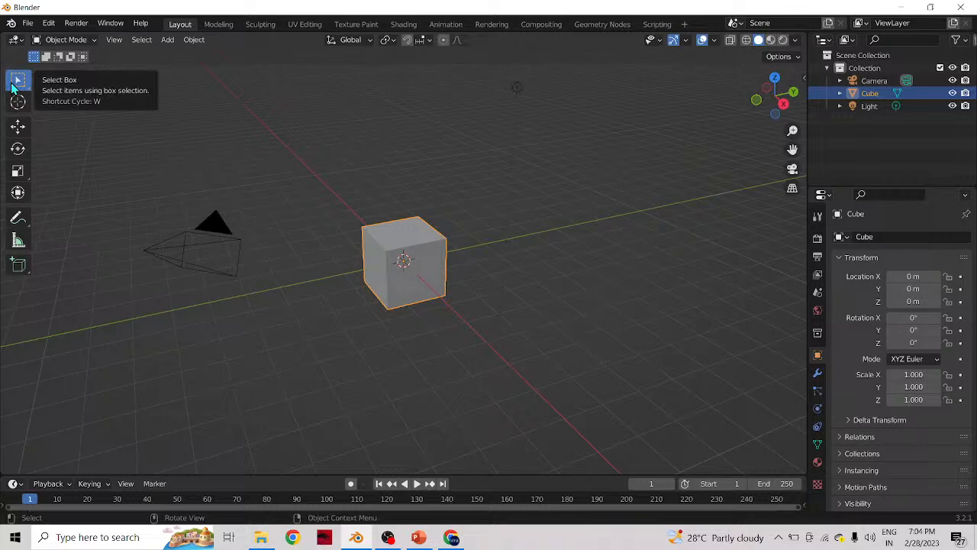
# - Select the camera, cube and light in turn to inspect the default scene objects, ending with the cube selected
pyautogui.click(221, 243)
pyautogui.click(393, 247)
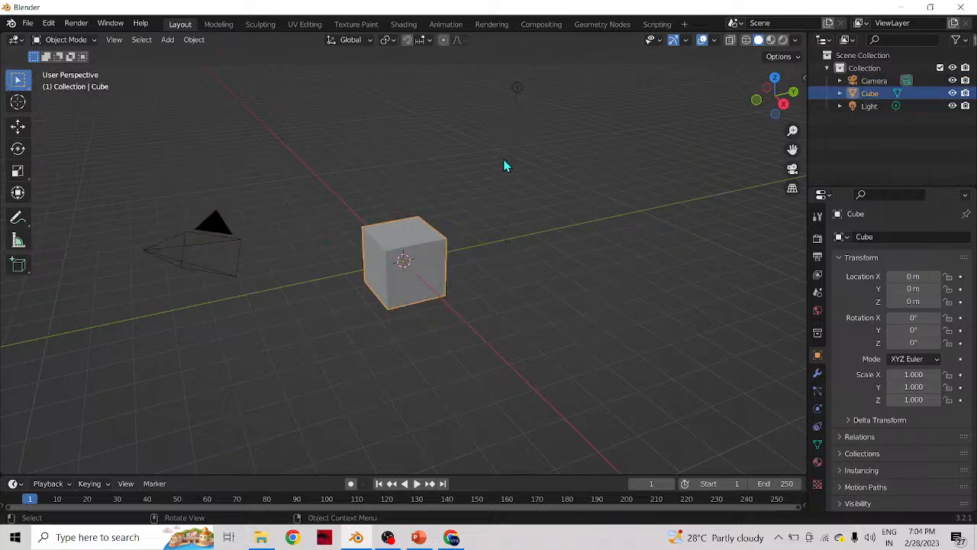
pyautogui.click(517, 86)
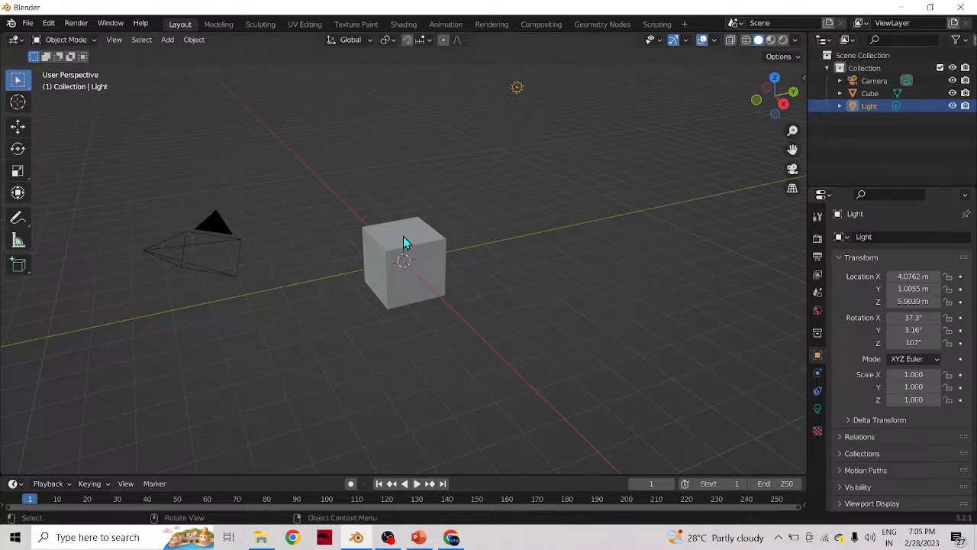
pyautogui.click(423, 248)
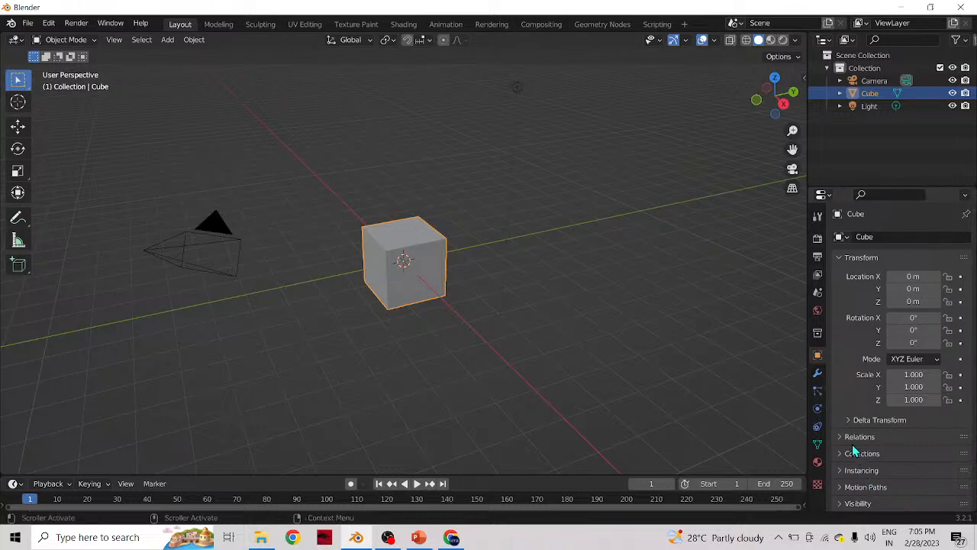
# - Look through the render, active tool, scene and world properties
pyautogui.click(817, 239)
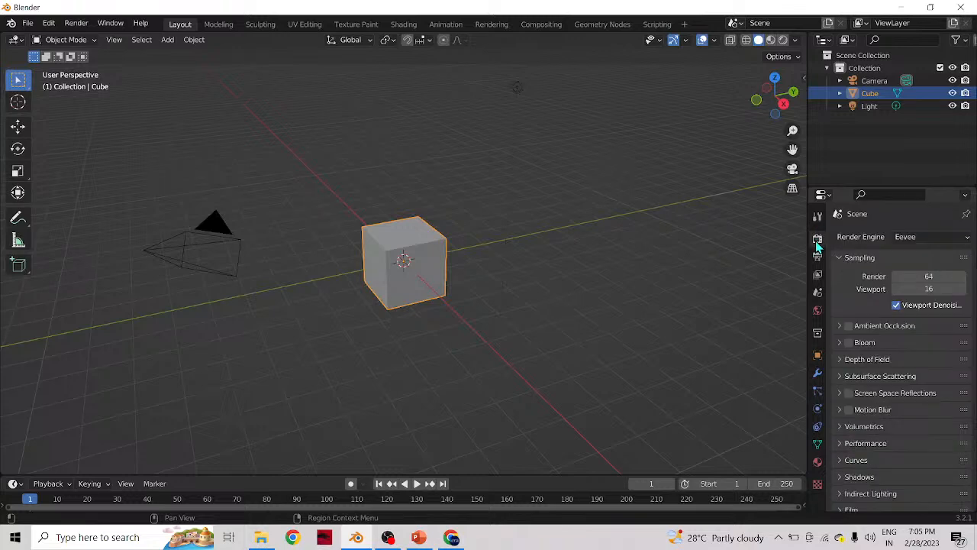
pyautogui.click(818, 217)
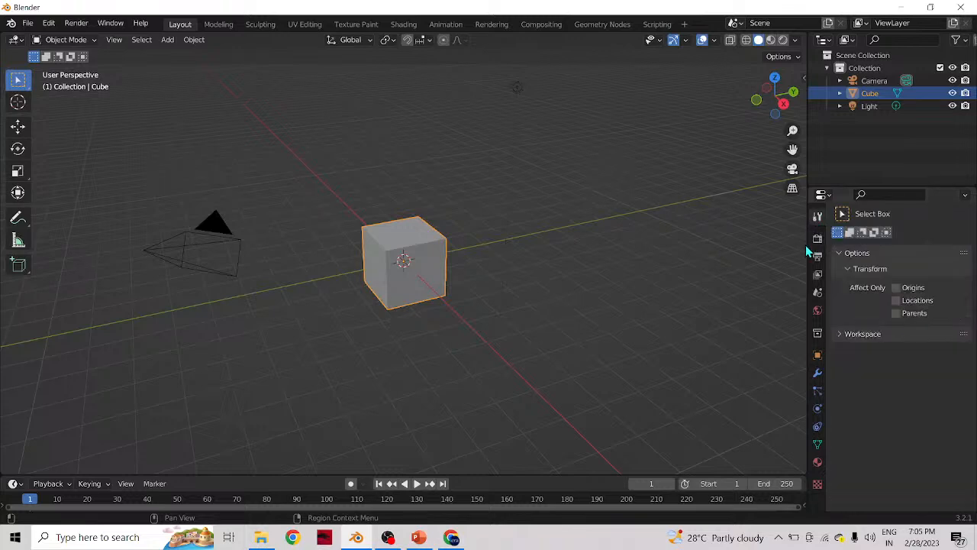
pyautogui.click(818, 293)
pyautogui.click(818, 312)
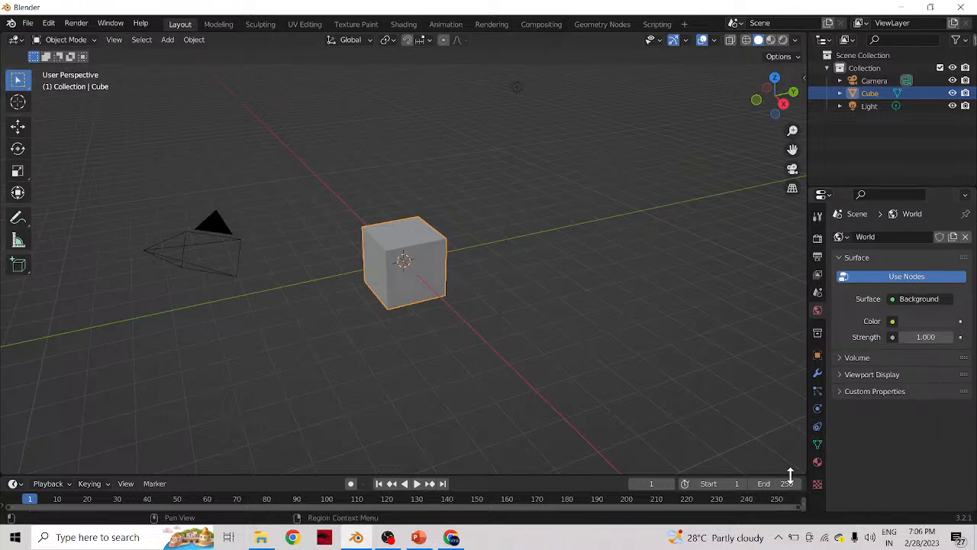
# - Set the current frame to 0 while the timeline area is enlarged, and restore the timeline to its compact height
pyautogui.moveTo(175, 474); pyautogui.dragTo(202, 385)
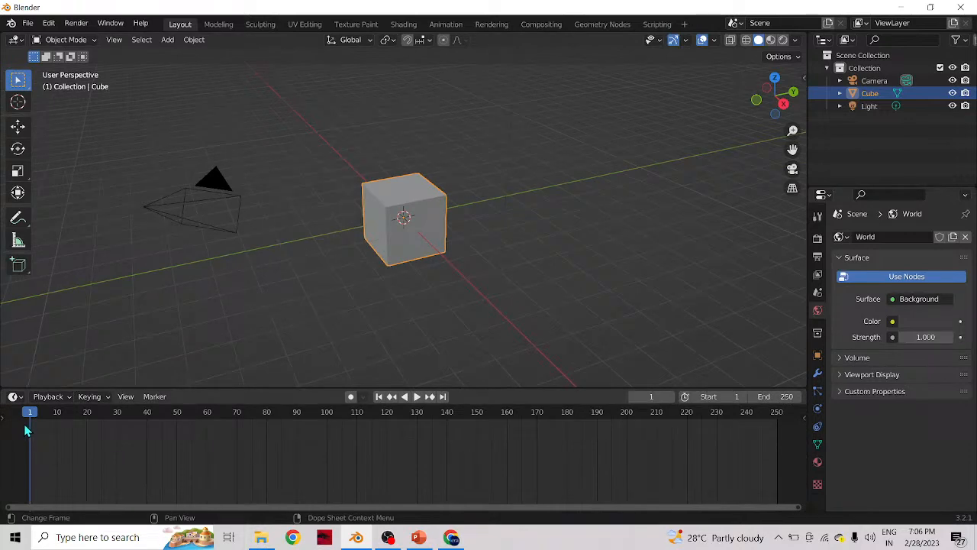
pyautogui.press('space')
pyautogui.moveTo(40, 422); pyautogui.dragTo(18, 438)
pyautogui.press('space')
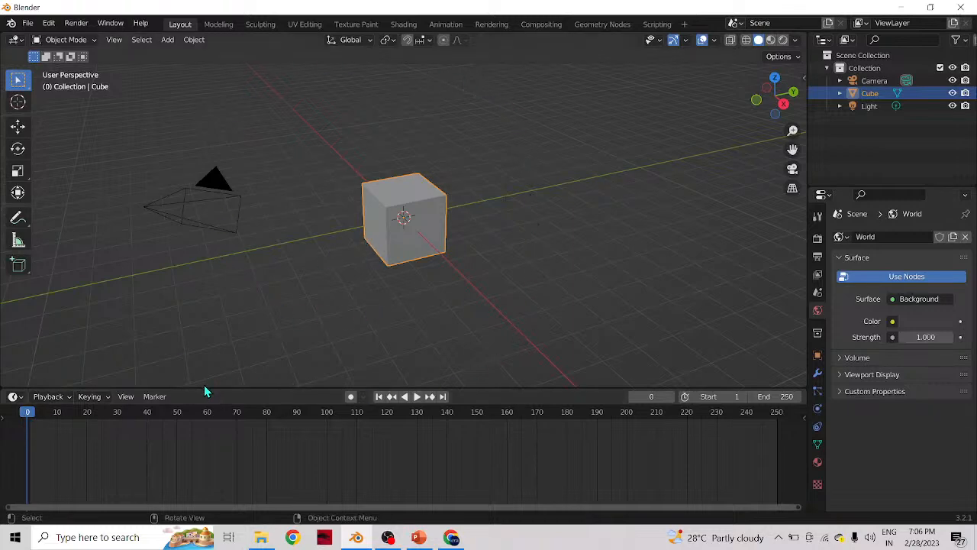
pyautogui.moveTo(203, 388); pyautogui.dragTo(191, 472)
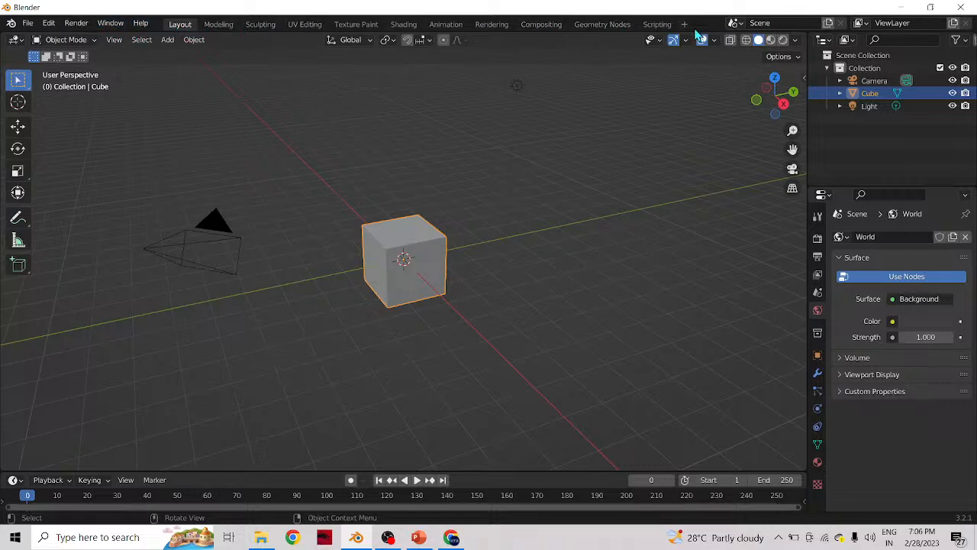
# - View the Modeling workspace briefly and return to the Layout workspace
pyautogui.click(219, 25)
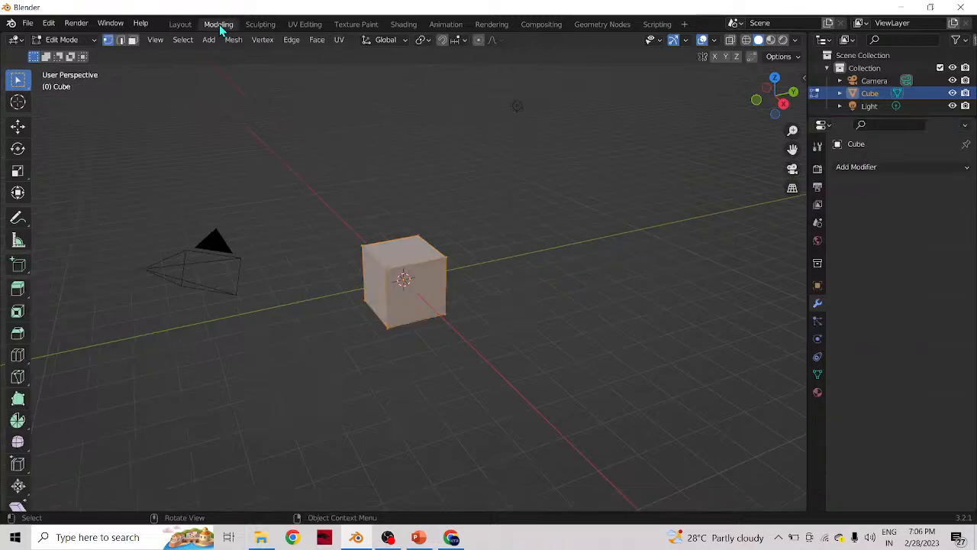
pyautogui.click(181, 25)
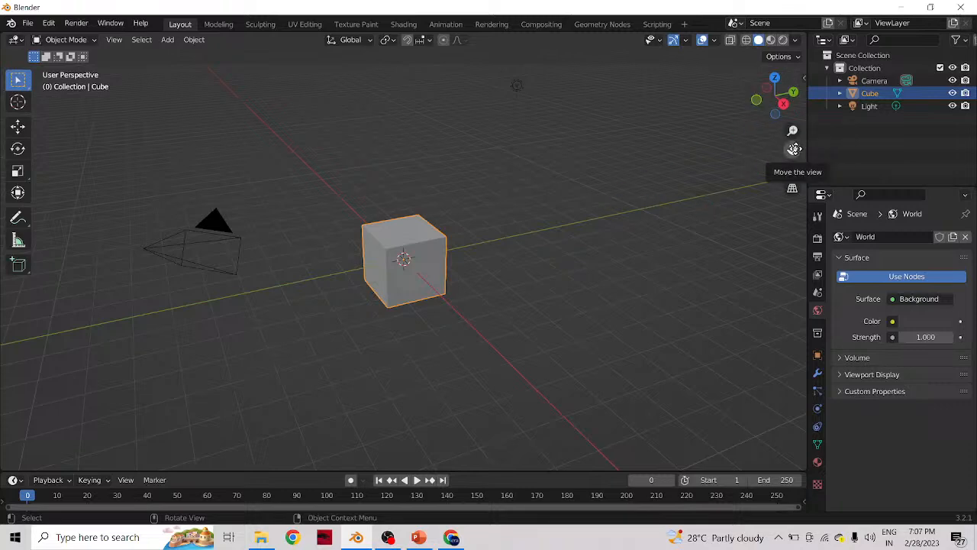
# - Examine the cube from several angles and distances by panning, orbiting and zooming the 3D view
pyautogui.moveTo(794, 149); pyautogui.dragTo(841, 155)
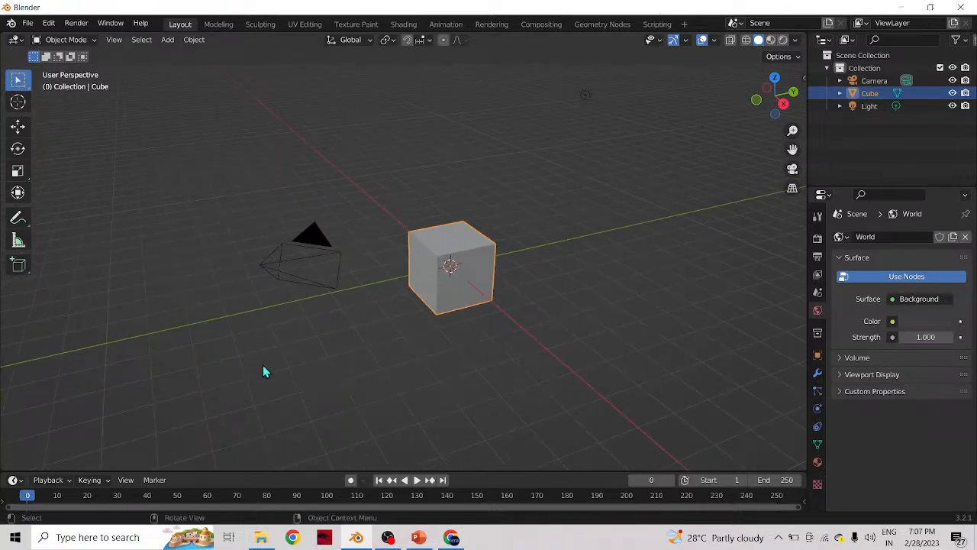
pyautogui.moveTo(479, 304); pyautogui.dragTo(384, 312, button='middle')
pyautogui.scroll(3, 449, 308)
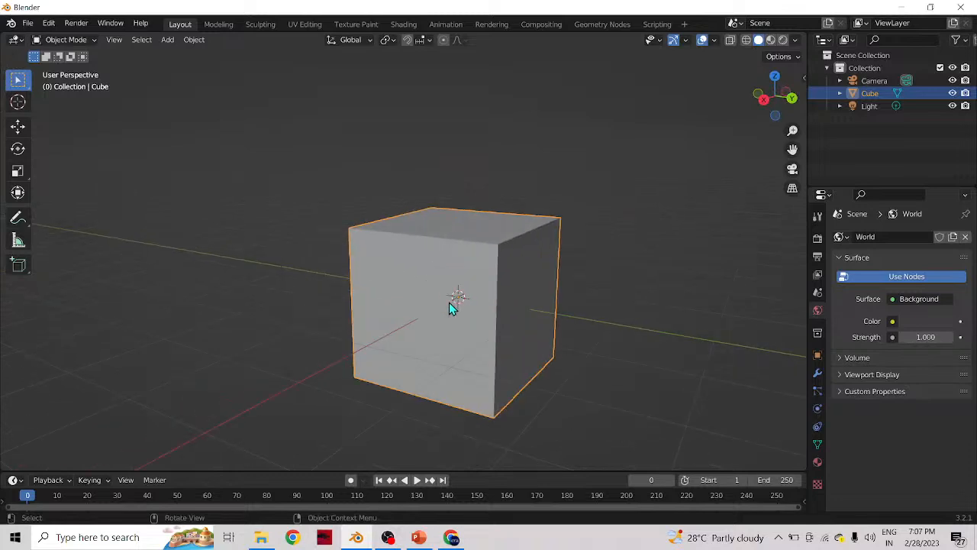
pyautogui.scroll(-5, 449, 308)
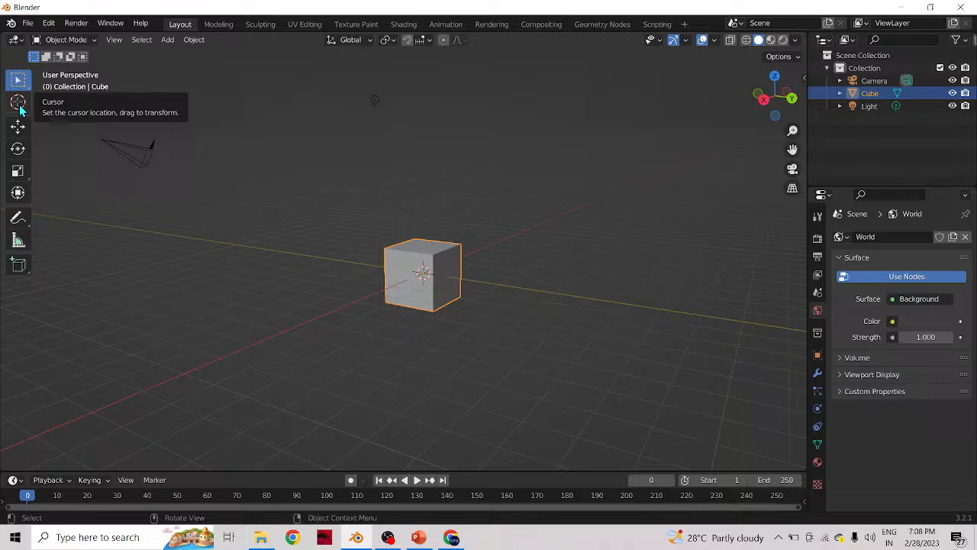
pyautogui.moveTo(393, 291); pyautogui.dragTo(376, 324, button='middle')
pyautogui.scroll(4, 377, 292)
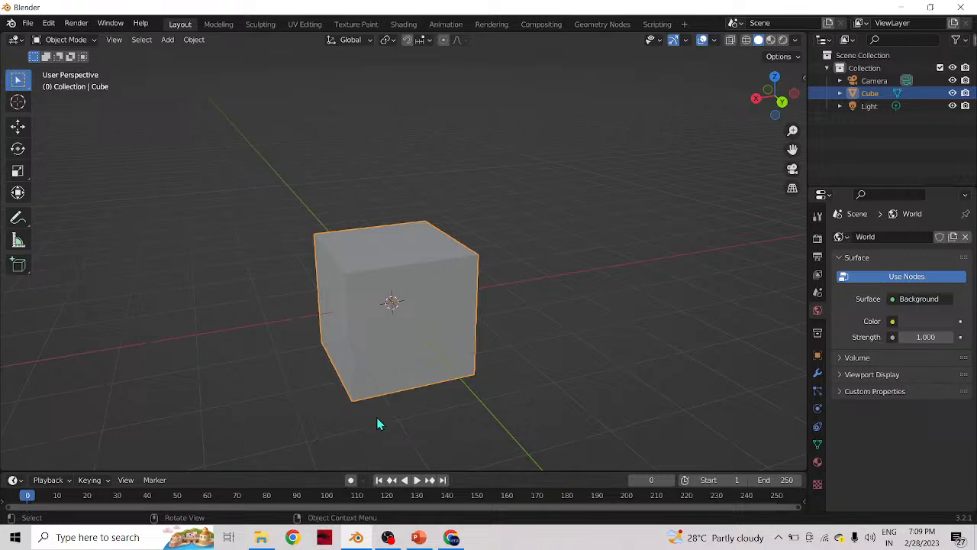
pyautogui.scroll(3, 388, 309)
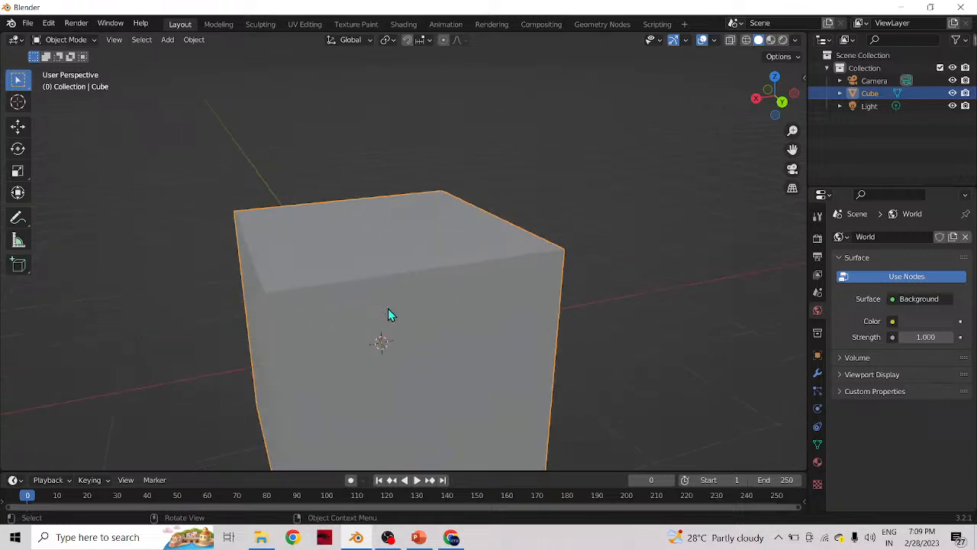
pyautogui.scroll(-1, 378, 342)
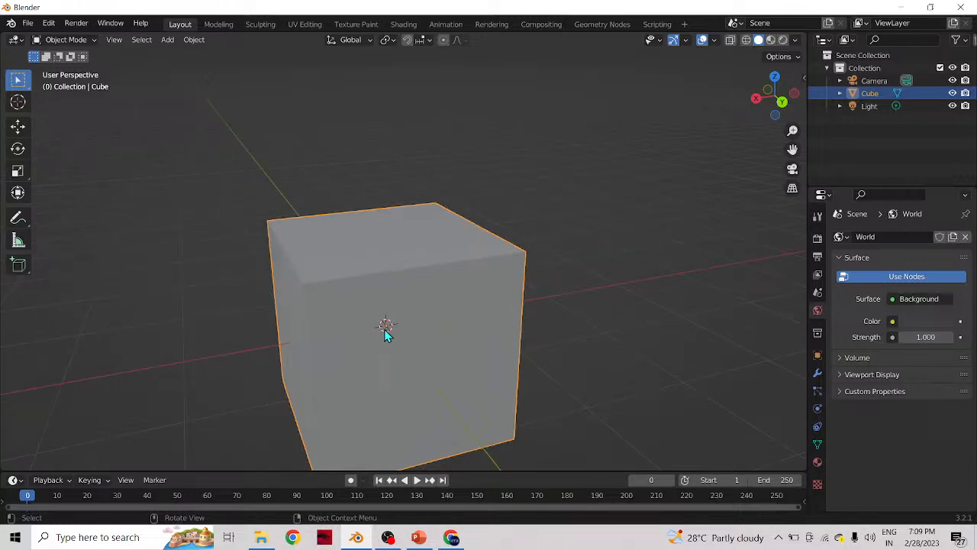
pyautogui.scroll(-3, 343, 362)
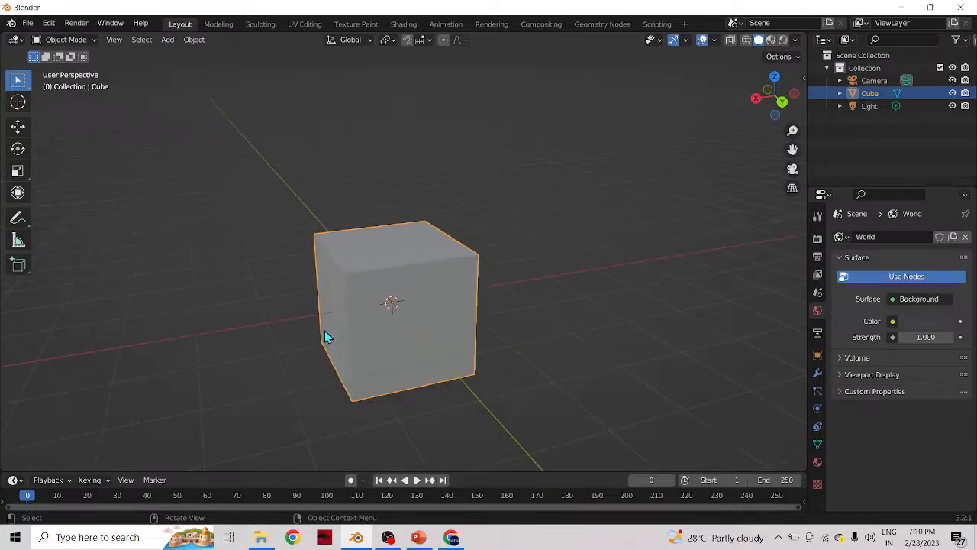
pyautogui.keyDown('alt'); pyautogui.moveTo(329, 339); pyautogui.dragTo(345, 316); pyautogui.keyUp('alt')
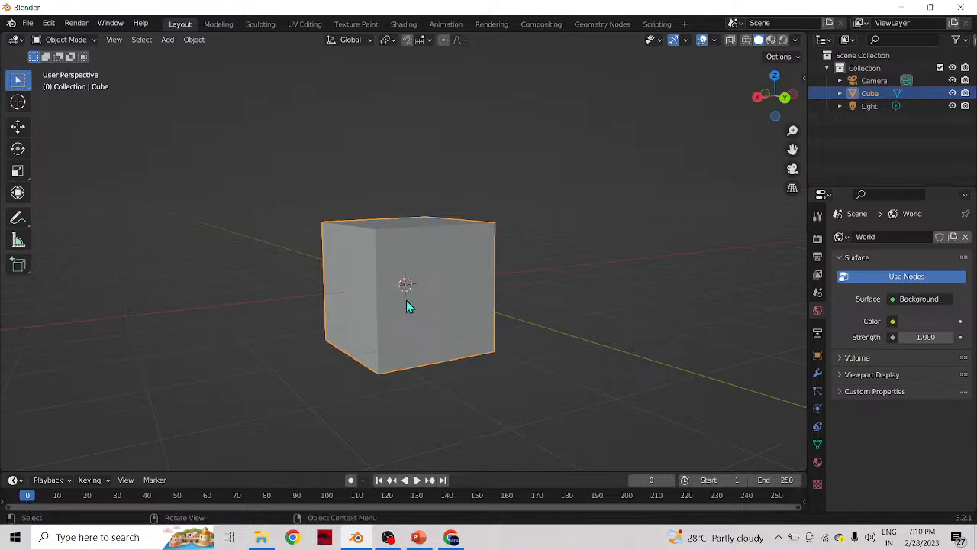
pyautogui.scroll(1, 406, 305)
pyautogui.scroll(1, 406, 305)
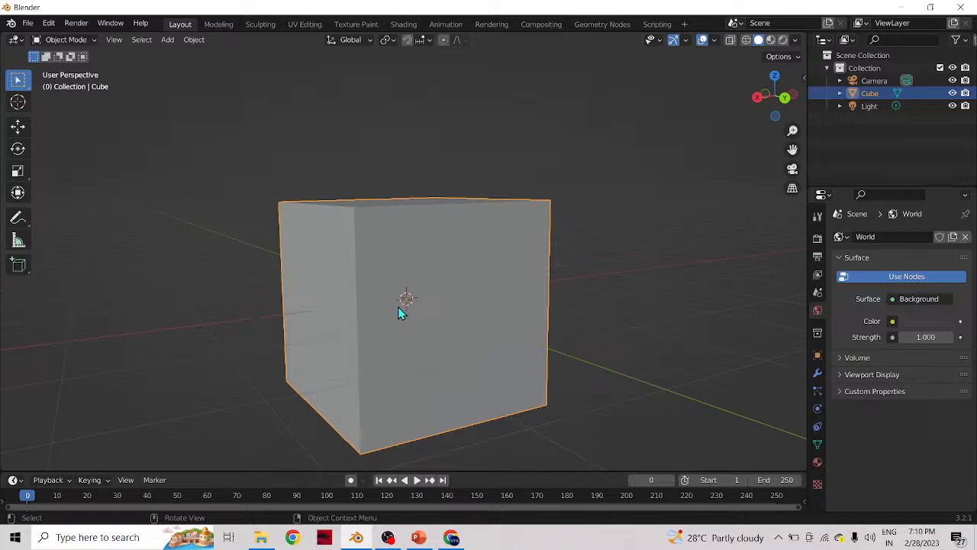
pyautogui.scroll(-4, 403, 313)
pyautogui.scroll(3, 403, 314)
pyautogui.scroll(-2, 405, 320)
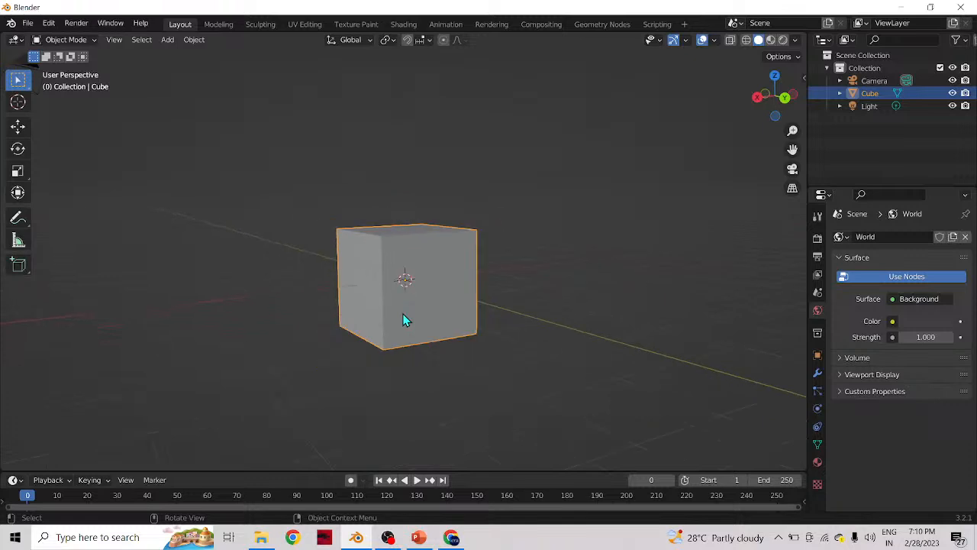
pyautogui.scroll(2, 404, 319)
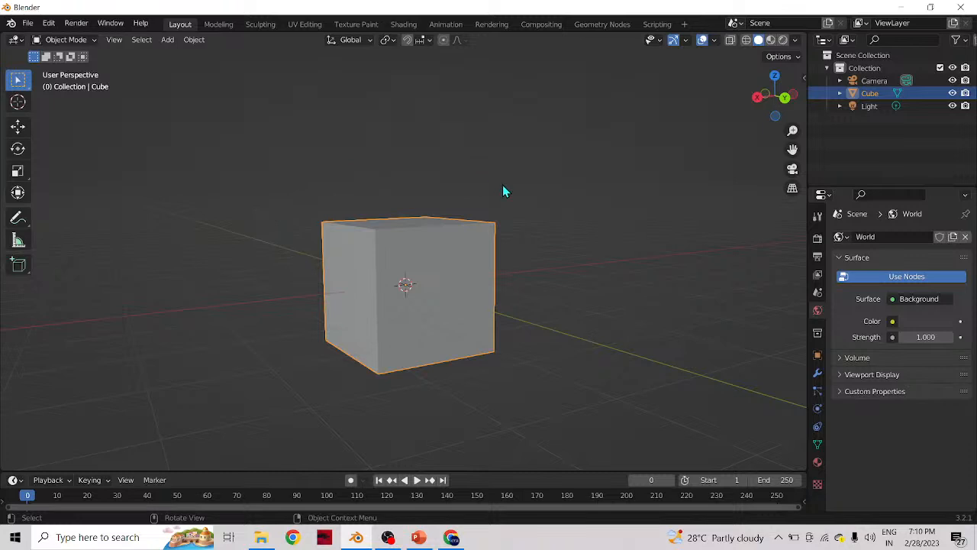
pyautogui.scroll(-3, 337, 417)
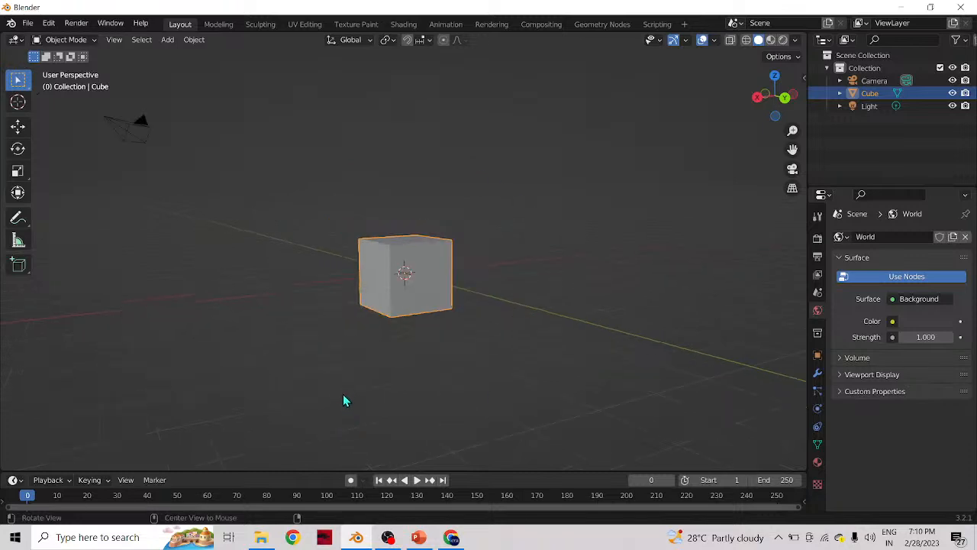
pyautogui.moveTo(344, 387); pyautogui.dragTo(300, 429, button='middle')
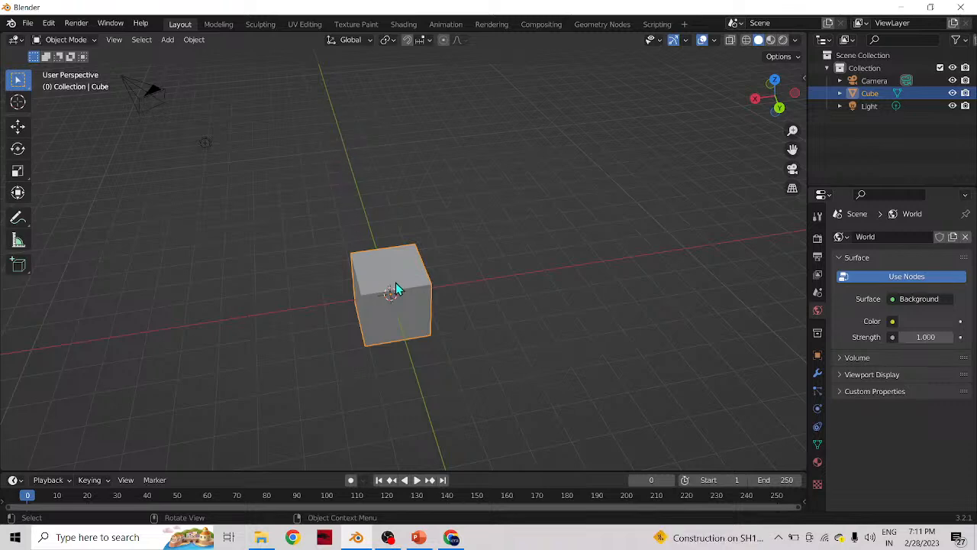
pyautogui.moveTo(391, 307); pyautogui.dragTo(443, 291, button='middle')
pyautogui.scroll(5, 443, 289)
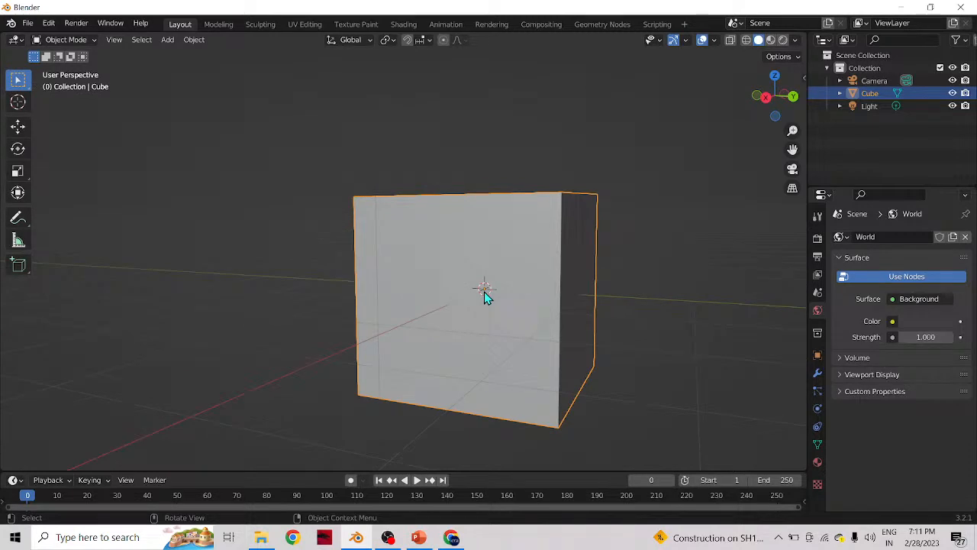
pyautogui.scroll(-2, 484, 291)
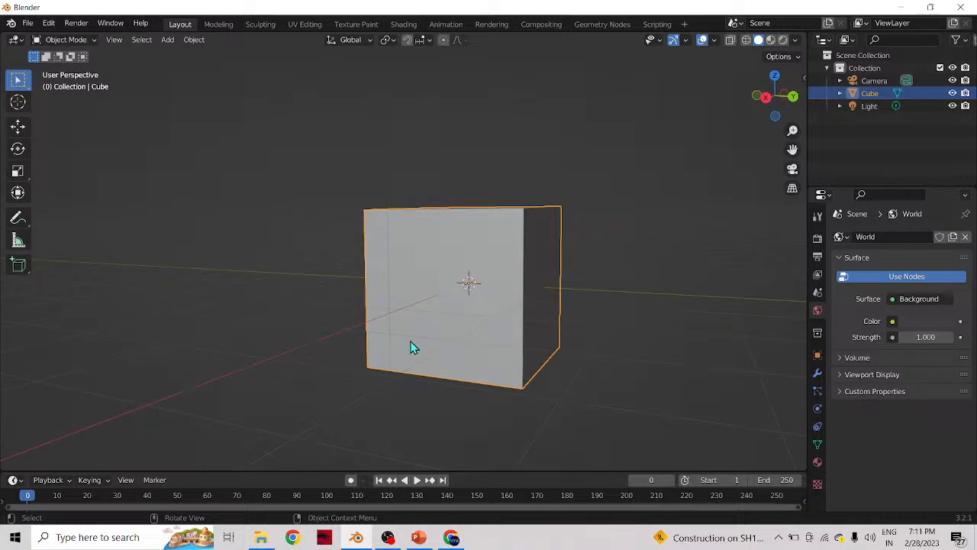
pyautogui.moveTo(481, 215); pyautogui.dragTo(450, 276, button='middle')
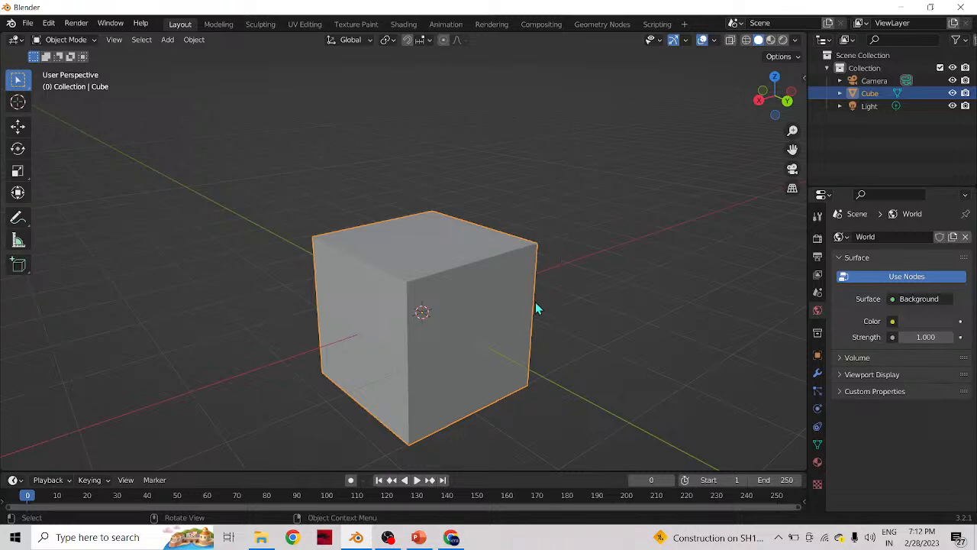
pyautogui.scroll(-4, 458, 313)
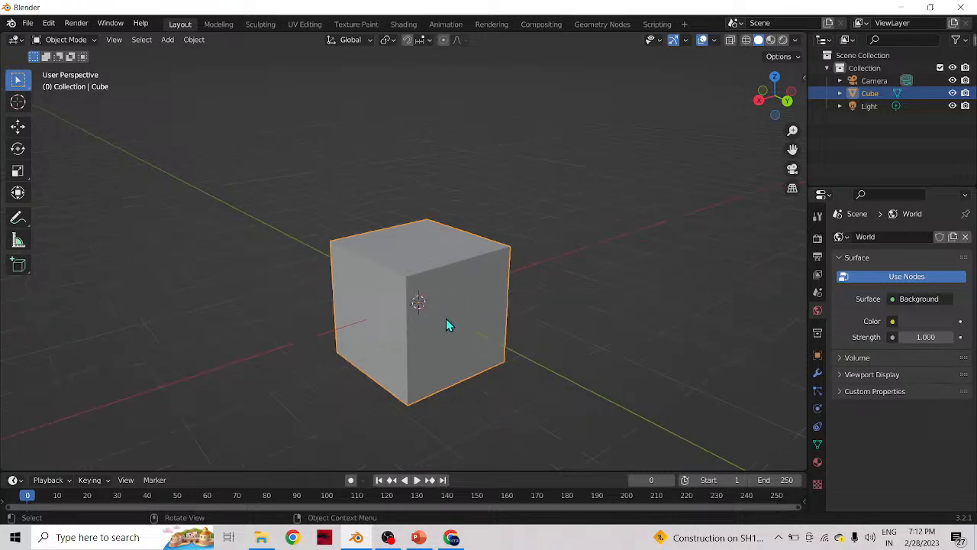
pyautogui.scroll(4, 391, 306)
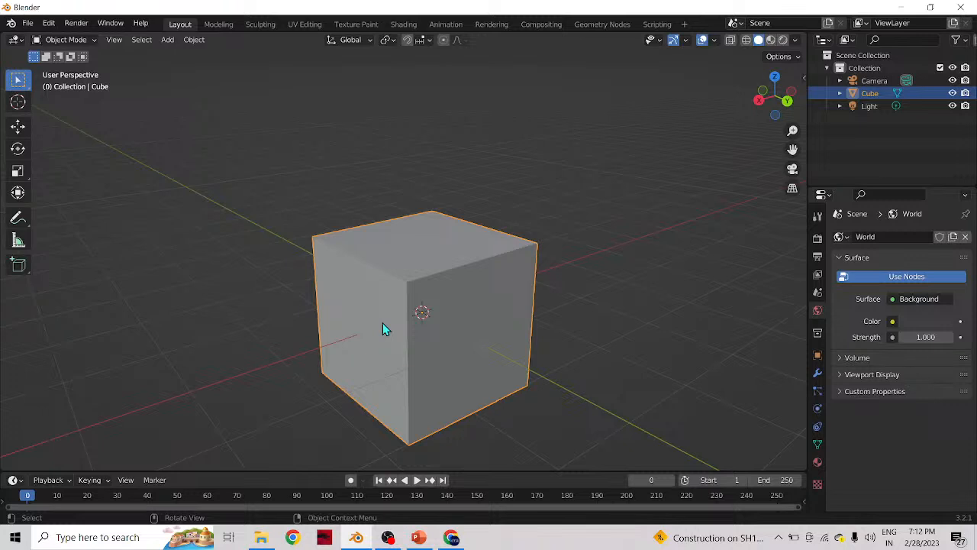
pyautogui.scroll(2, 382, 323)
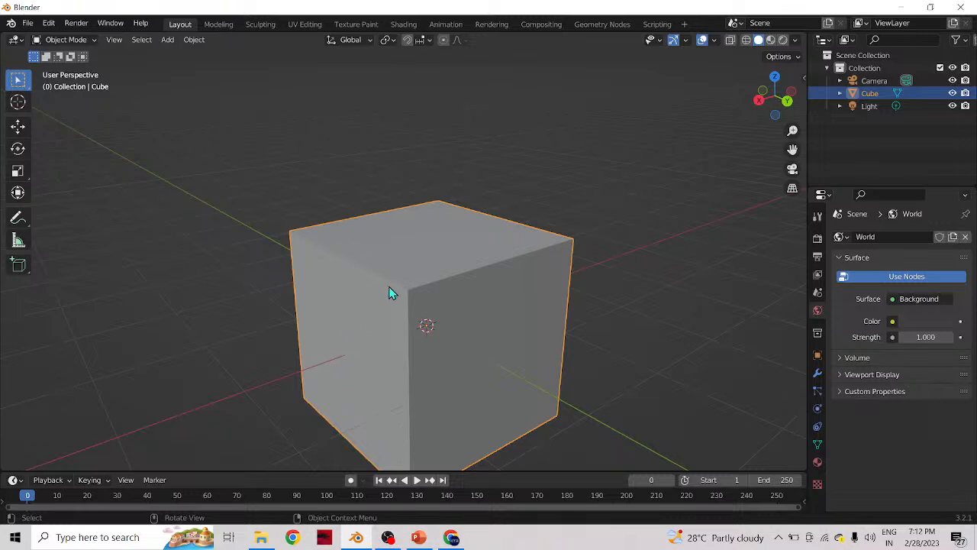
pyautogui.scroll(-3, 434, 306)
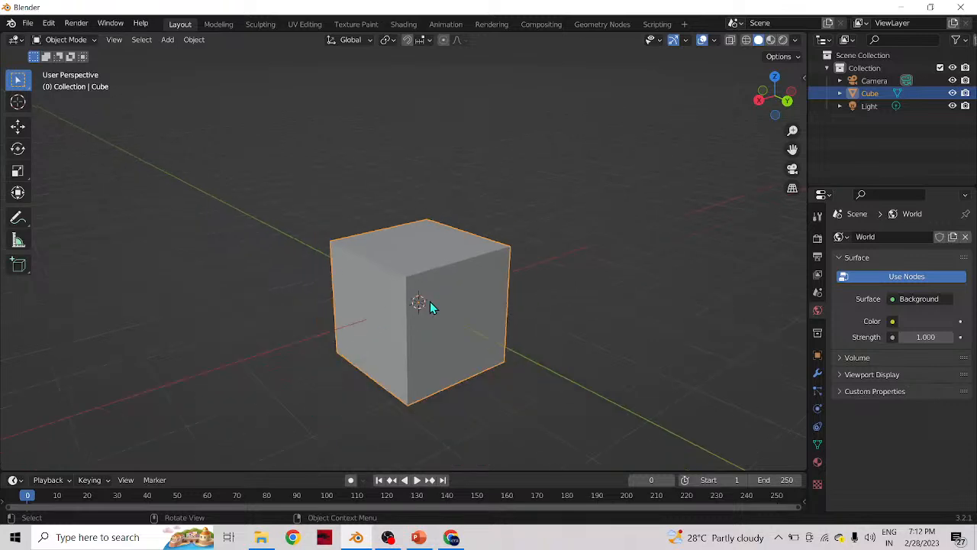
# - Delete the default cube and add a torus mesh at the scene's origin
pyautogui.press('x')
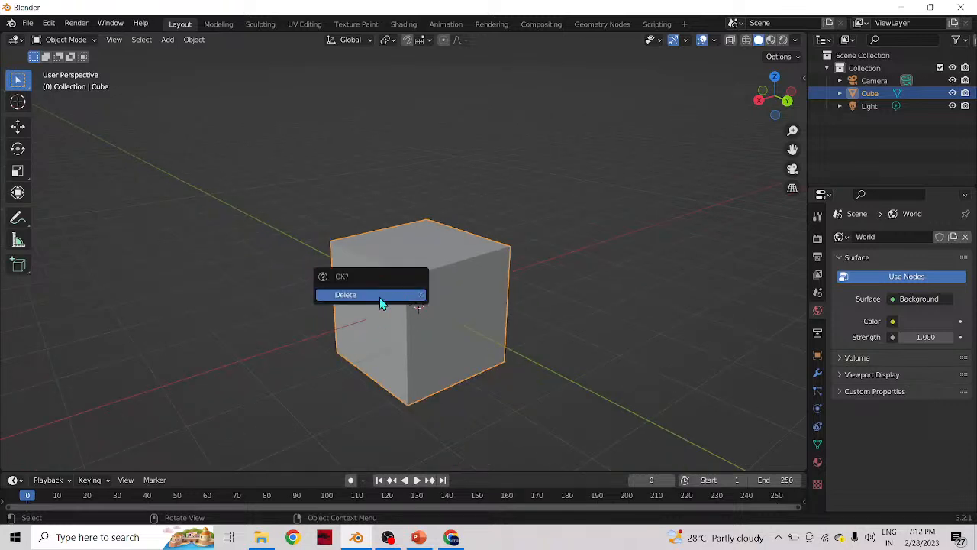
pyautogui.click(380, 297)
pyautogui.click(167, 40)
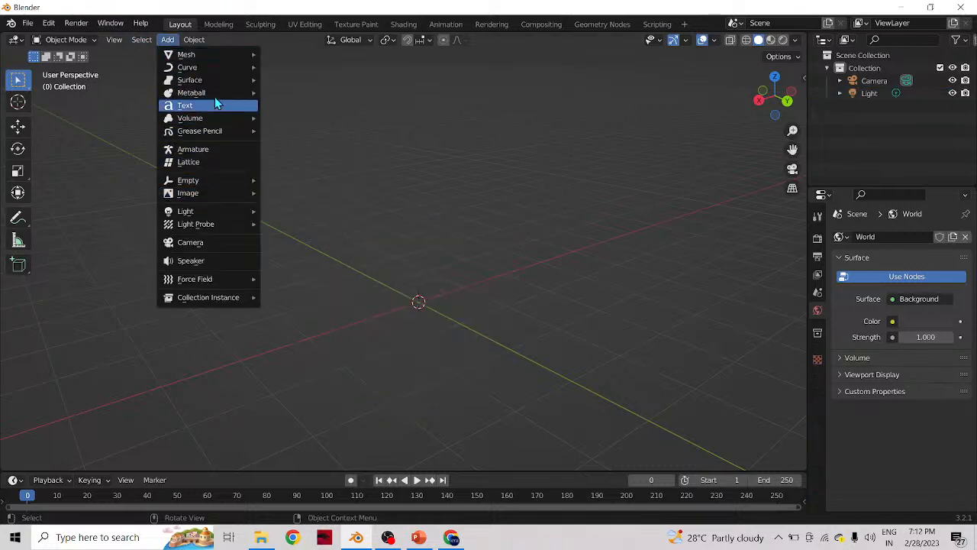
pyautogui.moveTo(213, 46)
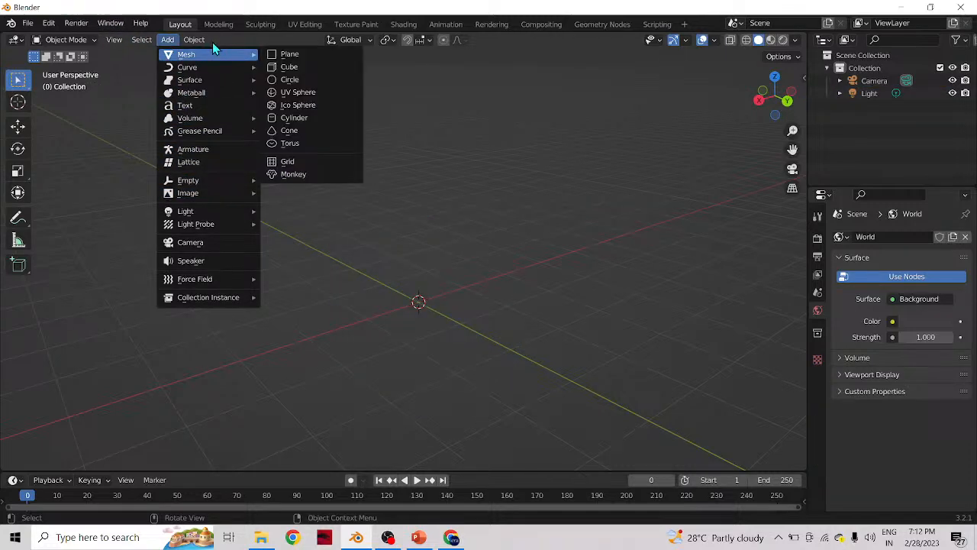
pyautogui.click(287, 142)
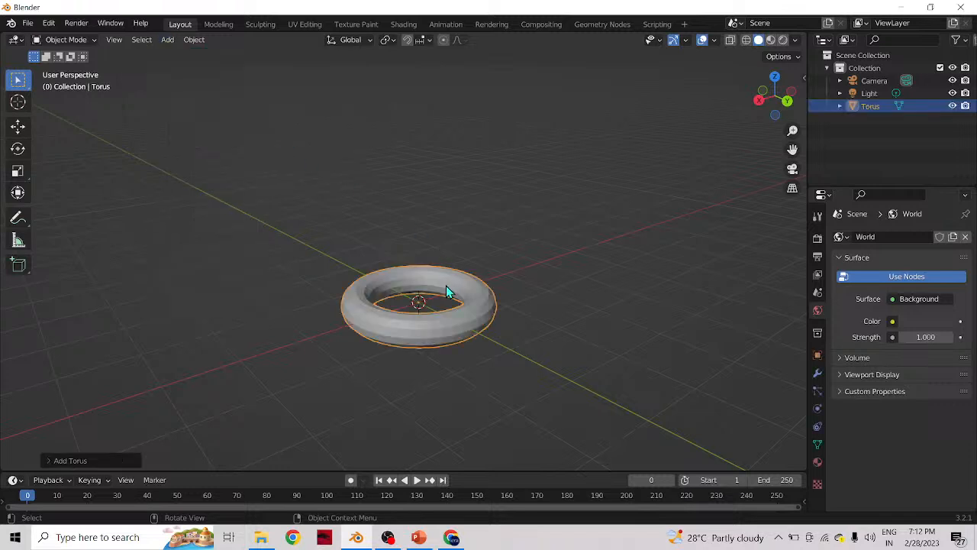
# - Rotate the torus about -92° around the global Y axis so that it stands upright
pyautogui.press('r')
pyautogui.press('z')
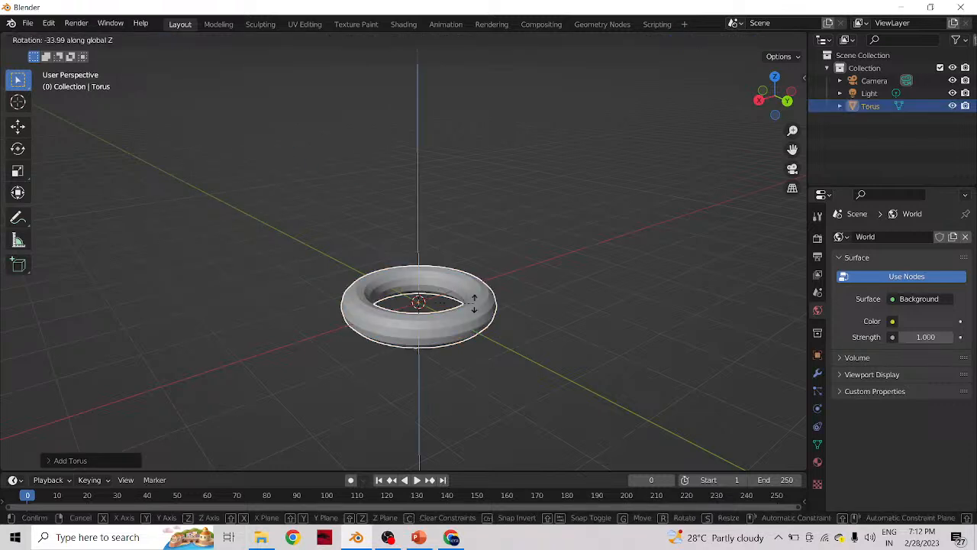
pyautogui.press('r')
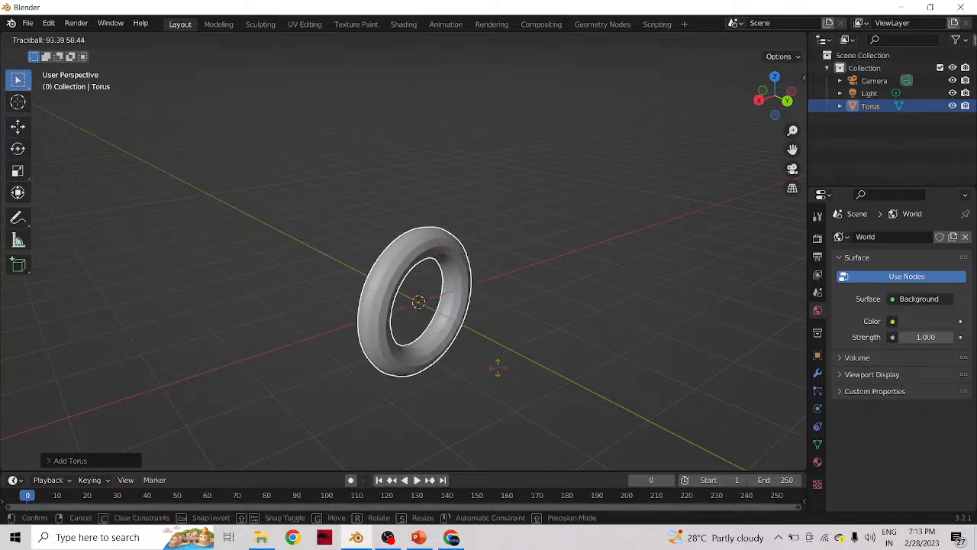
pyautogui.press('r')
pyautogui.press('z')
pyautogui.press('y')
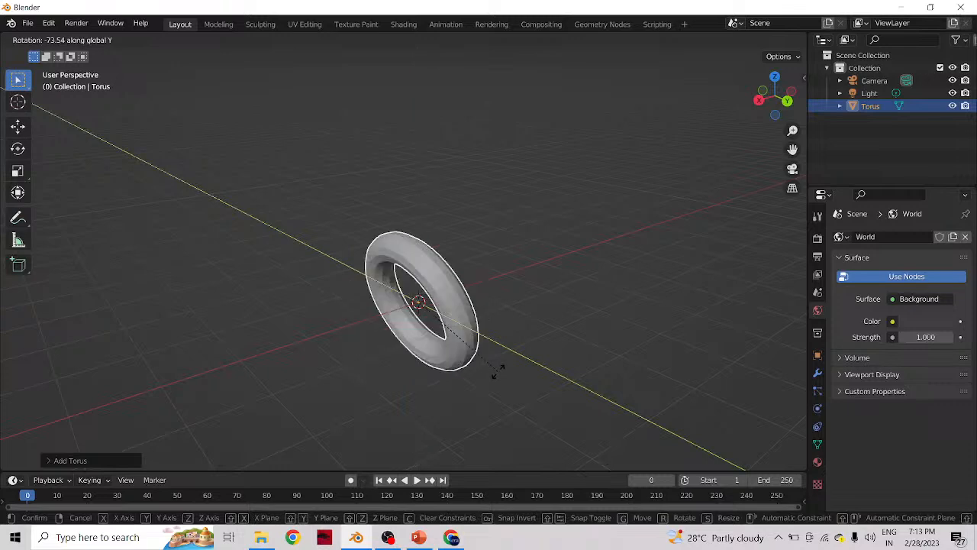
pyautogui.click(452, 361)
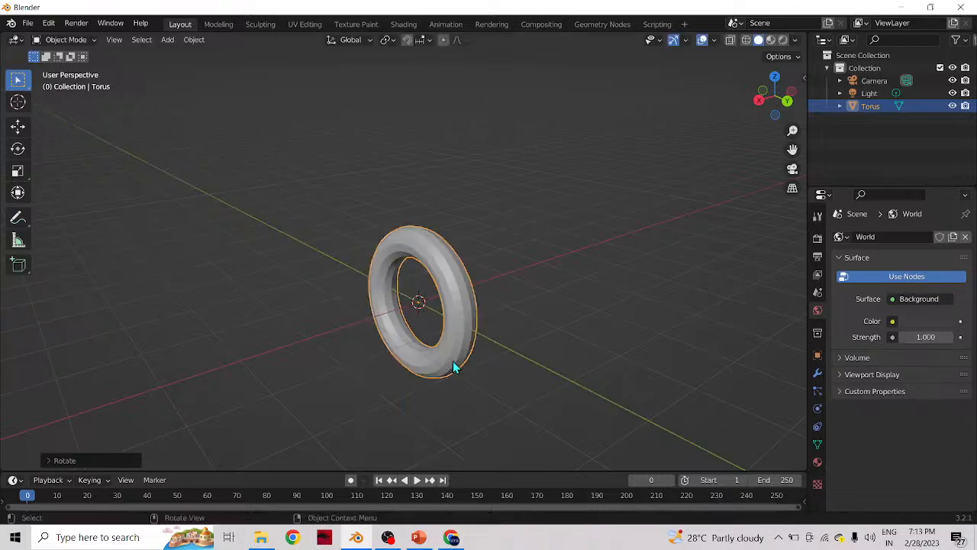
# - Set the angle of the torus's Y-axis rotation to exactly -90°
pyautogui.click(50, 464)
pyautogui.click(170, 415)
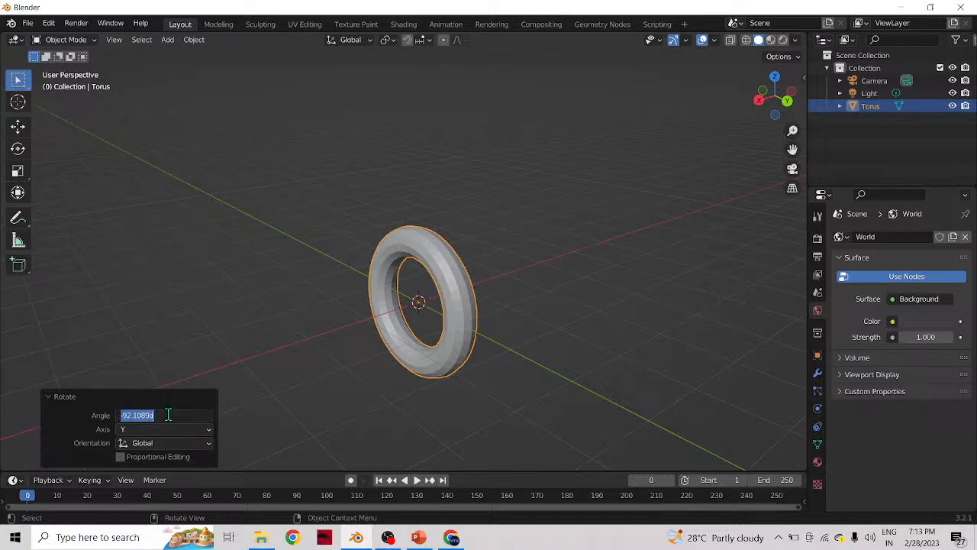
pyautogui.write('-90')
pyautogui.press('Return')
# - Place the 3D cursor on the torus's tube, on the side where the positive Y axis passes through it
pyautogui.moveTo(348, 351); pyautogui.dragTo(405, 311, button='middle')
pyautogui.scroll(3, 453, 279)
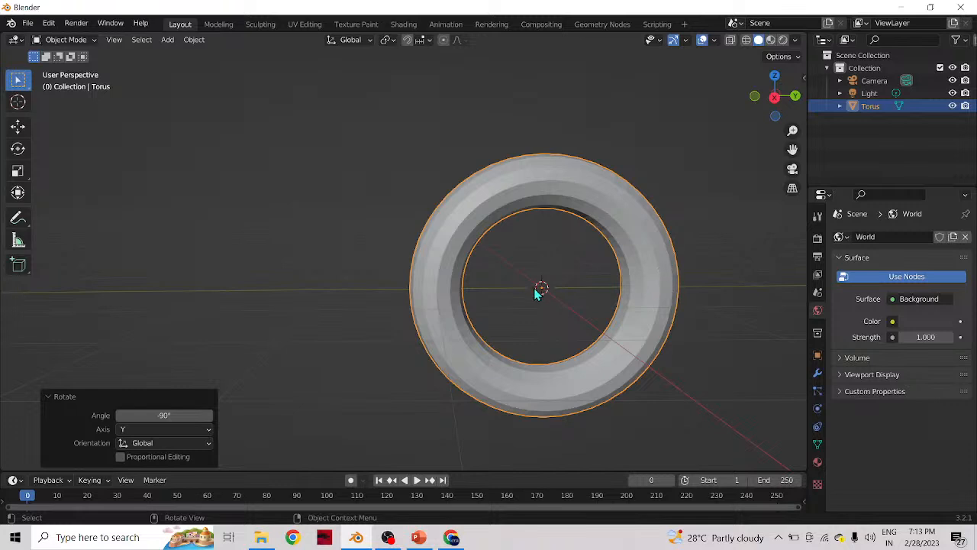
pyautogui.click(17, 101)
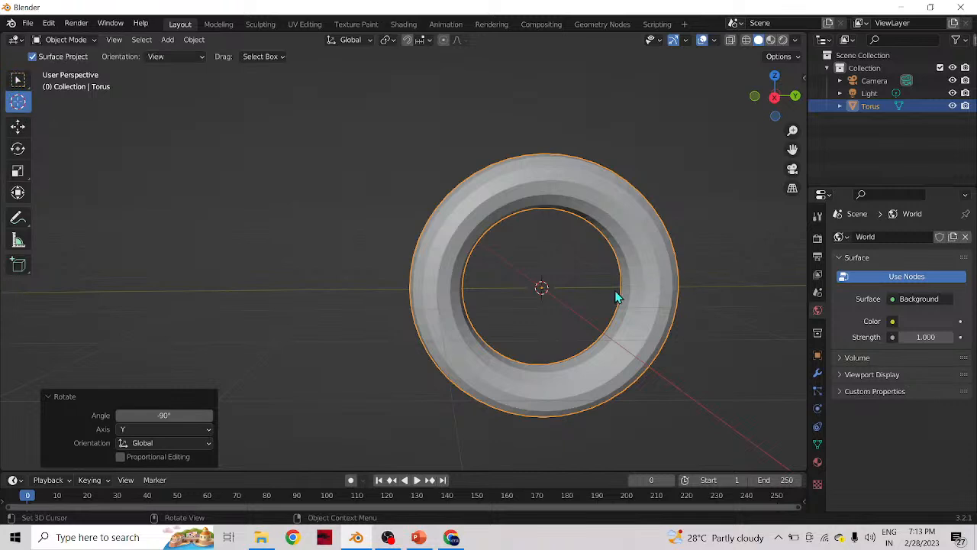
pyautogui.click(542, 293)
pyautogui.click(659, 283)
# - Snap the torus to the grid and set its origin to the 3D cursor on the side of the ring
pyautogui.rightClick(663, 285)
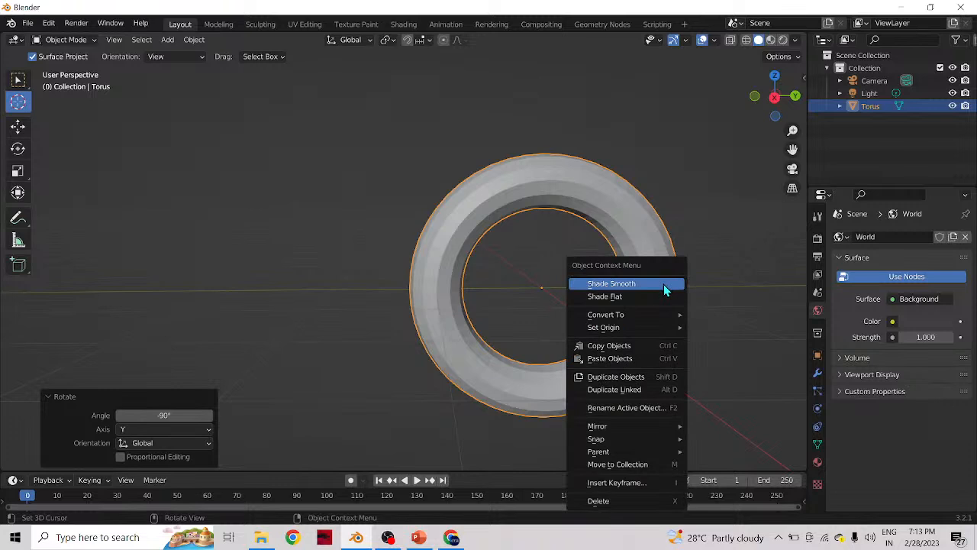
pyautogui.moveTo(639, 442)
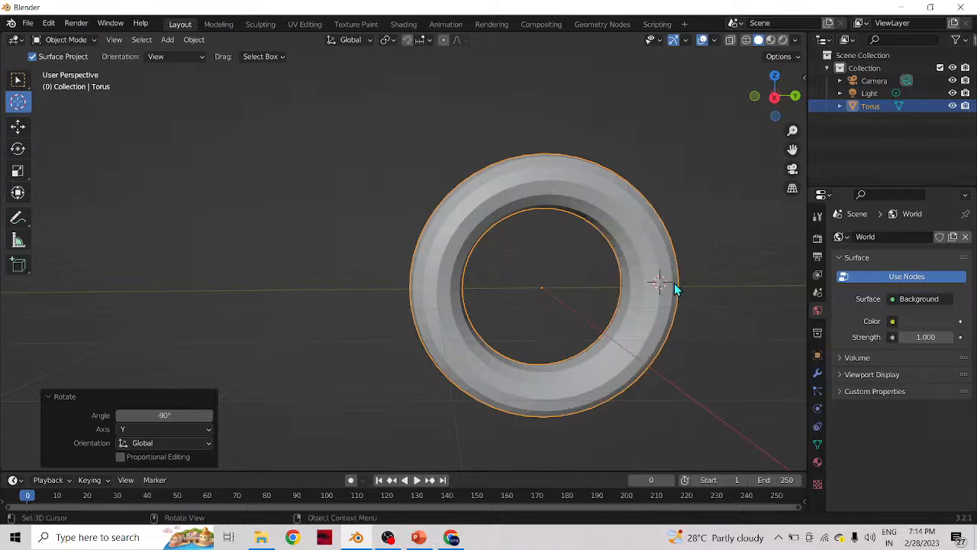
pyautogui.hotkey('shift', 's')
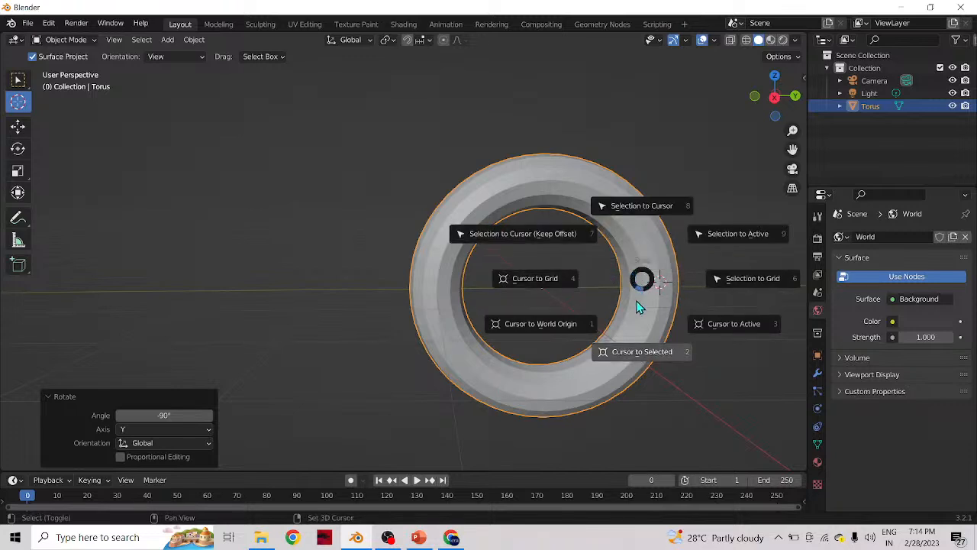
pyautogui.click(737, 278)
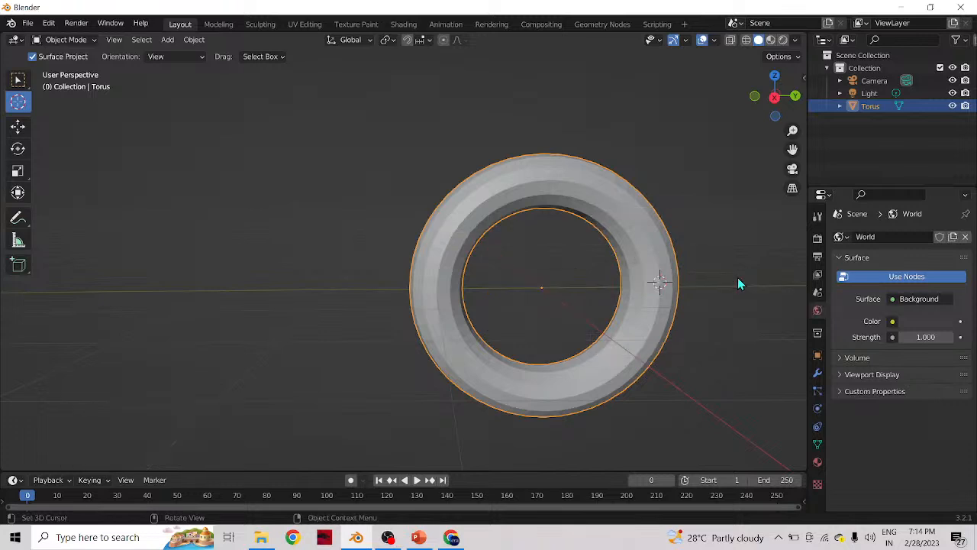
pyautogui.rightClick(653, 287)
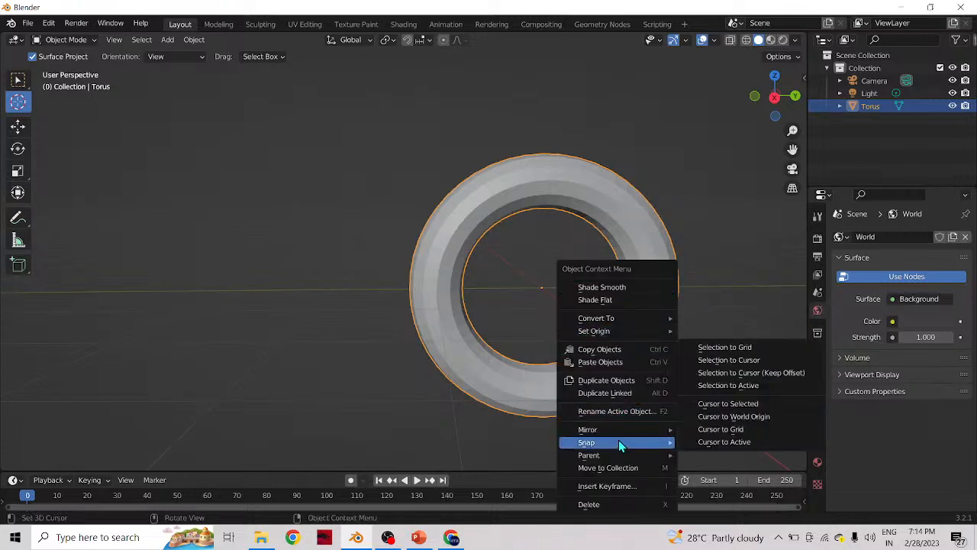
pyautogui.moveTo(632, 330)
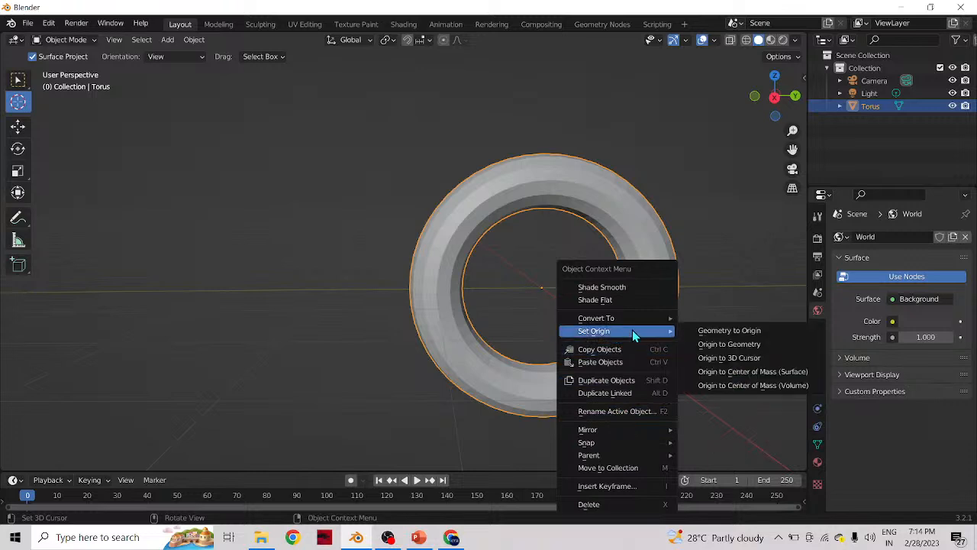
pyautogui.click(726, 357)
# - Try rotating the torus around its off-centre origin, freely and along the global Y, Z and X axes, and cancel the rotation
pyautogui.scroll(2, 668, 288)
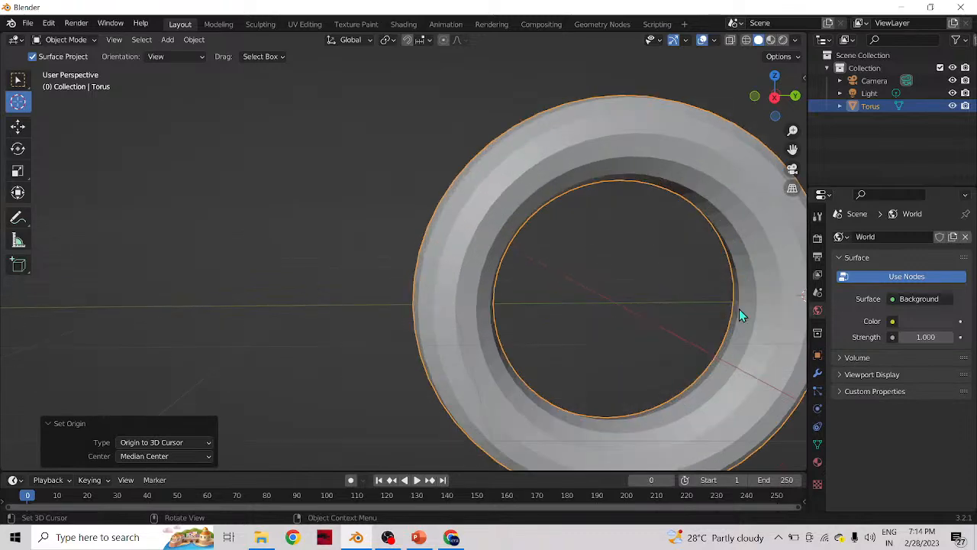
pyautogui.moveTo(792, 150); pyautogui.dragTo(644, 104)
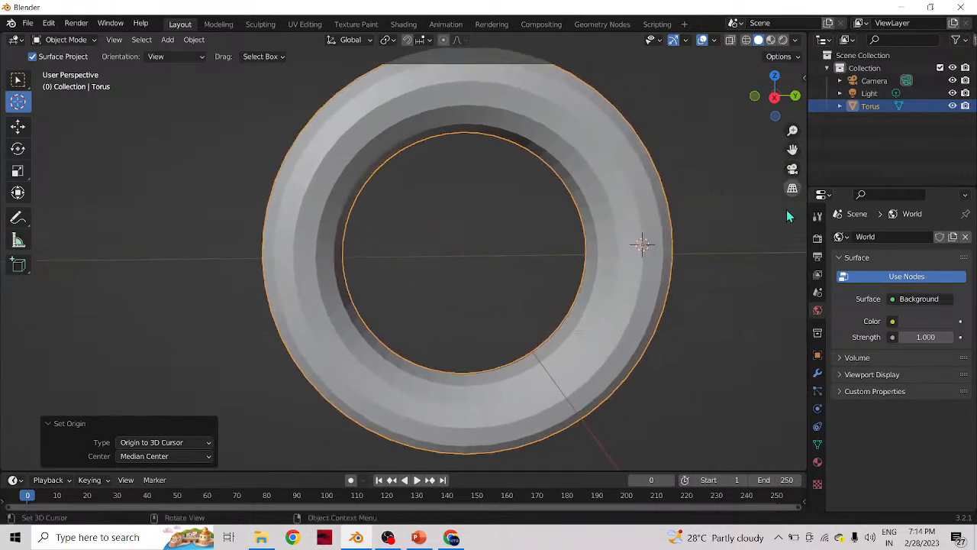
pyautogui.moveTo(647, 247); pyautogui.dragTo(487, 302, button='middle')
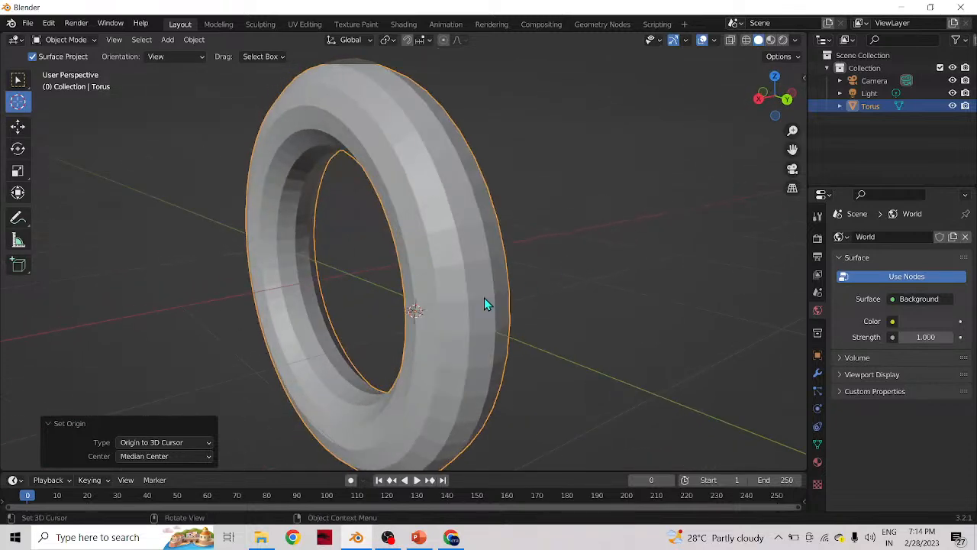
pyautogui.scroll(-2, 483, 300)
pyautogui.press('r')
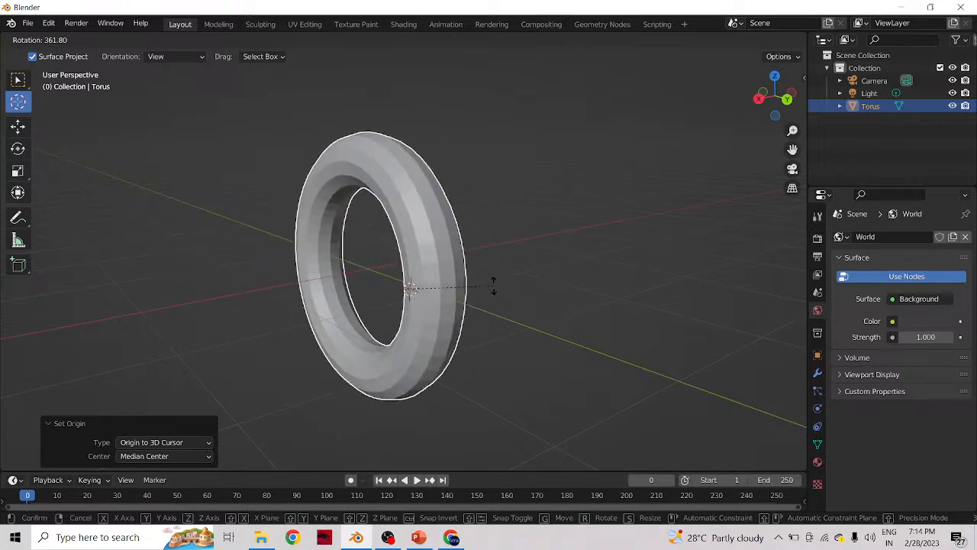
pyautogui.press('y')
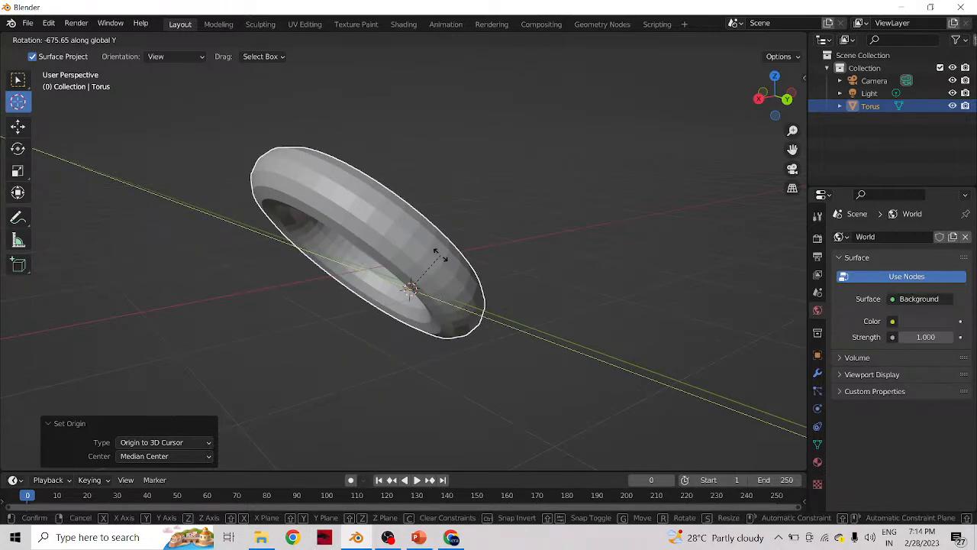
pyautogui.press('z')
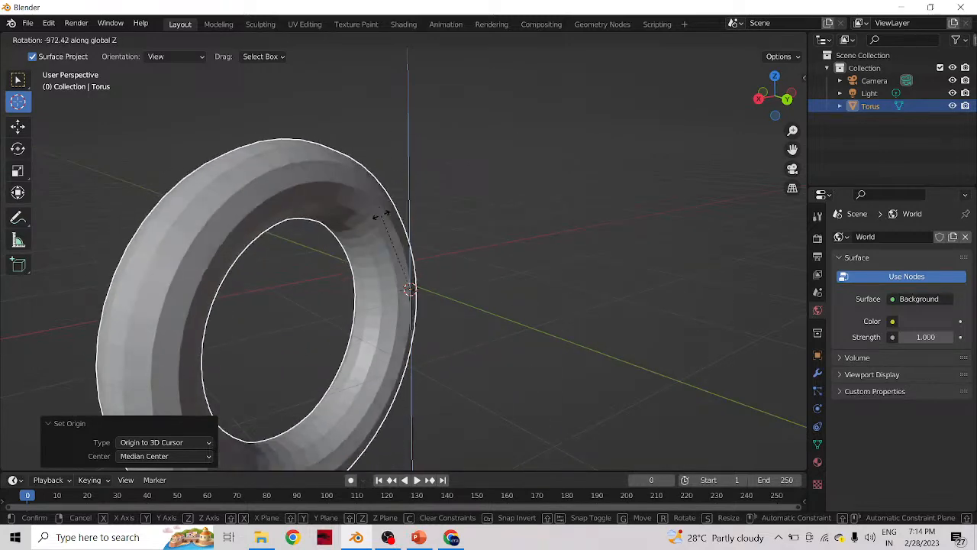
pyautogui.press('x')
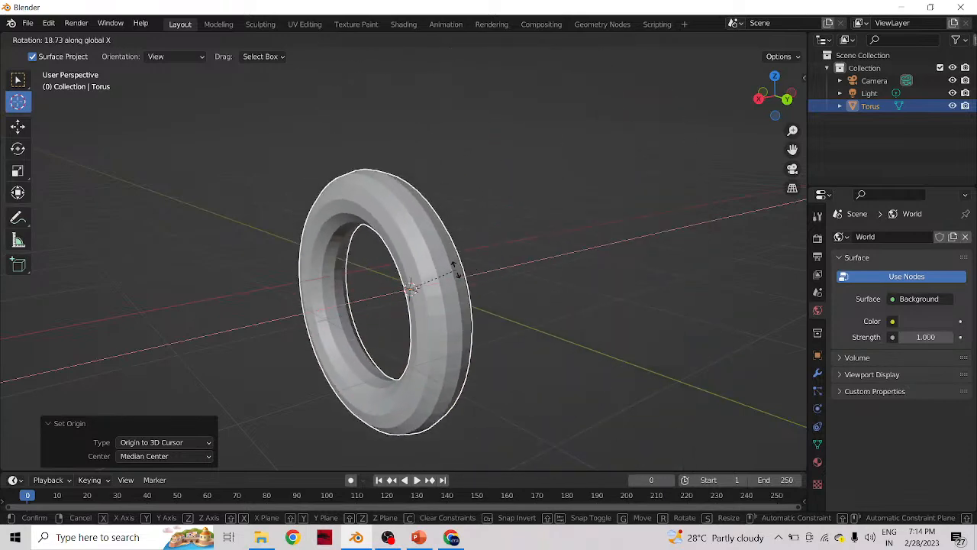
pyautogui.rightClick(456, 271)
# - Snap the 3D cursor back to the world origin at the centre of the torus
pyautogui.moveTo(361, 330); pyautogui.dragTo(497, 306, button='middle')
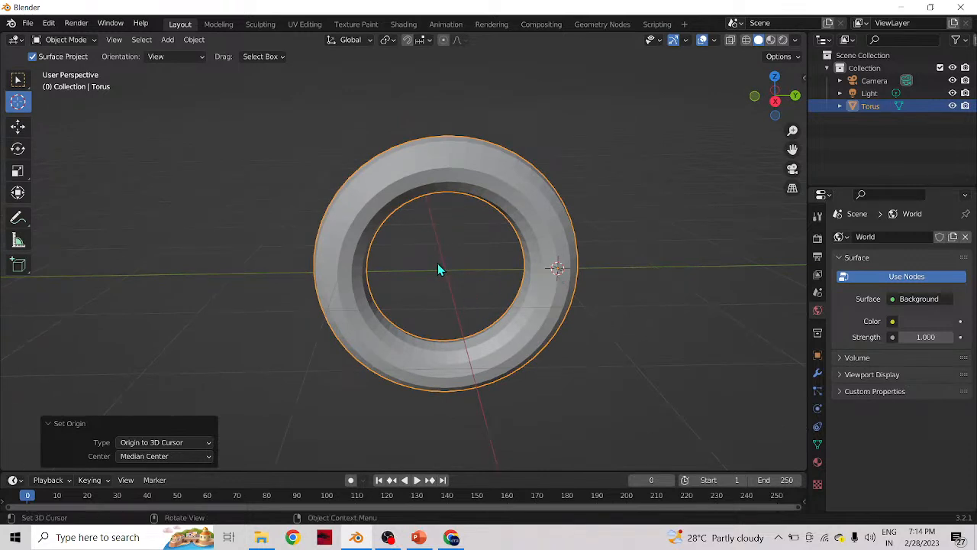
pyautogui.scroll(-2, 437, 268)
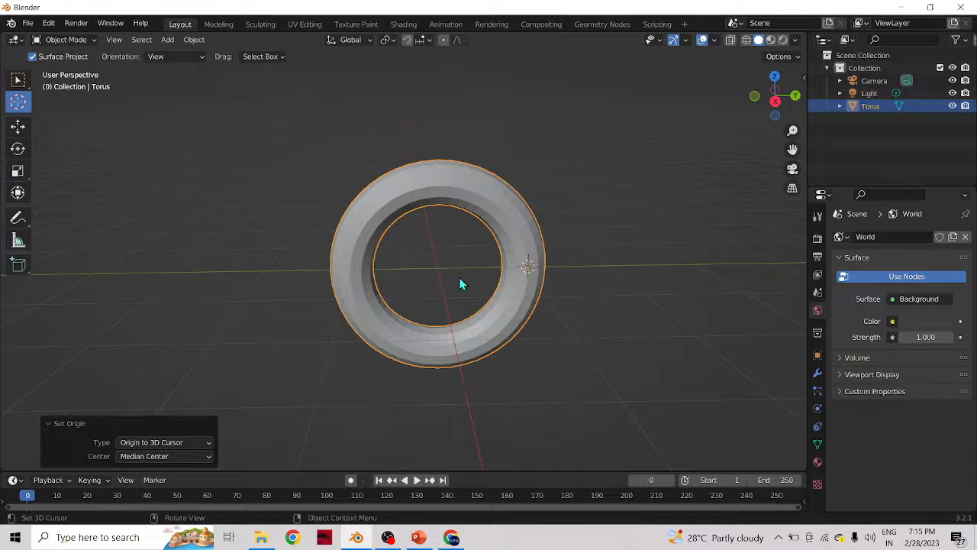
pyautogui.rightClick(532, 271)
pyautogui.moveTo(531, 272)
pyautogui.hotkey('shift', 's')
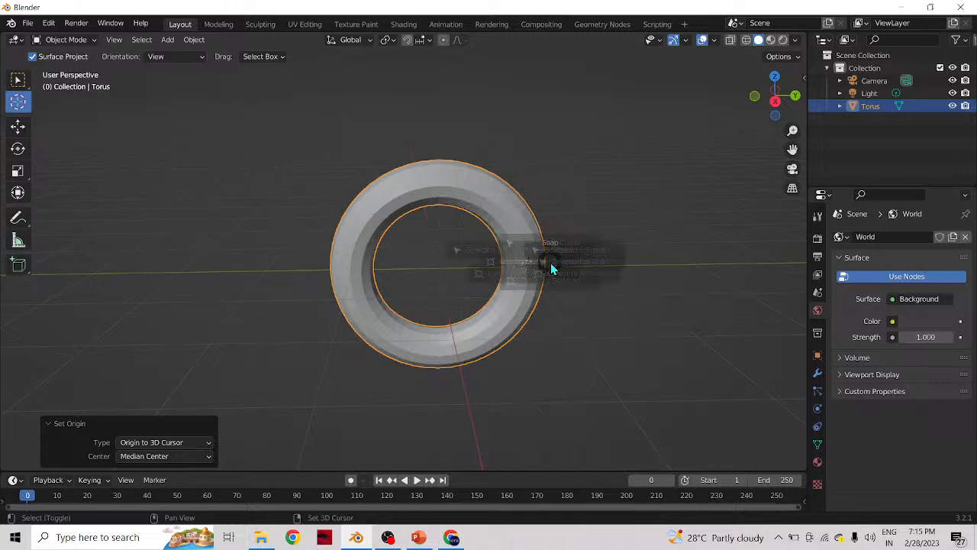
pyautogui.click(458, 307)
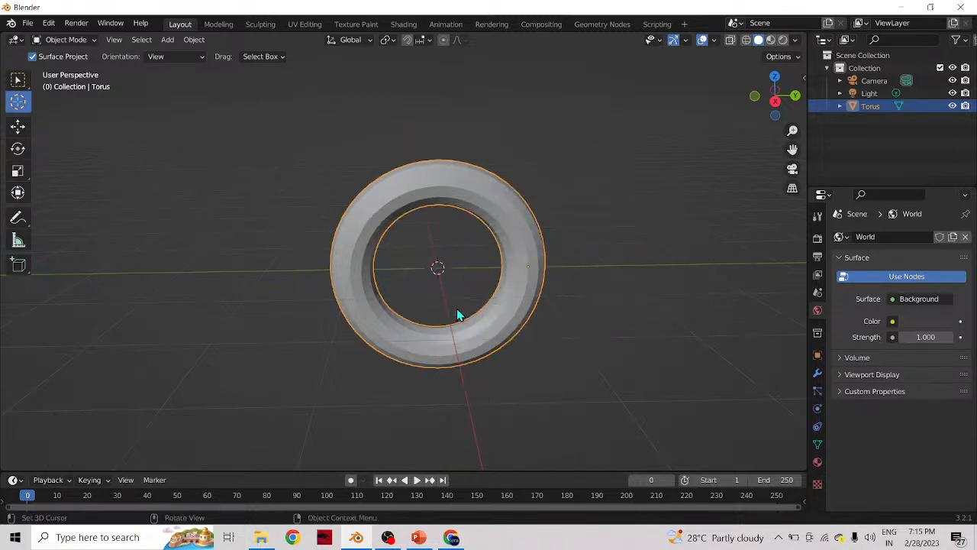
# - Set the torus's origin to the 3D cursor at the world origin
pyautogui.rightClick(434, 267)
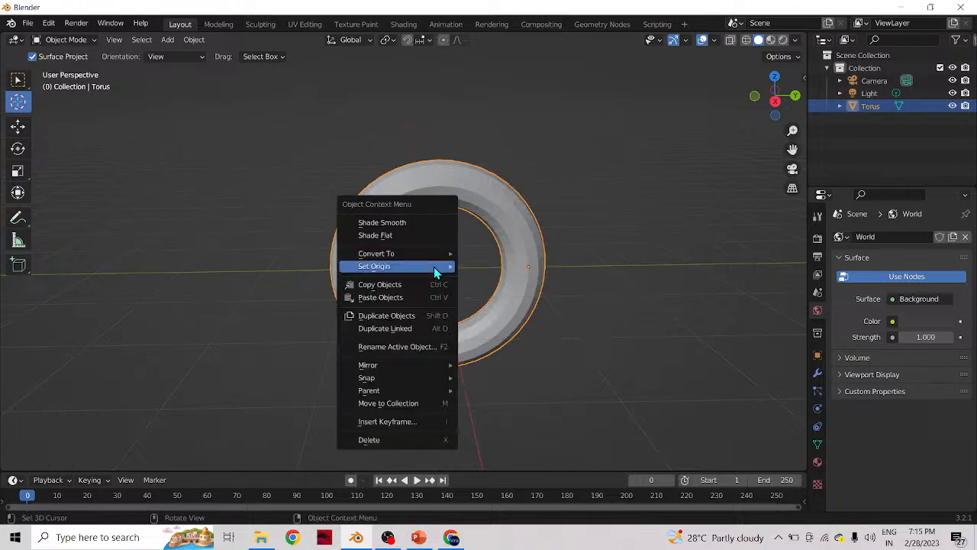
pyautogui.moveTo(434, 266)
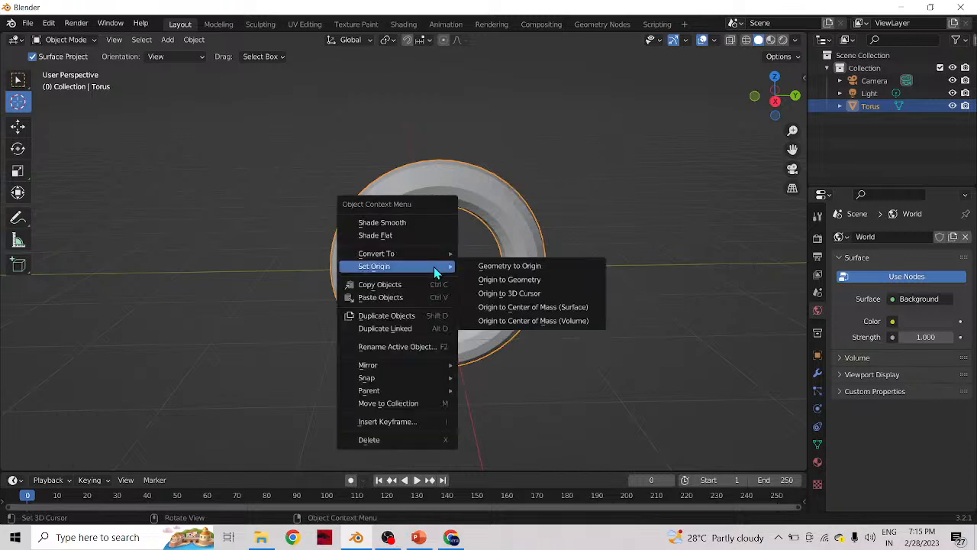
pyautogui.click(519, 295)
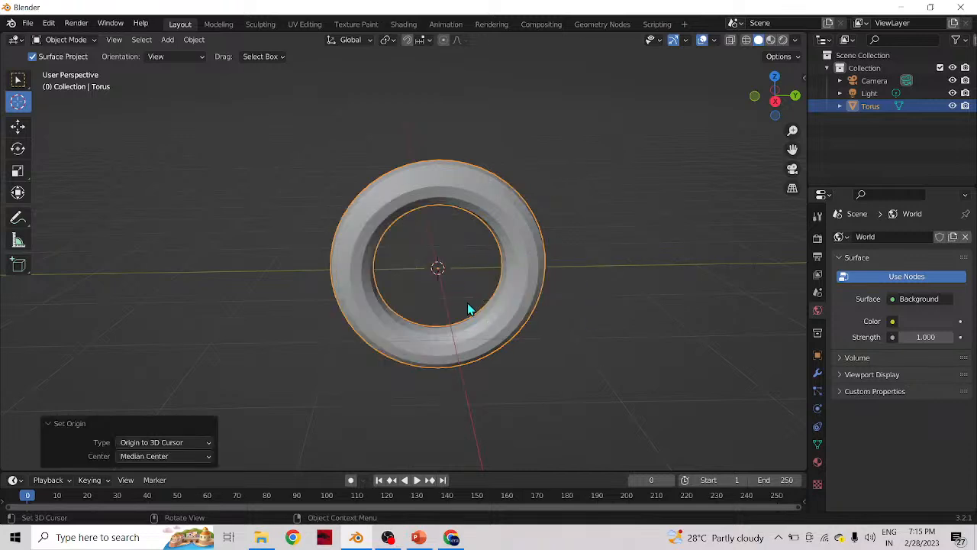
# - Try rotating the torus around its centred origin, freely and along the global Y and X axes, and cancel the rotation
pyautogui.press('r')
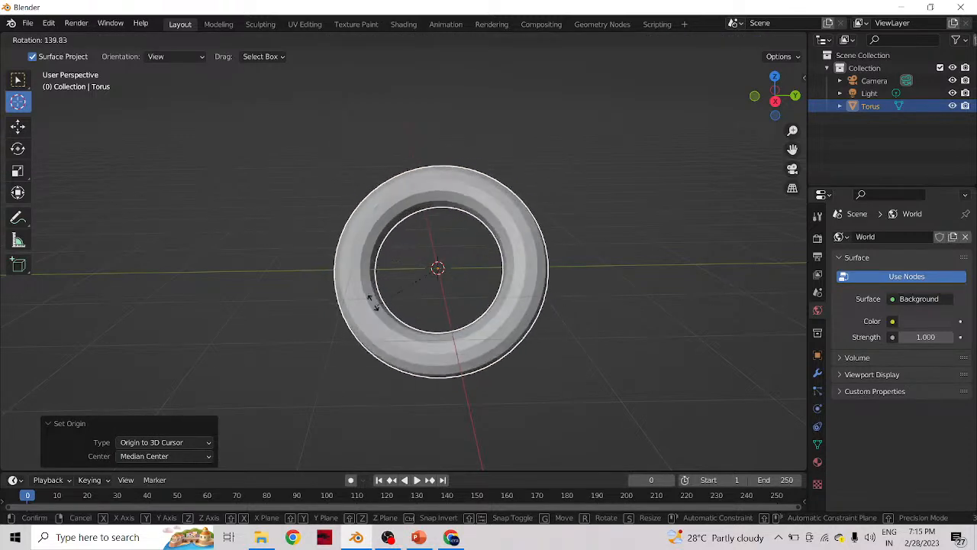
pyautogui.click(527, 297)
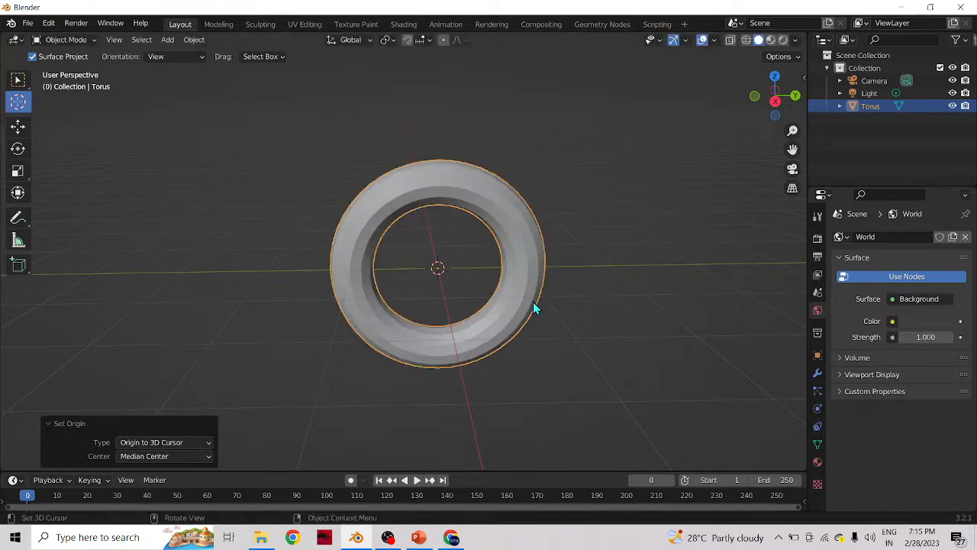
pyautogui.press('r')
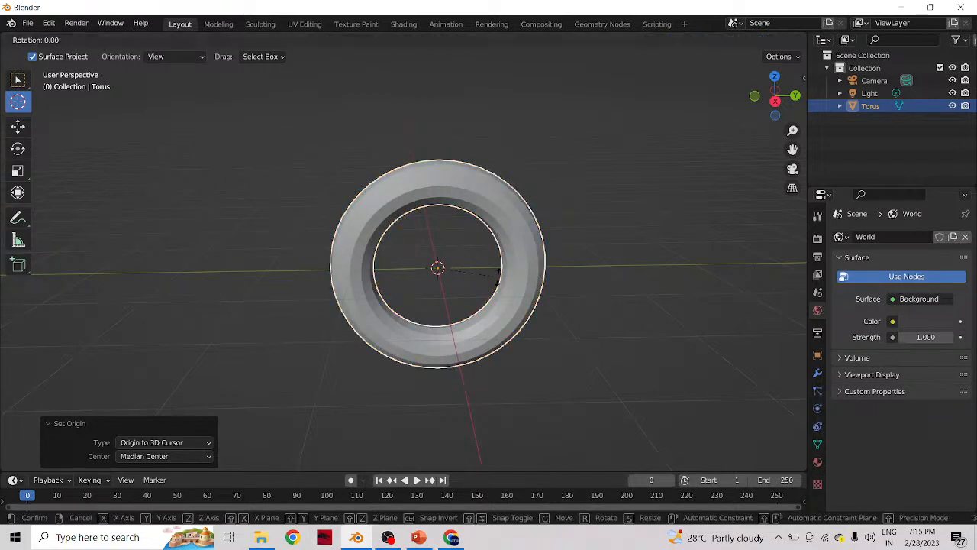
pyautogui.press('y')
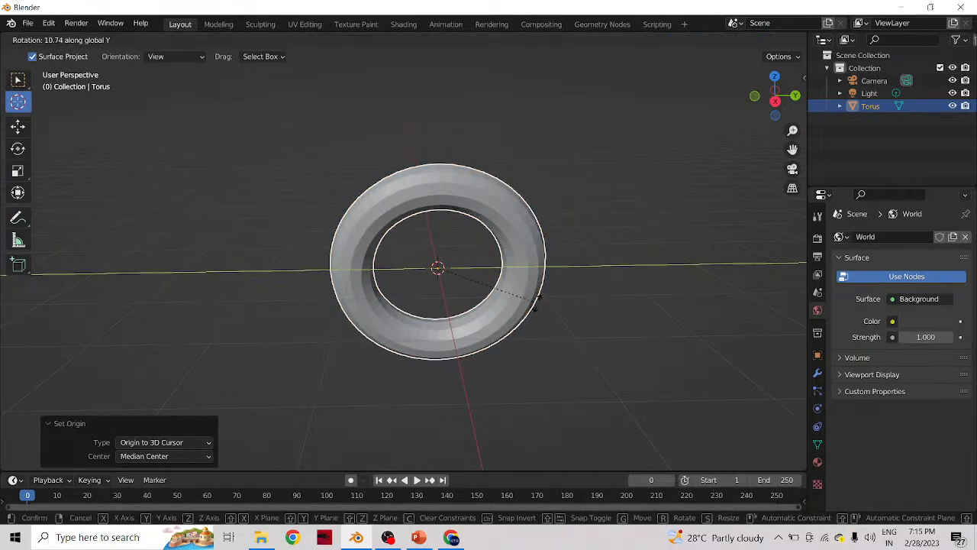
pyautogui.press('x')
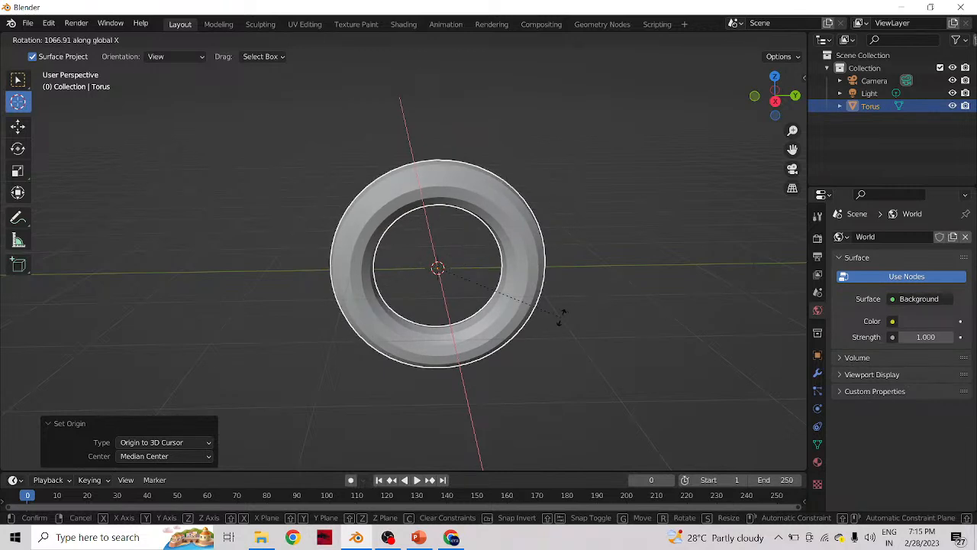
pyautogui.click(513, 291)
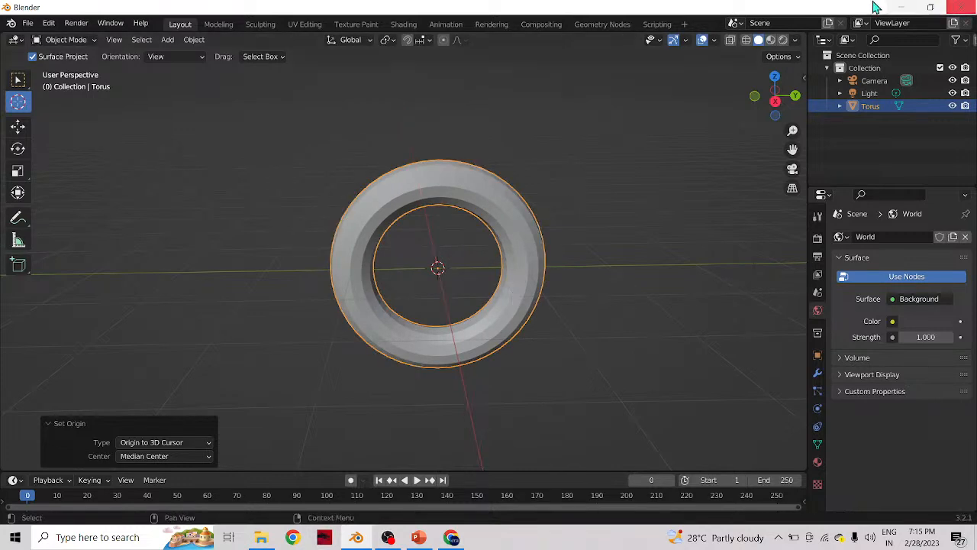
# - Activate the Move tool for the selected torus, viewed from slightly above its front
pyautogui.moveTo(303, 278)
pyautogui.mouseDown(button='middle')
pyautogui.moveTo(336, 289)
pyautogui.moveTo(429, 275)
pyautogui.moveTo(446, 287)
pyautogui.moveTo(259, 275)
pyautogui.moveTo(298, 289)
pyautogui.mouseUp(button='middle')
pyautogui.scroll(-3, 298, 289)
pyautogui.scroll(1, 330, 277)
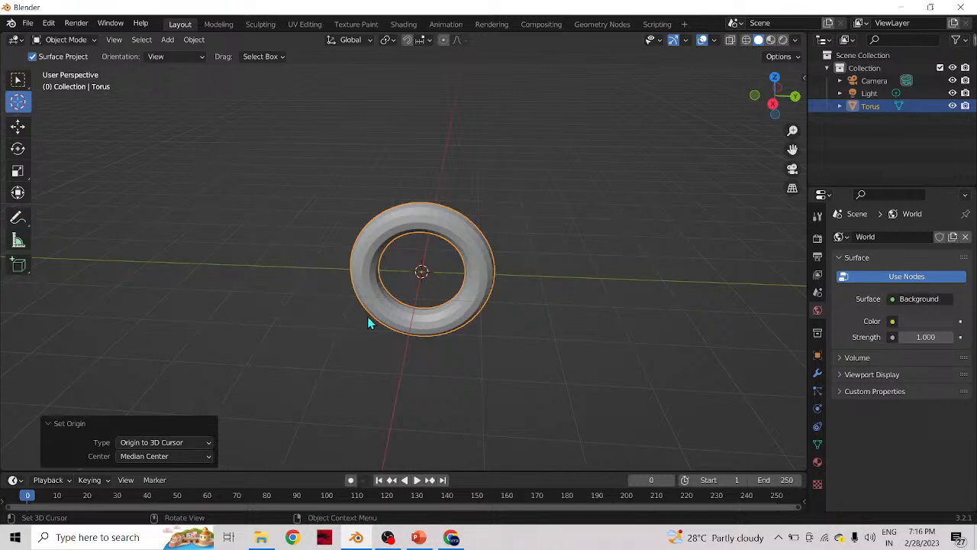
pyautogui.click(26, 128)
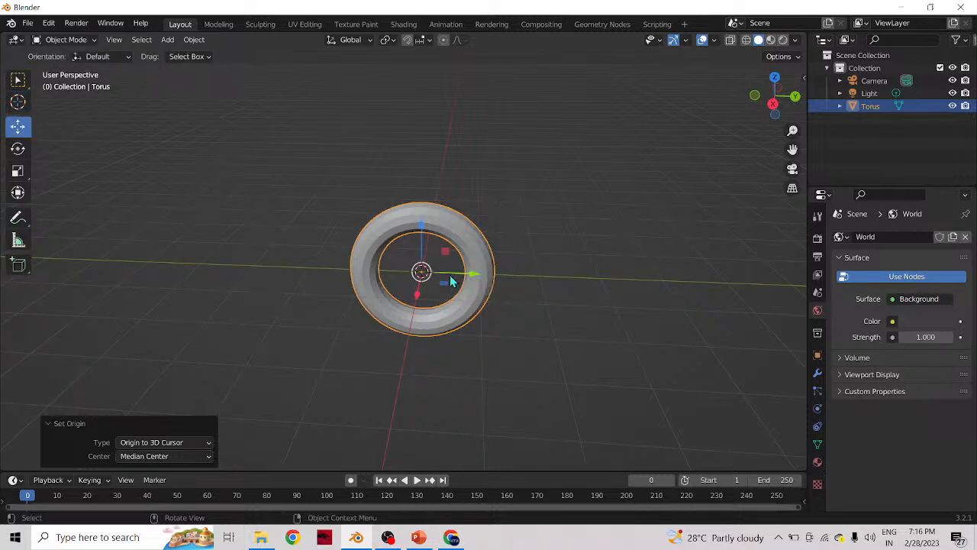
# - Try scaling and rotating the torus freely about its centred origin, and cancel both transforms
pyautogui.press('s')
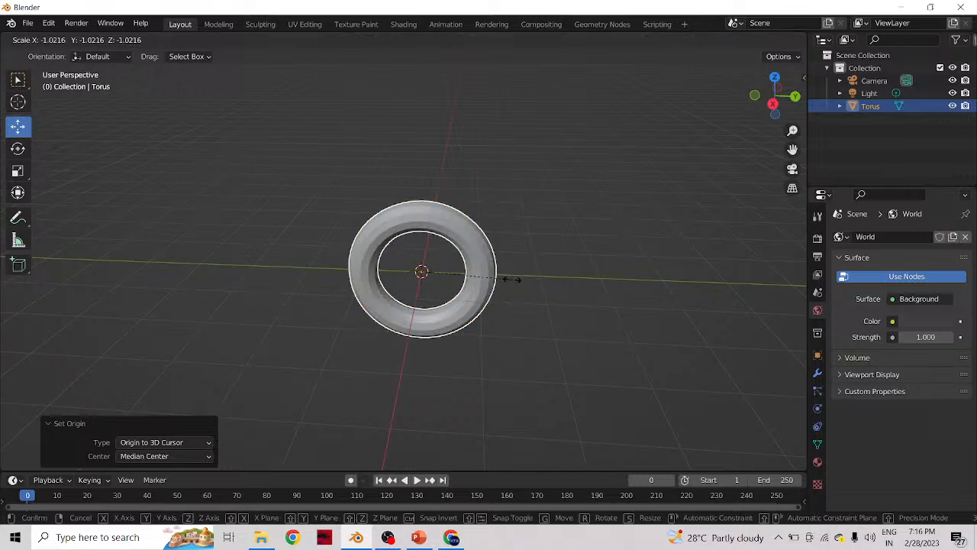
pyautogui.click(511, 280)
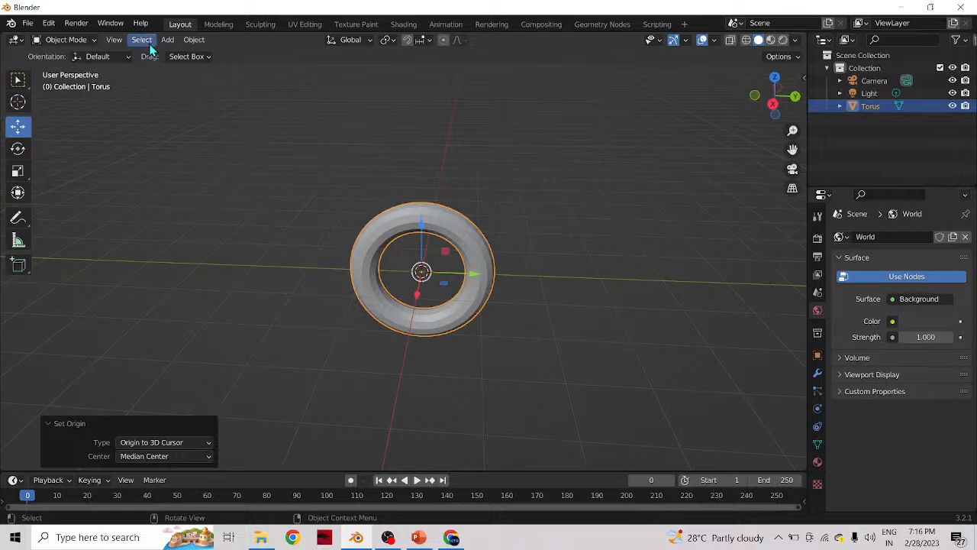
pyautogui.click(114, 39)
pyautogui.moveTo(142, 45)
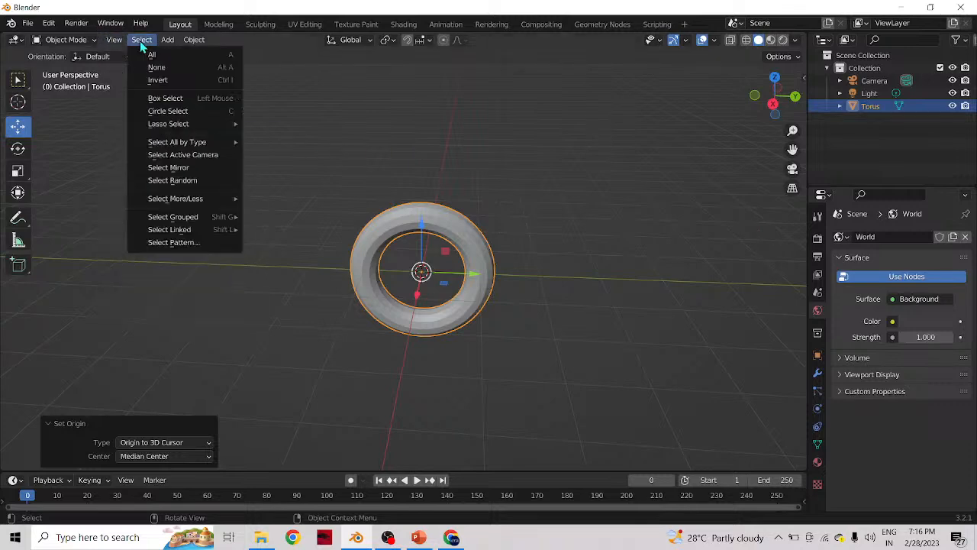
pyautogui.moveTo(170, 42)
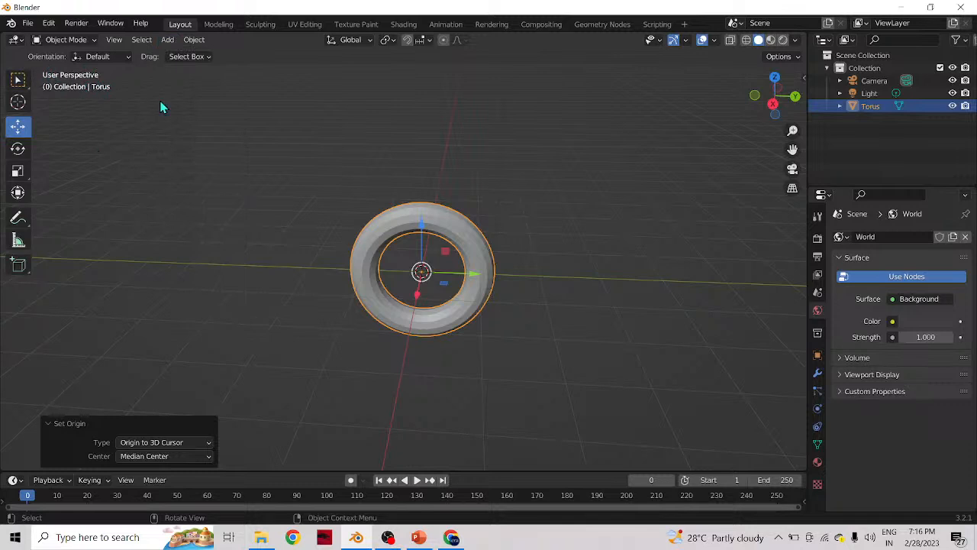
pyautogui.press('r')
pyautogui.press('Escape')
# - Compare the torus in the top orthographic view with angled perspective views and a close-up
pyautogui.press('KP_7')
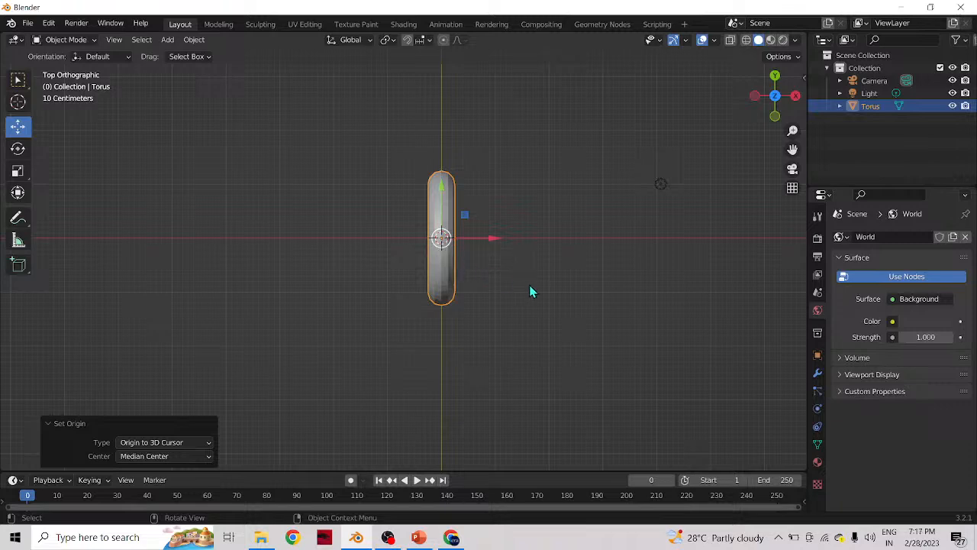
pyautogui.moveTo(520, 301); pyautogui.dragTo(433, 261, button='middle')
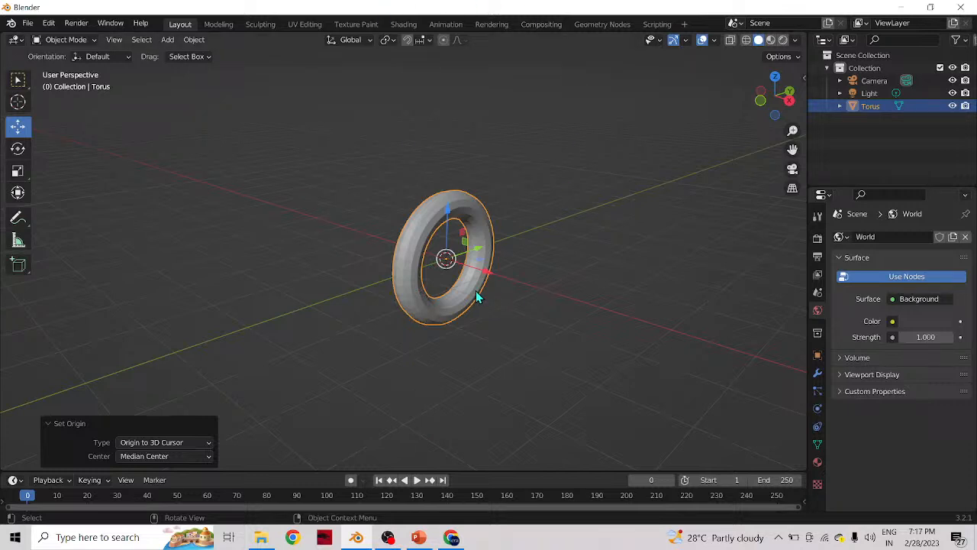
pyautogui.moveTo(475, 291); pyautogui.dragTo(308, 265, button='middle')
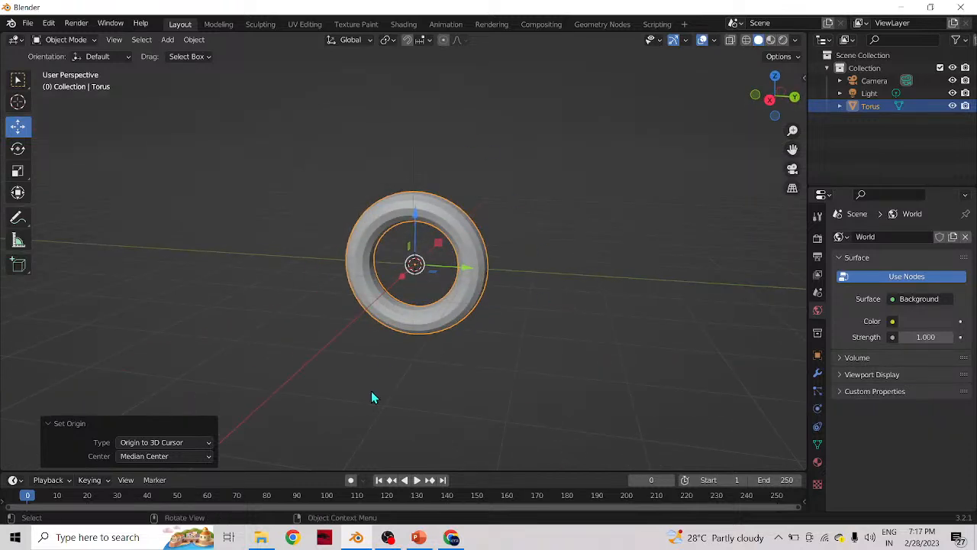
pyautogui.press('KP_7')
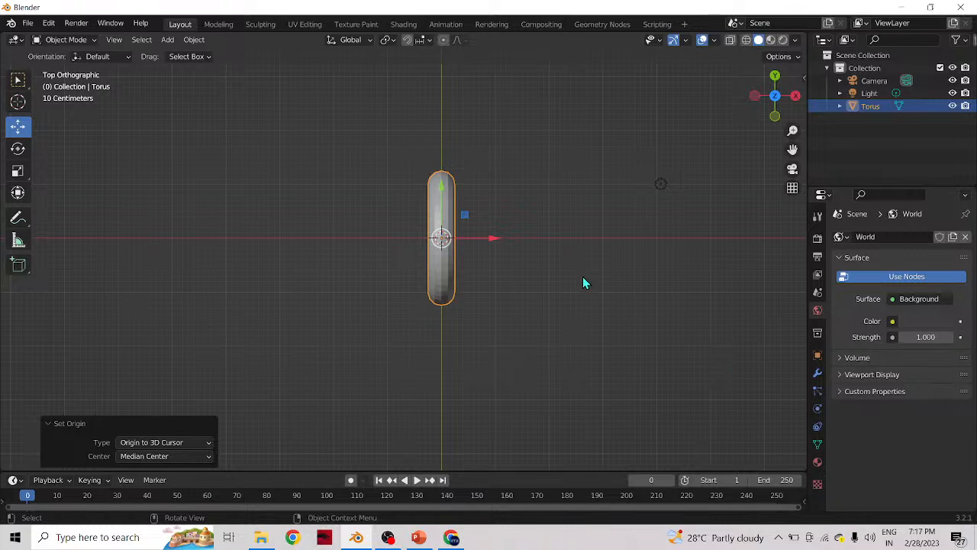
pyautogui.moveTo(582, 283); pyautogui.dragTo(521, 362, button='middle')
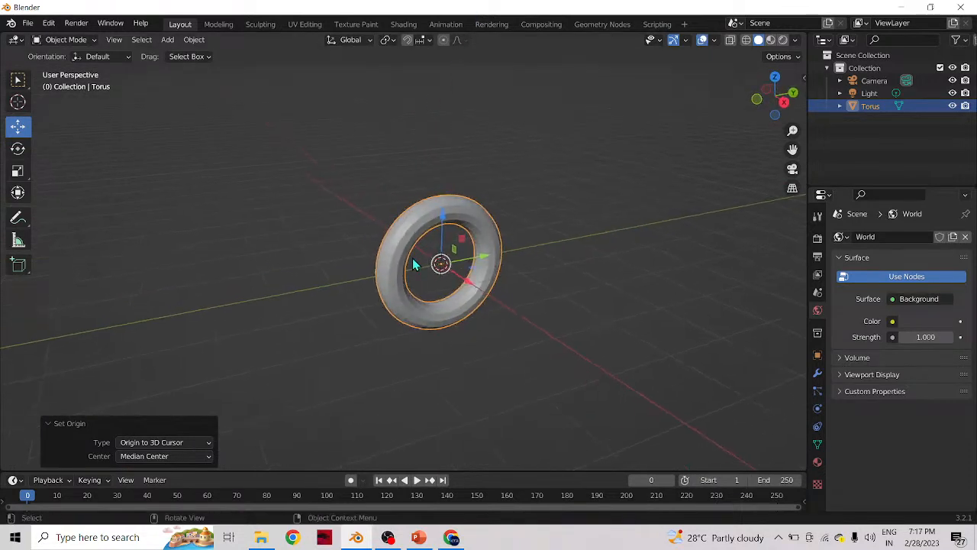
pyautogui.scroll(3, 417, 264)
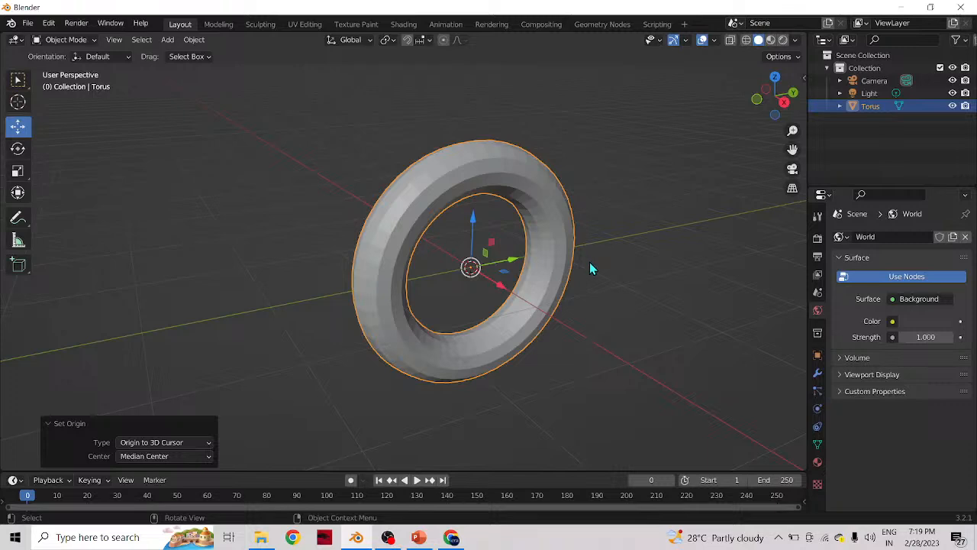
pyautogui.moveTo(588, 266)
pyautogui.mouseDown(button='middle')
pyautogui.moveTo(560, 284)
pyautogui.moveTo(507, 280)
pyautogui.moveTo(639, 266)
pyautogui.moveTo(635, 252)
pyautogui.moveTo(587, 255)
pyautogui.moveTo(592, 270)
pyautogui.mouseUp(button='middle')
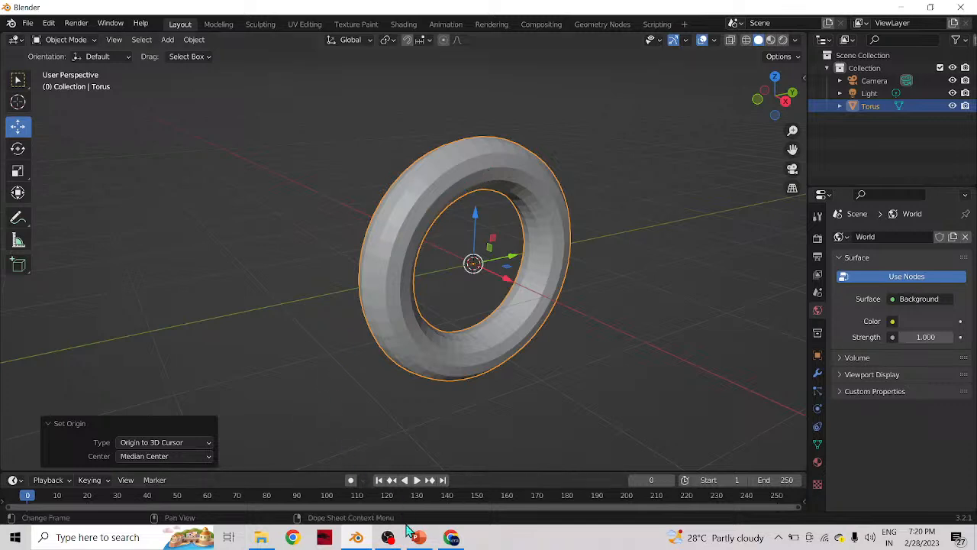
# - Switch to Chrome, search Google for "perspective images" and show the image results
pyautogui.click(451, 537)
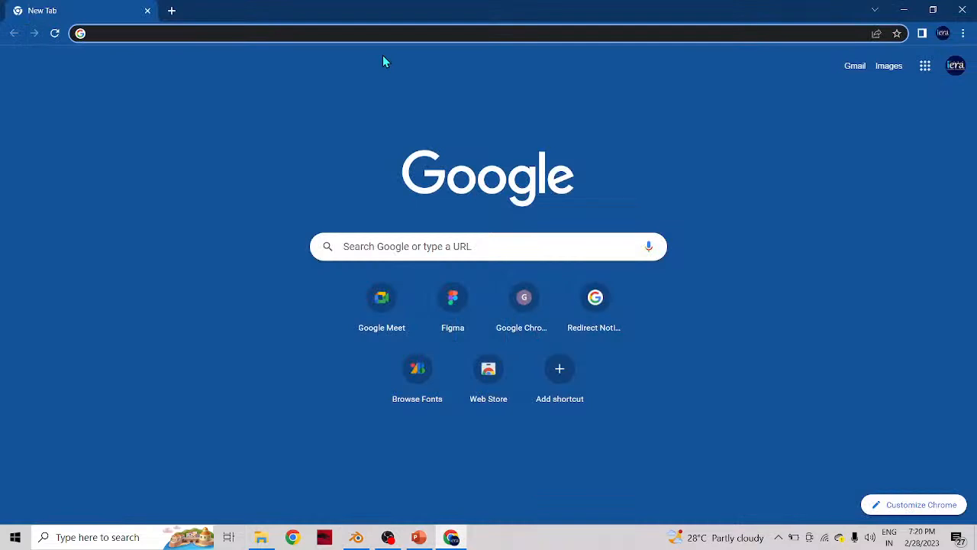
pyautogui.write('perspective')
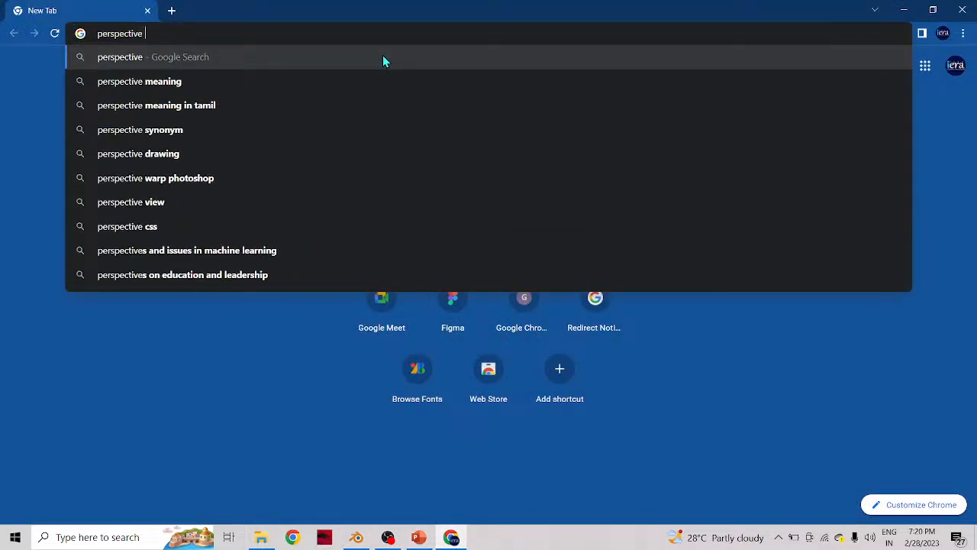
pyautogui.write(' images')
pyautogui.press('Return')
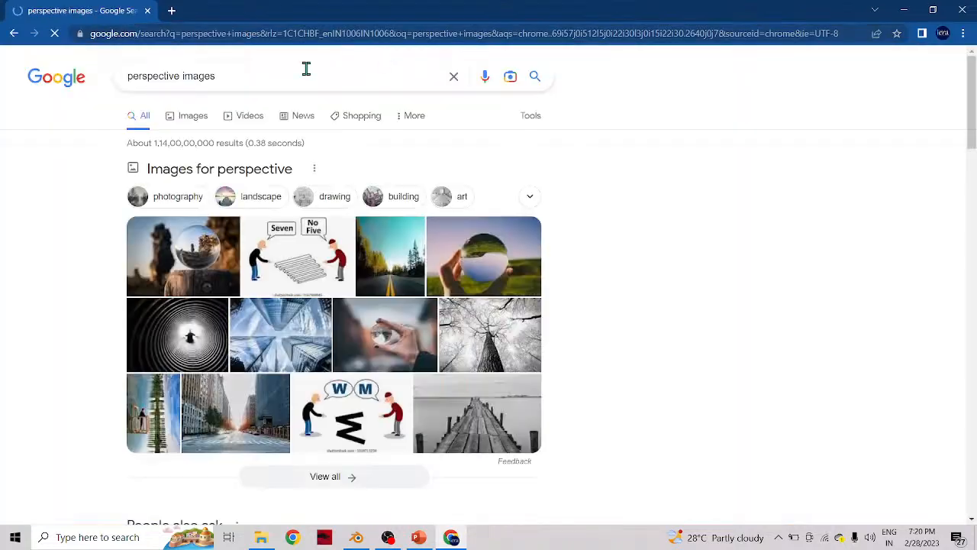
pyautogui.click(189, 118)
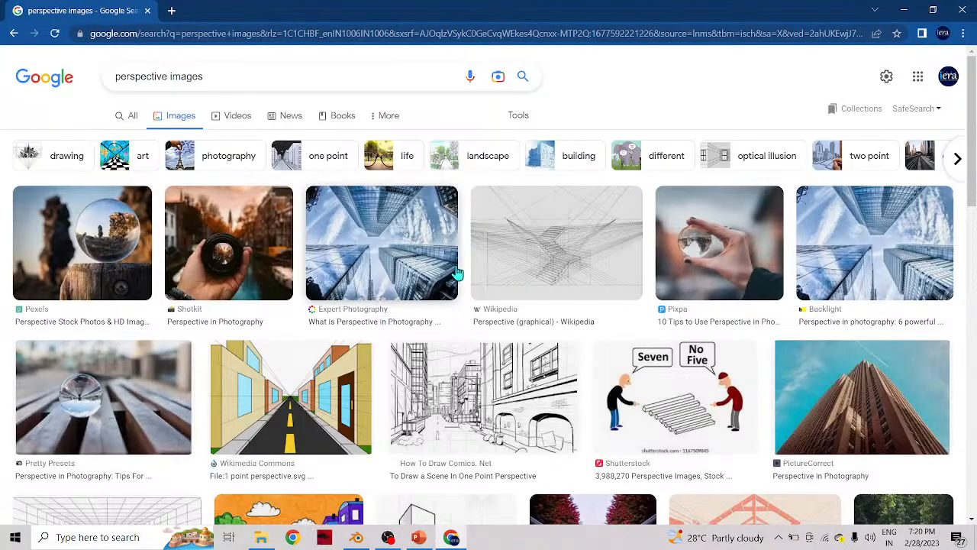
# - Find the "Seven / No Five" illustration in the image results and open its Shutterstock page in a new tab
pyautogui.scroll(-1, 446, 290)
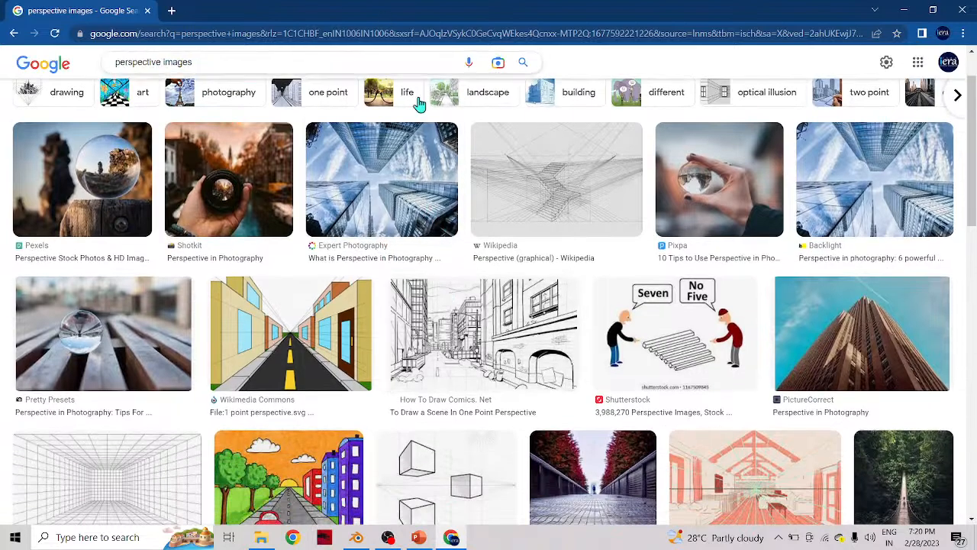
pyautogui.scroll(-1, 108, 389)
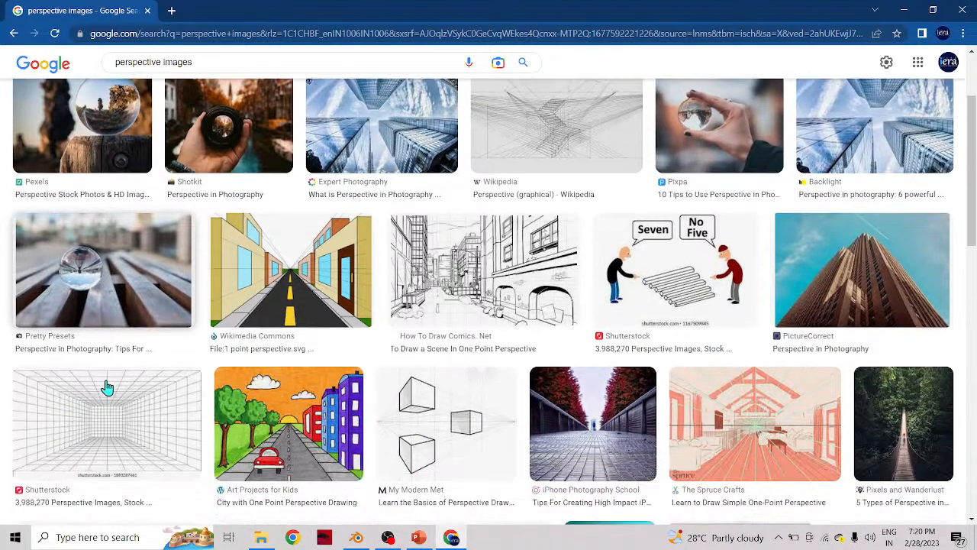
pyautogui.scroll(-1, 189, 300)
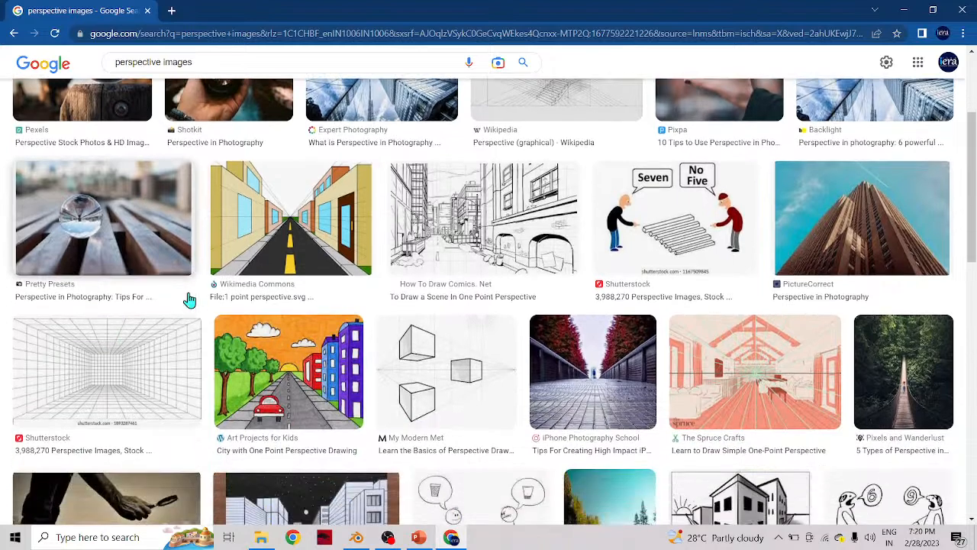
pyautogui.click(662, 230)
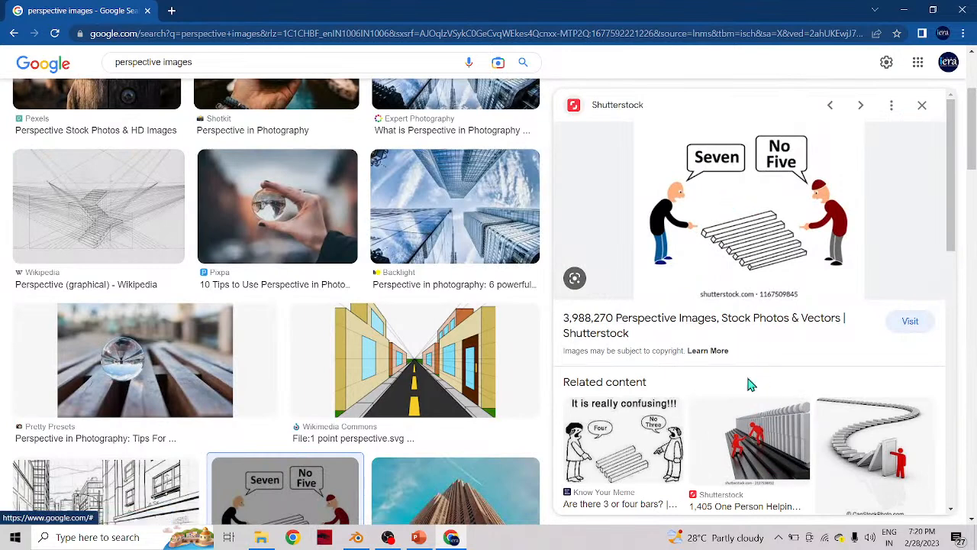
pyautogui.rightClick(733, 190)
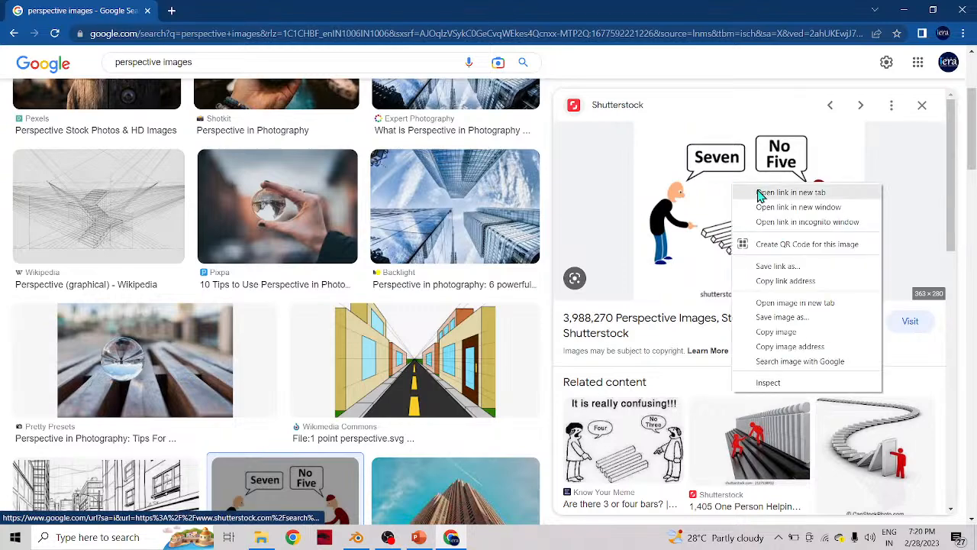
pyautogui.click(739, 193)
pyautogui.click(197, 11)
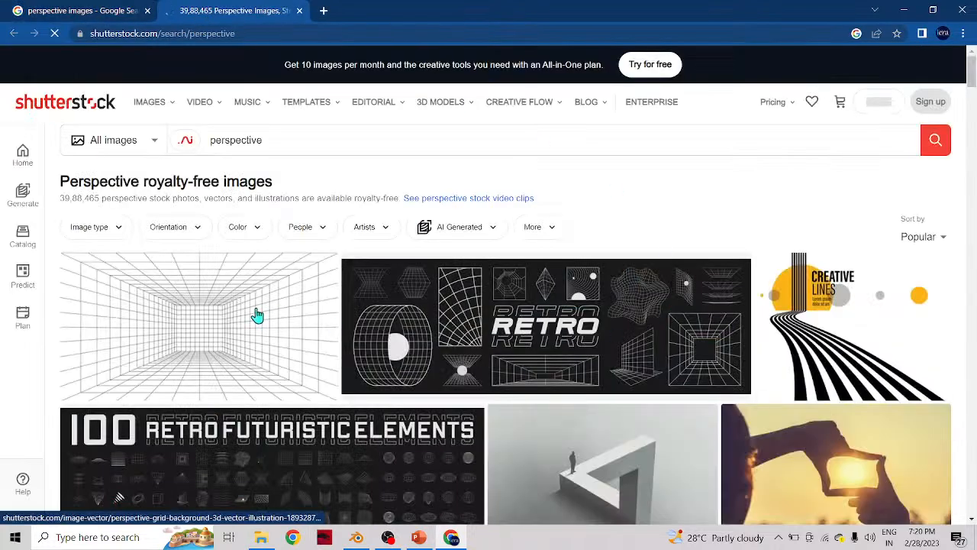
# - Browse the Shutterstock perspective results and open a perspective grid background vector image
pyautogui.scroll(-3, 229, 364)
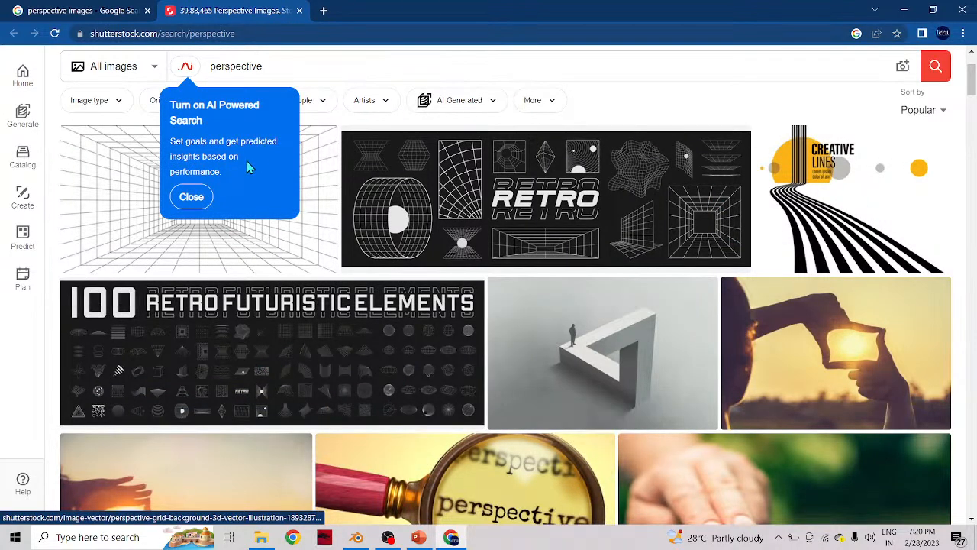
pyautogui.scroll(-2, 412, 329)
pyautogui.scroll(2, 435, 341)
pyautogui.scroll(-3, 479, 363)
pyautogui.scroll(-3, 480, 363)
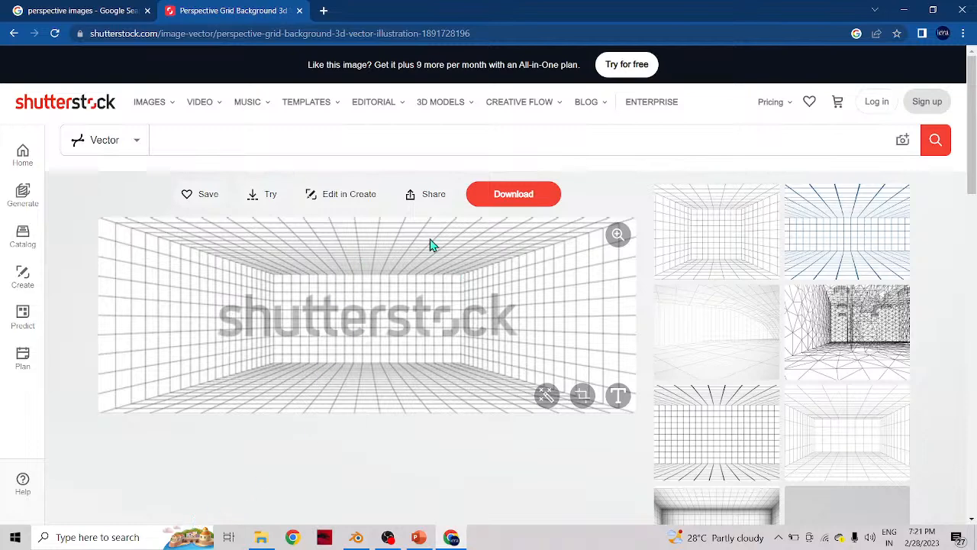
# - Find Adobe Illustrator with the Windows search term "ILLU" and launch it
pyautogui.click(120, 538)
pyautogui.write('AI')
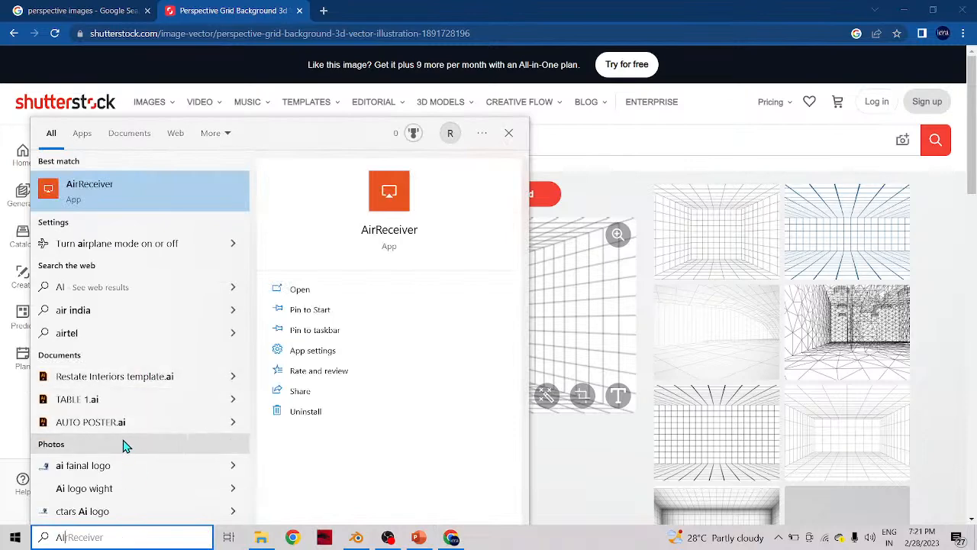
pyautogui.press('BackSpace')
pyautogui.press('BackSpace')
pyautogui.write('ILLU')
pyautogui.click(145, 196)
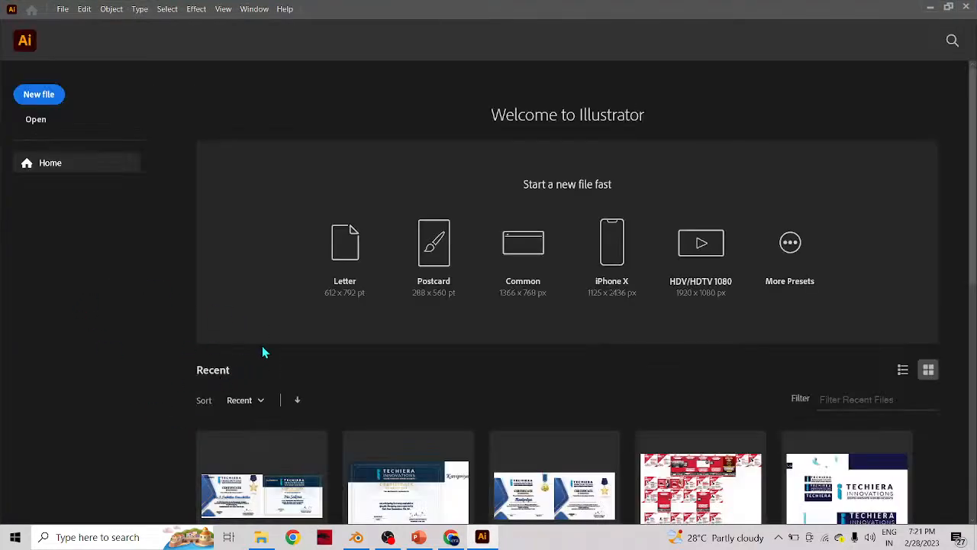
# - Create a new Letter document and change Artboard 1 to landscape orientation, 792 pt wide by 612 pt high
pyautogui.scroll(-6, 262, 349)
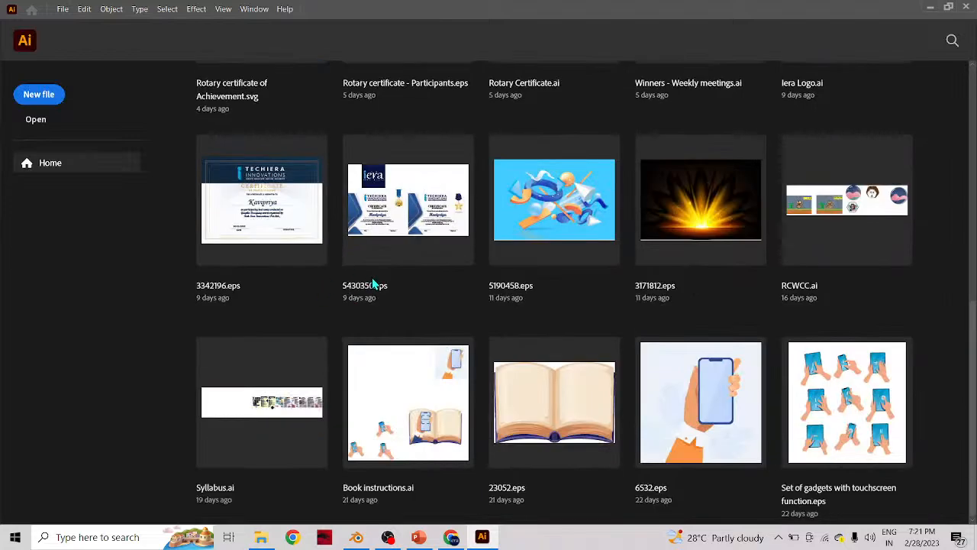
pyautogui.scroll(6, 370, 276)
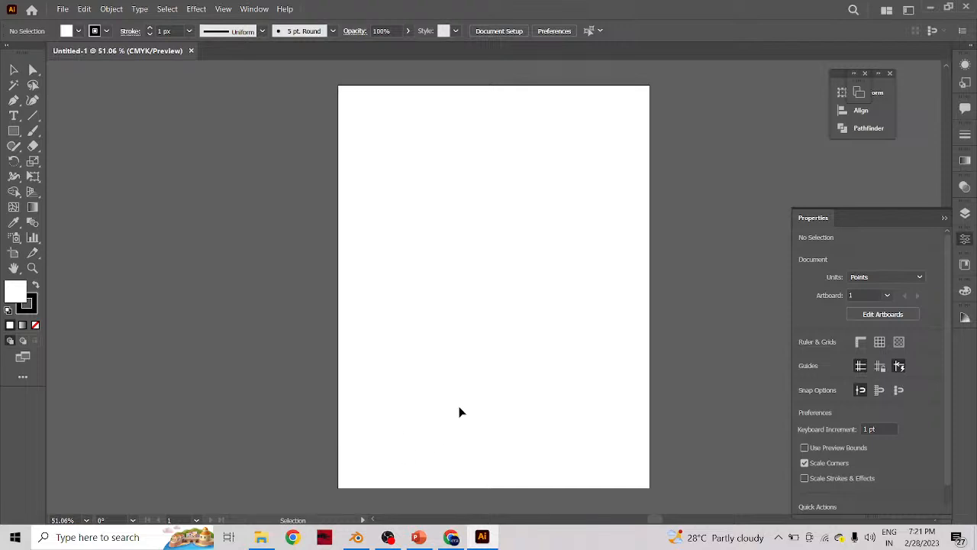
pyautogui.click(256, 9)
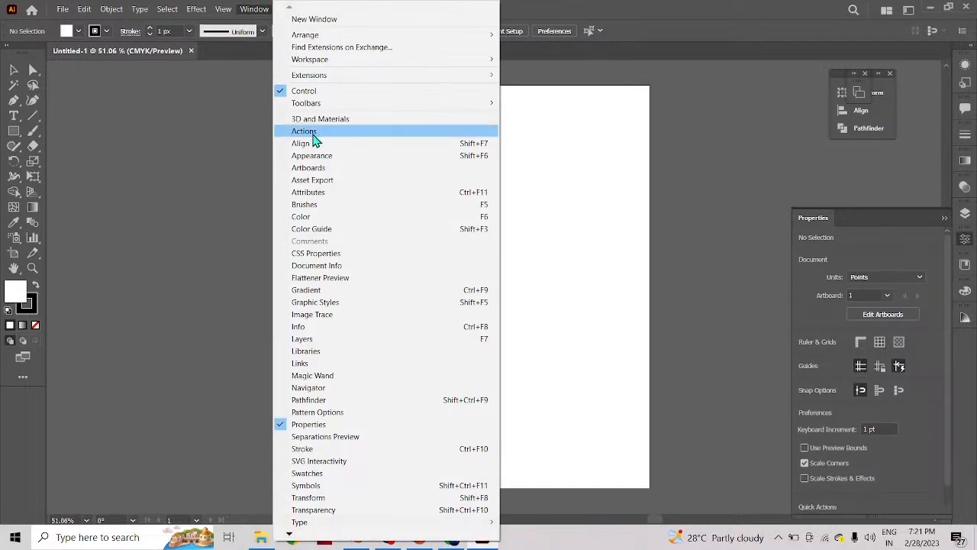
pyautogui.click(309, 167)
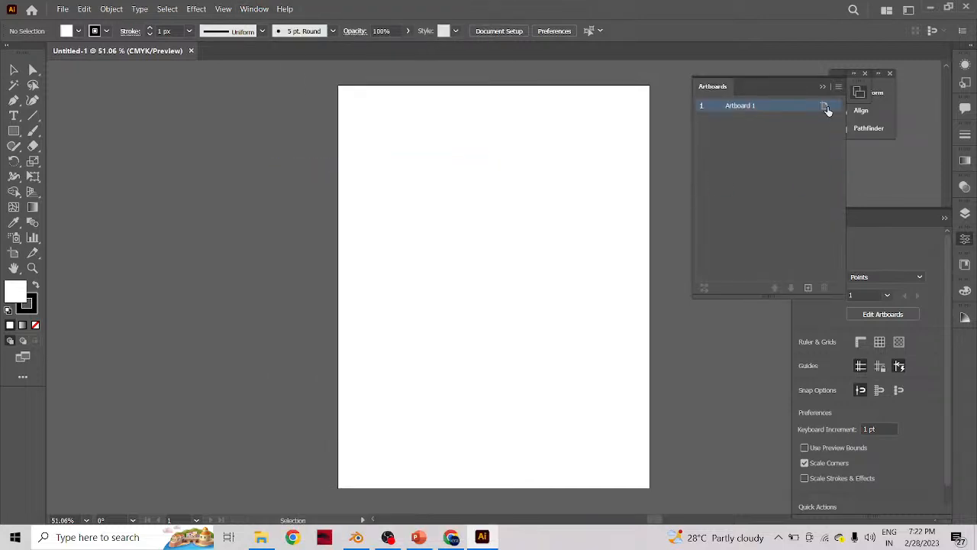
pyautogui.click(824, 108)
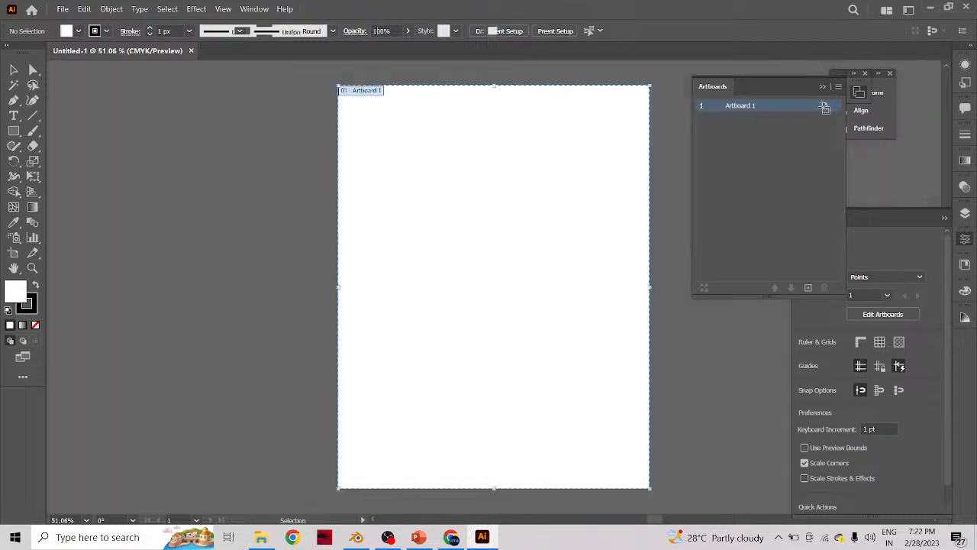
pyautogui.click(657, 191)
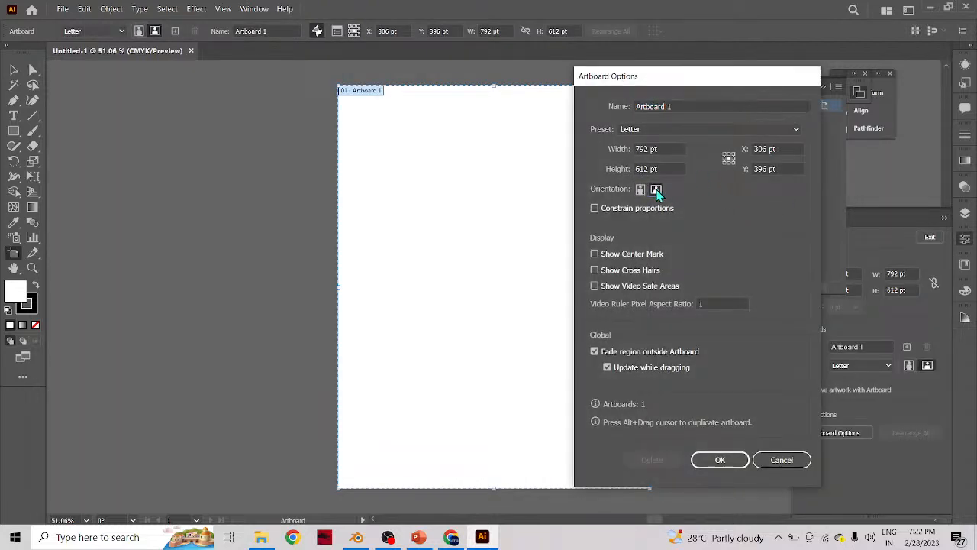
pyautogui.click(735, 460)
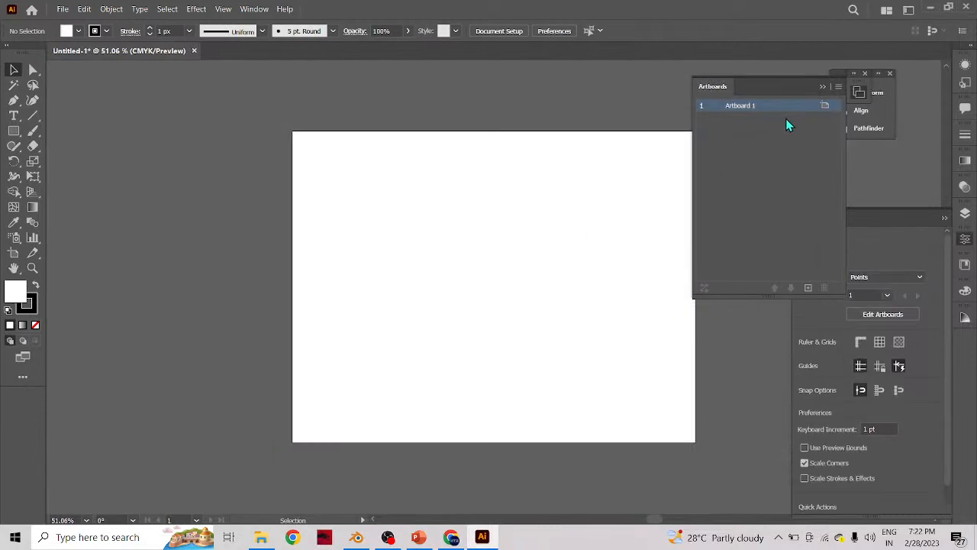
pyautogui.click(823, 88)
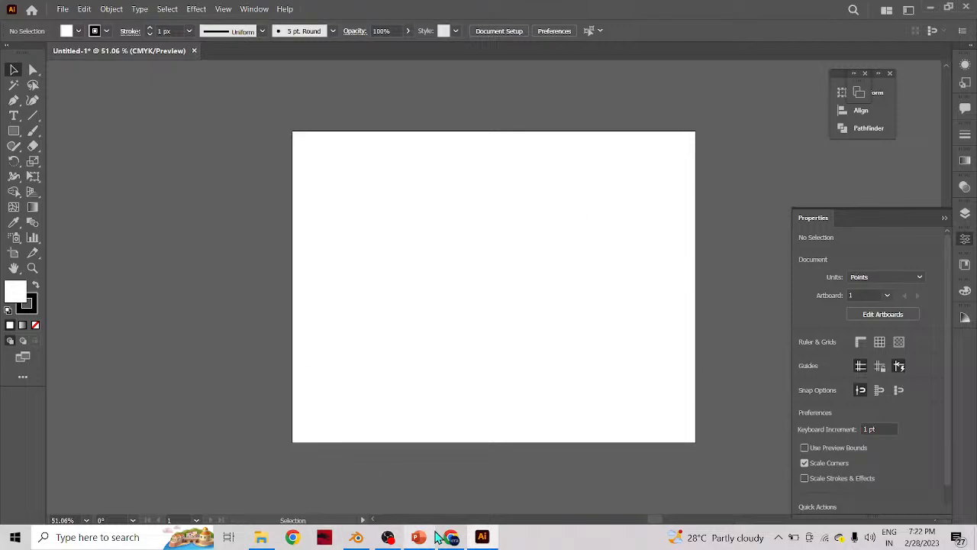
# - Draw a rectangle about 338 pt wide by 192 pt high as the back wall and centre it on the artboard
pyautogui.click(450, 537)
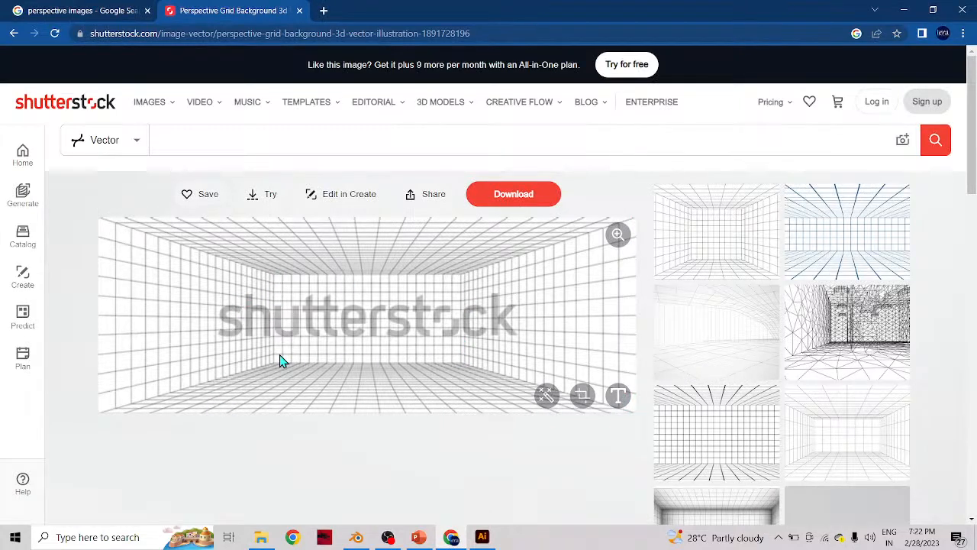
pyautogui.click(482, 537)
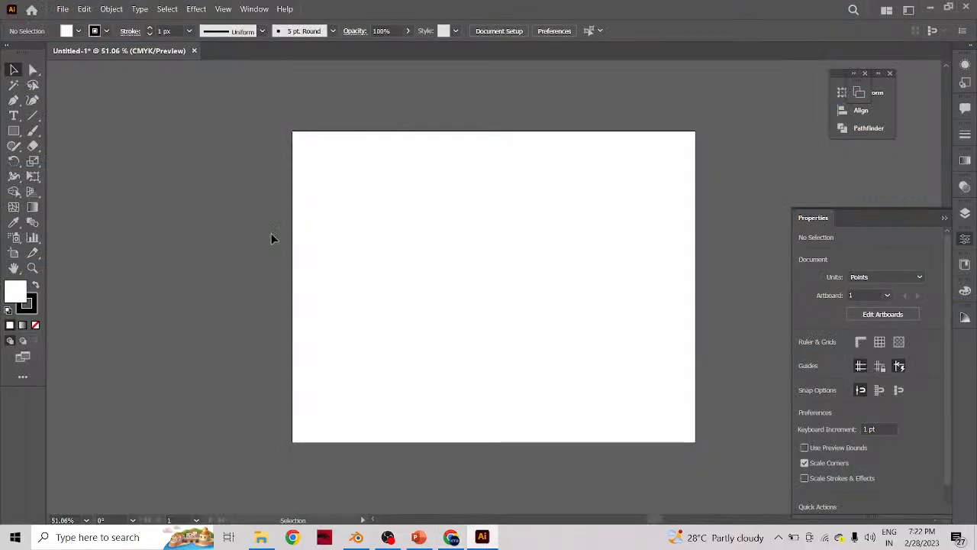
pyautogui.click(14, 133)
pyautogui.moveTo(424, 244); pyautogui.dragTo(598, 342)
pyautogui.moveTo(512, 297); pyautogui.dragTo(492, 286)
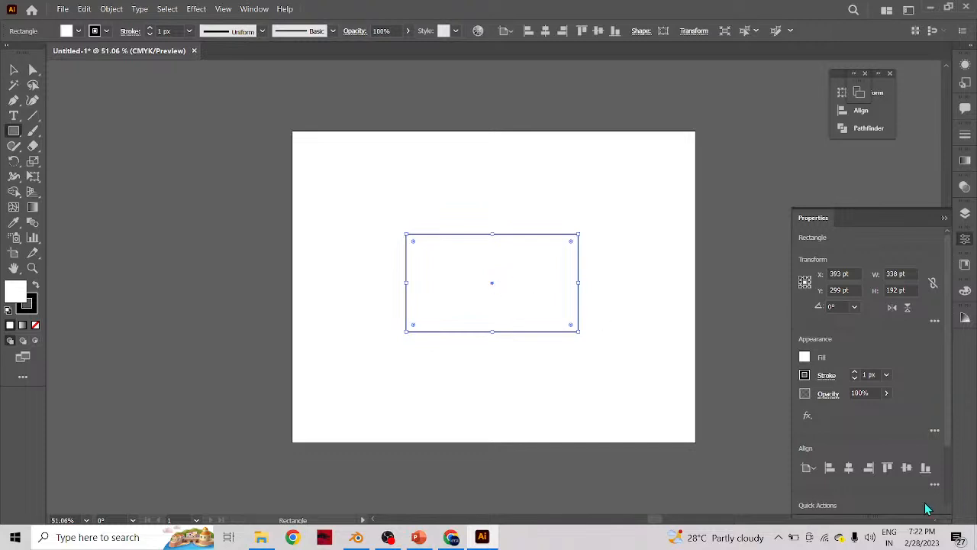
pyautogui.click(849, 467)
pyautogui.click(908, 468)
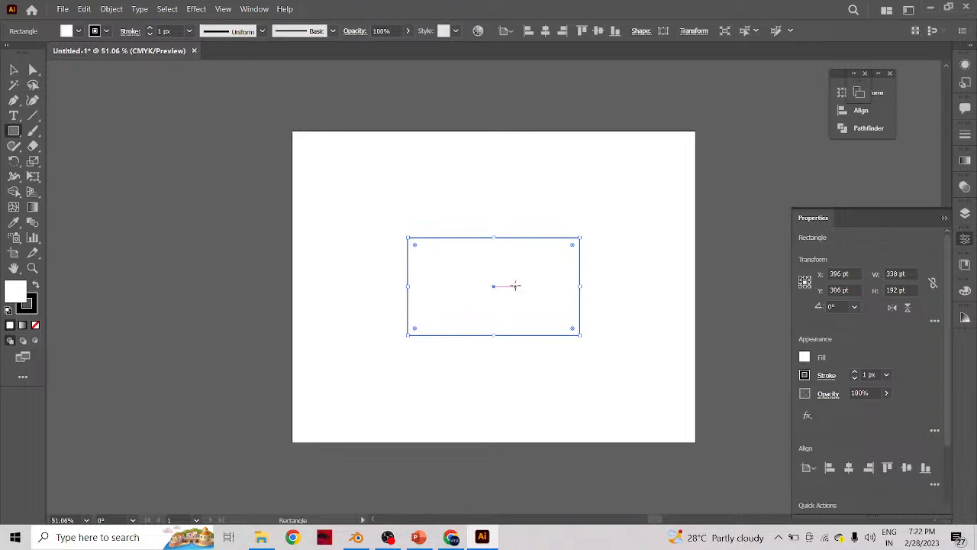
# - Duplicate the back wall rectangle against its right side and shorten the copy to 227 pt wide, ending at the artboard's edge
pyautogui.press('v')
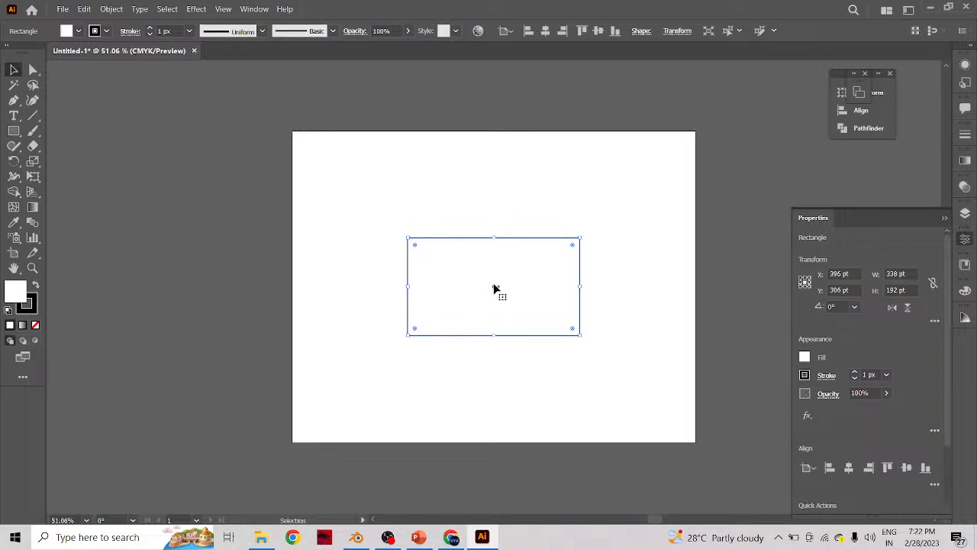
pyautogui.moveTo(494, 291); pyautogui.dragTo(666, 290)
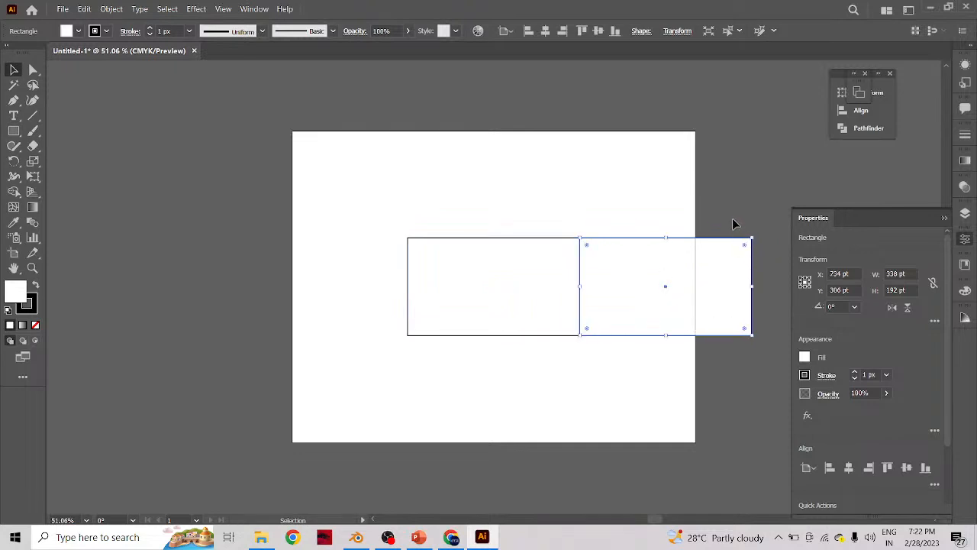
pyautogui.press('a')
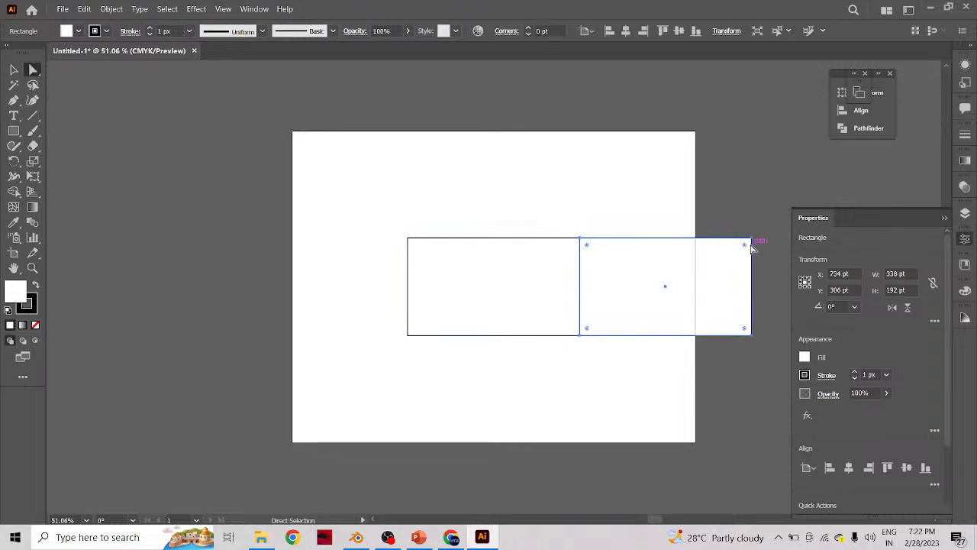
pyautogui.moveTo(746, 255); pyautogui.dragTo(761, 353)
pyautogui.moveTo(751, 242); pyautogui.dragTo(695, 242)
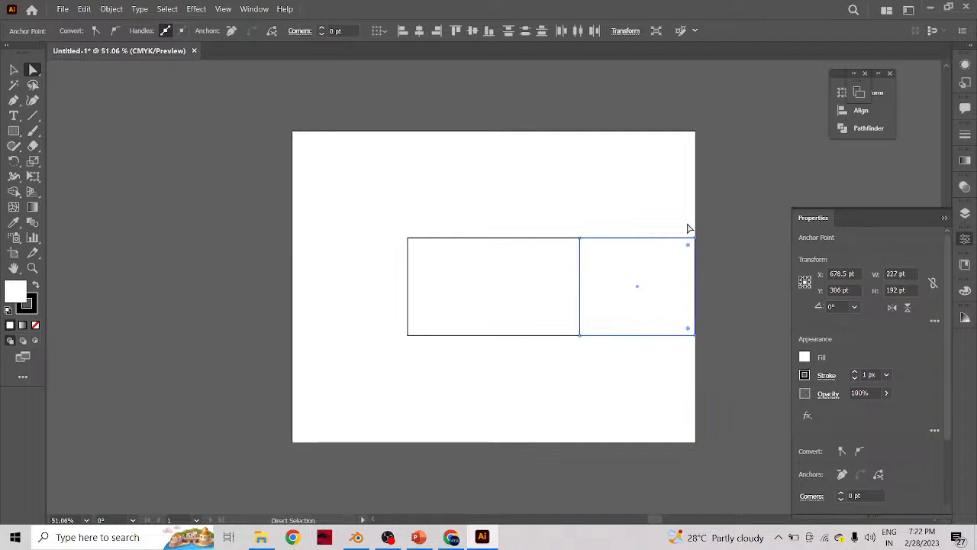
# - Splay the right wall into a trapezoid by moving its outer corners to Y 105 pt and Y 500 pt along the artboard's edge
pyautogui.click(452, 537)
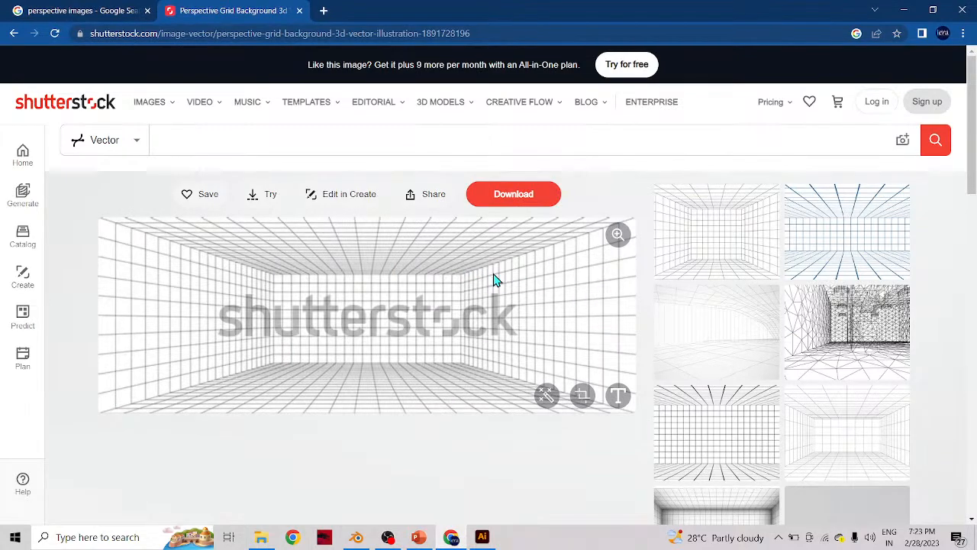
pyautogui.click(482, 539)
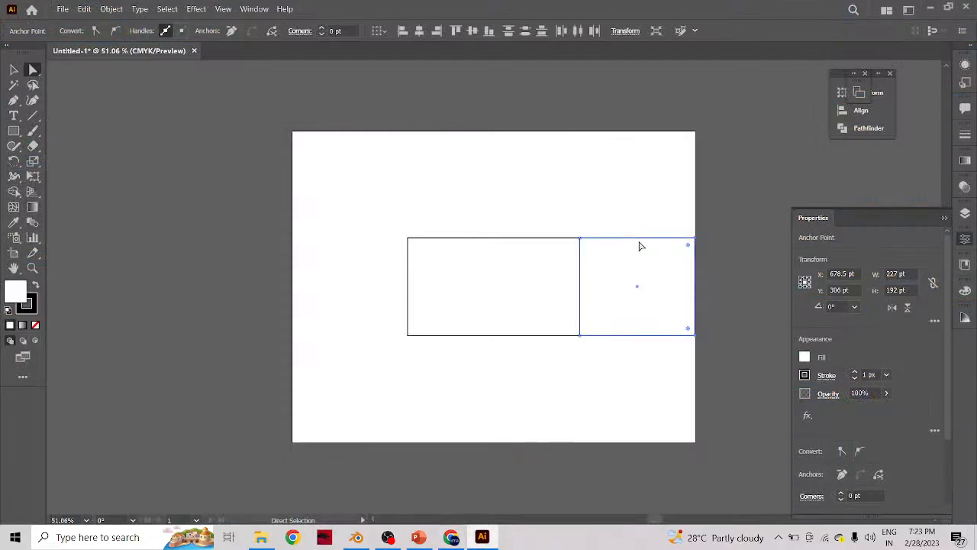
pyautogui.moveTo(695, 238); pyautogui.dragTo(695, 200)
pyautogui.moveTo(683, 321); pyautogui.dragTo(695, 368)
pyautogui.hotkey('ctrl', 'z')
pyautogui.moveTo(697, 381)
pyautogui.mouseDown()
pyautogui.moveTo(697, 391)
pyautogui.moveTo(694, 382)
pyautogui.mouseUp()
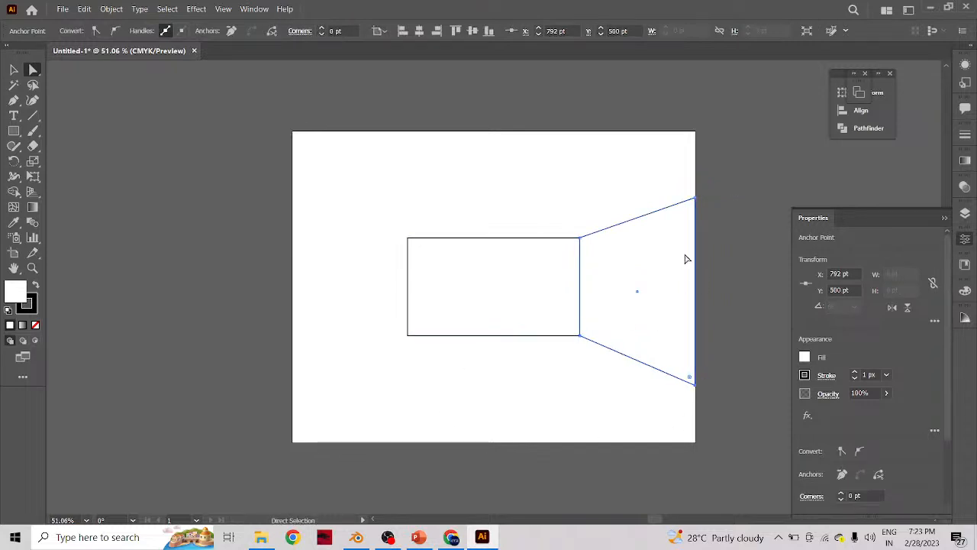
pyautogui.click(692, 389)
pyautogui.moveTo(695, 200); pyautogui.dragTo(696, 188)
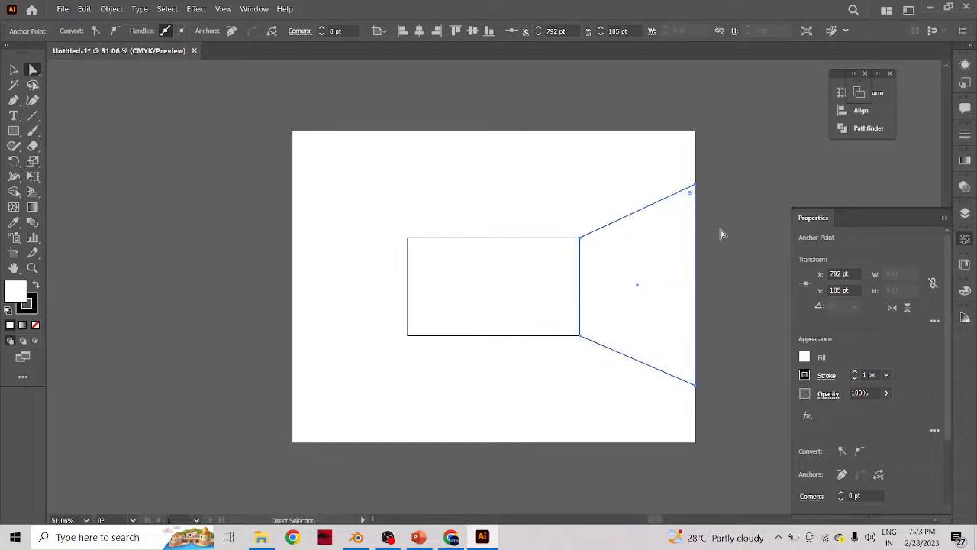
# - Duplicate the right wall to the opposite side of the back wall and flip the copy horizontally to form the left wall
pyautogui.click(641, 296)
pyautogui.press('v')
pyautogui.keyDown('alt'); pyautogui.moveTo(643, 291); pyautogui.dragTo(351, 283); pyautogui.keyUp('alt')
pyautogui.click(892, 307)
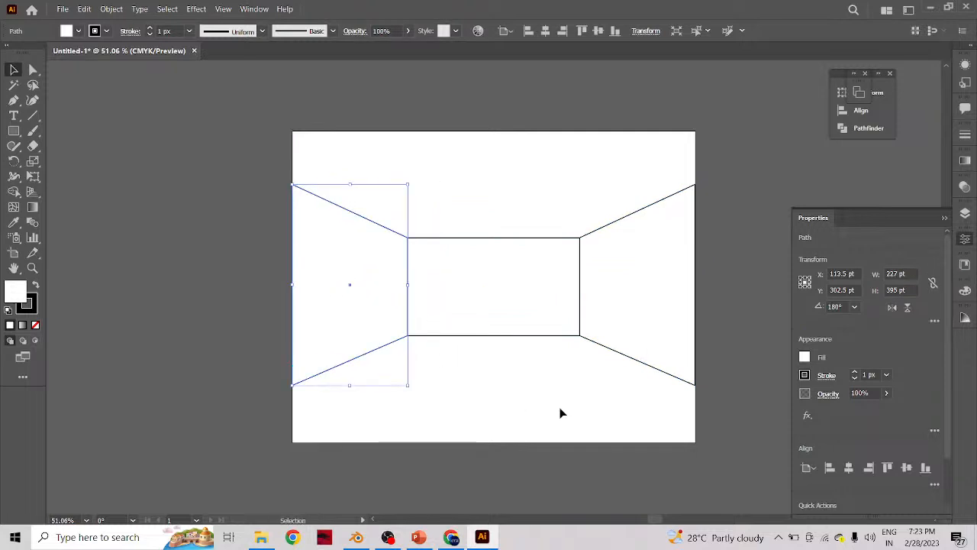
pyautogui.click(560, 413)
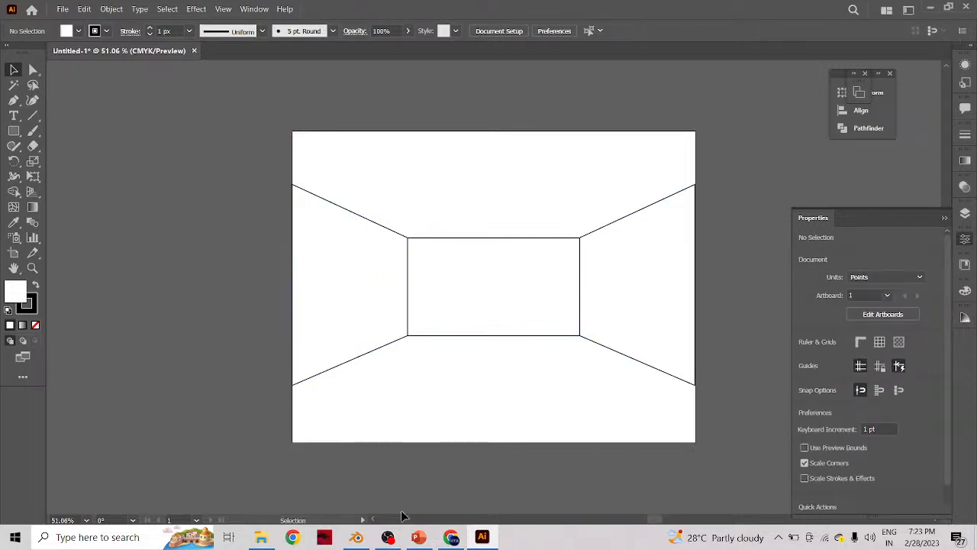
# - Draw a ceiling rectangle about 556.5 by 128 pt at the artboard's top edge and snap its lower corners to the back wall's upper corners
pyautogui.click(451, 537)
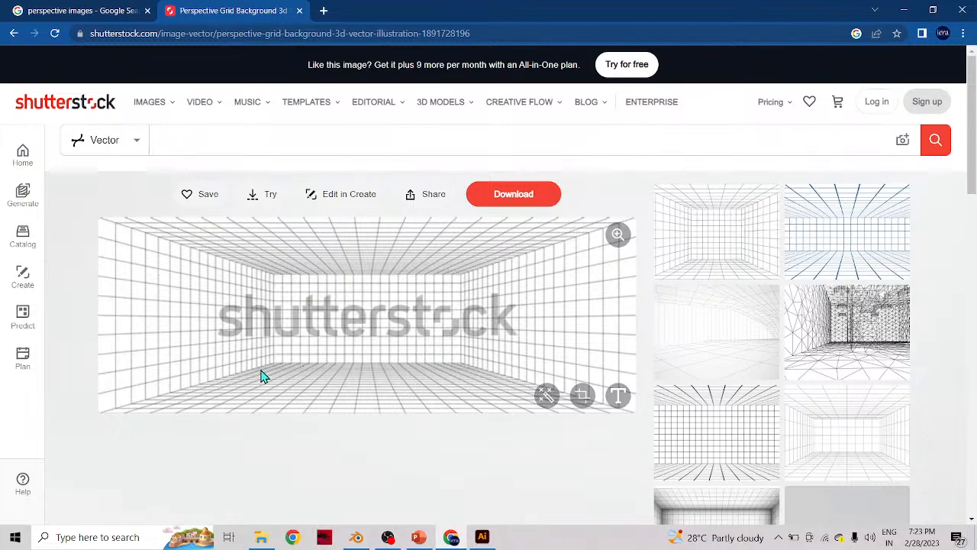
pyautogui.click(482, 536)
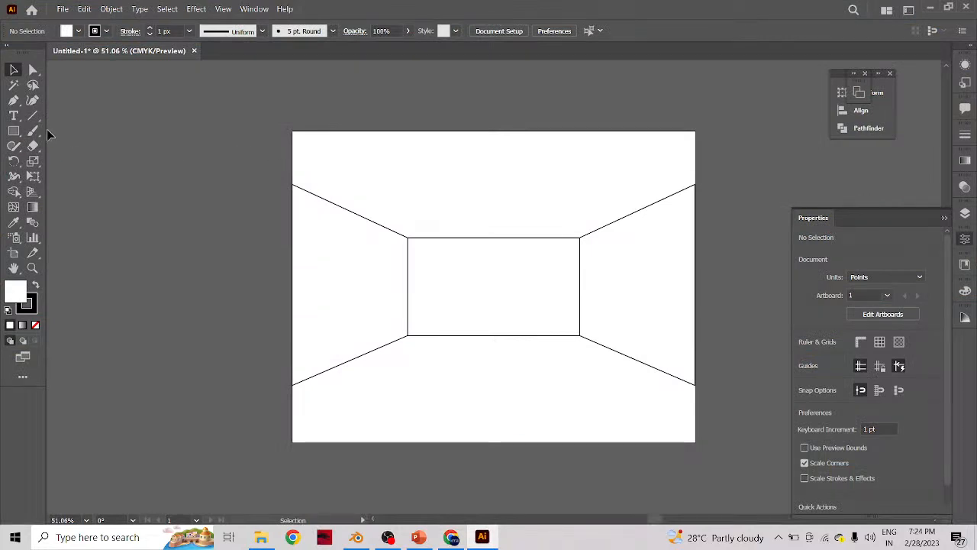
pyautogui.click(14, 130)
pyautogui.moveTo(351, 131); pyautogui.dragTo(633, 195)
pyautogui.press('a')
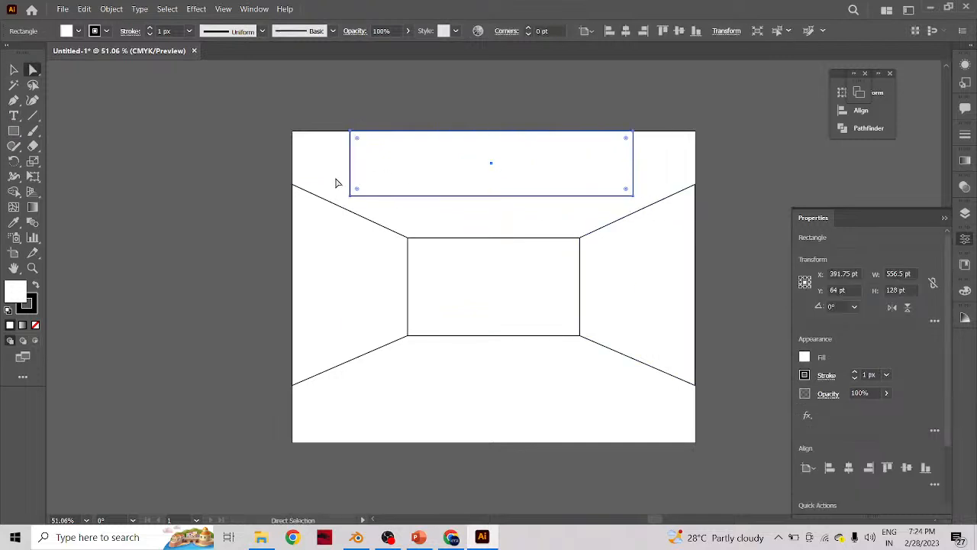
pyautogui.keyDown('shift'); pyautogui.moveTo(359, 196); pyautogui.dragTo(410, 237); pyautogui.keyUp('shift')
pyautogui.moveTo(620, 189); pyautogui.dragTo(580, 236)
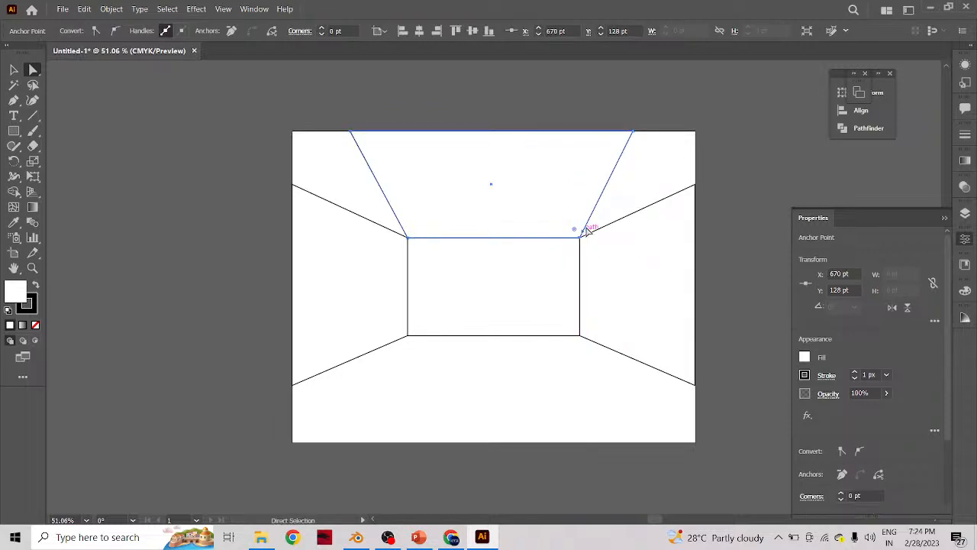
# - Snap the ceiling's right outer corner to the right wall's upper corner and add an anchor point at the artboard's upper-right corner
pyautogui.moveTo(633, 133); pyautogui.dragTo(696, 134)
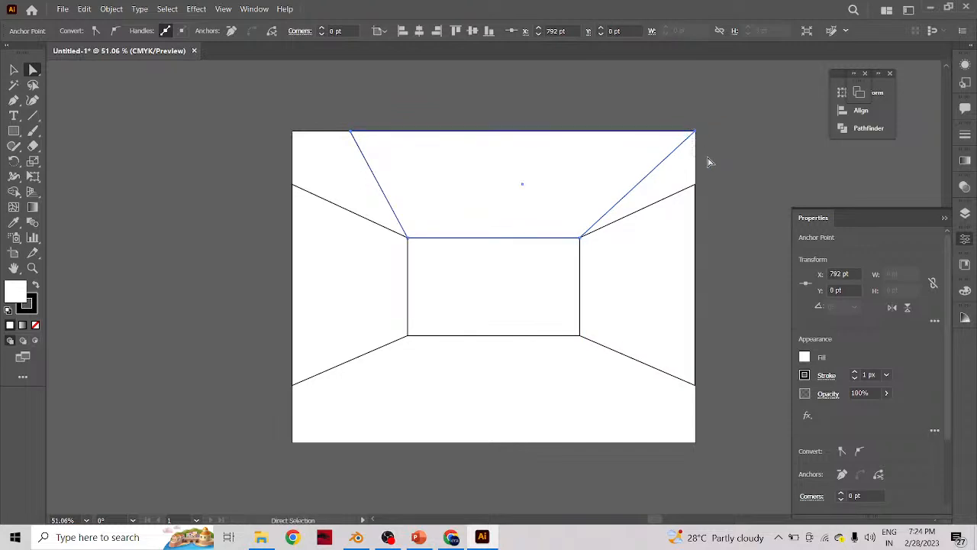
pyautogui.moveTo(695, 131); pyautogui.dragTo(698, 186)
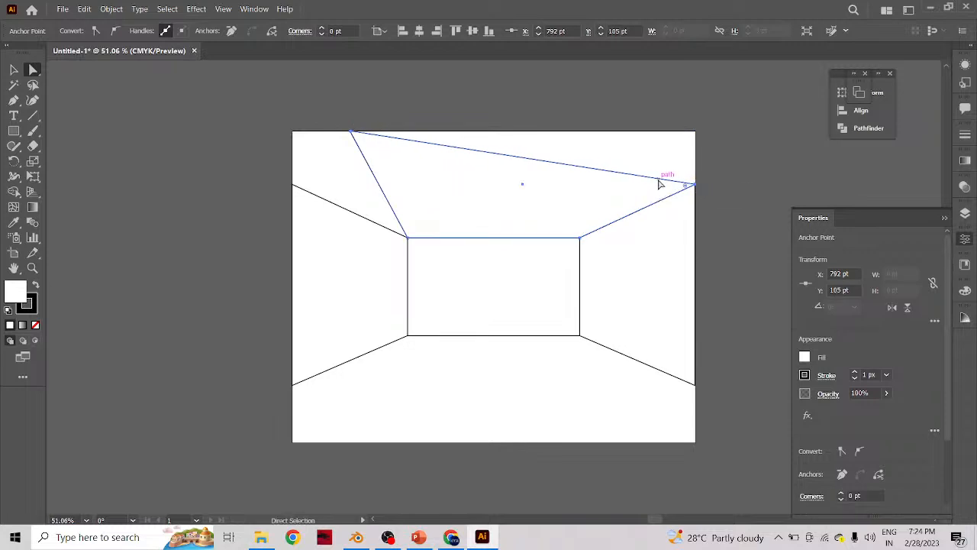
pyautogui.click(13, 100)
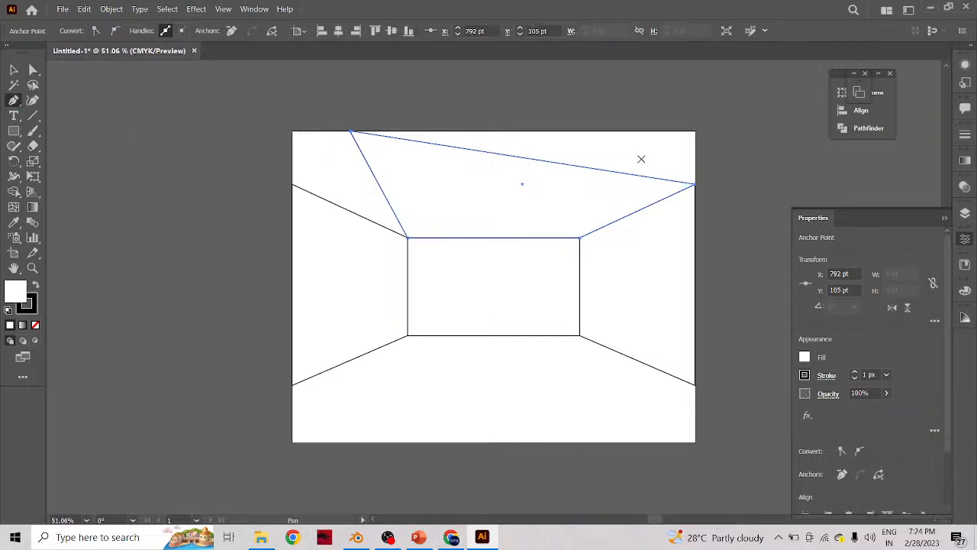
pyautogui.click(646, 177)
pyautogui.press('a')
pyautogui.moveTo(648, 178); pyautogui.dragTo(695, 132)
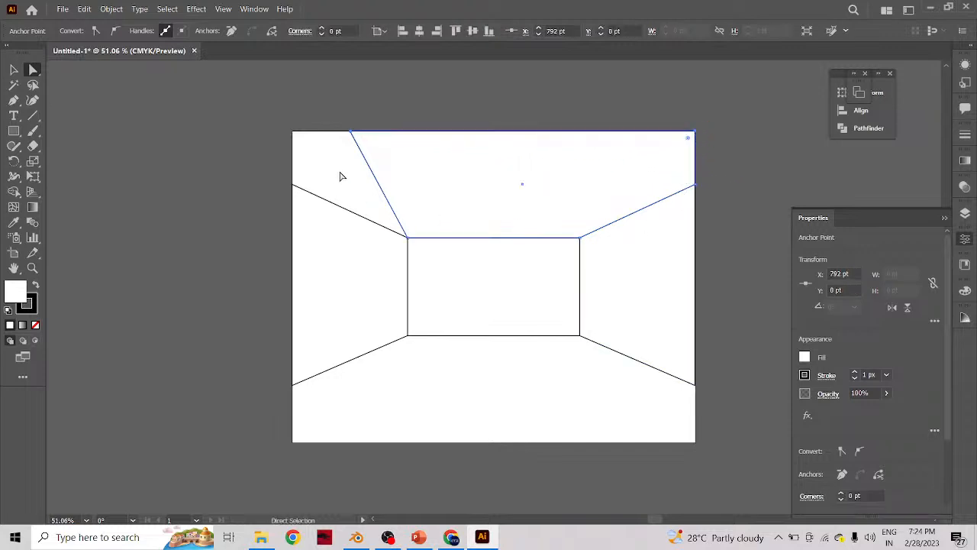
# - Snap the ceiling's left outer corner to the left wall's upper corner and add an anchor point at the artboard's upper-left corner
pyautogui.click(351, 132)
pyautogui.moveTo(351, 132); pyautogui.dragTo(294, 184)
pyautogui.click(14, 100)
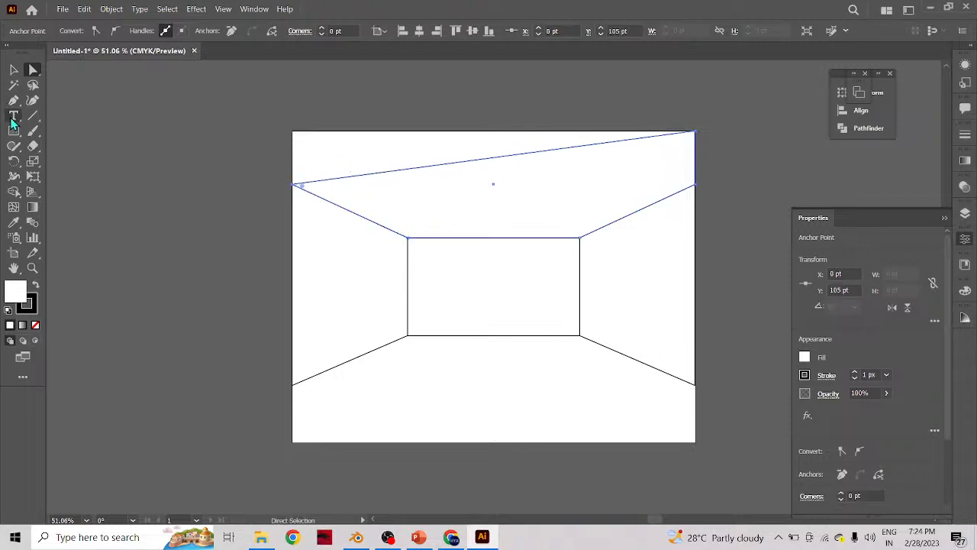
pyautogui.click(355, 176)
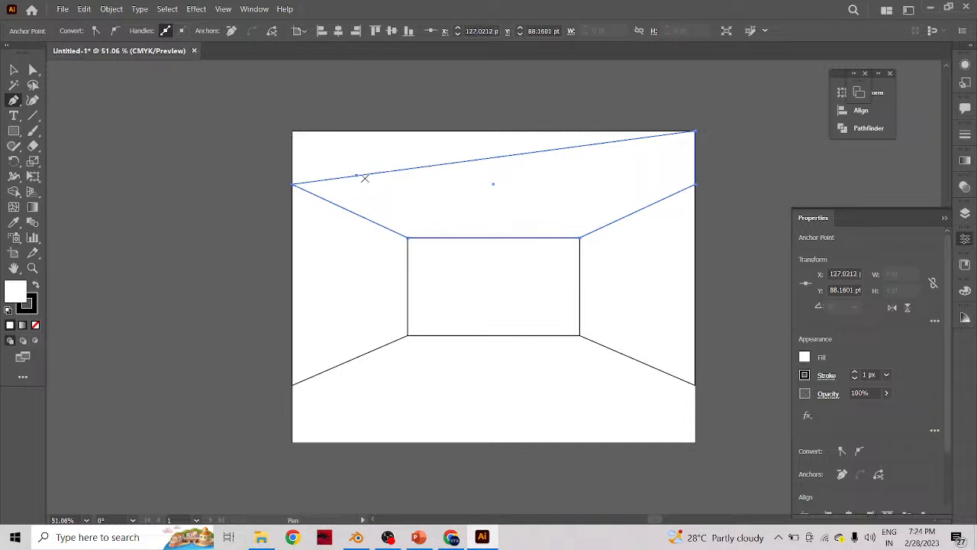
pyautogui.press('a')
pyautogui.moveTo(353, 176); pyautogui.dragTo(293, 133)
# - Duplicate the ceiling shape, flip the copy vertically, and place it below the back wall as the floor
pyautogui.press('v')
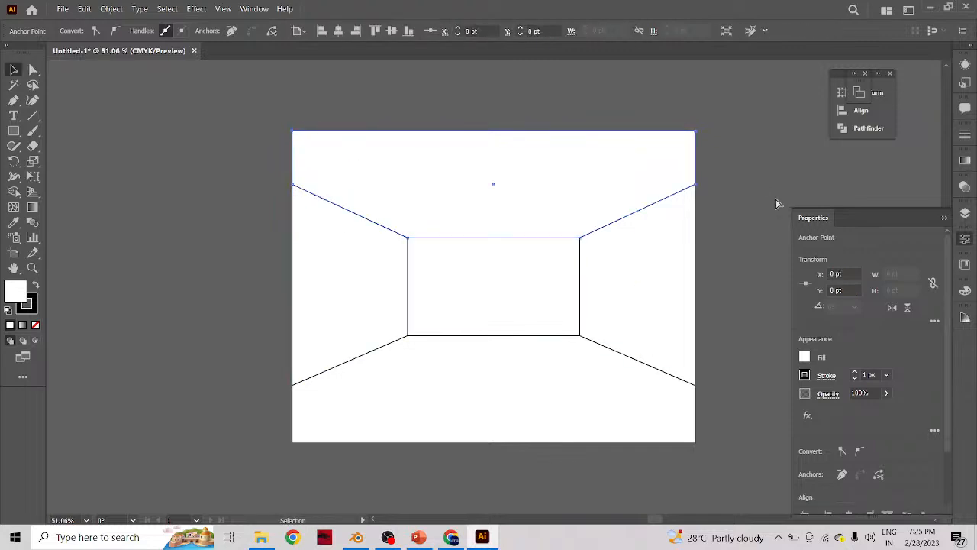
pyautogui.moveTo(504, 190); pyautogui.dragTo(510, 247)
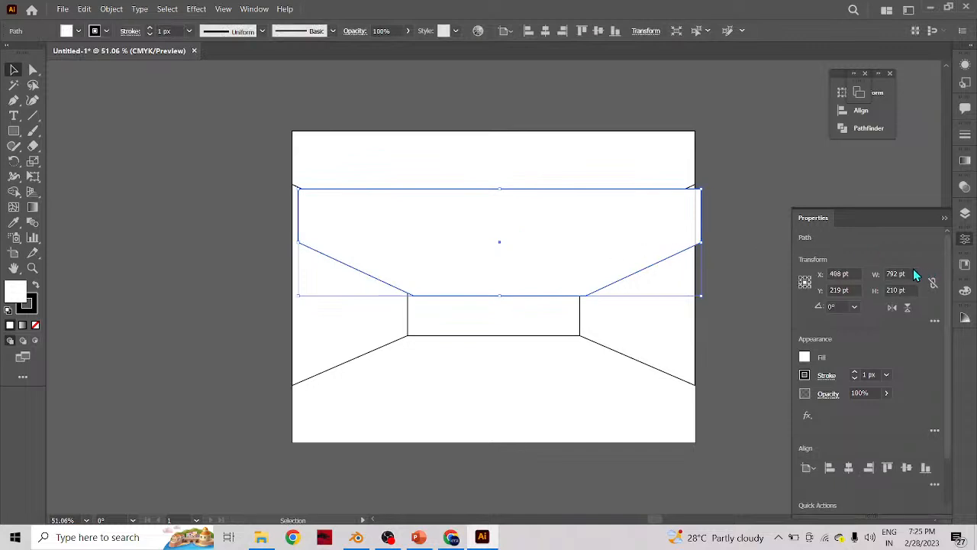
pyautogui.click(891, 308)
pyautogui.click(907, 307)
pyautogui.moveTo(500, 245); pyautogui.dragTo(494, 389)
# - Align the floor's two outer side corners with the lower corners of the side walls at Y 500 pt
pyautogui.press('a')
pyautogui.click(695, 387)
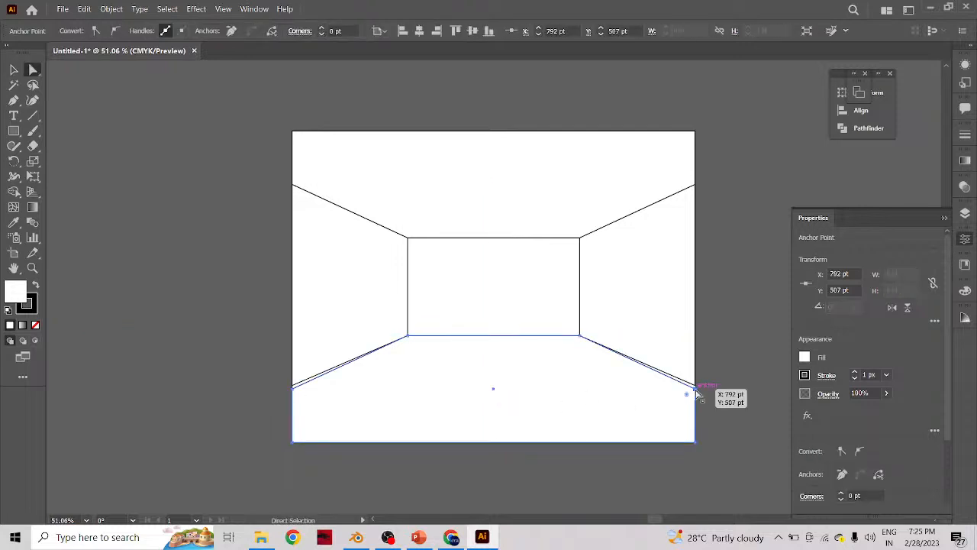
pyautogui.moveTo(699, 392); pyautogui.dragTo(699, 388)
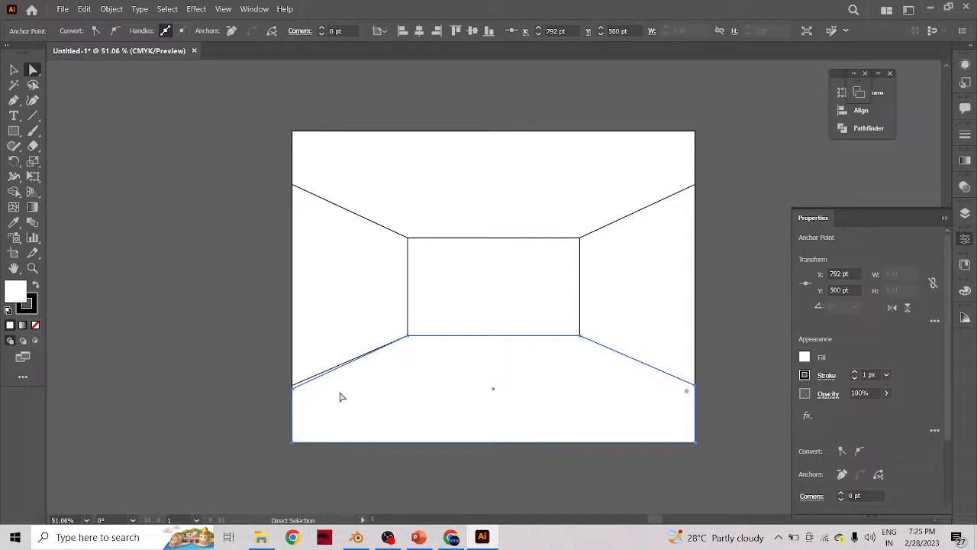
pyautogui.moveTo(295, 392); pyautogui.dragTo(295, 386)
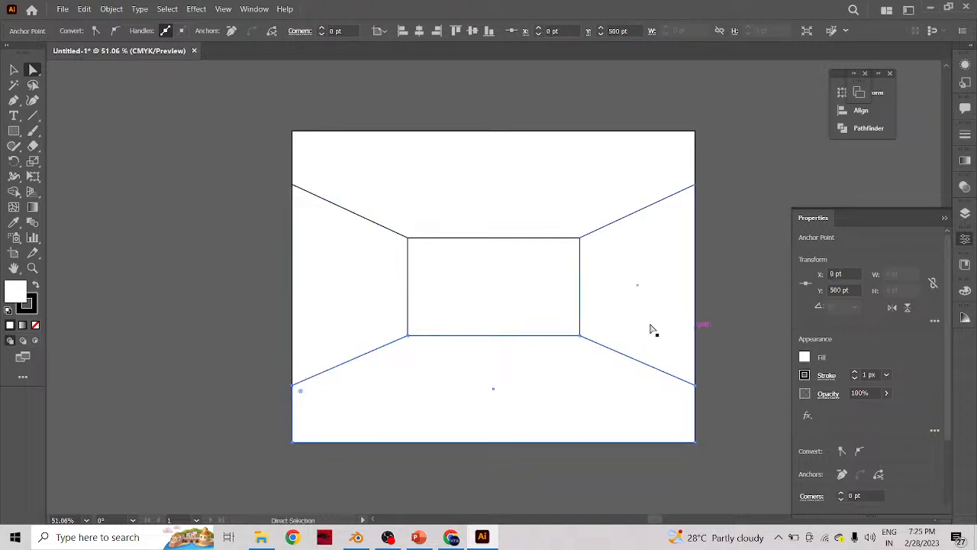
# - Check the perspective grid reference in the browser, then move the upper-left outer corners of the ceiling and left wall to X 0, Y 0 pt
pyautogui.click(518, 288)
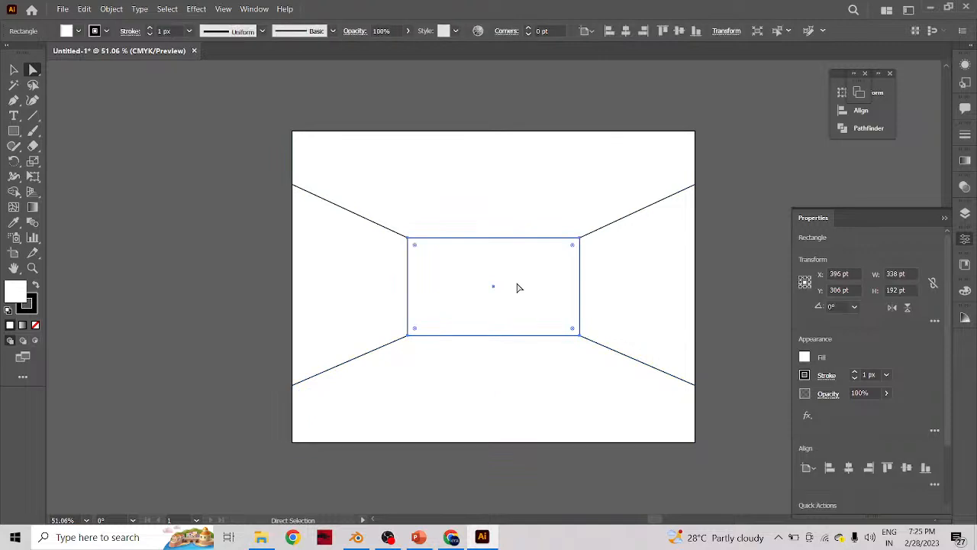
pyautogui.click(561, 199)
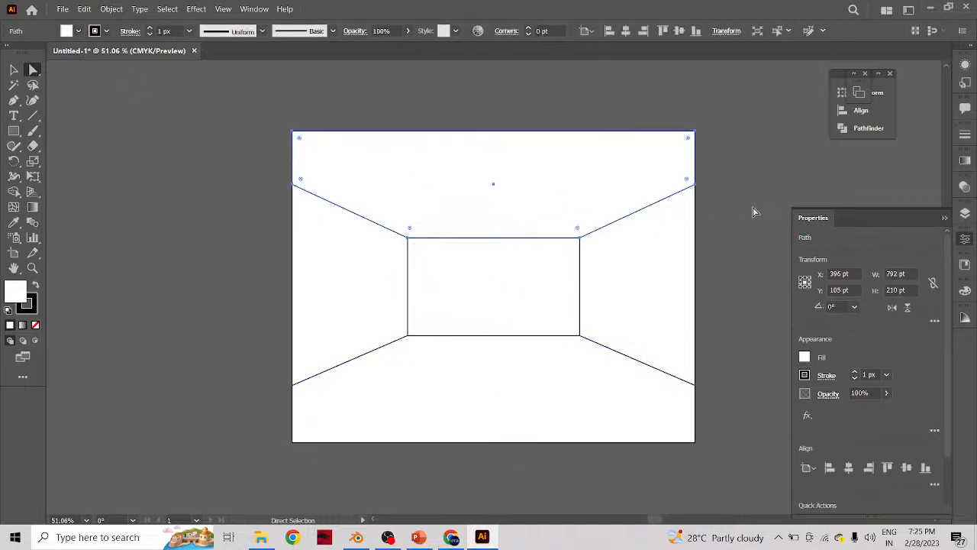
pyautogui.click(453, 538)
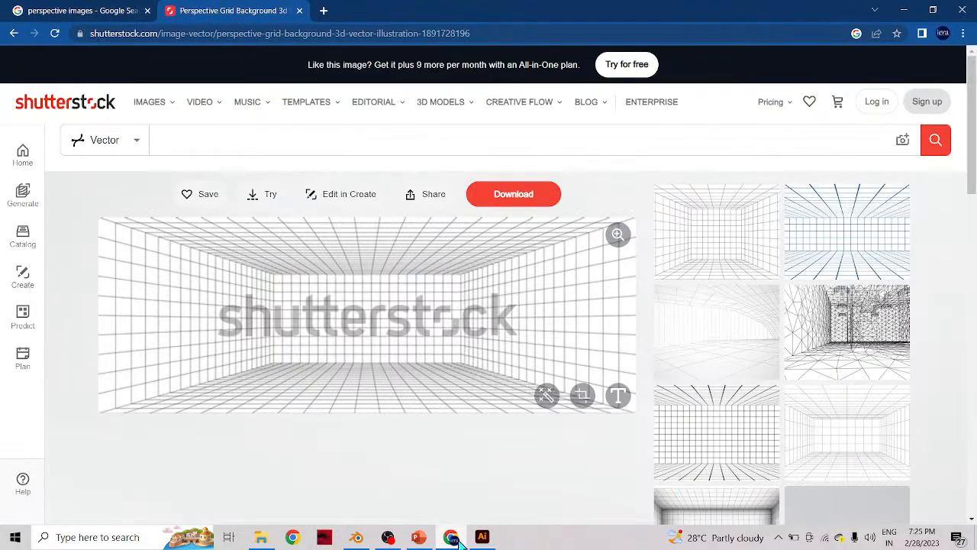
pyautogui.click(454, 539)
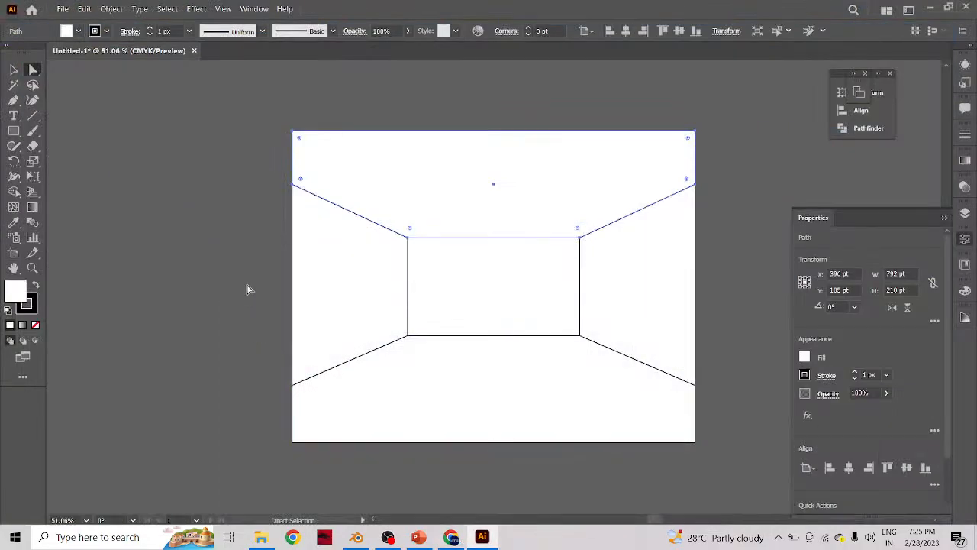
pyautogui.moveTo(294, 184); pyautogui.dragTo(293, 131)
pyautogui.moveTo(300, 194); pyautogui.dragTo(294, 132)
pyautogui.click(294, 191)
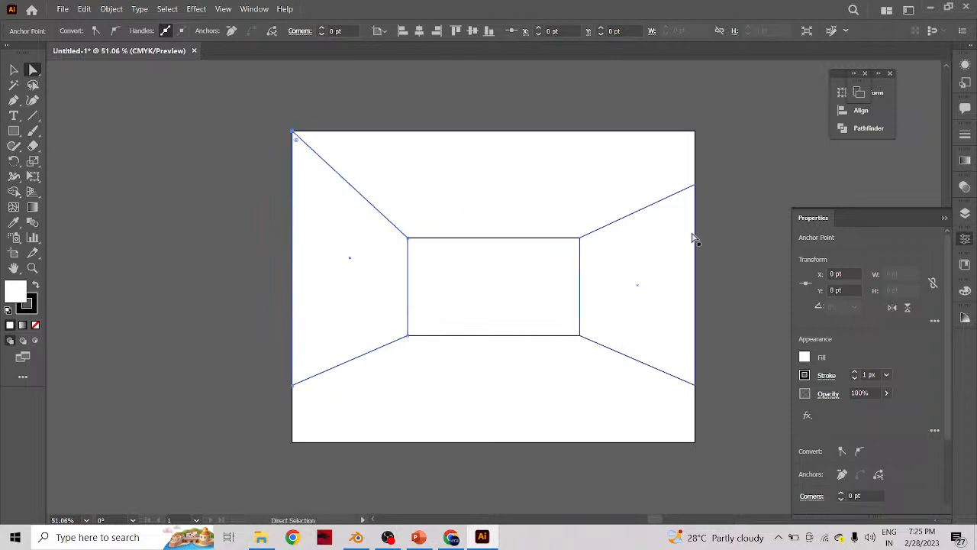
# - Move the lower-left outer corners of the floor and left wall to the artboard's lower-left corner at X 0, Y 612 pt
pyautogui.click(365, 390)
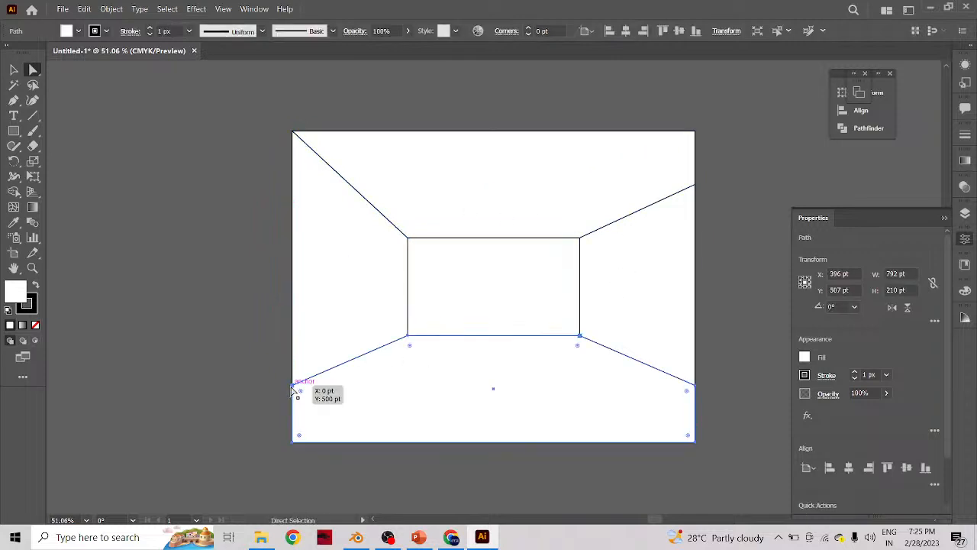
pyautogui.click(295, 386)
pyautogui.moveTo(294, 389); pyautogui.dragTo(295, 442)
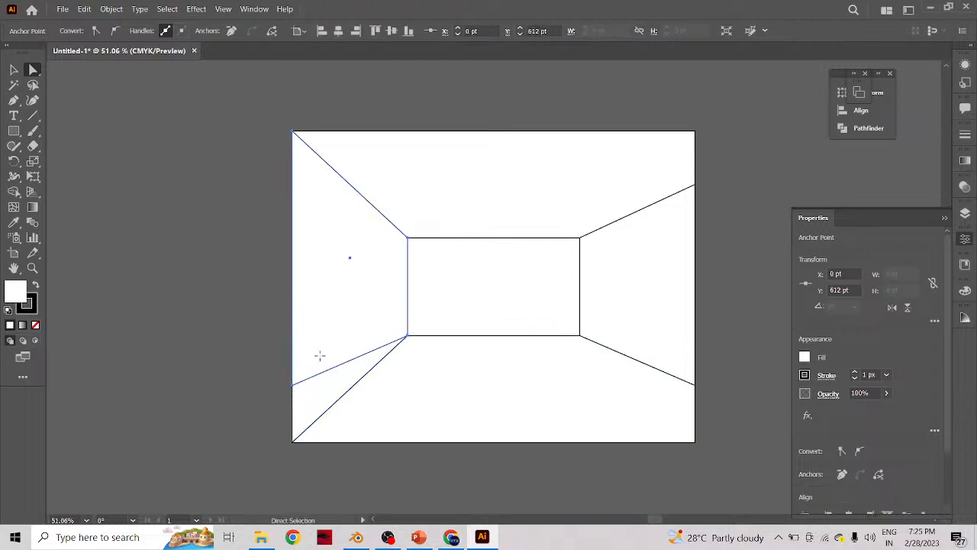
pyautogui.click(298, 384)
pyautogui.click(295, 410)
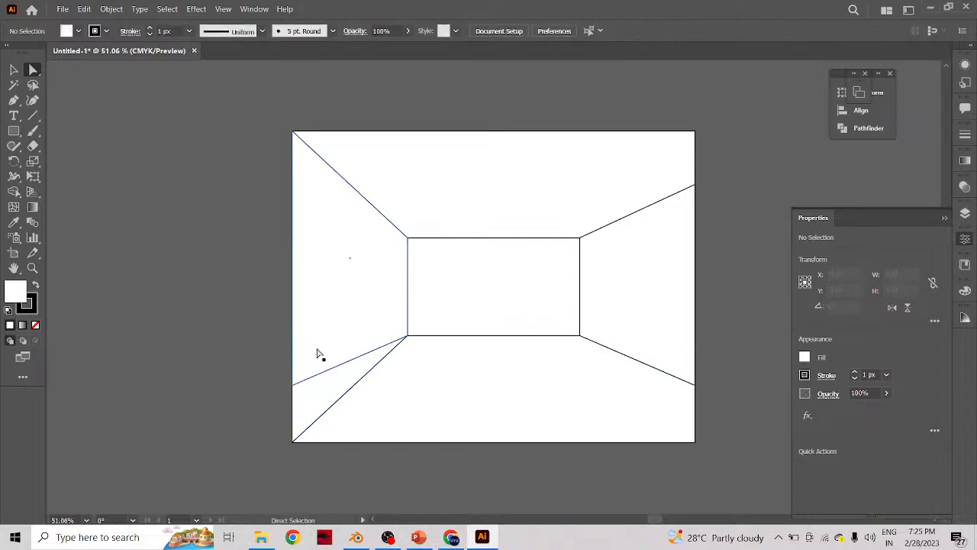
pyautogui.click(302, 381)
pyautogui.moveTo(294, 385); pyautogui.dragTo(294, 442)
pyautogui.hotkey('ctrl', 'z')
# - Move the lower-right outer corners of the floor and right wall to the artboard's lower-right corner at X 792, Y 612 pt
pyautogui.click(678, 377)
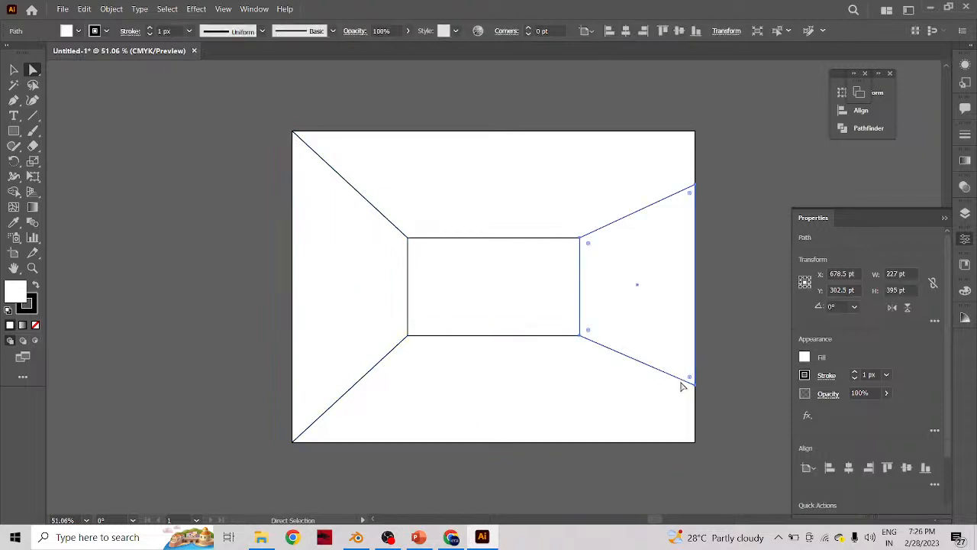
pyautogui.click(692, 395)
pyautogui.moveTo(694, 385); pyautogui.dragTo(695, 442)
pyautogui.click(692, 382)
pyautogui.moveTo(695, 384); pyautogui.dragTo(694, 442)
# - Move the upper-right outer corners of the ceiling and right wall to the artboard's upper-right corner at X 792, Y 0 pt
pyautogui.click(644, 166)
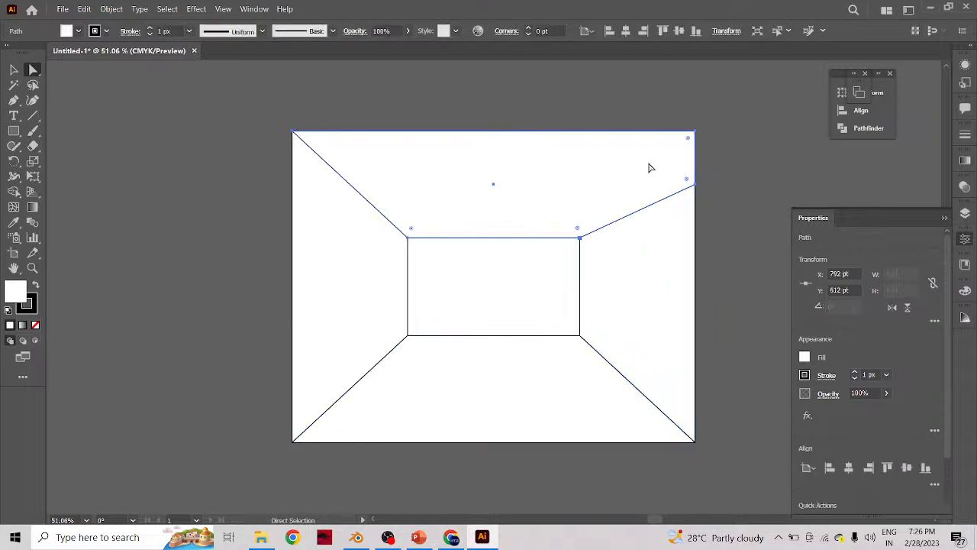
pyautogui.moveTo(690, 183); pyautogui.dragTo(695, 132)
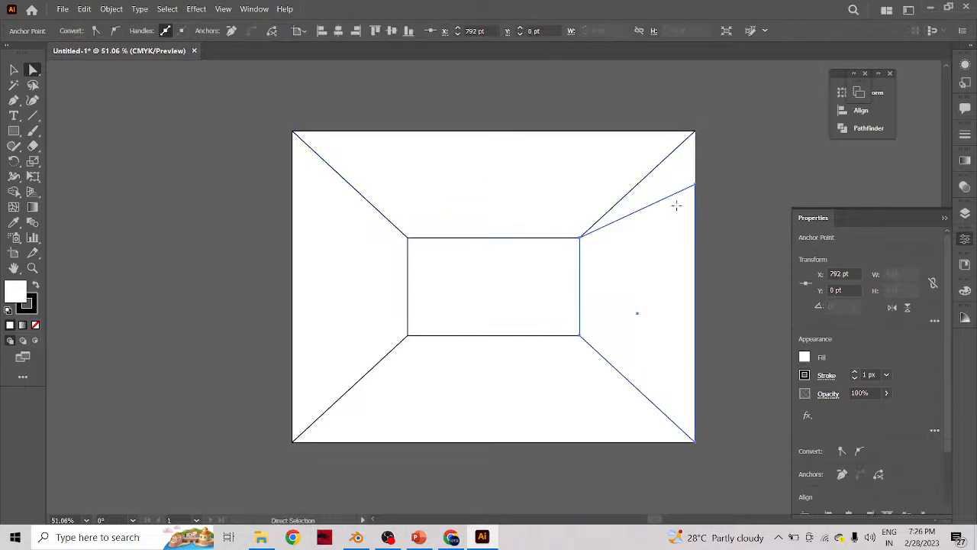
pyautogui.click(696, 187)
pyautogui.moveTo(692, 187); pyautogui.dragTo(694, 132)
pyautogui.click(710, 262)
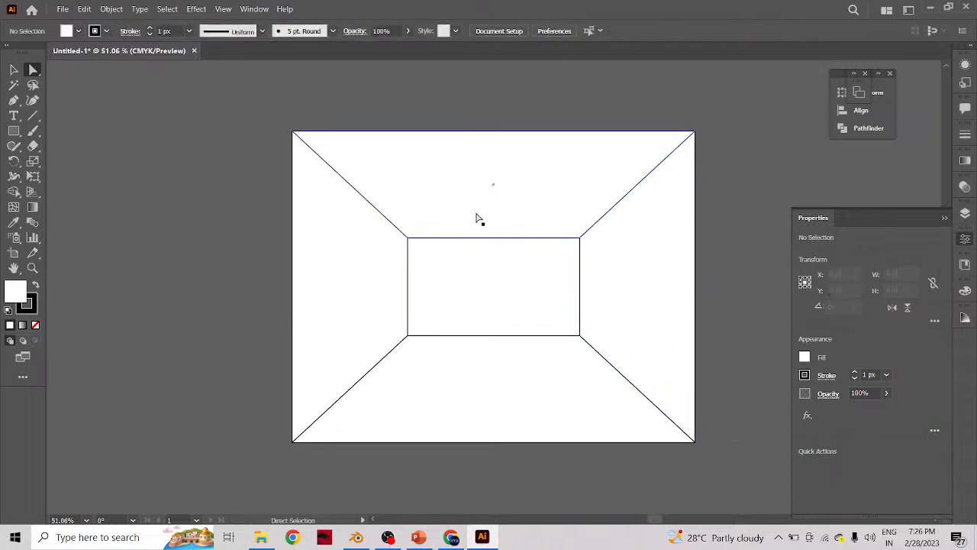
# - Fill the back wall rectangle with light pink, FC9595
pyautogui.click(488, 238)
pyautogui.click(491, 252)
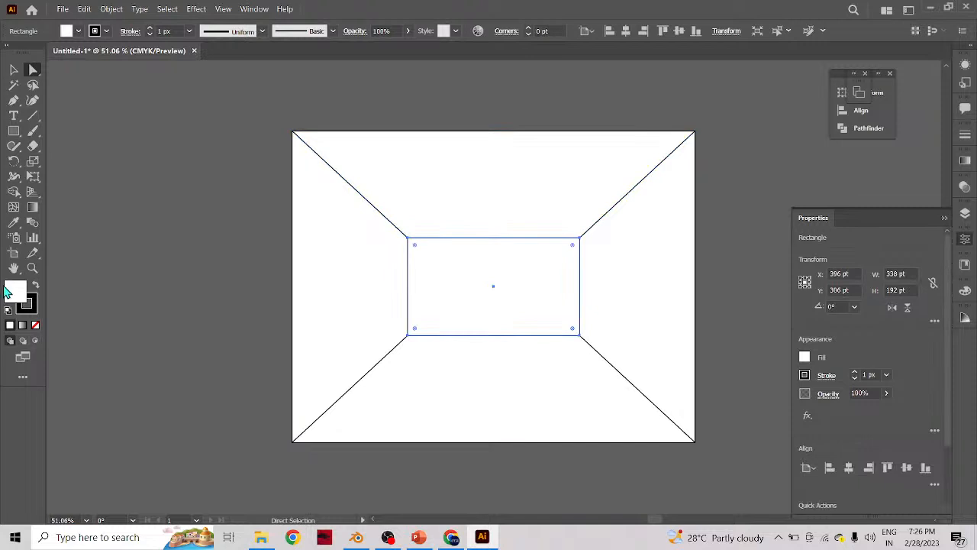
pyautogui.doubleClick(17, 292)
pyautogui.click(646, 263)
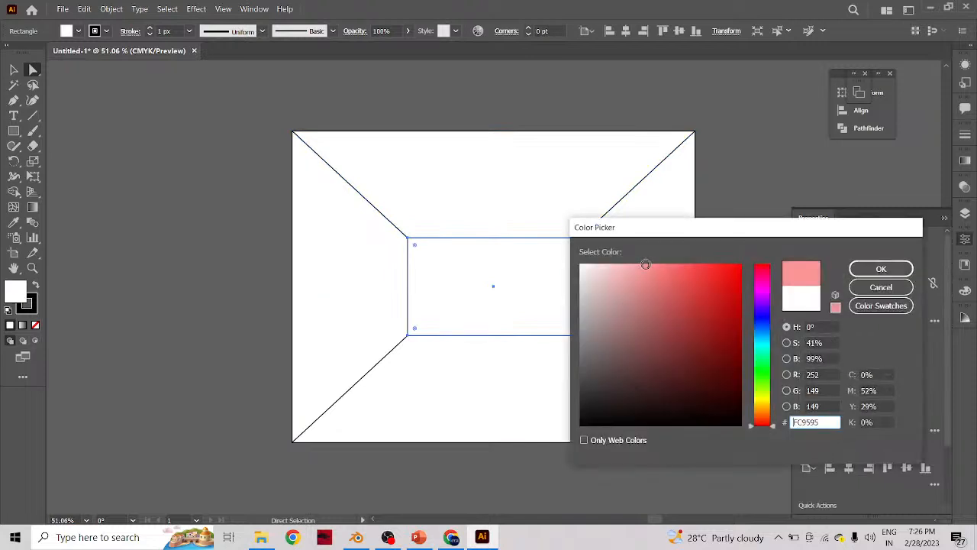
pyautogui.click(858, 266)
# - Remove the black stroke from both side walls, the ceiling and the floor
pyautogui.click(329, 305)
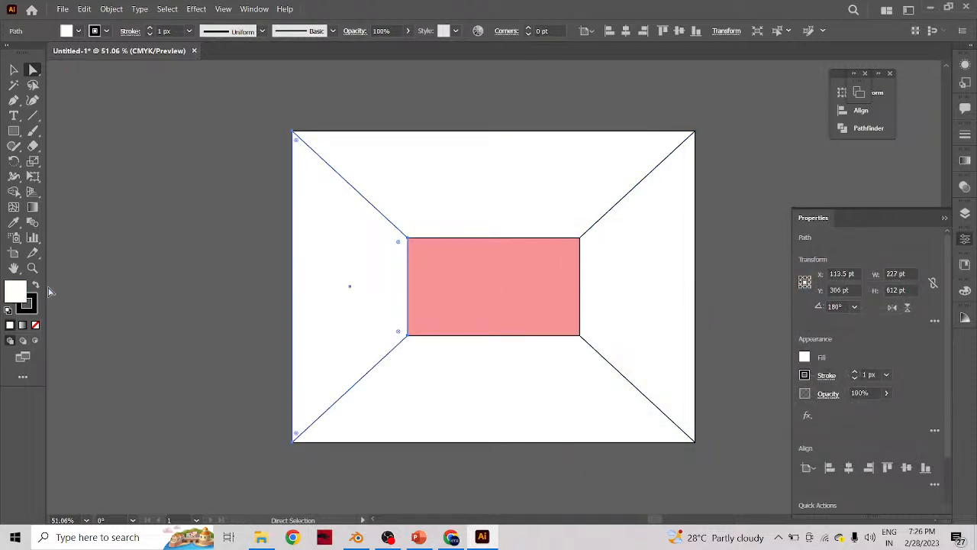
pyautogui.keyDown('shift'); pyautogui.click(611, 287); pyautogui.keyUp('shift')
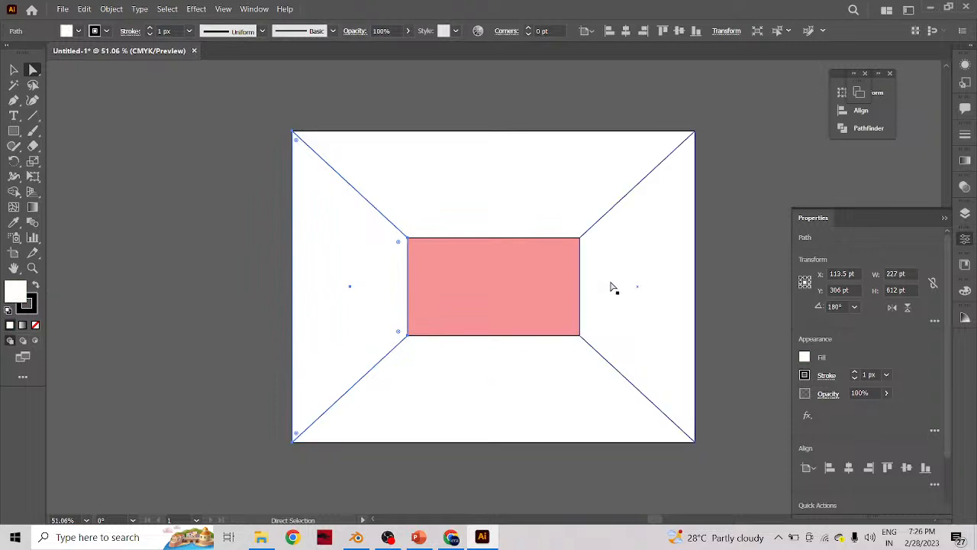
pyautogui.keyDown('shift'); pyautogui.click(508, 191); pyautogui.keyUp('shift')
pyautogui.keyDown('shift'); pyautogui.click(472, 388); pyautogui.keyUp('shift')
pyautogui.keyDown('shift'); pyautogui.click(327, 306); pyautogui.keyUp('shift')
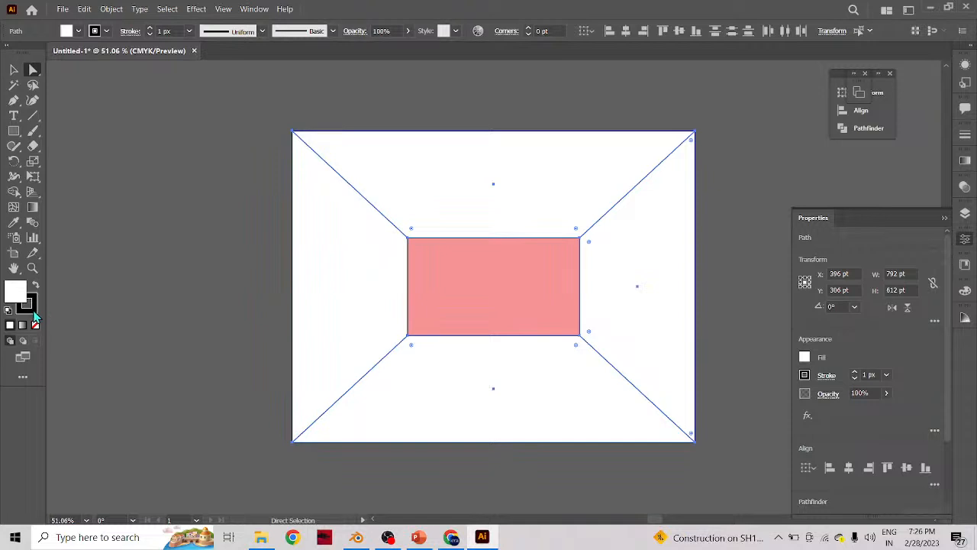
pyautogui.click(33, 311)
pyautogui.click(35, 325)
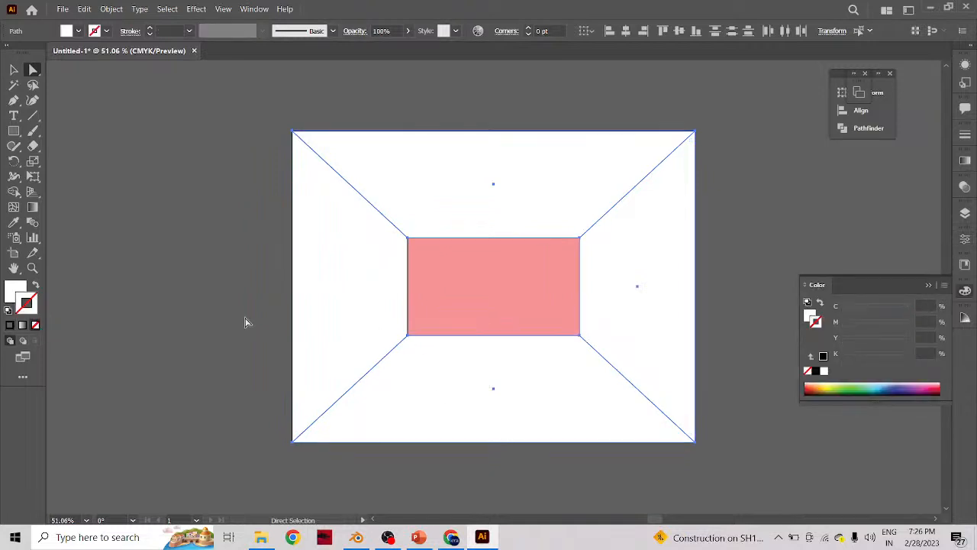
pyautogui.click(349, 336)
pyautogui.press('d')
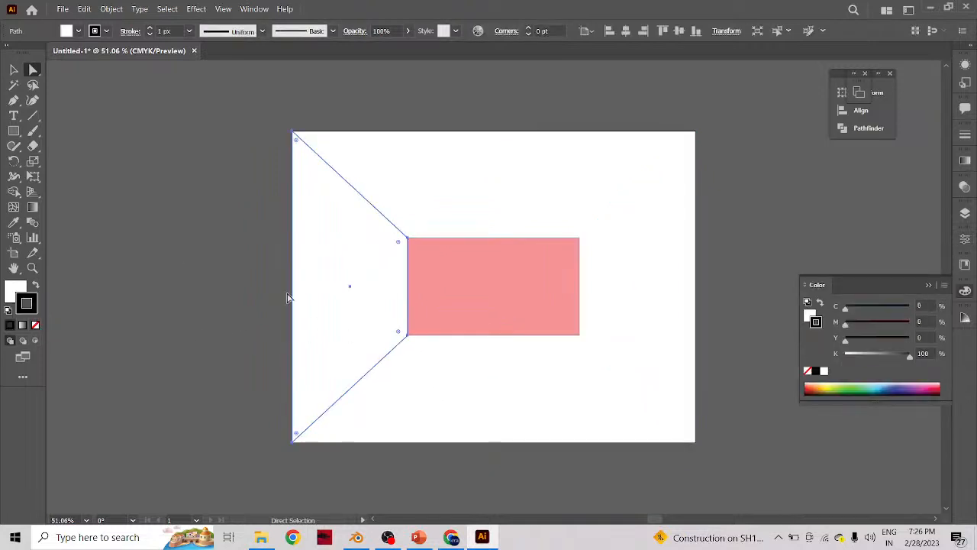
pyautogui.click(36, 325)
# - Fill the right wall with bright red, FF2727
pyautogui.click(617, 270)
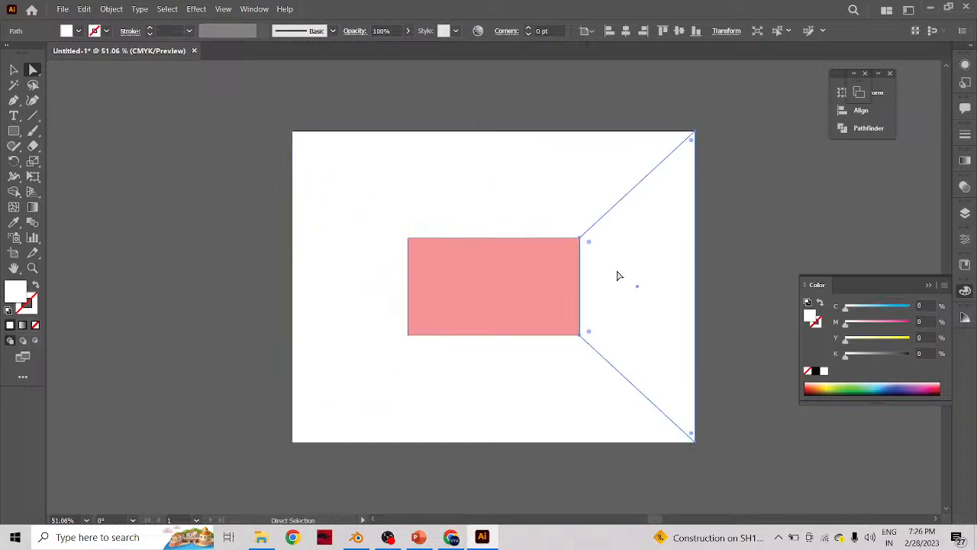
pyautogui.doubleClick(16, 292)
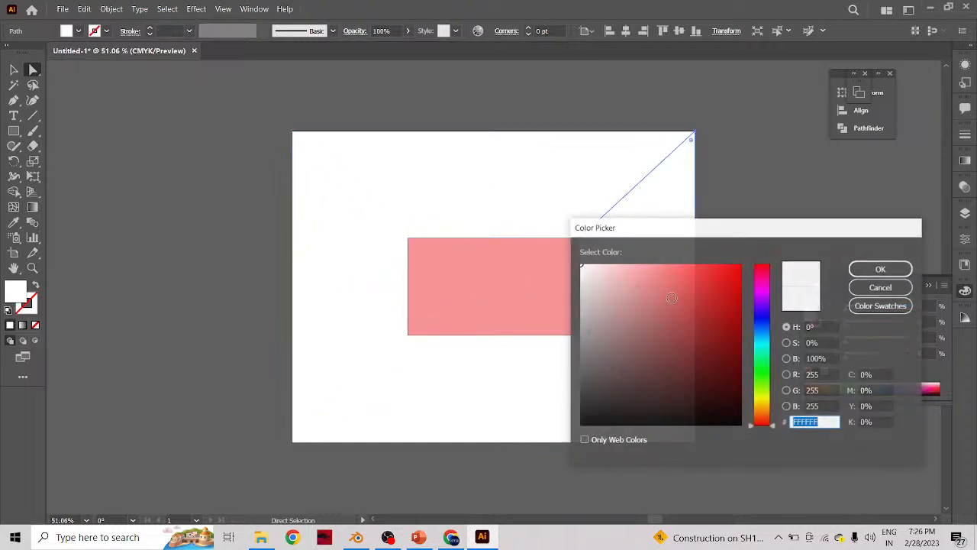
pyautogui.moveTo(650, 299); pyautogui.dragTo(718, 264)
pyautogui.click(881, 268)
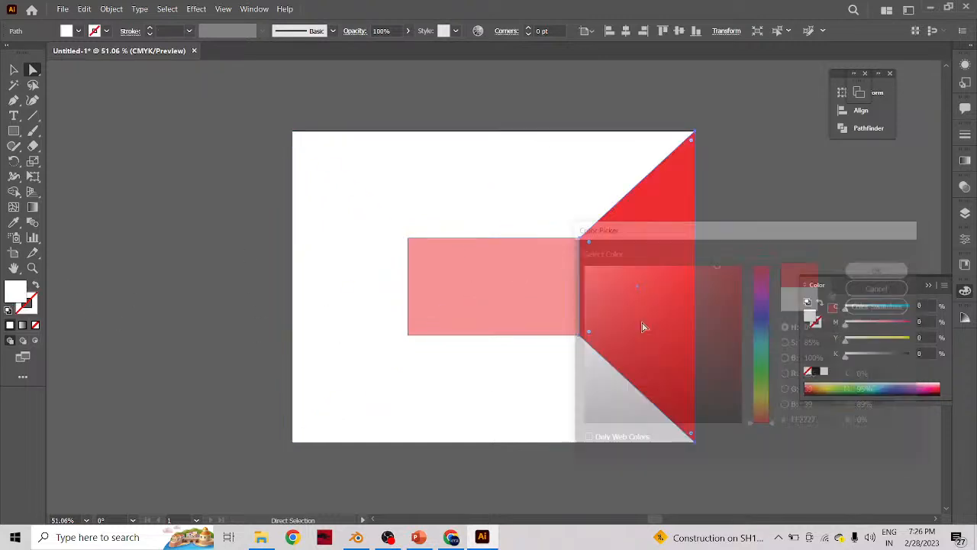
# - Apply the right wall's red fill to the left wall with the Eyedropper
pyautogui.click(346, 321)
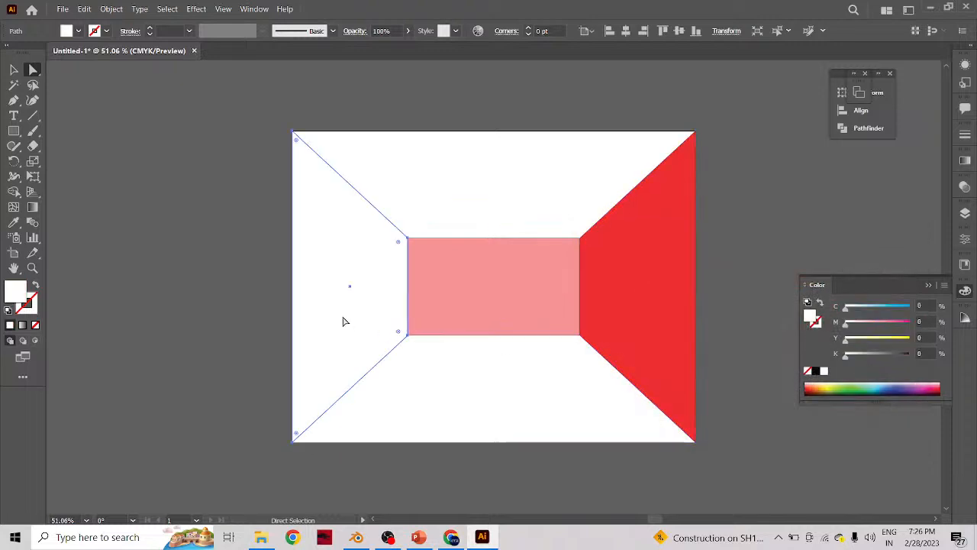
pyautogui.doubleClick(17, 290)
pyautogui.click(881, 287)
pyautogui.press('i')
pyautogui.click(664, 322)
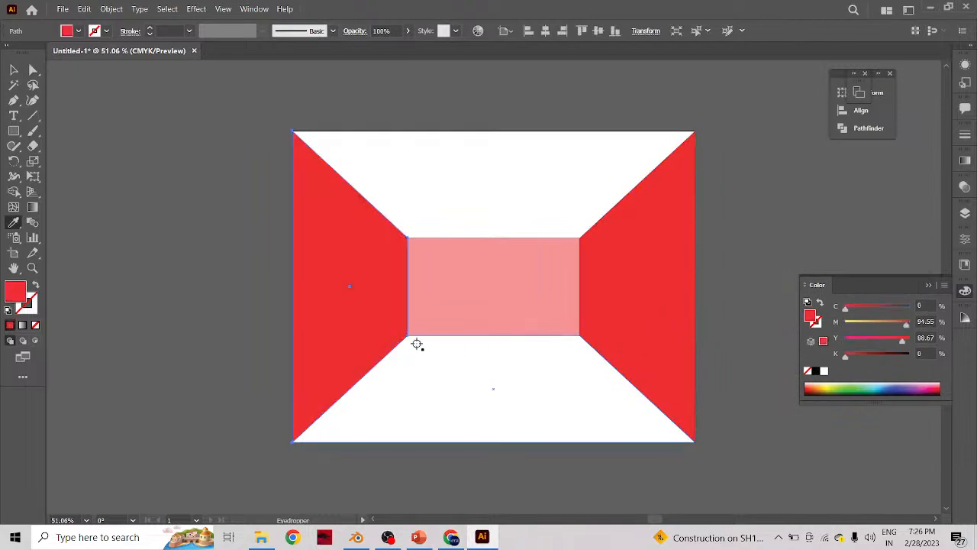
# - Fill the ceiling with a pale cream yellow of hue 48°
pyautogui.press('v')
pyautogui.click(502, 183)
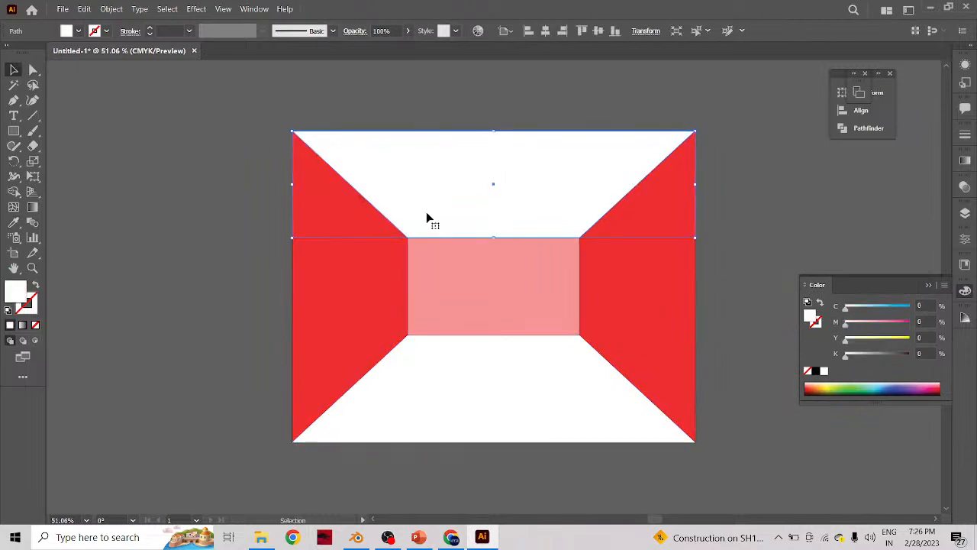
pyautogui.doubleClick(16, 291)
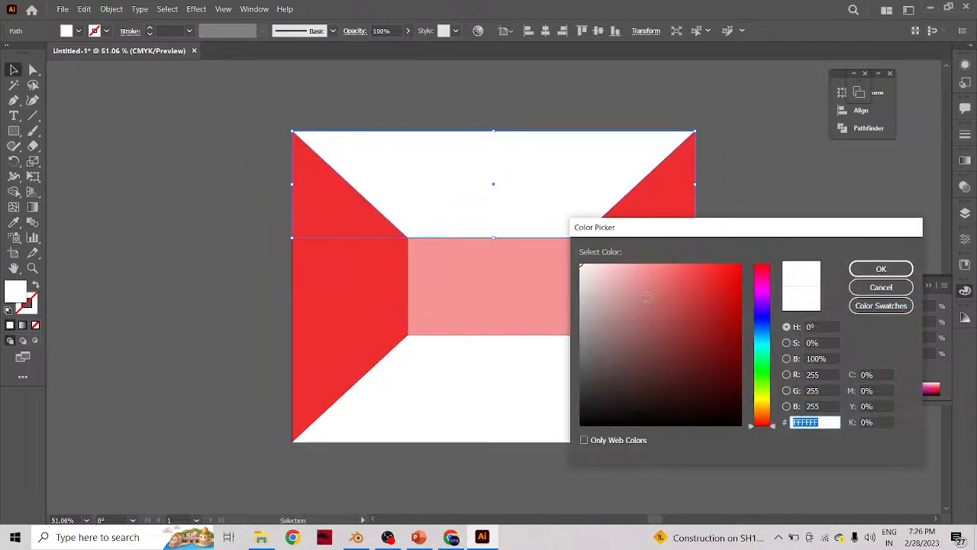
pyautogui.moveTo(764, 373); pyautogui.dragTo(764, 405)
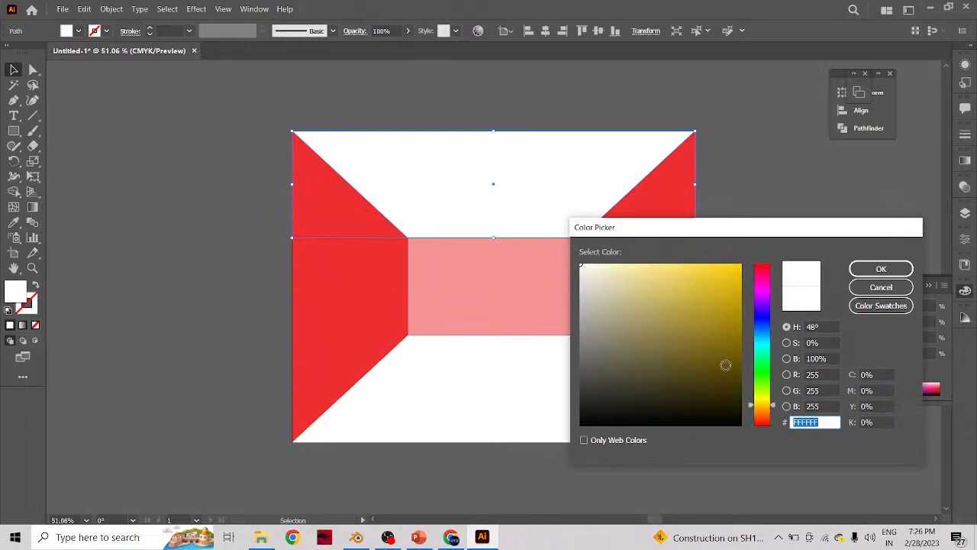
pyautogui.click(616, 264)
pyautogui.click(880, 269)
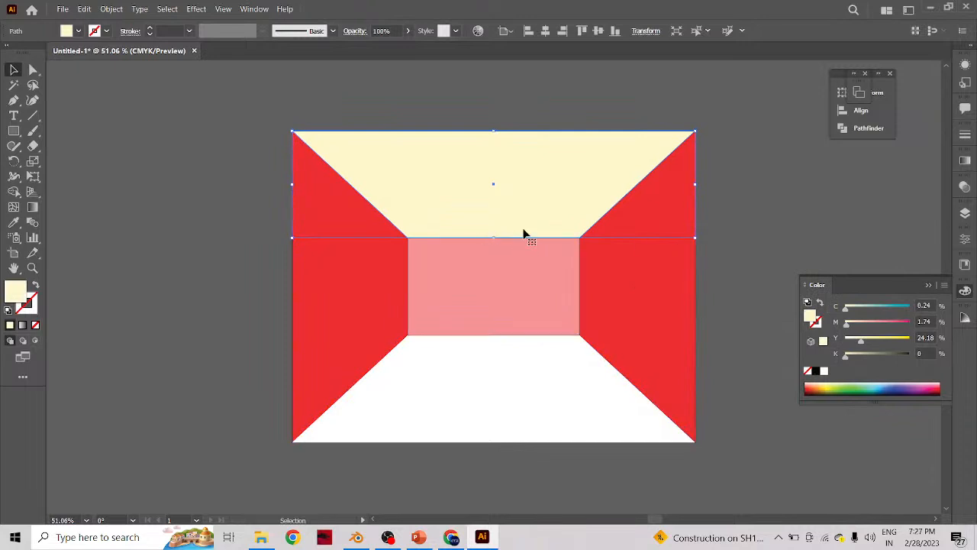
# - Apply the ceiling's cream fill to the floor with the Eyedropper
pyautogui.click(496, 424)
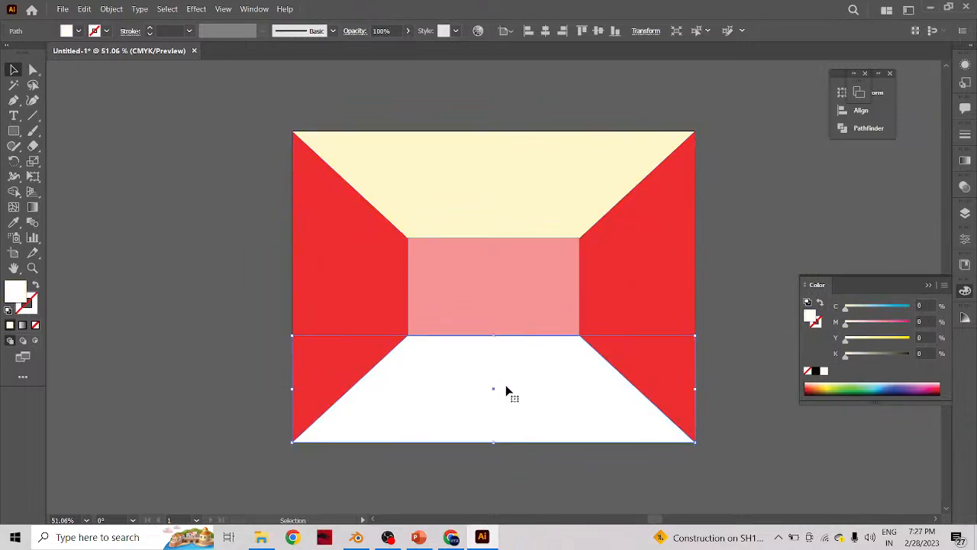
pyautogui.press('i')
pyautogui.click(507, 207)
pyautogui.press('v')
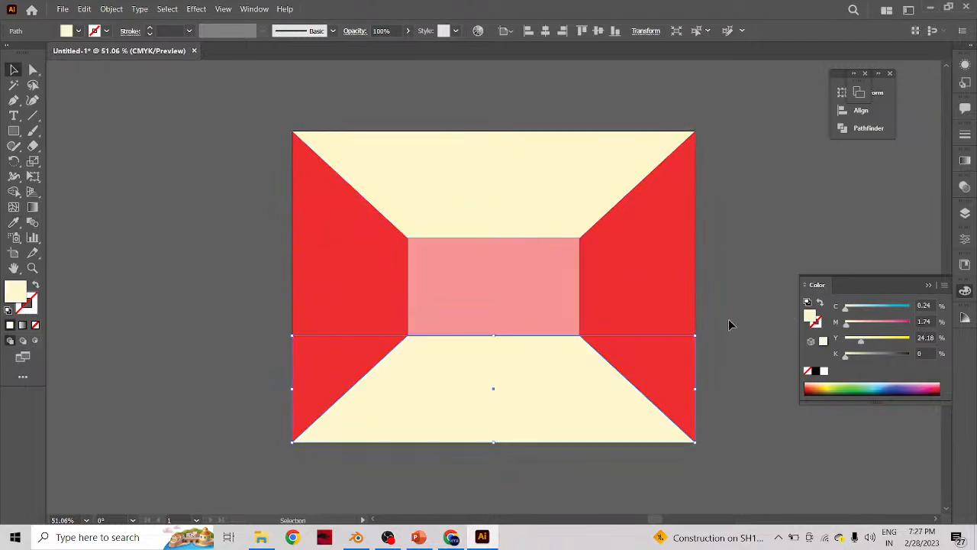
# - Remove the black stroke from the pink back wall rectangle and deselect it
pyautogui.click(511, 278)
pyautogui.click(800, 251)
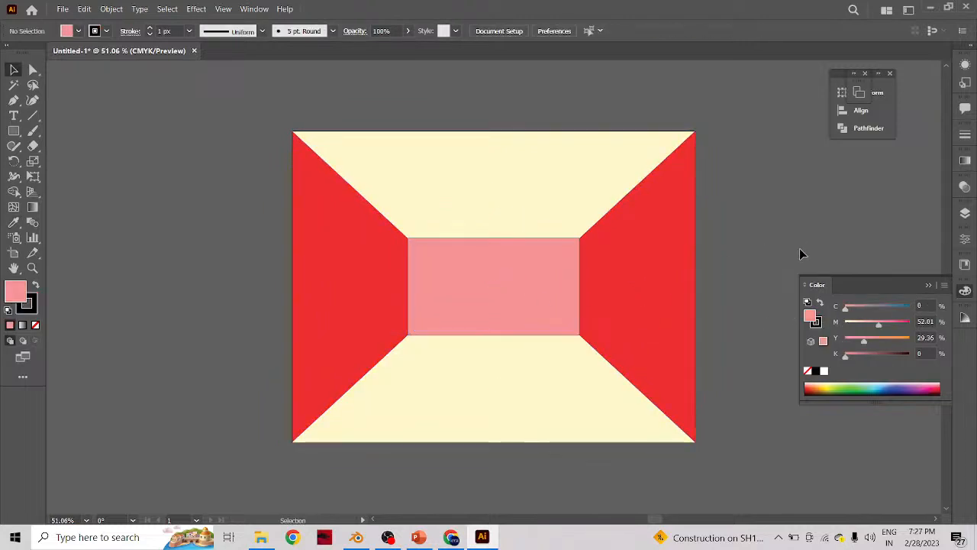
pyautogui.click(537, 283)
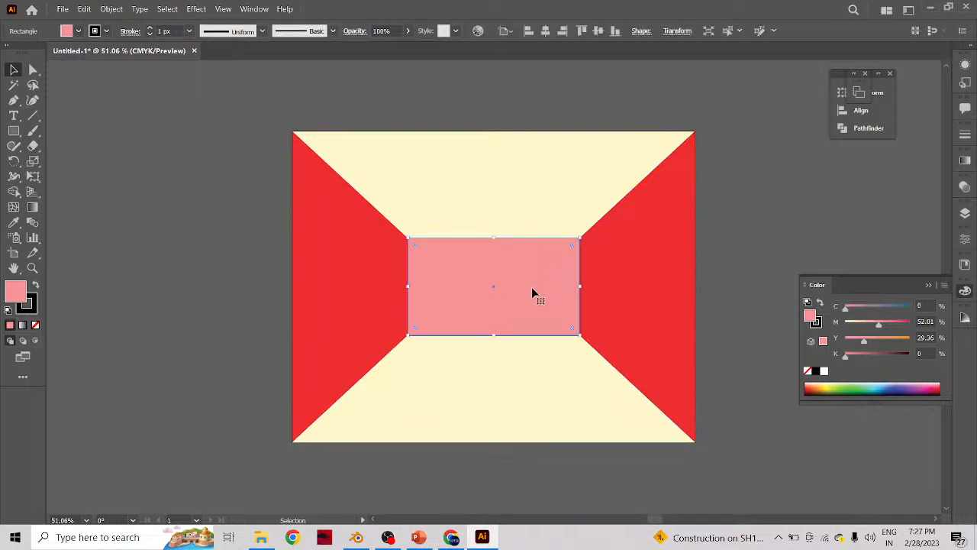
pyautogui.press('x')
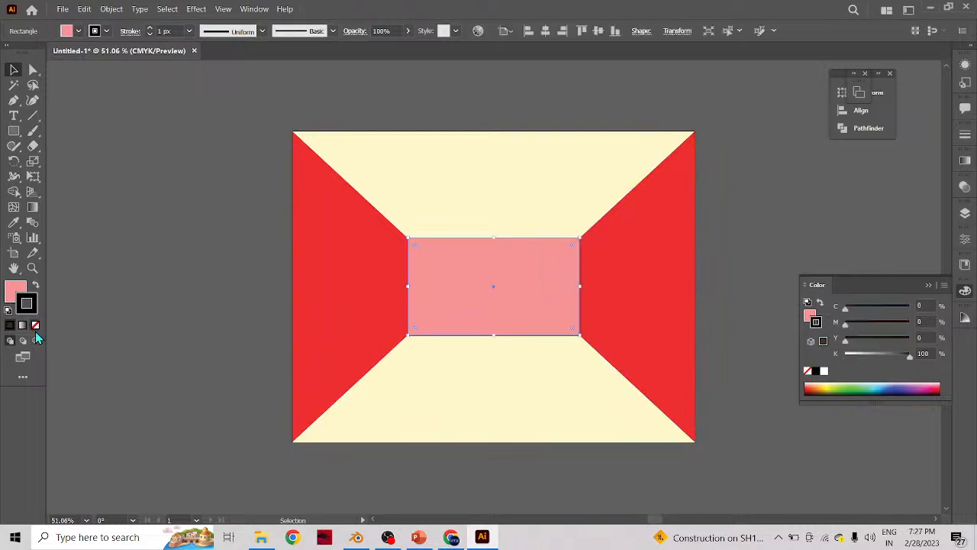
pyautogui.click(36, 326)
pyautogui.click(773, 366)
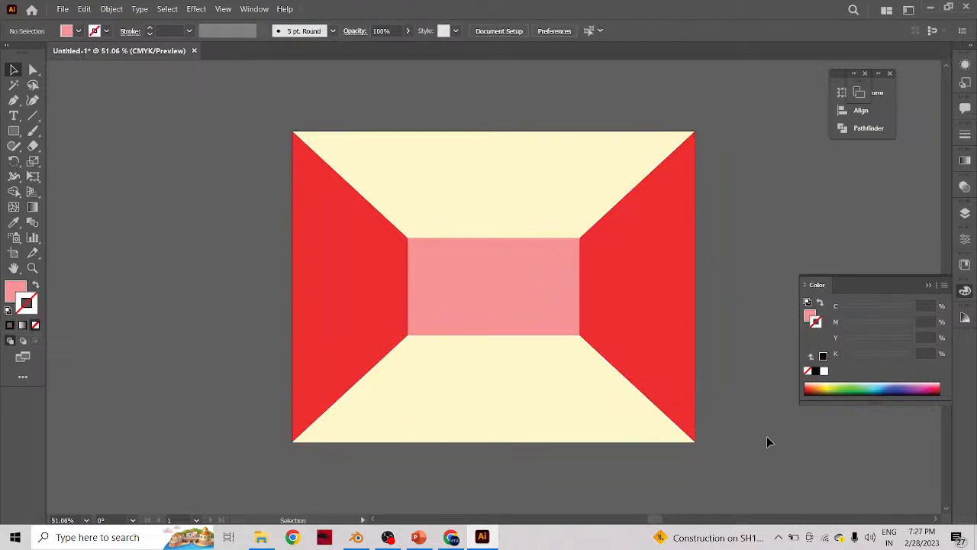
# - Inspect the floor shape's edges, and compare the coloured room with the perspective grid reference image in Chrome
pyautogui.click(552, 359)
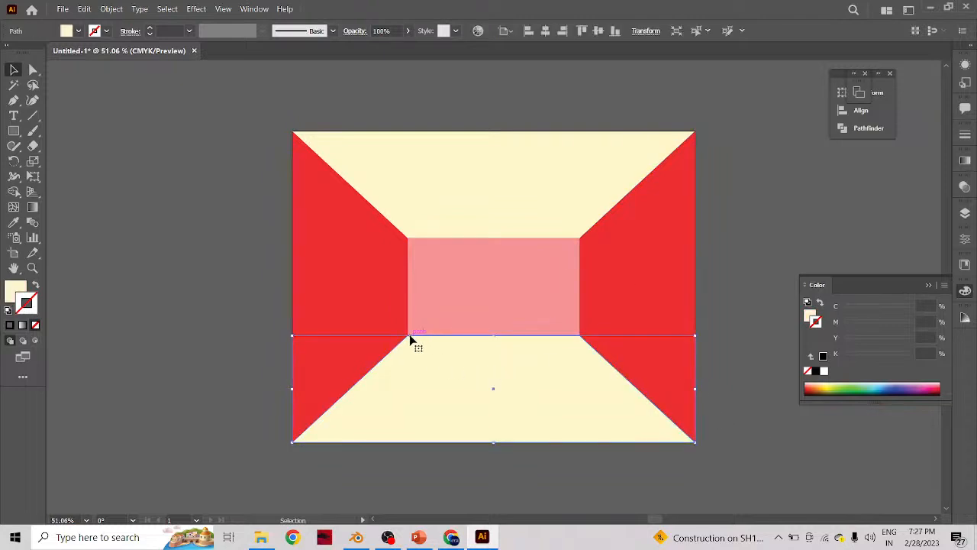
pyautogui.click(738, 233)
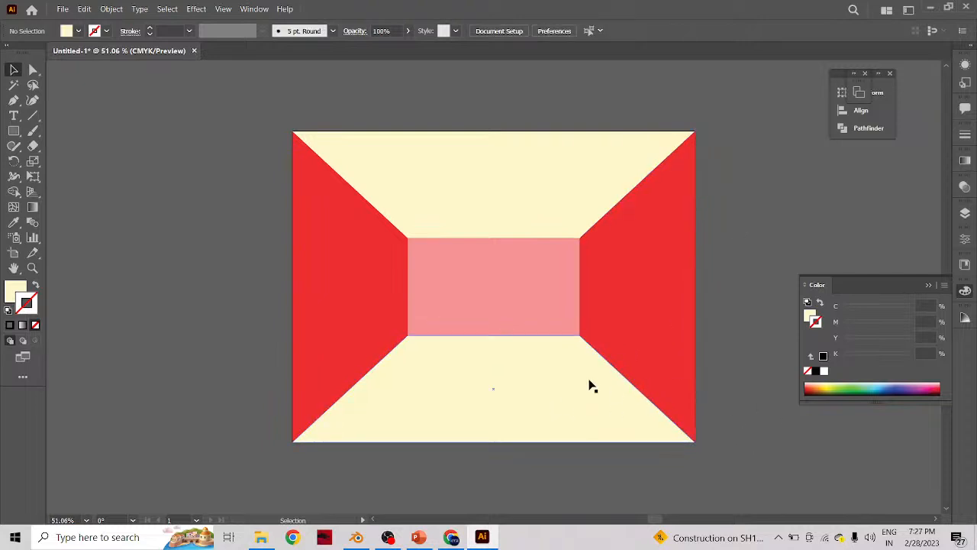
pyautogui.click(450, 537)
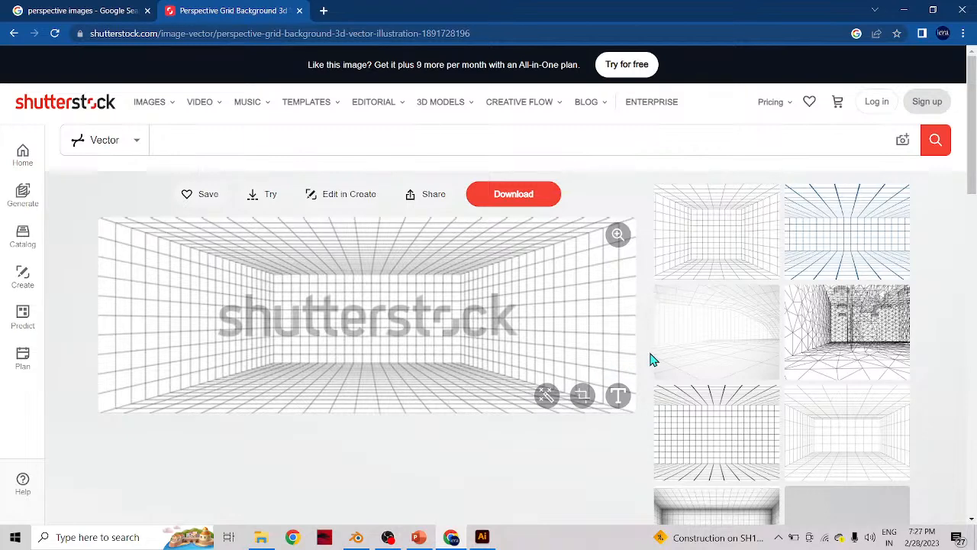
pyautogui.click(488, 539)
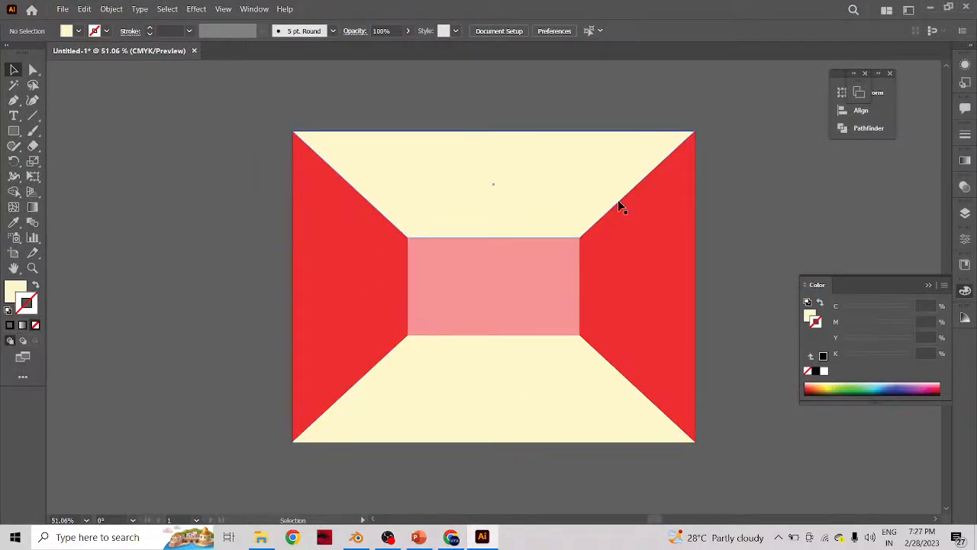
# - Switch to Blender and orbit around the torus in perspective view
pyautogui.click(357, 537)
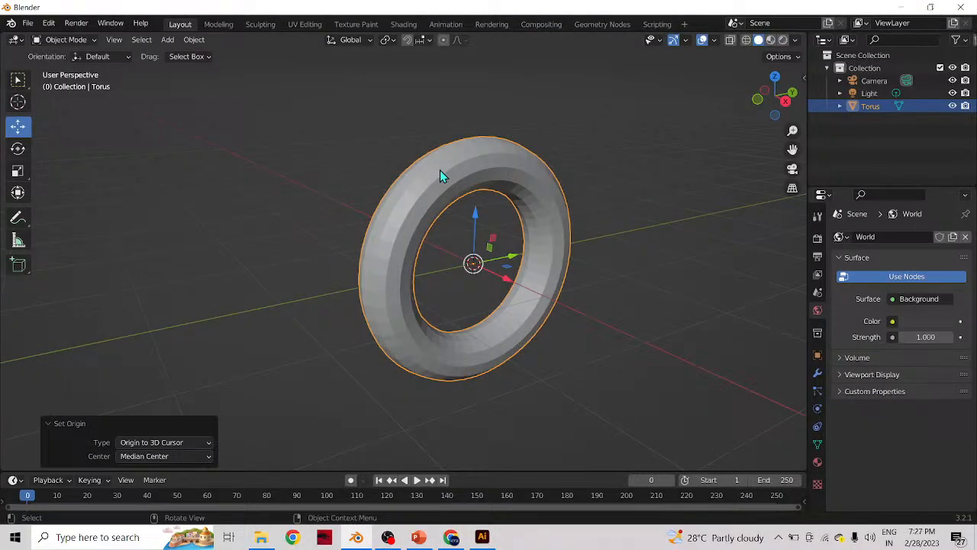
pyautogui.moveTo(581, 322)
pyautogui.mouseDown(button='middle')
pyautogui.moveTo(524, 331)
pyautogui.moveTo(574, 317)
pyautogui.mouseUp(button='middle')
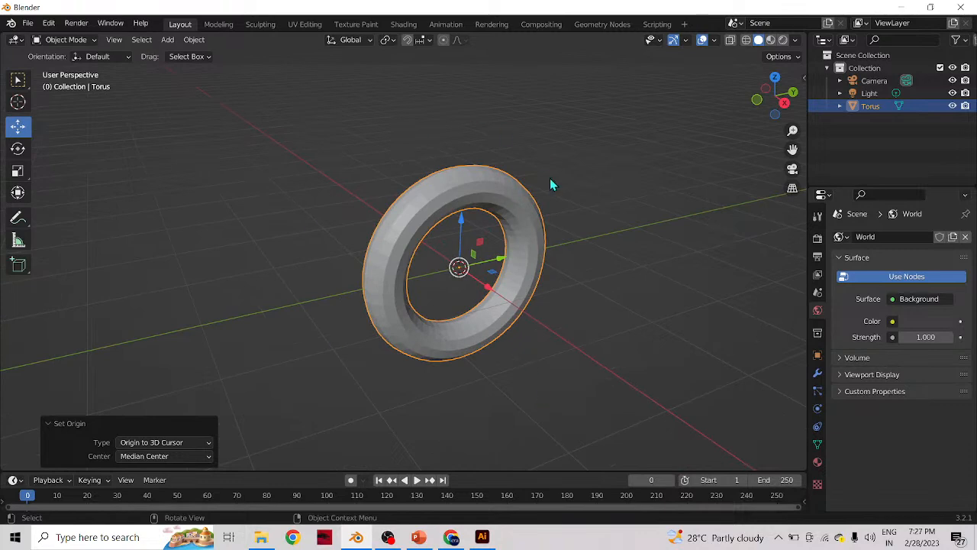
pyautogui.keyDown('alt'); pyautogui.moveTo(519, 281); pyautogui.dragTo(502, 262, button='middle'); pyautogui.keyUp('alt')
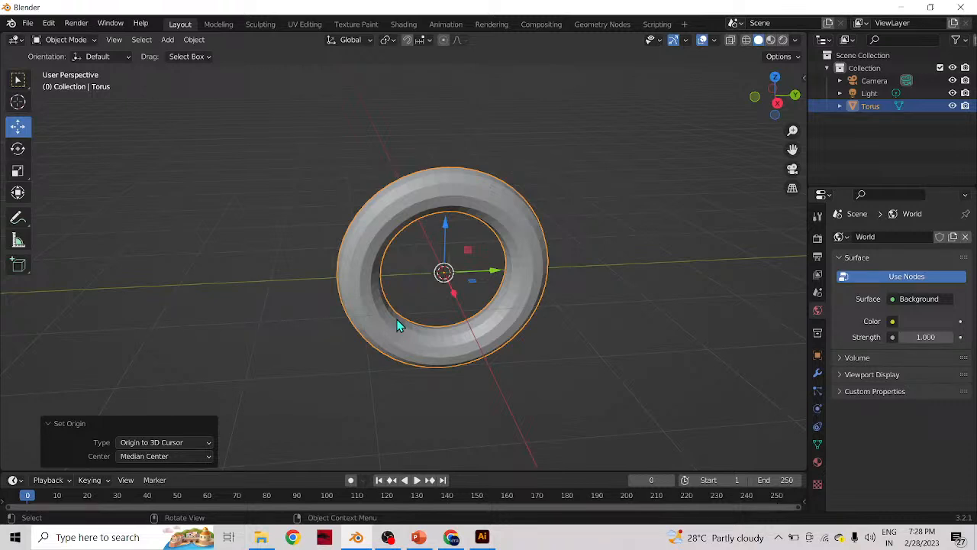
# - Deselect the torus and examine it in the top, right and front orthographic views
pyautogui.press('KP_7')
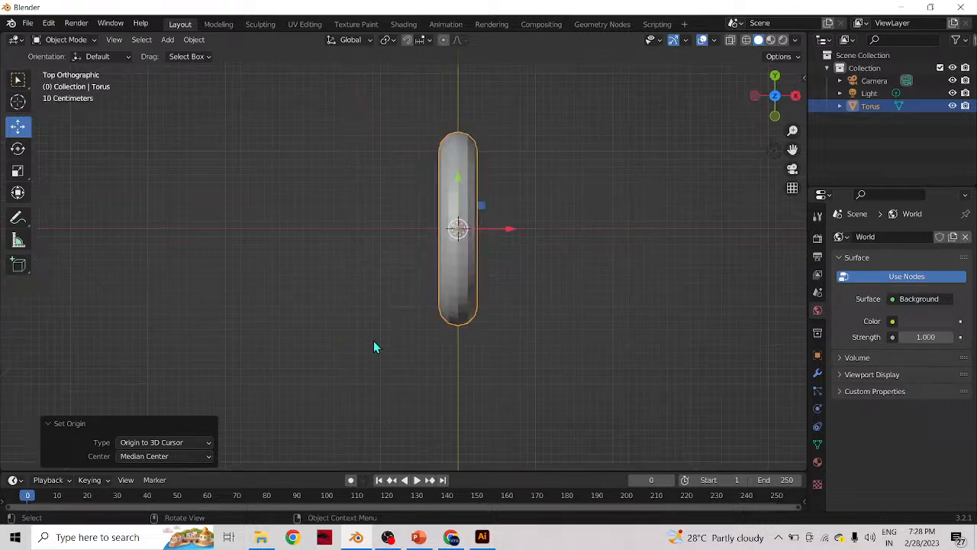
pyautogui.click(550, 276)
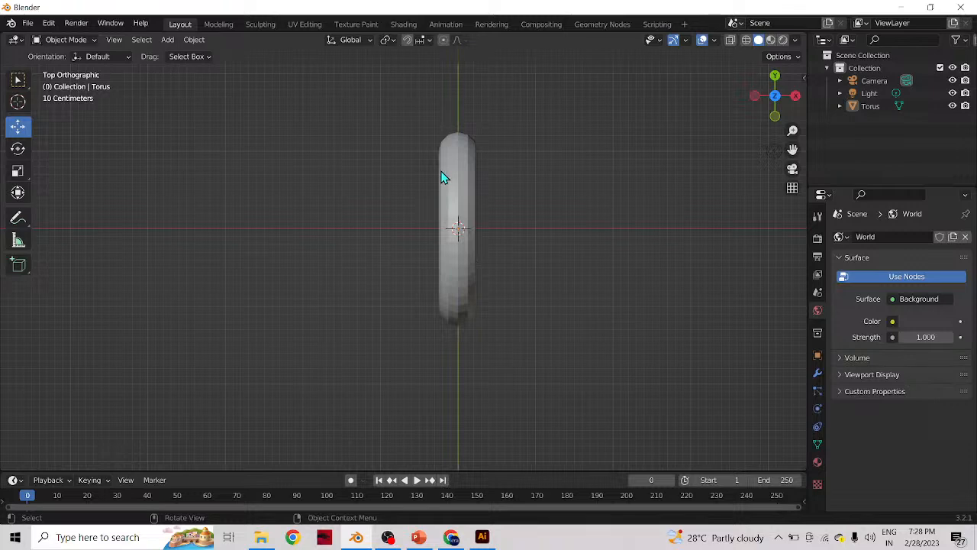
pyautogui.press('KP_3')
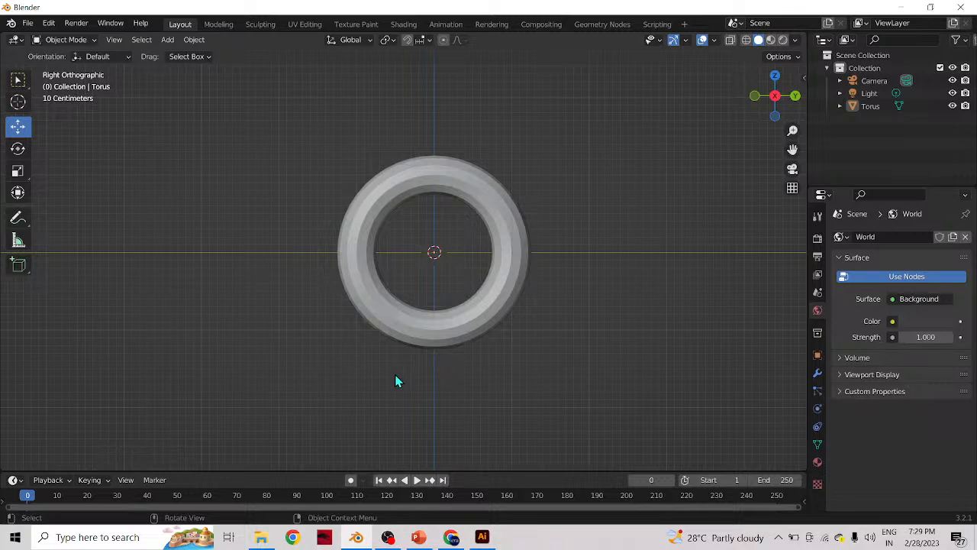
pyautogui.click(415, 323)
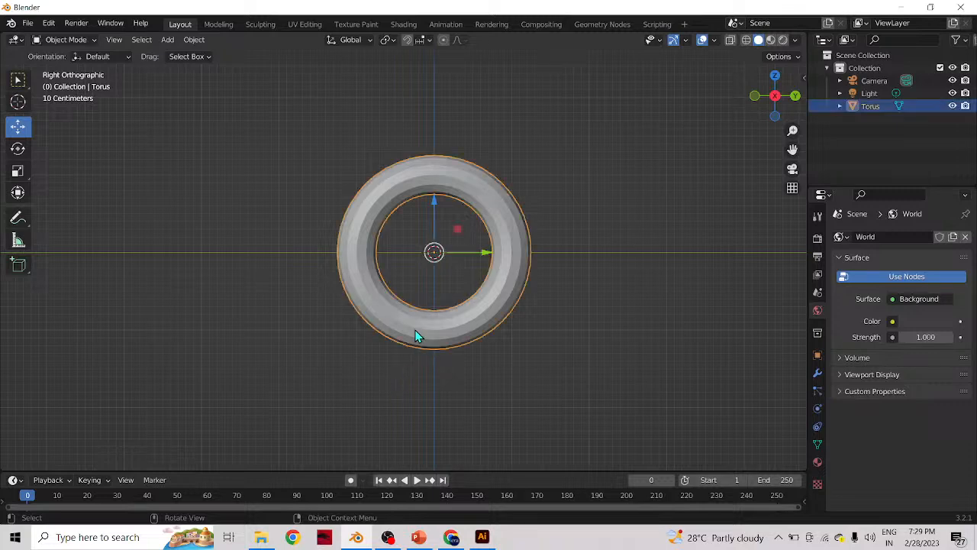
pyautogui.click(611, 283)
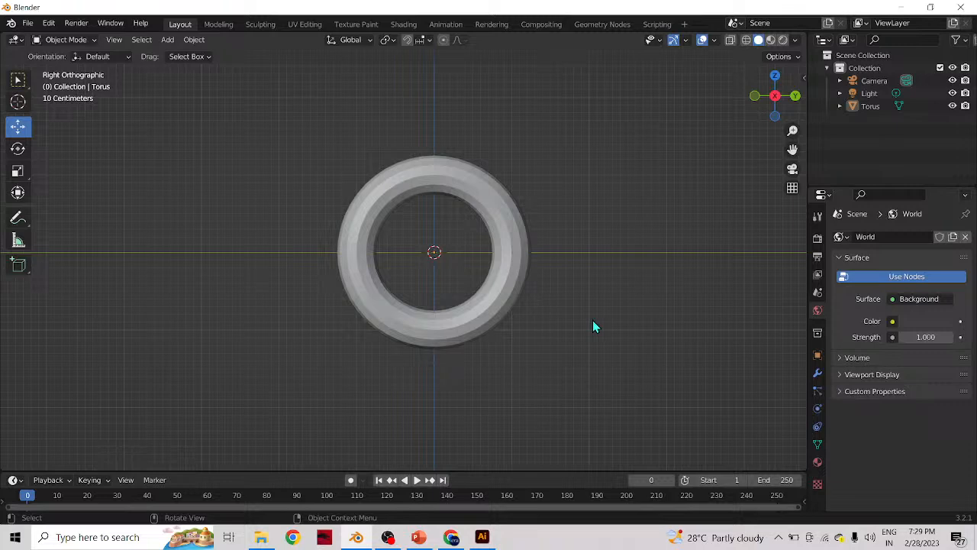
pyautogui.press('KP_1')
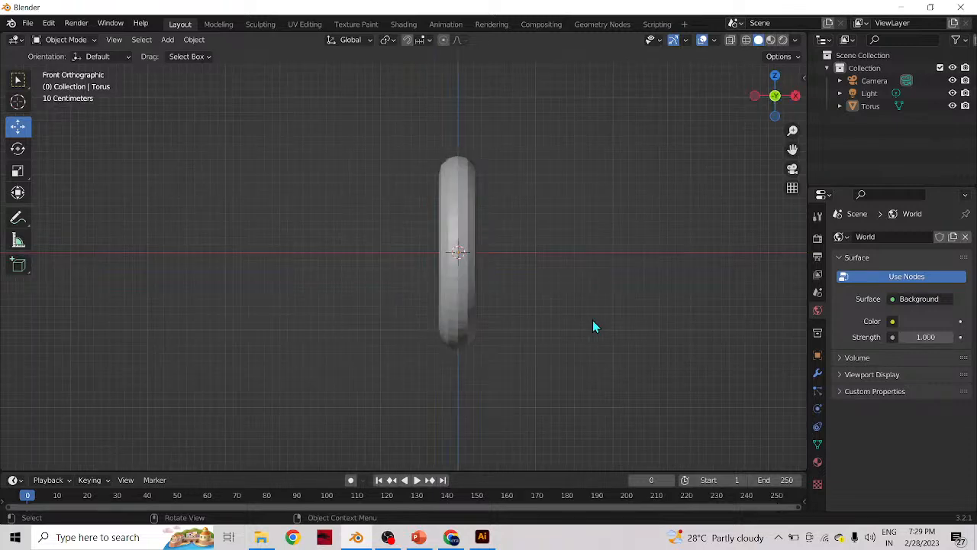
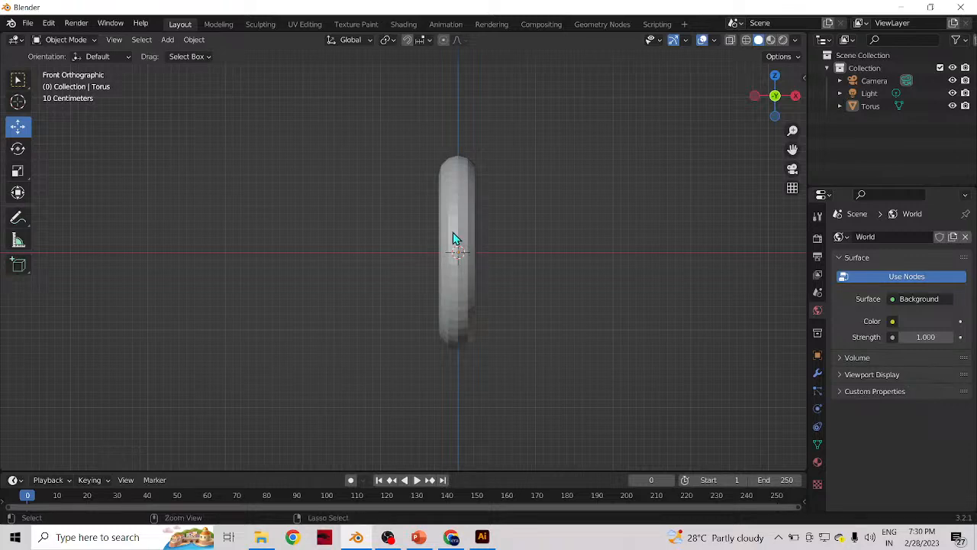
# - Examine the torus close up from the front, top and right in orthographic view
pyautogui.scroll(4, 462, 239)
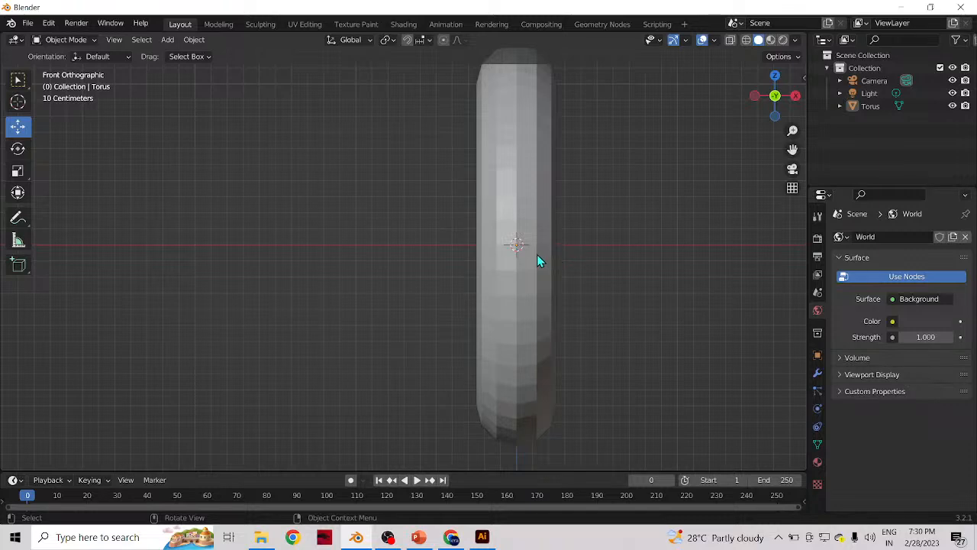
pyautogui.press('KP_7')
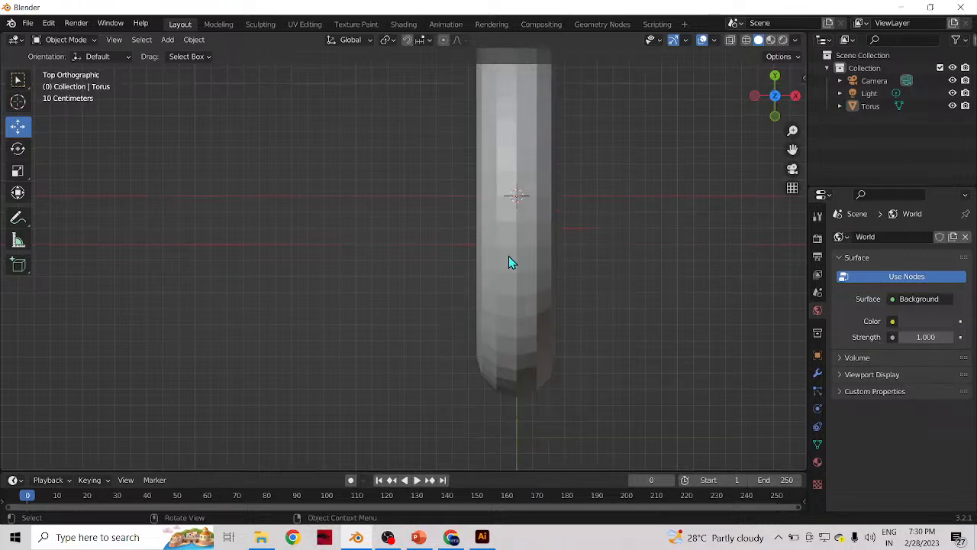
pyautogui.scroll(-1, 486, 283)
pyautogui.scroll(1, 508, 206)
pyautogui.moveTo(794, 150); pyautogui.dragTo(763, 206)
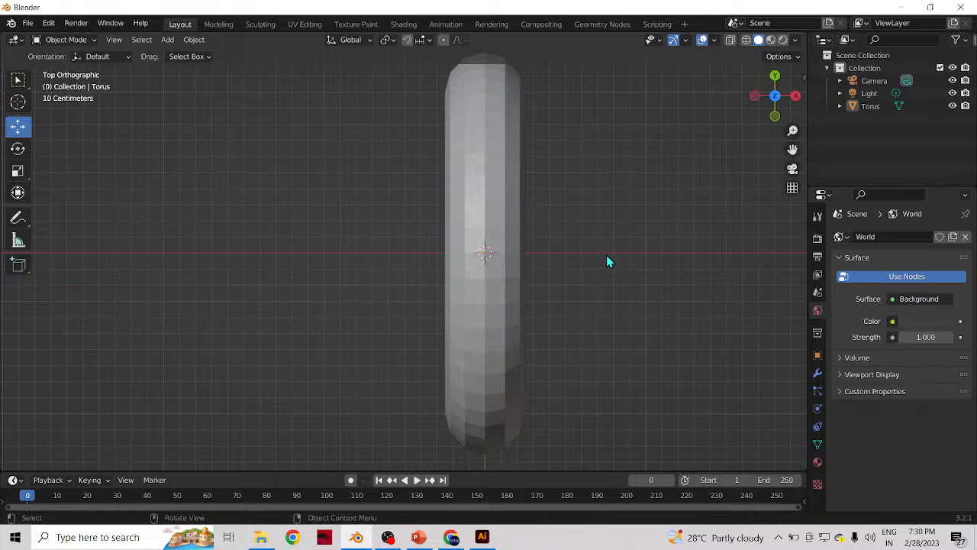
pyautogui.press('KP_3')
pyautogui.scroll(-4, 494, 270)
pyautogui.scroll(2, 502, 298)
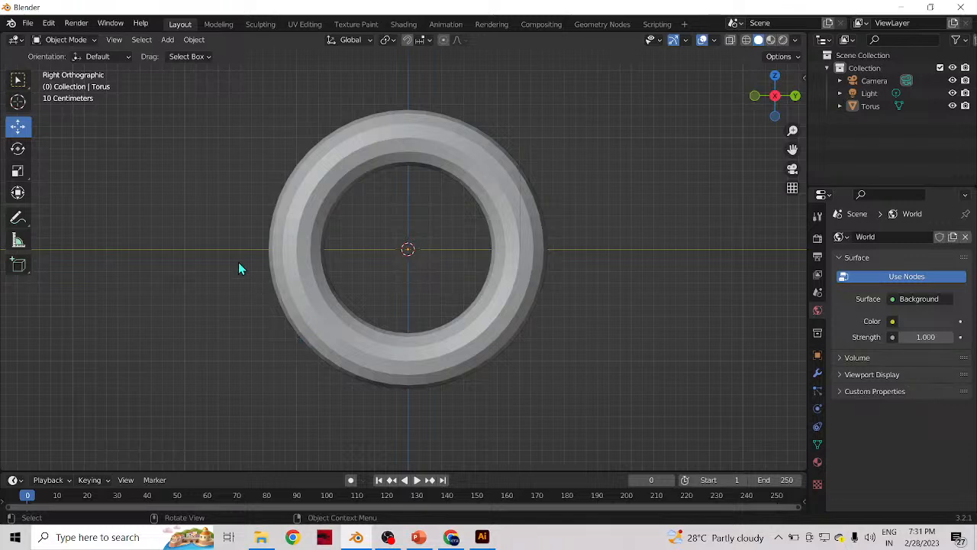
# - Compare the torus in freely orbited user perspective with its front orthographic view
pyautogui.moveTo(239, 265); pyautogui.dragTo(329, 306, button='middle')
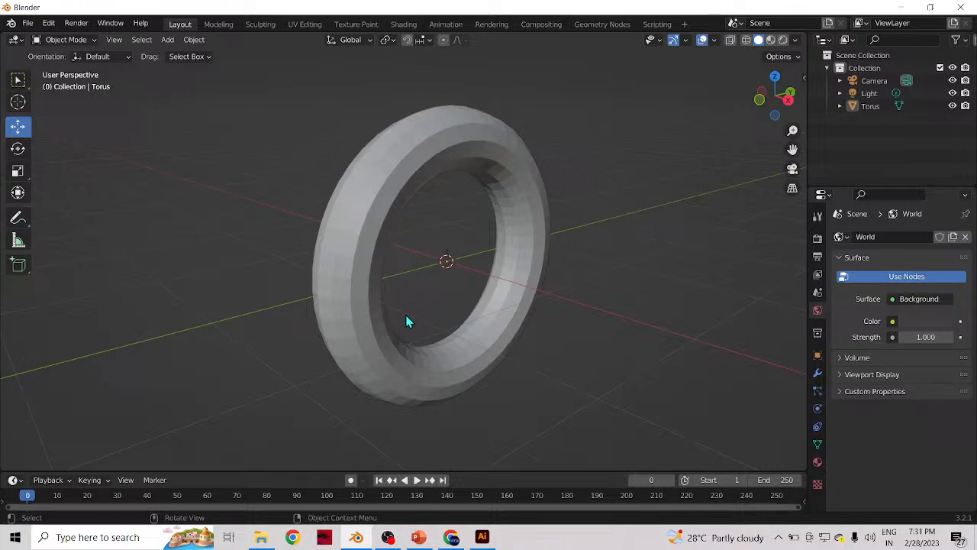
pyautogui.moveTo(405, 299); pyautogui.dragTo(383, 298, button='middle')
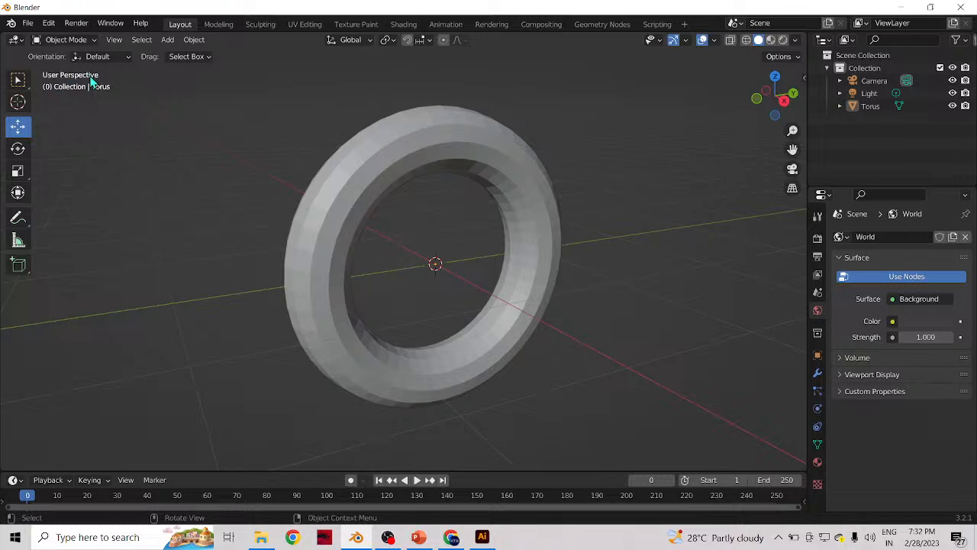
pyautogui.moveTo(574, 220); pyautogui.dragTo(624, 209, button='middle')
pyautogui.moveTo(369, 300); pyautogui.dragTo(407, 286, button='middle')
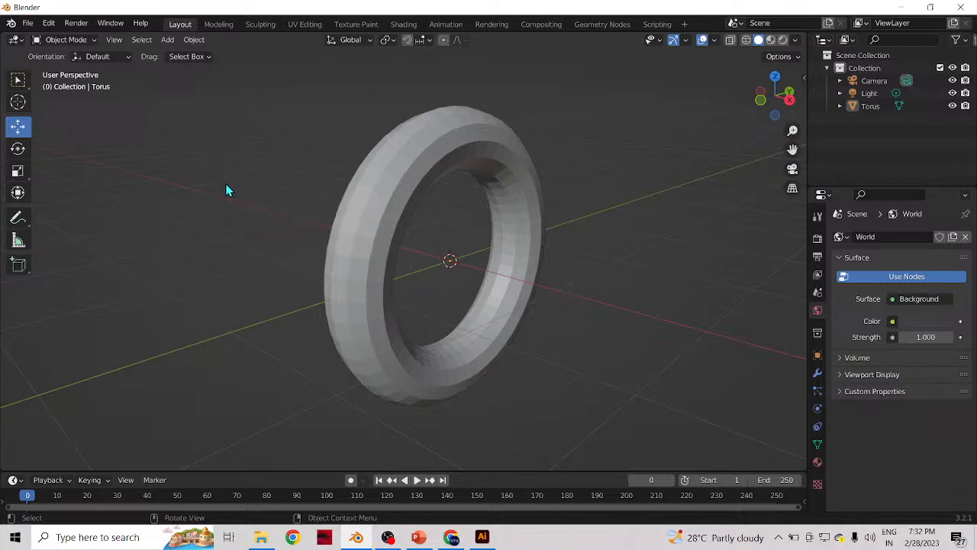
pyautogui.press('KP_1')
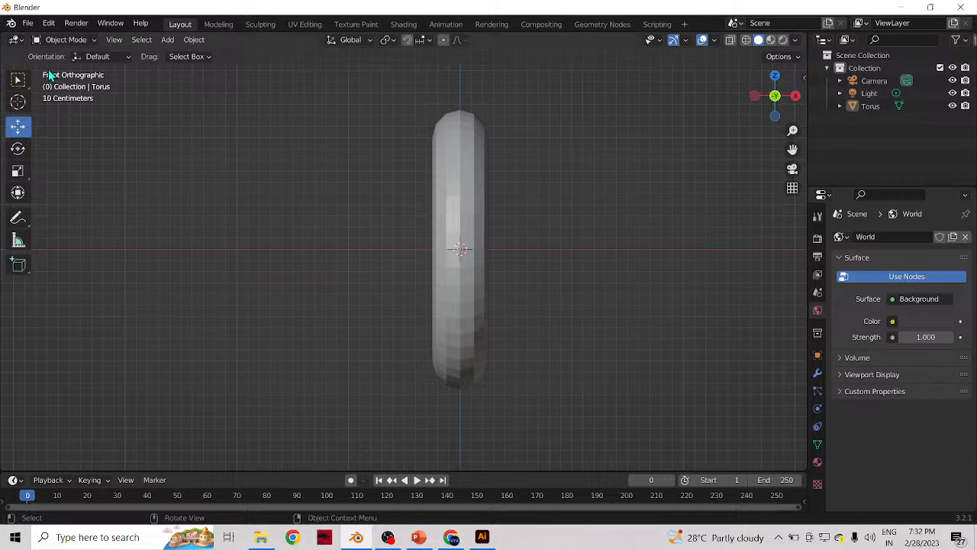
pyautogui.moveTo(526, 233); pyautogui.dragTo(363, 193, button='middle')
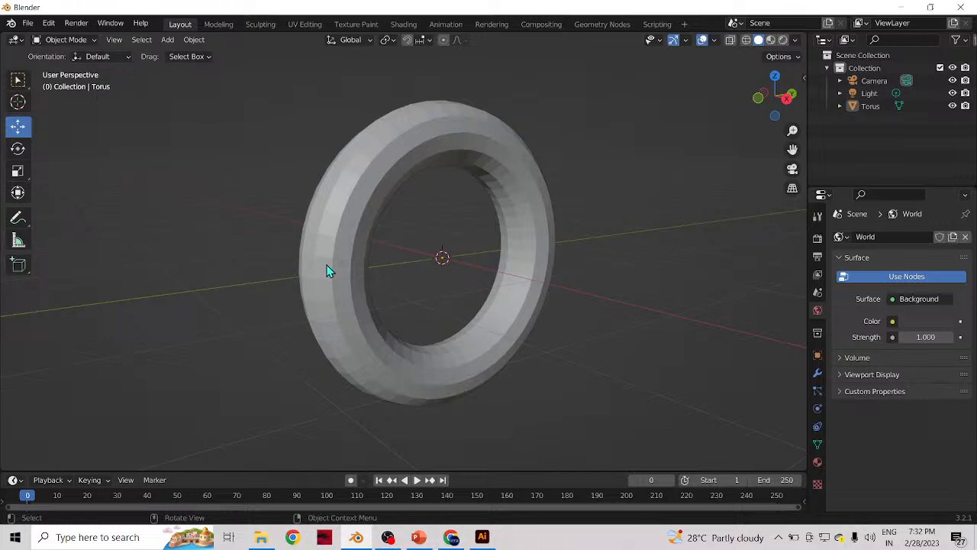
pyautogui.press('KP_1')
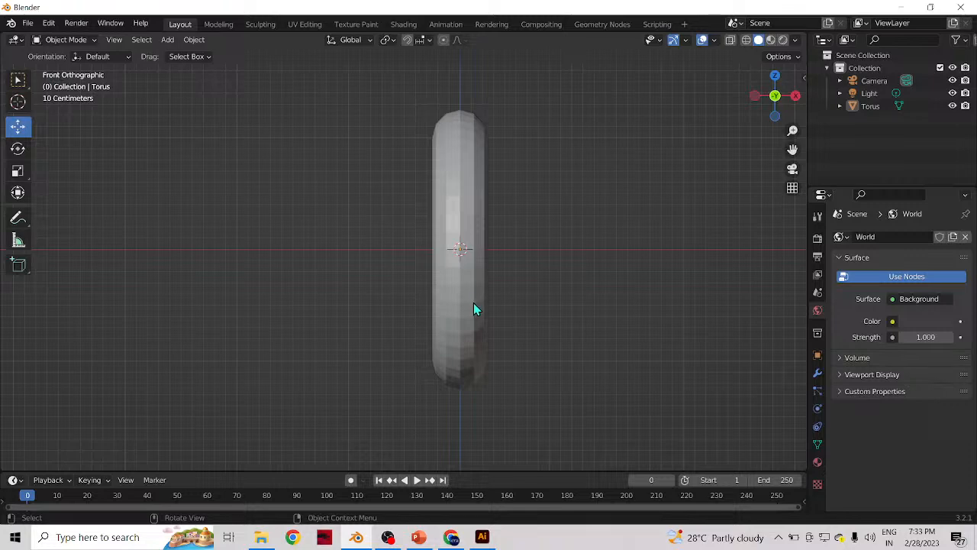
pyautogui.moveTo(536, 307); pyautogui.dragTo(374, 229, button='middle')
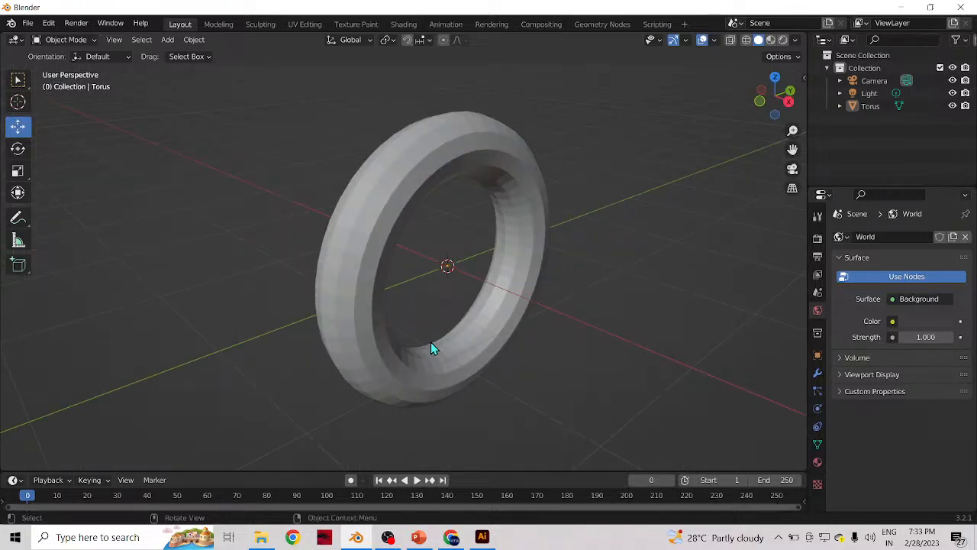
# - Rotate the torus 90° around the global Z axis in the front orthographic view
pyautogui.press('KP_1')
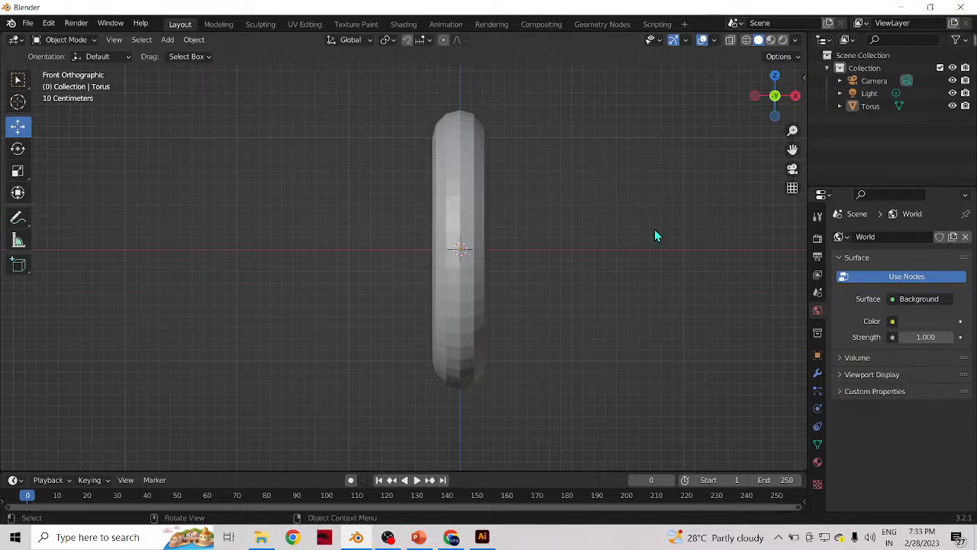
pyautogui.click(475, 197)
pyautogui.press('r')
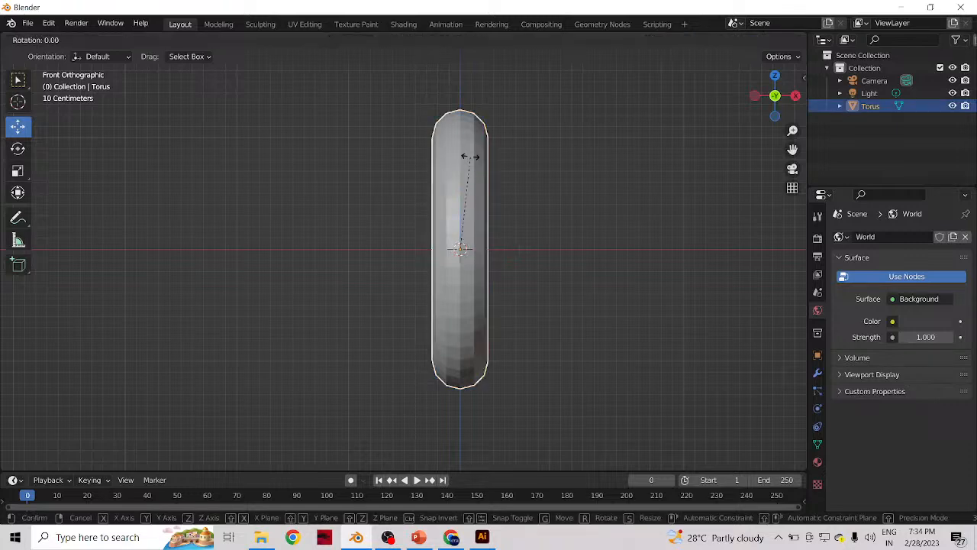
pyautogui.press('x')
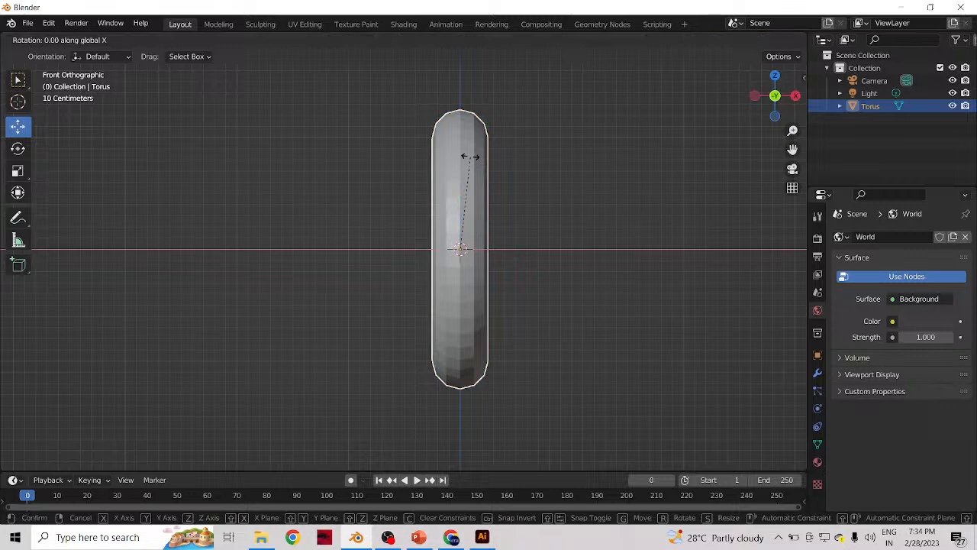
pyautogui.press('z')
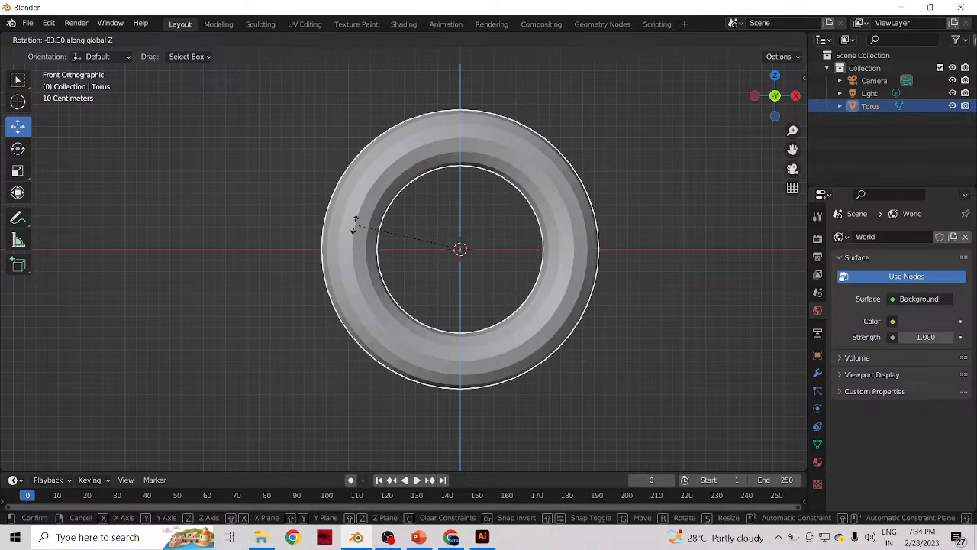
pyautogui.click(354, 223)
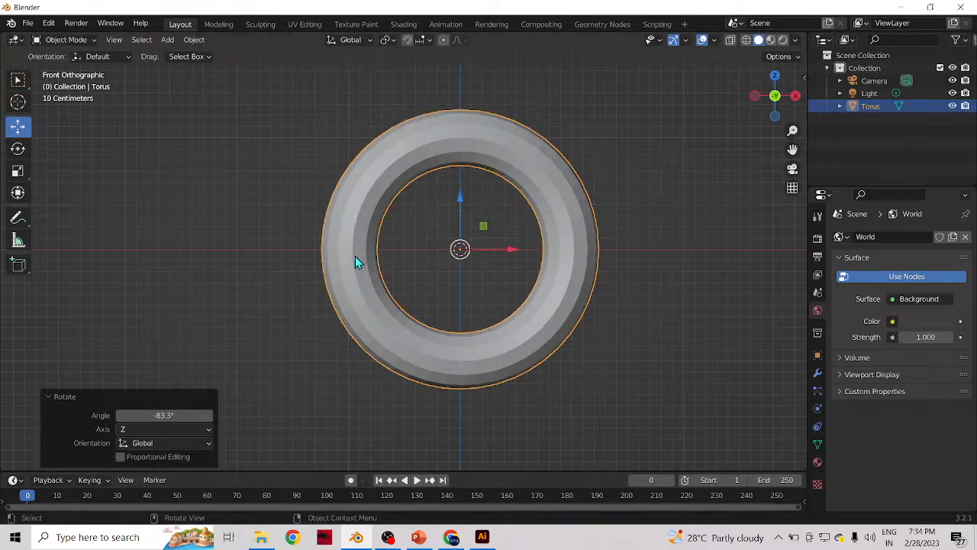
pyautogui.click(149, 418)
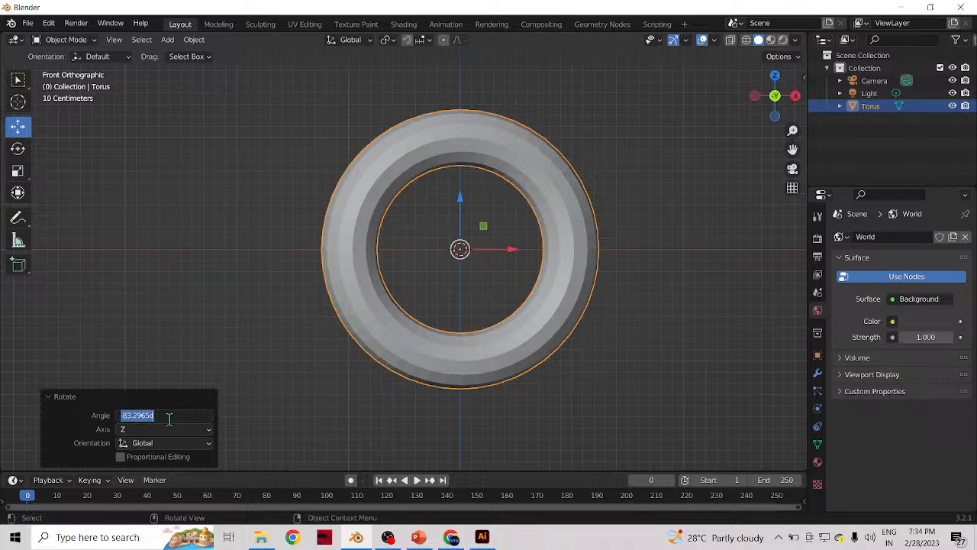
pyautogui.write('90')
pyautogui.press('Return')
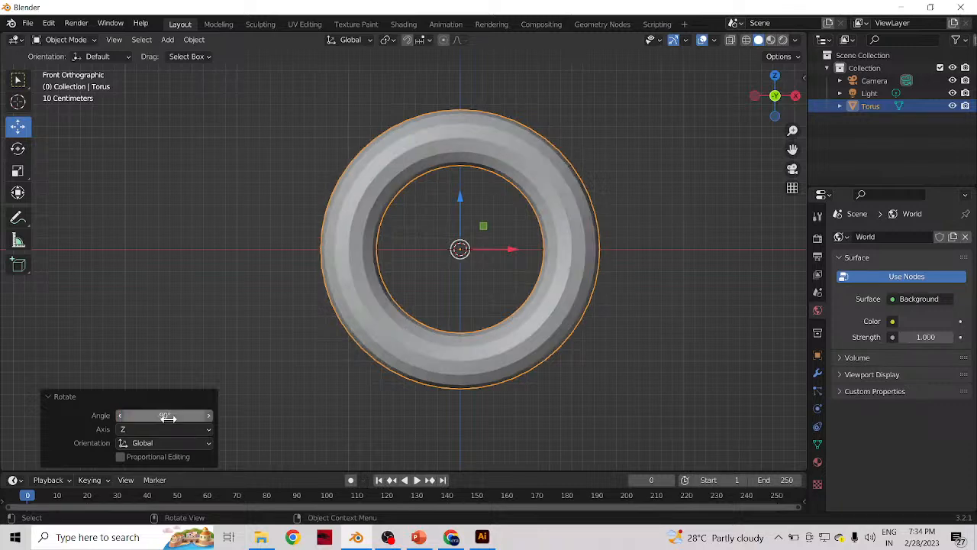
# - Check the rotated torus in perspective, front and right orthographic views, leaving it deselected
pyautogui.click(208, 219)
pyautogui.moveTo(231, 258); pyautogui.dragTo(328, 340, button='middle')
pyautogui.scroll(-3, 328, 341)
pyautogui.click(453, 316)
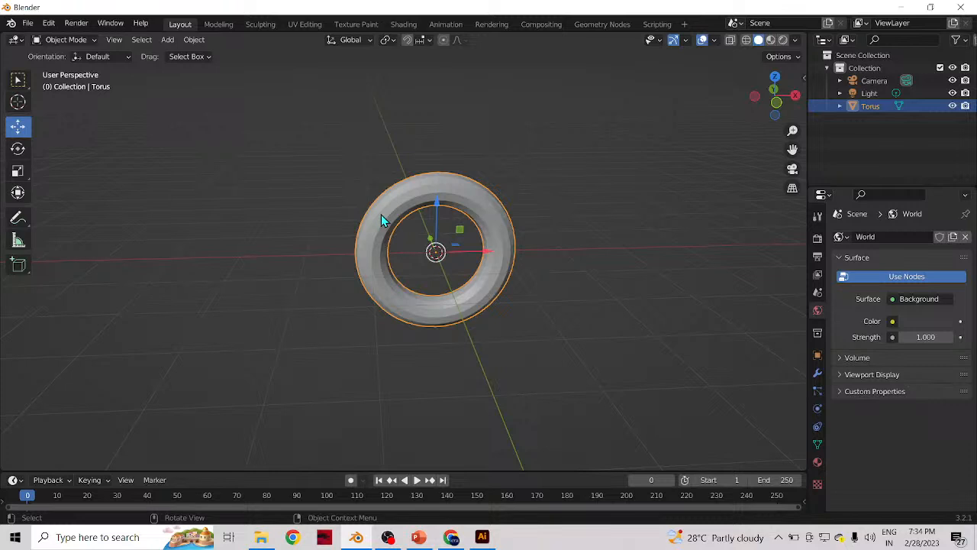
pyautogui.press('KP_1')
pyautogui.click(598, 277)
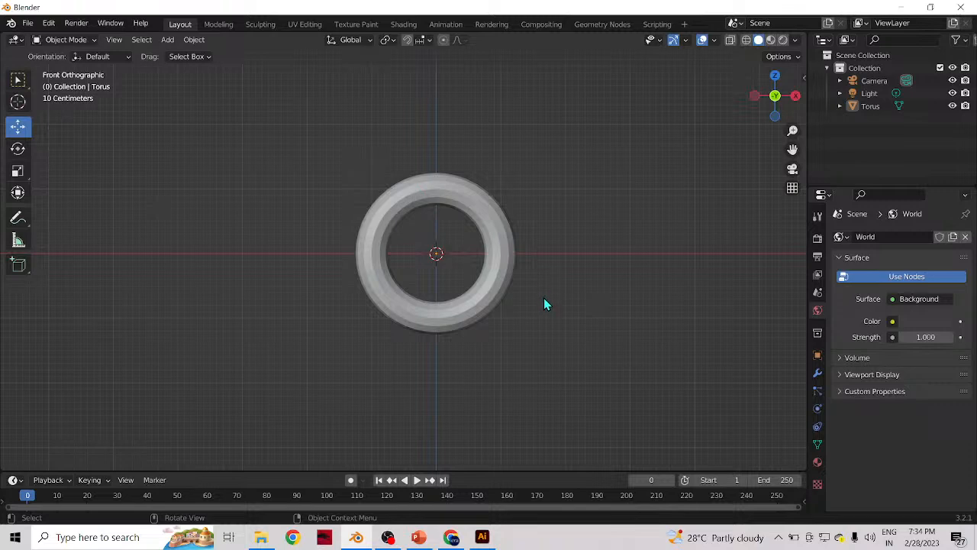
pyautogui.press('KP_3')
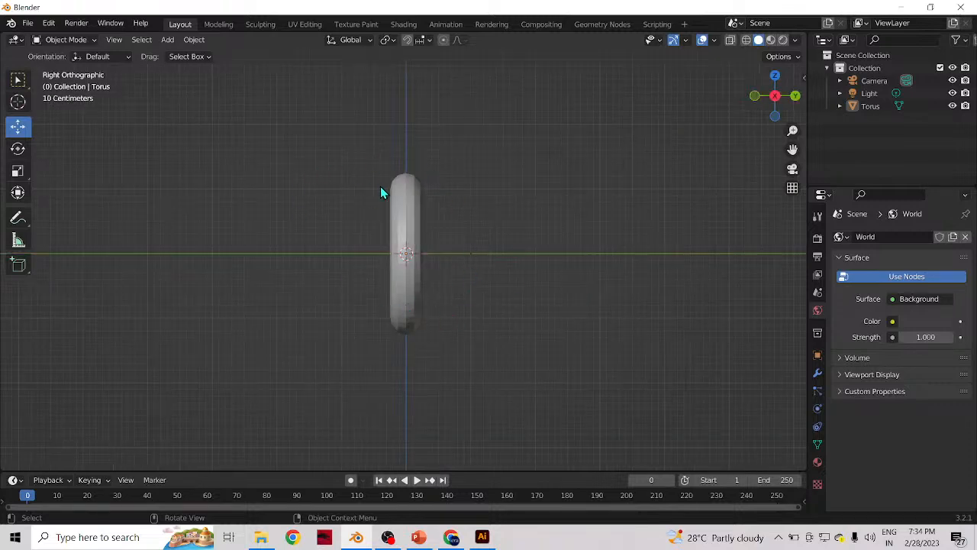
# - Compare the torus in top, front, right and bottom orthographic views with right perspective, returning to a freely orbited perspective
pyautogui.press('KP_7')
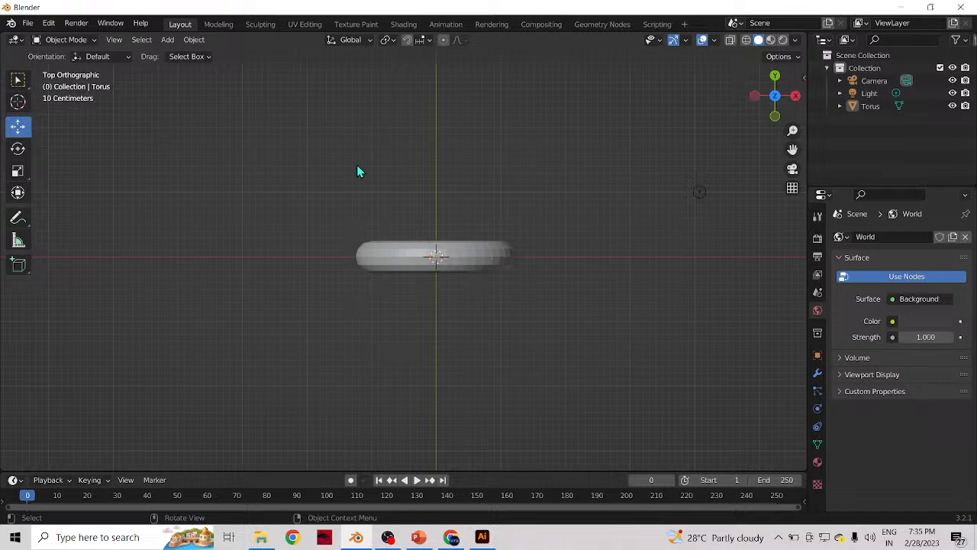
pyautogui.press('KP_1')
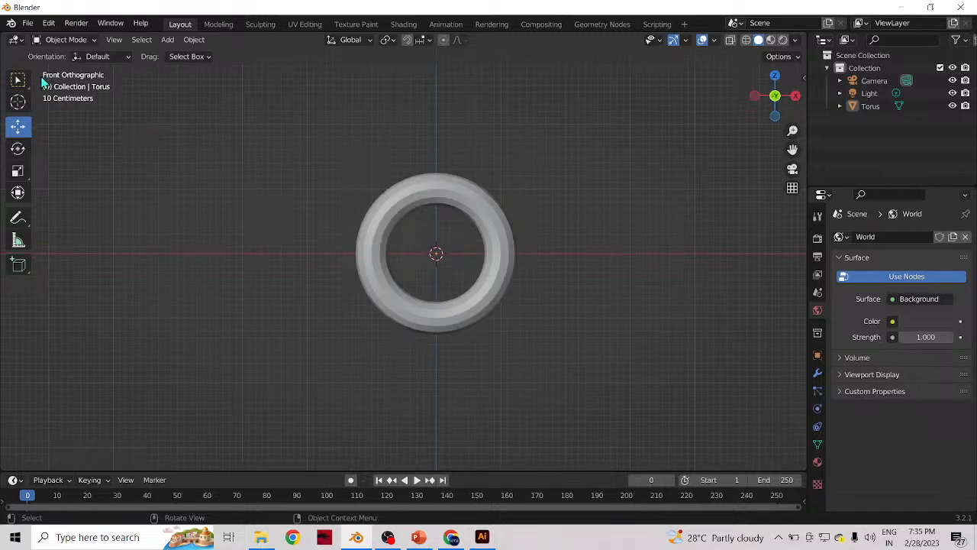
pyautogui.press('KP_3')
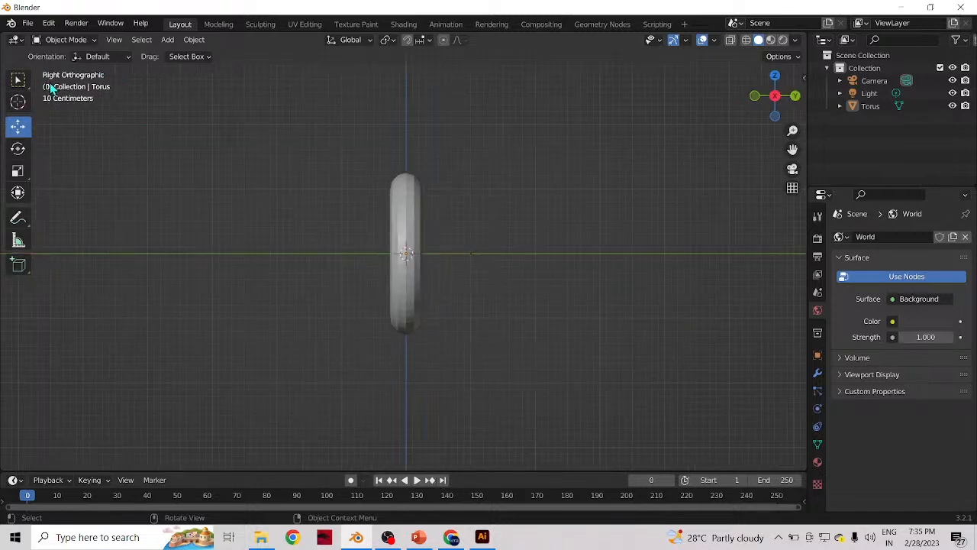
pyautogui.press('KP_5')
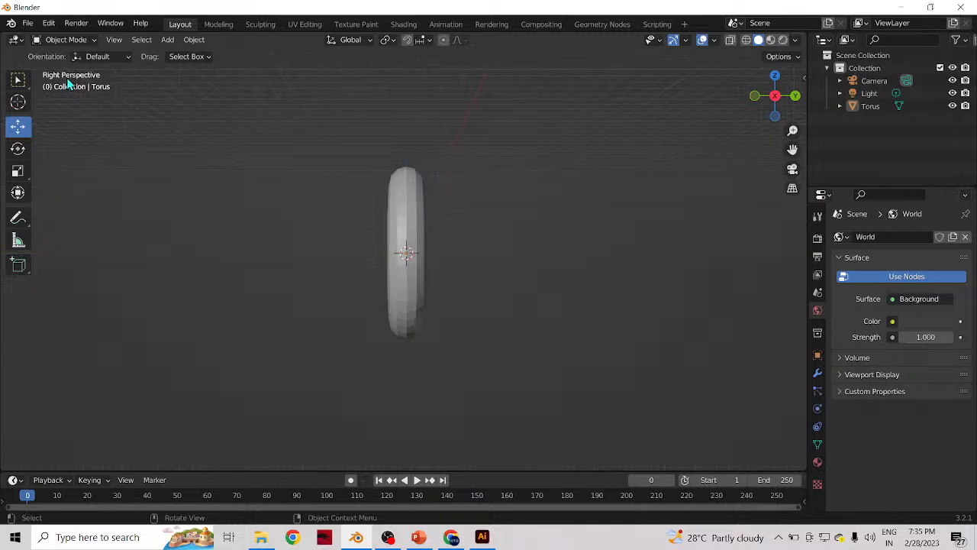
pyautogui.press('KP_7')
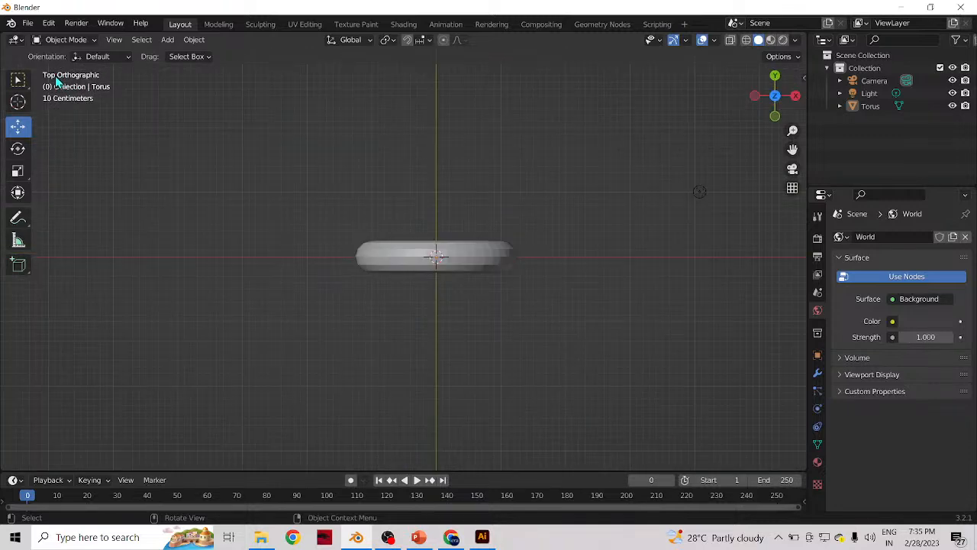
pyautogui.press('ctrl+KP_7')
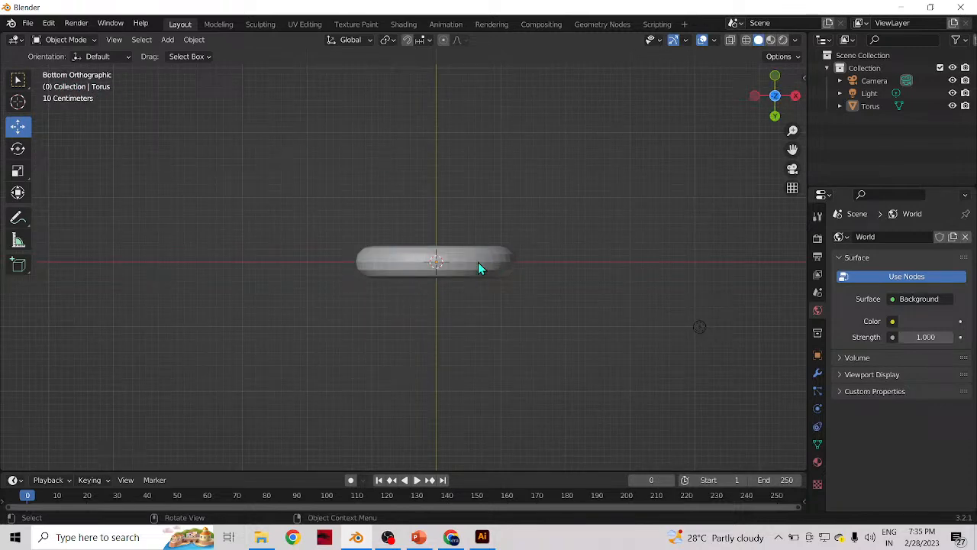
pyautogui.moveTo(424, 216); pyautogui.dragTo(363, 222, button='middle')
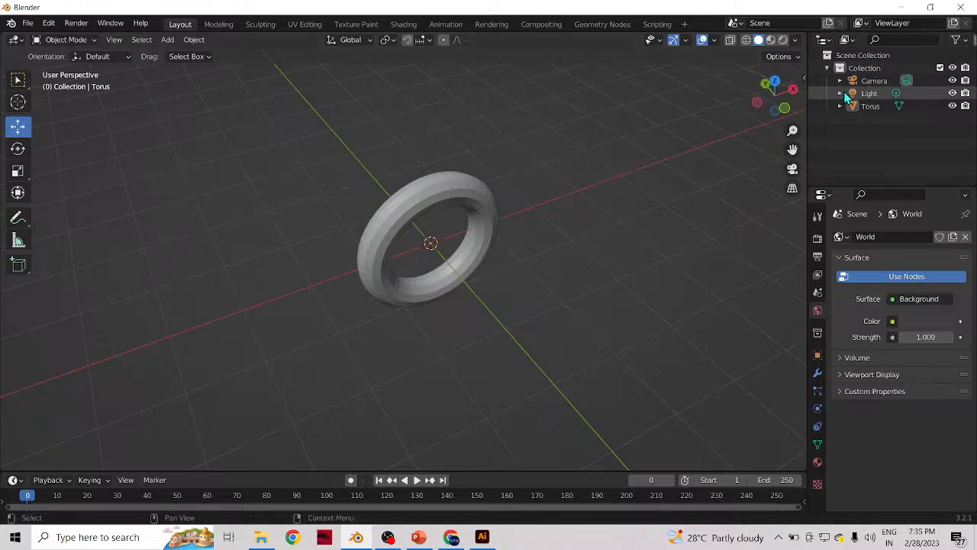
# - Use the navigation gizmo's axes to inspect the torus in top, right, bottom and left orthographic views
pyautogui.click(777, 84)
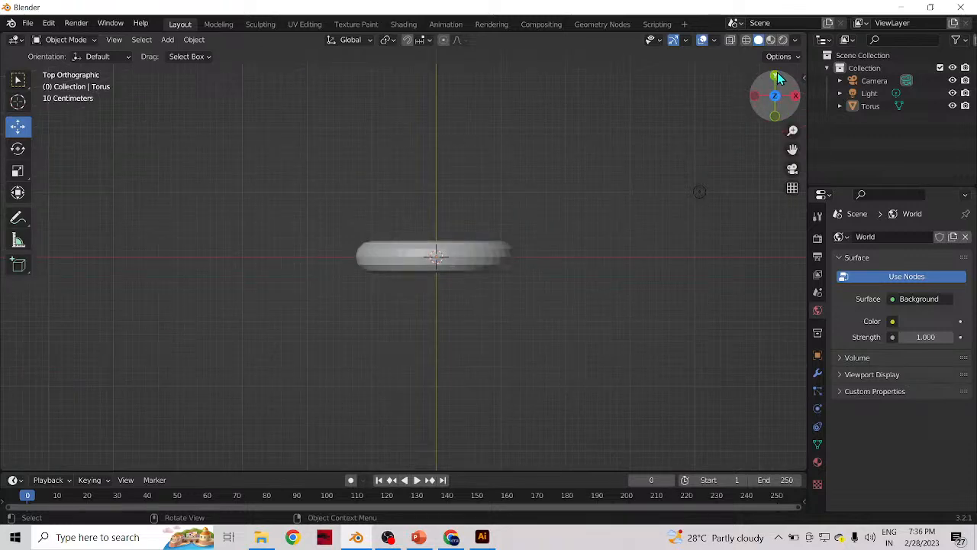
pyautogui.click(755, 98)
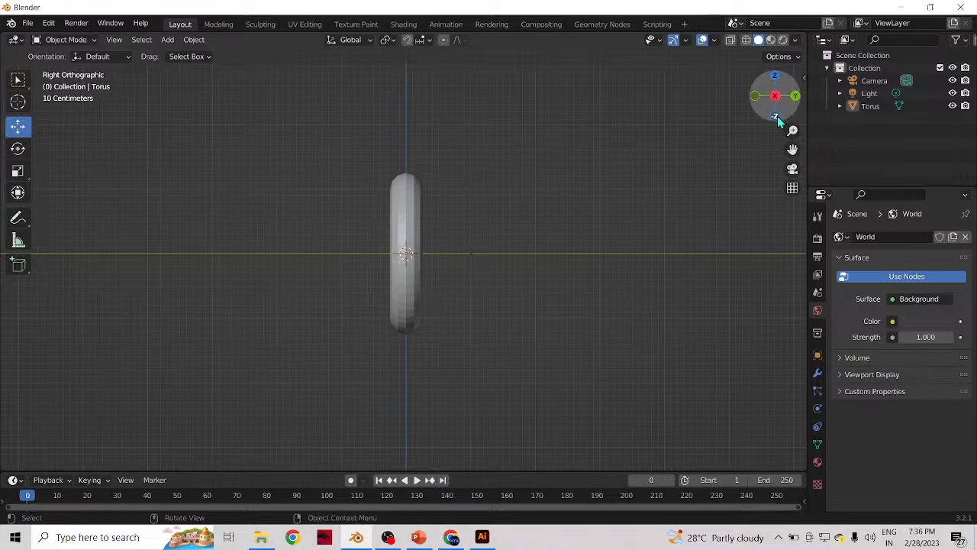
pyautogui.click(777, 116)
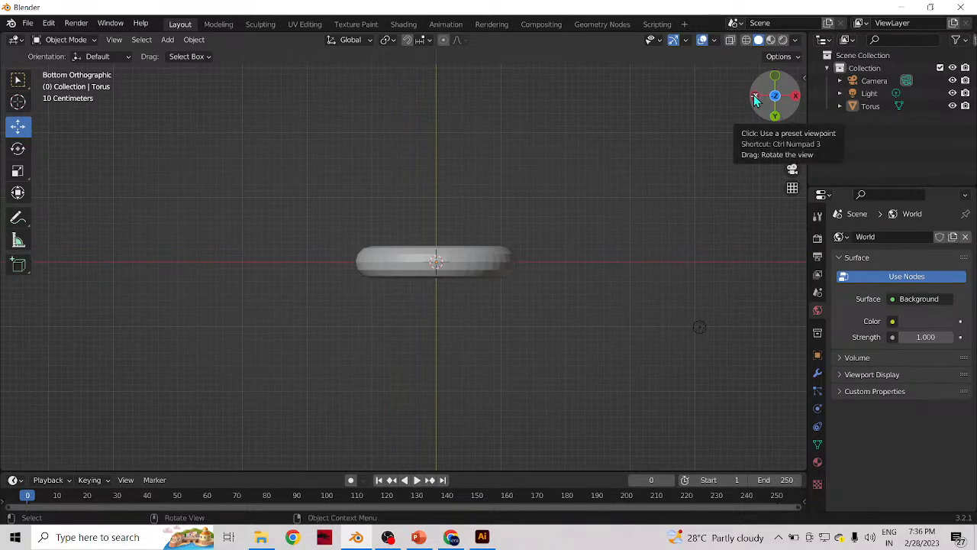
pyautogui.click(757, 95)
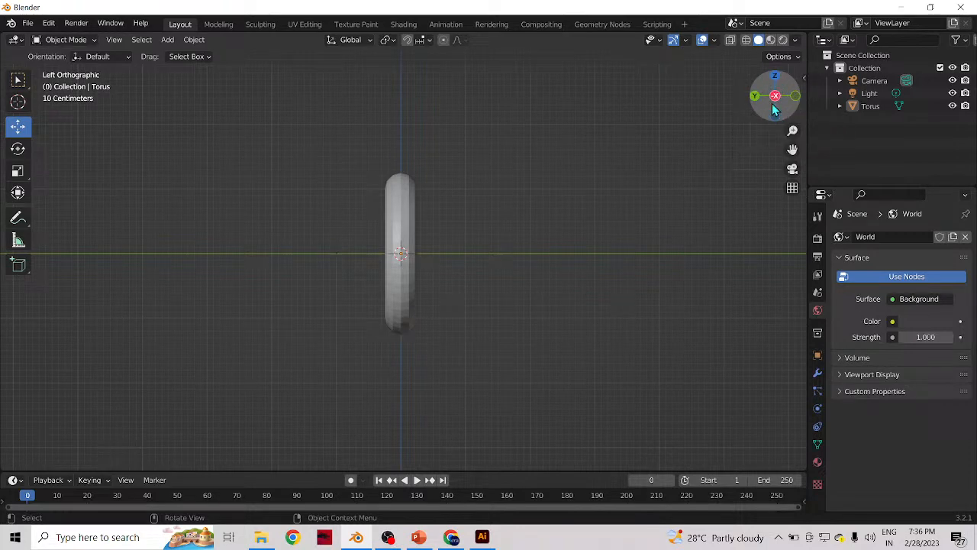
pyautogui.click(776, 99)
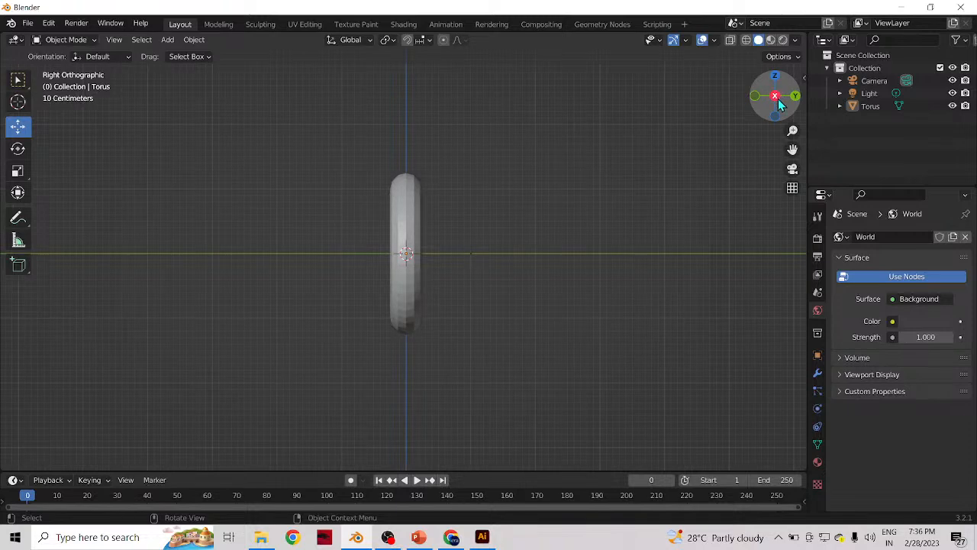
pyautogui.click(776, 98)
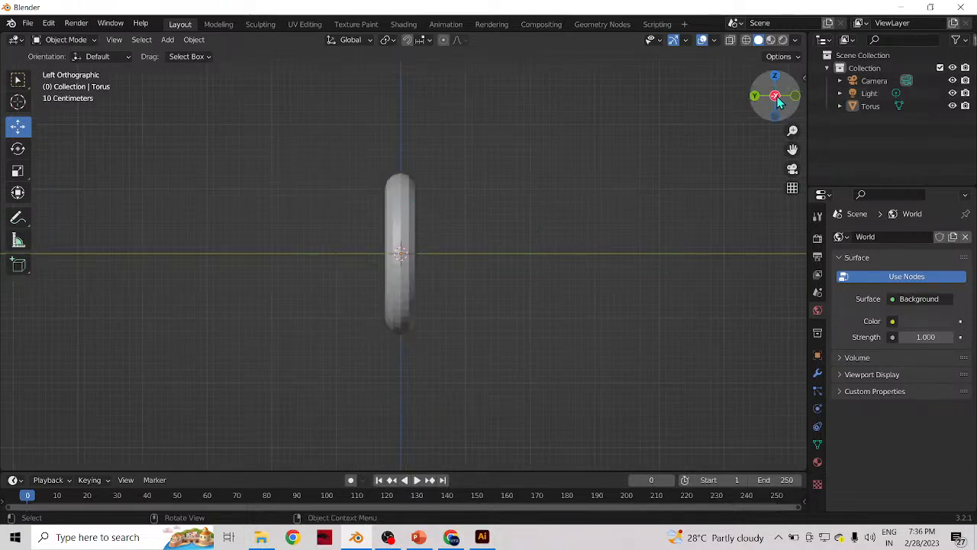
# - Compare the torus's front orthographic view with the right and left side views along the X axis
pyautogui.press('KP_1')
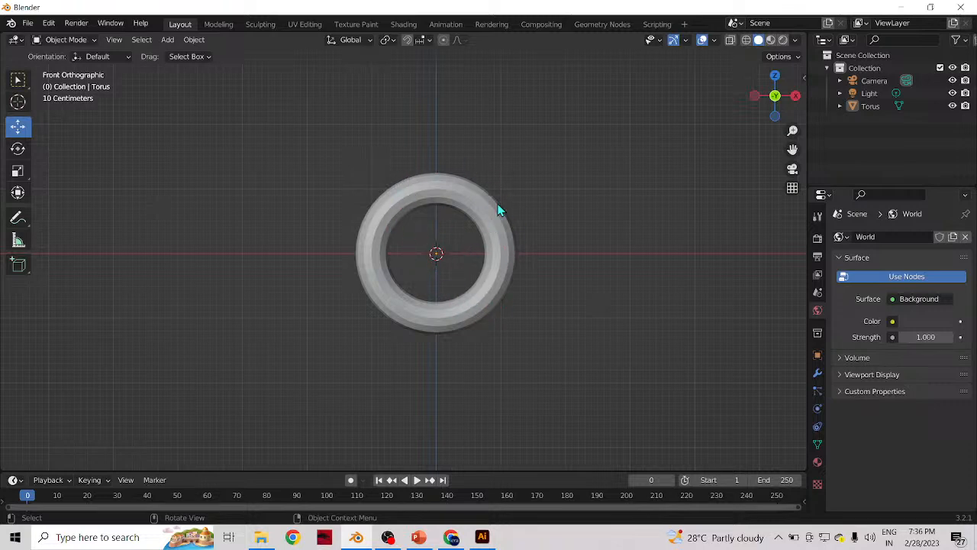
pyautogui.click(796, 97)
pyautogui.click(773, 99)
pyautogui.click(771, 100)
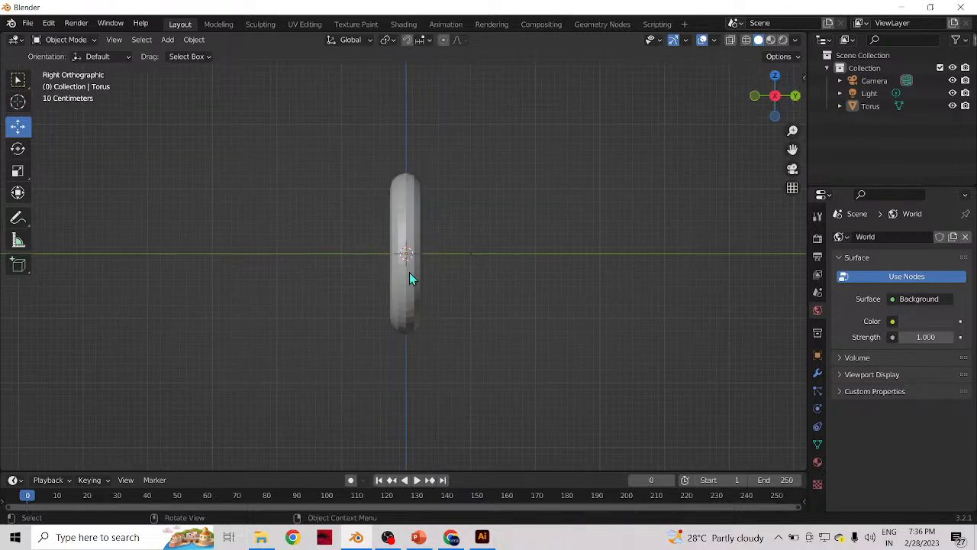
pyautogui.click(755, 97)
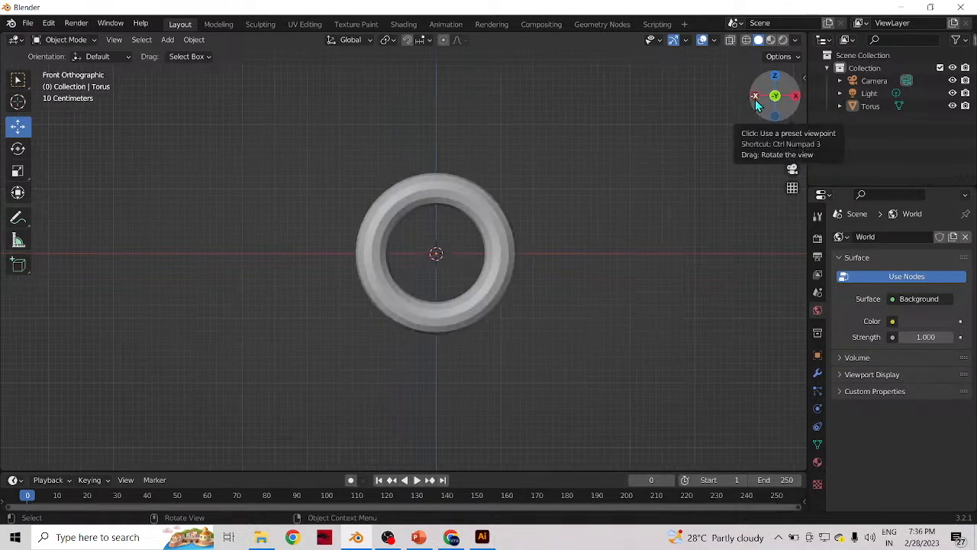
pyautogui.click(756, 101)
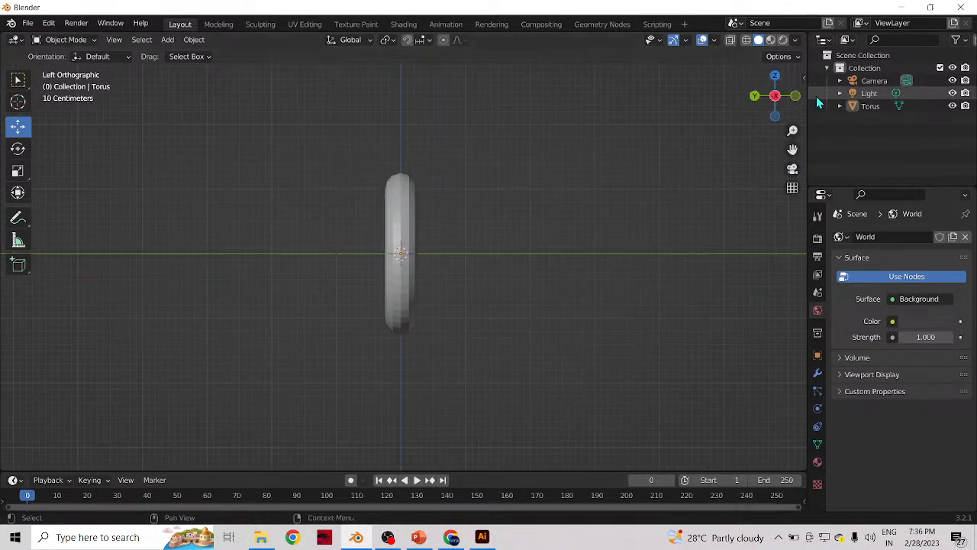
# - Inspect the torus in top, back and bottom orthographic views, ending in a freely orbited perspective
pyautogui.click(775, 76)
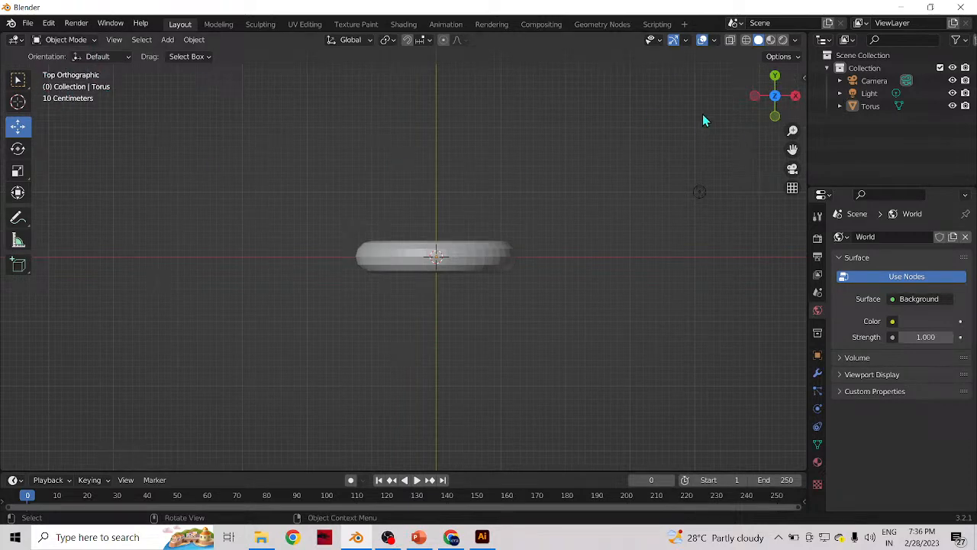
pyautogui.click(775, 116)
pyautogui.click(775, 118)
pyautogui.click(775, 118)
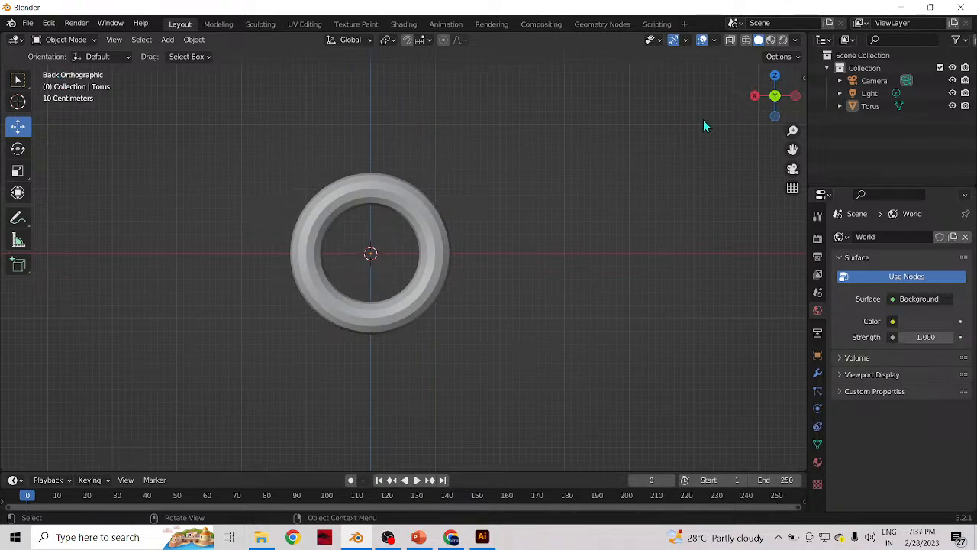
pyautogui.click(775, 118)
pyautogui.click(775, 118)
pyautogui.click(775, 117)
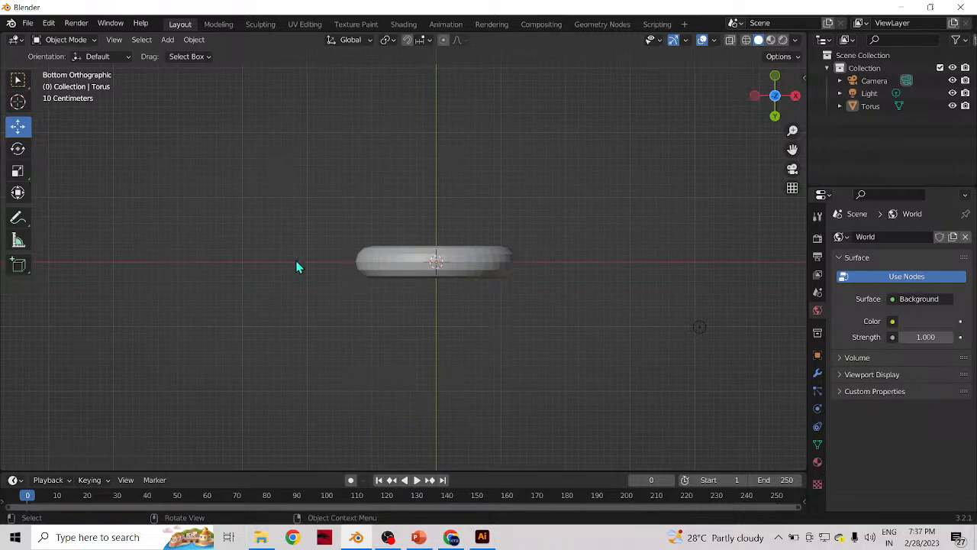
pyautogui.moveTo(367, 284); pyautogui.dragTo(359, 197, button='middle')
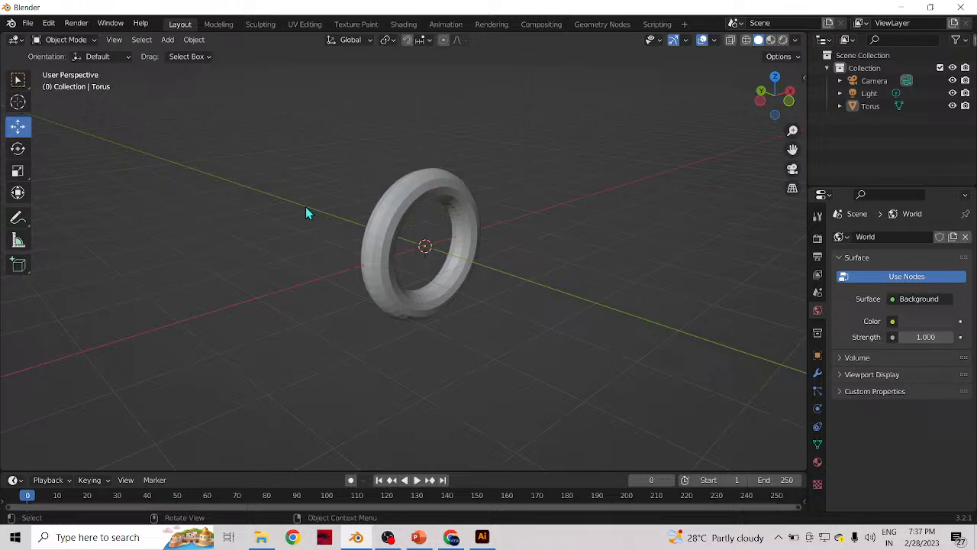
# - Open the Input preferences and examine the Emulate Numpad and Emulate 3 Button Mouse options
pyautogui.click(49, 26)
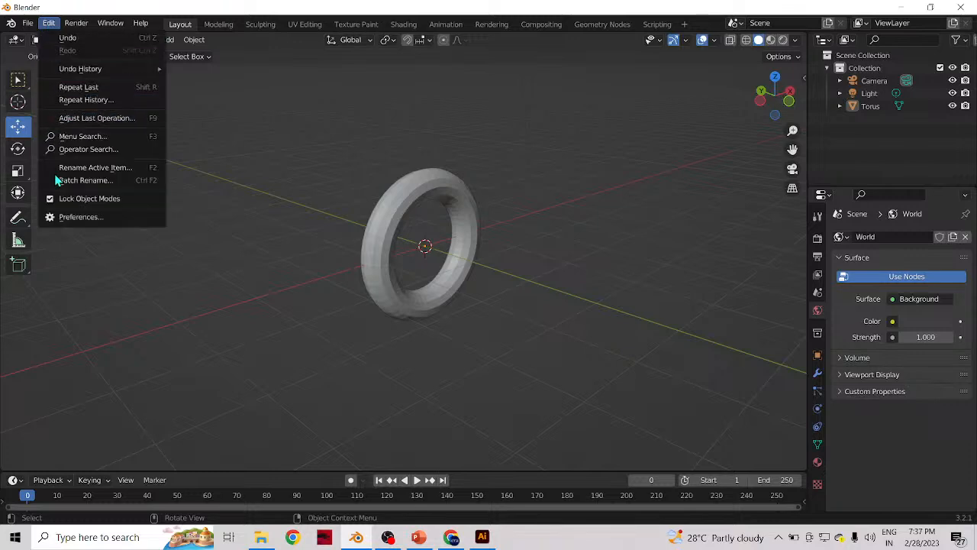
pyautogui.click(72, 218)
pyautogui.moveTo(186, 51); pyautogui.dragTo(274, 64)
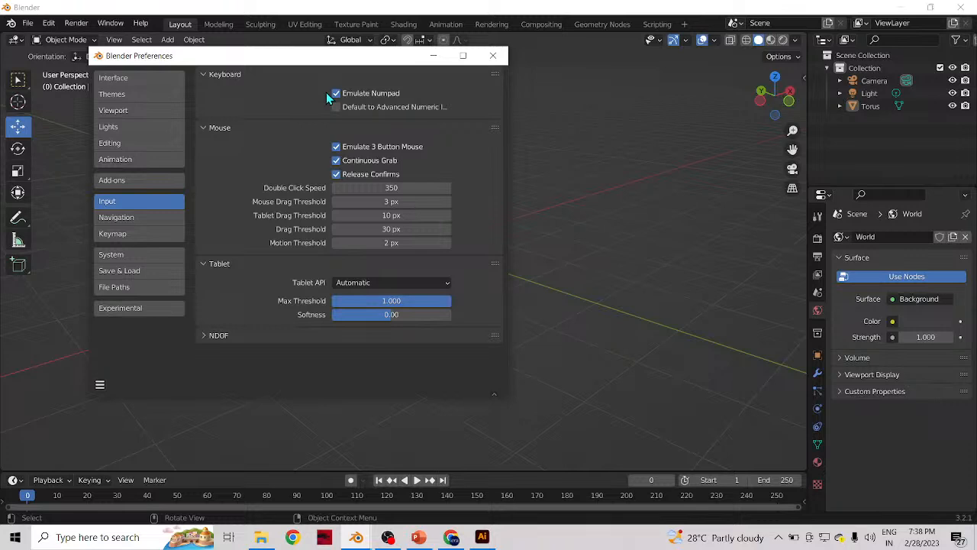
pyautogui.moveTo(345, 56); pyautogui.dragTo(423, 89)
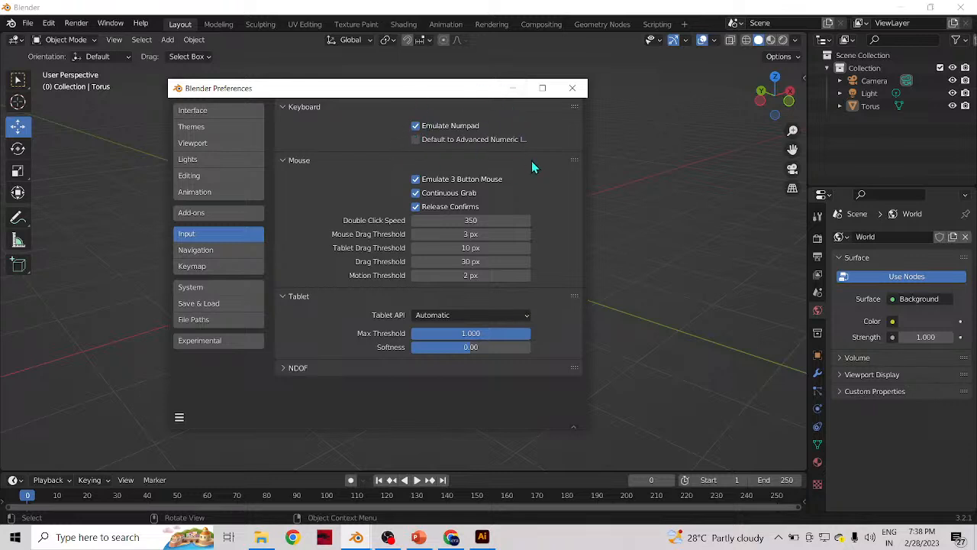
# - Save the preferences and close the Blender Preferences window
pyautogui.click(179, 417)
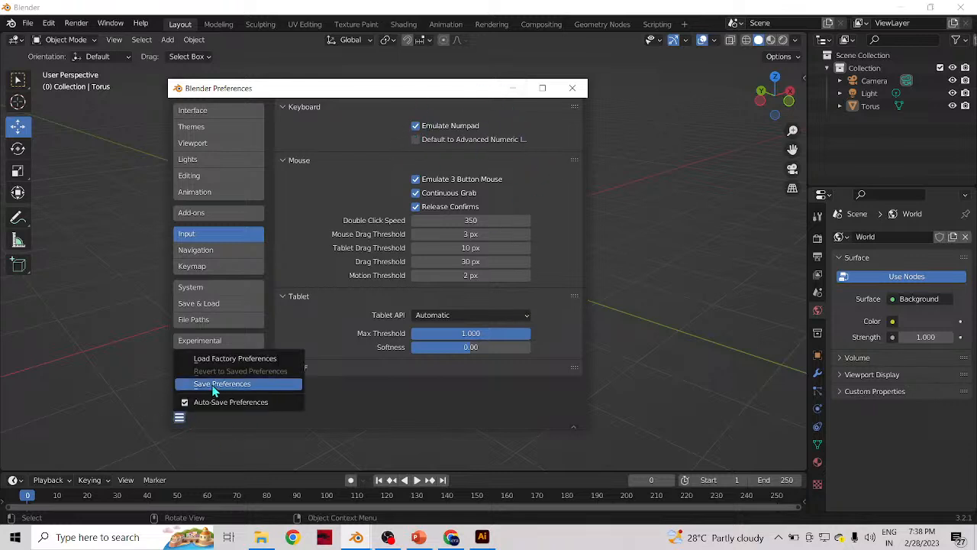
pyautogui.click(210, 391)
pyautogui.click(174, 421)
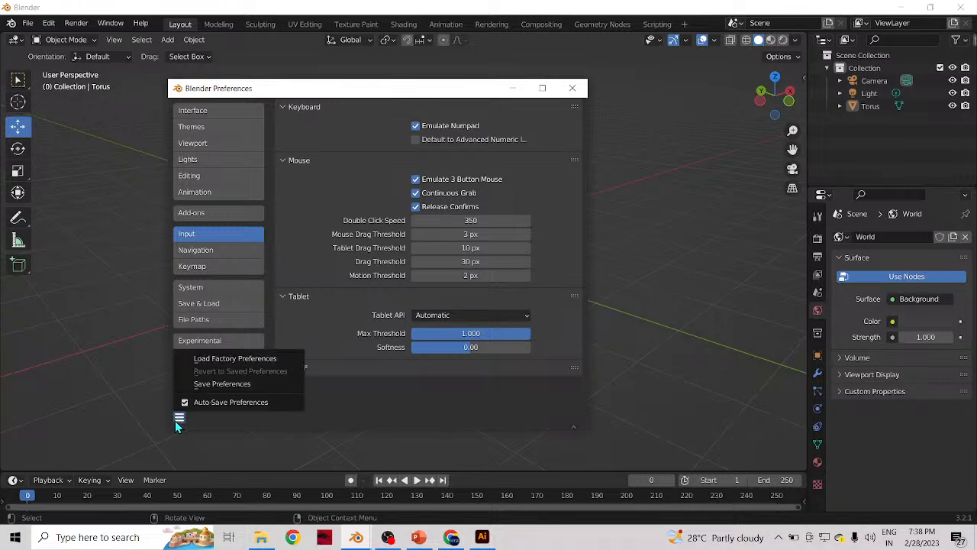
pyautogui.click(205, 390)
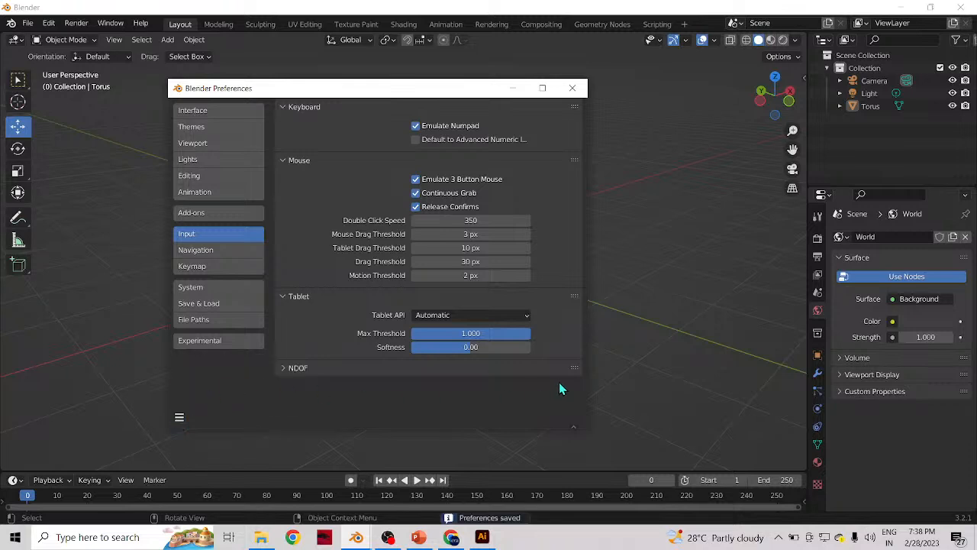
pyautogui.click(570, 88)
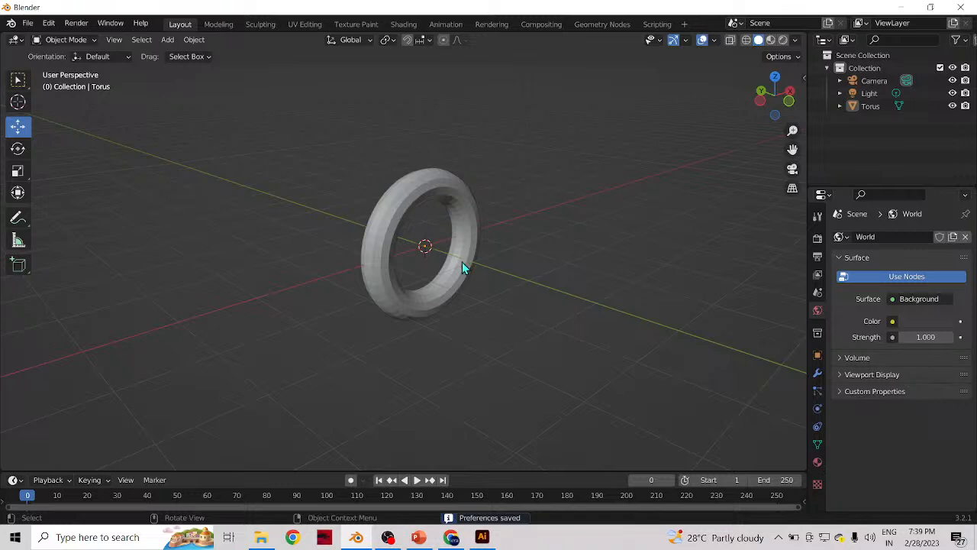
# - Compare the torus in front and right orthographic views with orbited perspective, switching the final user view to orthographic projection
pyautogui.press('1')
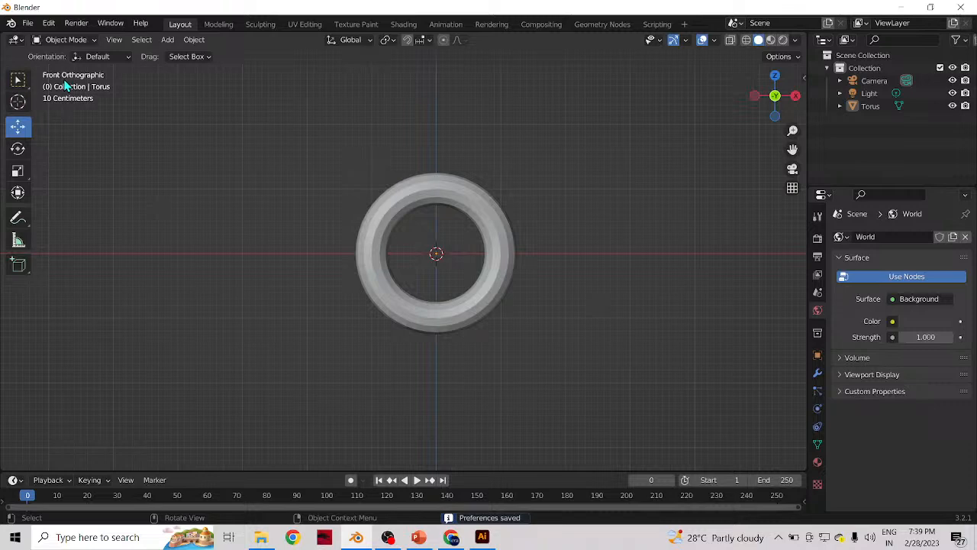
pyautogui.moveTo(369, 187); pyautogui.dragTo(367, 187, button='middle')
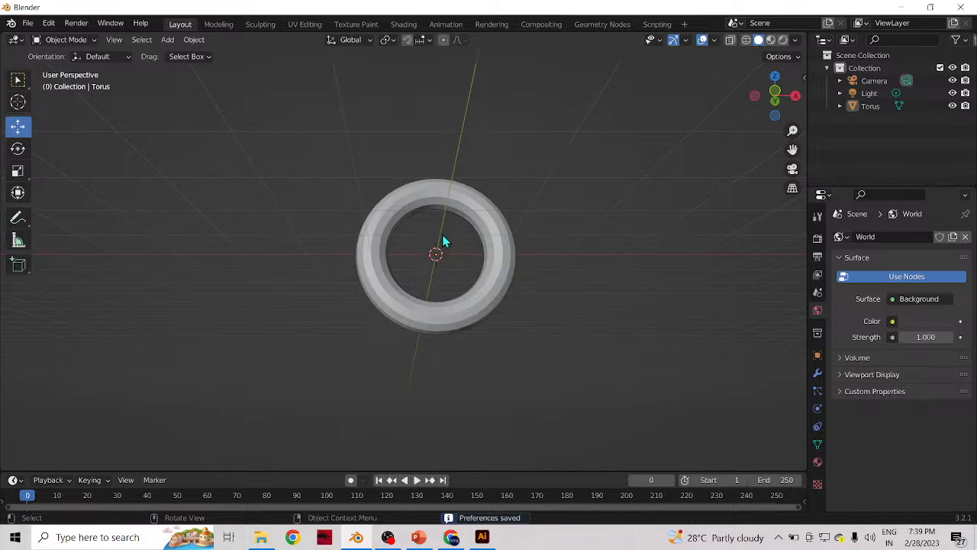
pyautogui.moveTo(436, 268); pyautogui.dragTo(474, 274, button='middle')
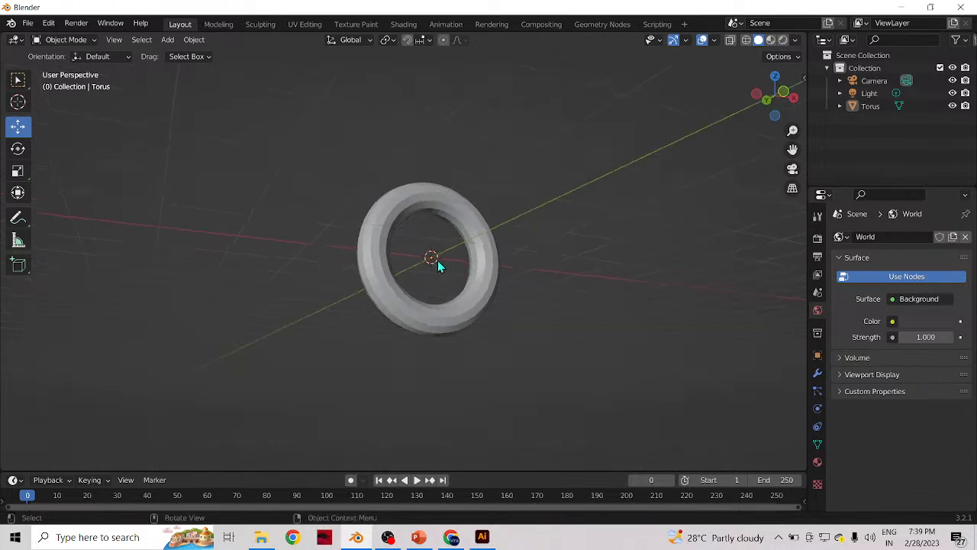
pyautogui.press('KP_3')
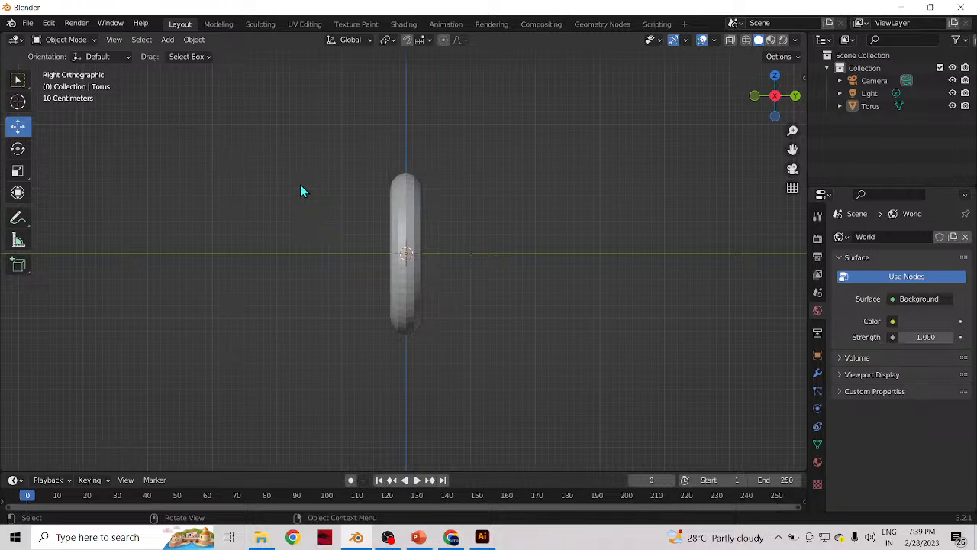
pyautogui.press('KP_4')
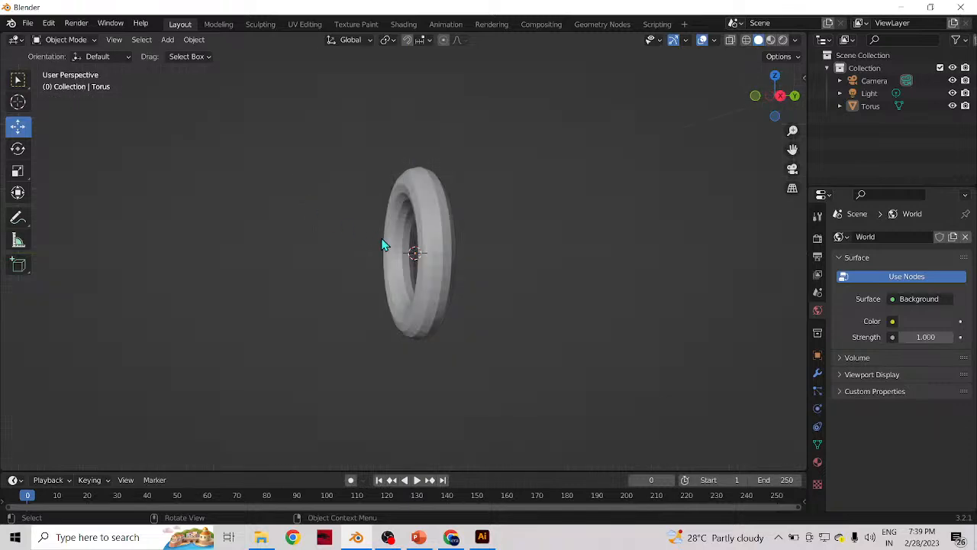
pyautogui.moveTo(454, 266); pyautogui.dragTo(429, 264, button='middle')
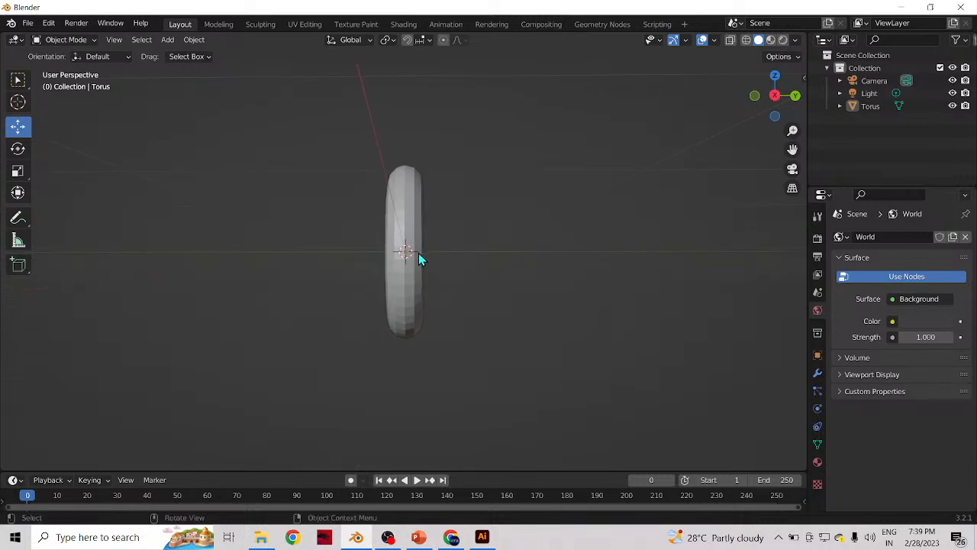
pyautogui.press('KP_5')
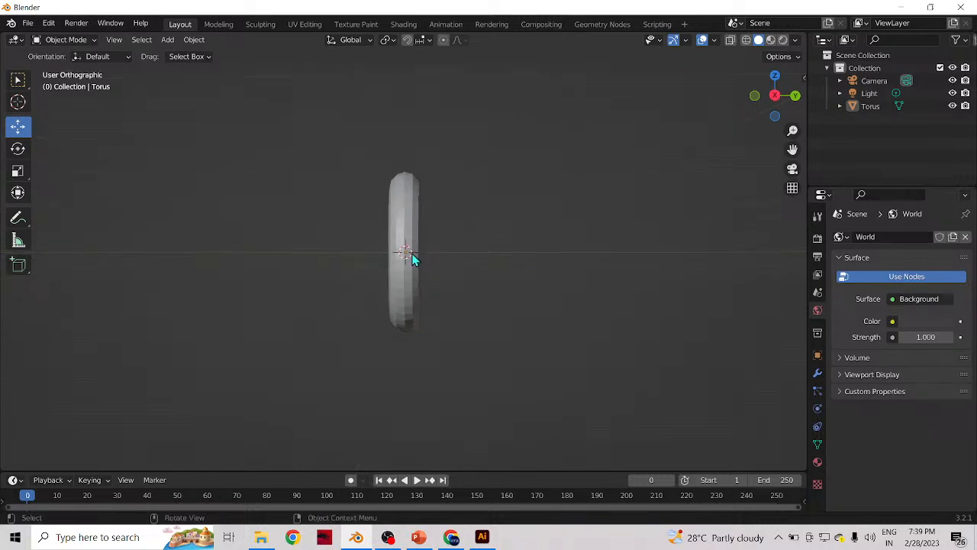
# - Compare the torus in top and right orthographic views with orbited, opposite-side and right perspective views, ending in the top view
pyautogui.moveTo(385, 241); pyautogui.dragTo(434, 274, button='middle')
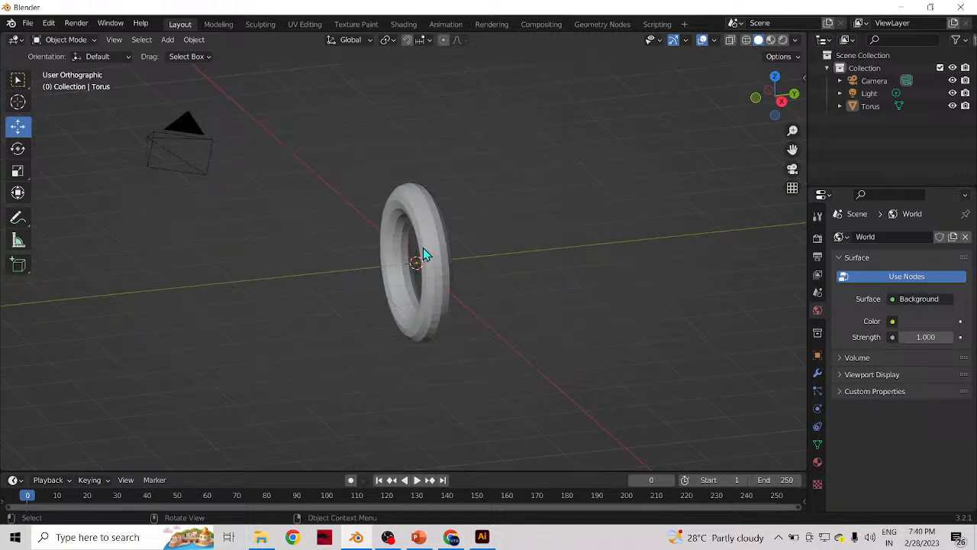
pyautogui.press('KP_7')
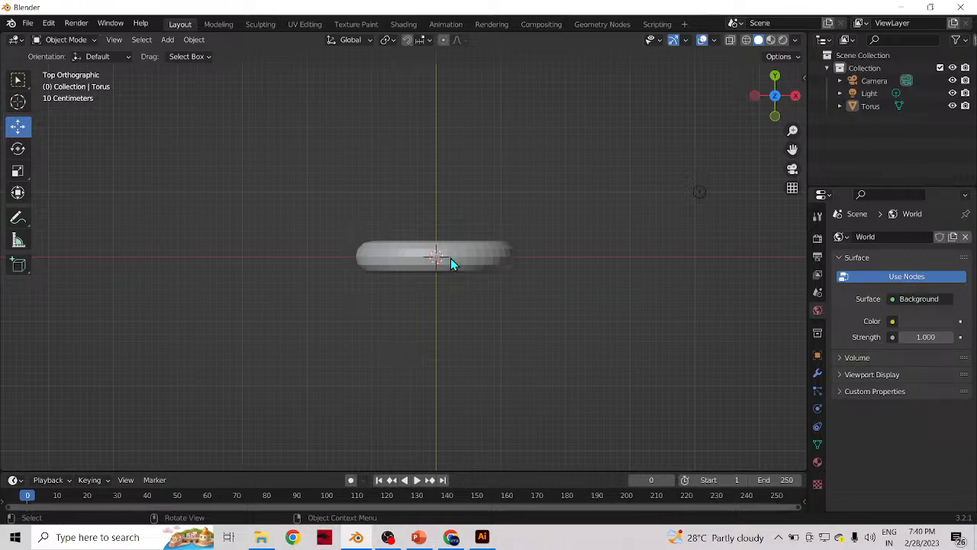
pyautogui.moveTo(451, 259); pyautogui.dragTo(510, 287, button='middle')
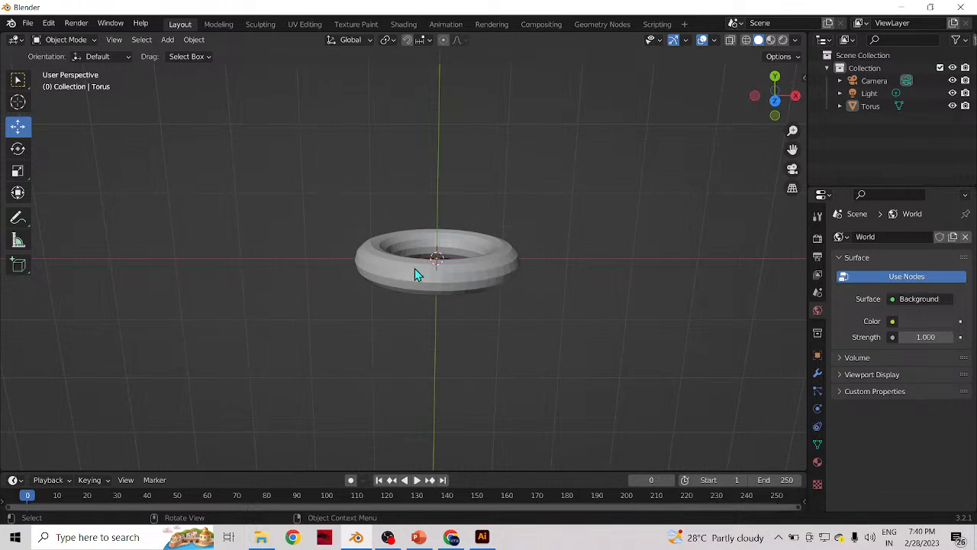
pyautogui.press('KP_9')
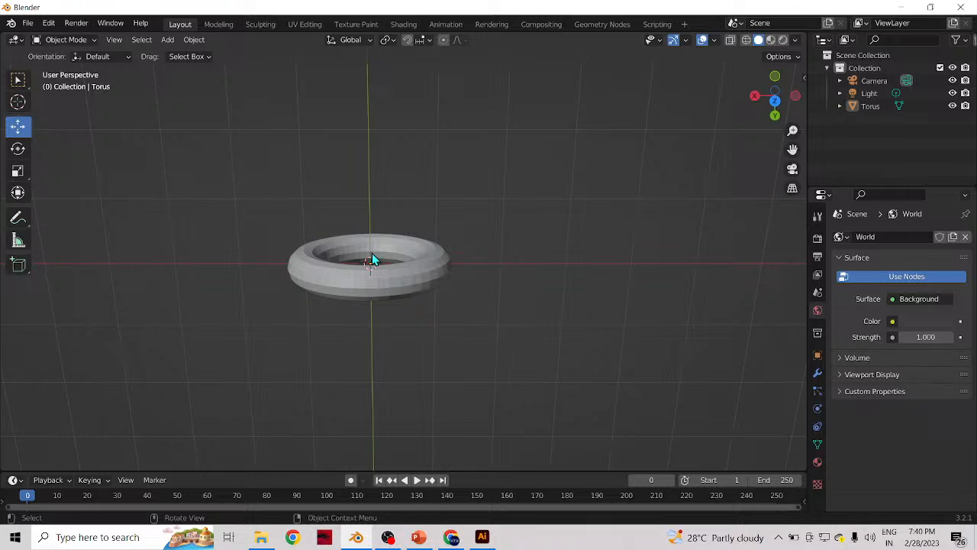
pyautogui.press('KP_5')
pyautogui.press('KP_7')
pyautogui.press('KP_3')
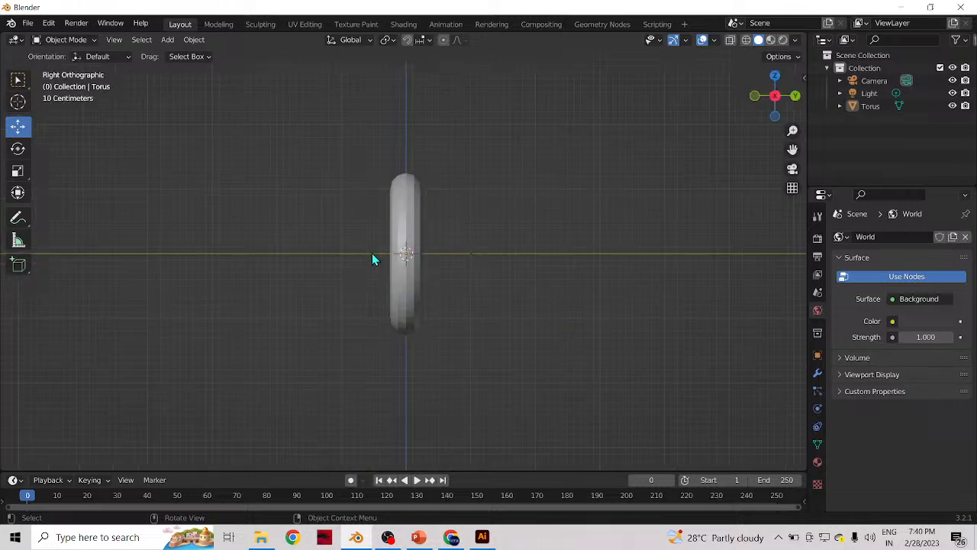
pyautogui.press('KP_5')
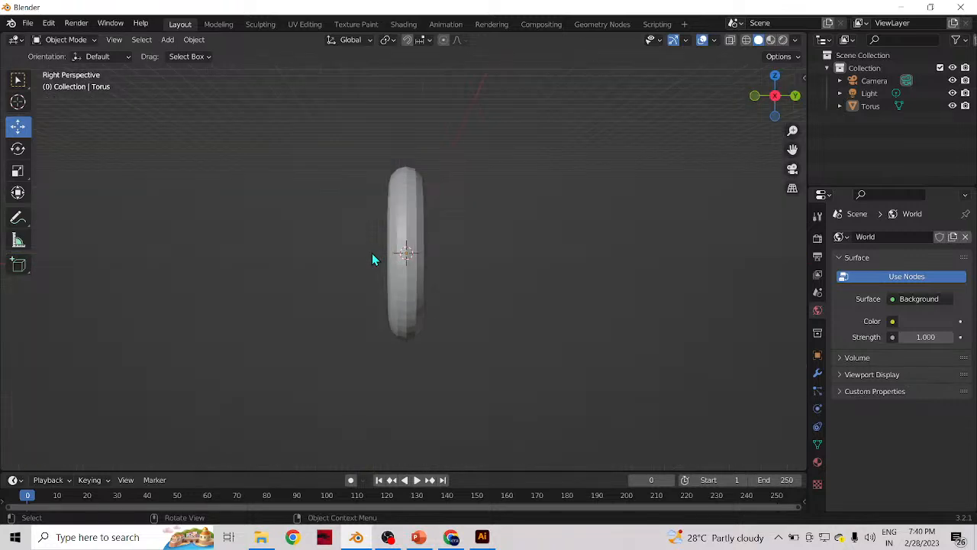
pyautogui.press('KP_7')
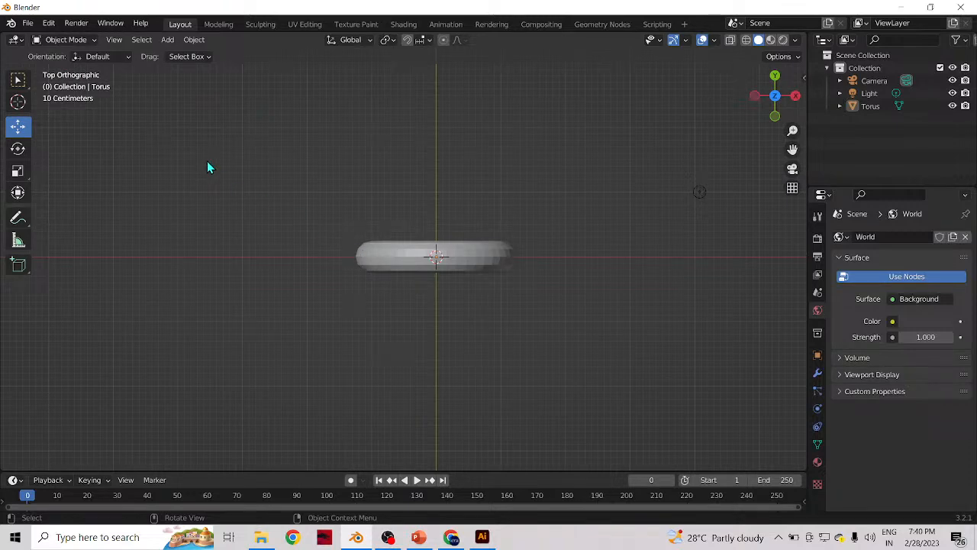
# - Examine the torus by stepping the view around it, switching projection, flipping to the opposite side and zooming out and in
pyautogui.press('KP_2')
pyautogui.press('KP_4')
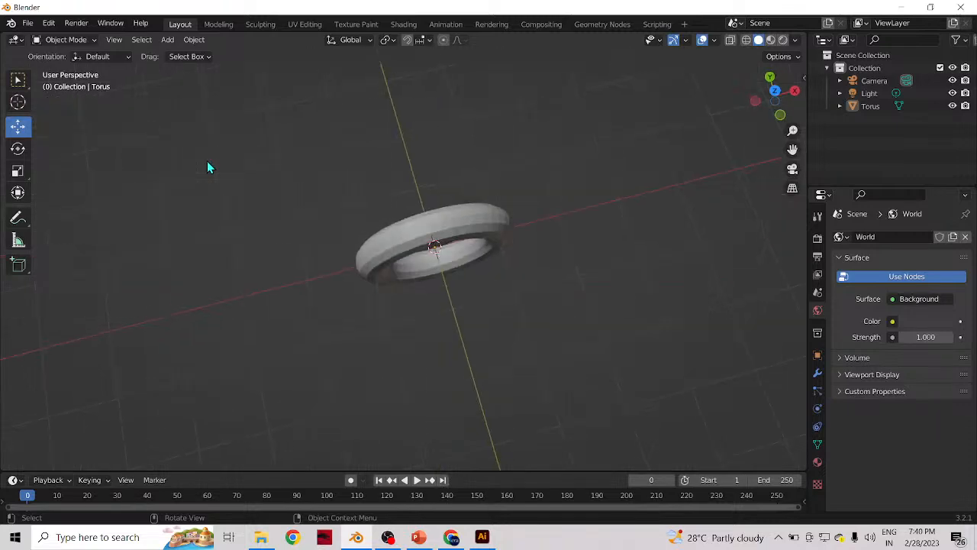
pyautogui.press('KP_5')
pyautogui.press('KP_6')
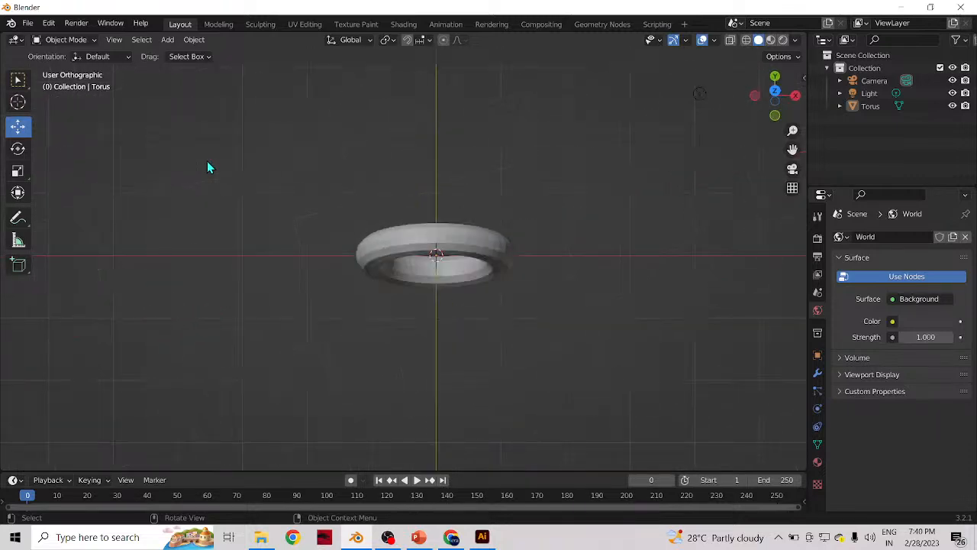
pyautogui.press('KP_8')
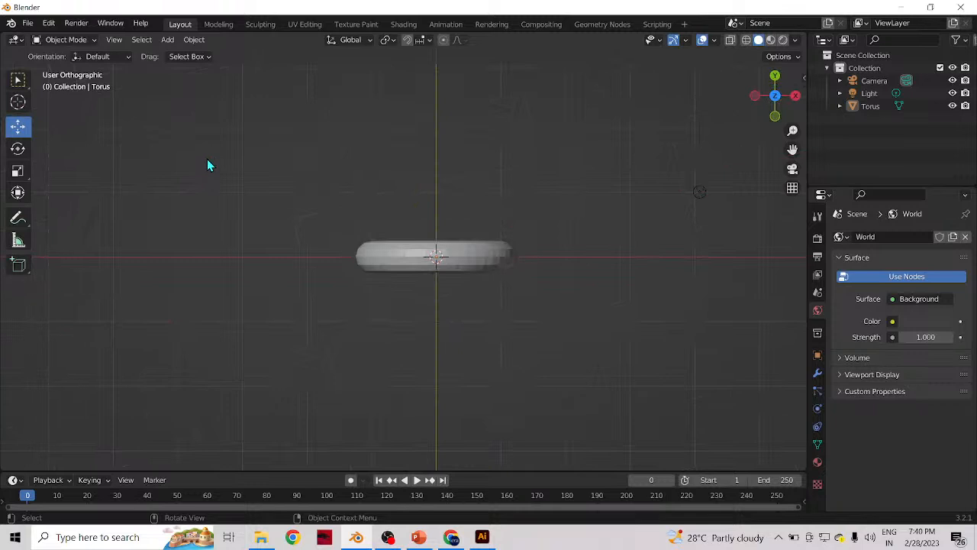
pyautogui.press('KP_9')
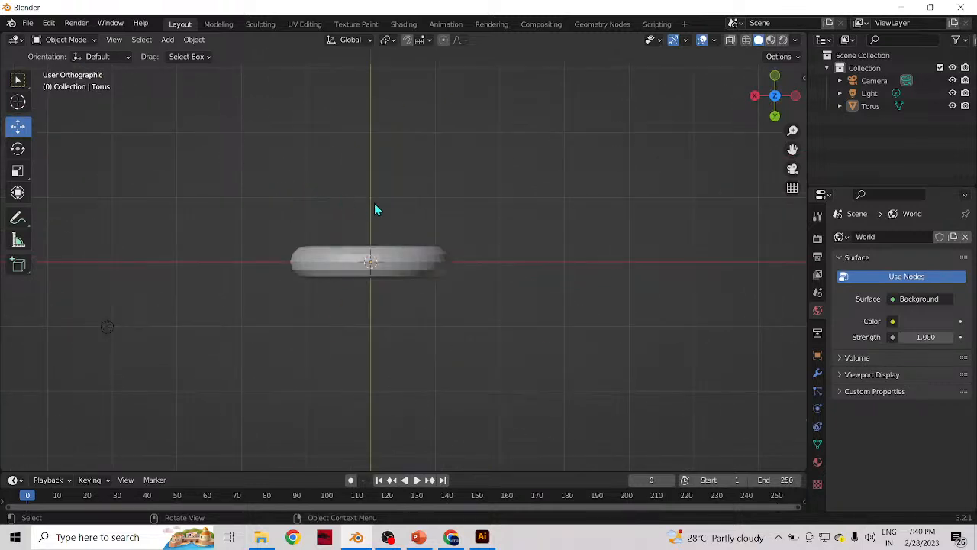
pyautogui.scroll(-5, 395, 212)
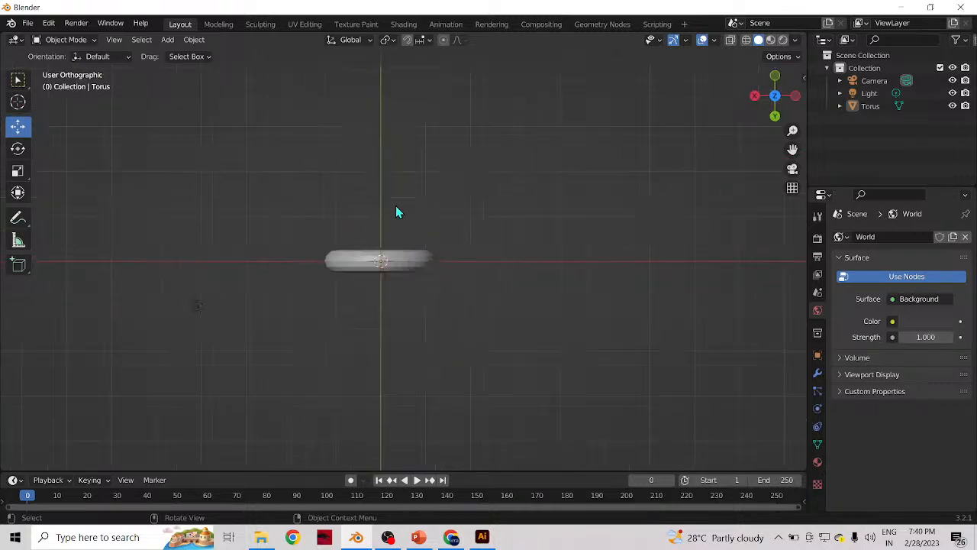
pyautogui.scroll(5, 364, 247)
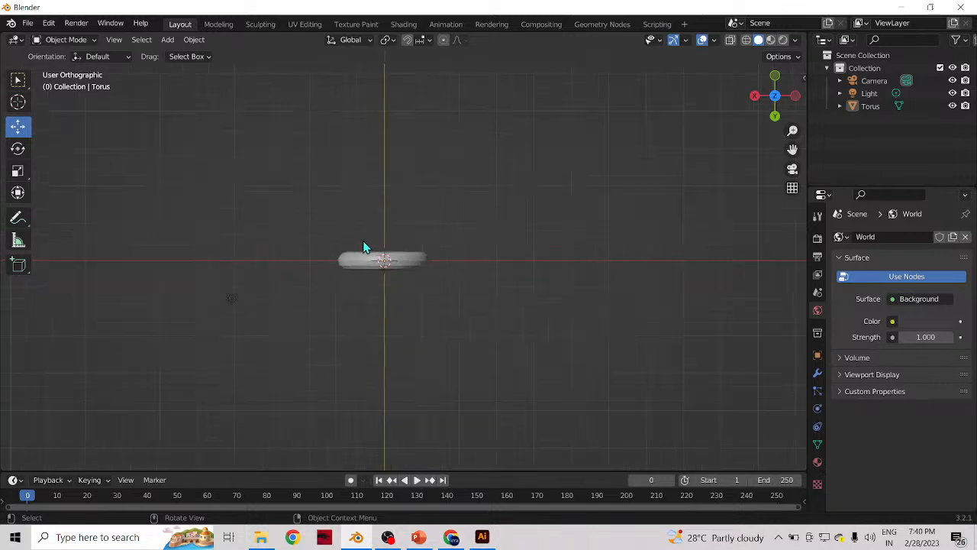
# - Orbit to an angled view of the torus, switch it to perspective and examine it with incremental rotation and zoom
pyautogui.moveTo(293, 269); pyautogui.dragTo(340, 216, button='middle')
pyautogui.press('KP_2')
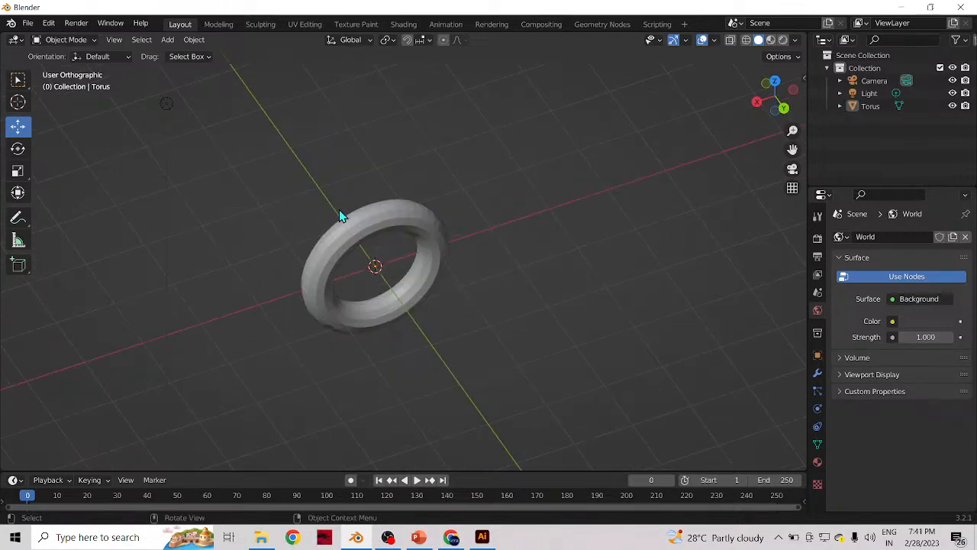
pyautogui.press('KP_5')
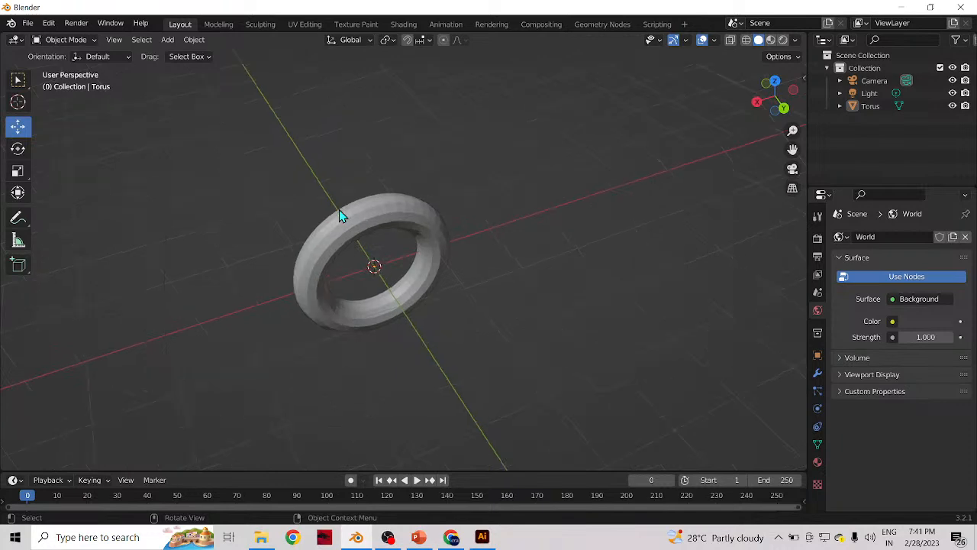
pyautogui.press('KP_6')
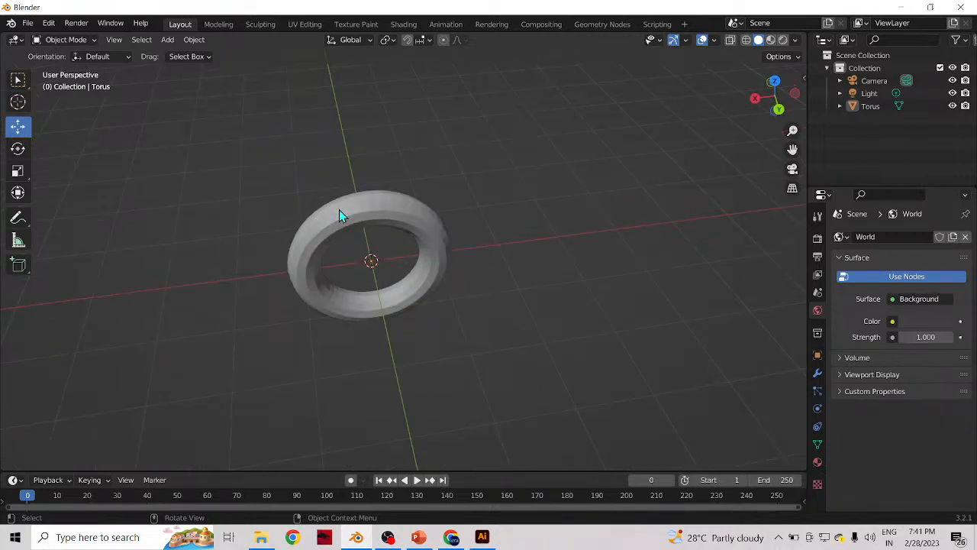
pyautogui.press('KP_8')
pyautogui.press('KP_6')
pyautogui.press('KP_Subtract')
pyautogui.press('KP_Add')
# - Inspect the torus in the front, right and top orthographic views in turn
pyautogui.press('KP_1')
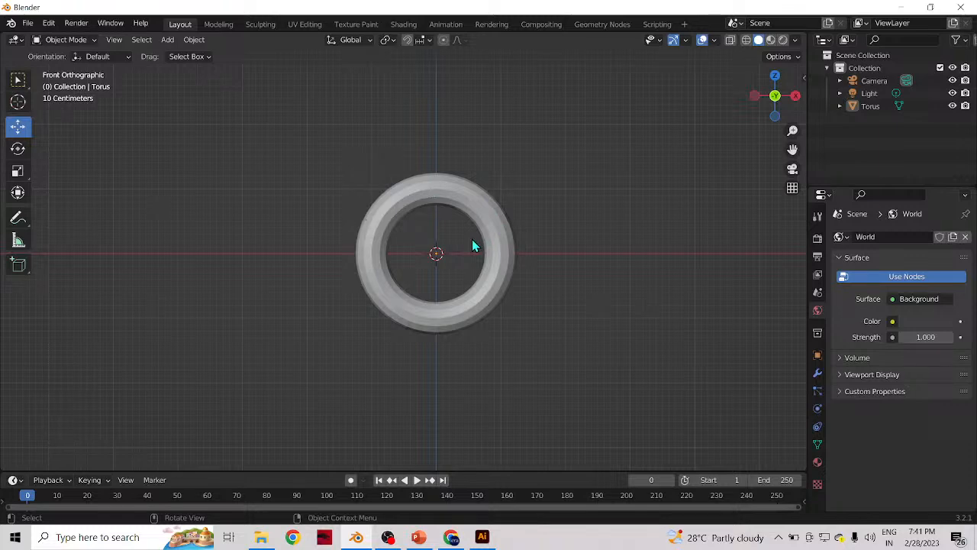
pyautogui.press('KP_3')
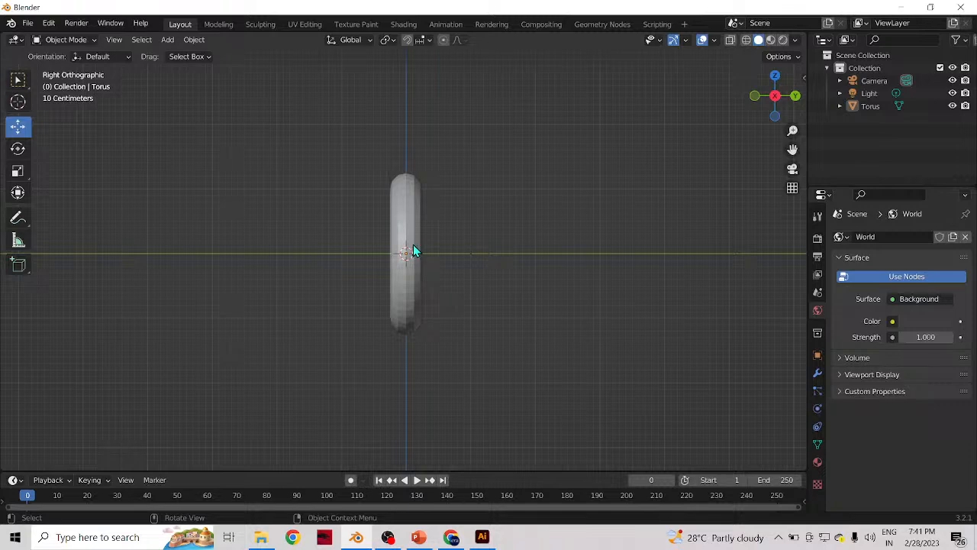
pyautogui.press('KP_7')
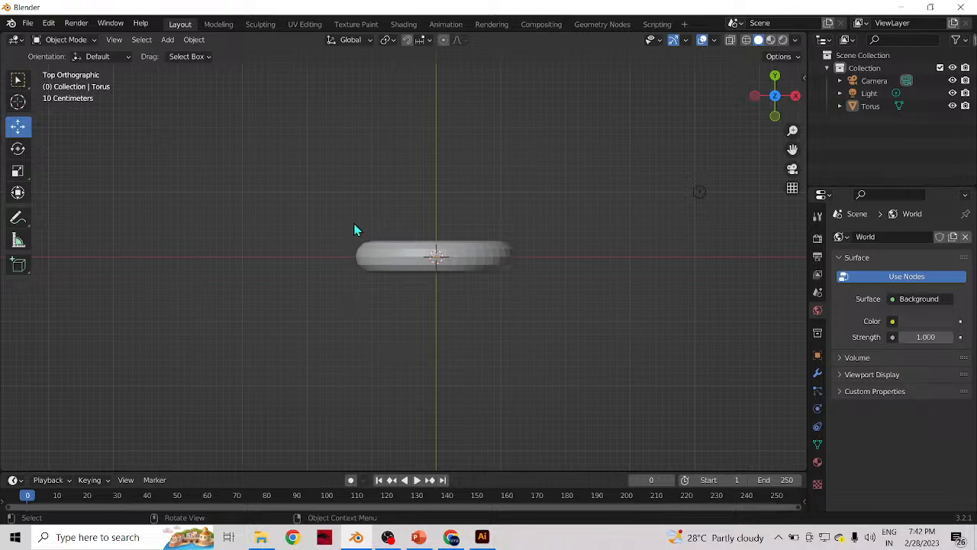
# - Delete the torus from the scene
pyautogui.click(409, 258)
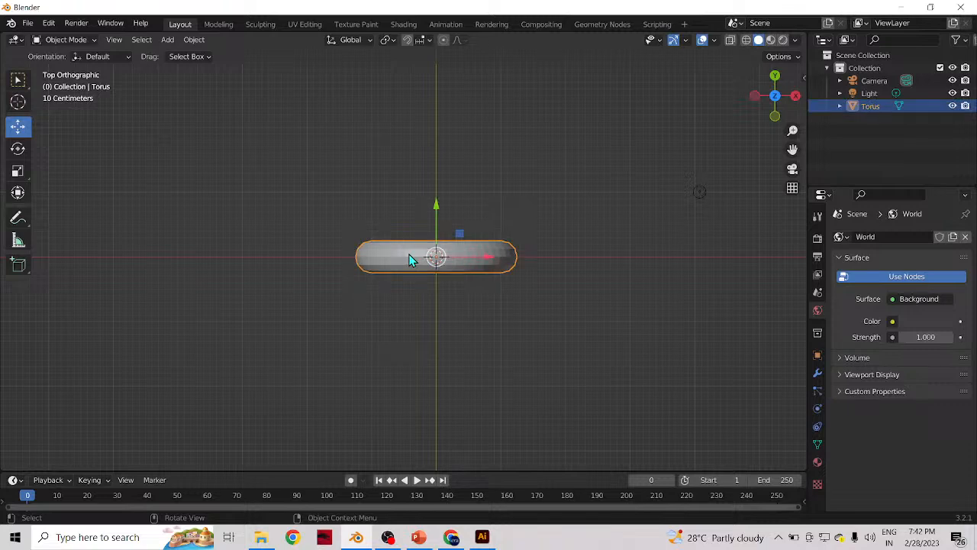
pyautogui.press('x')
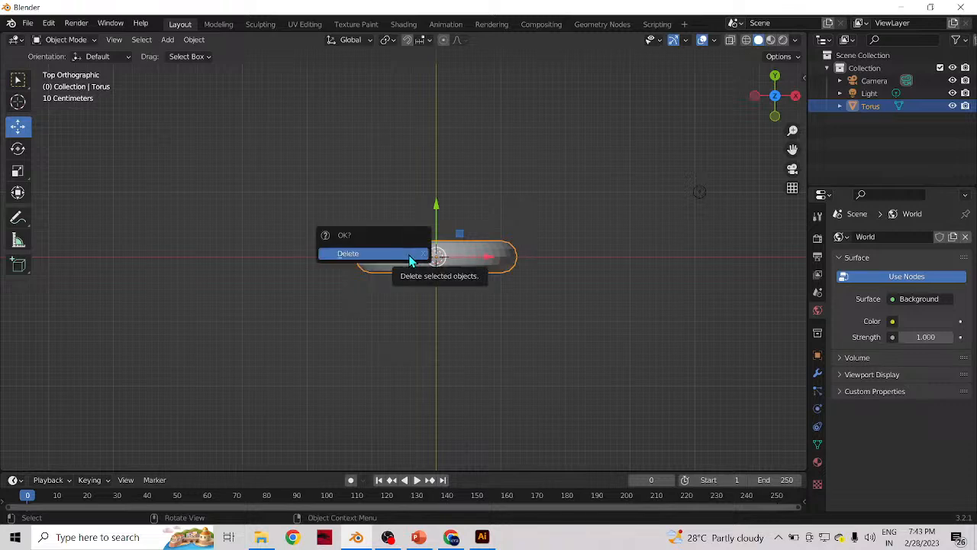
pyautogui.click(409, 258)
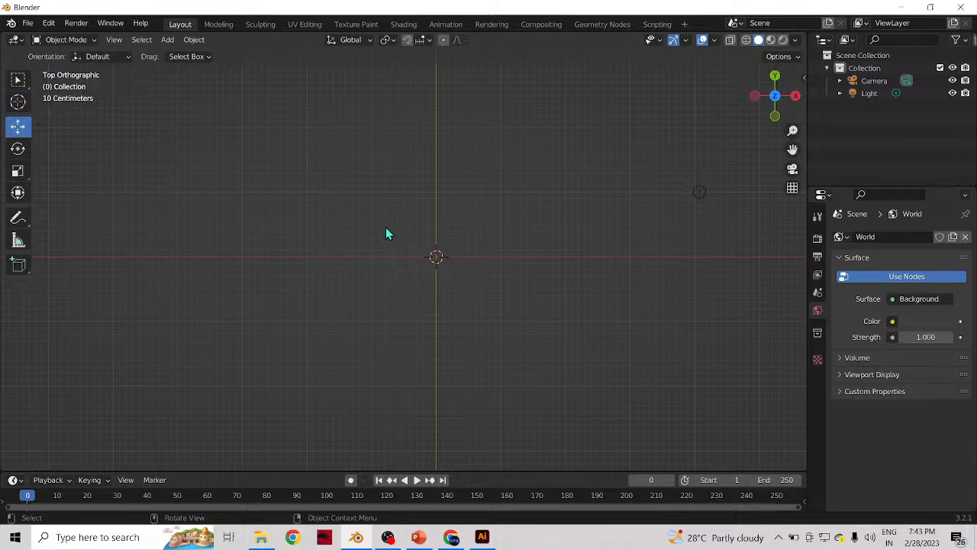
# - Add a 2 m cube mesh at the world origin
pyautogui.hotkey('shift', 'a')
pyautogui.moveTo(440, 260)
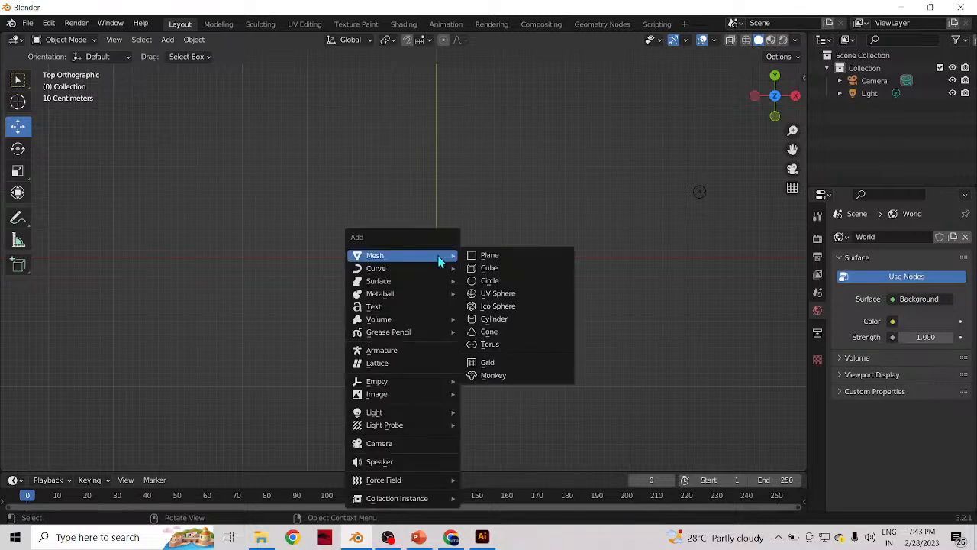
pyautogui.click(483, 269)
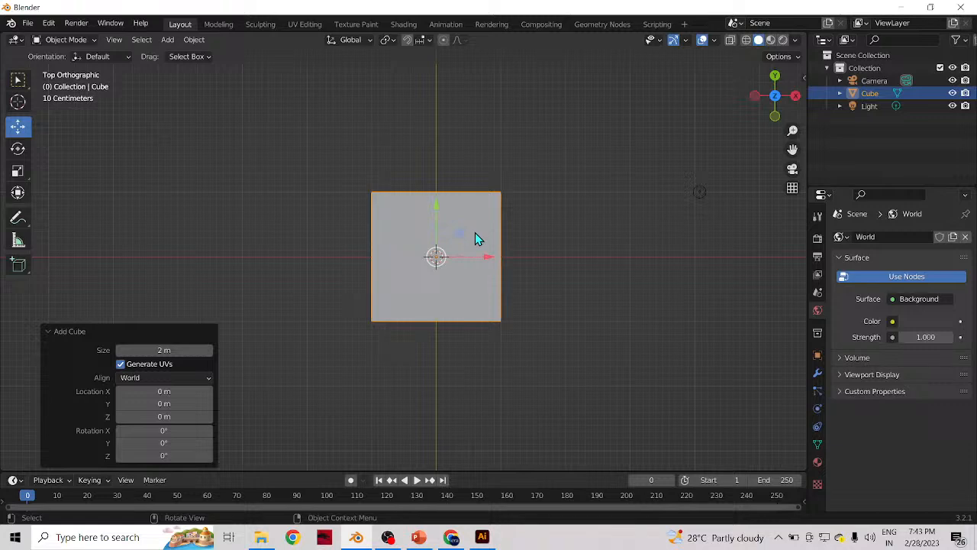
pyautogui.press('r')
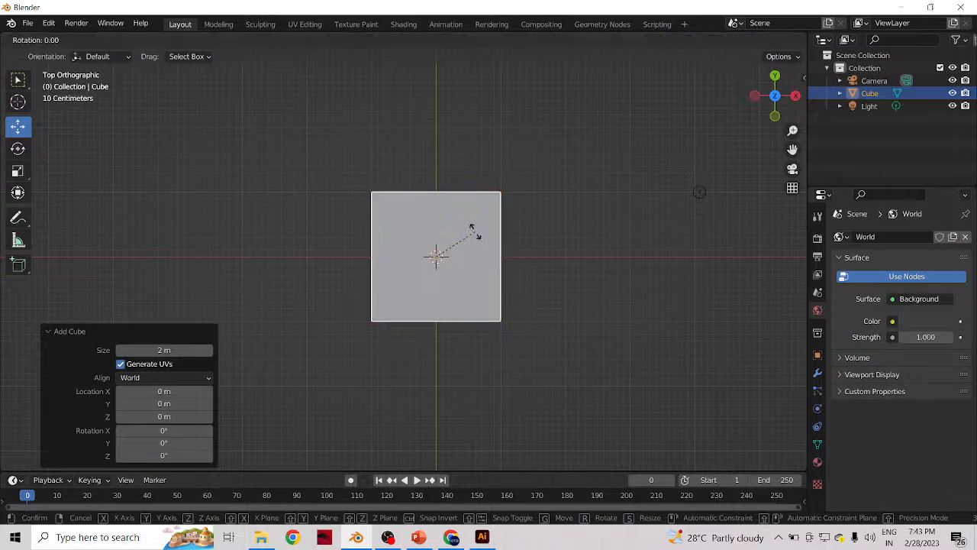
pyautogui.press('Escape')
pyautogui.press('s')
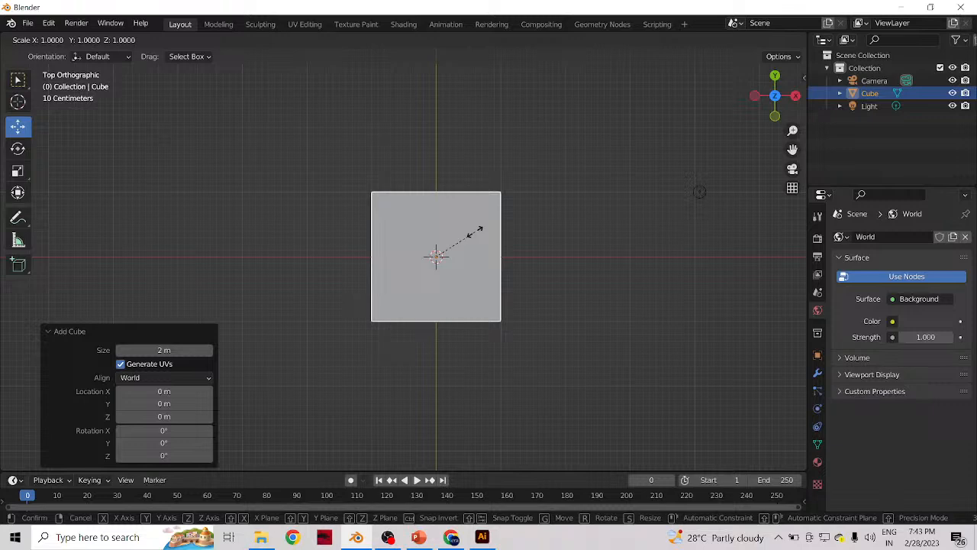
pyautogui.press('Escape')
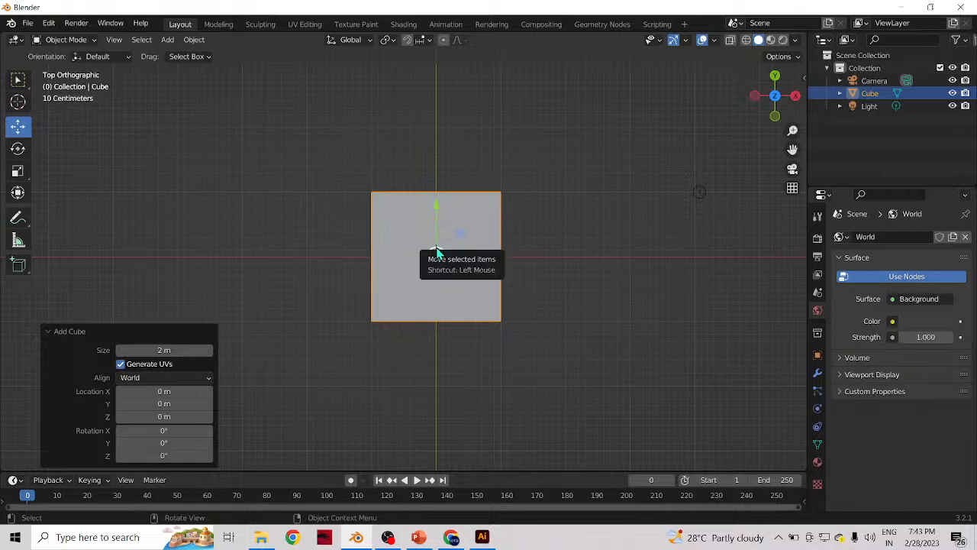
# - Scale the cube by about 2.16 along the X axis and about 1.26 along the Y axis
pyautogui.press('s')
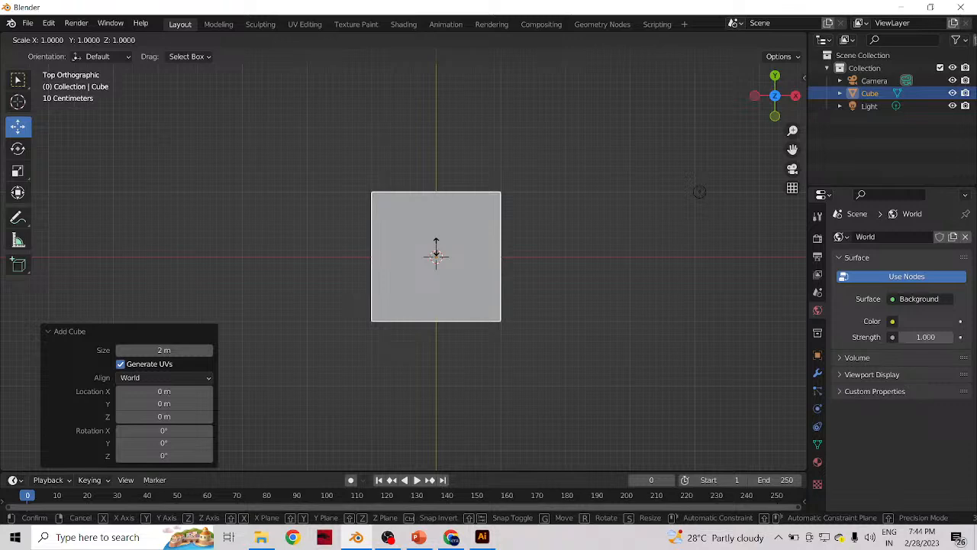
pyautogui.press('x')
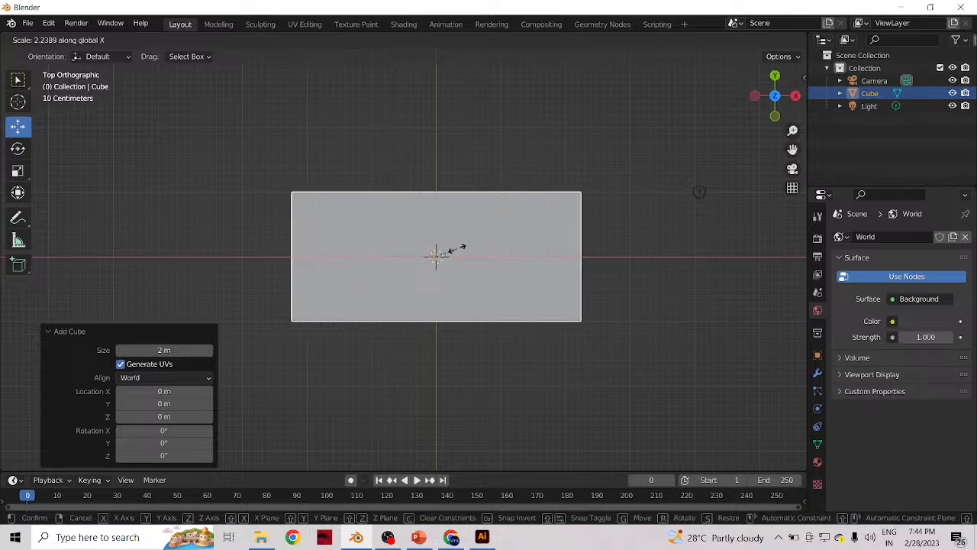
pyautogui.click(456, 248)
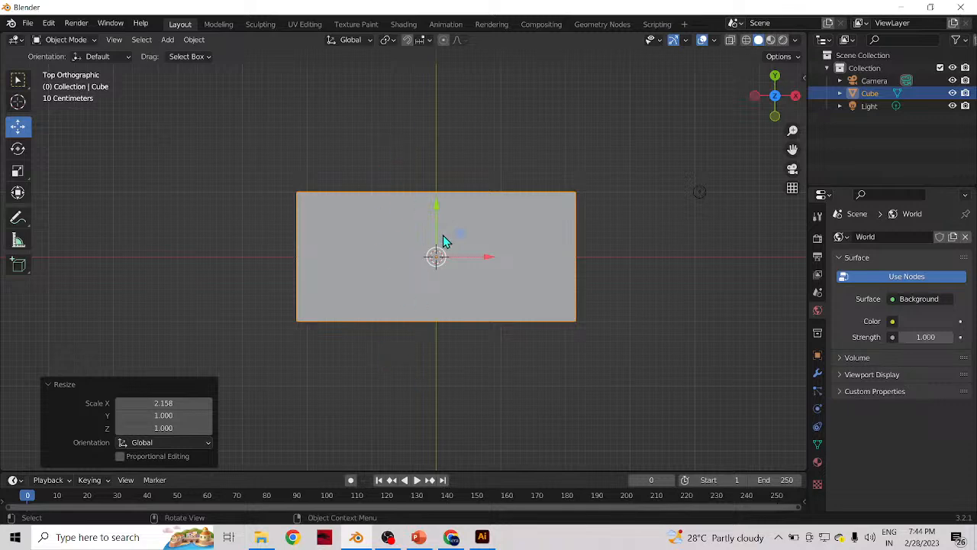
pyautogui.press('s')
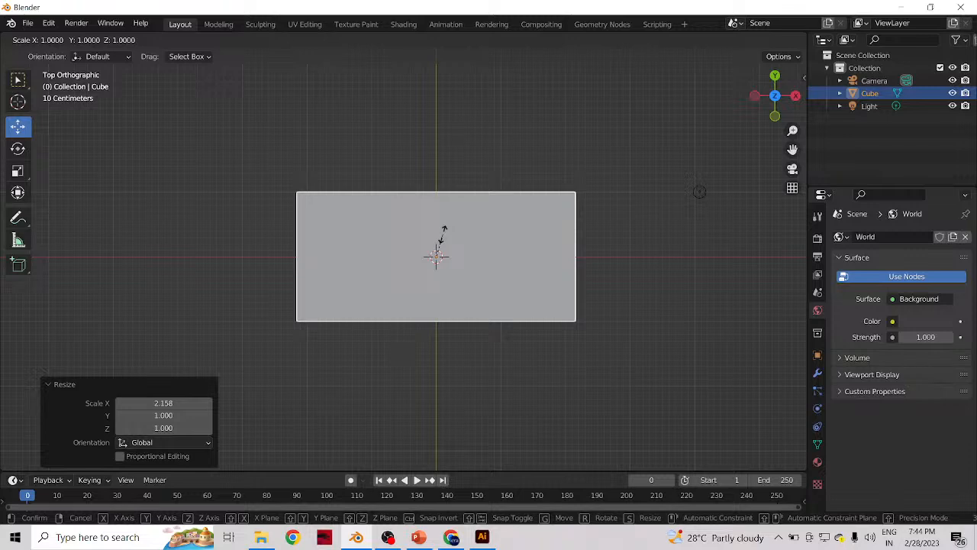
pyautogui.press('y')
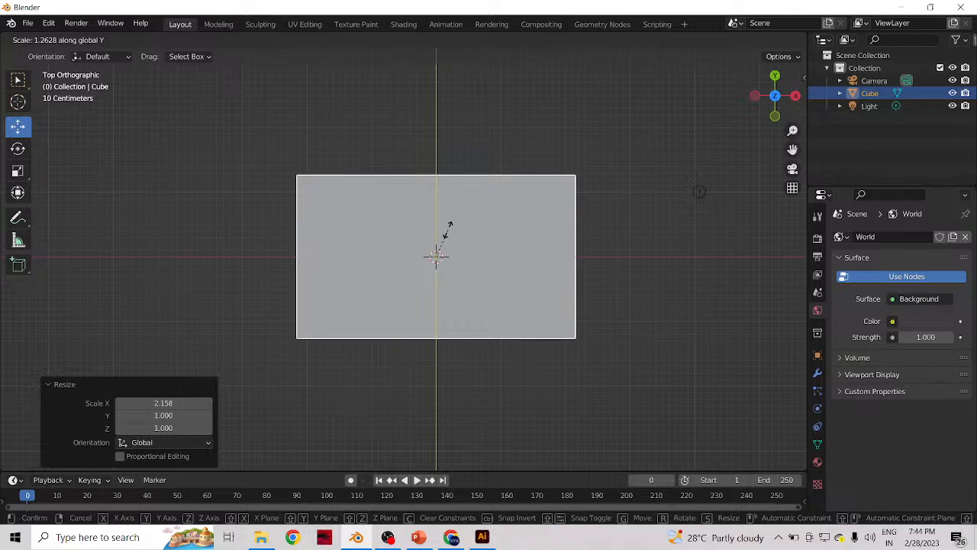
pyautogui.click(449, 231)
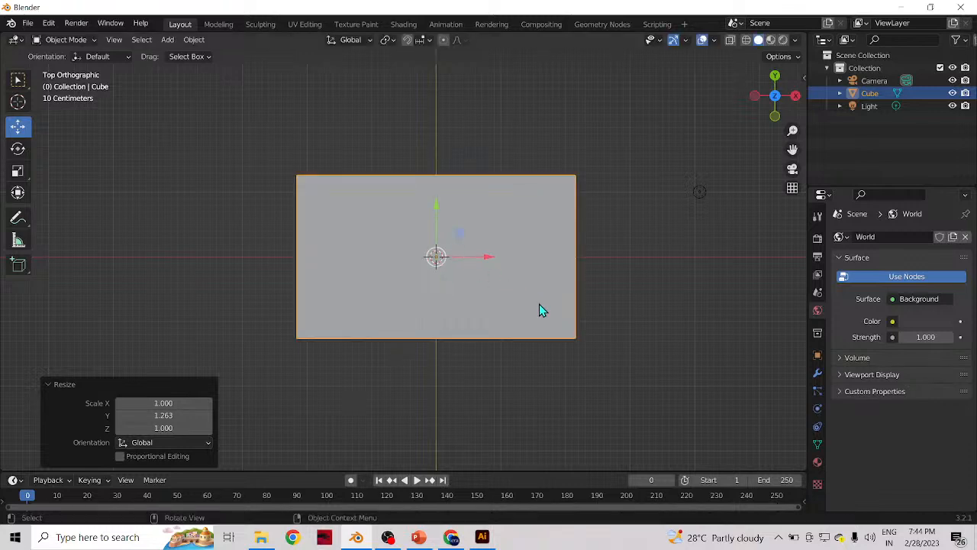
# - Flatten the box into a thin slab in the right orthographic view, scaling it by about 0.09 along the Z axis
pyautogui.moveTo(540, 308); pyautogui.dragTo(431, 222, button='middle')
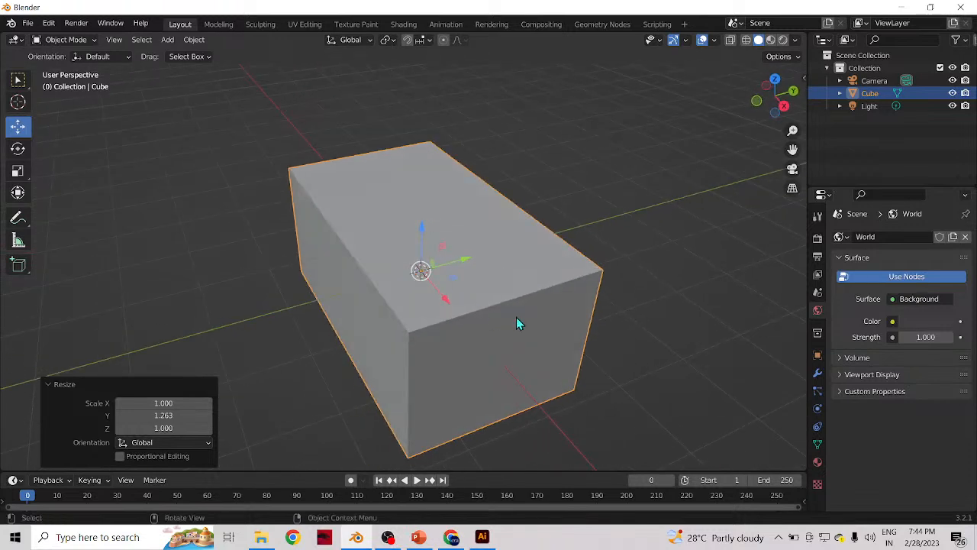
pyautogui.press('KP_3')
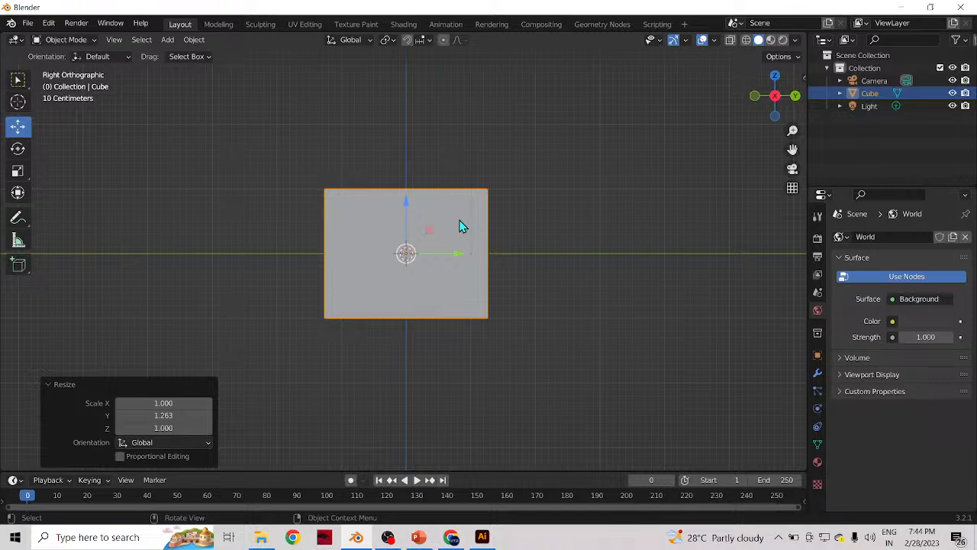
pyautogui.press('s')
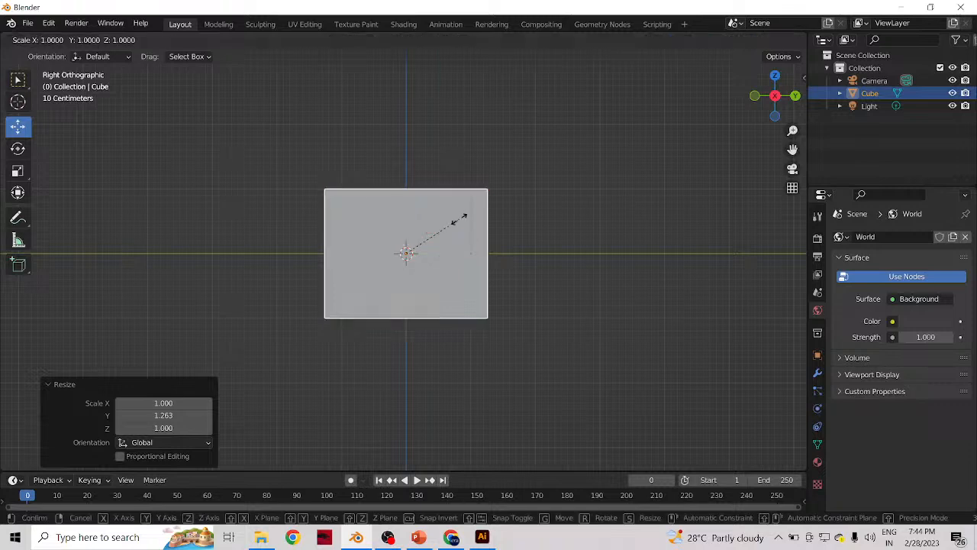
pyautogui.press('z')
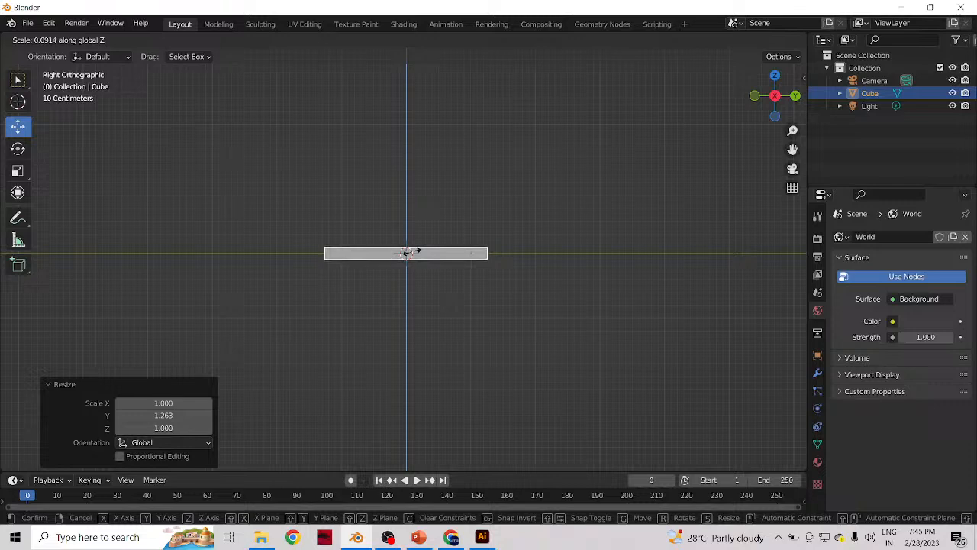
pyautogui.click(410, 252)
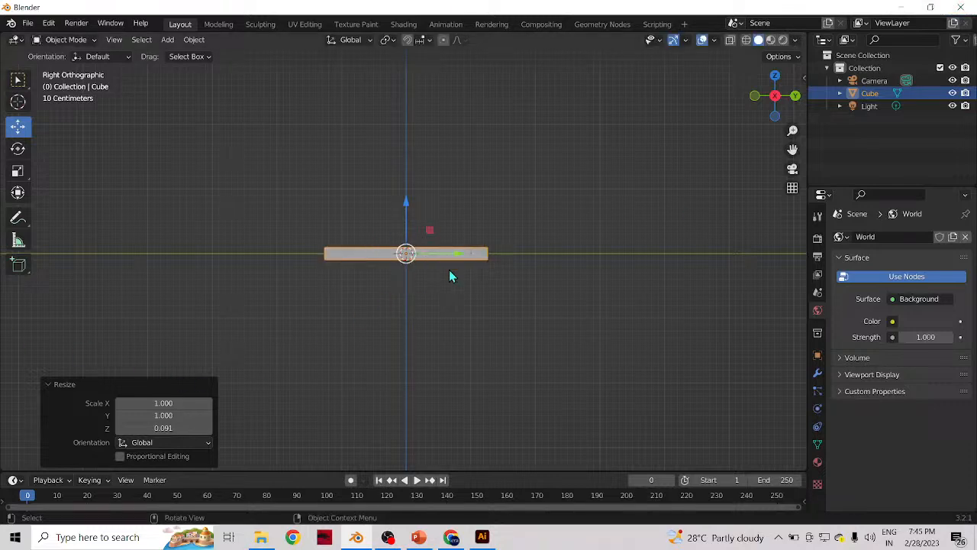
# - Move the flattened cube about 2.12 m up along the global Z axis
pyautogui.scroll(1, 375, 290)
pyautogui.scroll(-2, 381, 287)
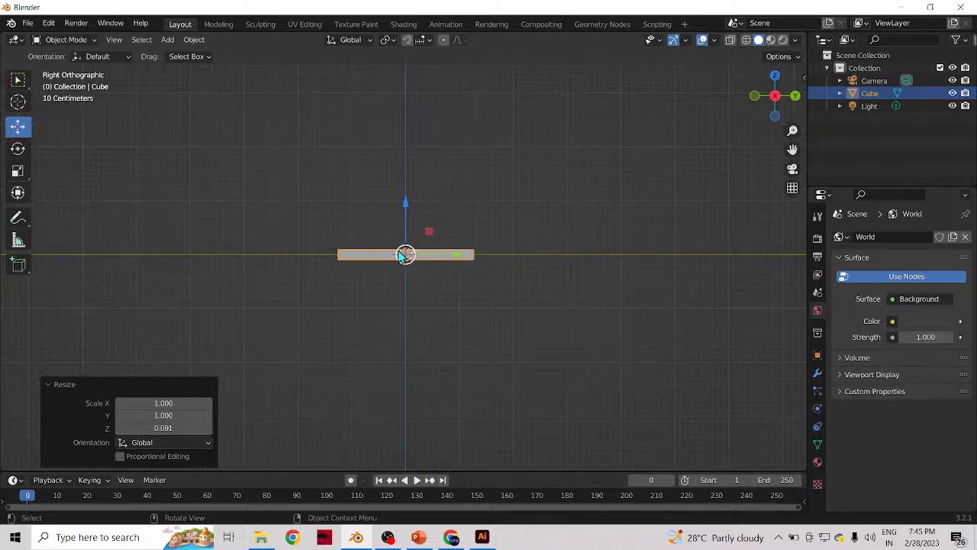
pyautogui.scroll(1, 405, 258)
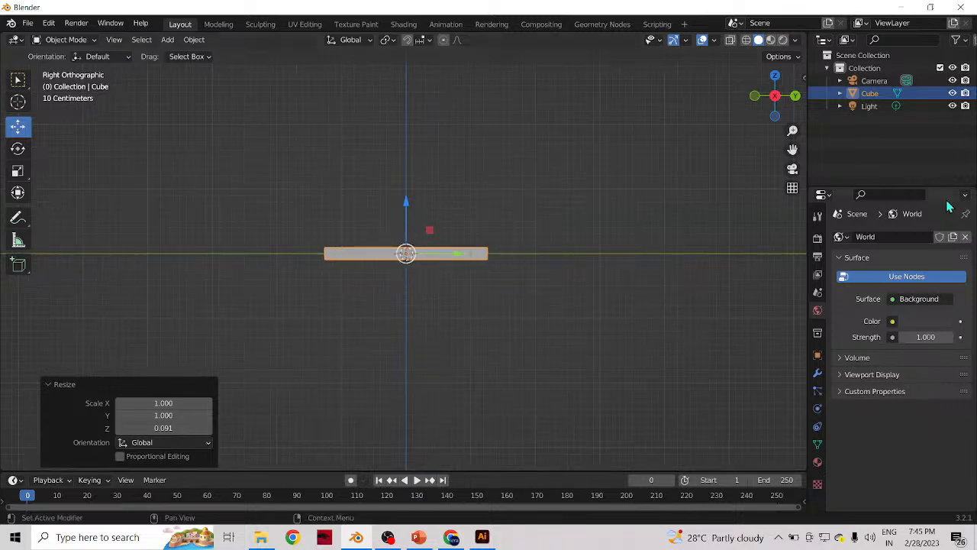
pyautogui.moveTo(792, 149); pyautogui.dragTo(801, 233)
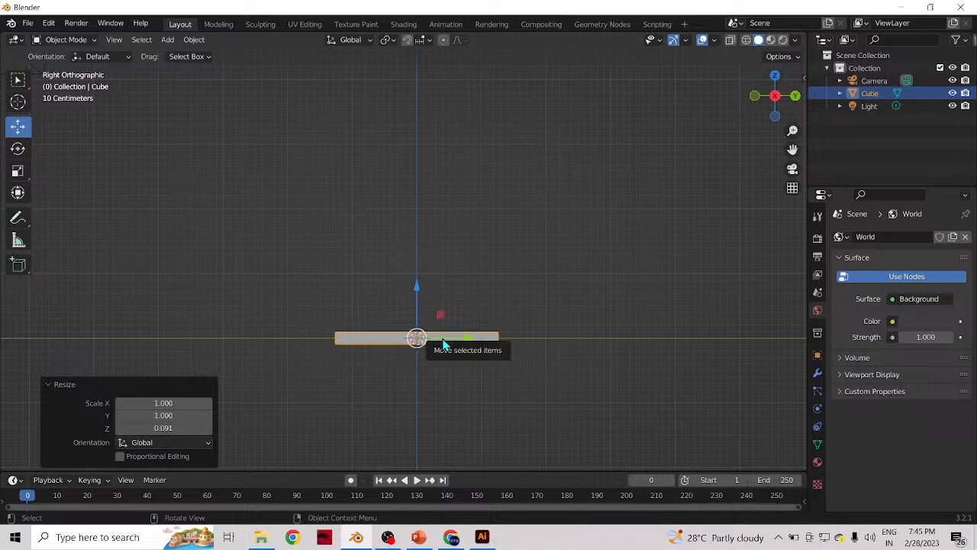
pyautogui.press('g')
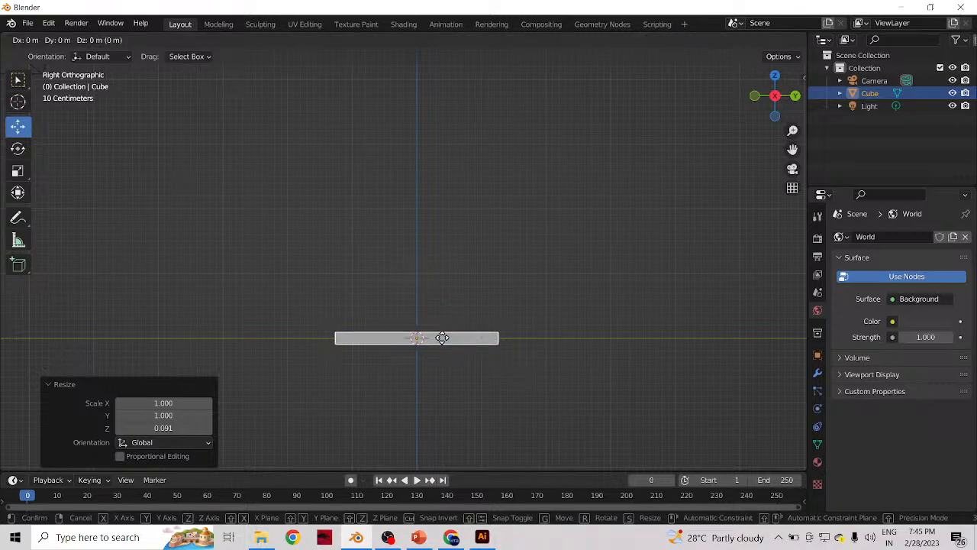
pyautogui.press('z')
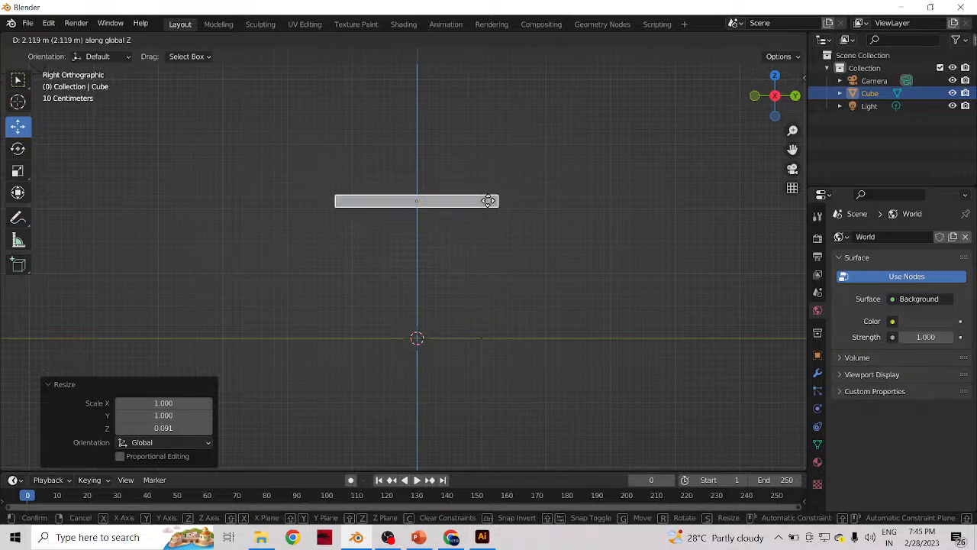
pyautogui.click(488, 201)
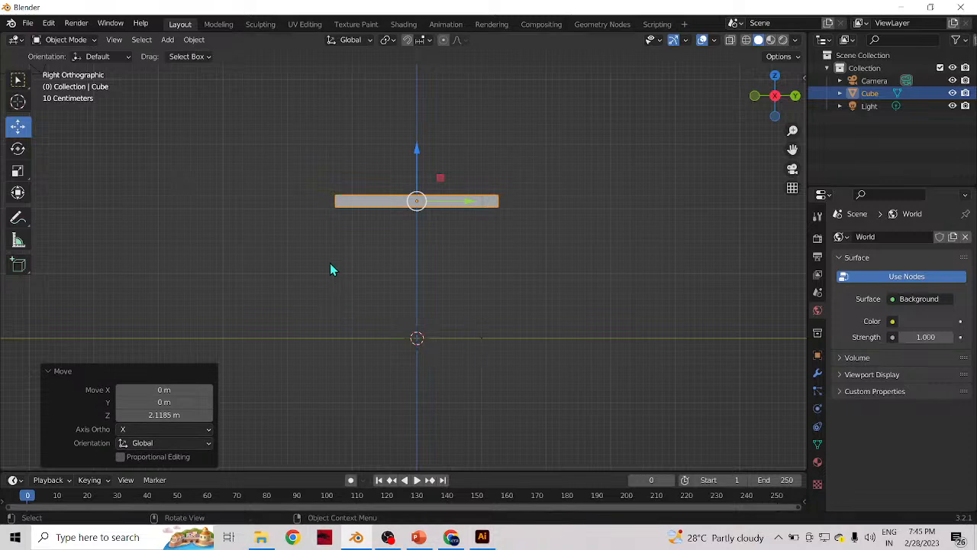
# - Examine the raised slab in the front, top and right orthographic views
pyautogui.press('KP_1')
pyautogui.click(569, 319)
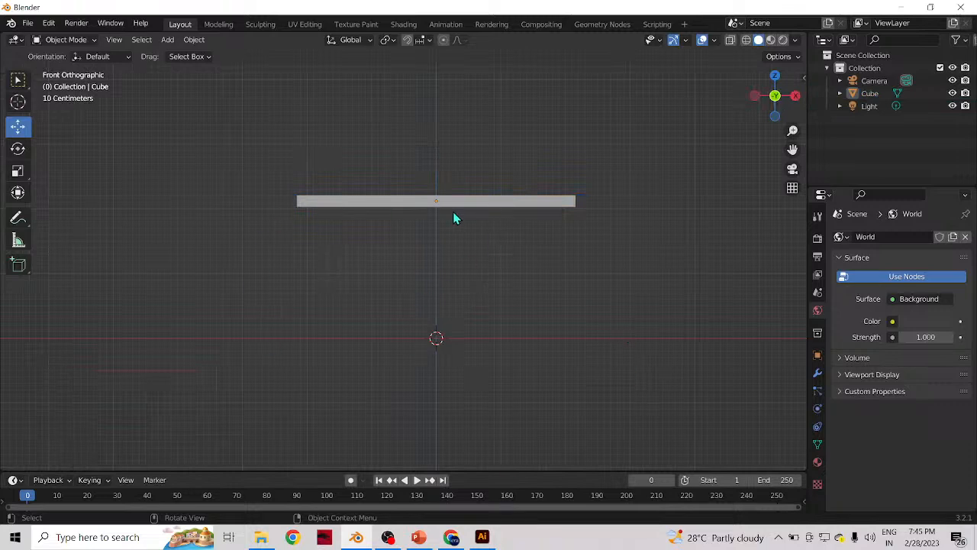
pyautogui.click(481, 205)
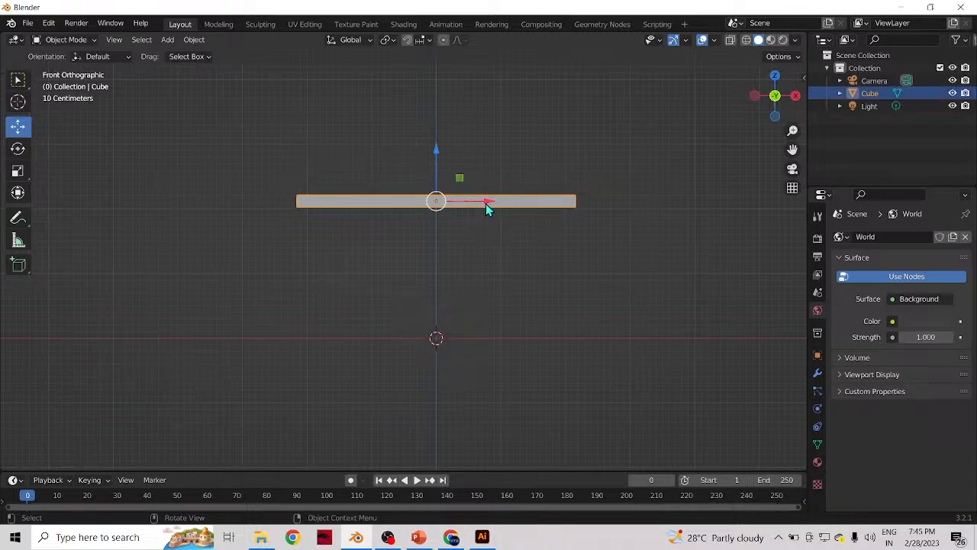
pyautogui.press('KP_7')
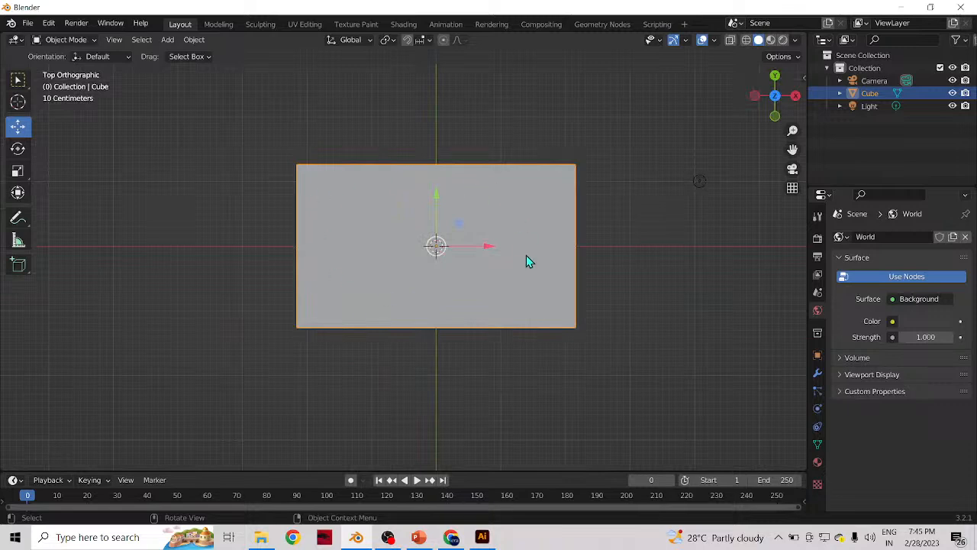
pyautogui.press('KP_3')
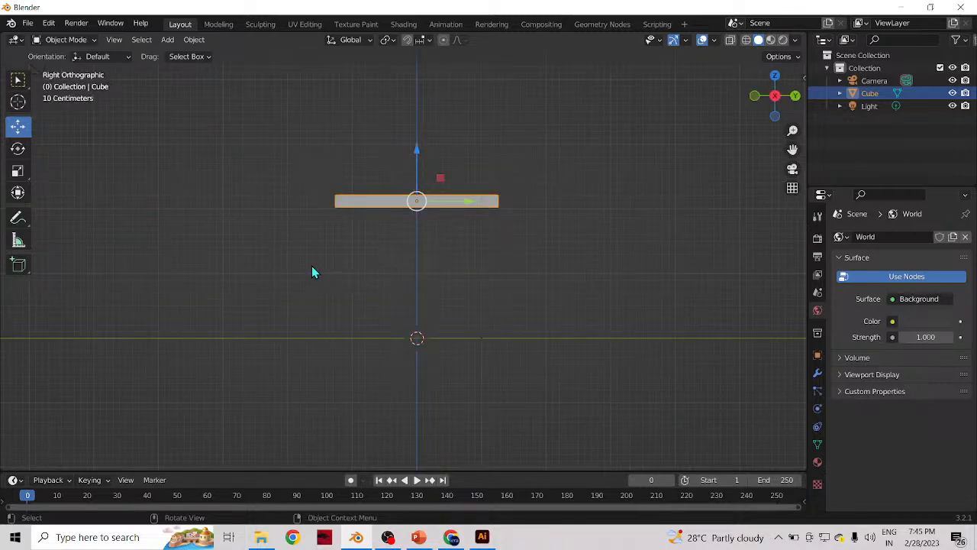
pyautogui.scroll(2, 312, 224)
pyautogui.scroll(-1, 312, 223)
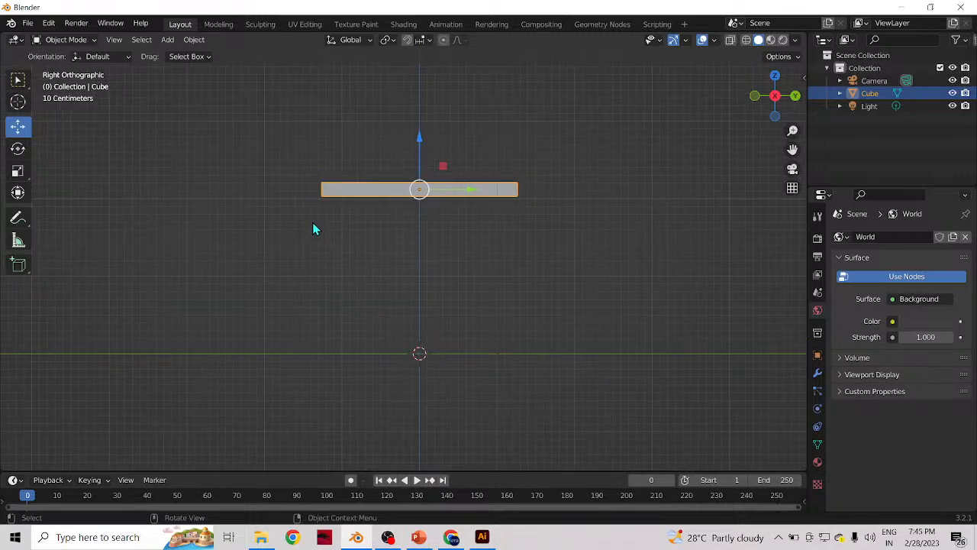
# - Deselect the slab and add a 2 m cube mesh at the world origin
pyautogui.click(439, 262)
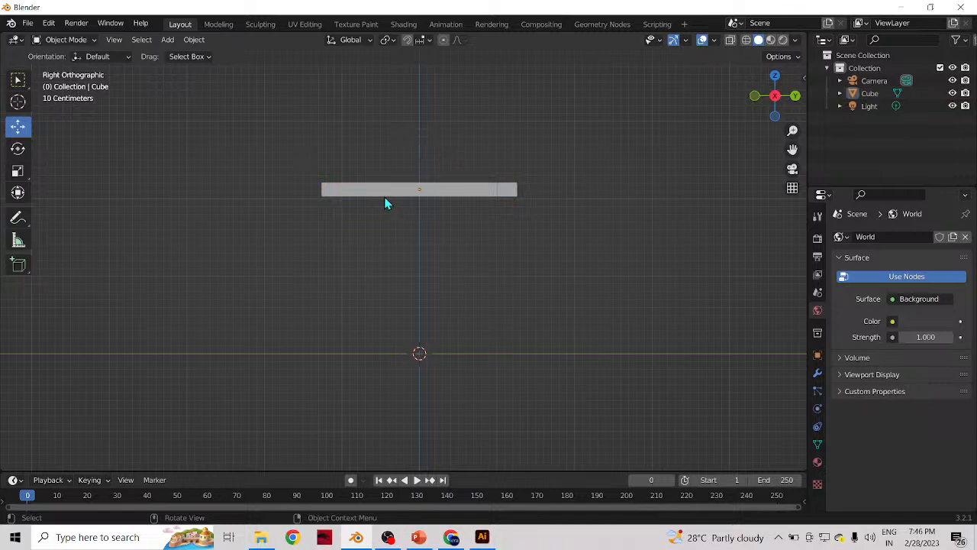
pyautogui.click(384, 194)
pyautogui.click(426, 278)
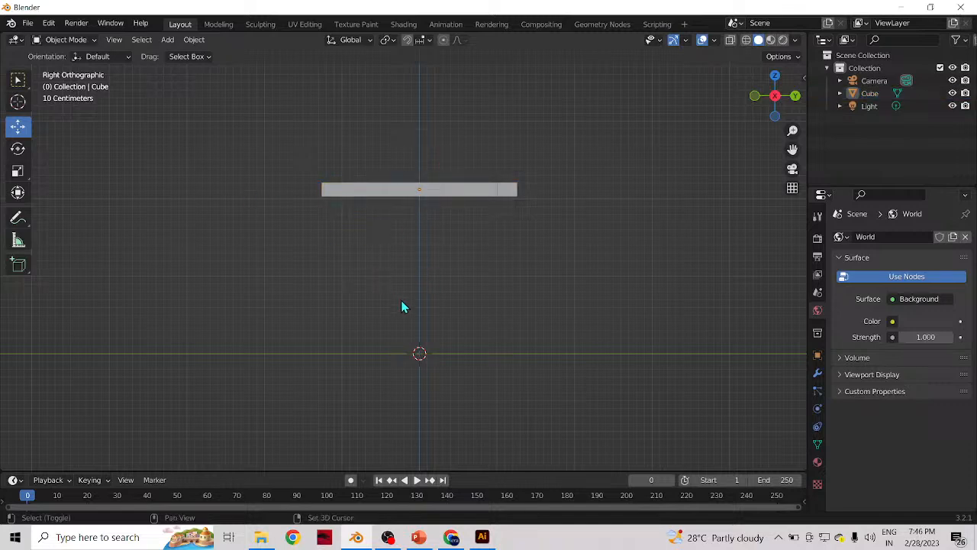
pyautogui.hotkey('shift', 'a')
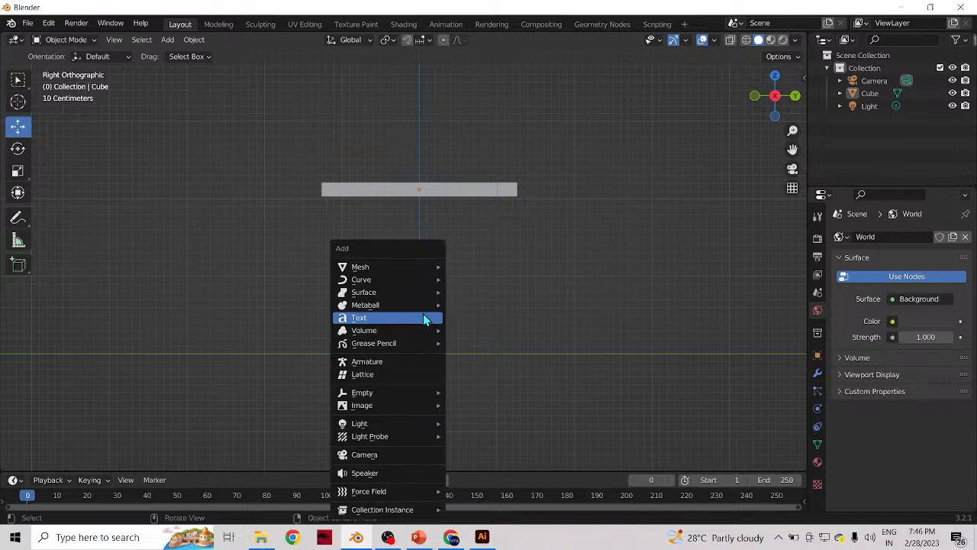
pyautogui.moveTo(416, 273)
pyautogui.click(474, 280)
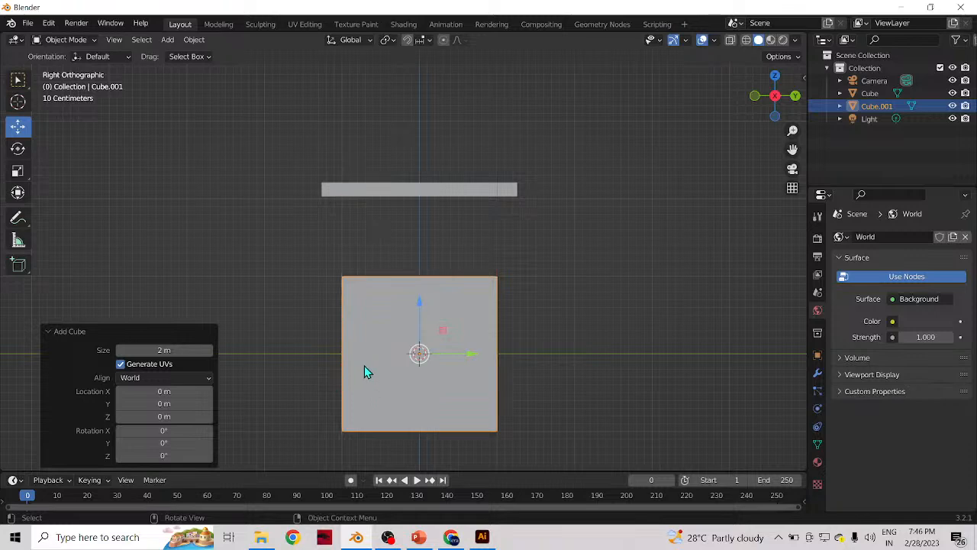
# - Scale the new cube by about -0.06 along the global Y axis to form a thin upright panel
pyautogui.press('s')
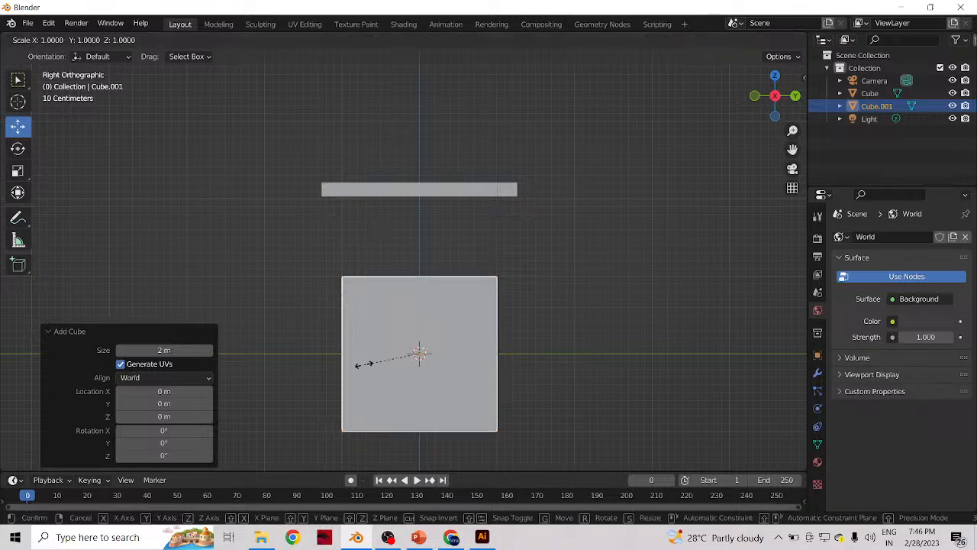
pyautogui.press('y')
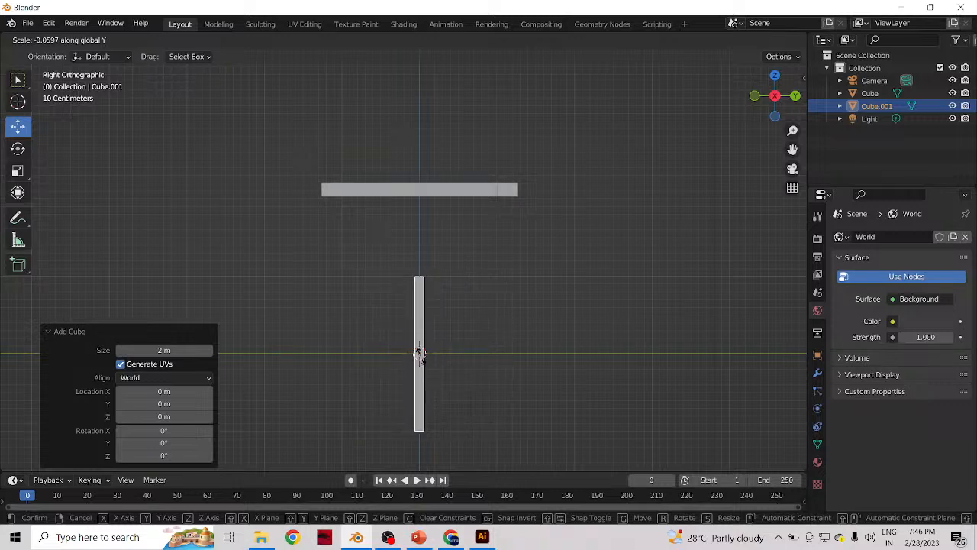
pyautogui.click(419, 355)
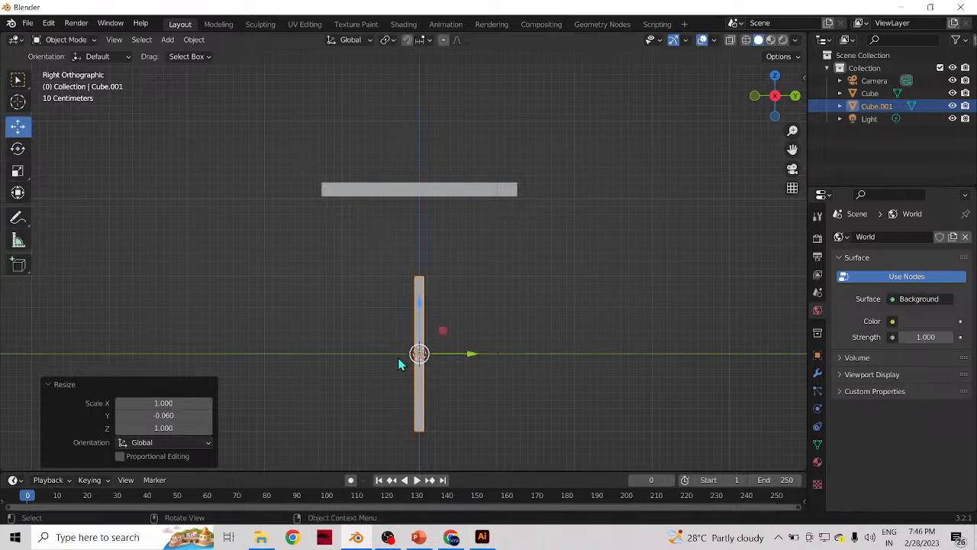
# - Check the panel from the front and top, and in the right view scale it by about 1.334 along global Z
pyautogui.press('KP_1')
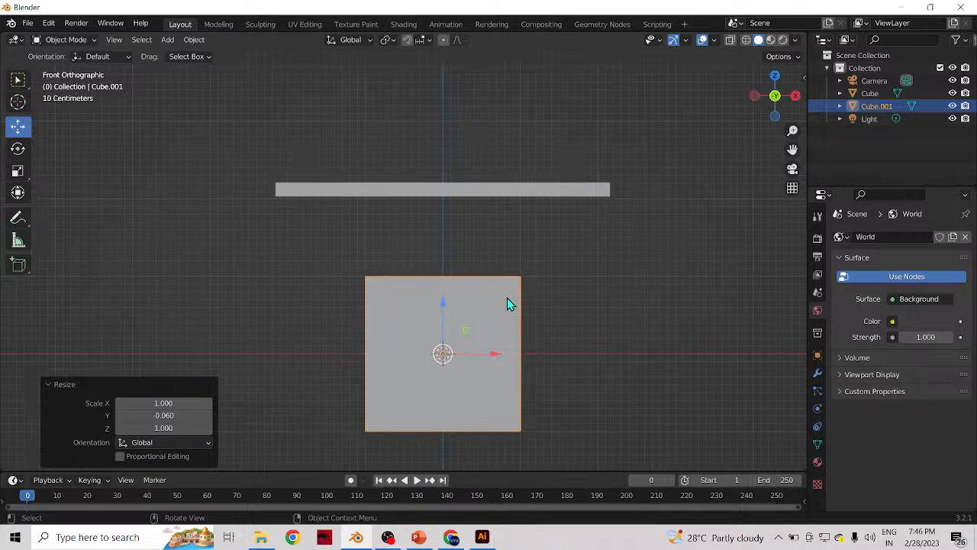
pyautogui.press('KP_7')
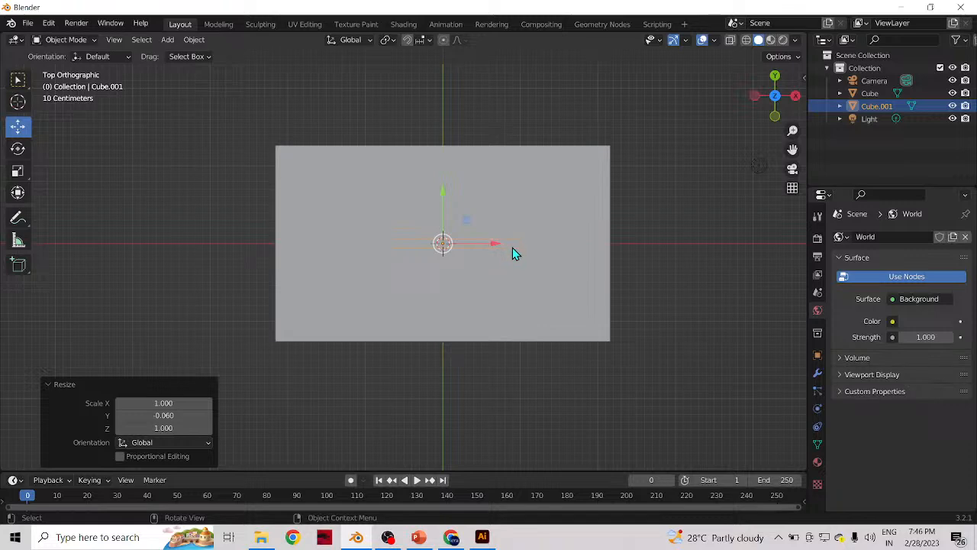
pyautogui.press('KP_3')
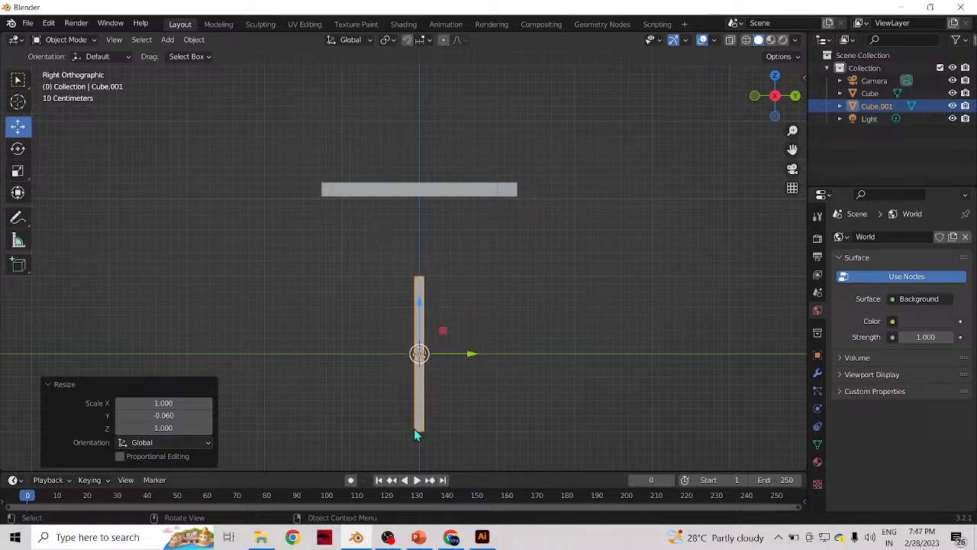
pyautogui.scroll(-1, 429, 404)
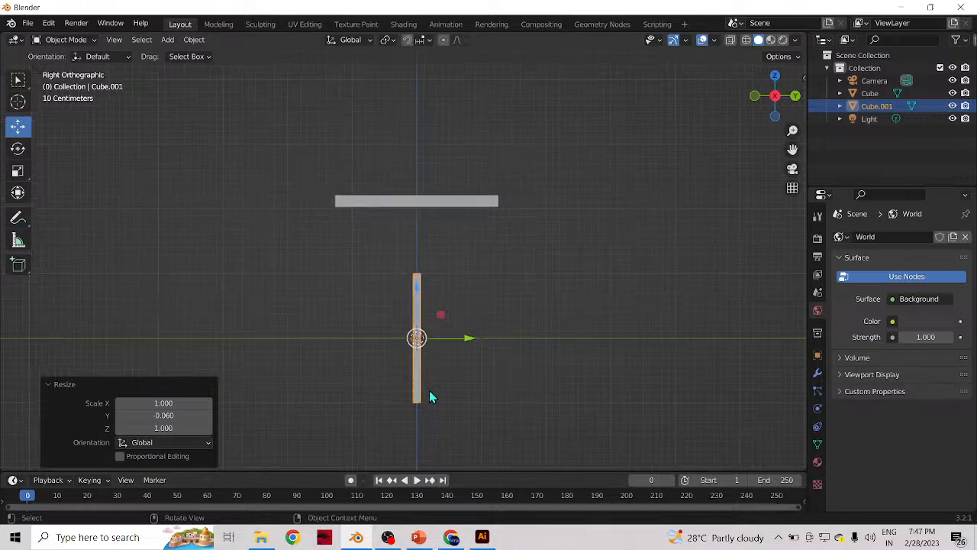
pyautogui.moveTo(792, 146); pyautogui.dragTo(829, 117)
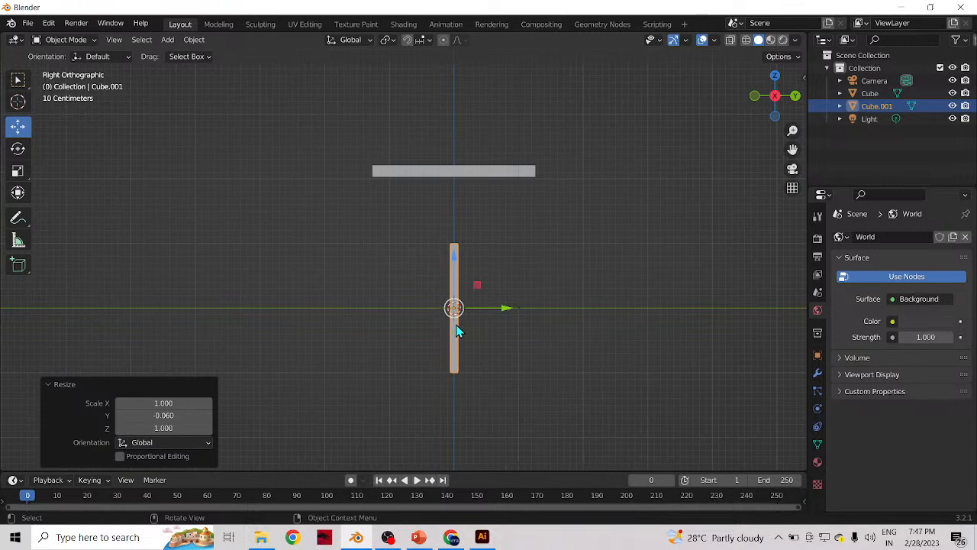
pyautogui.press('s')
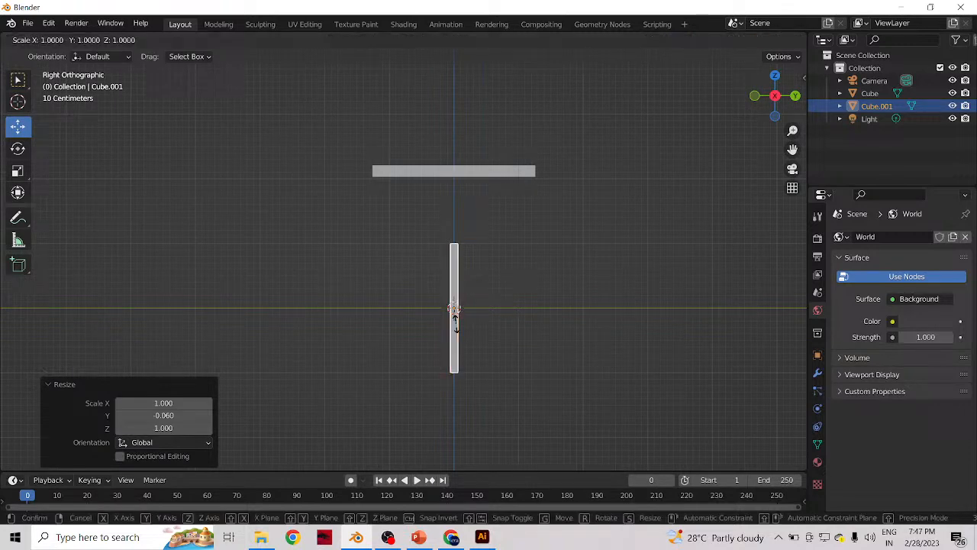
pyautogui.press('z')
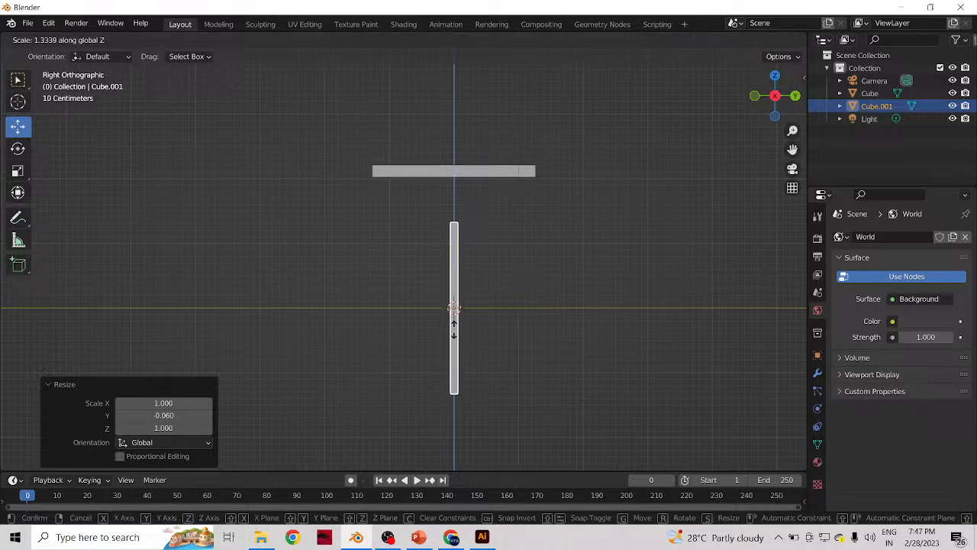
pyautogui.click(455, 331)
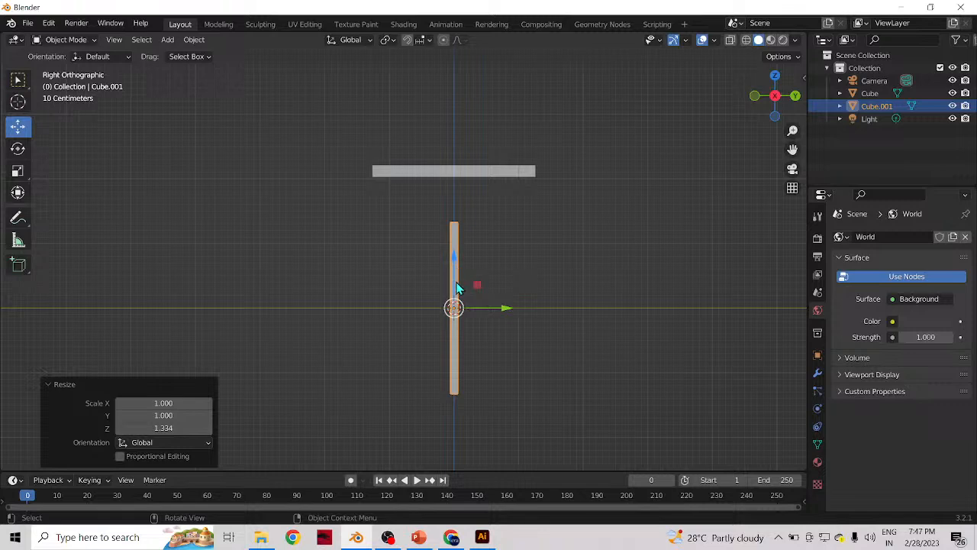
# - Raise the upright panel about 0.69 m along global Z so its upper end meets the slab's underside
pyautogui.press('g')
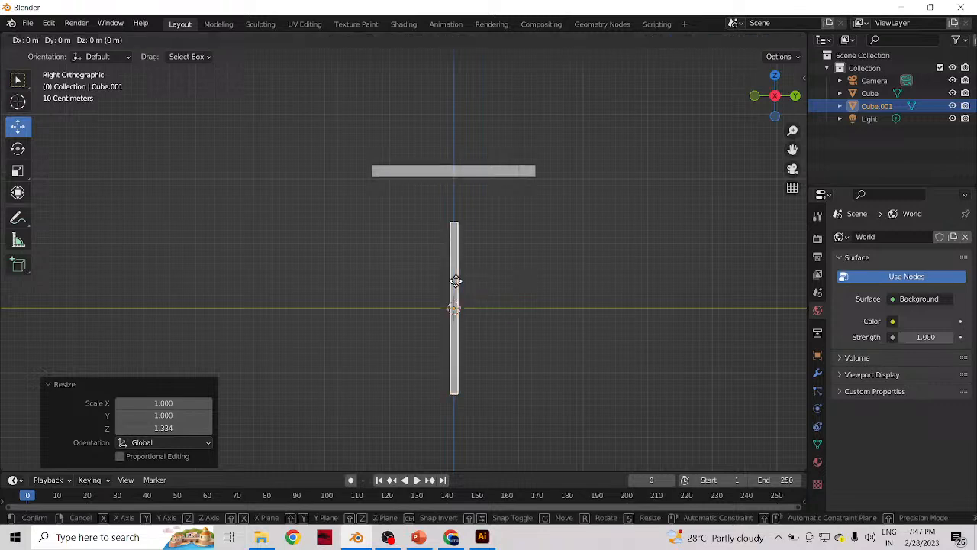
pyautogui.press('z')
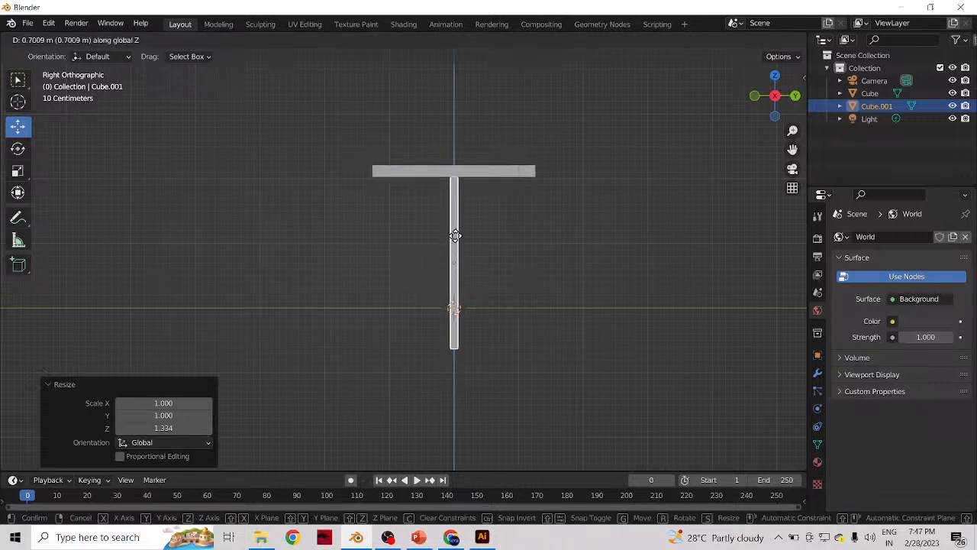
pyautogui.click(455, 230)
# - Move the upright panel about -1.2 m along global Y to align with the slab's negative-Y edge, and deselect it
pyautogui.scroll(4, 443, 177)
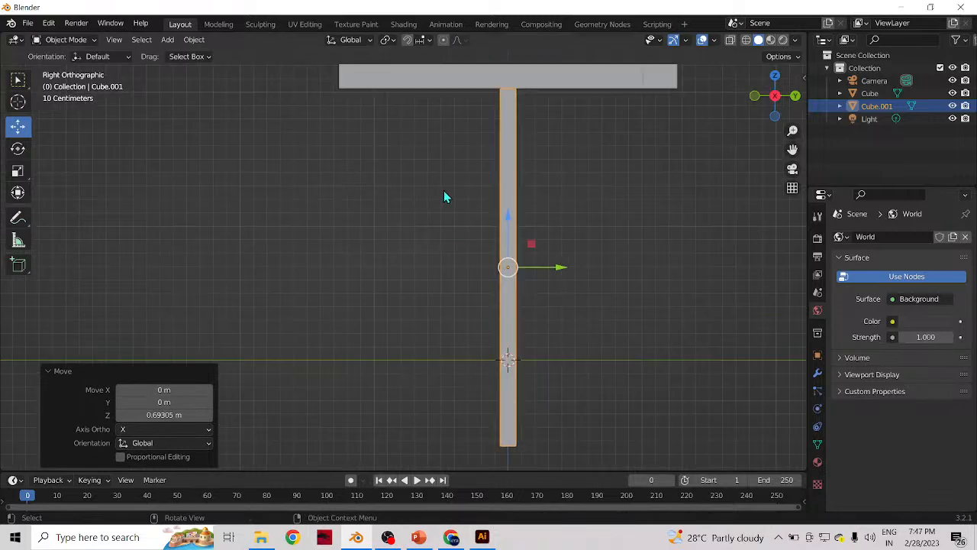
pyautogui.scroll(1, 429, 196)
pyautogui.moveTo(793, 150); pyautogui.dragTo(796, 189)
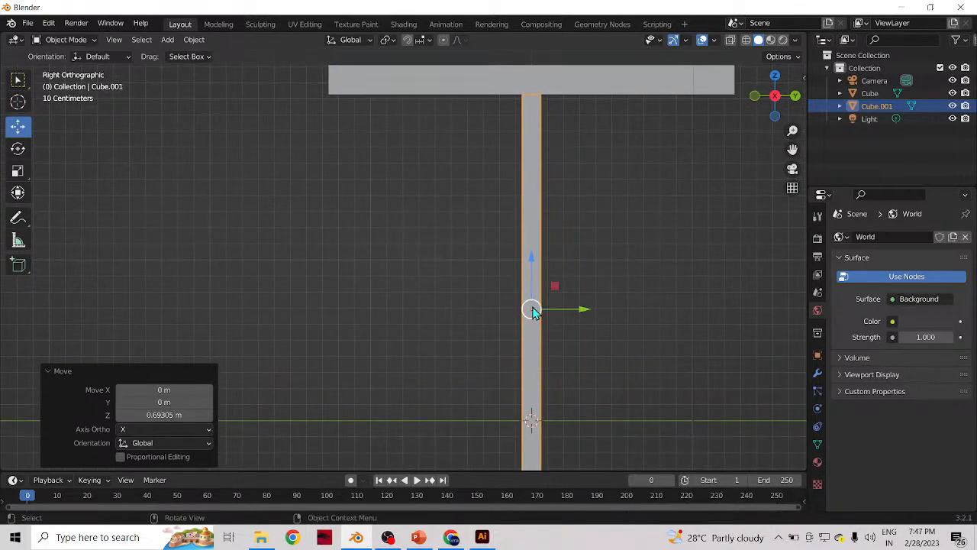
pyautogui.click(532, 307)
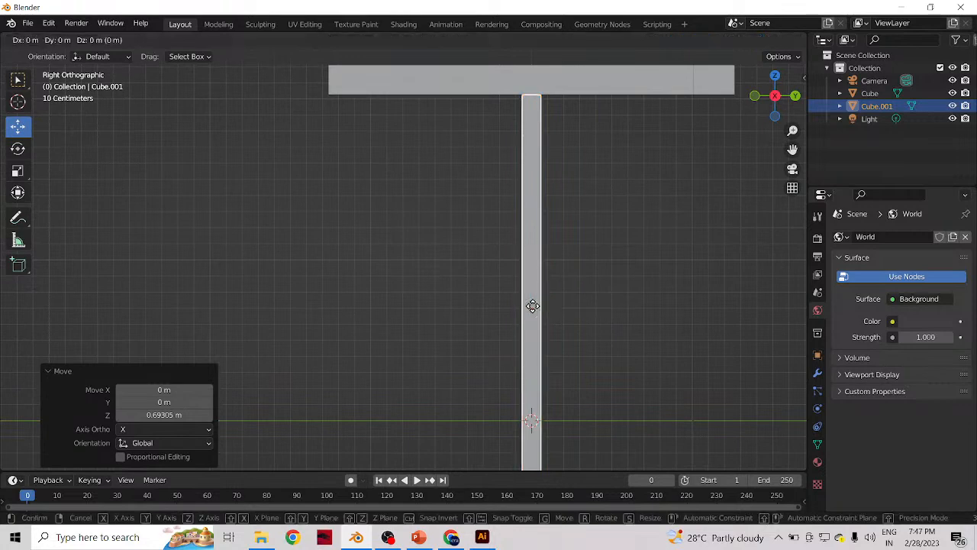
pyautogui.press('y')
pyautogui.moveTo(533, 307); pyautogui.dragTo(338, 300)
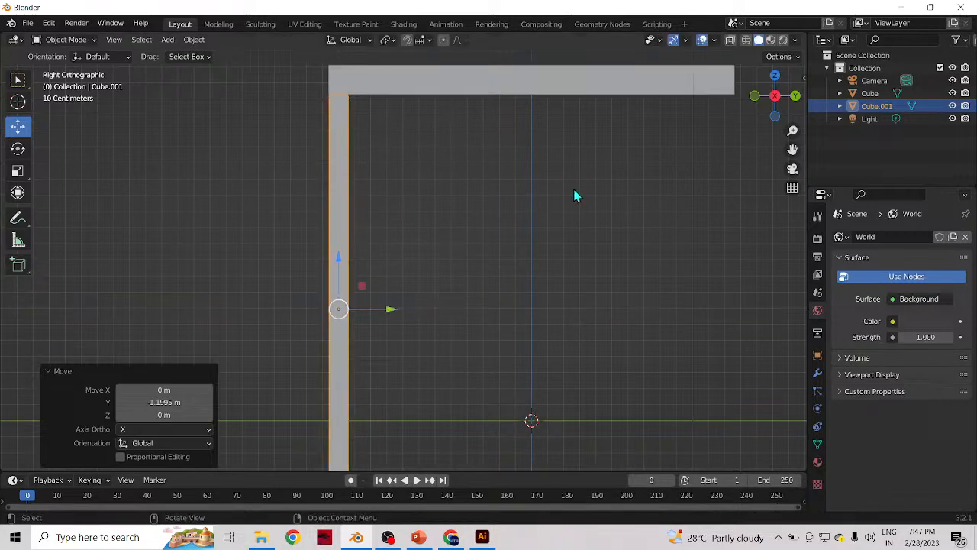
pyautogui.click(397, 218)
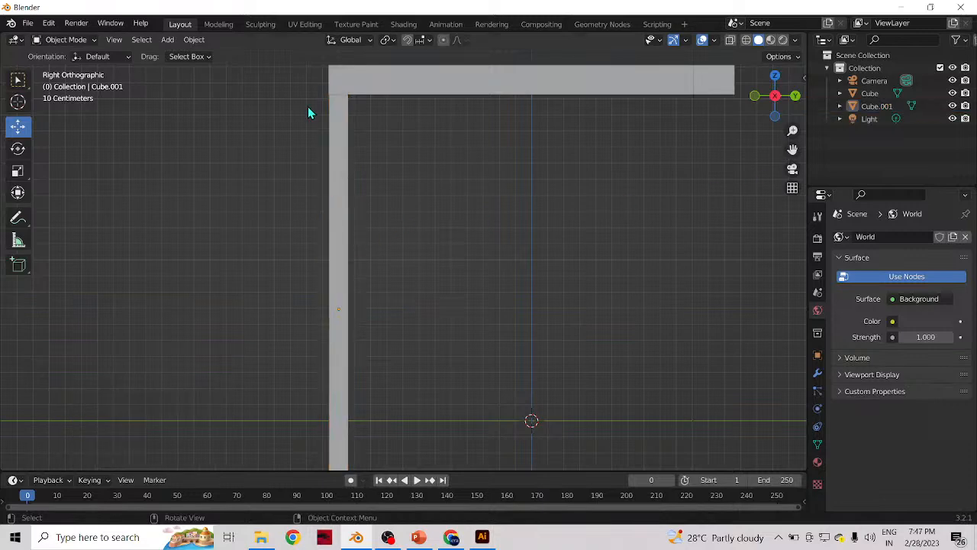
# - Nudge the upright panel about -0.0031 m along global Y so its outer face is flush with the slab's negative-Y edge
pyautogui.scroll(2, 309, 107)
pyautogui.moveTo(793, 150); pyautogui.dragTo(907, 347)
pyautogui.scroll(5, 414, 243)
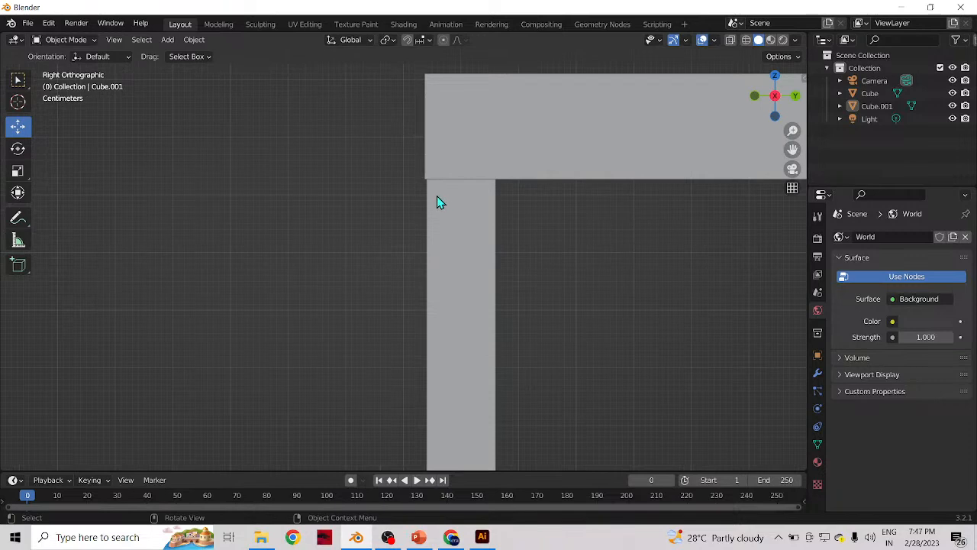
pyautogui.scroll(3, 435, 184)
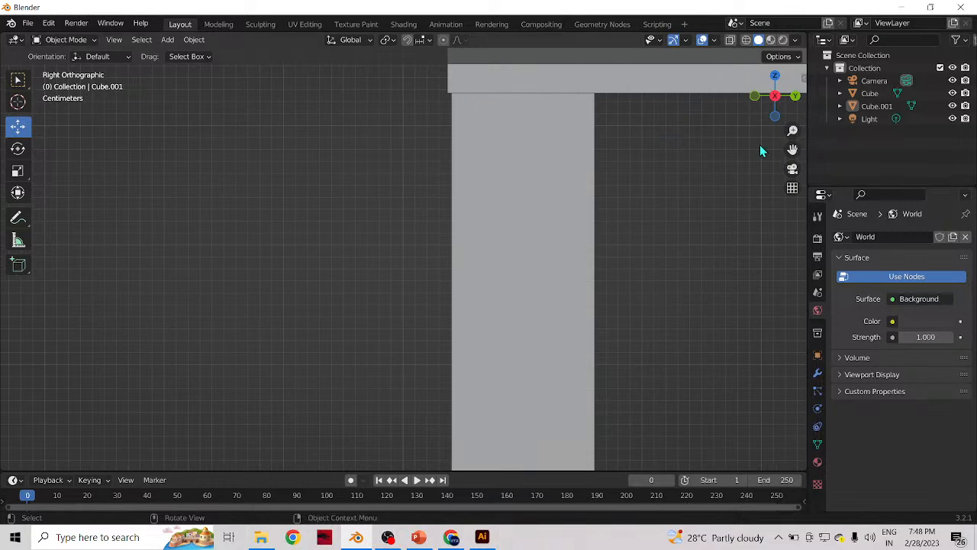
pyautogui.moveTo(793, 150); pyautogui.dragTo(809, 250)
pyautogui.click(534, 215)
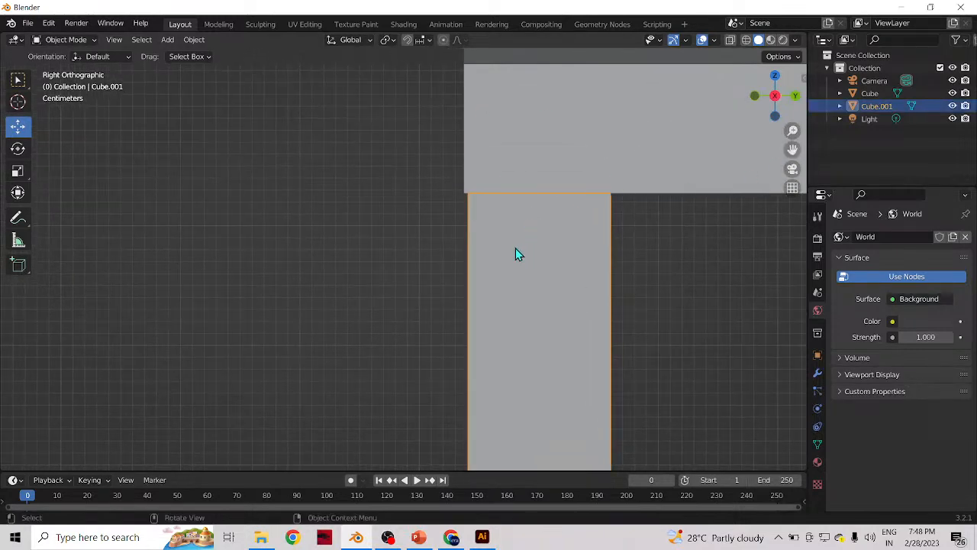
pyautogui.scroll(4, 459, 192)
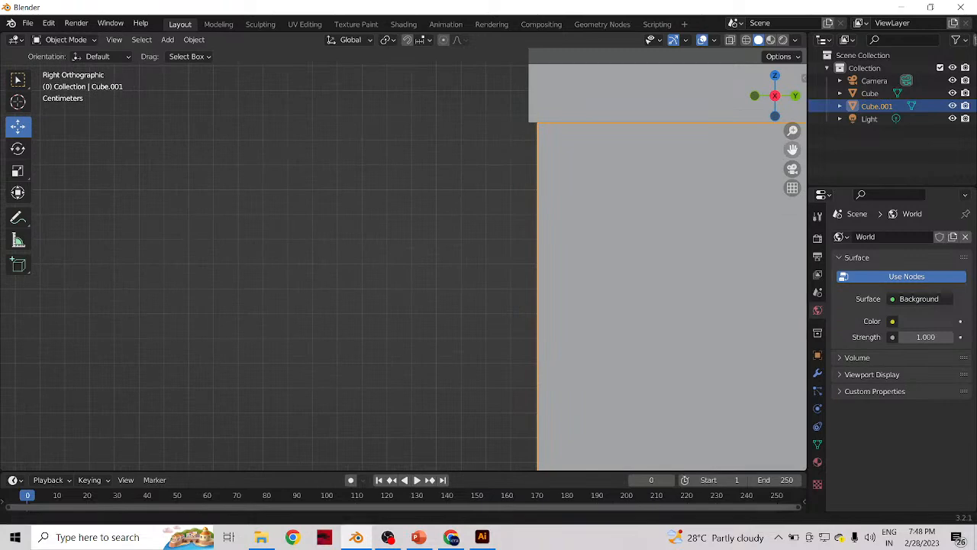
pyautogui.moveTo(791, 152); pyautogui.dragTo(785, 238)
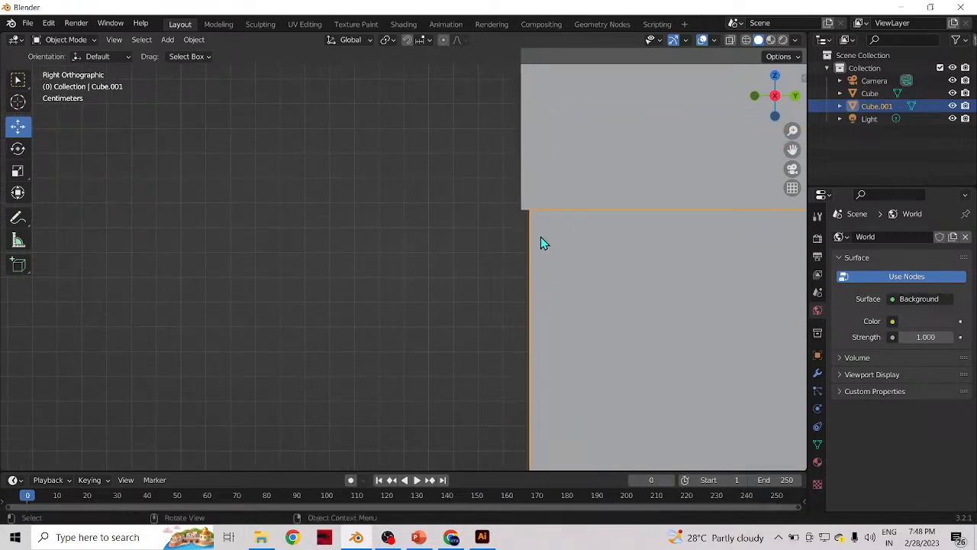
pyautogui.press('g')
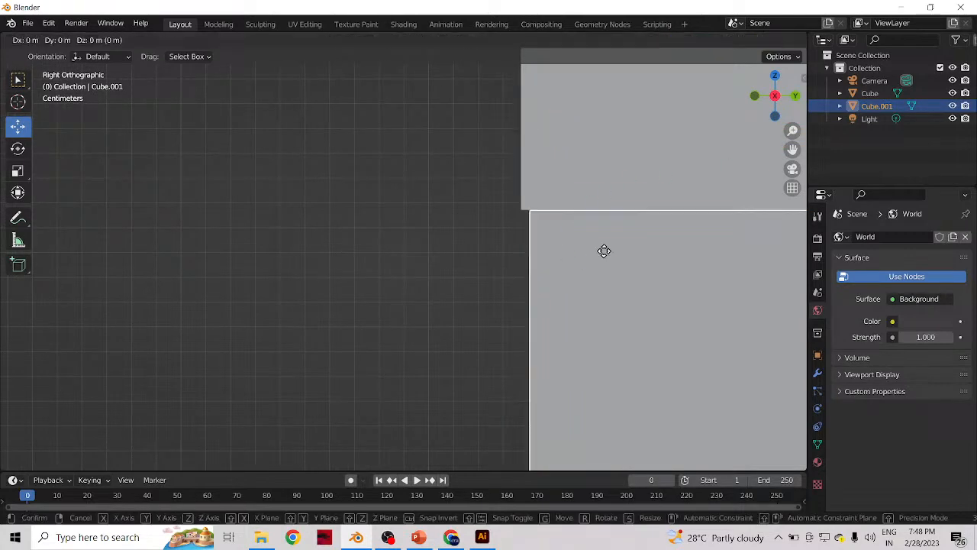
pyautogui.press('y')
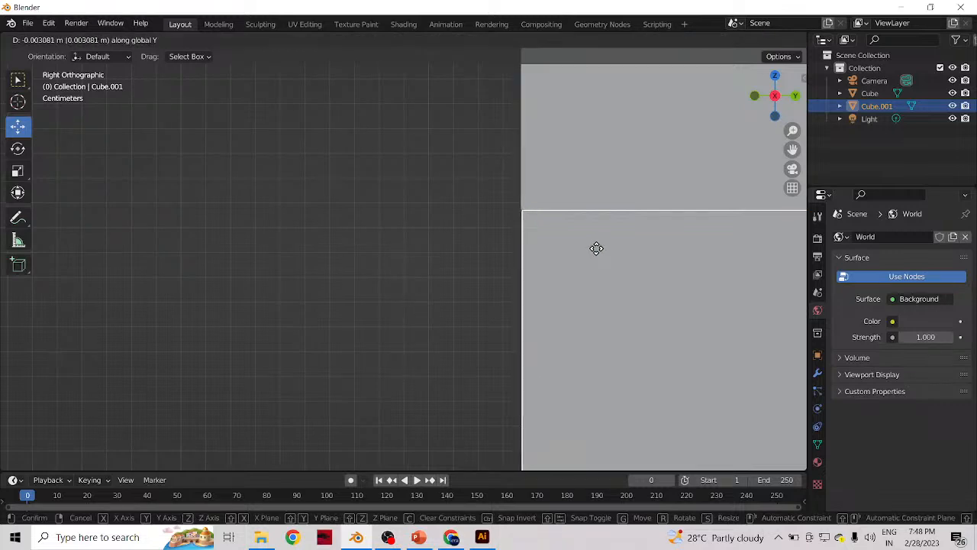
pyautogui.click(596, 249)
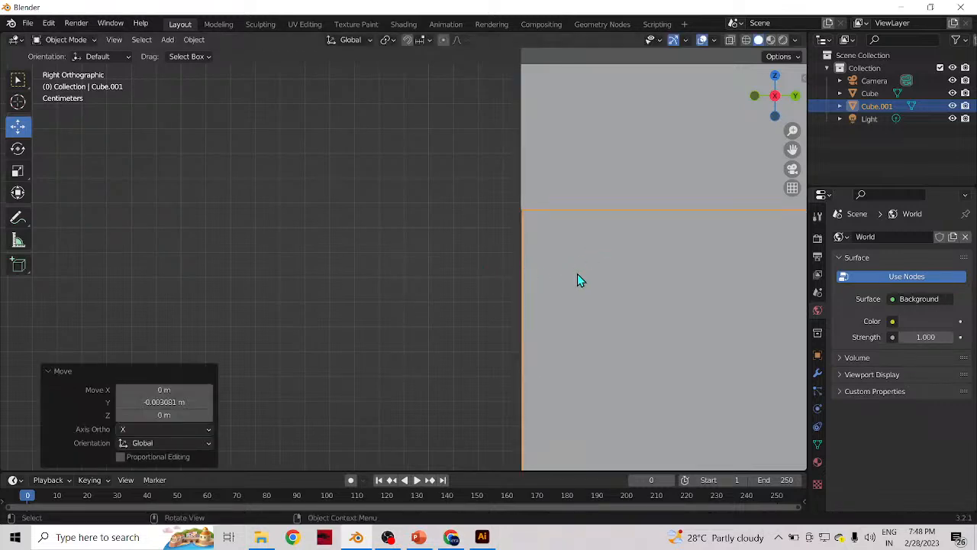
pyautogui.scroll(-2, 585, 277)
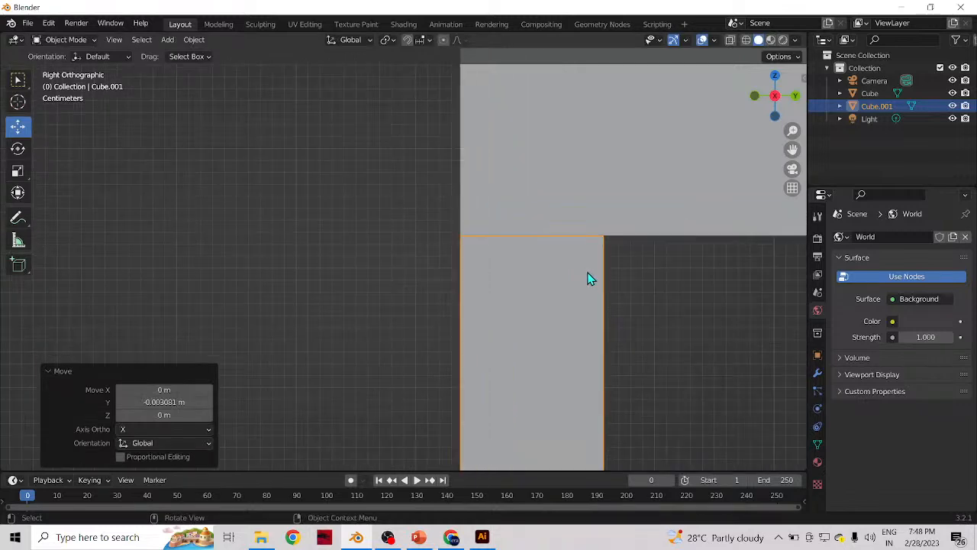
pyautogui.scroll(-3, 588, 278)
pyautogui.scroll(-1, 447, 286)
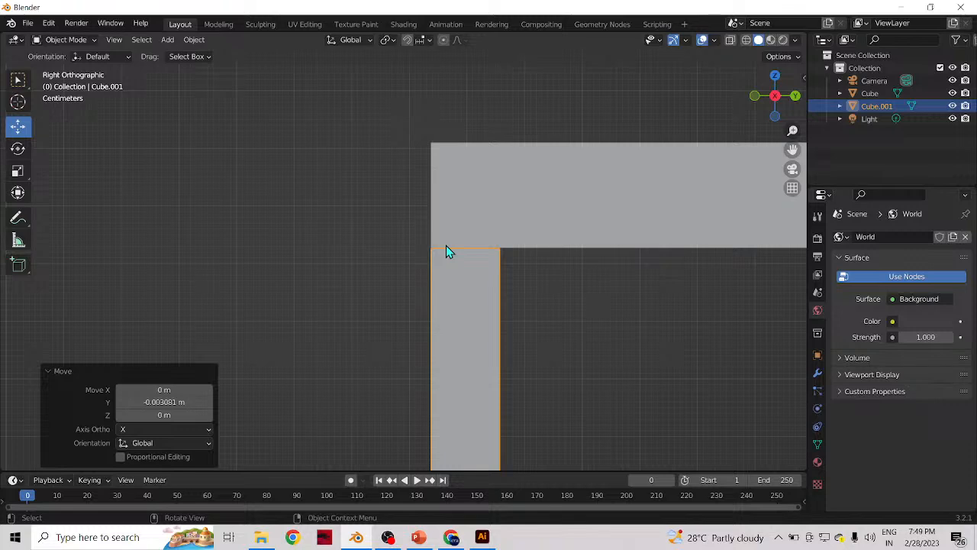
# - Turn on snapping and try moving the upright panel along global Z with increment snapping
pyautogui.click(408, 42)
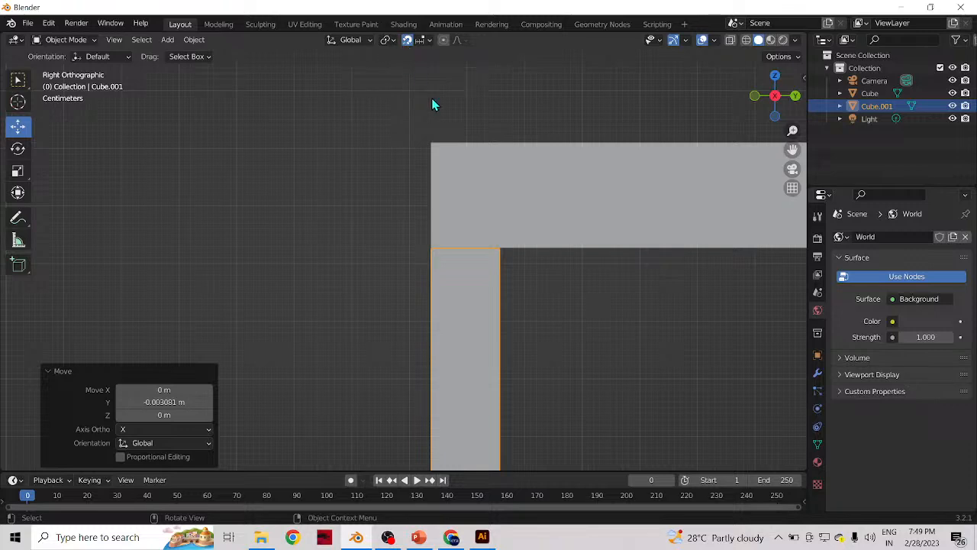
pyautogui.scroll(6, 461, 235)
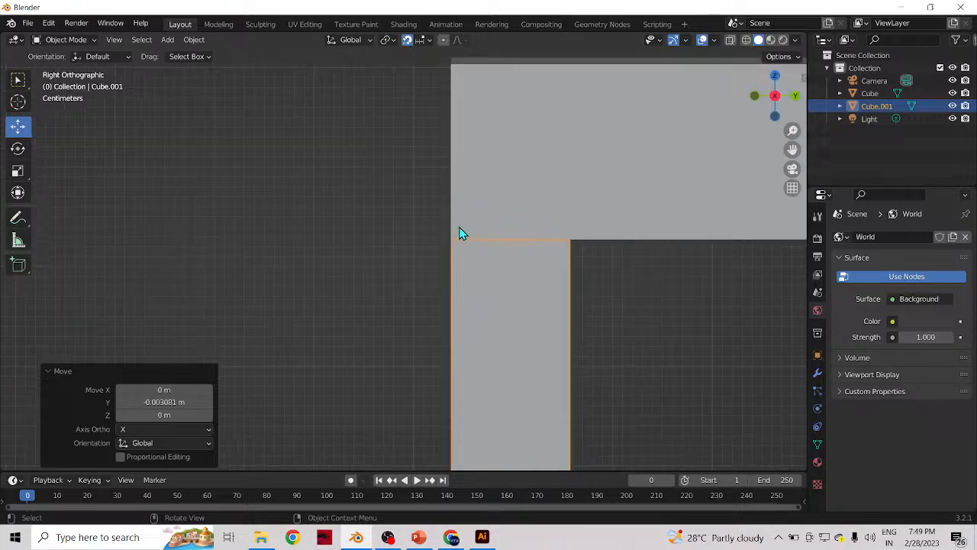
pyautogui.scroll(-2, 528, 269)
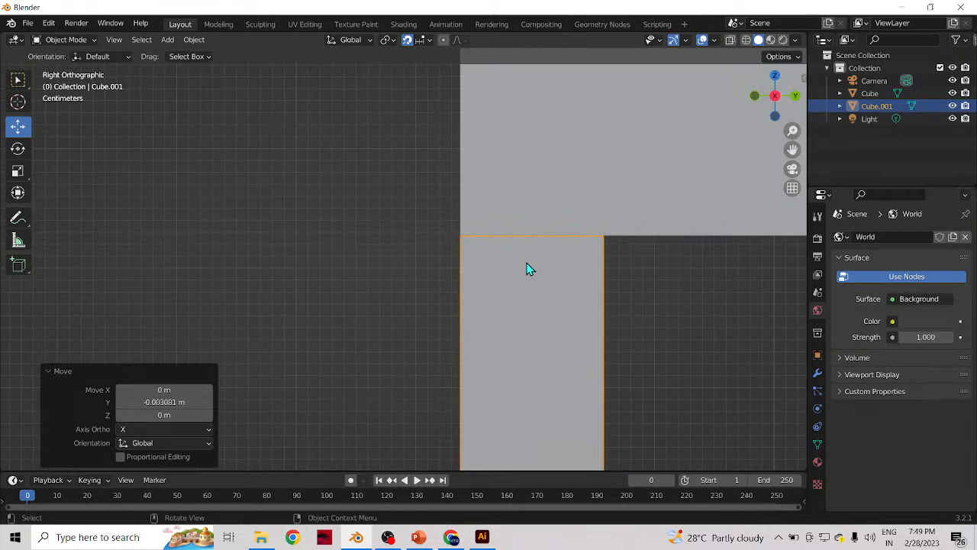
pyautogui.press('g')
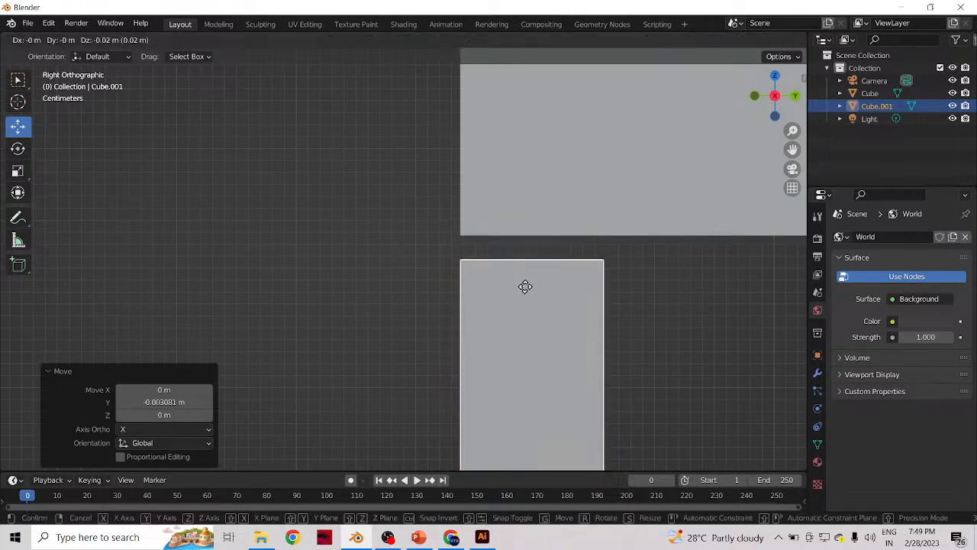
pyautogui.press('z')
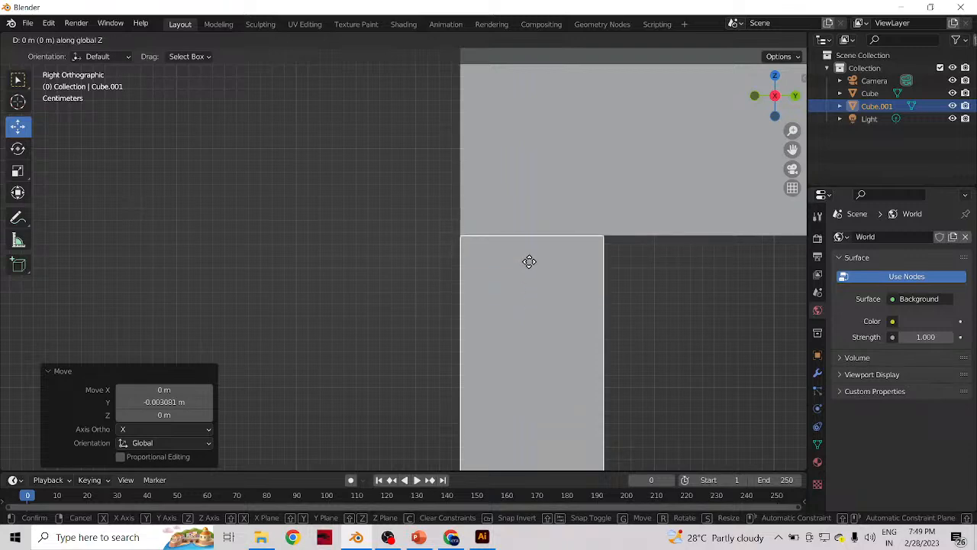
pyautogui.click(529, 262)
# - Change the snapping target from Increment to Vertex
pyautogui.click(430, 39)
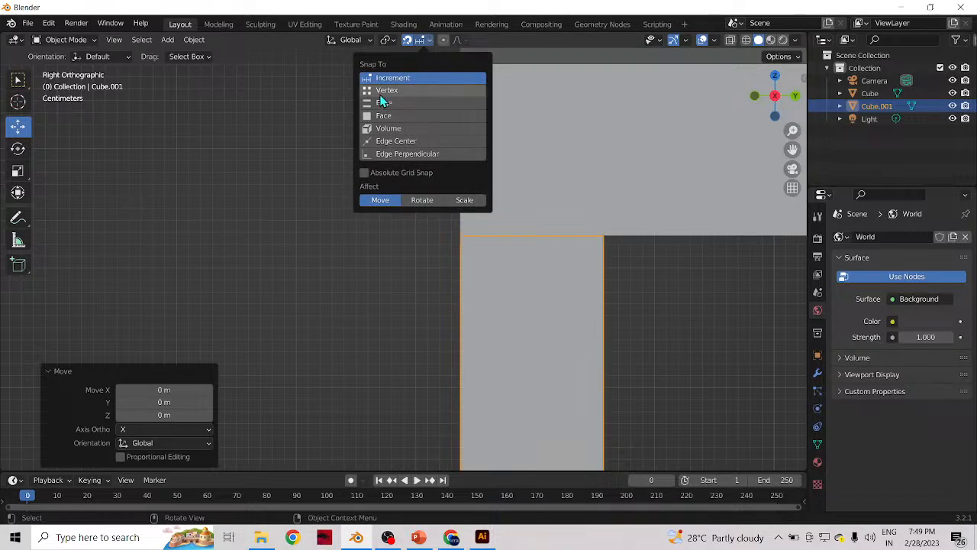
pyautogui.click(431, 41)
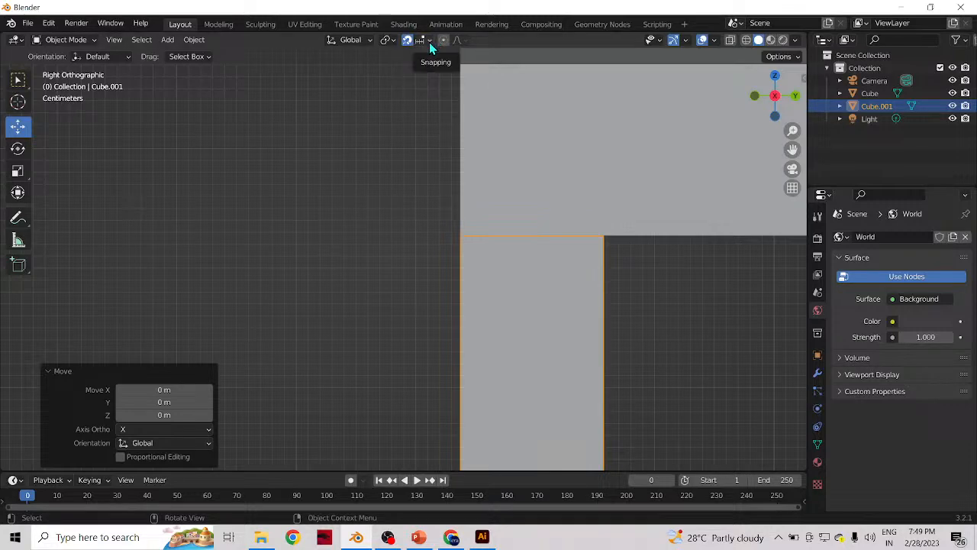
pyautogui.click(429, 42)
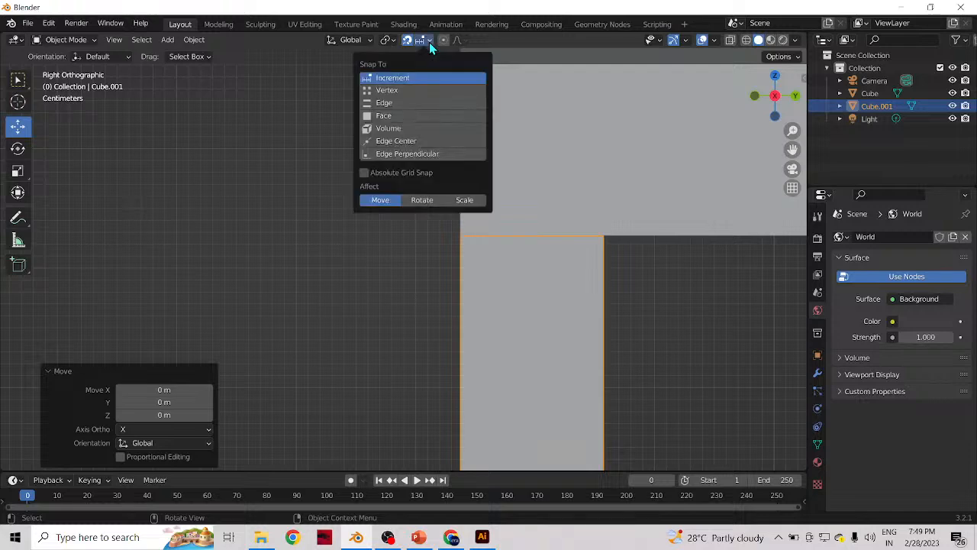
pyautogui.click(389, 90)
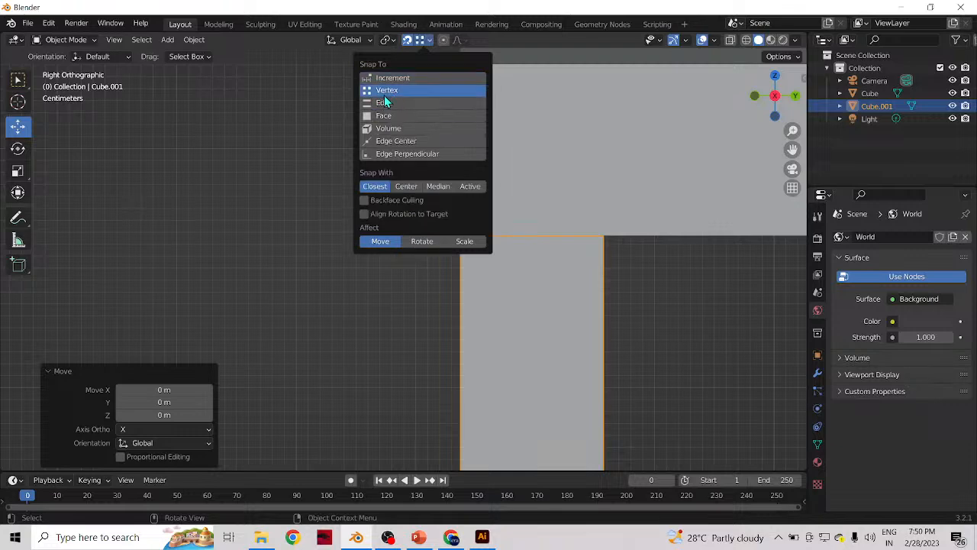
pyautogui.click(431, 41)
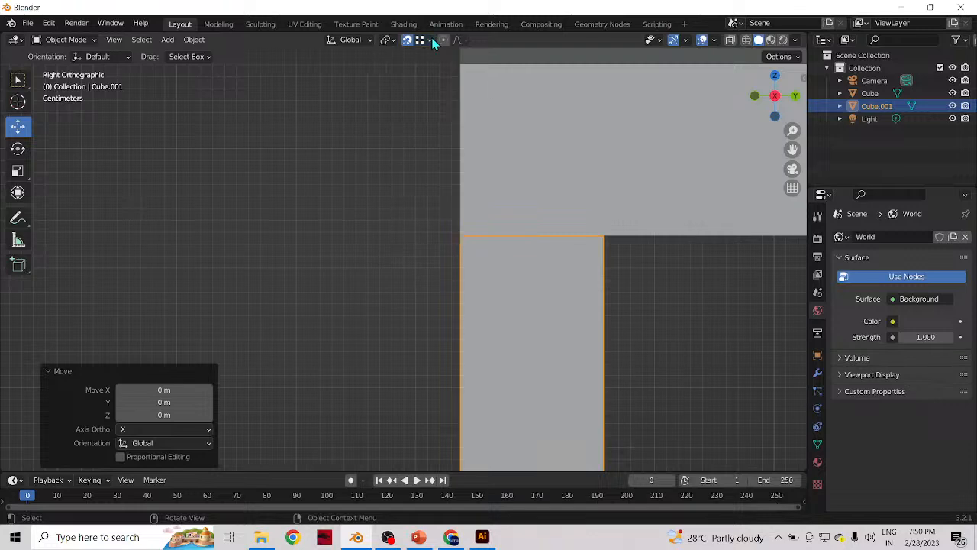
# - Try to move the upright panel along global Z against the slab with vertex snapping
pyautogui.moveTo(500, 267); pyautogui.dragTo(560, 171)
pyautogui.press('z')
pyautogui.rightClick(560, 171)
pyautogui.scroll(-2, 607, 248)
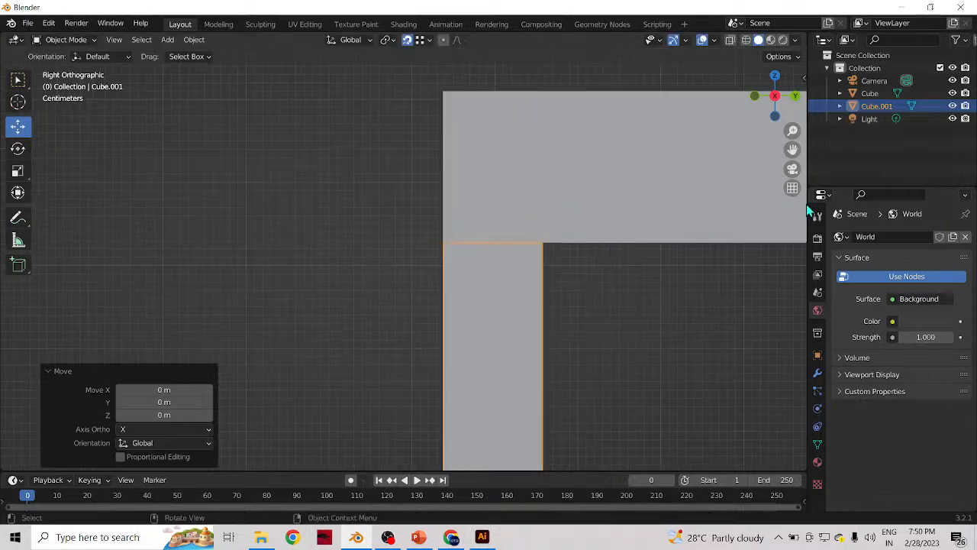
pyautogui.moveTo(792, 148); pyautogui.dragTo(791, 194)
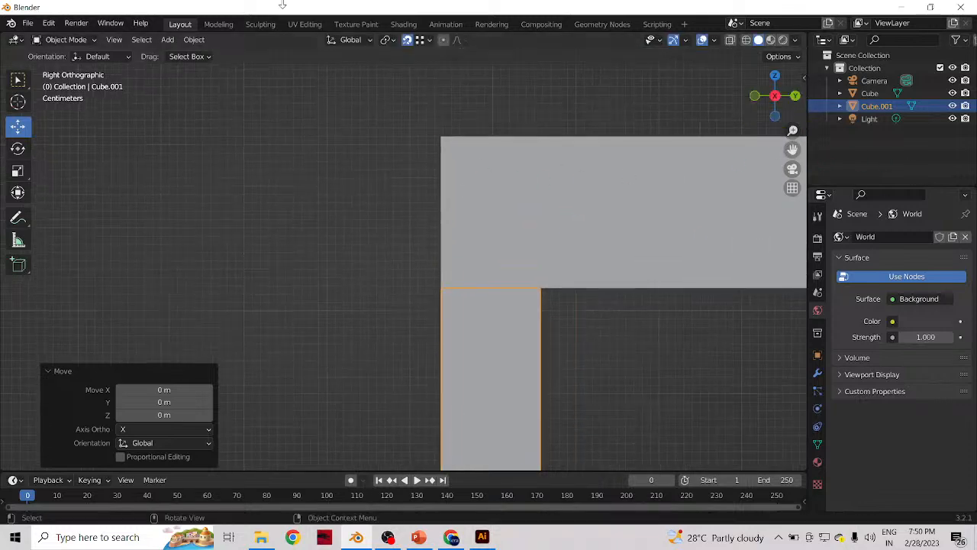
pyautogui.scroll(4, 450, 295)
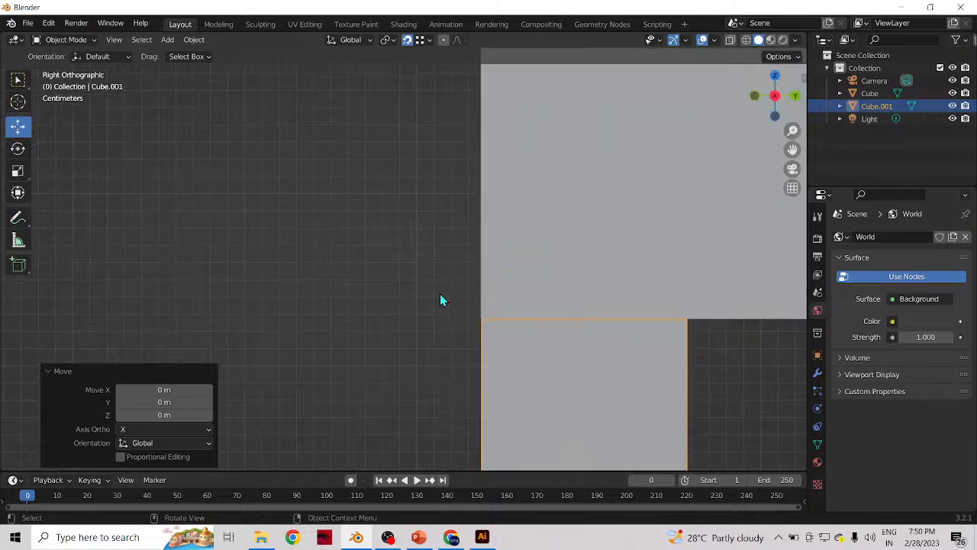
pyautogui.press('g')
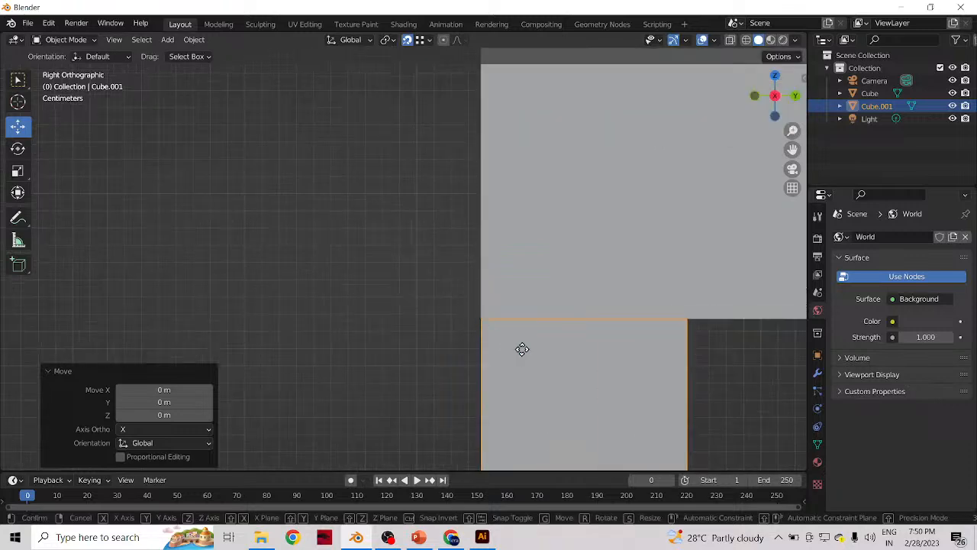
pyautogui.press('z')
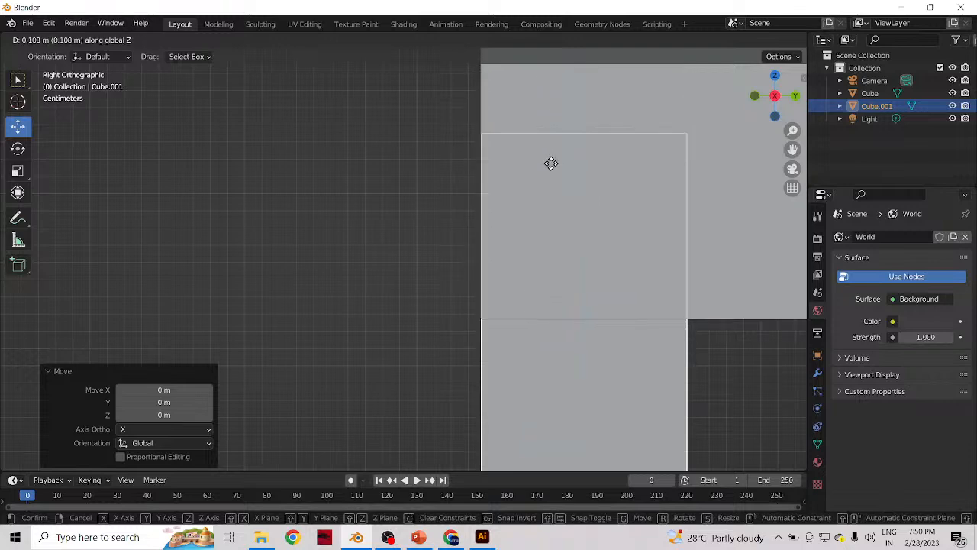
pyautogui.press('Escape')
pyautogui.scroll(-3, 794, 176)
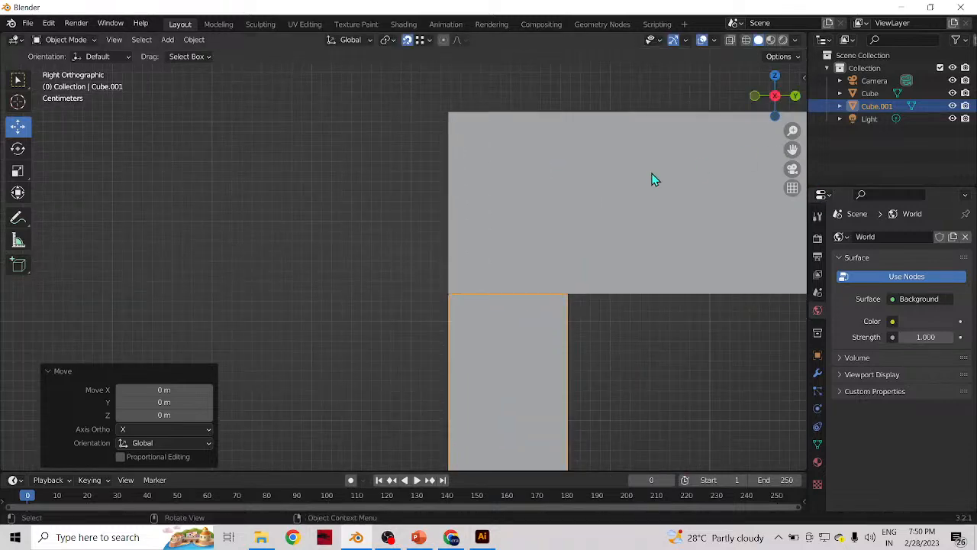
# - In the front view, scale the upright panel by 0.085 along global X to form a narrow table leg
pyautogui.moveTo(438, 303); pyautogui.dragTo(466, 343, button='middle')
pyautogui.scroll(-3, 498, 361)
pyautogui.keyDown('alt'); pyautogui.moveTo(506, 367); pyautogui.dragTo(569, 375); pyautogui.keyUp('alt')
pyautogui.scroll(-4, 702, 385)
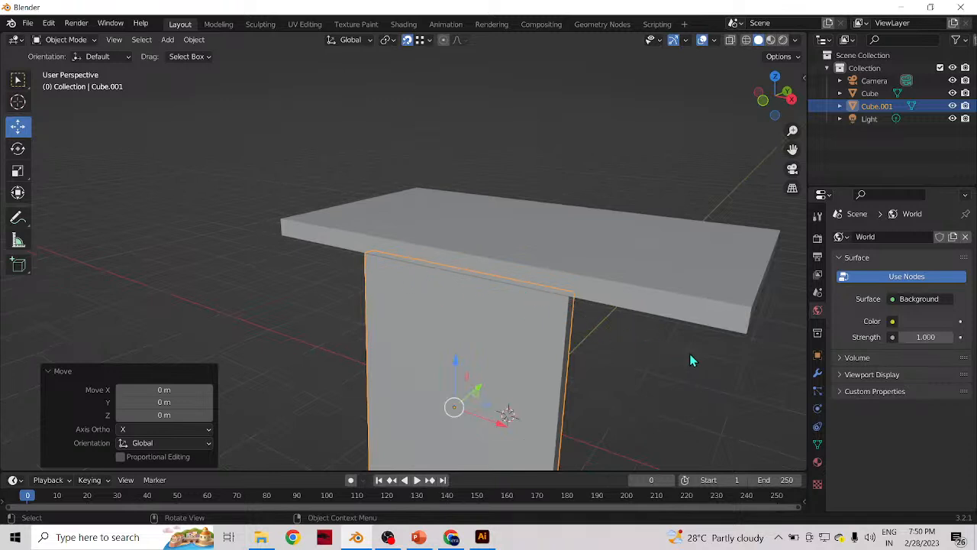
pyautogui.scroll(-3, 653, 367)
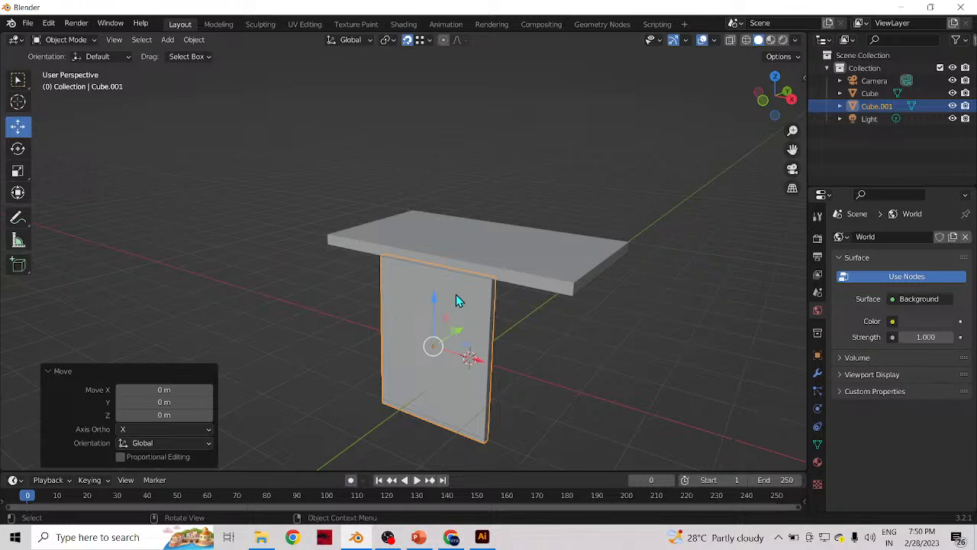
pyautogui.press('KP_1')
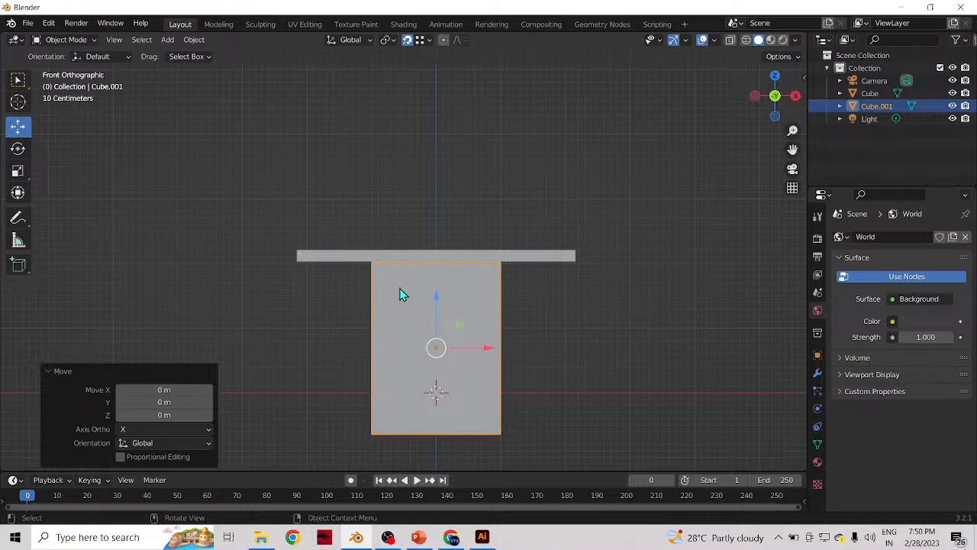
pyautogui.press('r')
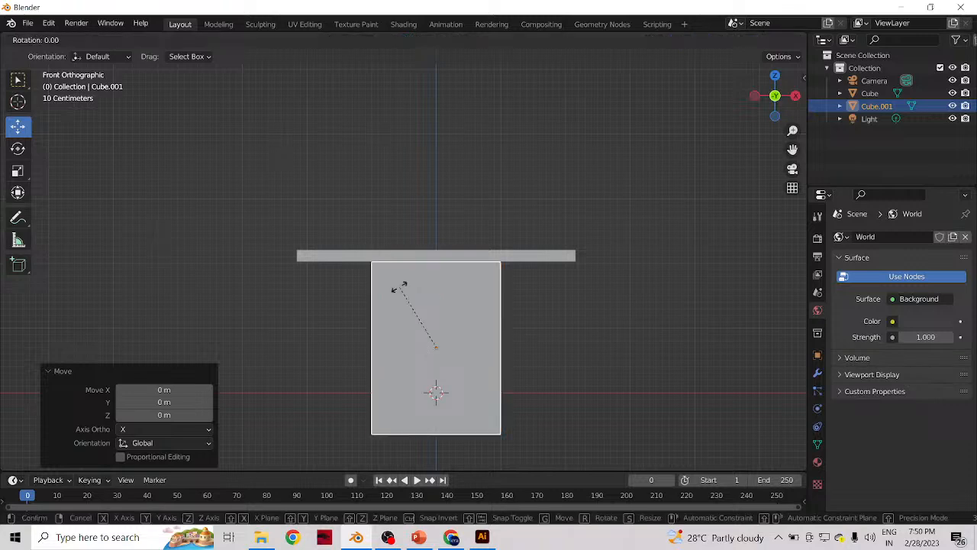
pyautogui.press('Escape')
pyautogui.press('s')
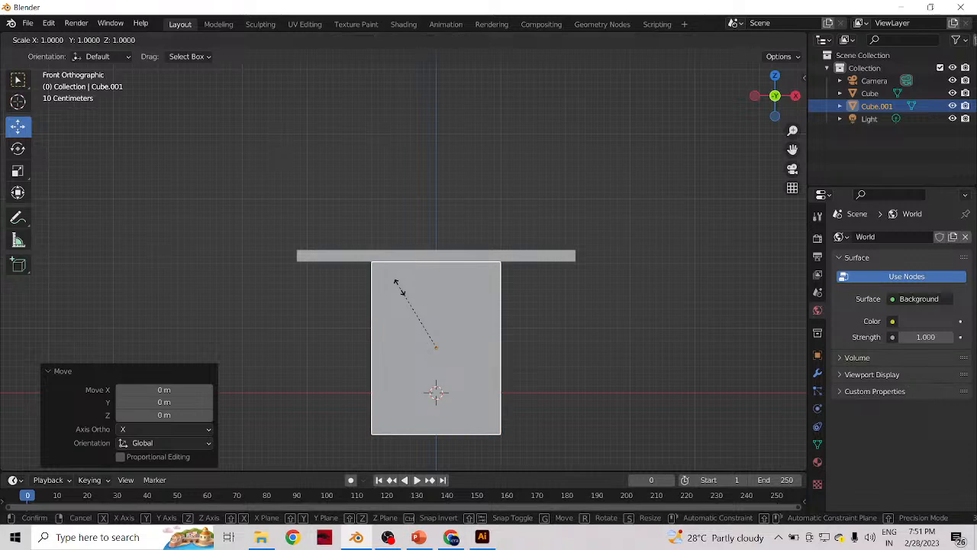
pyautogui.press('x')
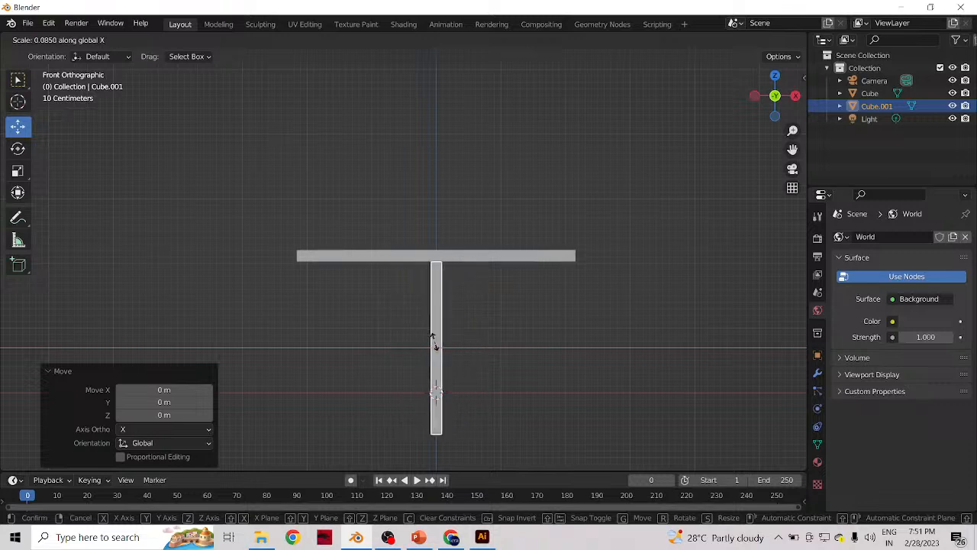
pyautogui.click(432, 336)
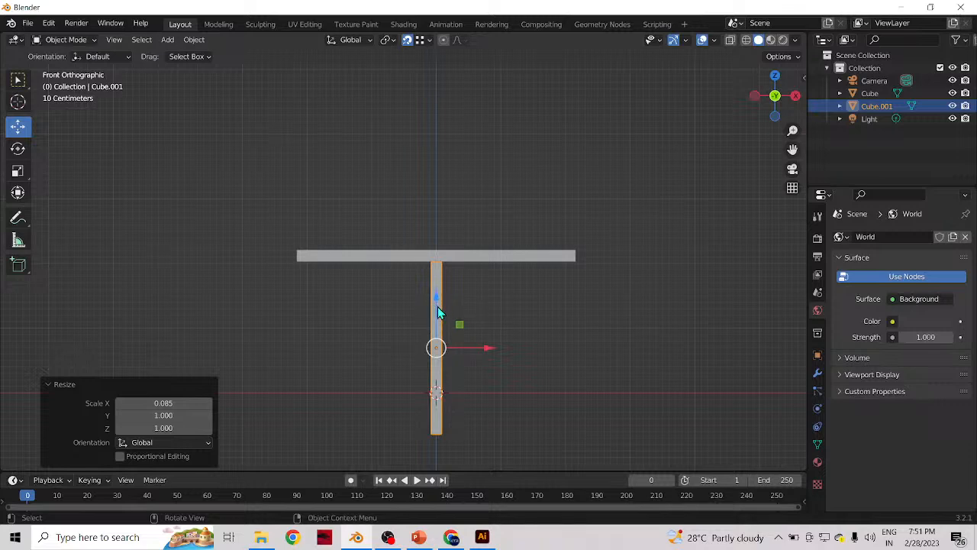
# - Move the narrow leg about 2.063 m along global X to the slab's positive-X end
pyautogui.moveTo(437, 306); pyautogui.dragTo(437, 304)
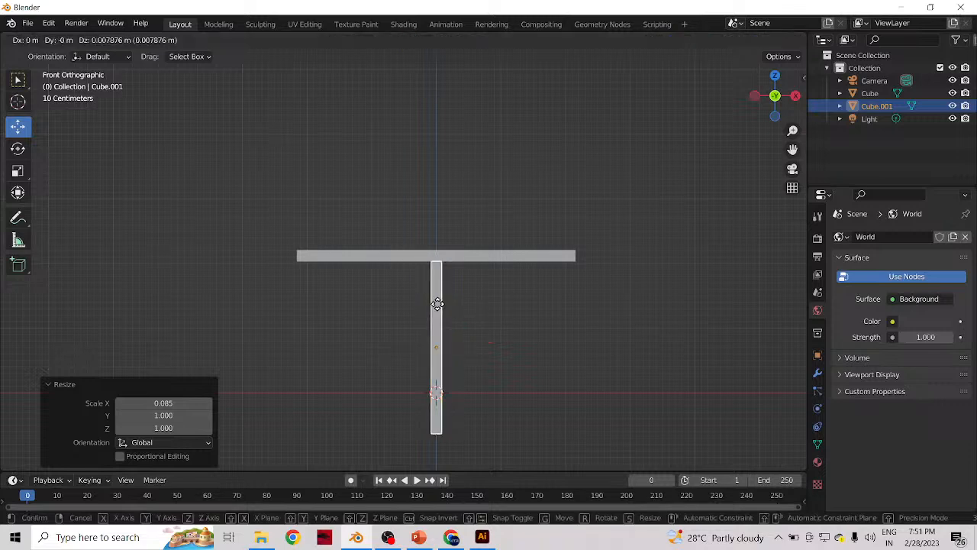
pyautogui.press('x')
pyautogui.moveTo(438, 304); pyautogui.dragTo(570, 319)
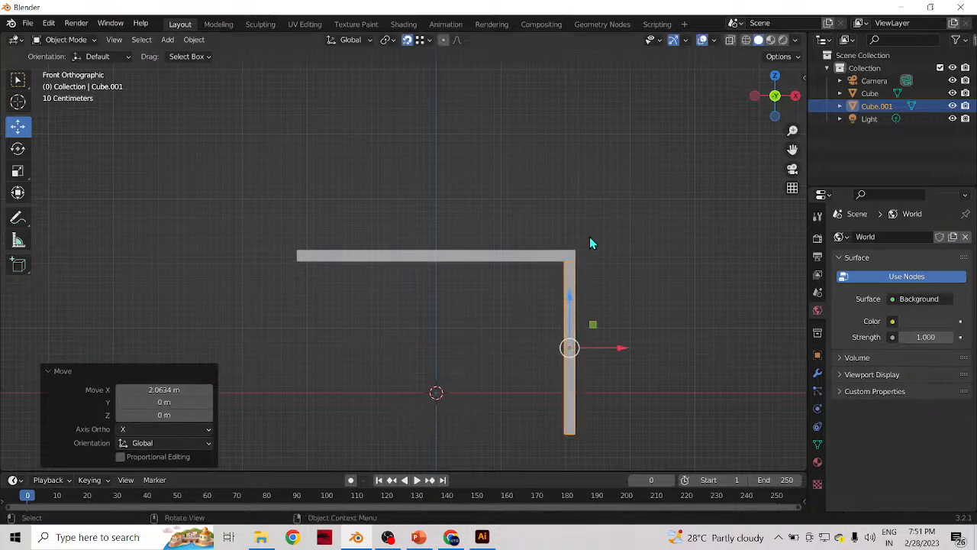
# - In the top view, move the table leg 0.008833 m along global X so it sits flush with the slab's positive-X edge
pyautogui.scroll(4, 591, 243)
pyautogui.moveTo(793, 150); pyautogui.dragTo(399, 161)
pyautogui.scroll(5, 317, 264)
pyautogui.scroll(3, 319, 268)
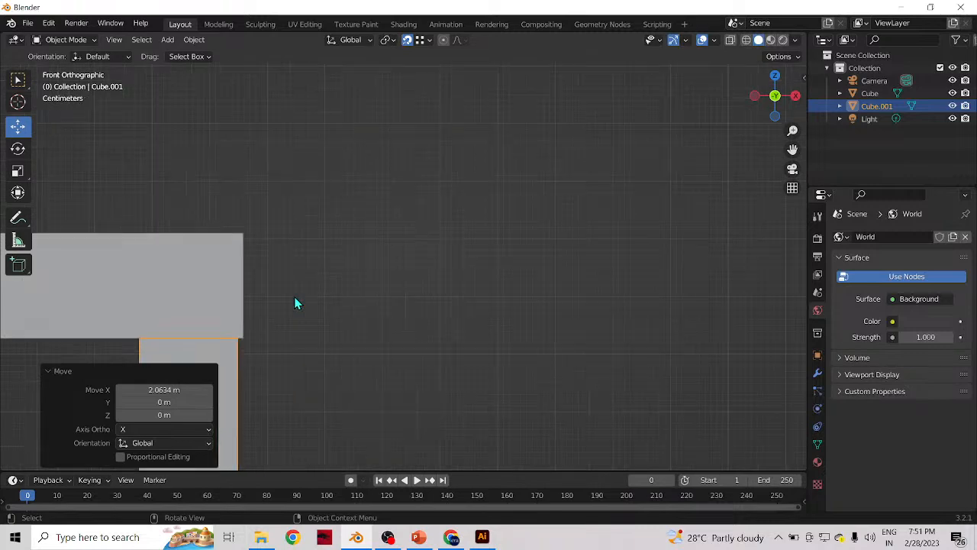
pyautogui.press('KP_7')
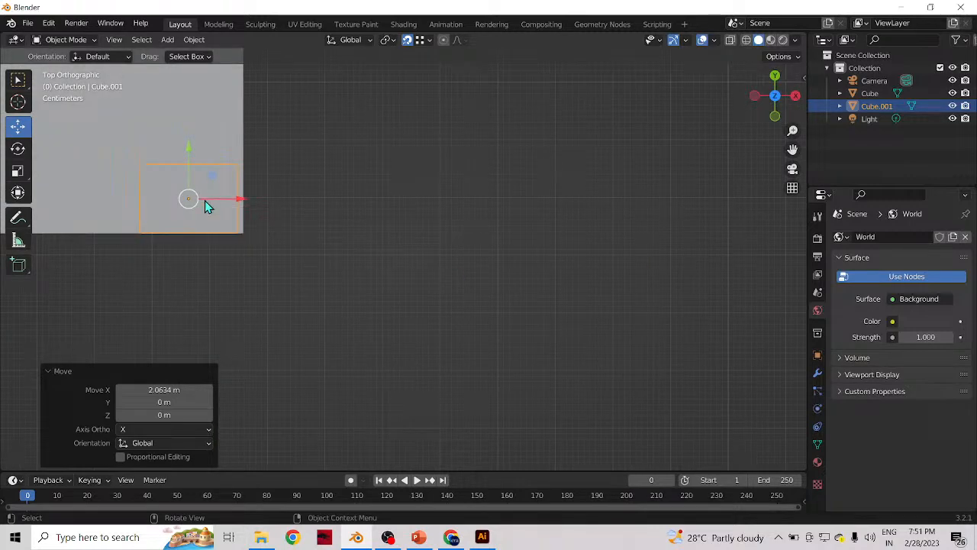
pyautogui.click(431, 44)
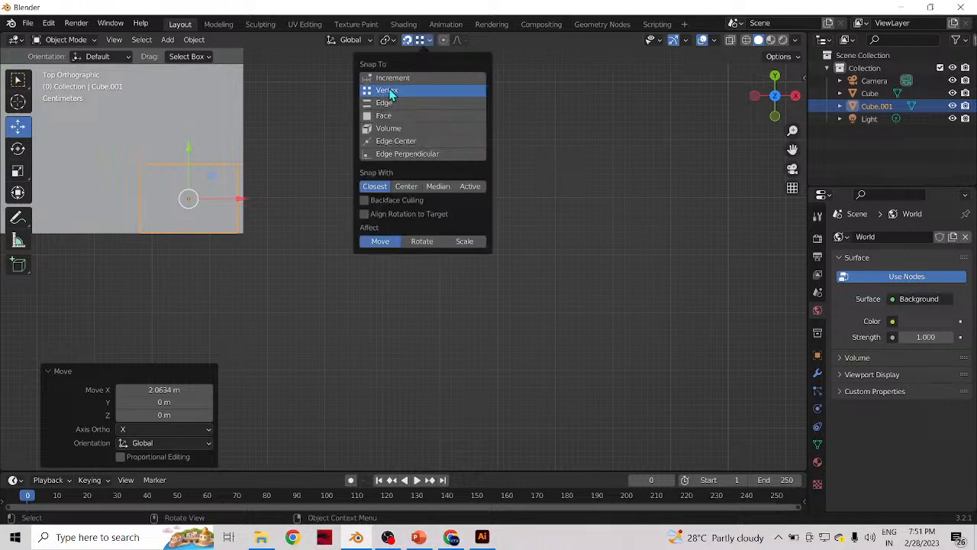
pyautogui.click(429, 45)
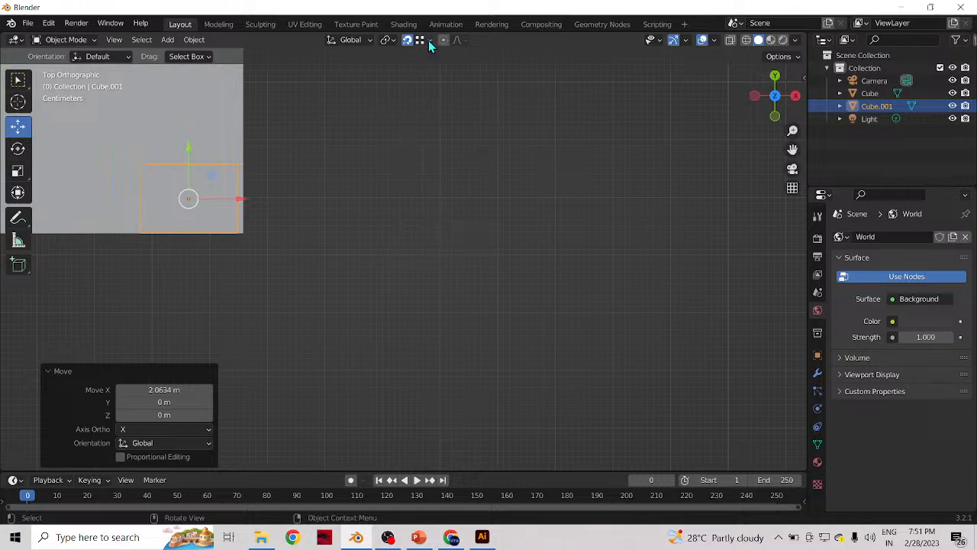
pyautogui.click(801, 148)
pyautogui.moveTo(793, 150); pyautogui.dragTo(953, 227)
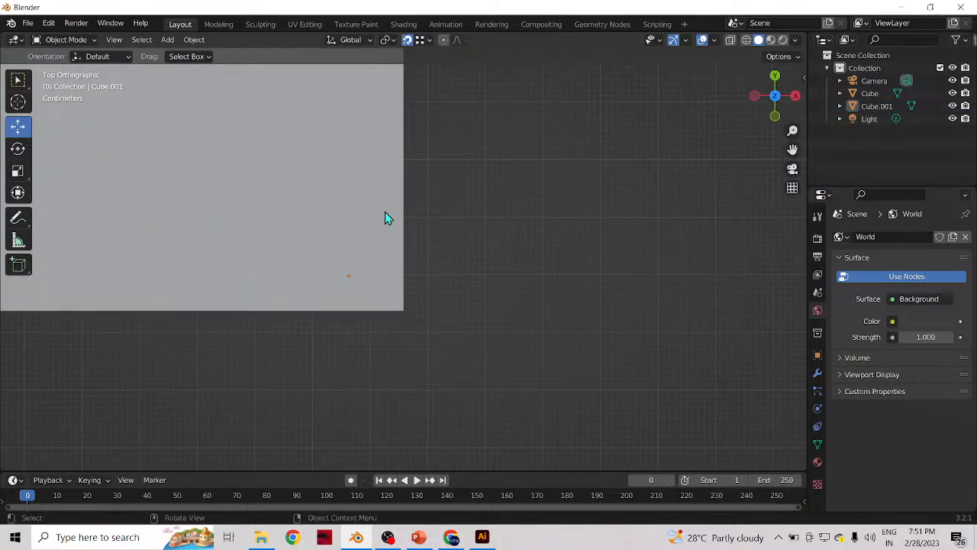
pyautogui.click(391, 296)
pyautogui.moveTo(405, 312); pyautogui.dragTo(371, 345, button='middle')
pyautogui.click(379, 355)
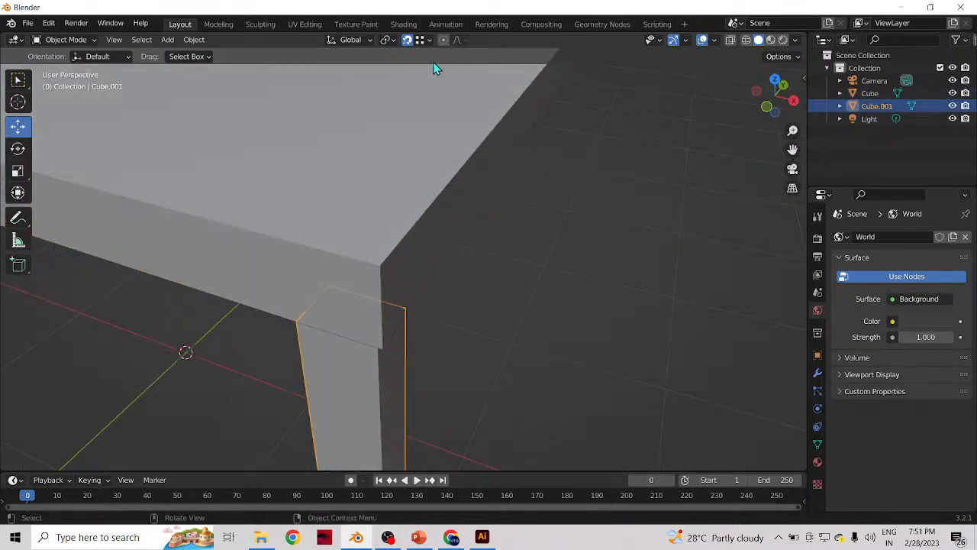
pyautogui.press('KP_7')
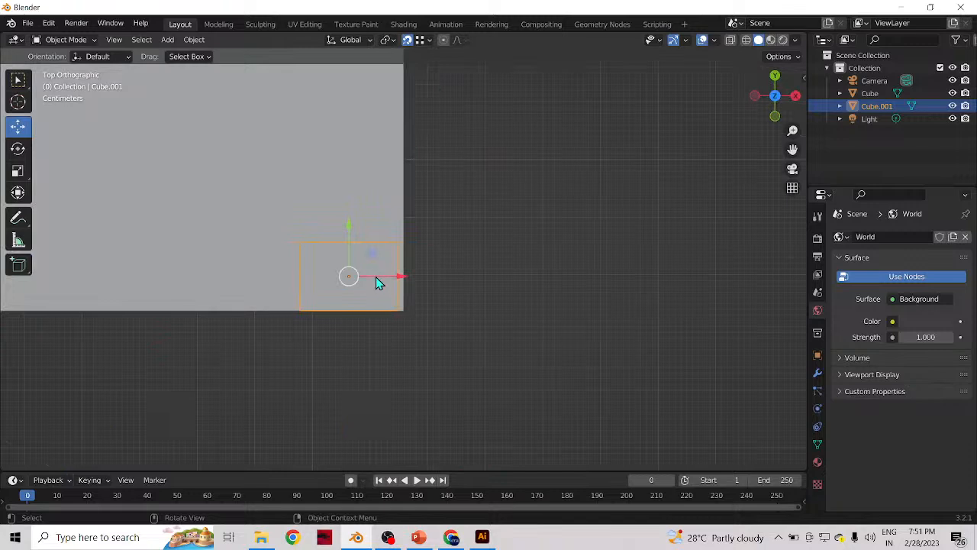
pyautogui.press('g')
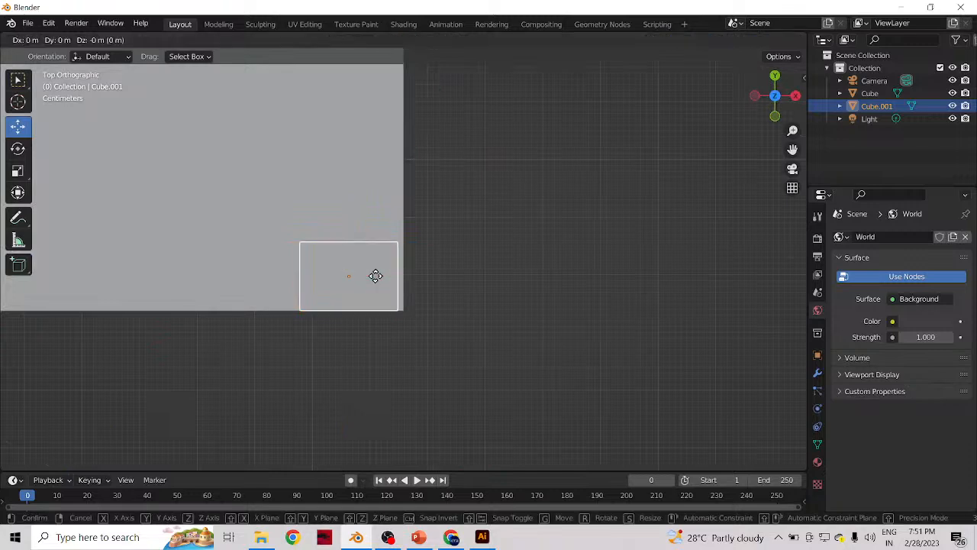
pyautogui.press('x')
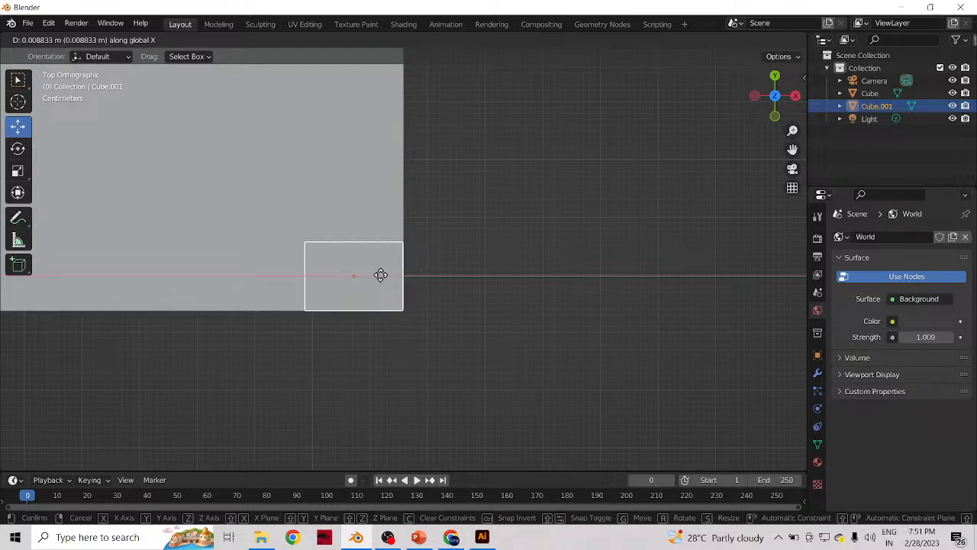
pyautogui.click(381, 276)
# - Move the leg freely with vertex snapping so its upper outer corner meets the slab's lower corner exactly
pyautogui.moveTo(409, 320); pyautogui.dragTo(436, 139, button='middle')
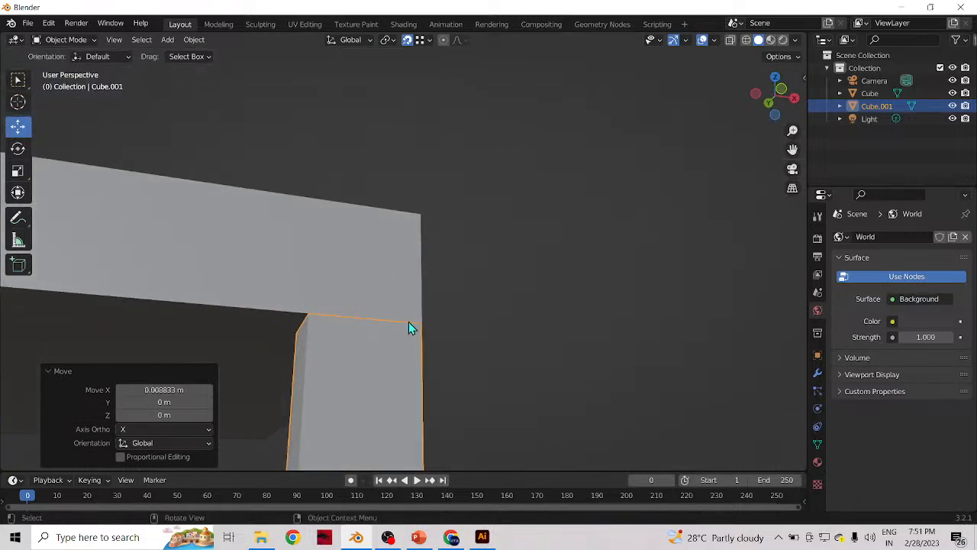
pyautogui.scroll(6, 413, 336)
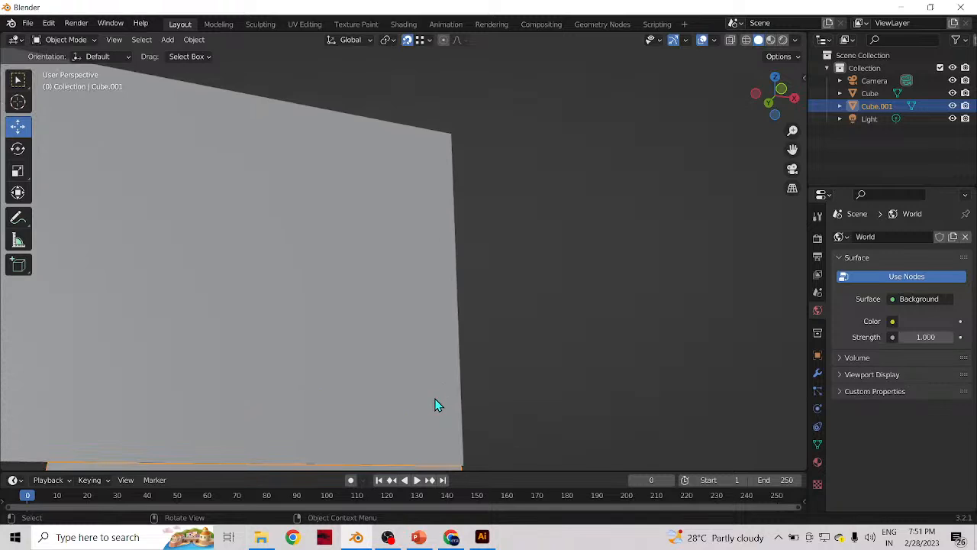
pyautogui.scroll(-2, 434, 398)
pyautogui.press('g')
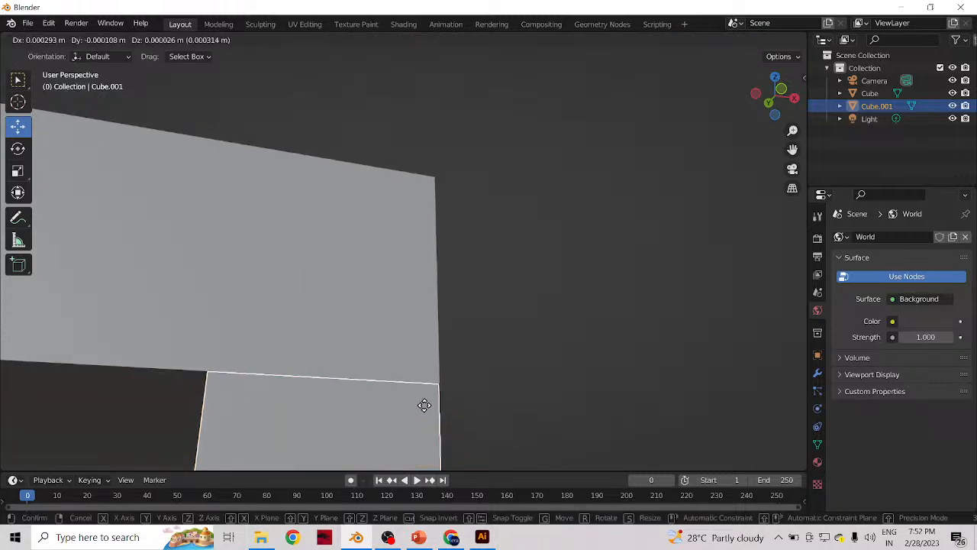
pyautogui.click(432, 405)
pyautogui.moveTo(434, 405); pyautogui.dragTo(425, 357, button='middle')
pyautogui.click(465, 354)
pyautogui.keyDown('alt'); pyautogui.scroll(-5, 530, 381); pyautogui.keyUp('alt')
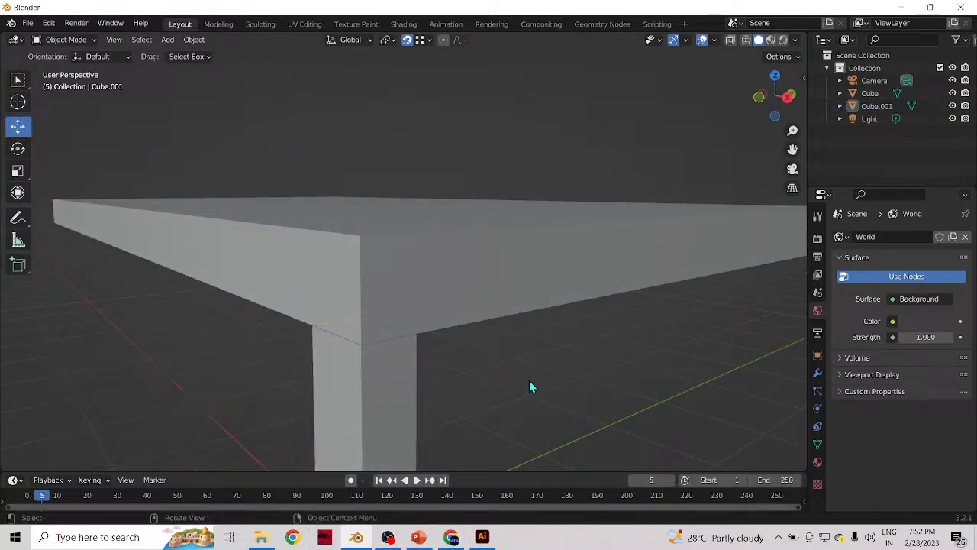
pyautogui.scroll(-3, 530, 381)
pyautogui.scroll(-3, 529, 382)
pyautogui.click(403, 321)
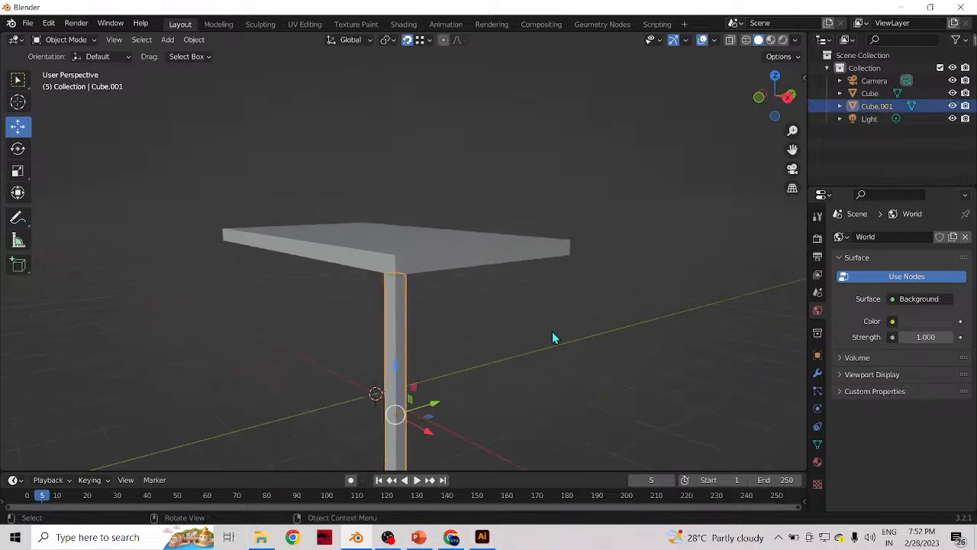
# - Select the slab and leg together and raise them 0.64265 m along global Z so the leg's foot rests on the ground line
pyautogui.moveTo(611, 294); pyautogui.dragTo(580, 290, button='middle')
pyautogui.scroll(-4, 581, 299)
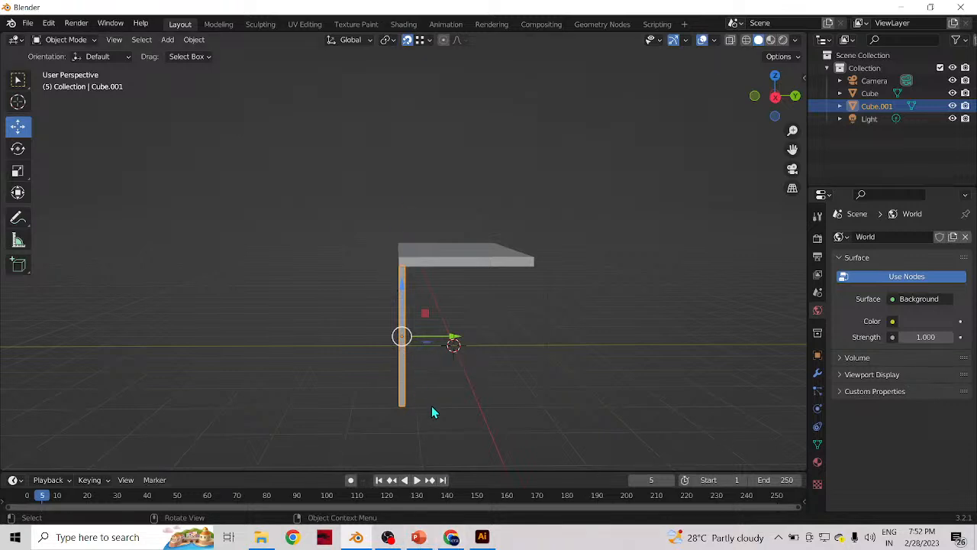
pyautogui.moveTo(347, 213); pyautogui.dragTo(433, 290)
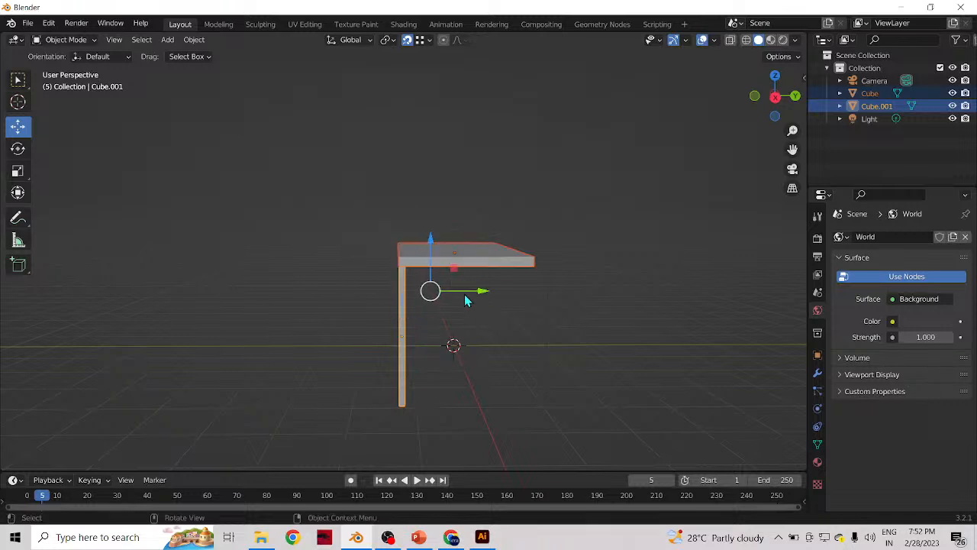
pyautogui.press('KP_3')
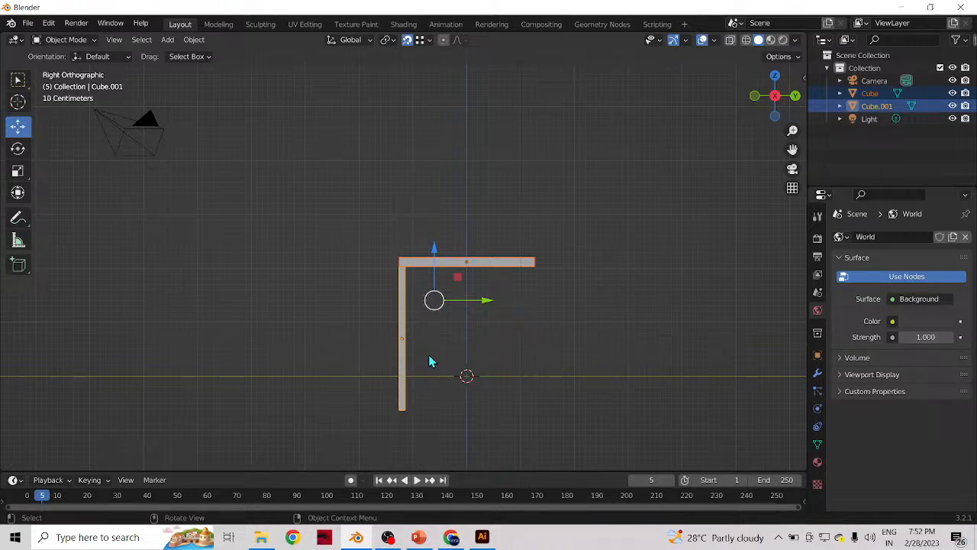
pyautogui.moveTo(438, 252); pyautogui.dragTo(437, 214)
pyautogui.scroll(4, 405, 371)
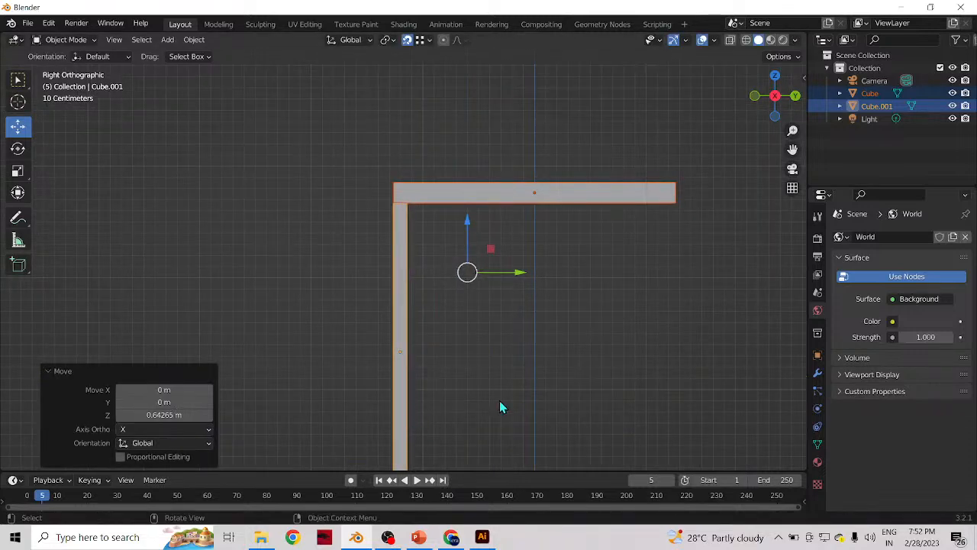
pyautogui.moveTo(793, 149); pyautogui.dragTo(817, 0)
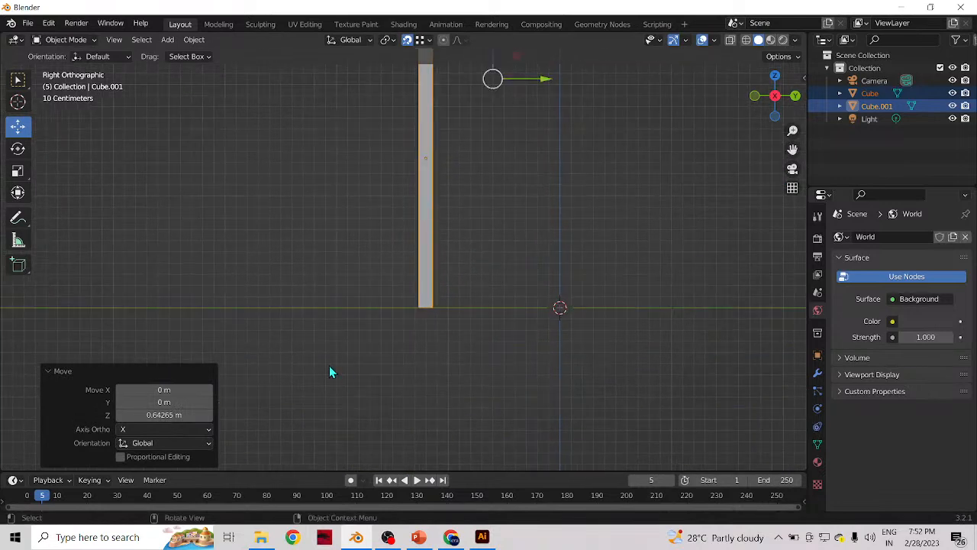
pyautogui.scroll(7, 381, 372)
pyautogui.moveTo(789, 148); pyautogui.dragTo(796, 26)
pyautogui.click(561, 370)
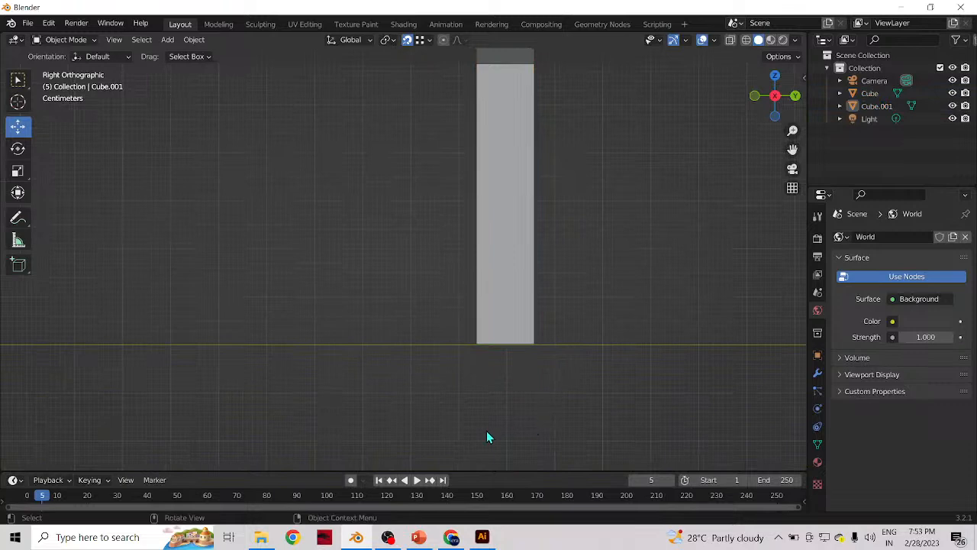
pyautogui.scroll(-10, 598, 260)
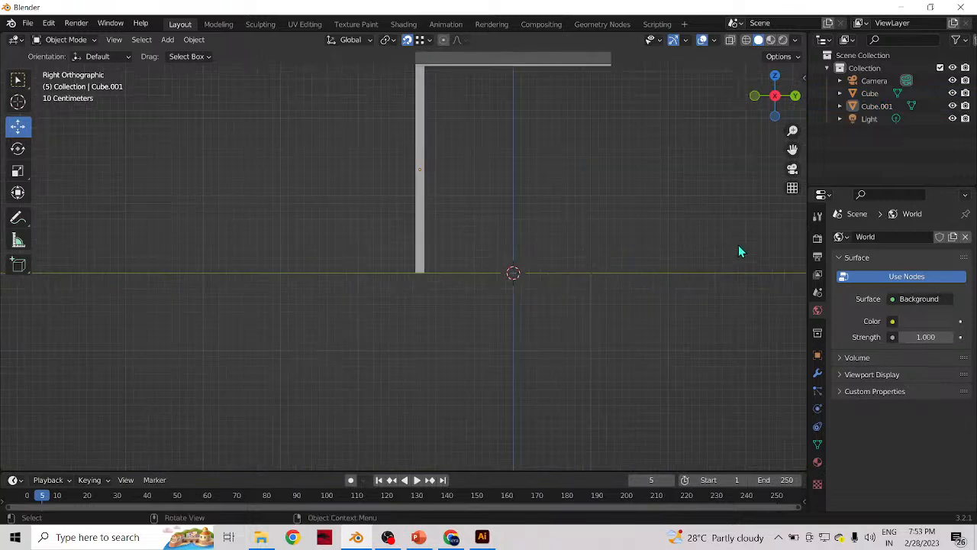
pyautogui.moveTo(793, 148); pyautogui.dragTo(805, 255)
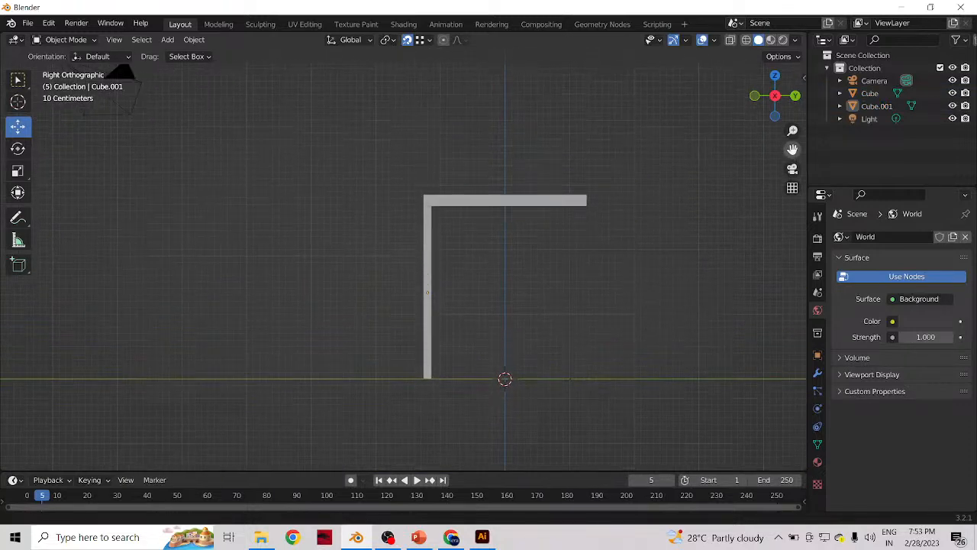
# - Duplicate the leg and snap the copy under the slab's opposite corner, about 2.406 m along Y
pyautogui.click(429, 257)
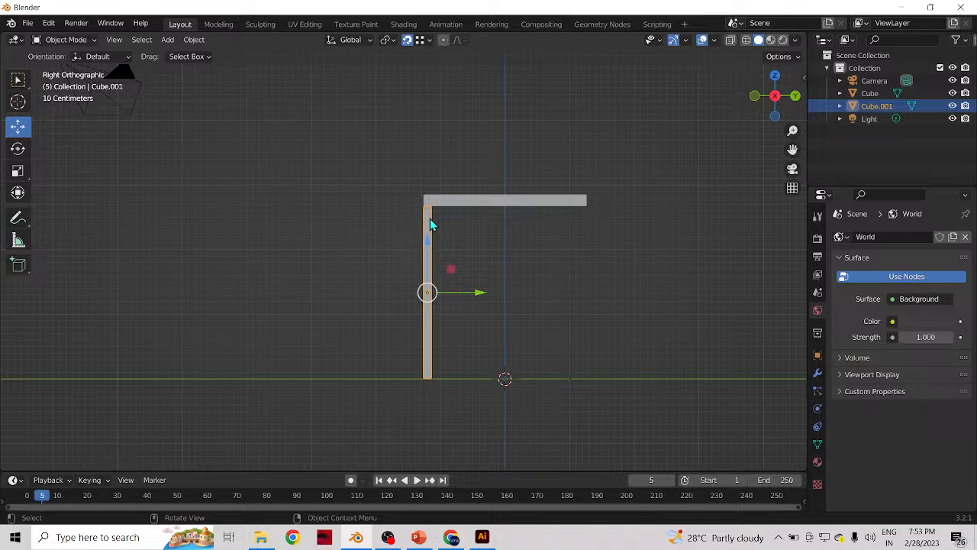
pyautogui.moveTo(429, 218); pyautogui.dragTo(430, 218)
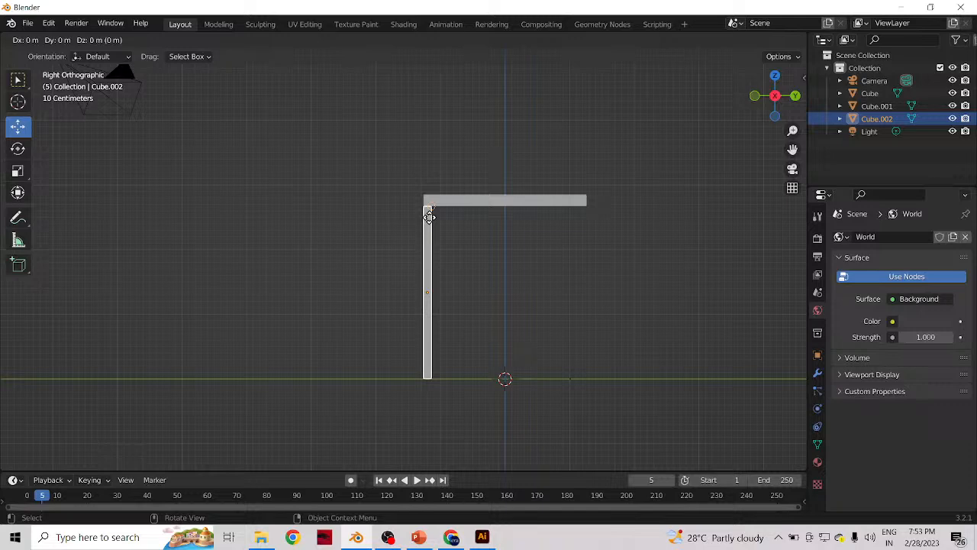
pyautogui.rightClick(456, 216)
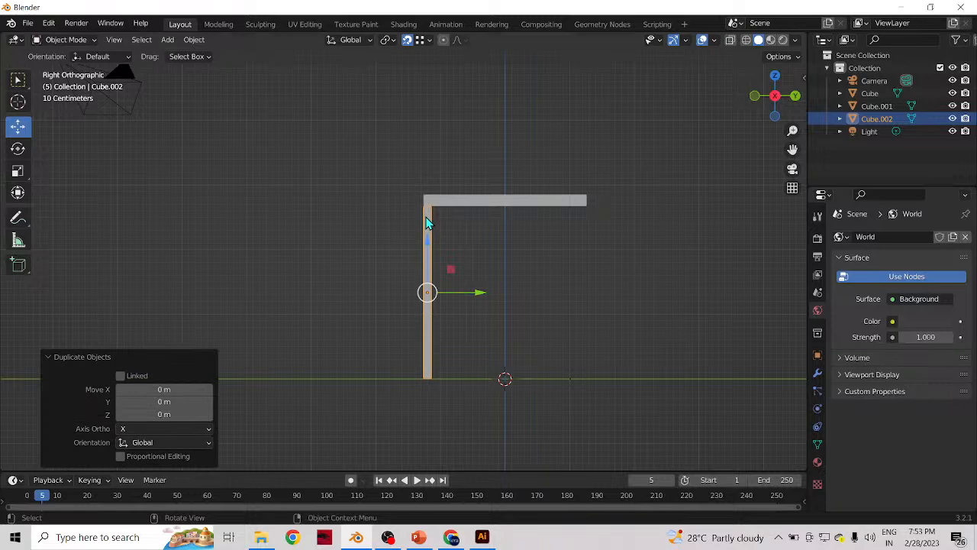
pyautogui.press('g')
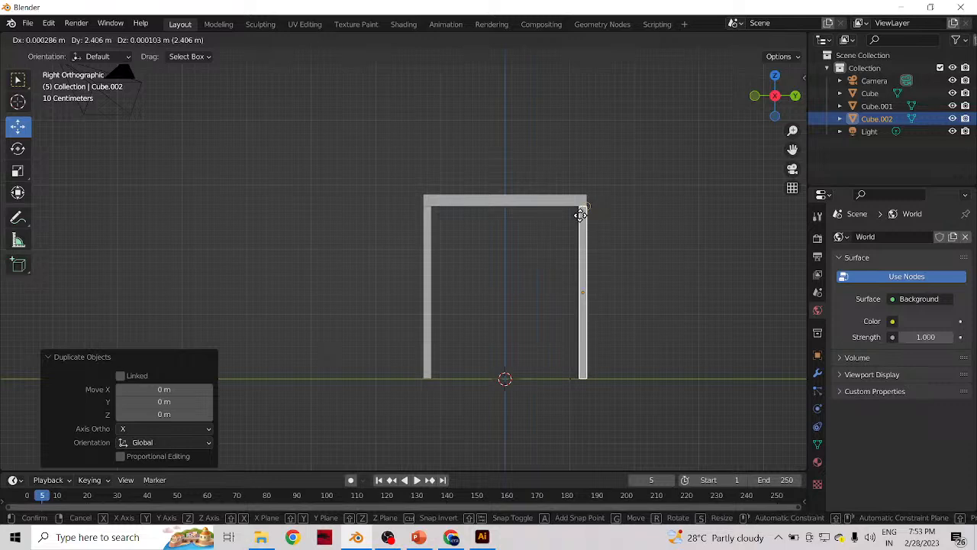
pyautogui.click(581, 216)
pyautogui.click(618, 242)
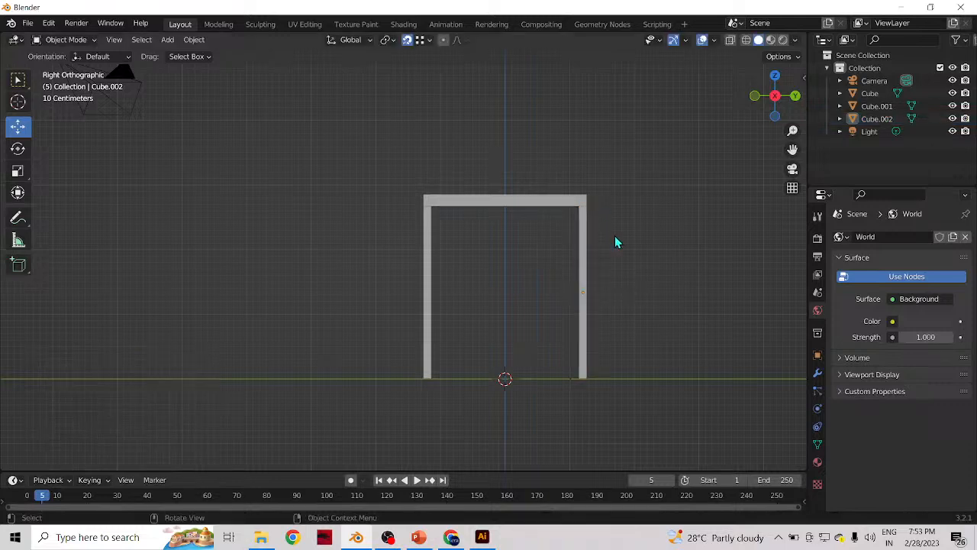
# - Examine the two legs' placement under the slab in perspective and from the front
pyautogui.moveTo(456, 243); pyautogui.dragTo(578, 271, button='middle')
pyautogui.scroll(2, 578, 270)
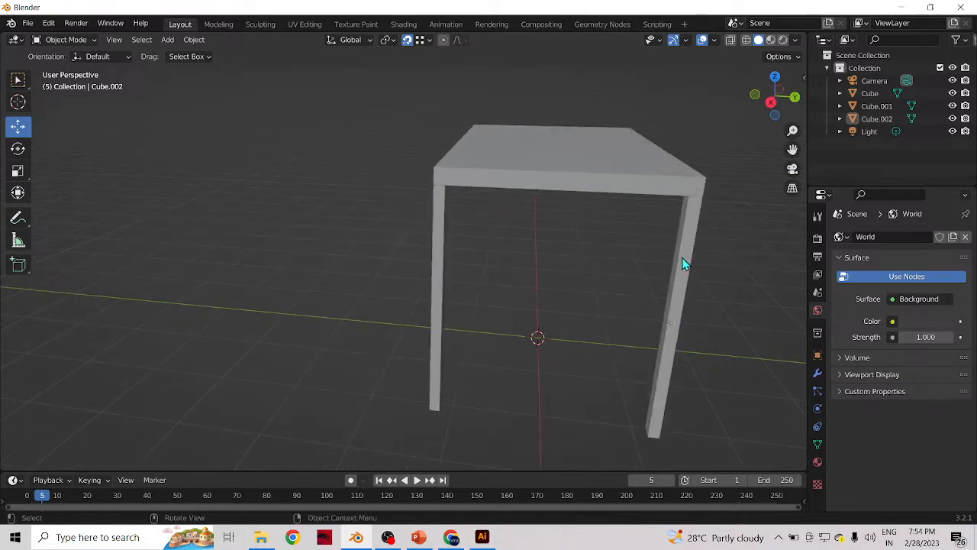
pyautogui.click(687, 243)
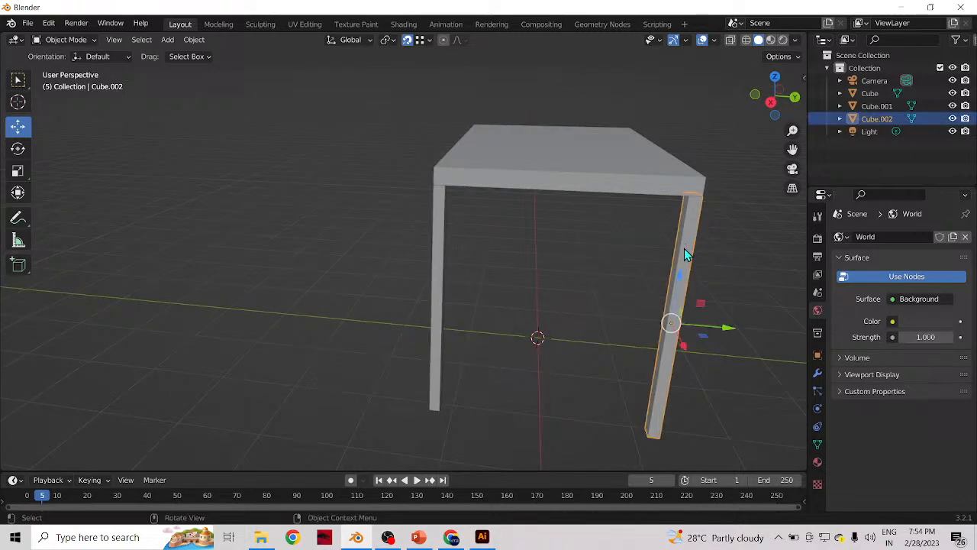
pyautogui.scroll(-1, 453, 281)
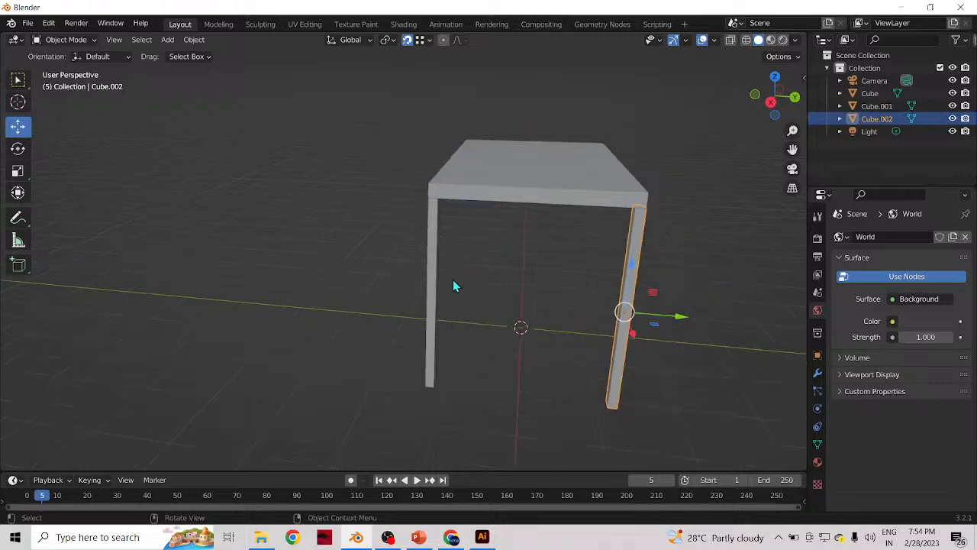
pyautogui.click(518, 270)
pyautogui.moveTo(375, 276); pyautogui.dragTo(423, 281, button='middle')
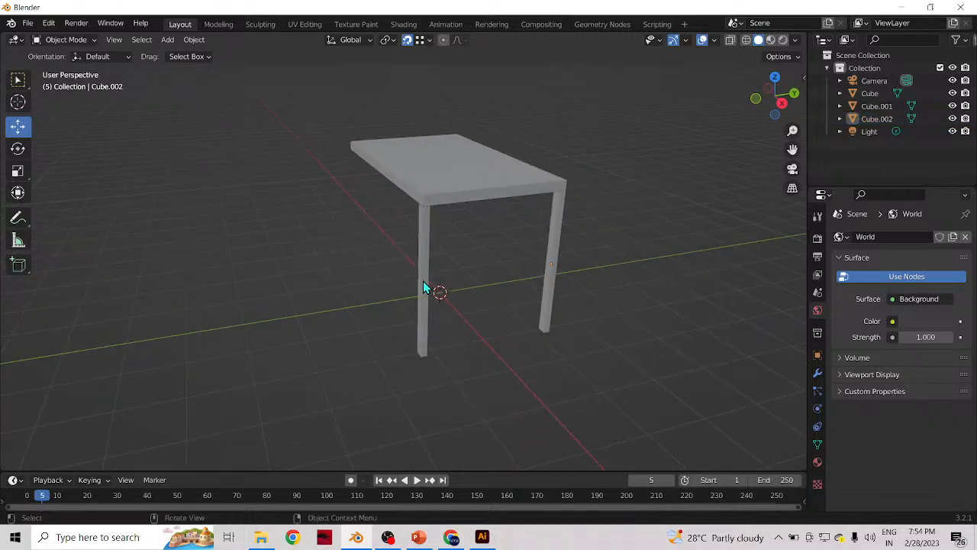
pyautogui.moveTo(260, 316); pyautogui.dragTo(372, 311, button='middle')
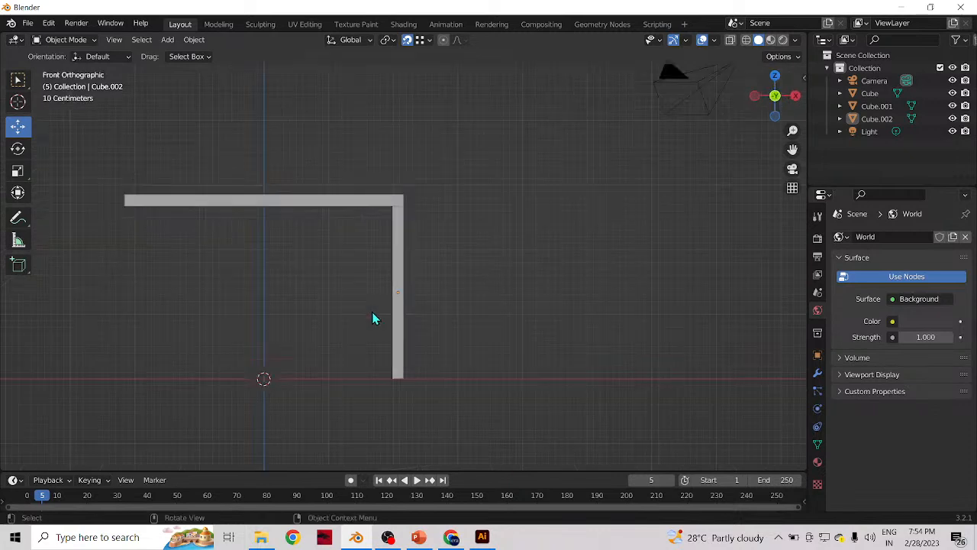
pyautogui.moveTo(367, 229); pyautogui.dragTo(459, 397)
pyautogui.click(442, 251)
pyautogui.click(398, 249)
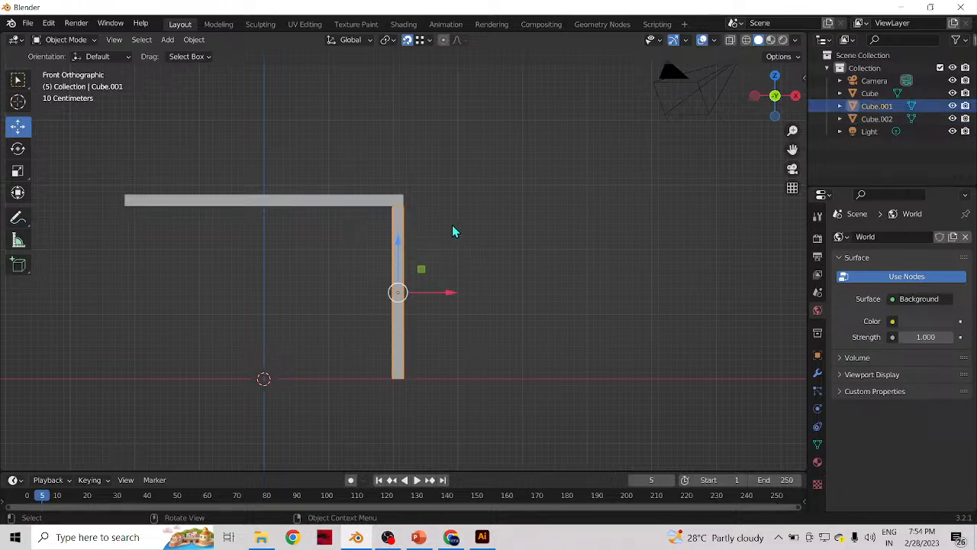
pyautogui.click(443, 256)
pyautogui.moveTo(495, 257); pyautogui.dragTo(445, 291, button='middle')
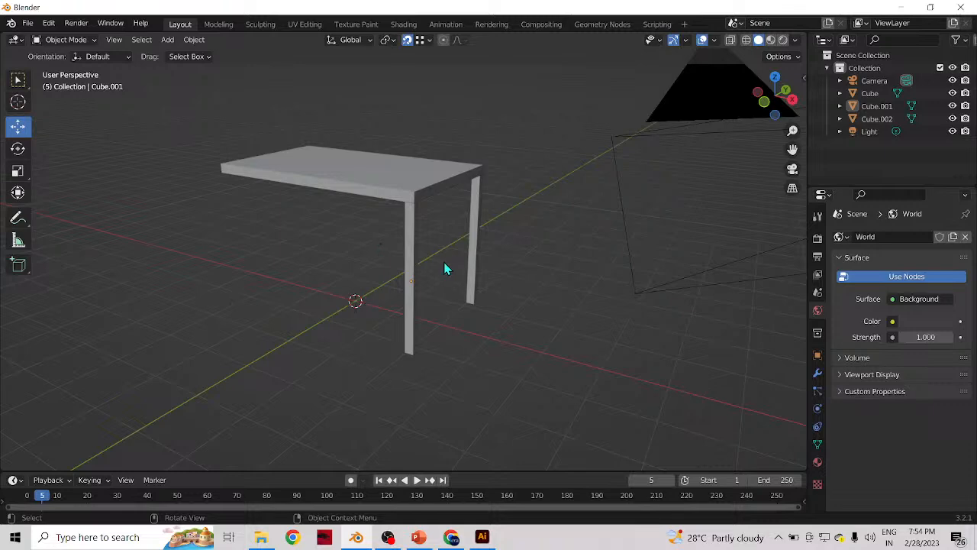
pyautogui.press('KP_3')
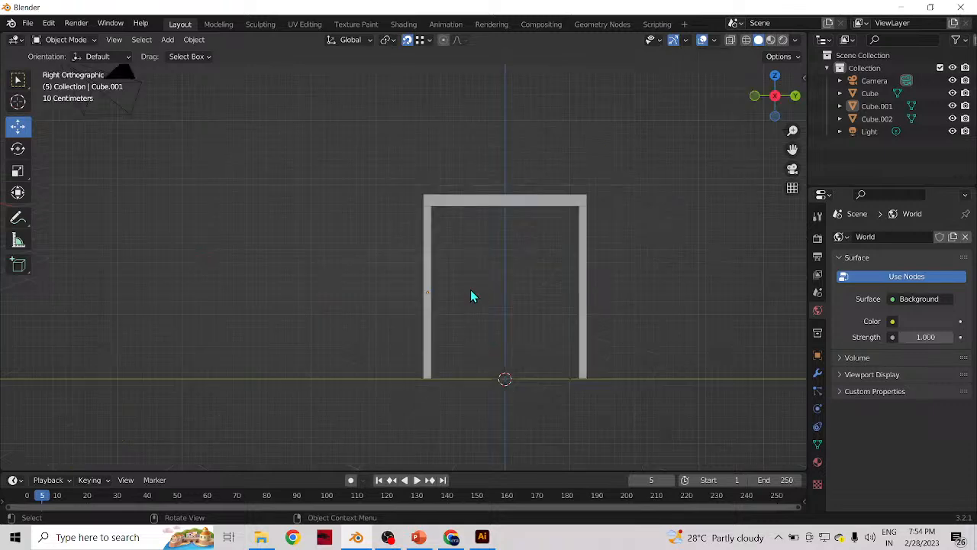
# - Select only the two existing legs, leaving the light out of the selection, and duplicate them in place
pyautogui.moveTo(383, 212); pyautogui.dragTo(651, 381)
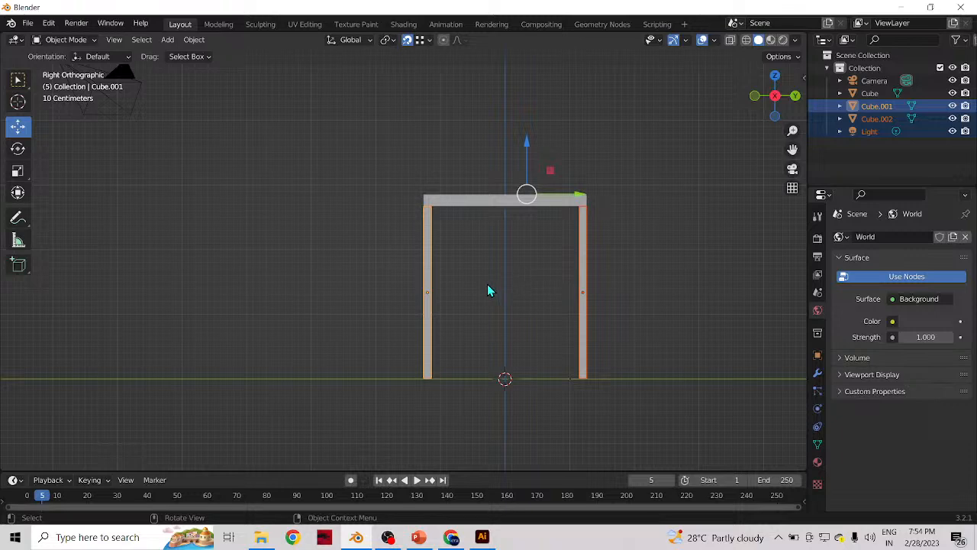
pyautogui.keyDown('ctrl'); pyautogui.click(876, 134); pyautogui.keyUp('ctrl')
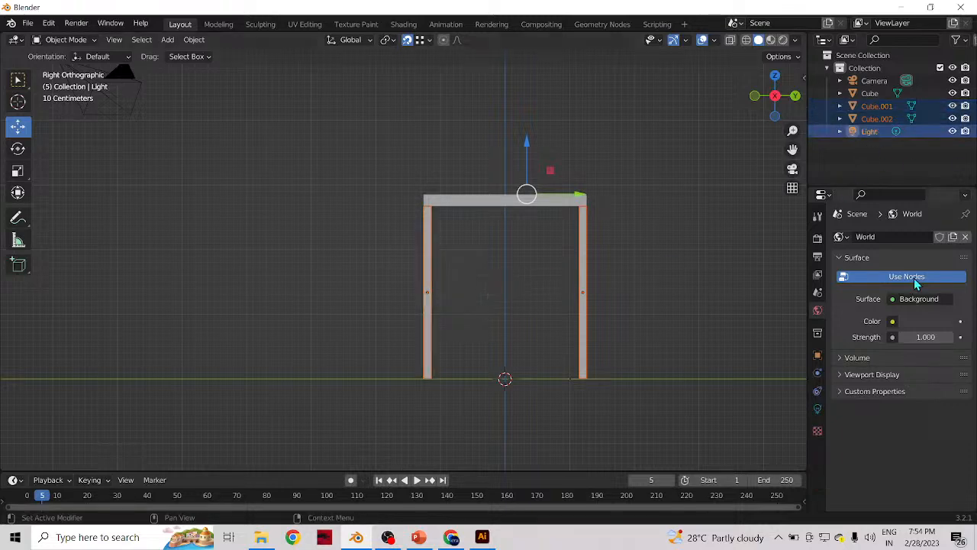
pyautogui.click(879, 107)
pyautogui.keyDown('shift'); pyautogui.click(878, 119); pyautogui.keyUp('shift')
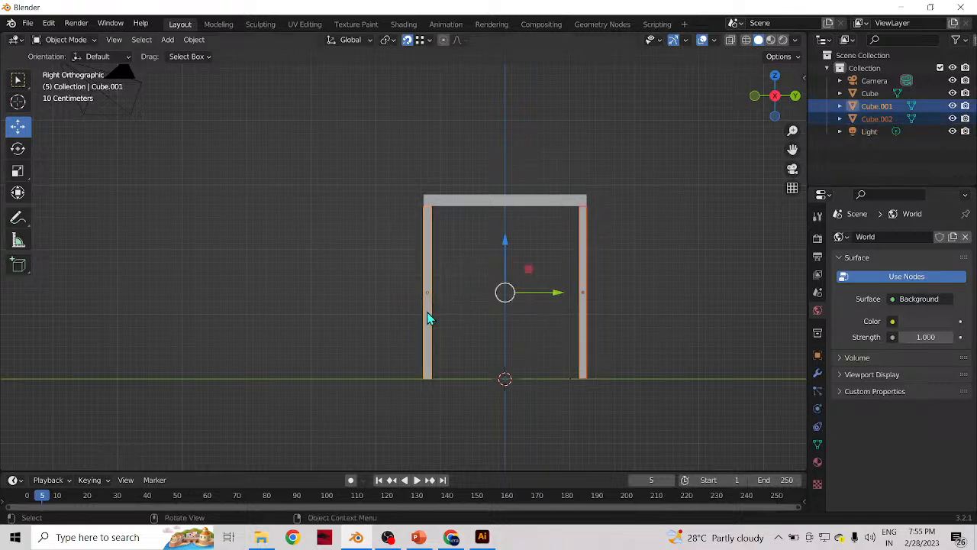
pyautogui.hotkey('shift', 'd')
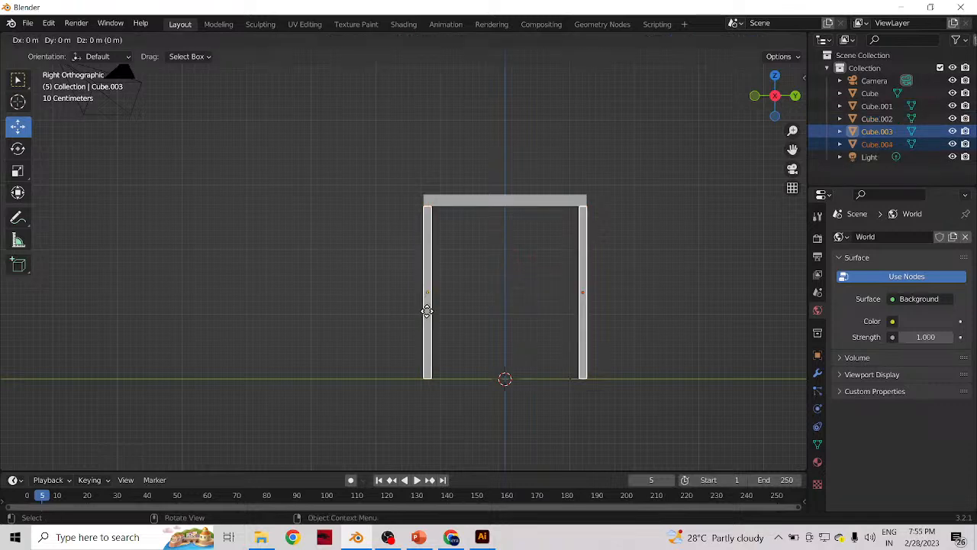
pyautogui.rightClick(427, 311)
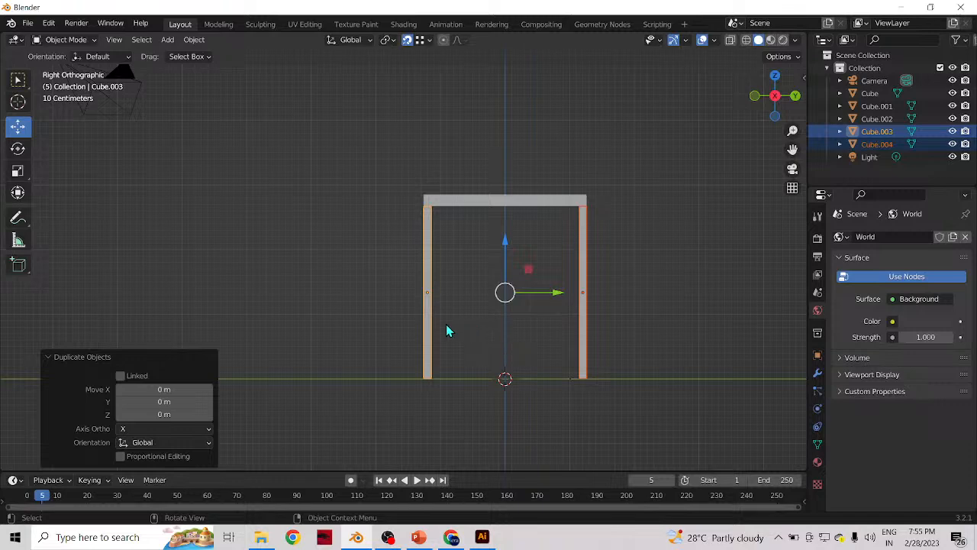
# - Move the duplicated leg pair -4.1426 m along global X so it stands under the slab's opposite end
pyautogui.press('KP_1')
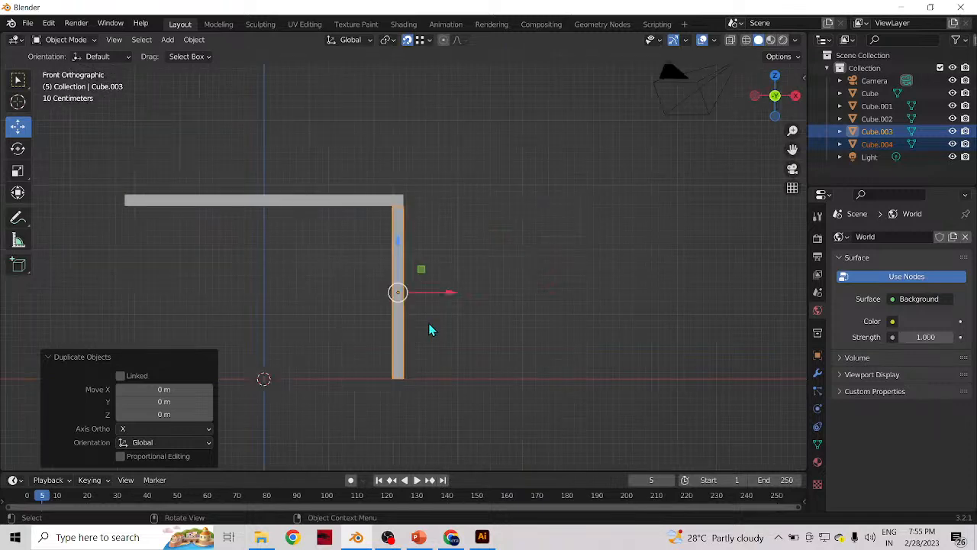
pyautogui.moveTo(793, 149); pyautogui.dragTo(787, 162)
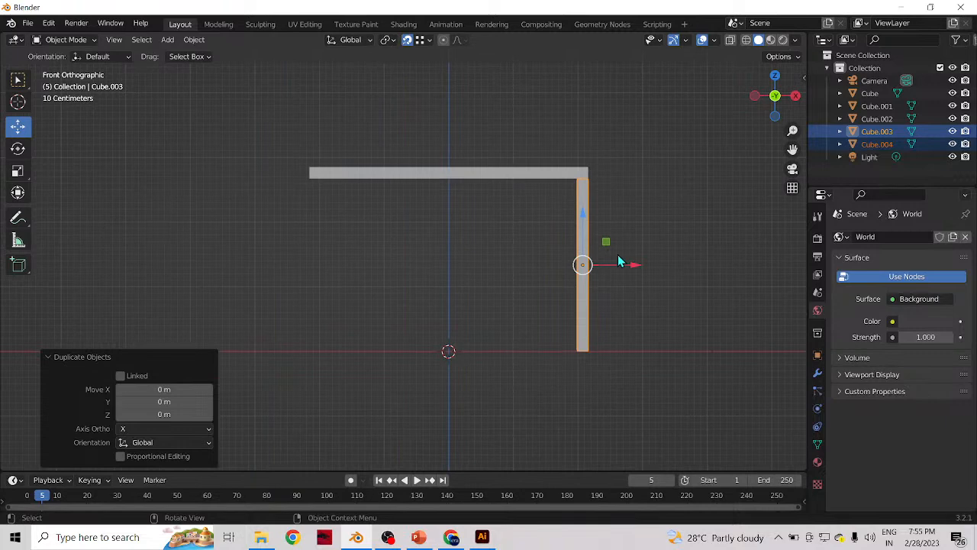
pyautogui.press('g')
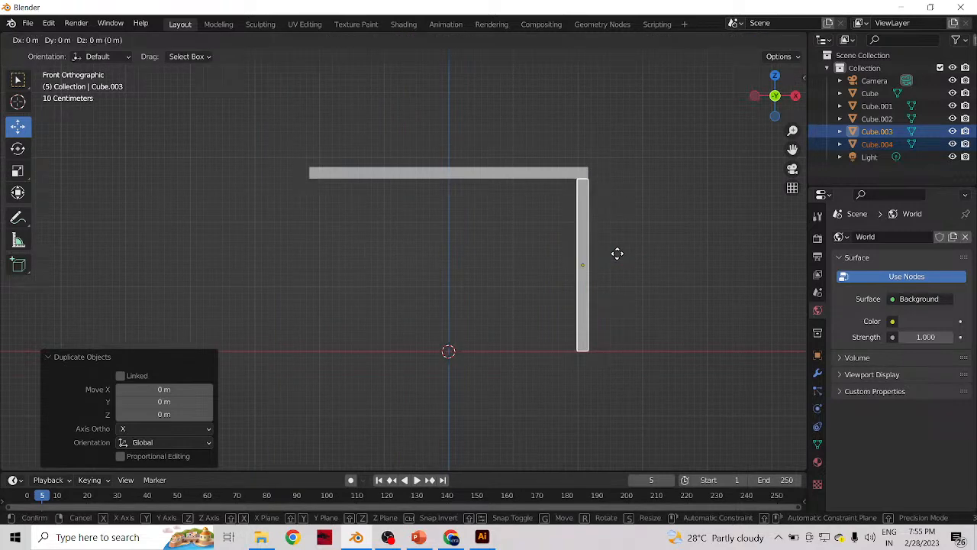
pyautogui.press('x')
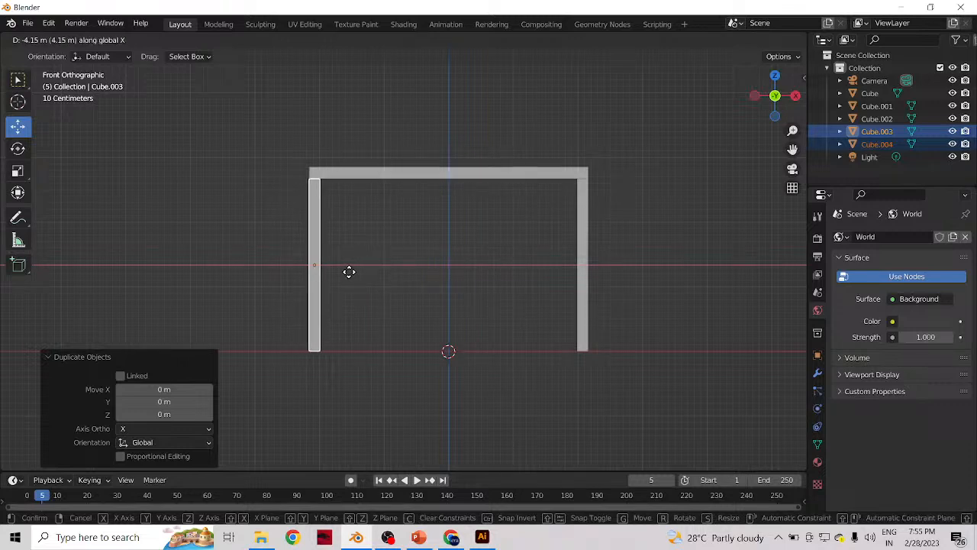
pyautogui.click(349, 271)
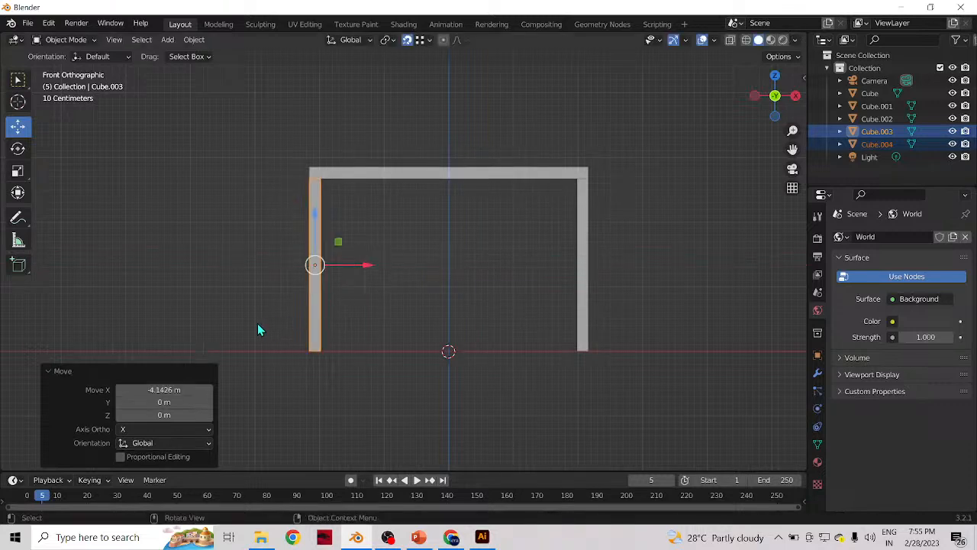
pyautogui.scroll(2, 267, 270)
pyautogui.click(340, 270)
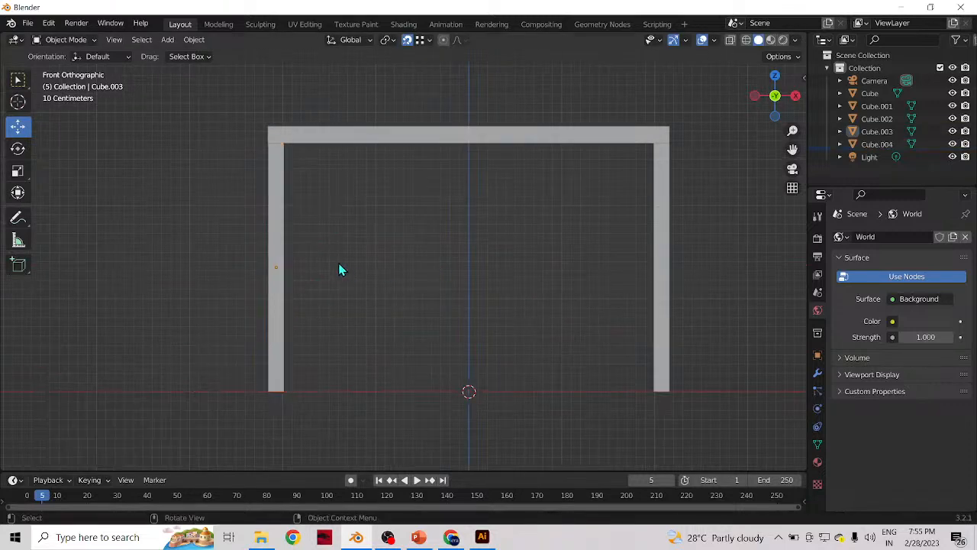
# - Nudge the front copied leg 0.004558 m along global X so its outer side is flush with the slab's end
pyautogui.click(283, 216)
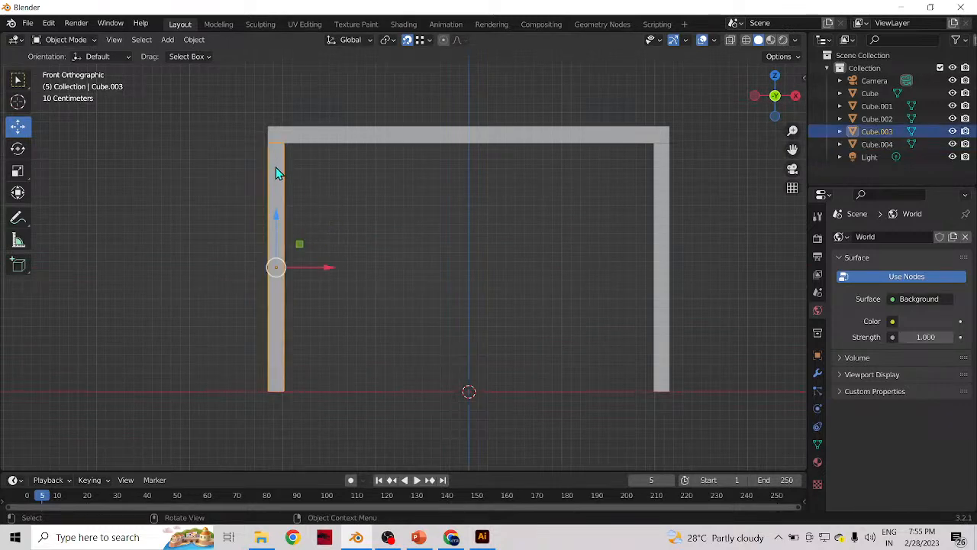
pyautogui.moveTo(793, 149); pyautogui.dragTo(964, 149)
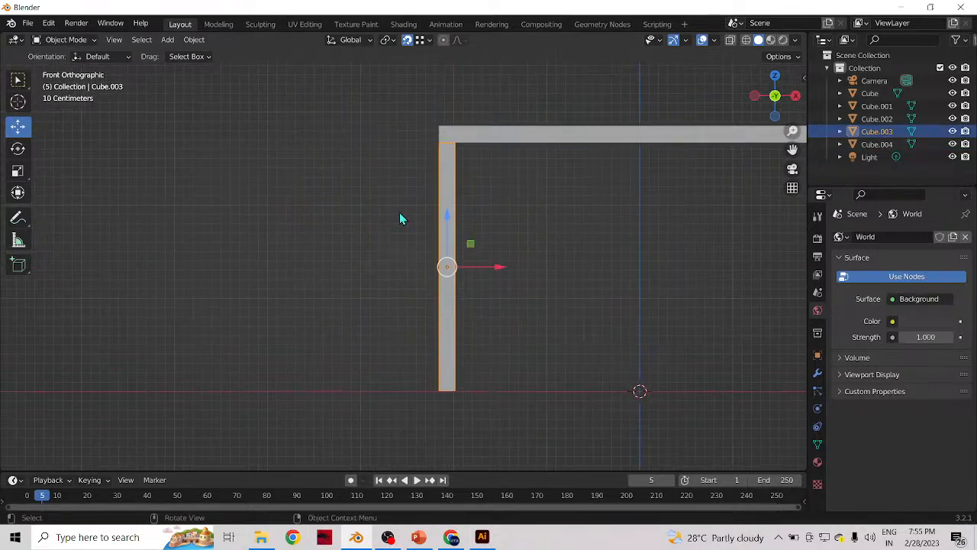
pyautogui.scroll(3, 436, 184)
pyautogui.scroll(-2, 436, 183)
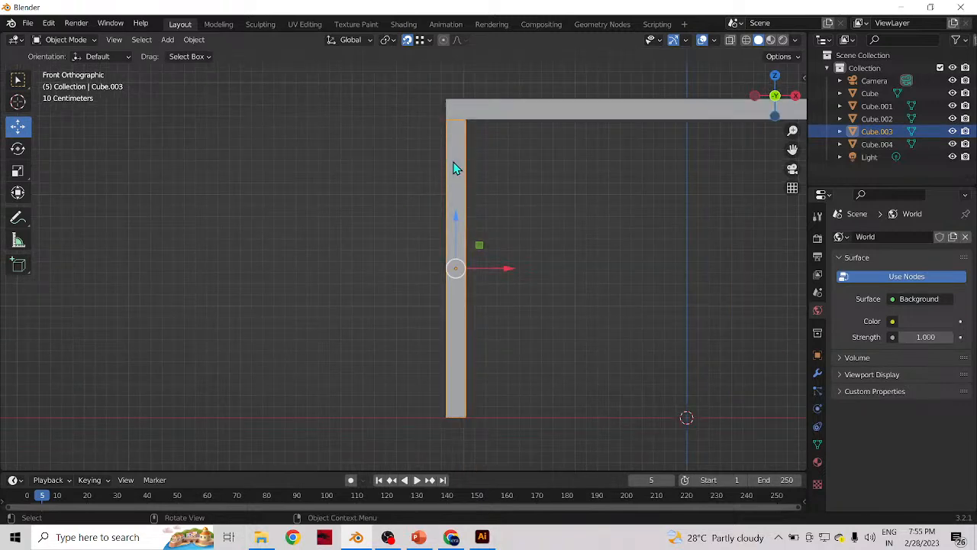
pyautogui.press('g')
pyautogui.press('x')
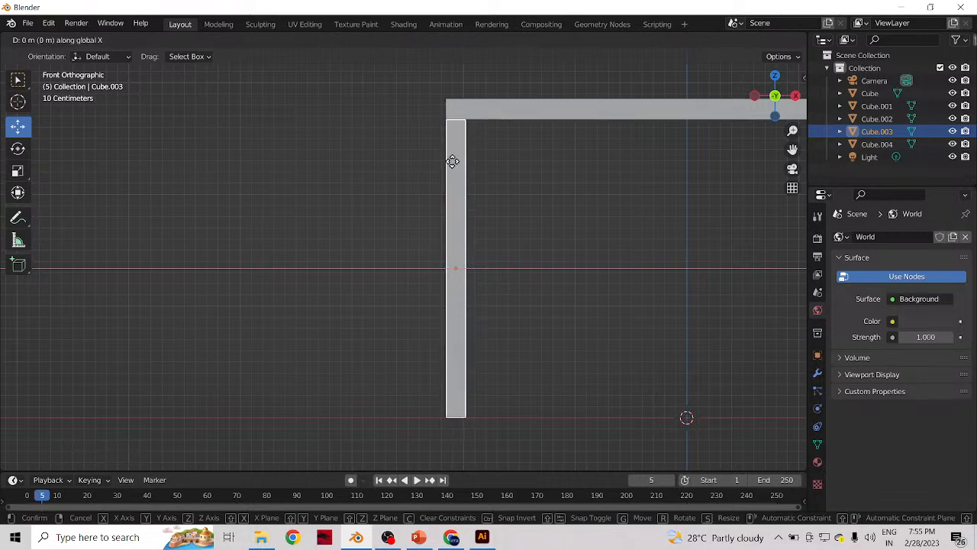
pyautogui.click(453, 162)
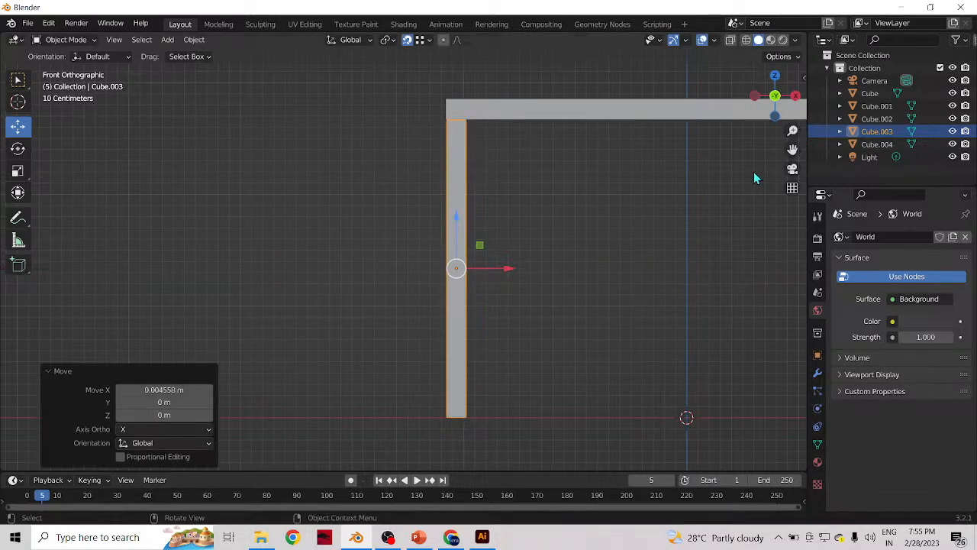
pyautogui.press('KP_7')
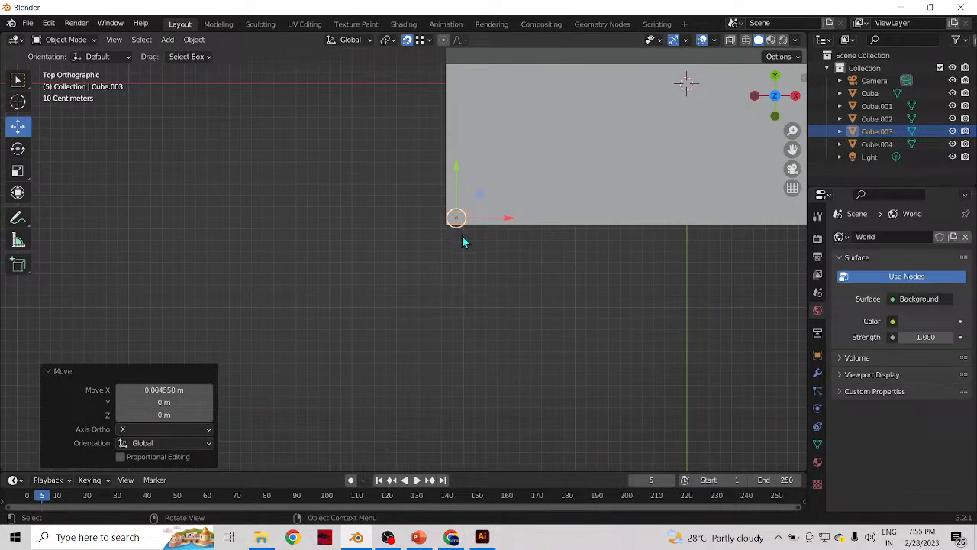
pyautogui.click(401, 216)
# - Select the rear copied leg and shift it slightly along global X to line up with the slab's end from behind
pyautogui.moveTo(365, 253); pyautogui.dragTo(717, 133, button='middle')
pyautogui.click(411, 186)
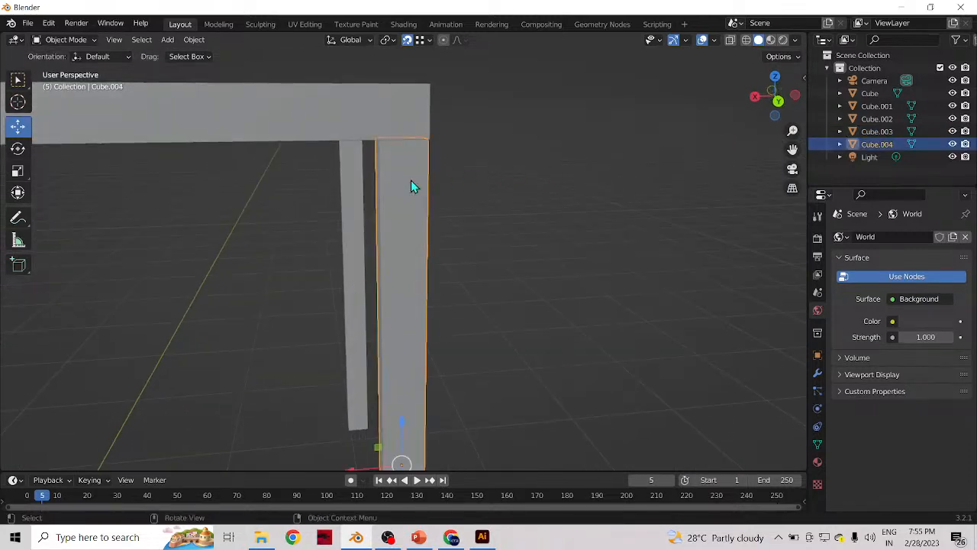
pyautogui.scroll(-3, 410, 190)
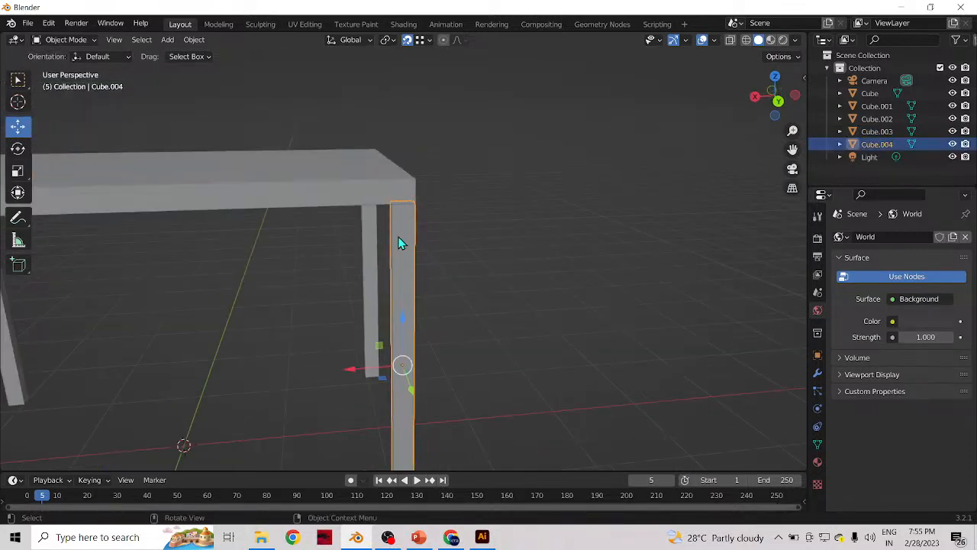
pyautogui.press('KP_1')
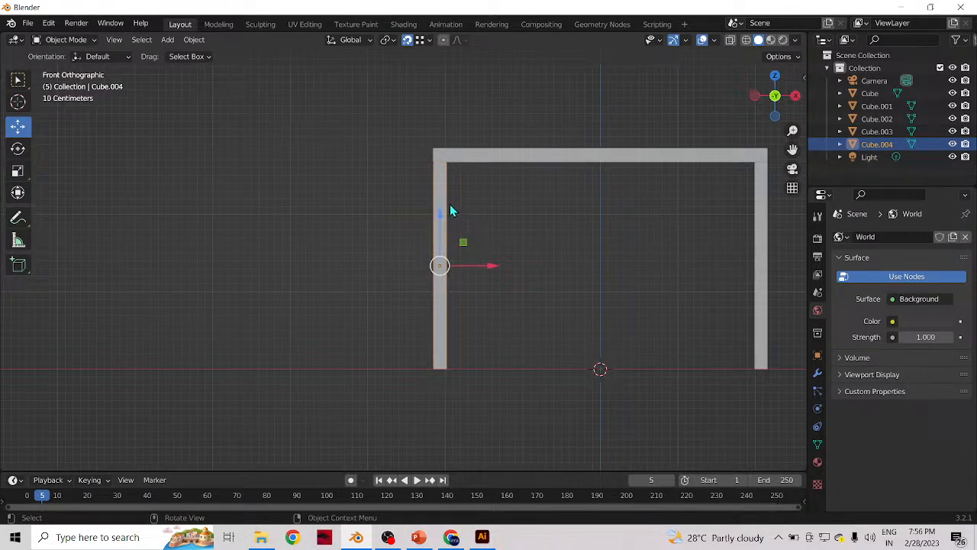
pyautogui.press('ctrl+KP_1')
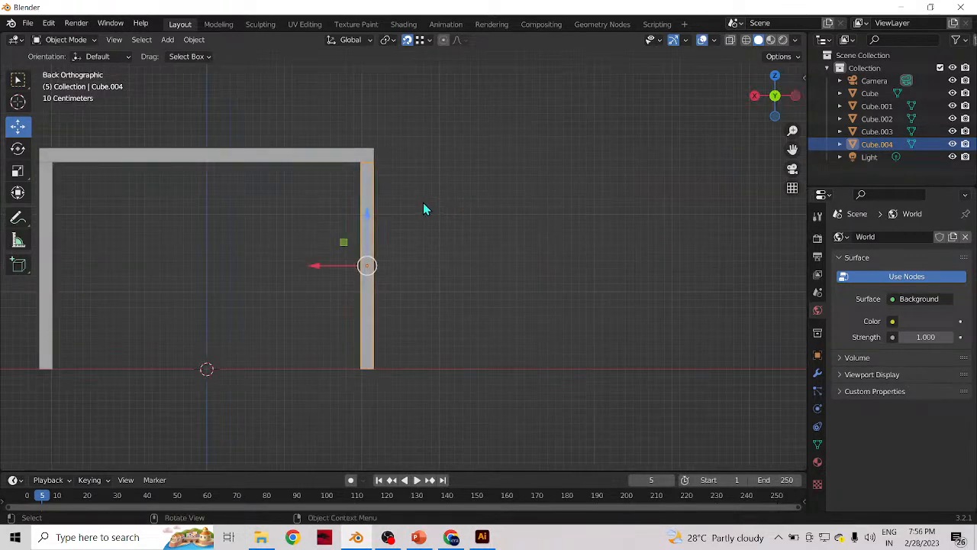
pyautogui.moveTo(792, 150); pyautogui.dragTo(976, 157)
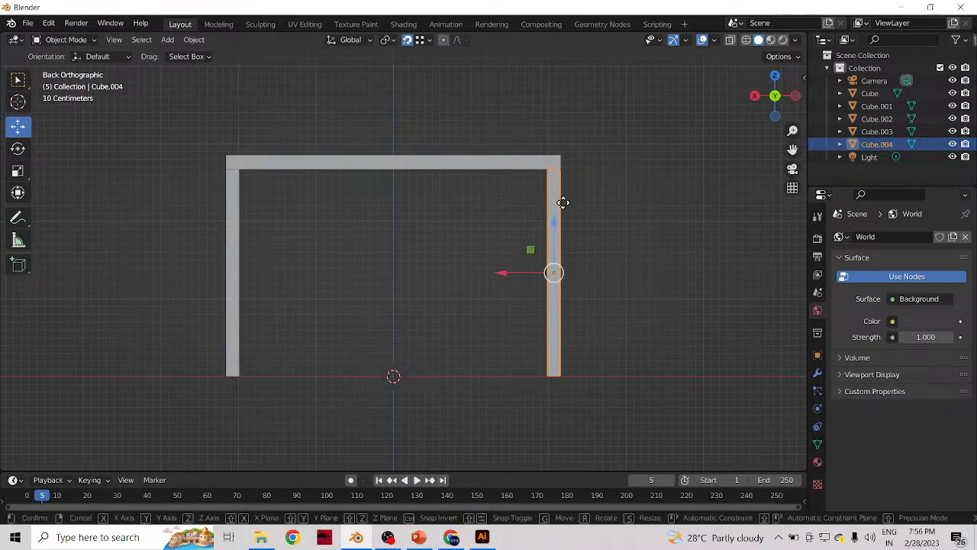
pyautogui.press('g')
pyautogui.press('x')
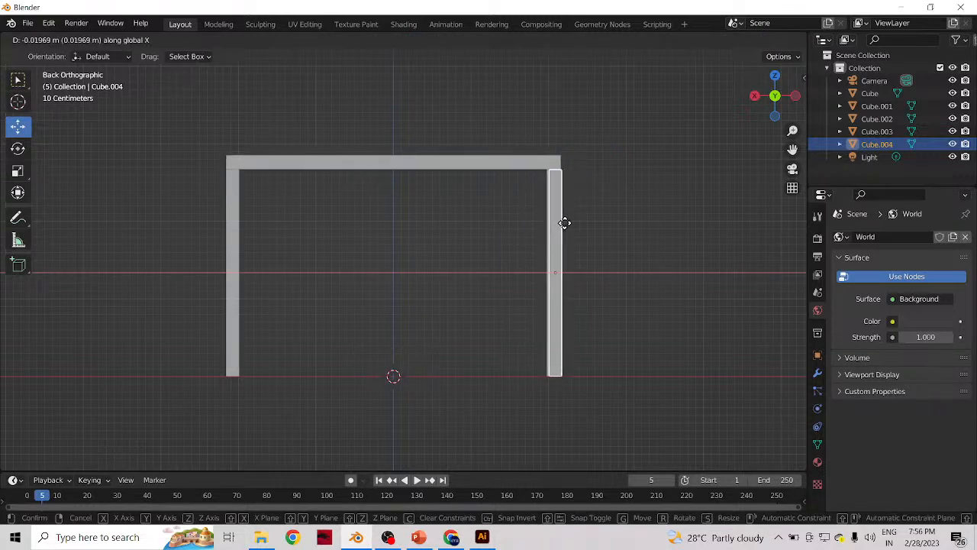
pyautogui.click(565, 223)
pyautogui.click(609, 213)
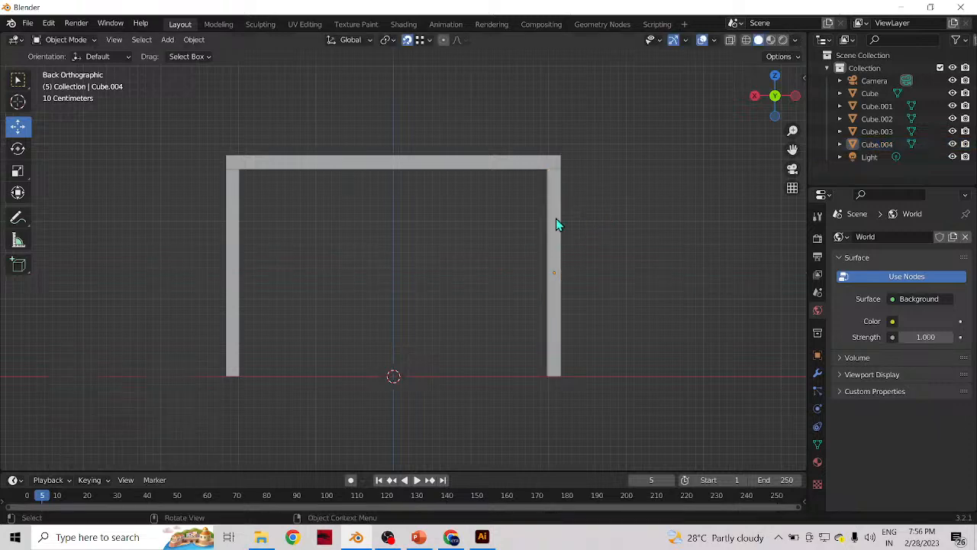
# - Move the rear copied leg freely by a slight amount in perspective to fit under the slab's corner
pyautogui.moveTo(561, 192); pyautogui.dragTo(511, 223, button='middle')
pyautogui.click(336, 339)
pyautogui.press('g')
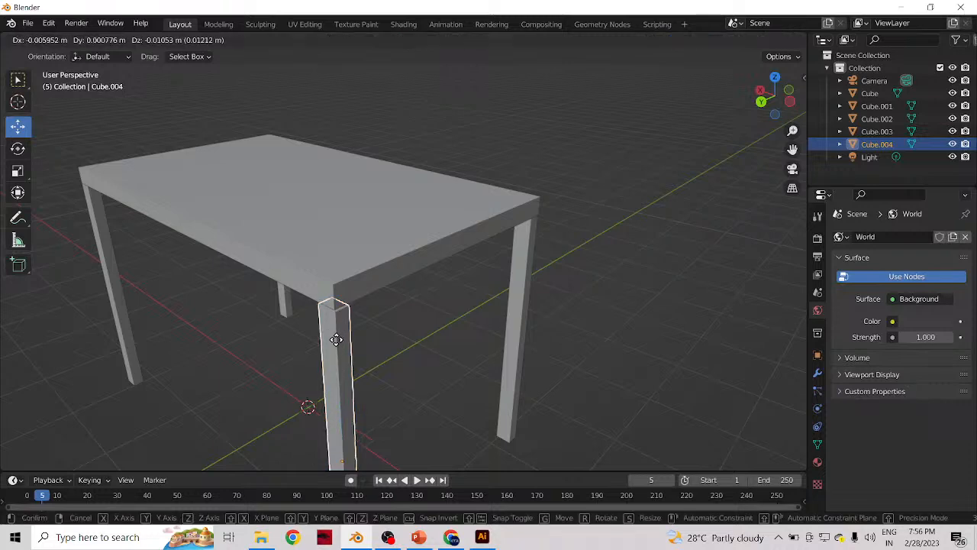
pyautogui.click(340, 342)
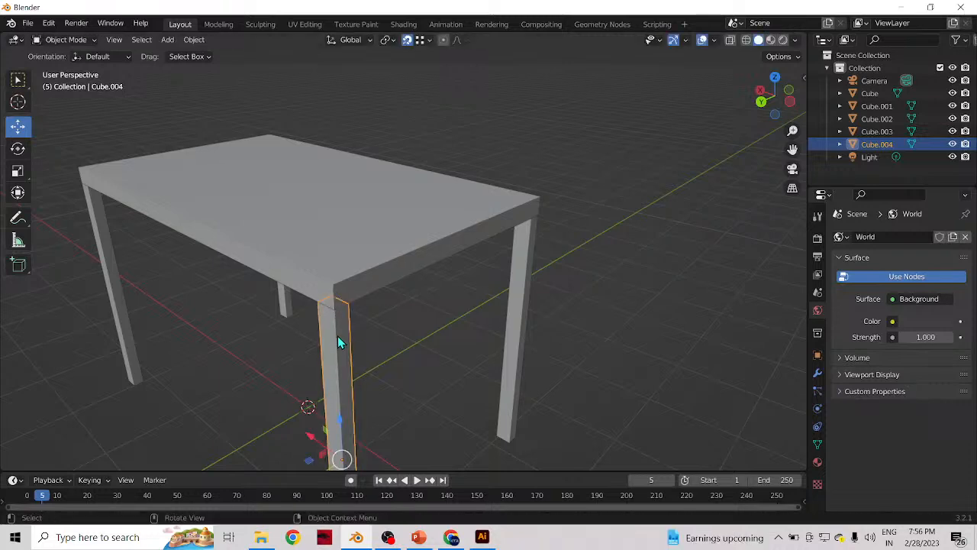
# - Nudge the rear copied leg about 0.006 m along global X so its outer side is flush with the slab's end
pyautogui.press('KP_1')
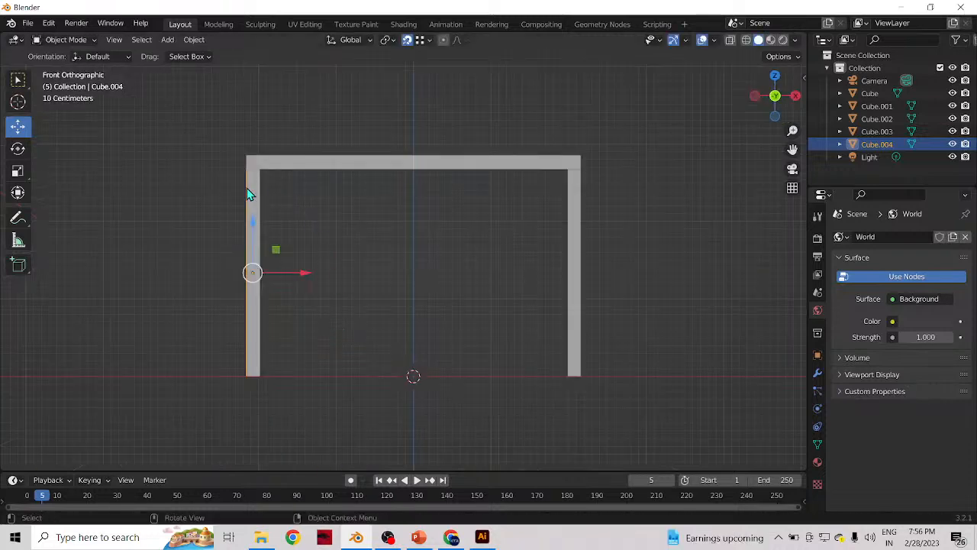
pyautogui.press('ctrl+KP_1')
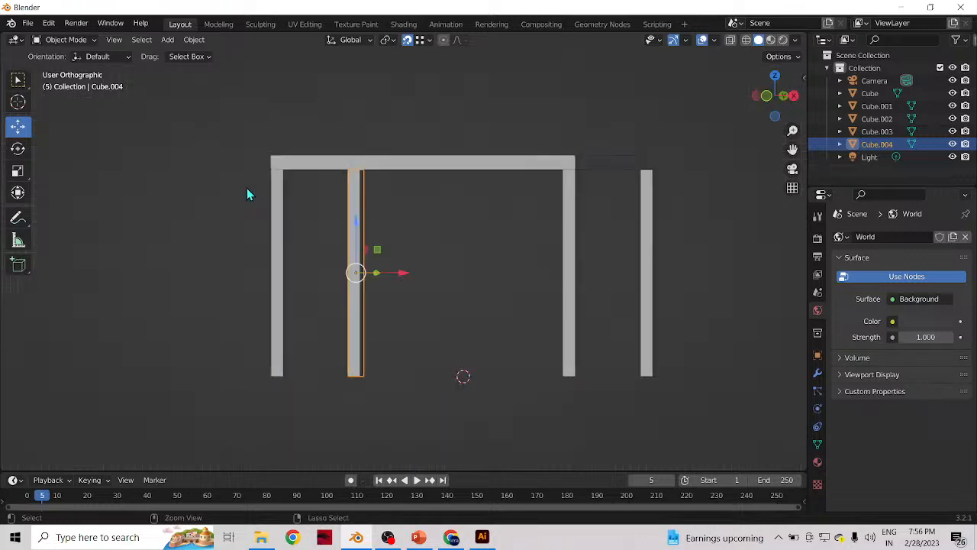
pyautogui.scroll(2, 580, 206)
pyautogui.scroll(2, 580, 207)
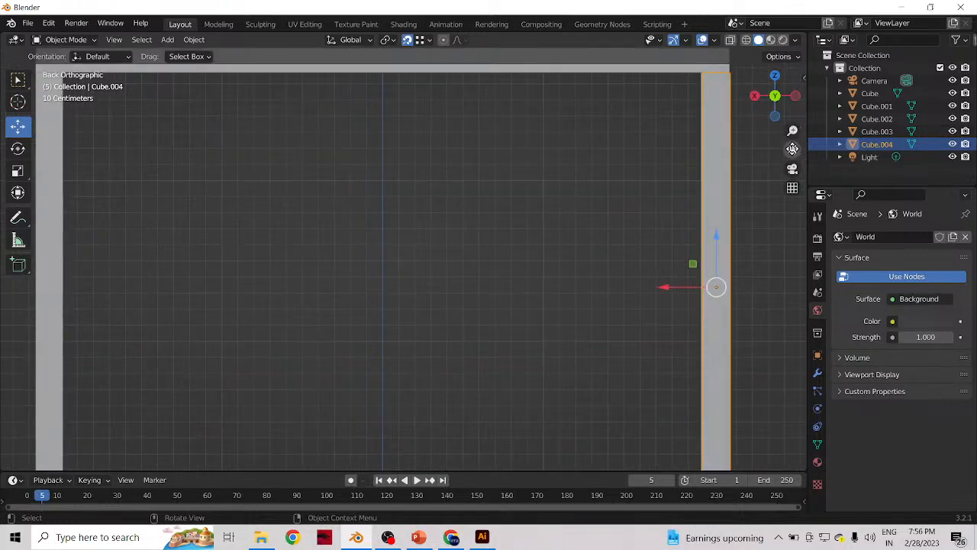
pyautogui.moveTo(793, 150); pyautogui.dragTo(642, 227)
pyautogui.press('g')
pyautogui.press('x')
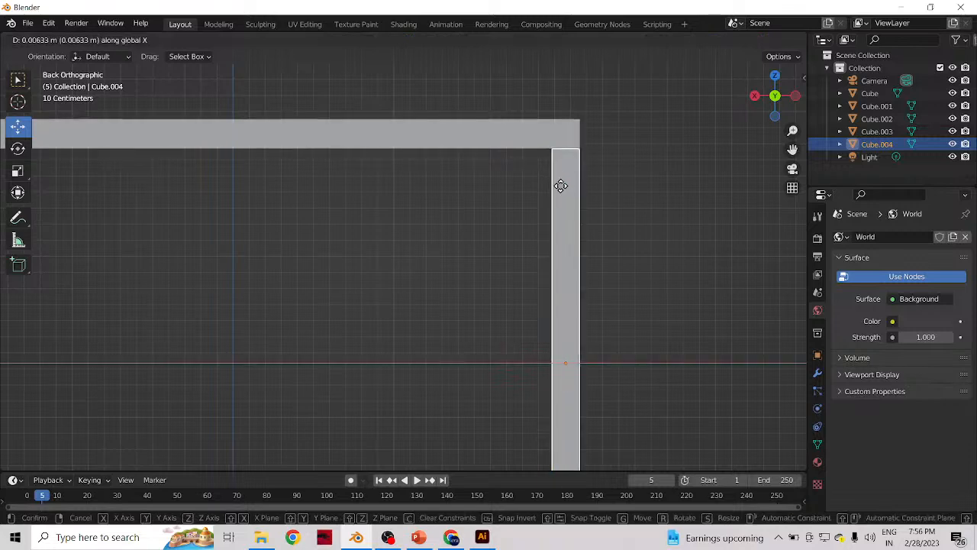
pyautogui.click(561, 186)
pyautogui.click(652, 231)
# - Shift the front copied leg slightly along global X under the slab's corner and check the whole table in perspective
pyautogui.moveTo(651, 231); pyautogui.dragTo(332, 265, button='middle')
pyautogui.click(498, 238)
pyautogui.moveTo(412, 248); pyautogui.dragTo(336, 243, button='middle')
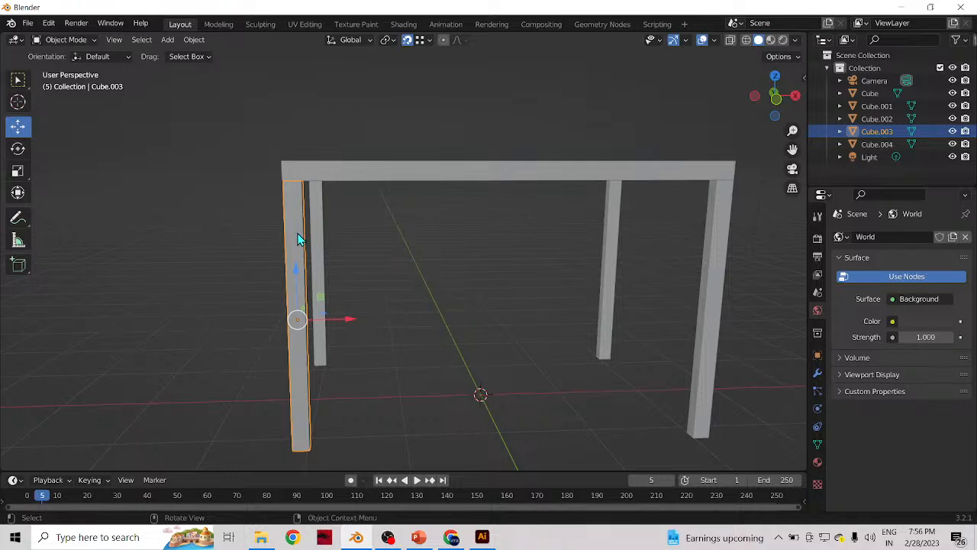
pyautogui.press('g')
pyautogui.press('x')
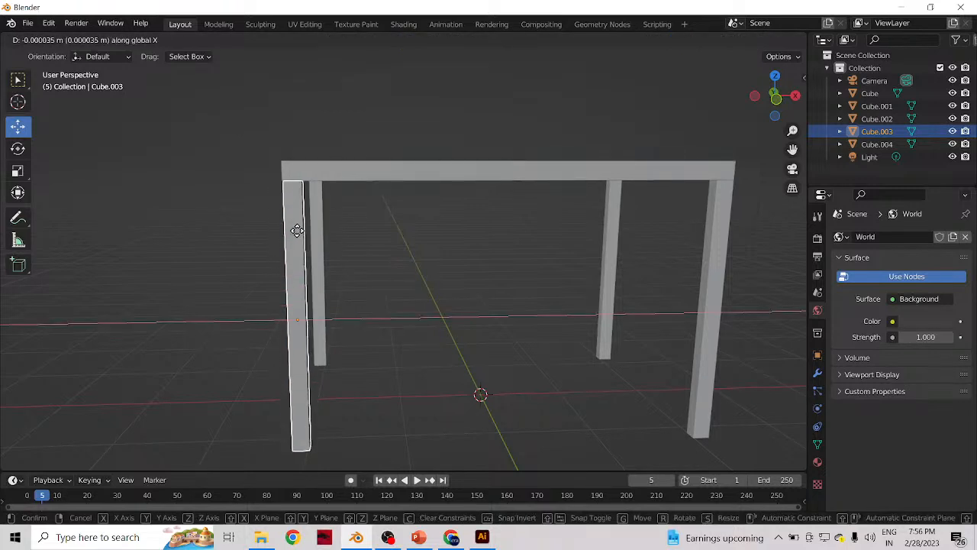
pyautogui.click(297, 233)
pyautogui.click(489, 274)
pyautogui.keyDown('alt'); pyautogui.scroll(-5, 530, 291); pyautogui.keyUp('alt')
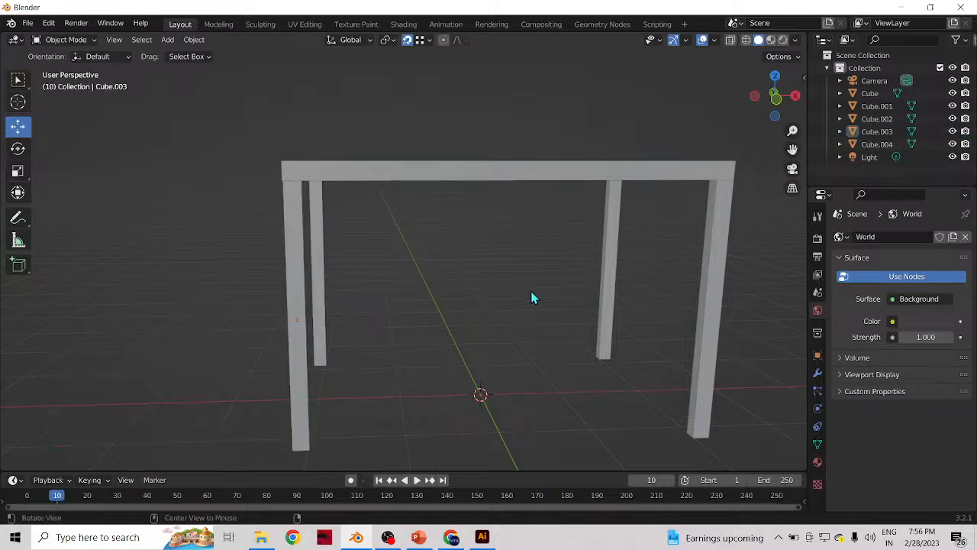
pyautogui.scroll(-4, 556, 294)
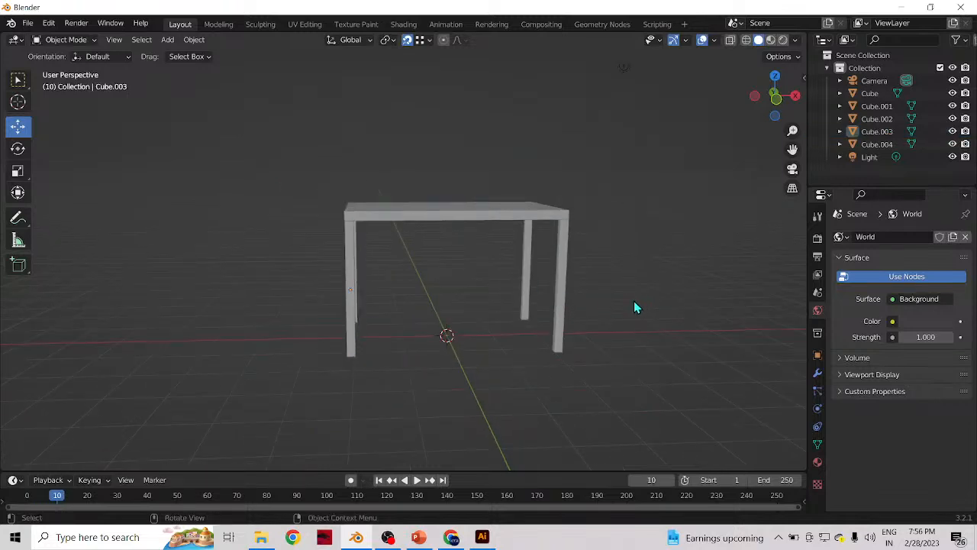
pyautogui.moveTo(628, 331)
pyautogui.mouseDown(button='middle')
pyautogui.moveTo(622, 360)
pyautogui.moveTo(534, 392)
pyautogui.moveTo(384, 303)
pyautogui.moveTo(509, 283)
pyautogui.moveTo(594, 295)
pyautogui.moveTo(622, 334)
pyautogui.mouseUp(button='middle')
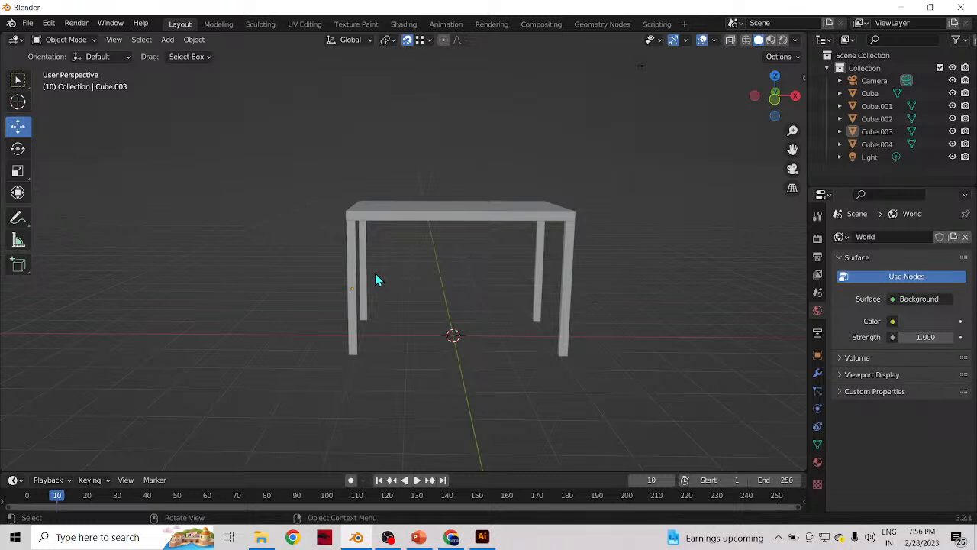
# - Select the tabletop slab and duplicate it in place
pyautogui.click(388, 216)
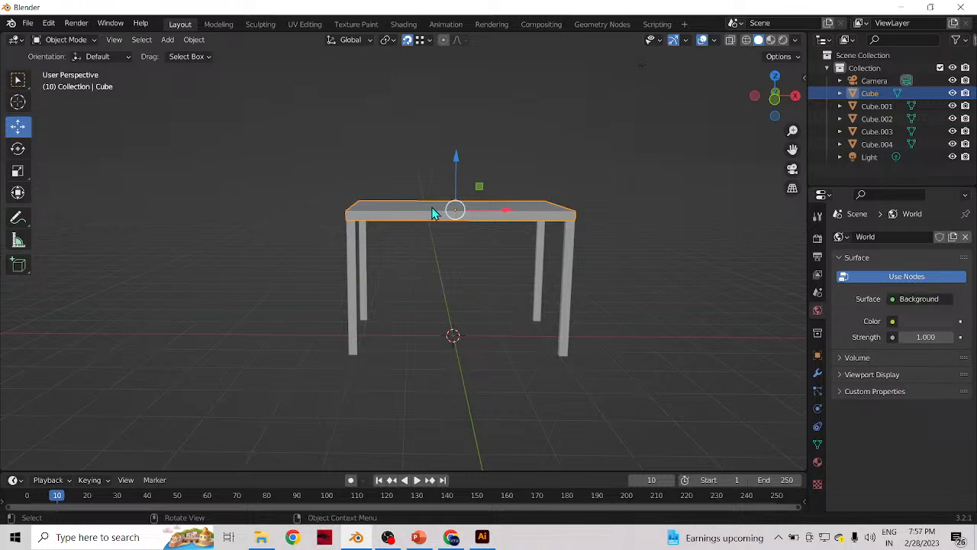
pyautogui.press('shift')
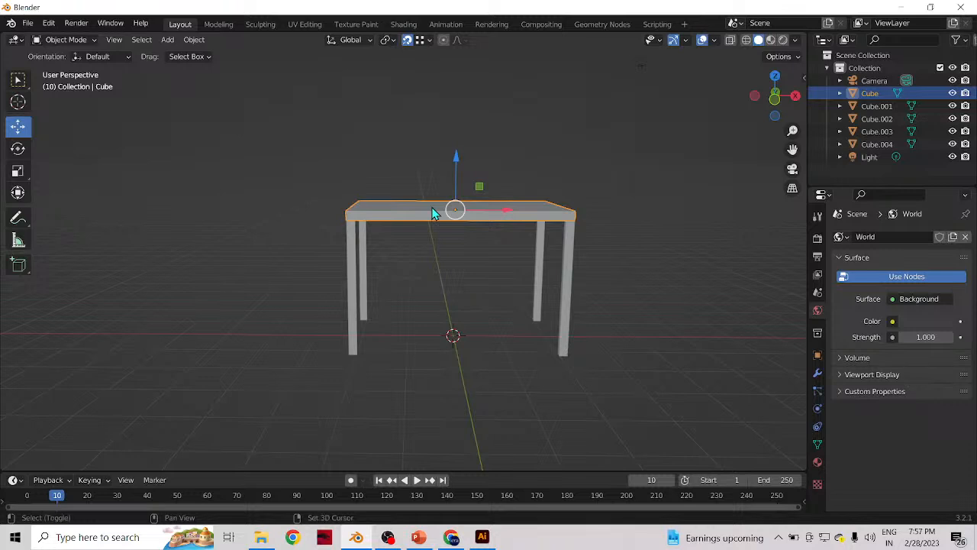
pyautogui.press('shift')
pyautogui.hotkey('shift', 'd')
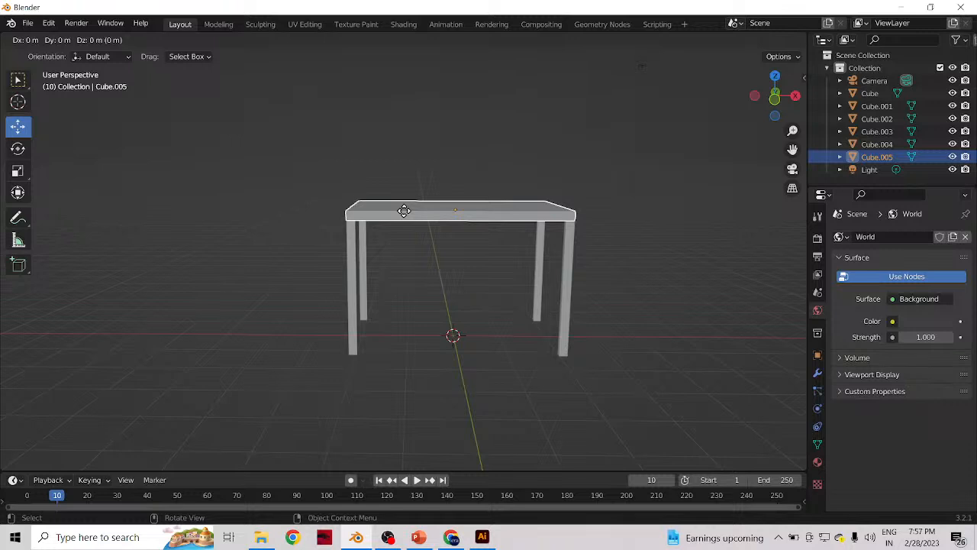
pyautogui.rightClick(404, 211)
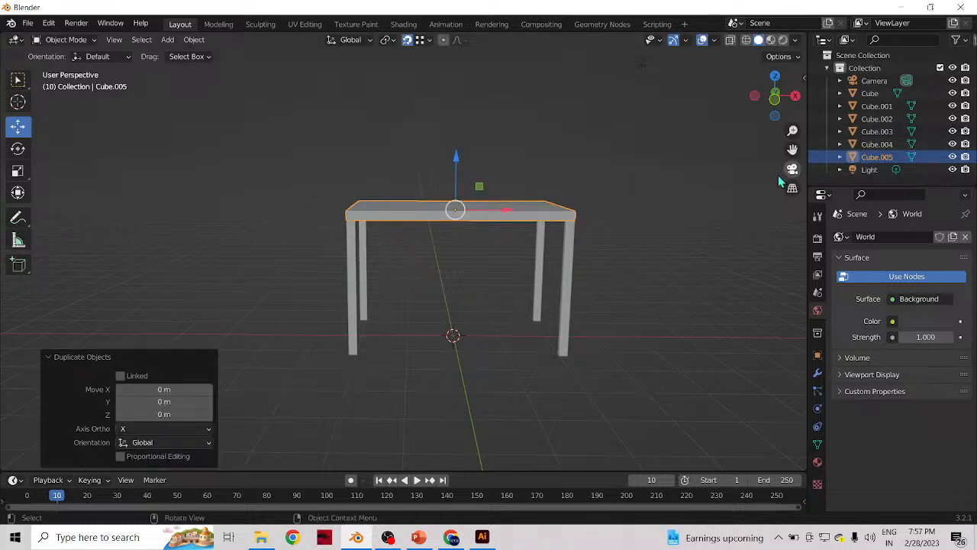
# - Scale the duplicated slab by about 1.122 in X and Y with Z locked, working from the top view
pyautogui.press('KP_7')
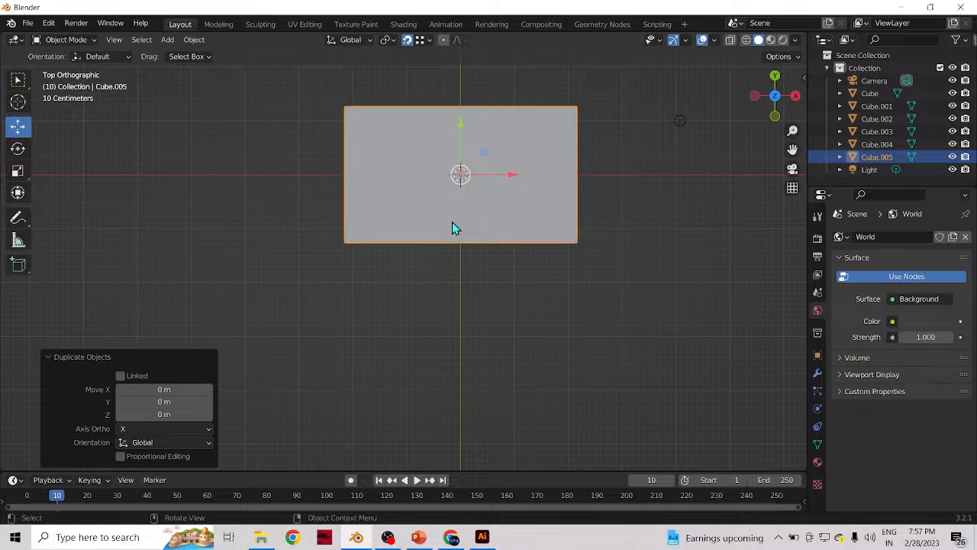
pyautogui.press('s')
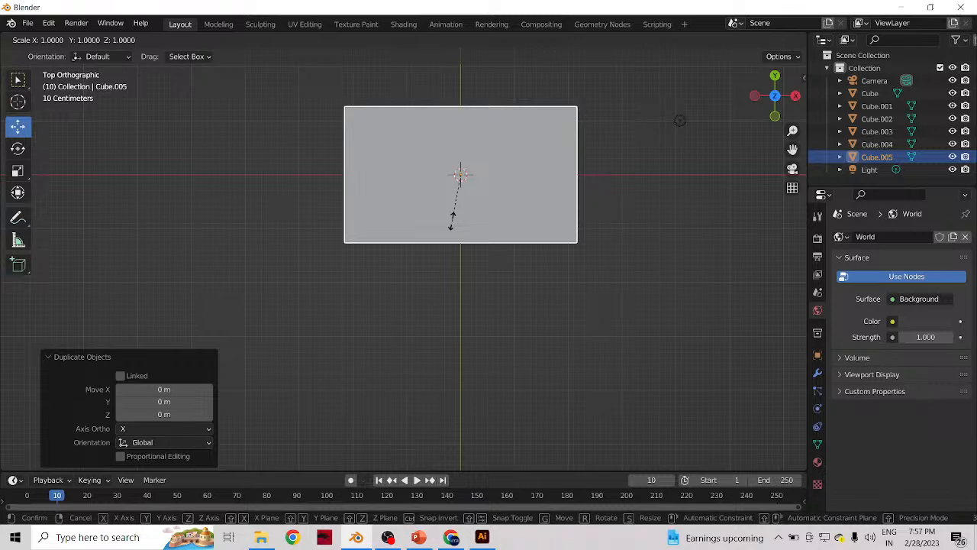
pyautogui.hotkey('shift', 'z')
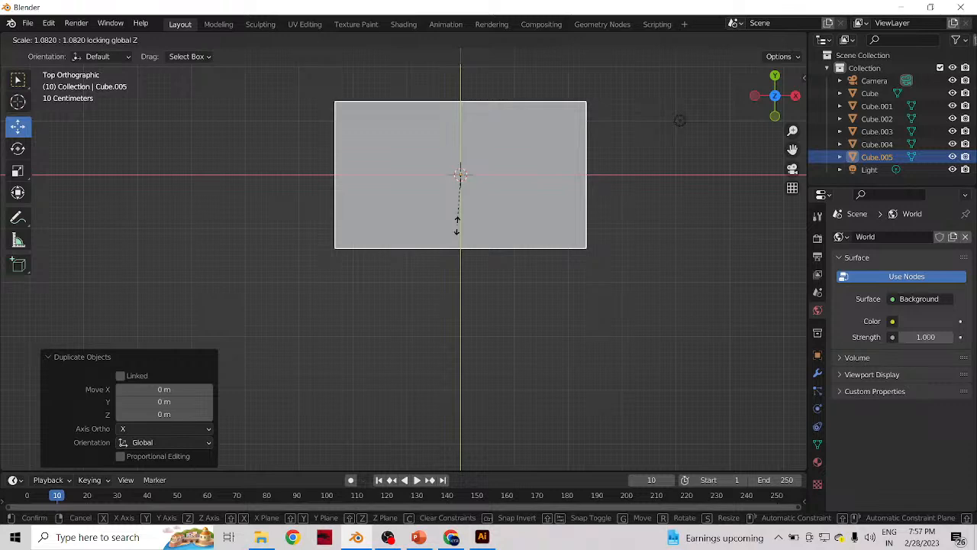
pyautogui.click(461, 235)
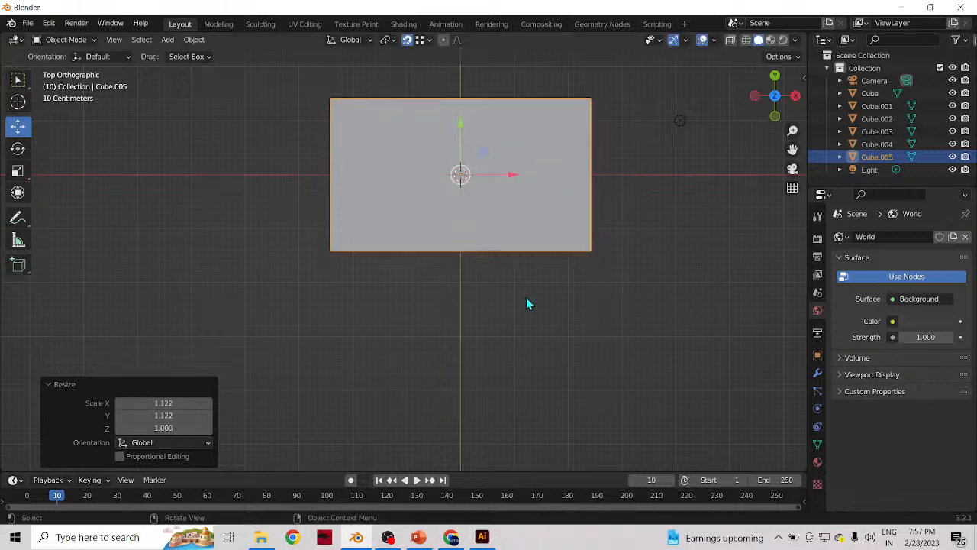
# - Raise the enlarged slab about 0.173 m along global Z so it rests on the original slab, and deselect it
pyautogui.press('KP_1')
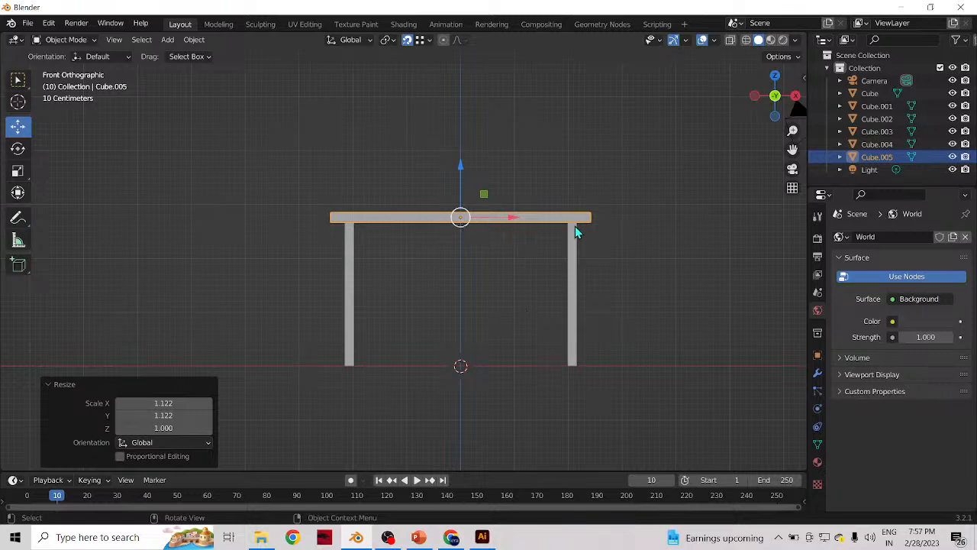
pyautogui.scroll(2, 576, 210)
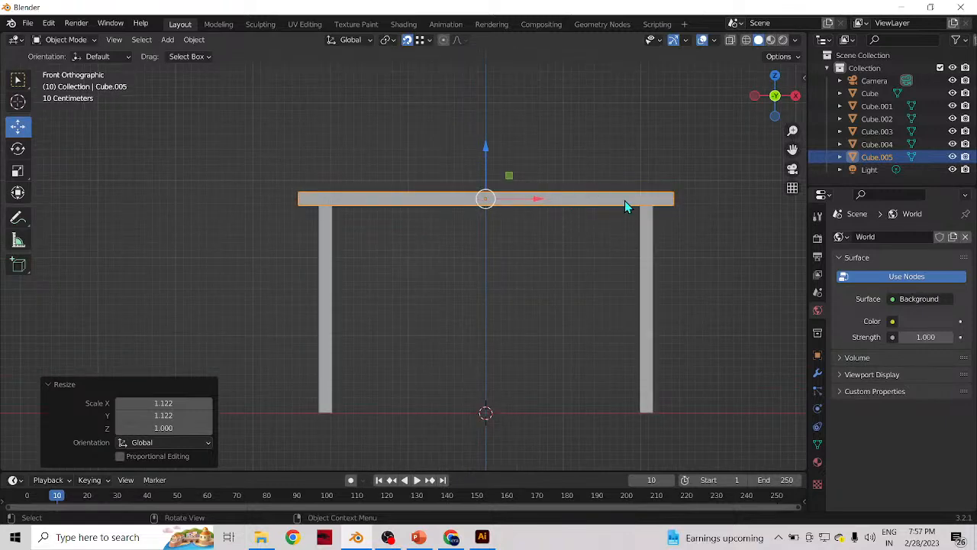
pyautogui.scroll(-1, 621, 225)
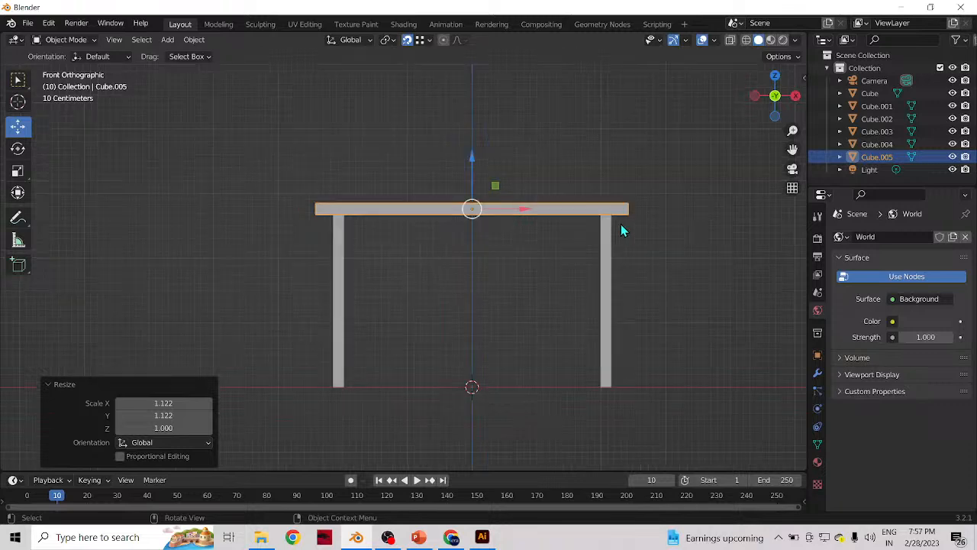
pyautogui.press('g')
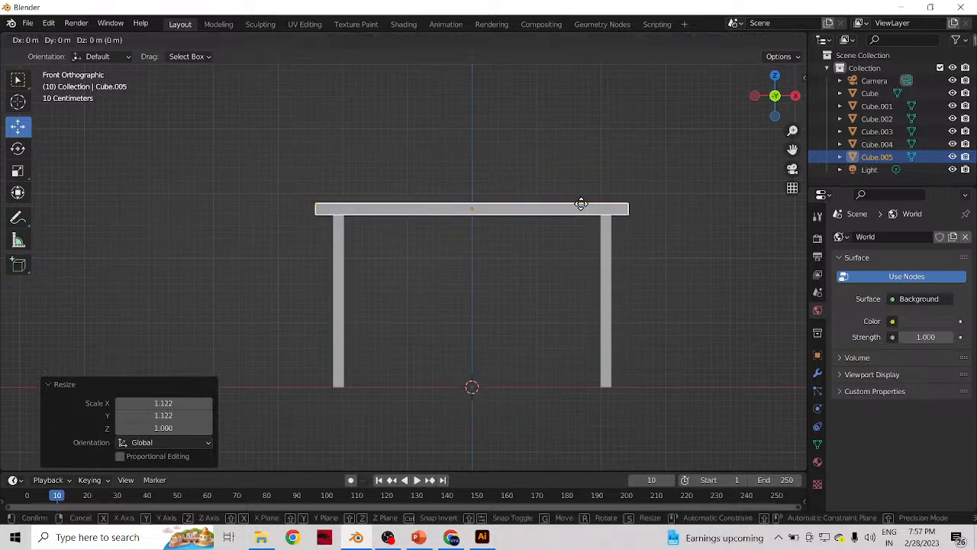
pyautogui.press('z')
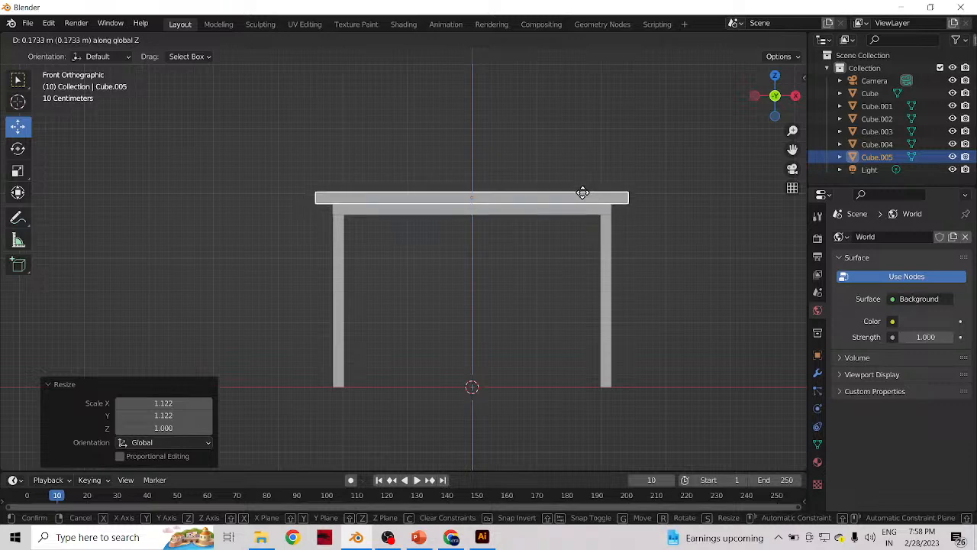
pyautogui.click(583, 193)
pyautogui.click(695, 244)
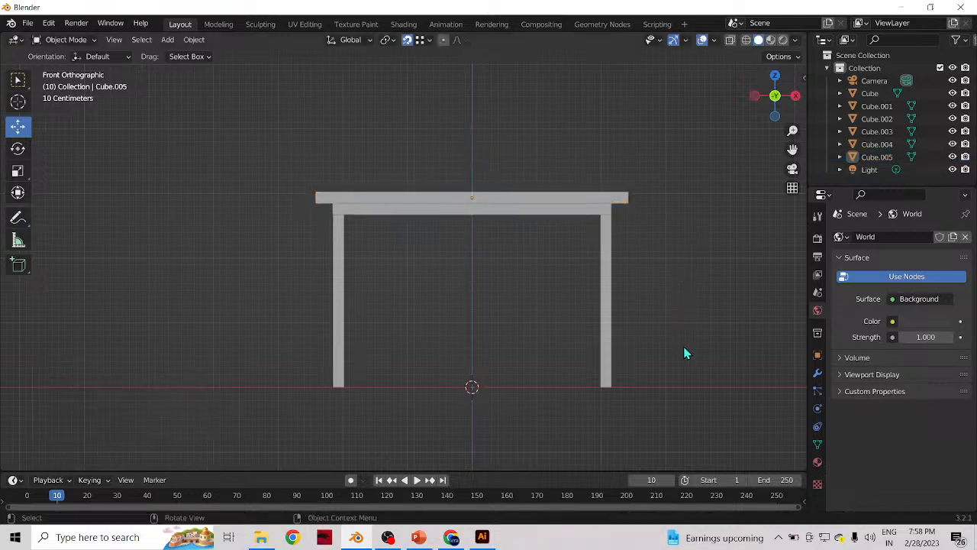
# - Select the front leg at the negative X end and duplicate it in place
pyautogui.moveTo(568, 298); pyautogui.dragTo(323, 299, button='middle')
pyautogui.click(340, 342)
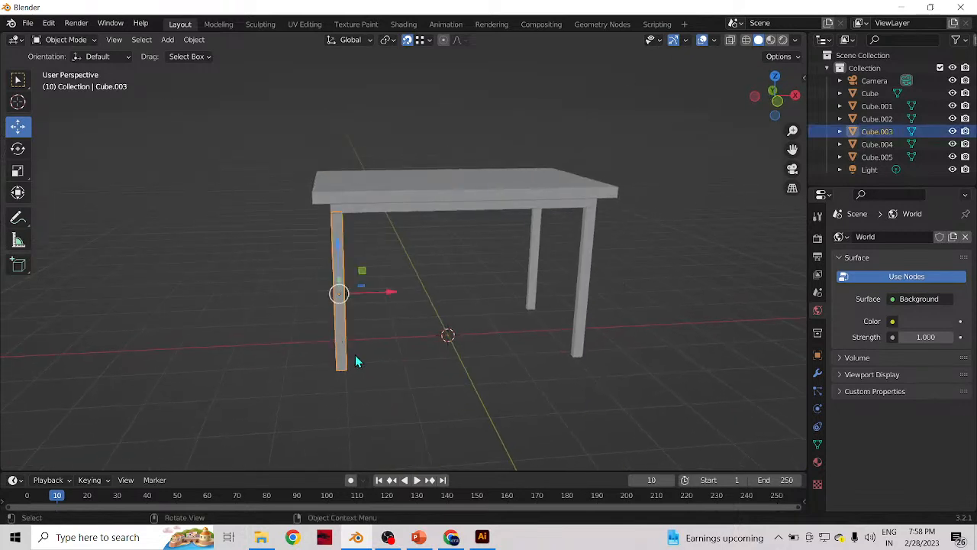
pyautogui.scroll(3, 343, 338)
pyautogui.moveTo(427, 357); pyautogui.dragTo(596, 317, button='middle')
pyautogui.moveTo(469, 322); pyautogui.dragTo(340, 305, button='middle')
pyautogui.press('shift')
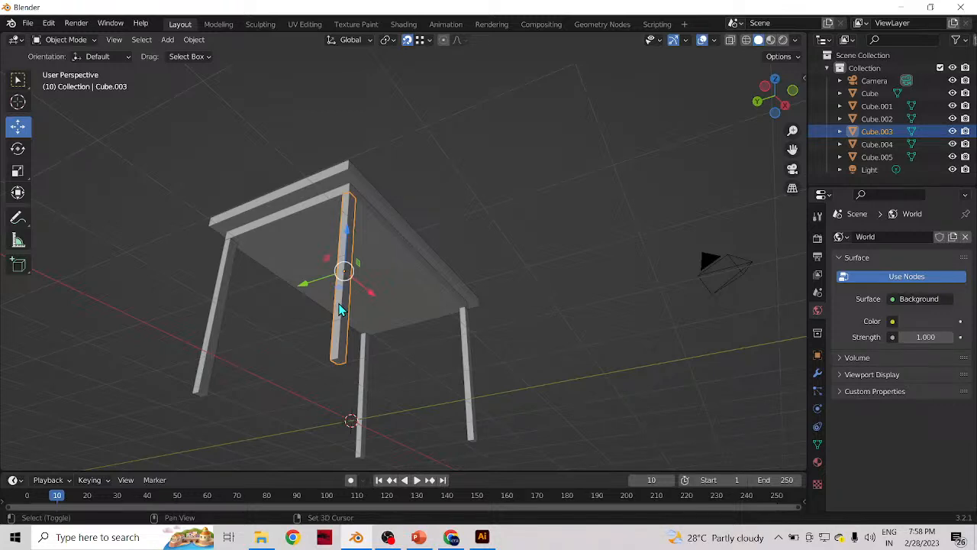
pyautogui.hotkey('shift', 'd')
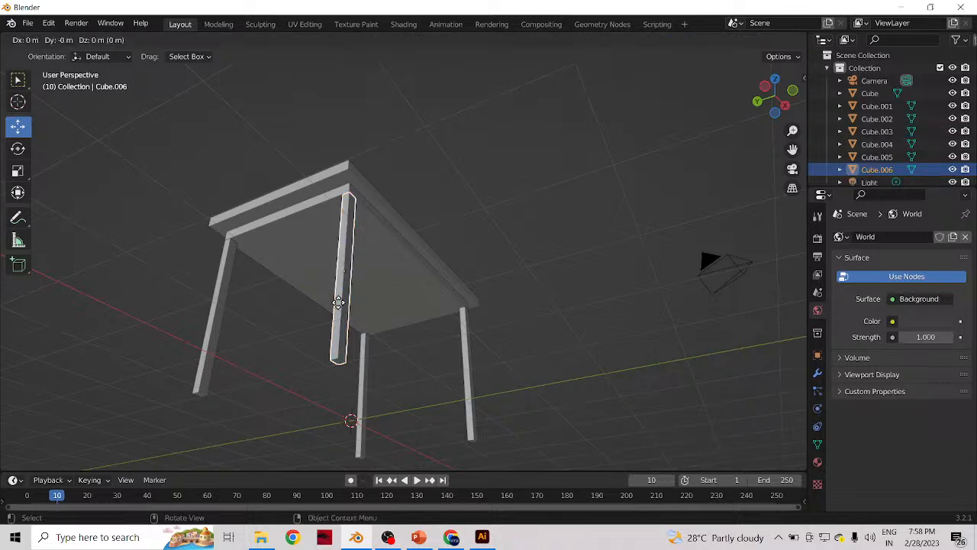
pyautogui.rightClick(342, 310)
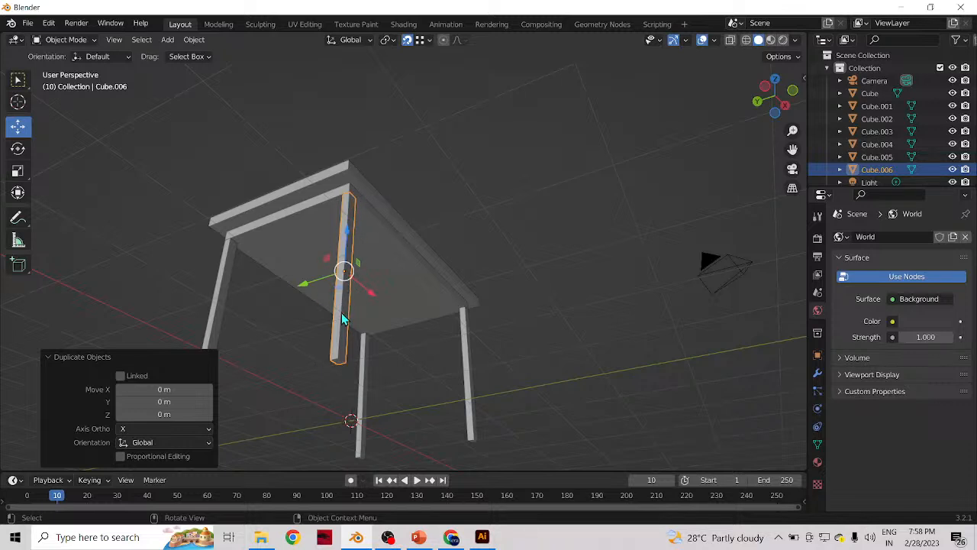
# - Scale the duplicated leg along global Z by about -0.061 to make a short block
pyautogui.press('s')
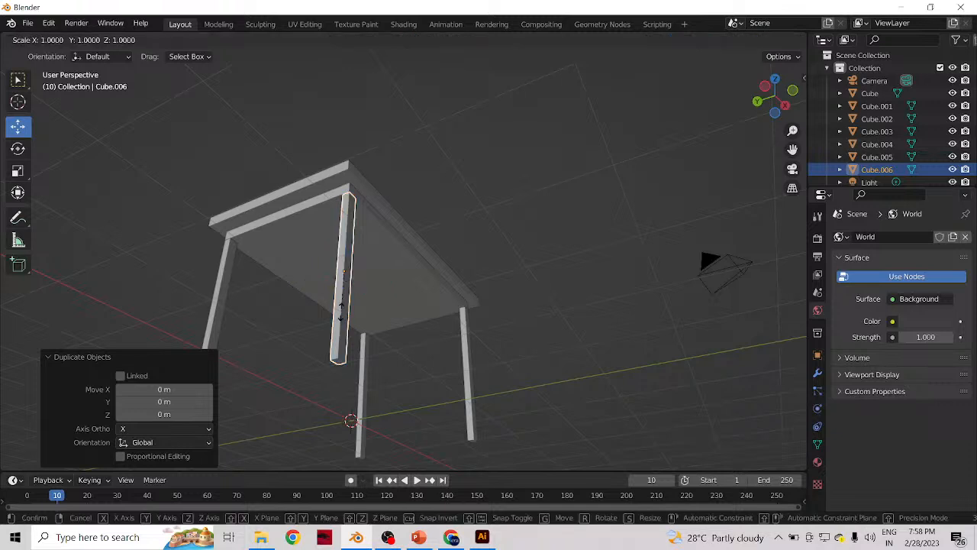
pyautogui.press('z')
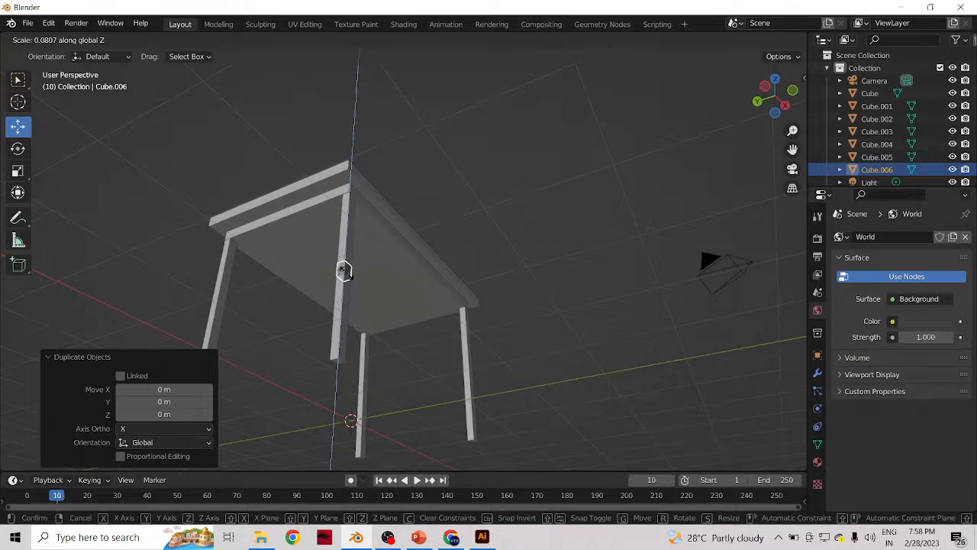
pyautogui.click(345, 271)
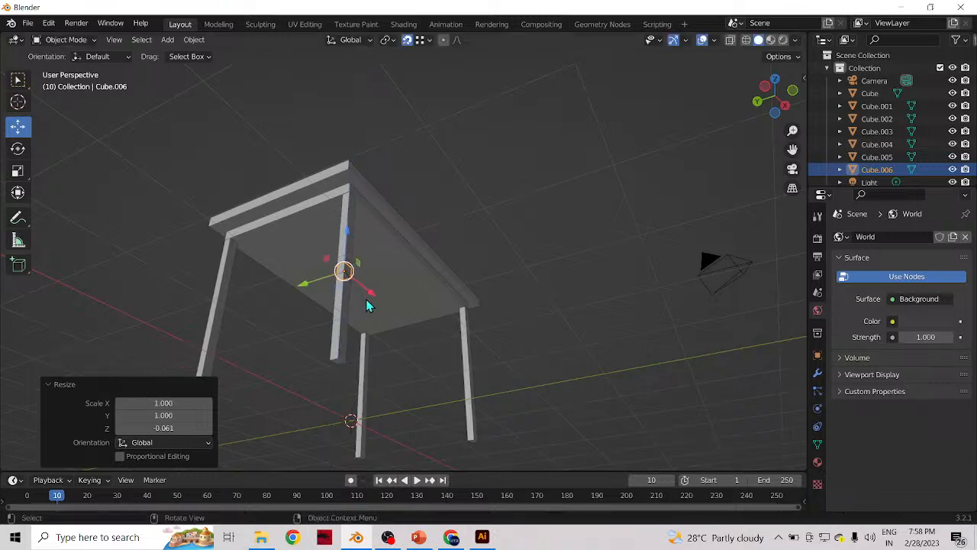
# - Move the short block about 1.512 m down along global Z to just below the leg, working from the front view
pyautogui.press('KP_1')
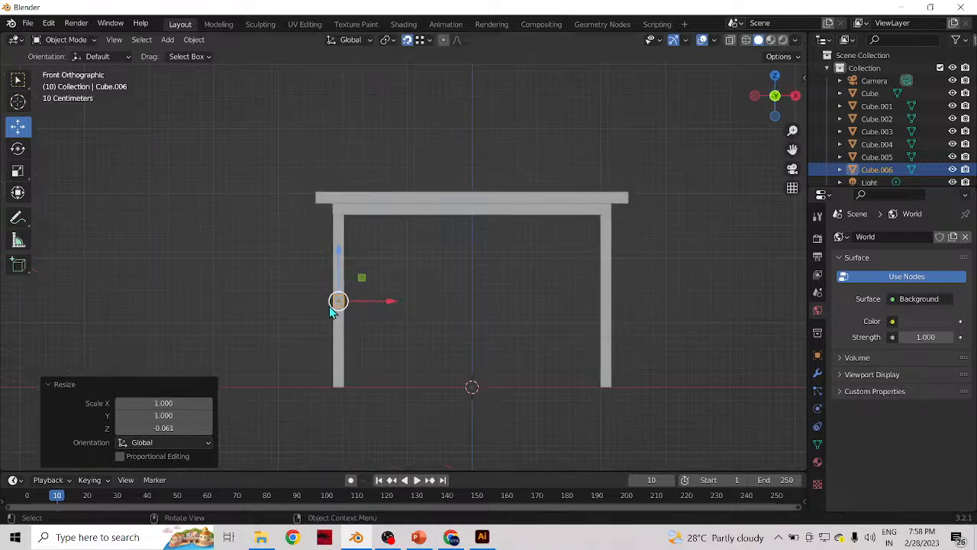
pyautogui.moveTo(338, 303); pyautogui.dragTo(349, 402)
pyautogui.press('z')
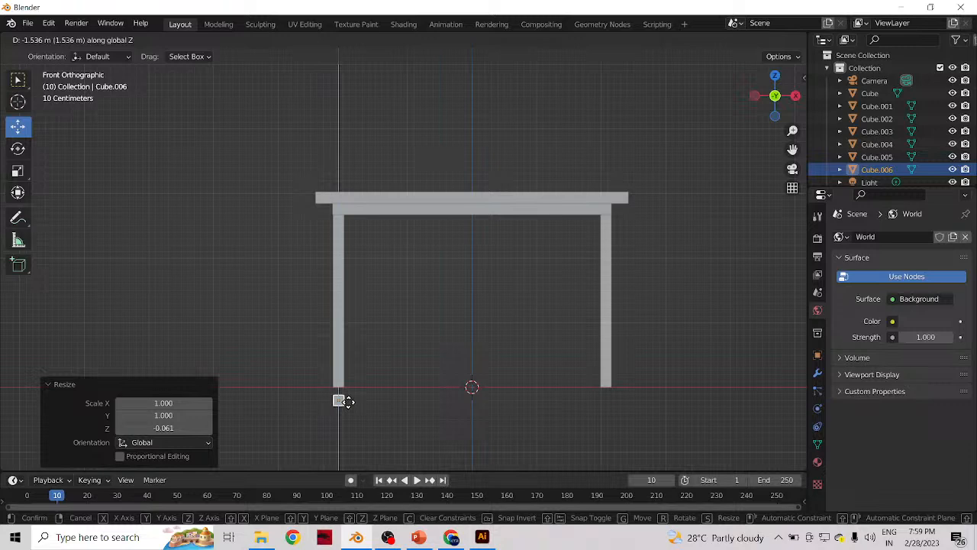
pyautogui.moveTo(348, 402); pyautogui.dragTo(351, 400)
pyautogui.click(350, 400)
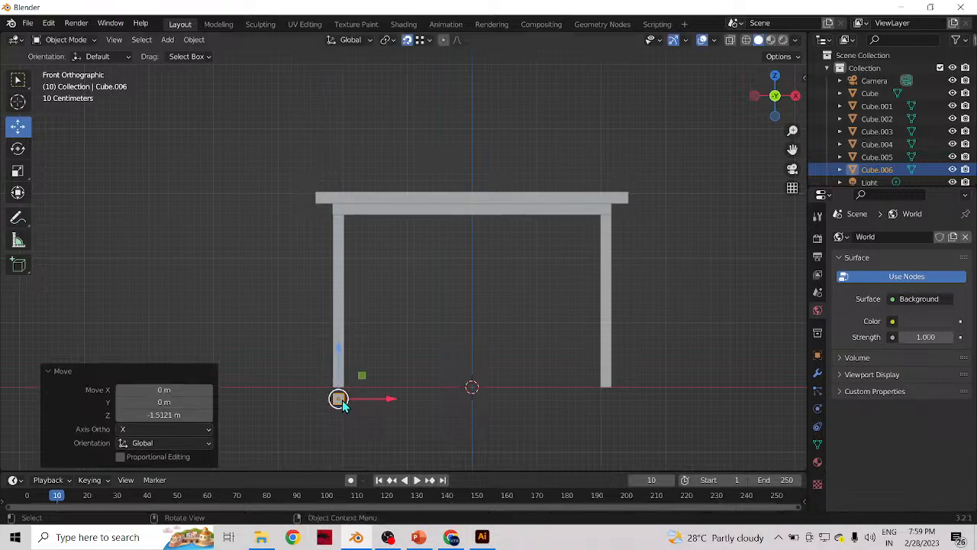
# - Raise the block about 0.093 m along global Z so its top meets the leg's lower end
pyautogui.scroll(3, 306, 378)
pyautogui.moveTo(793, 145); pyautogui.dragTo(916, 2)
pyautogui.scroll(6, 343, 298)
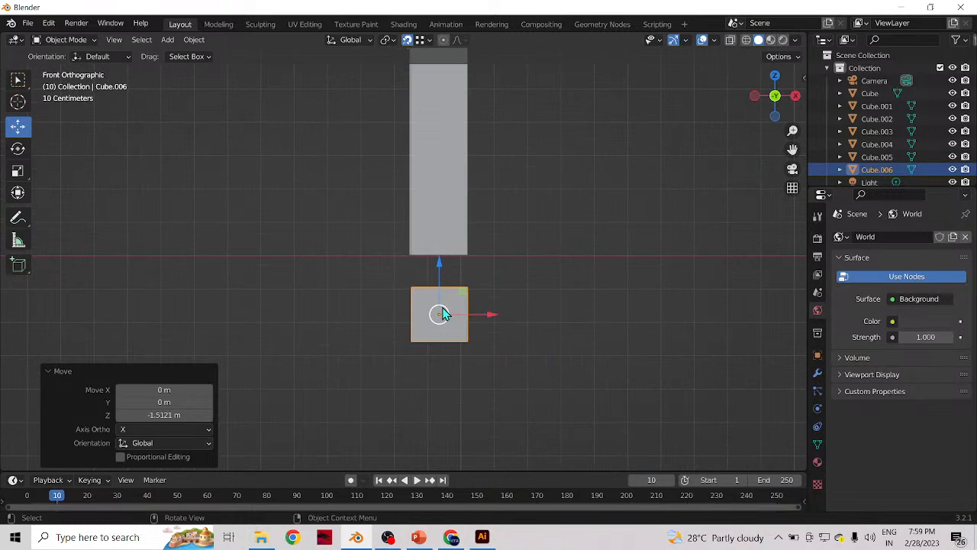
pyautogui.moveTo(438, 313); pyautogui.dragTo(452, 277)
pyautogui.press('z')
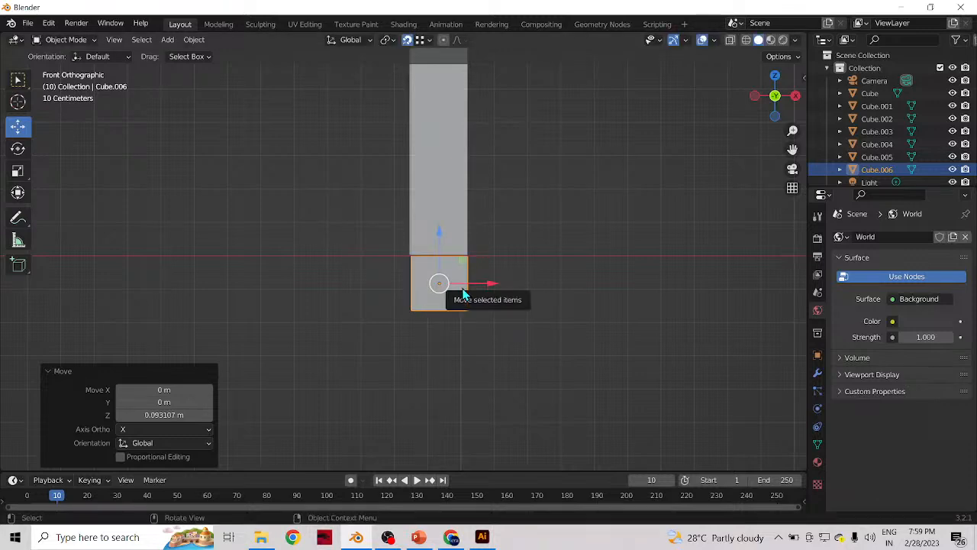
# - Shrink the block uniformly by about 0.463 and again by 0.8, and raise it about 0.055 m along Z against the leg's underside
pyautogui.press('s')
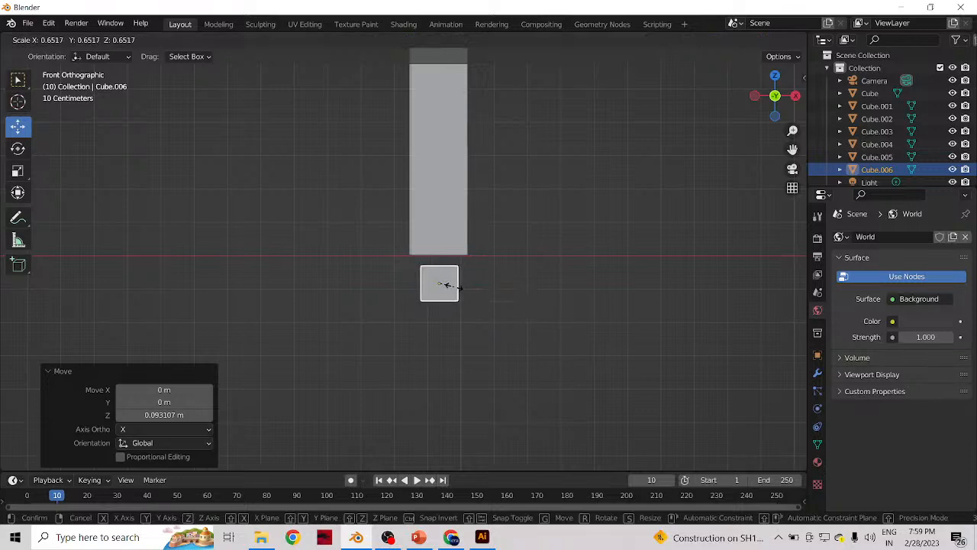
pyautogui.click(441, 285)
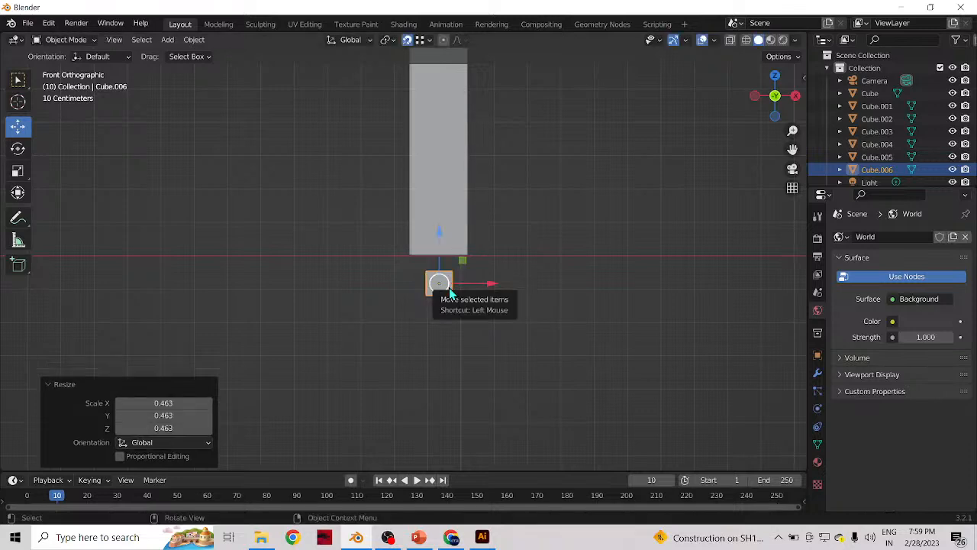
pyautogui.moveTo(449, 288); pyautogui.dragTo(466, 271)
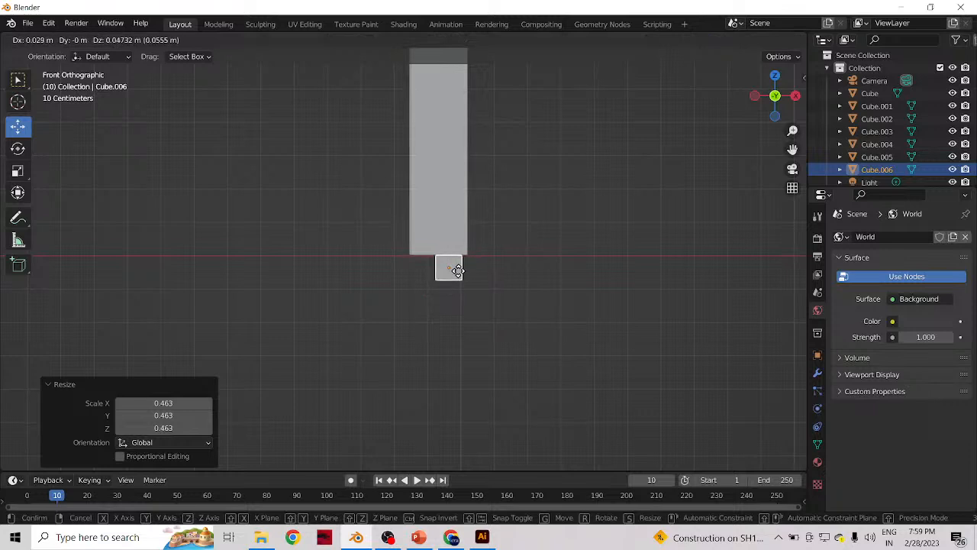
pyautogui.press('s')
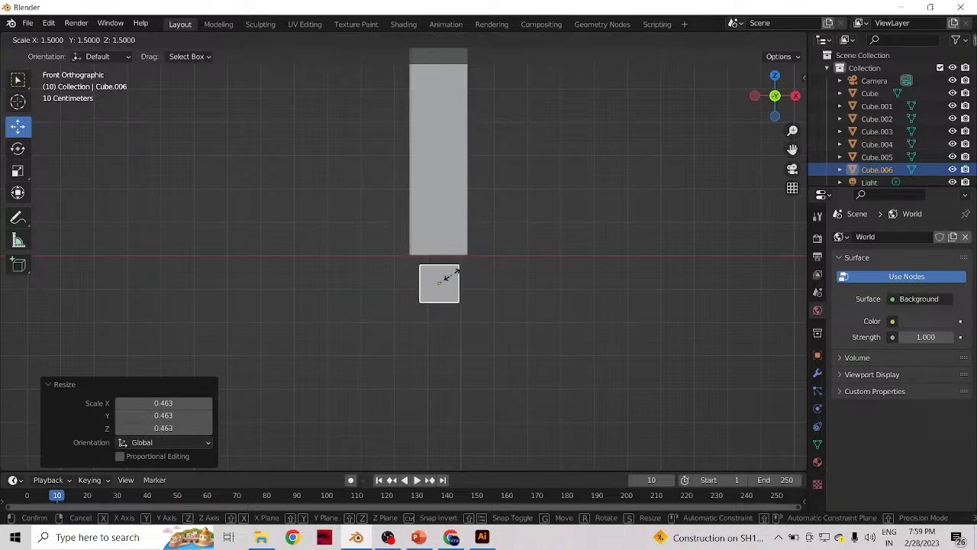
pyautogui.click(442, 283)
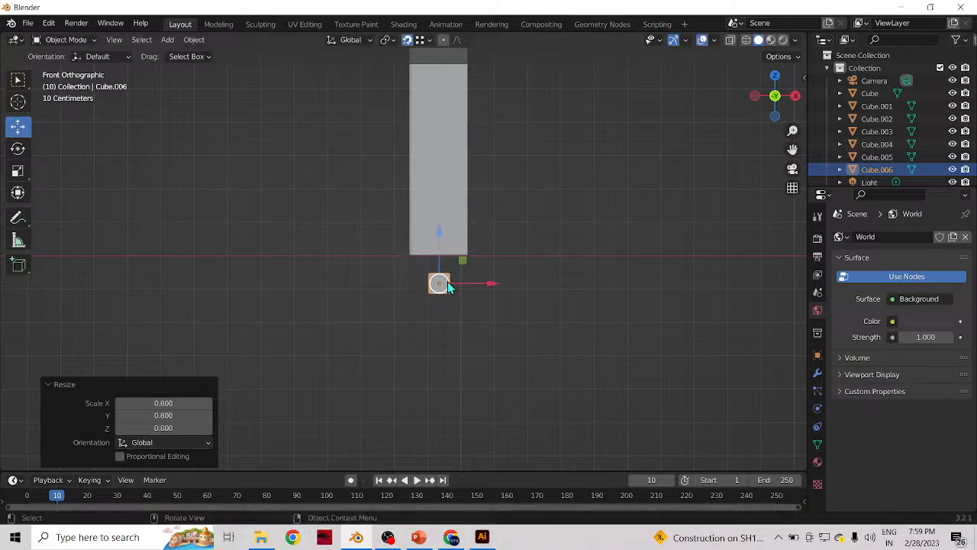
pyautogui.moveTo(446, 281); pyautogui.dragTo(446, 264)
pyautogui.scroll(5, 437, 272)
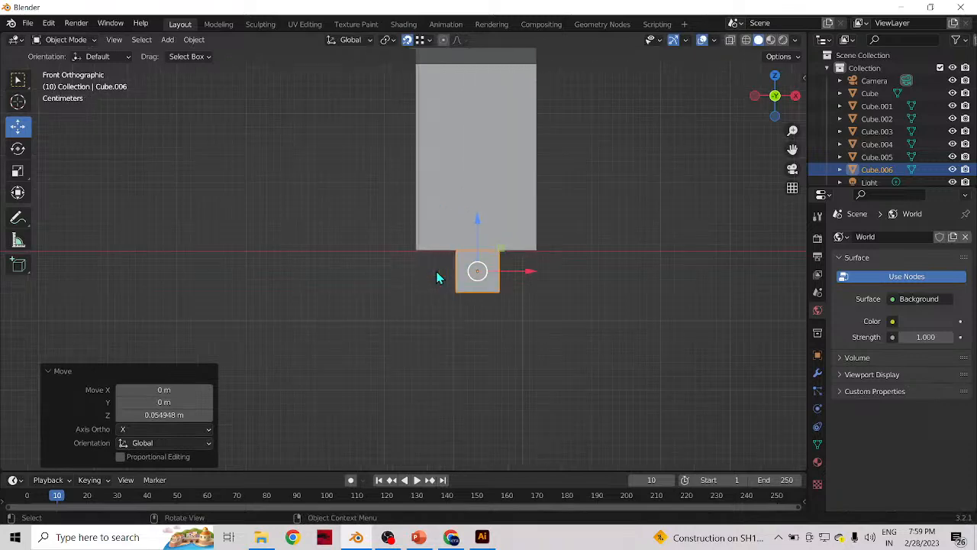
# - Scale the small foot block up uniformly by about 2.008 while viewing the leg's underside in perspective
pyautogui.moveTo(449, 317); pyautogui.dragTo(316, 332, button='middle')
pyautogui.moveTo(793, 149); pyautogui.dragTo(909, 153)
pyautogui.moveTo(379, 333); pyautogui.dragTo(466, 321, button='middle')
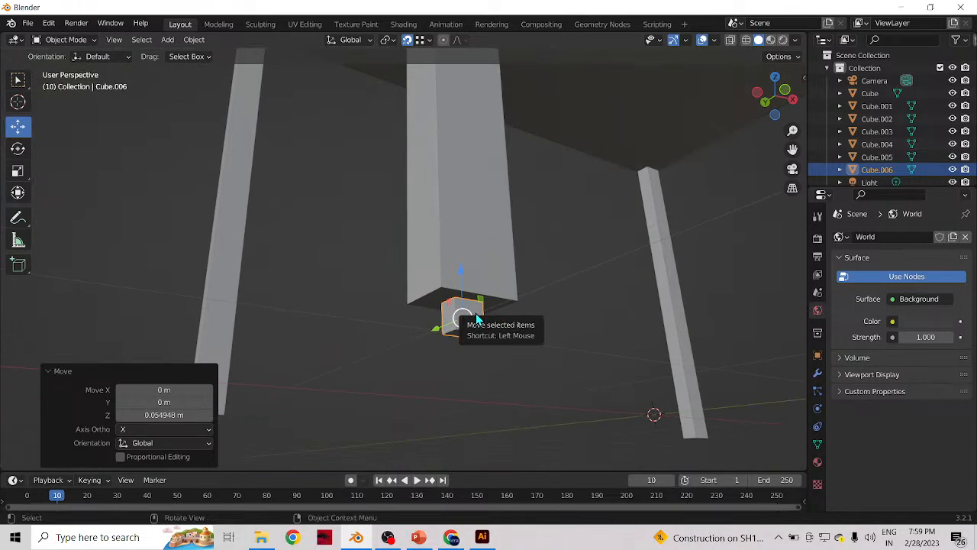
pyautogui.press('s')
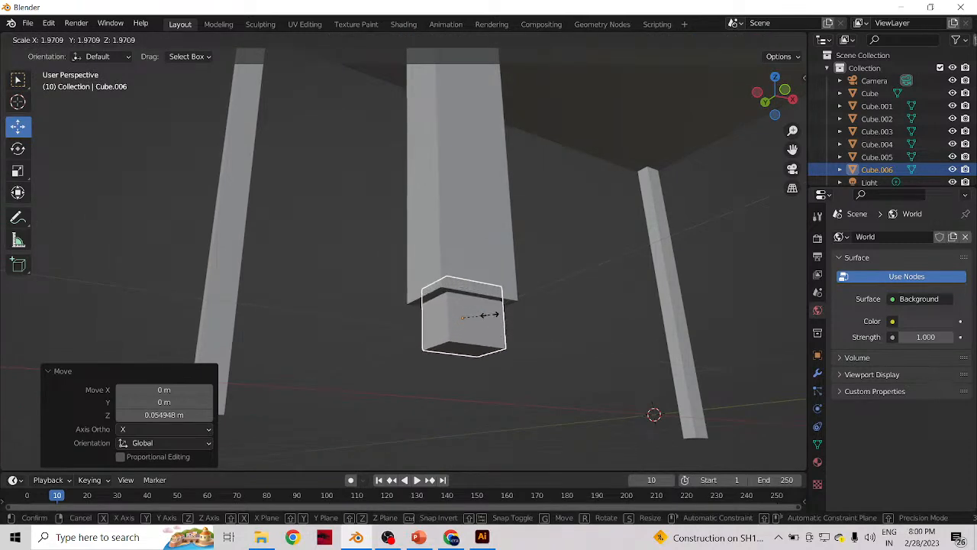
pyautogui.click(491, 319)
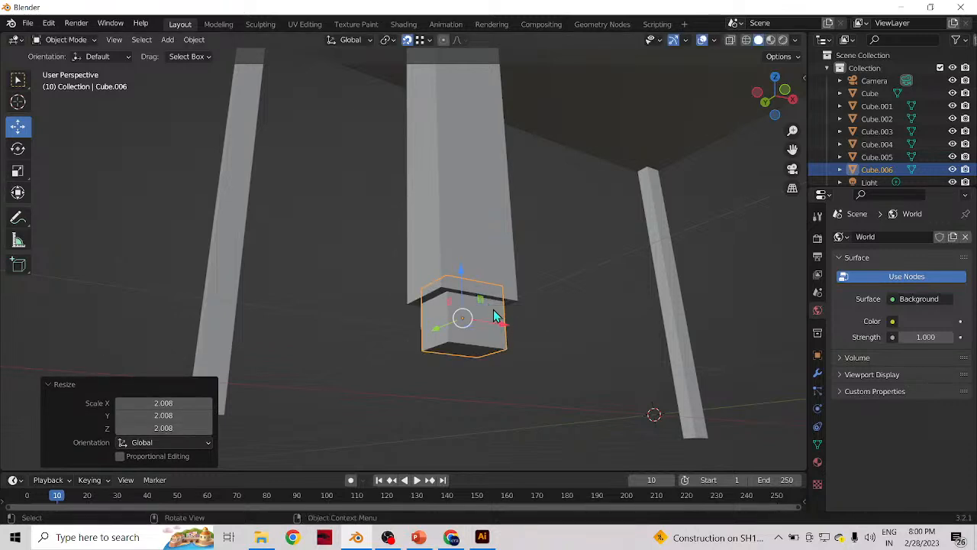
# - Change the snapping target from Vertex to Face for moving objects
pyautogui.moveTo(525, 323)
pyautogui.mouseDown(button='middle')
pyautogui.moveTo(465, 289)
pyautogui.moveTo(508, 320)
pyautogui.mouseUp(button='middle')
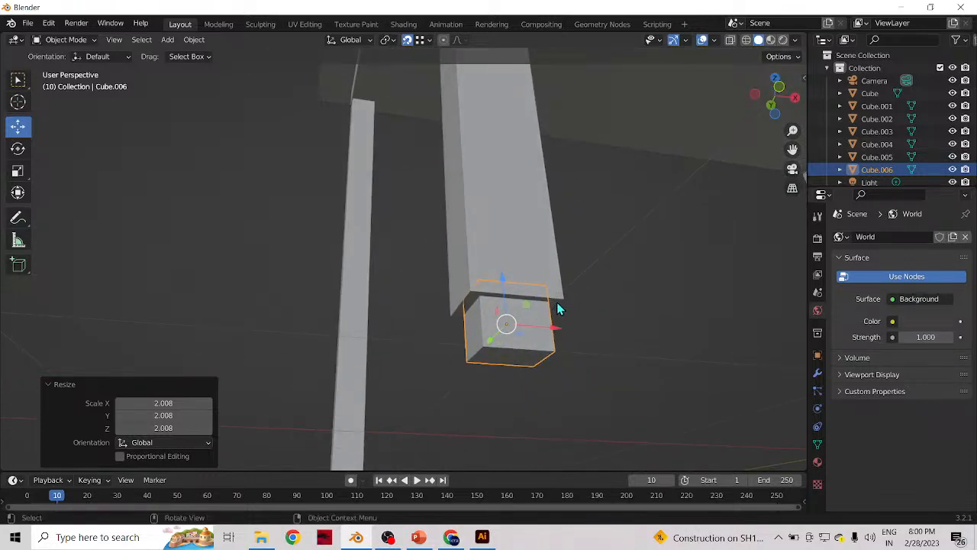
pyautogui.scroll(2, 554, 317)
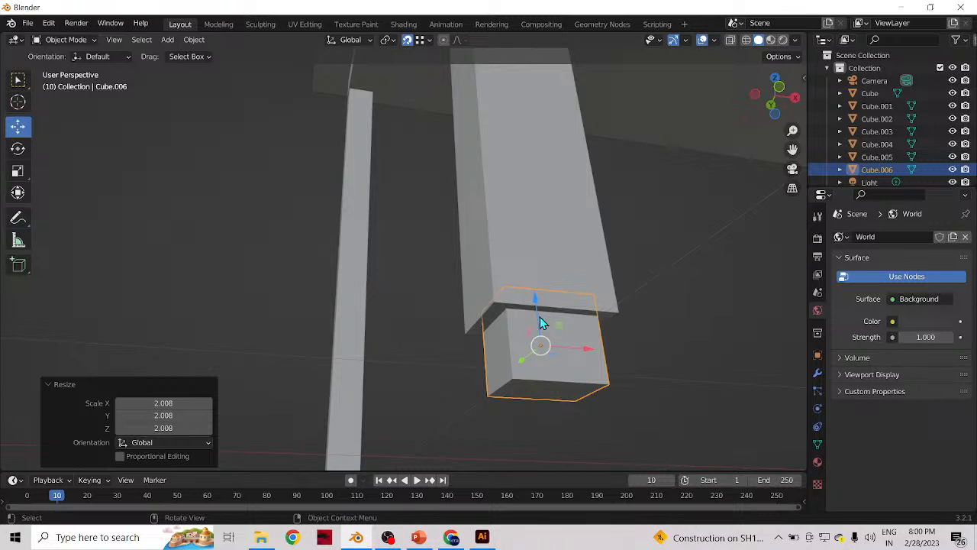
pyautogui.click(432, 41)
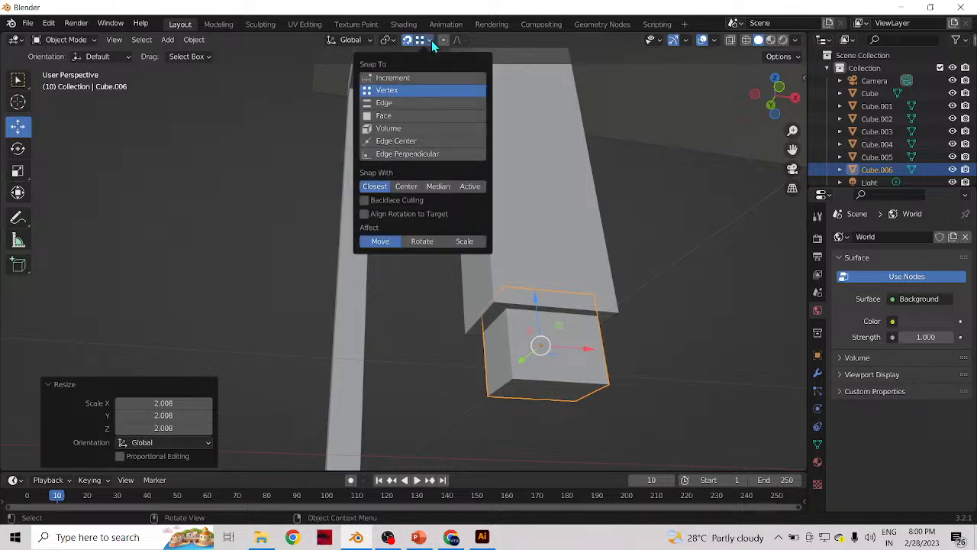
pyautogui.click(393, 115)
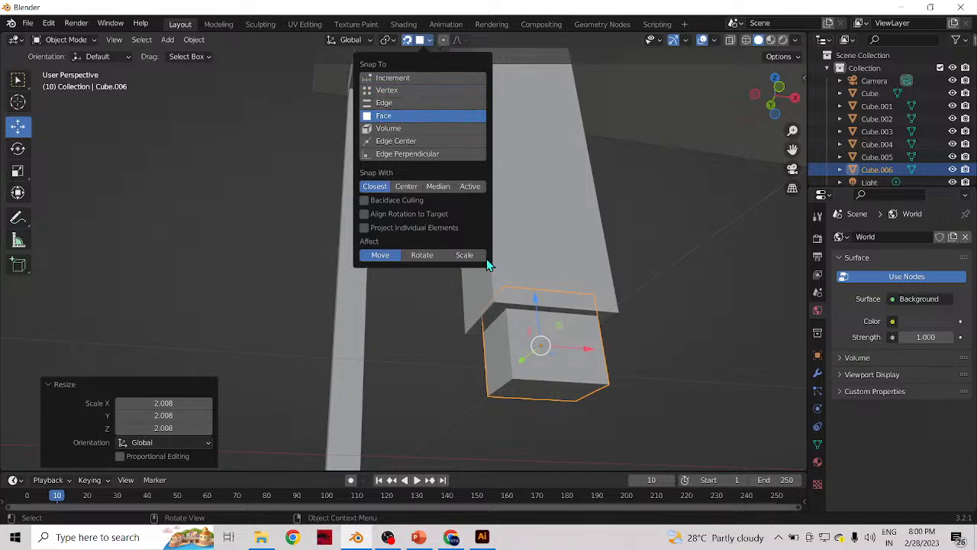
pyautogui.click(433, 40)
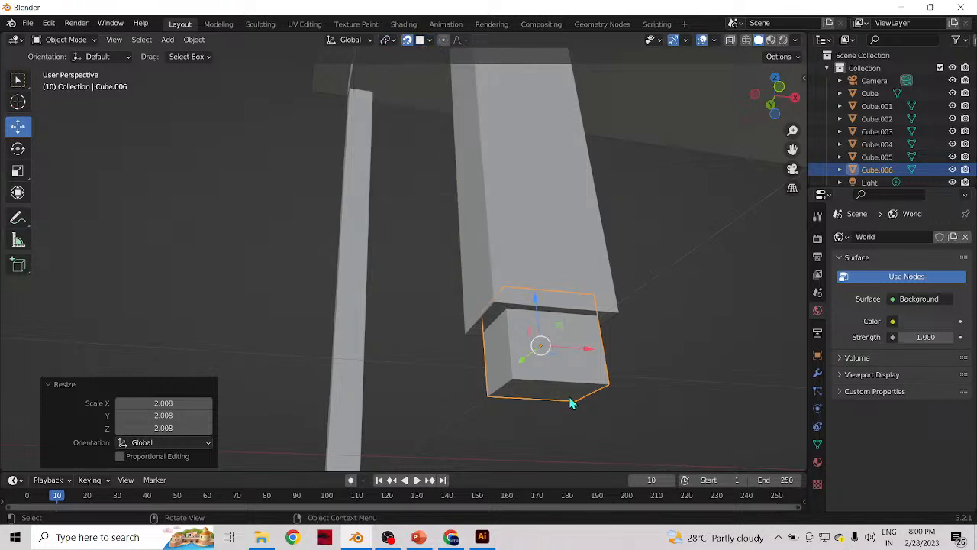
pyautogui.moveTo(539, 345); pyautogui.dragTo(598, 313)
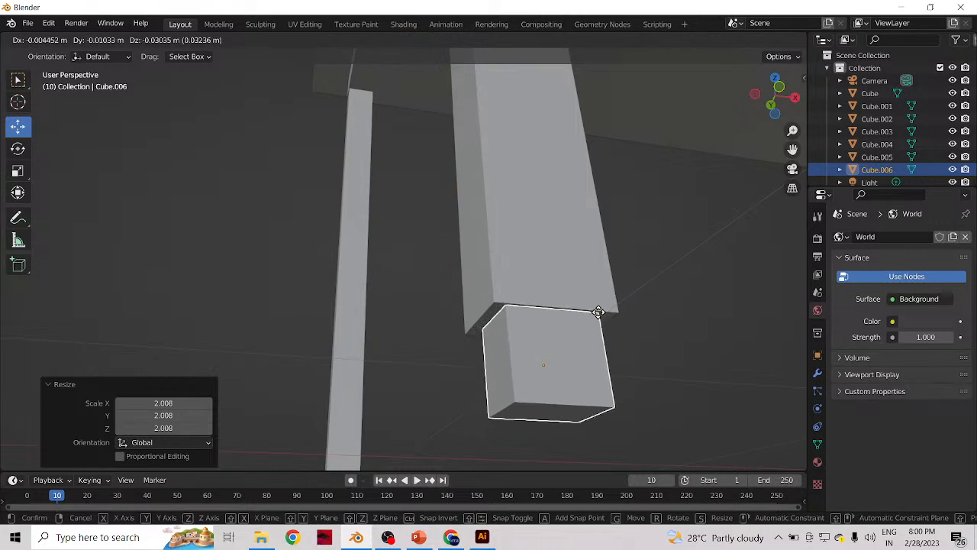
pyautogui.press('s')
pyautogui.rightClick(598, 317)
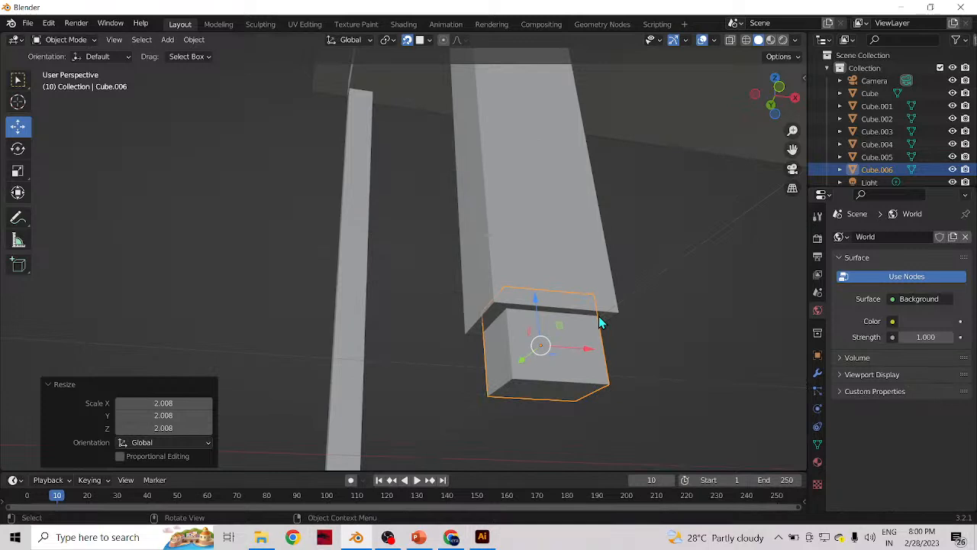
# - Lower the foot block about 0.030 m along global Z so its top sits against the leg's underside
pyautogui.press('g')
pyautogui.press('z')
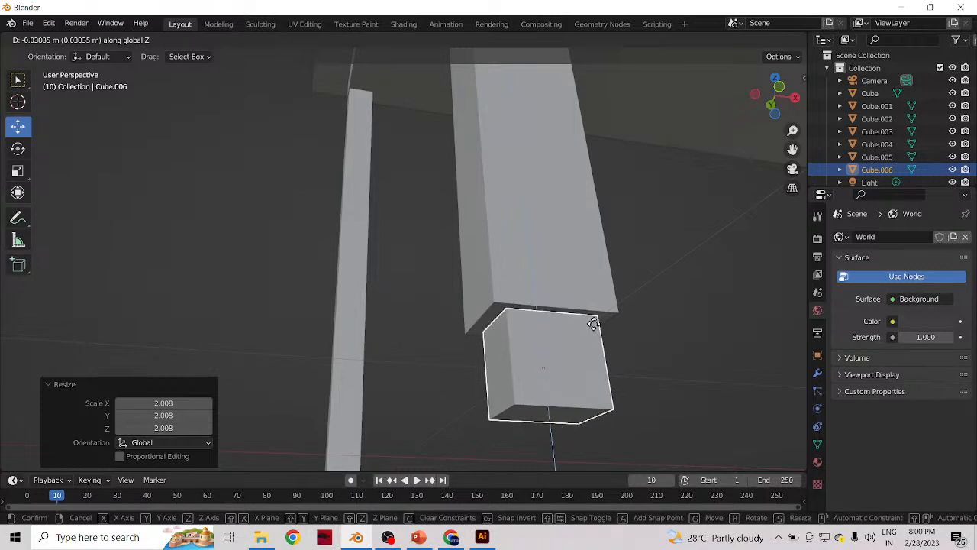
pyautogui.click(593, 323)
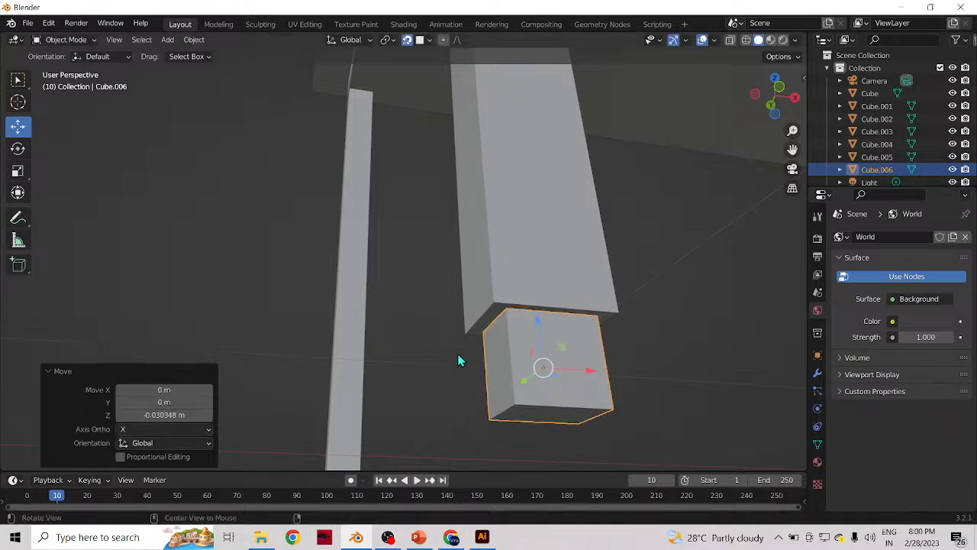
# - Examine the joint between the foot block and the leg from below, from the side and from farther away
pyautogui.moveTo(457, 354); pyautogui.dragTo(508, 314, button='middle')
pyautogui.scroll(3, 393, 384)
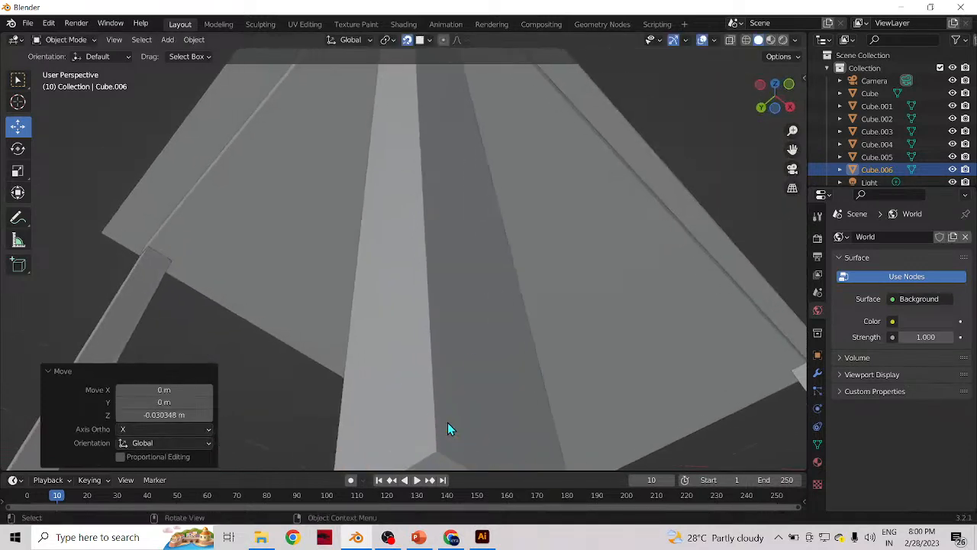
pyautogui.moveTo(792, 150); pyautogui.dragTo(853, 55)
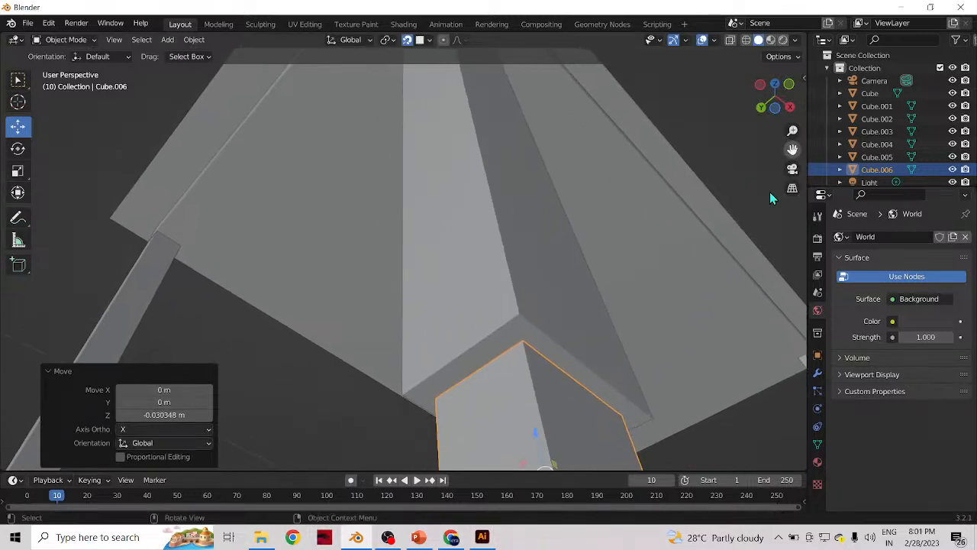
pyautogui.moveTo(386, 344); pyautogui.dragTo(538, 237, button='middle')
pyautogui.click(636, 113)
pyautogui.click(661, 198)
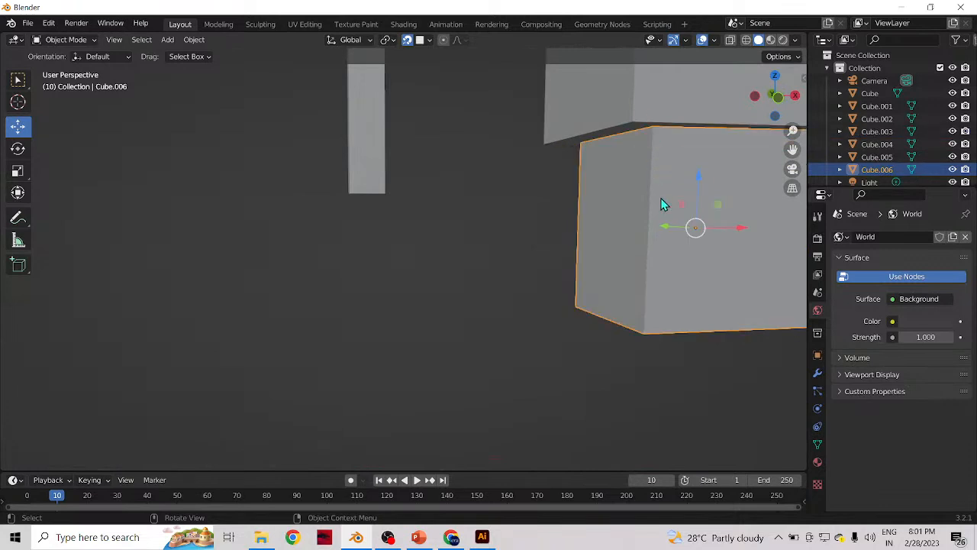
pyautogui.scroll(-6, 584, 416)
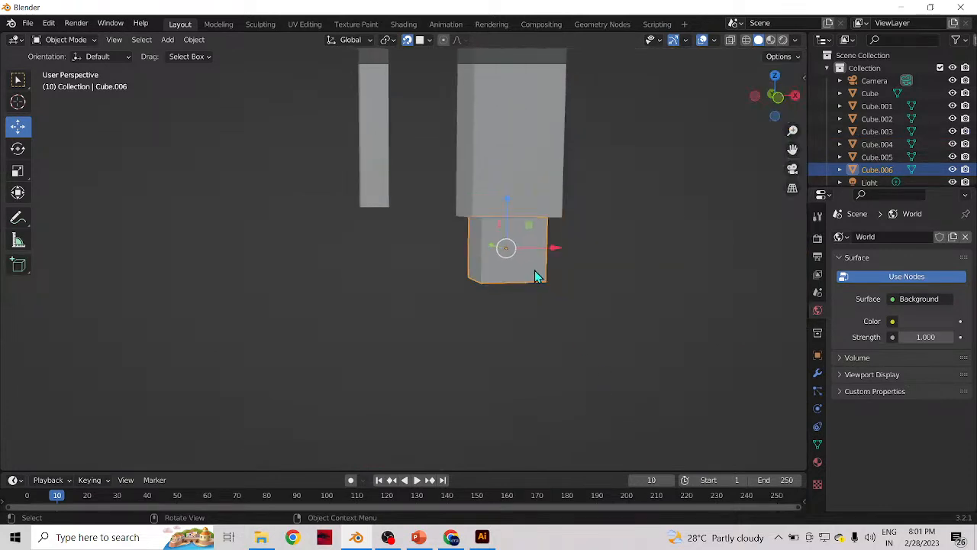
pyautogui.click(571, 279)
pyautogui.moveTo(628, 299); pyautogui.dragTo(604, 333, button='middle')
pyautogui.scroll(-5, 604, 333)
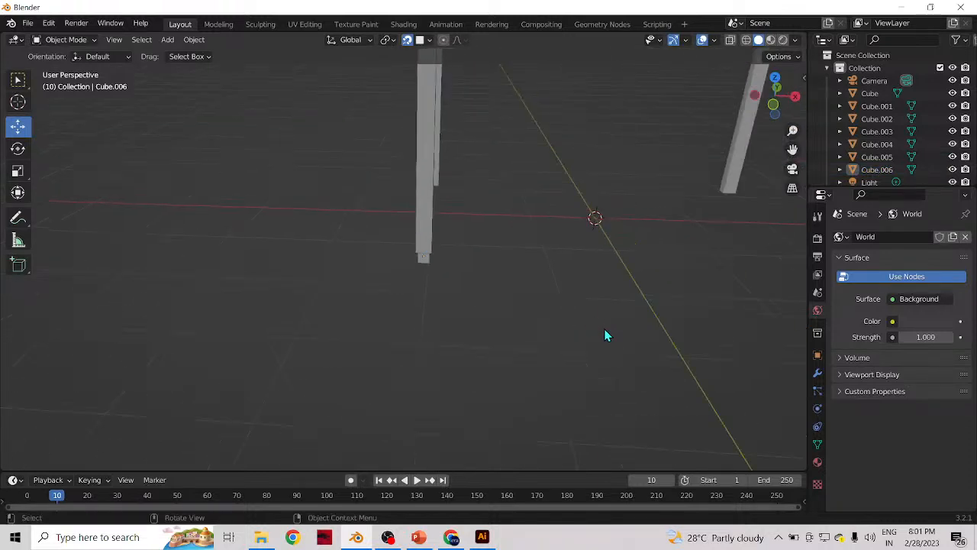
# - Duplicate the foot block in the right view and place the copy about 2.402 m along global Y under the opposite leg
pyautogui.click(418, 259)
pyautogui.press('KP_3')
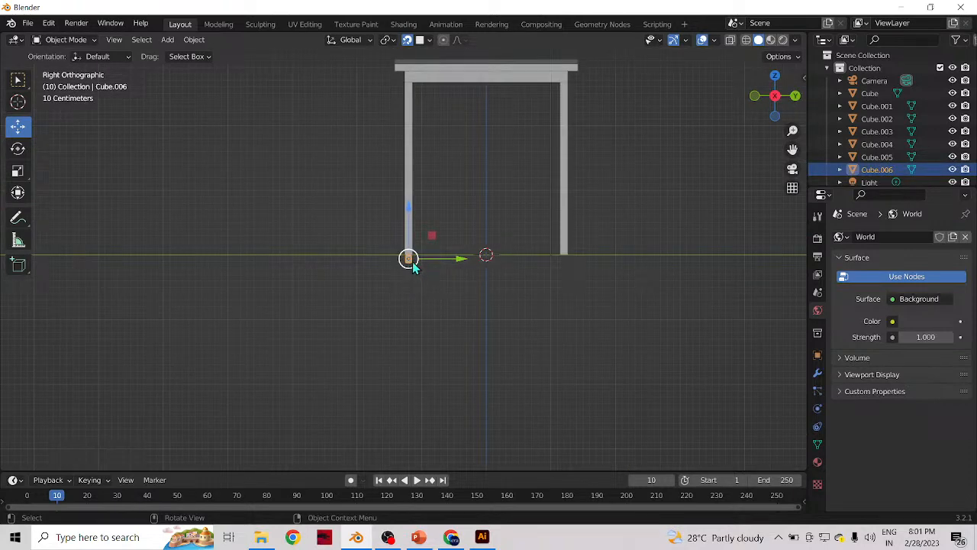
pyautogui.hotkey('shift', 'd')
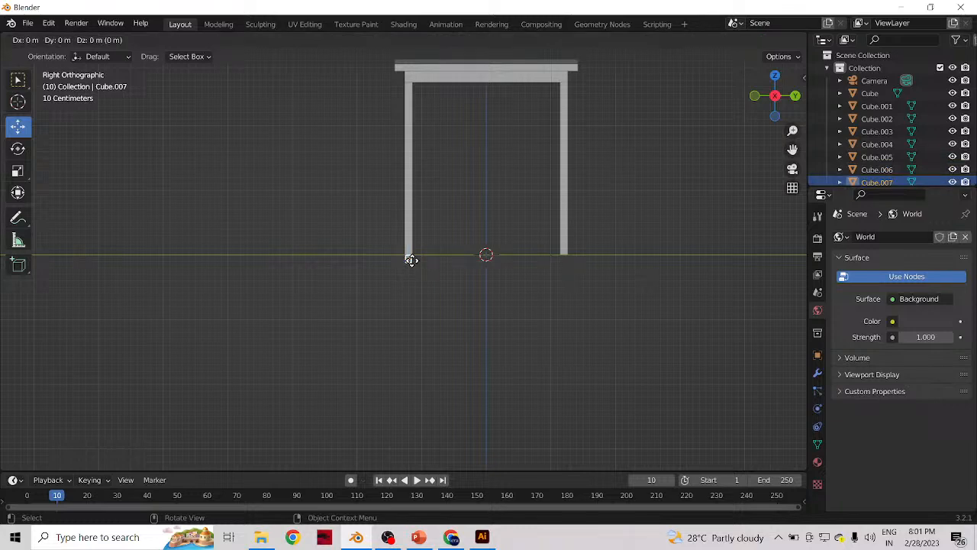
pyautogui.press('y')
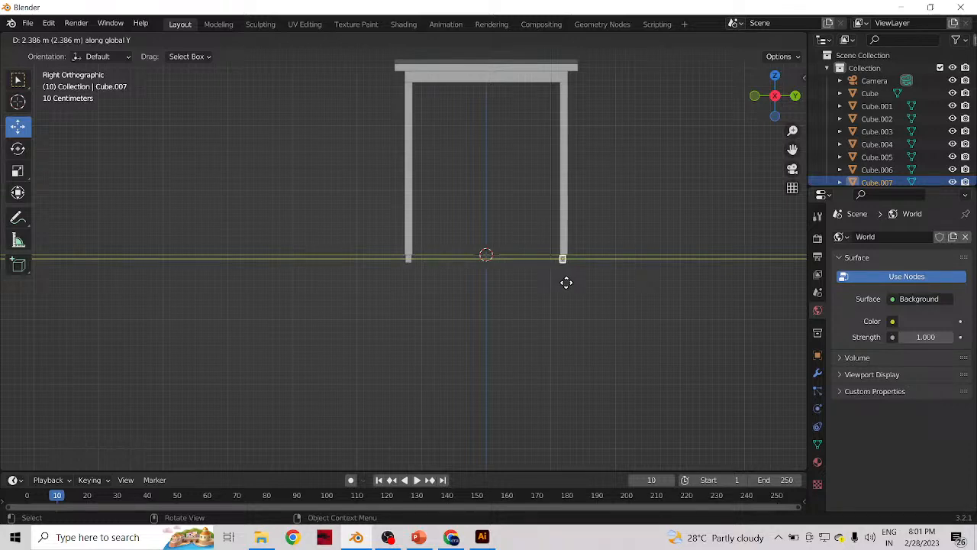
pyautogui.click(567, 283)
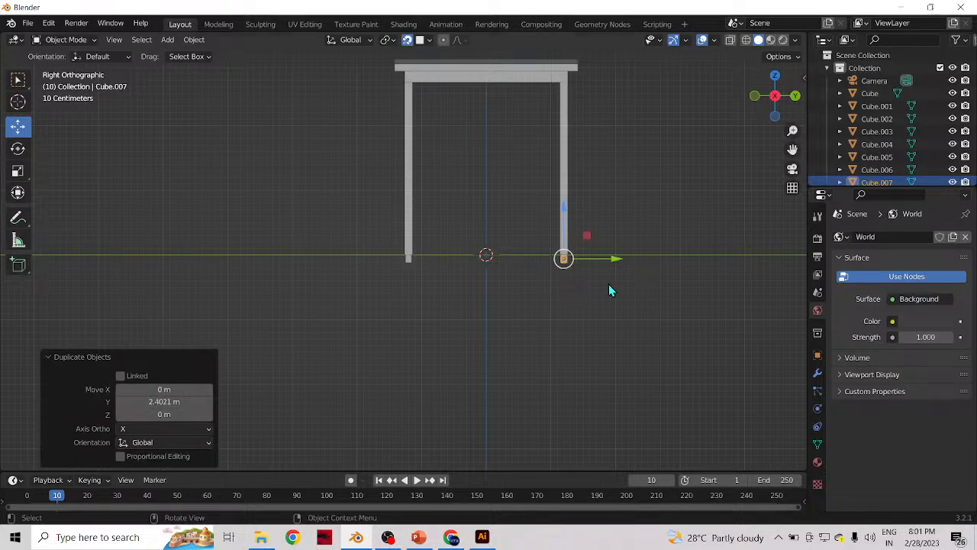
# - Centre the copied foot under its leg by nudging it 0.0053 m and -0.000883 m along global Y
pyautogui.scroll(6, 599, 294)
pyautogui.moveTo(793, 149); pyautogui.dragTo(314, 141)
pyautogui.scroll(5, 535, 264)
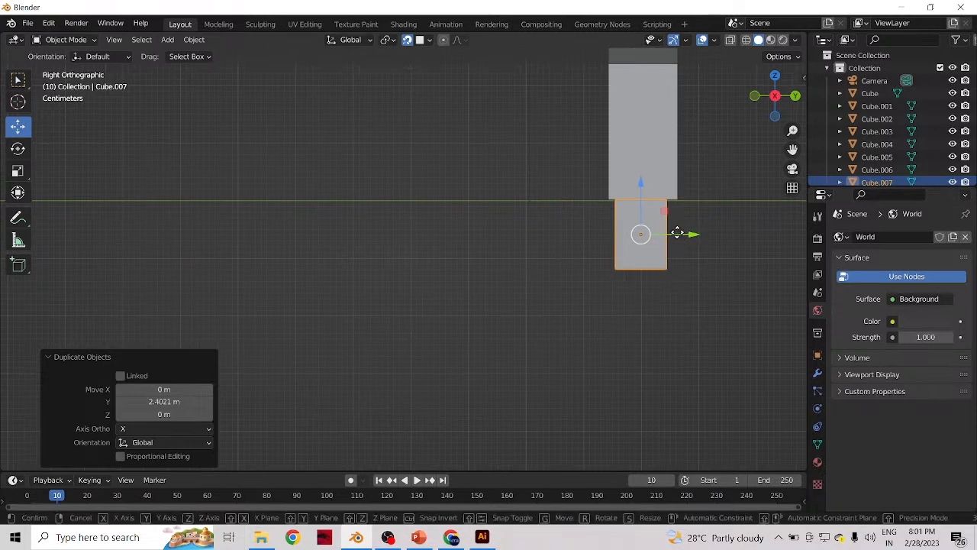
pyautogui.press('g')
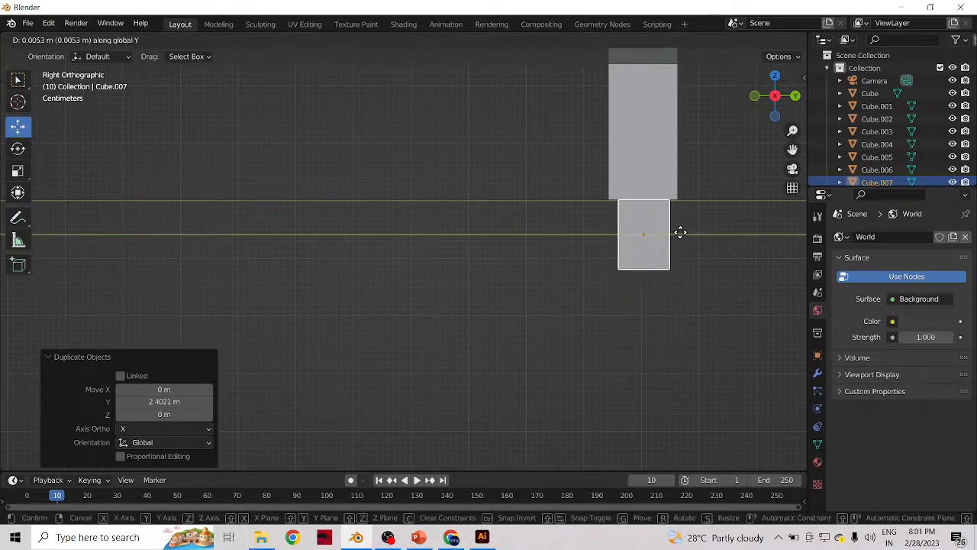
pyautogui.click(682, 237)
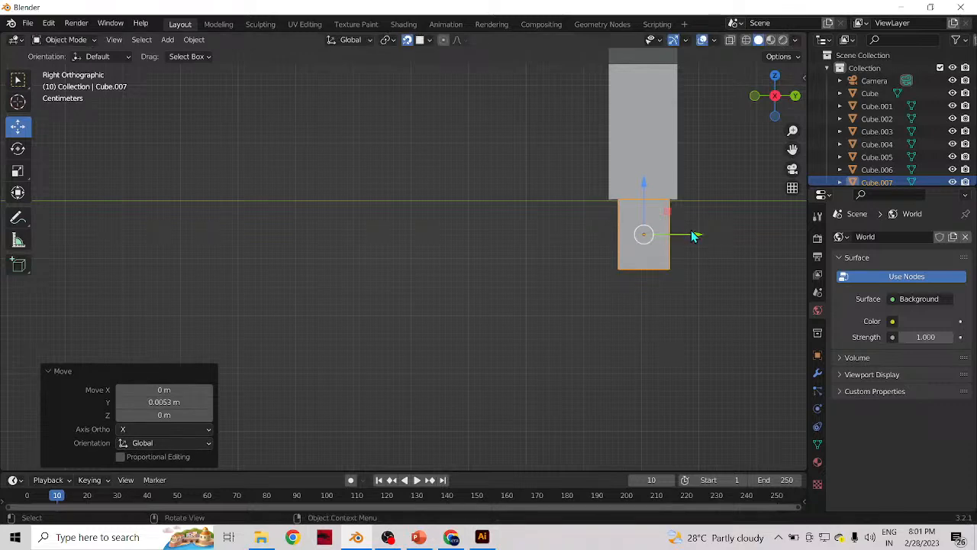
pyautogui.press('g')
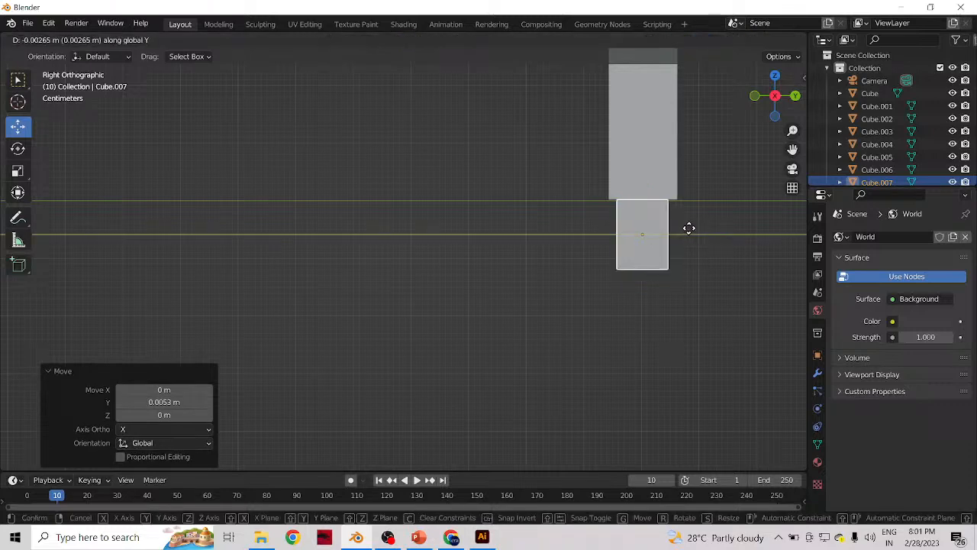
pyautogui.click(692, 235)
# - Duplicate the second foot block in the front view and place the copy about 4.139 m along global X under the next leg
pyautogui.moveTo(742, 267); pyautogui.dragTo(705, 269, button='middle')
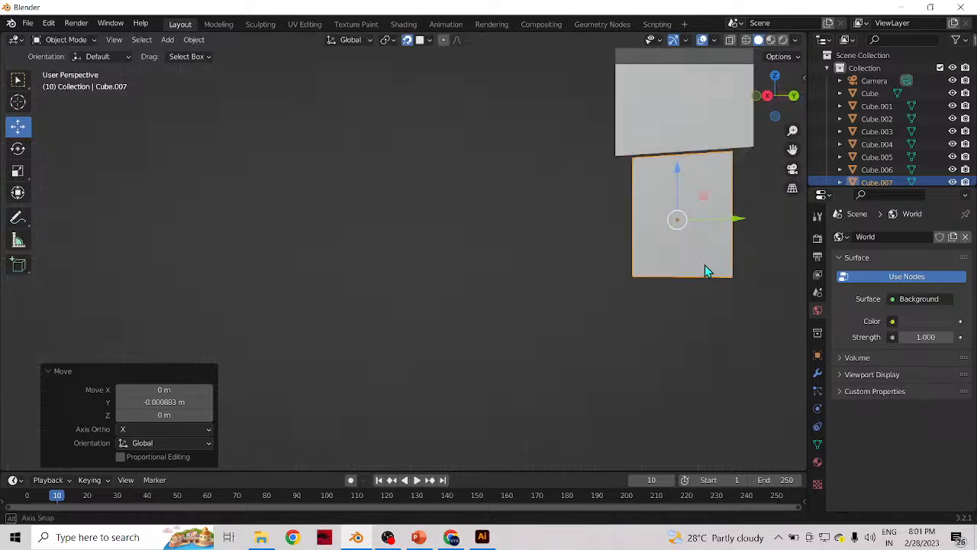
pyautogui.press('KP_1')
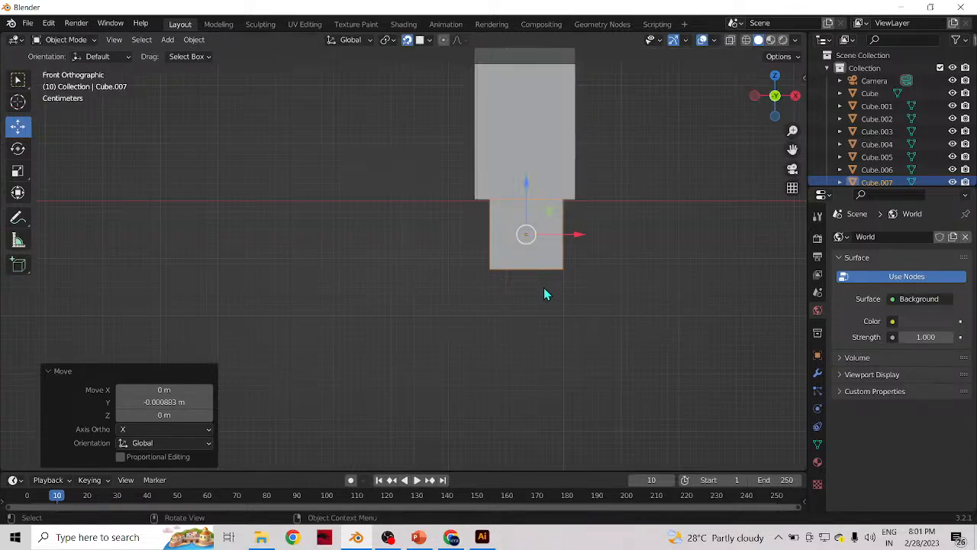
pyautogui.scroll(-5, 546, 287)
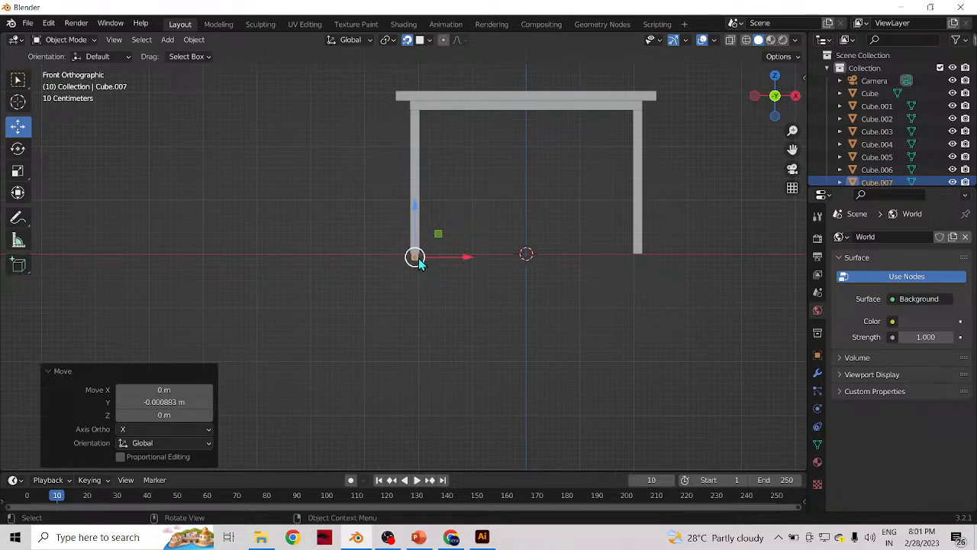
pyautogui.hotkey('shift', 'd')
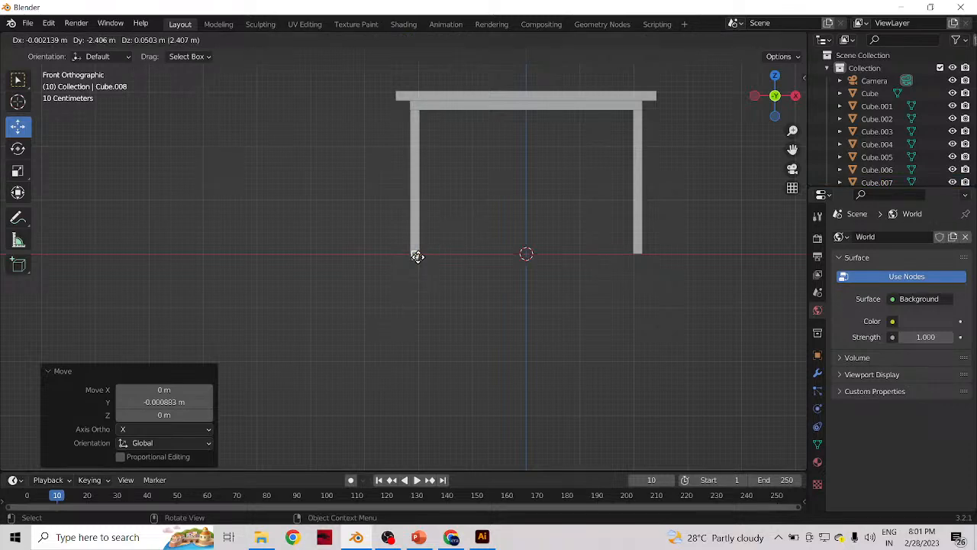
pyautogui.press('x')
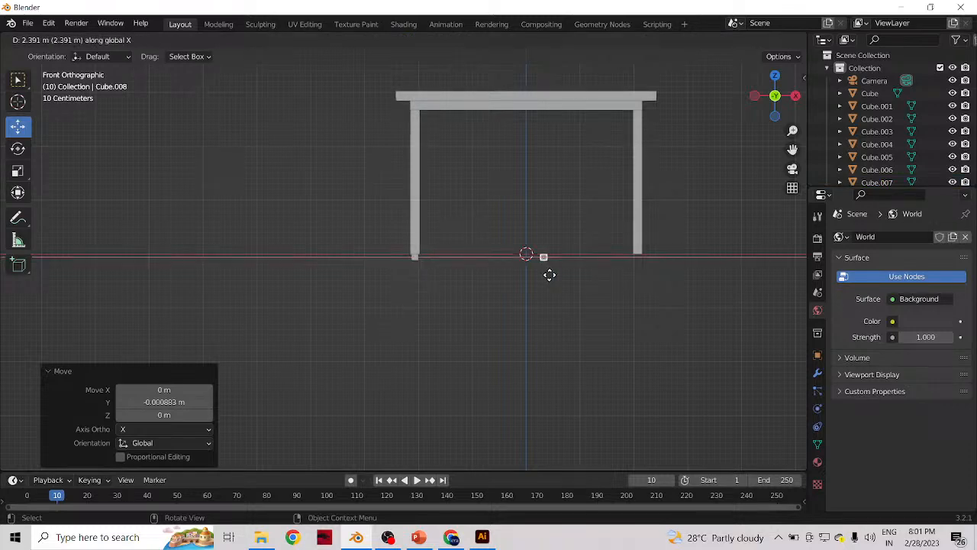
pyautogui.click(641, 287)
# - Centre the third foot block under its leg by nudging it about -0.00106 m along X
pyautogui.scroll(3, 640, 258)
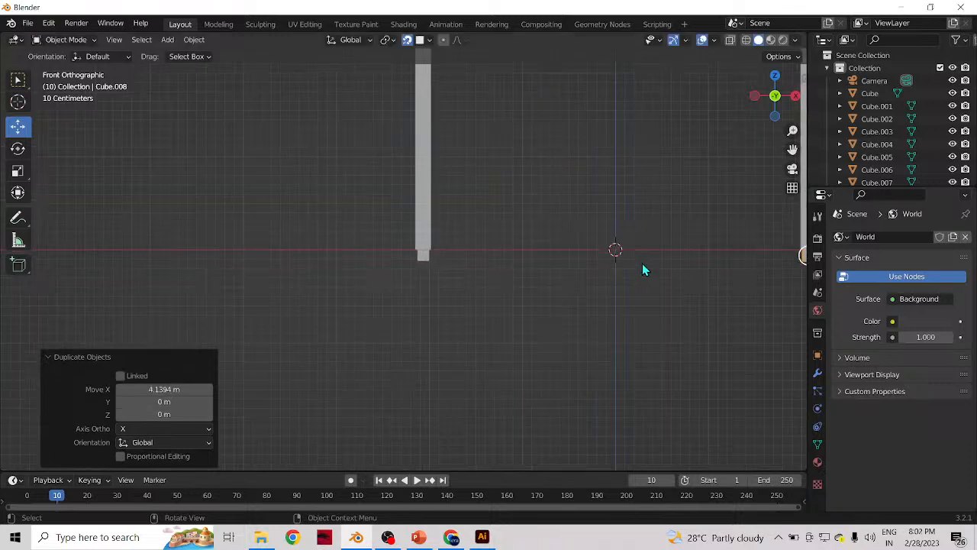
pyautogui.keyDown('shift'); pyautogui.moveTo(763, 230); pyautogui.dragTo(466, 261, button='middle'); pyautogui.keyUp('shift')
pyautogui.scroll(5, 672, 262)
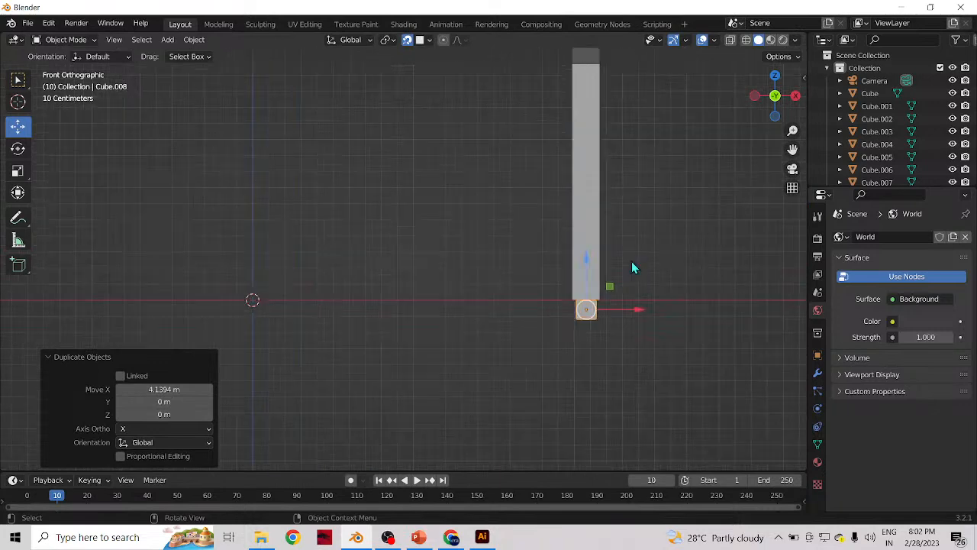
pyautogui.moveTo(792, 149); pyautogui.dragTo(536, 126)
pyautogui.scroll(4, 587, 338)
pyautogui.moveTo(649, 391); pyautogui.dragTo(650, 393)
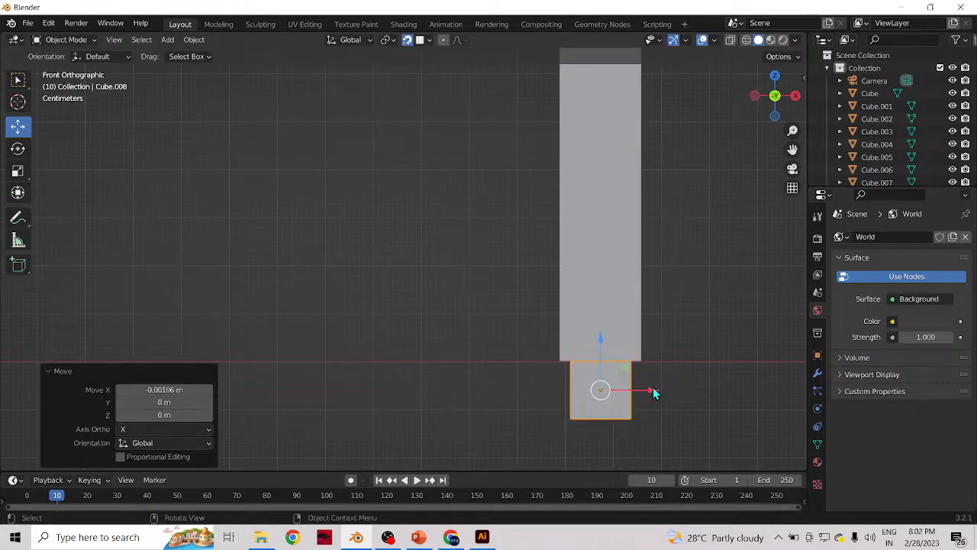
# - Examine the legs and their foot blocks from the right, from the left and in perspective to locate the leg without a foot
pyautogui.press('KP_3')
pyautogui.scroll(-3, 533, 420)
pyautogui.scroll(-1, 533, 420)
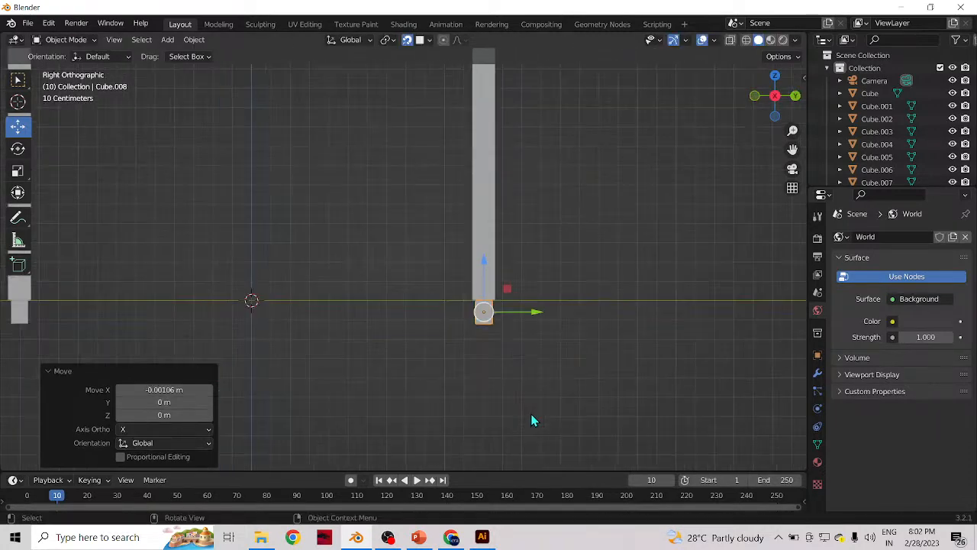
pyautogui.scroll(-2, 328, 380)
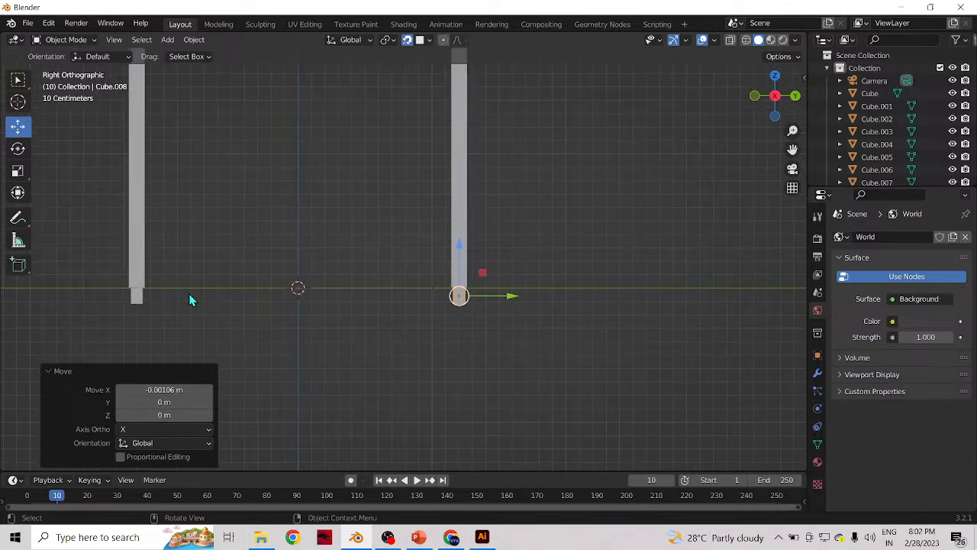
pyautogui.moveTo(793, 150); pyautogui.dragTo(976, 193)
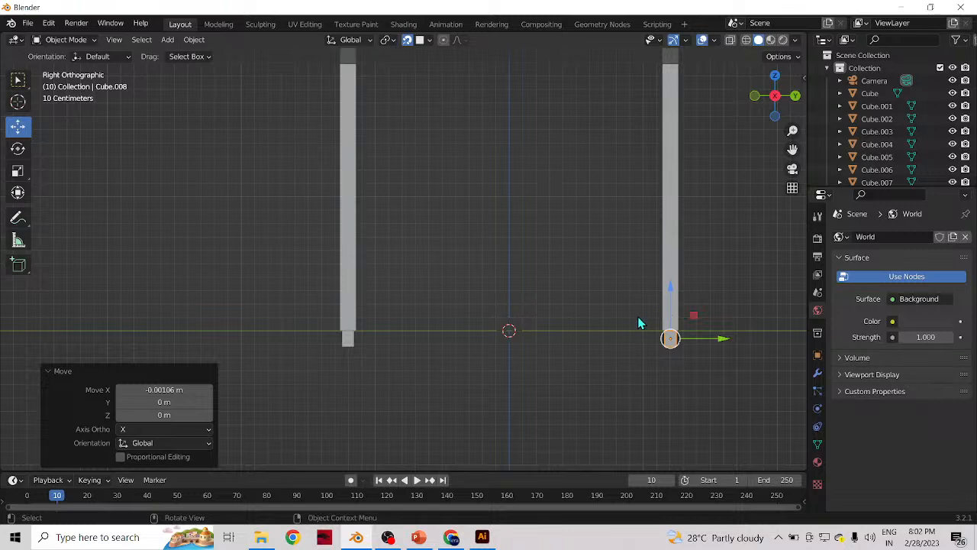
pyautogui.press('ctrl+KP_3')
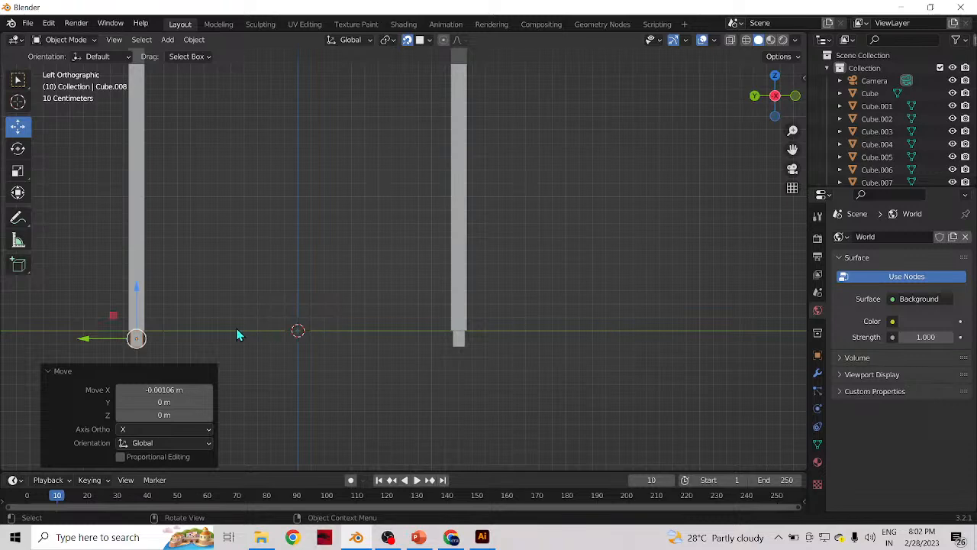
pyautogui.moveTo(488, 336); pyautogui.dragTo(466, 357, button='middle')
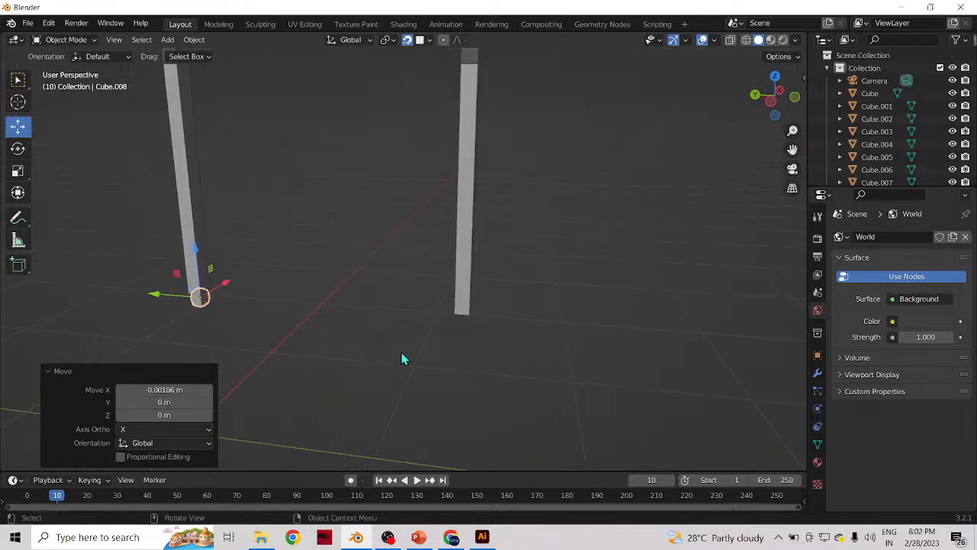
# - Compare the foot blocks and legs in the front, right, left, back, top and bottom orthographic views
pyautogui.scroll(-6, 437, 314)
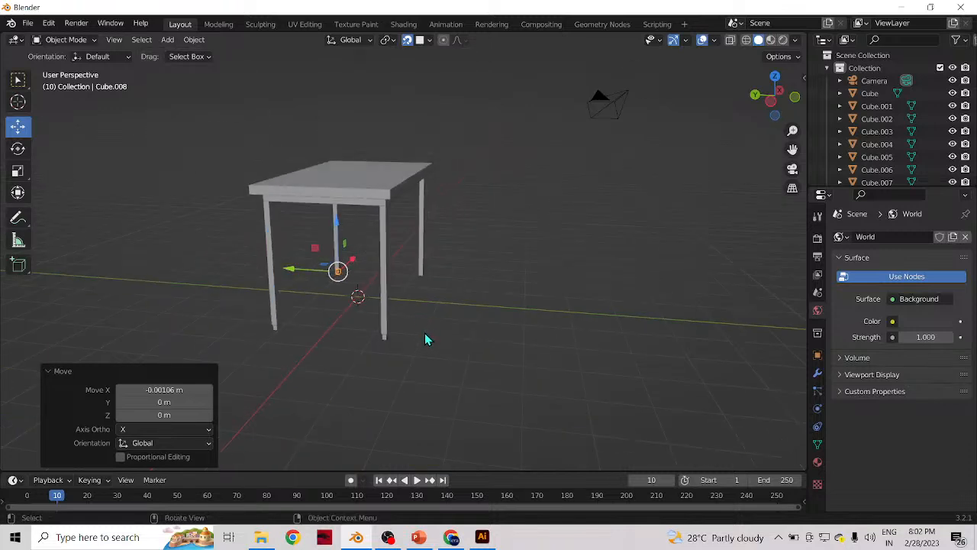
pyautogui.press('KP_1')
pyautogui.scroll(3, 383, 300)
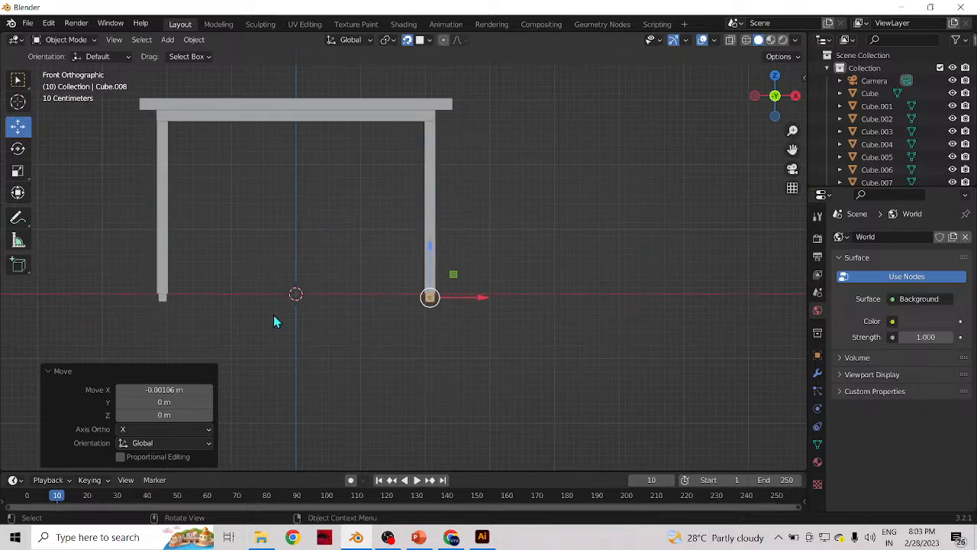
pyautogui.moveTo(275, 336); pyautogui.dragTo(395, 353, button='middle')
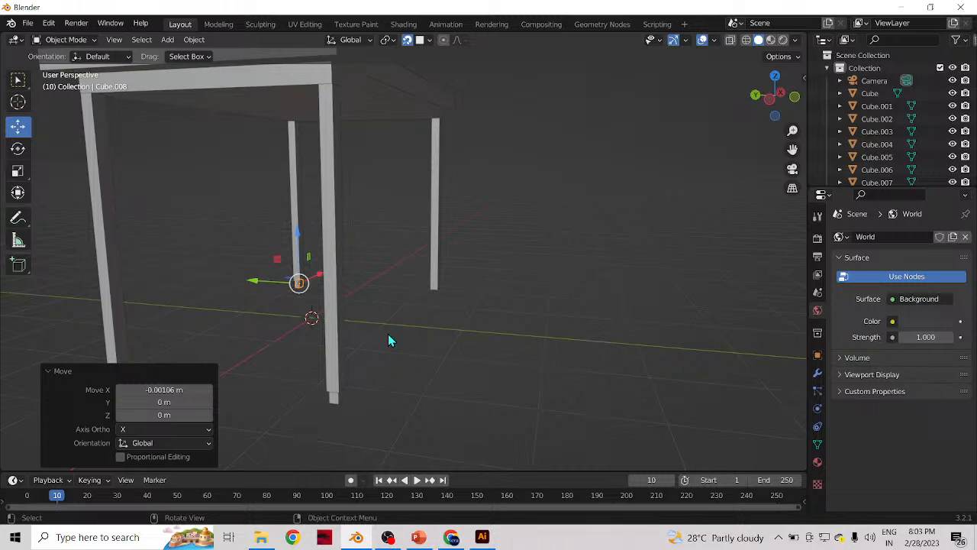
pyautogui.press('KP_3')
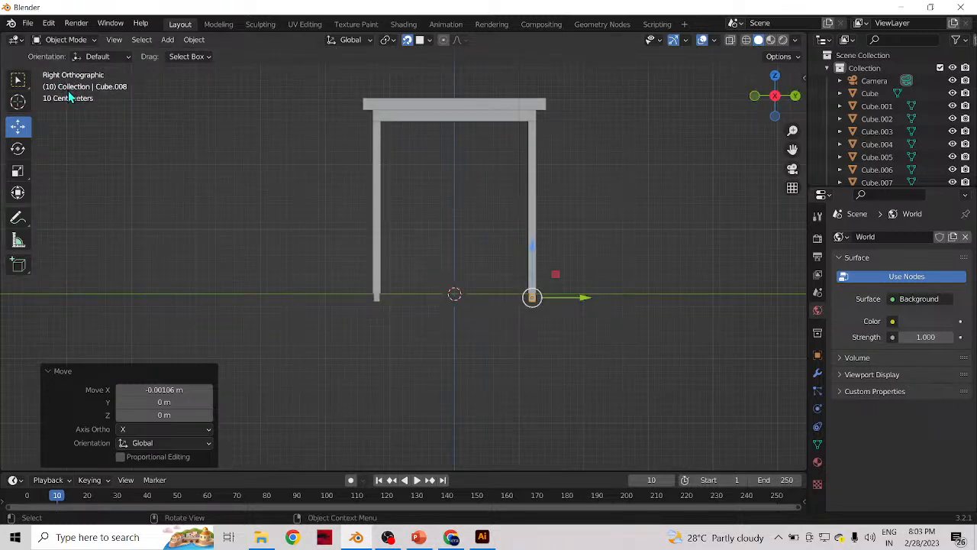
pyautogui.press('ctrl+KP_3')
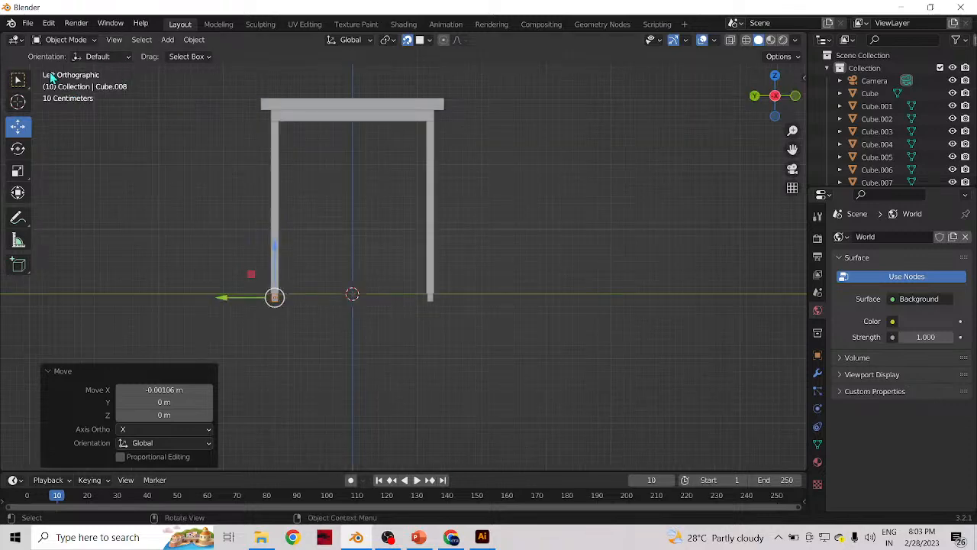
pyautogui.press('KP_1')
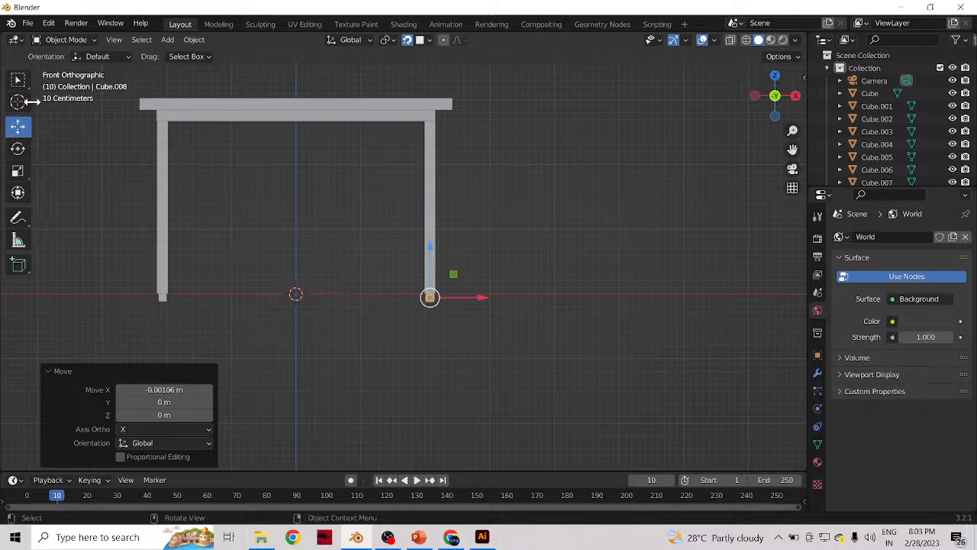
pyautogui.press('KP_3')
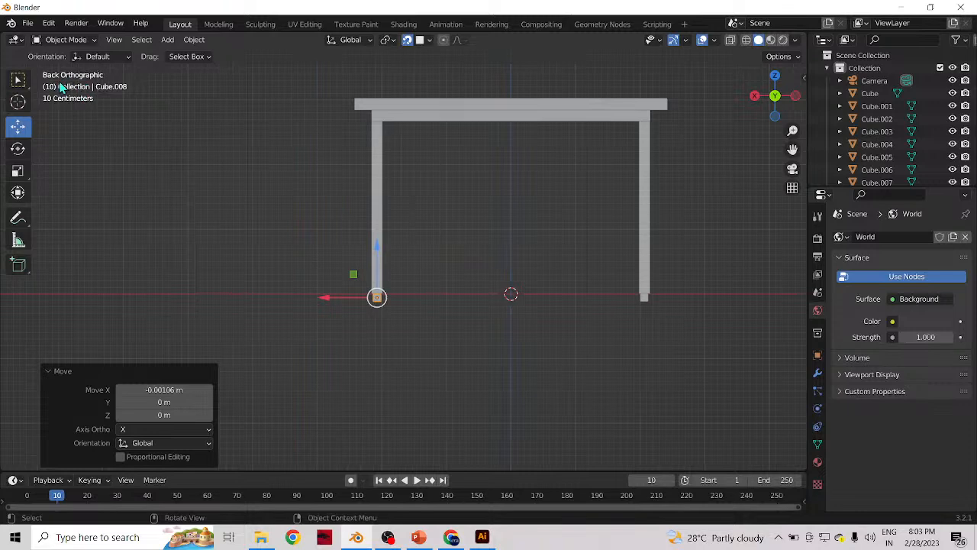
pyautogui.press('KP_7')
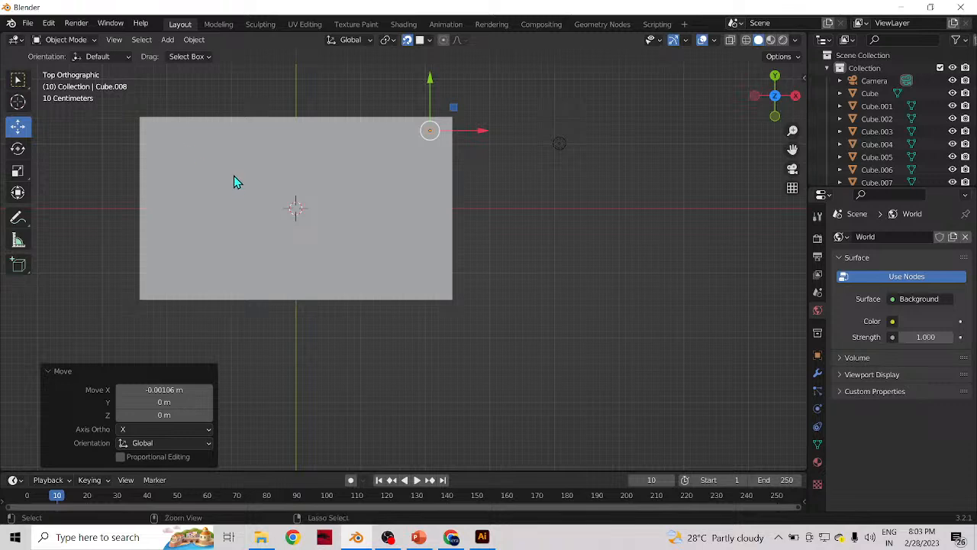
pyautogui.press('ctrl+KP_7')
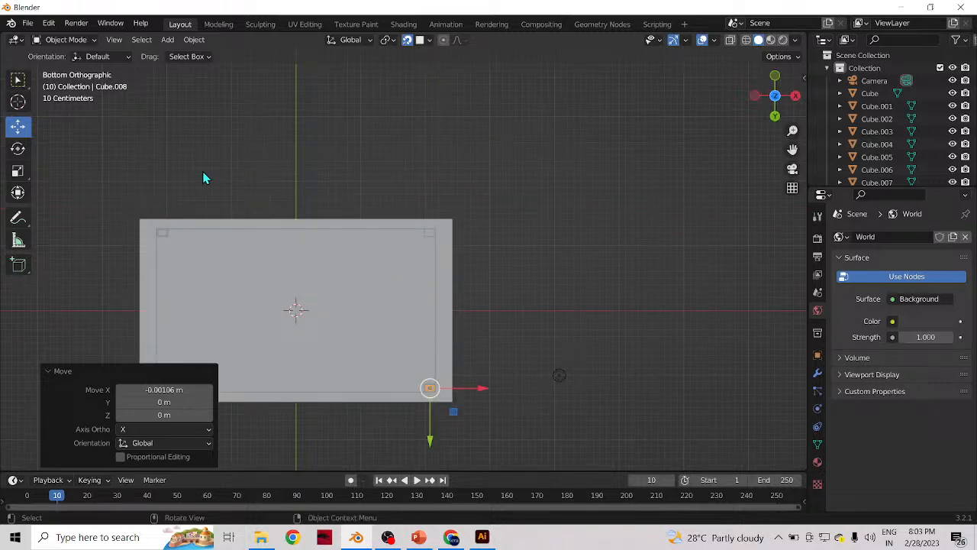
# - Examine the table from several perspective angles against the right and front views to identify the leg still lacking a foot block
pyautogui.scroll(-2, 331, 277)
pyautogui.scroll(1, 331, 281)
pyautogui.moveTo(320, 236); pyautogui.dragTo(319, 335, button='middle')
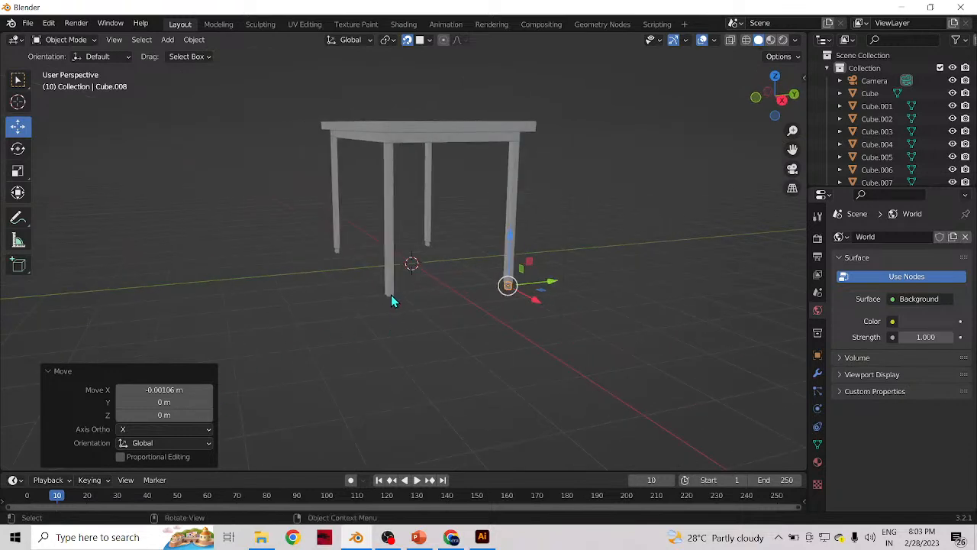
pyautogui.moveTo(437, 298)
pyautogui.mouseDown(button='middle')
pyautogui.moveTo(408, 293)
pyautogui.moveTo(428, 297)
pyautogui.mouseUp(button='middle')
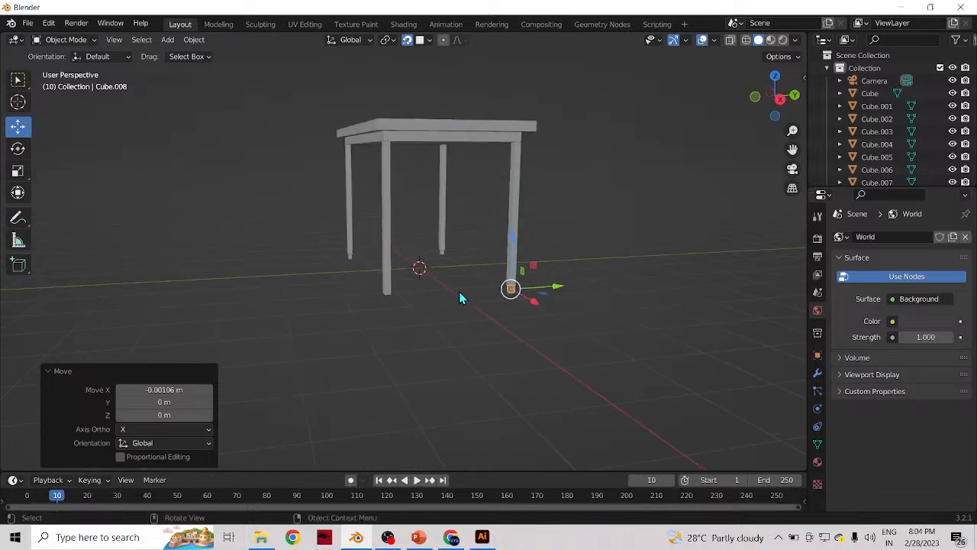
pyautogui.press('KP_3')
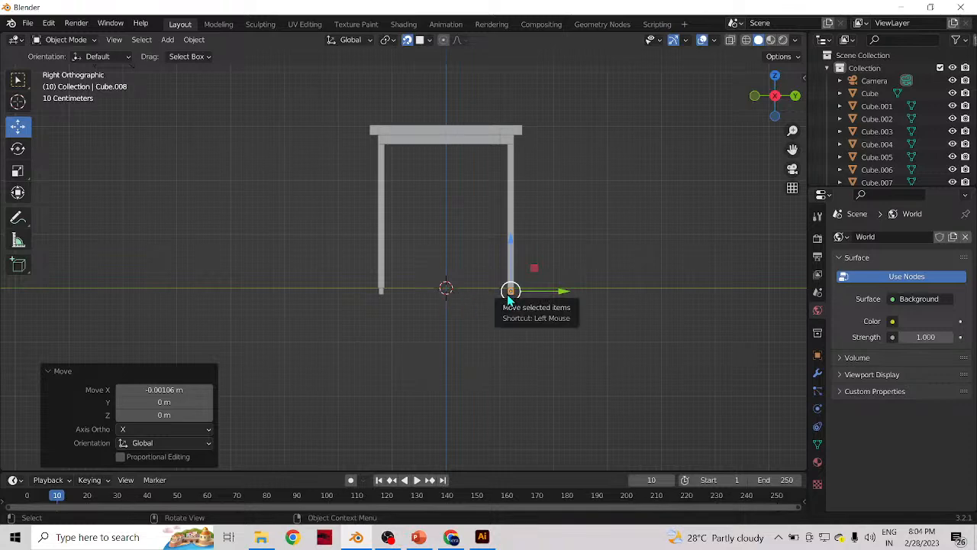
pyautogui.press('KP_1')
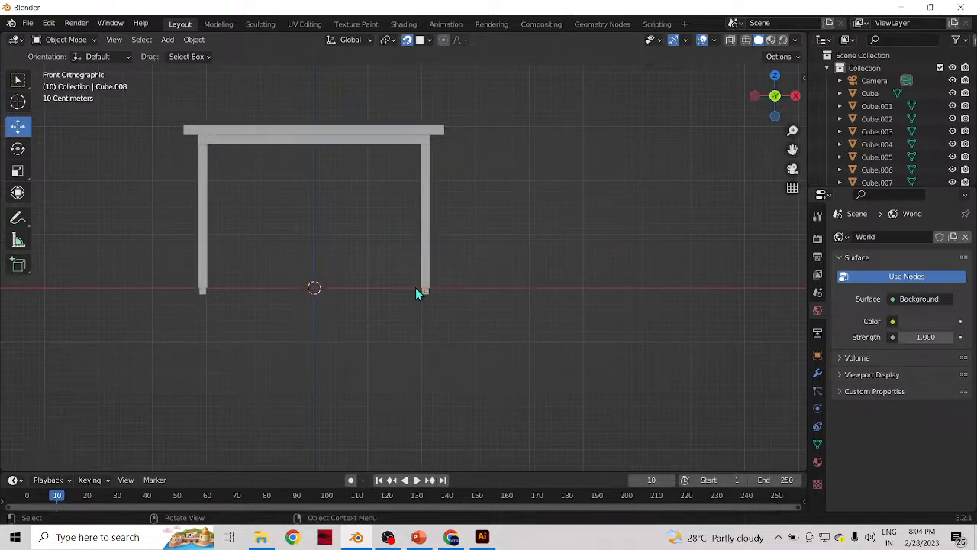
pyautogui.moveTo(439, 273); pyautogui.dragTo(424, 297, button='middle')
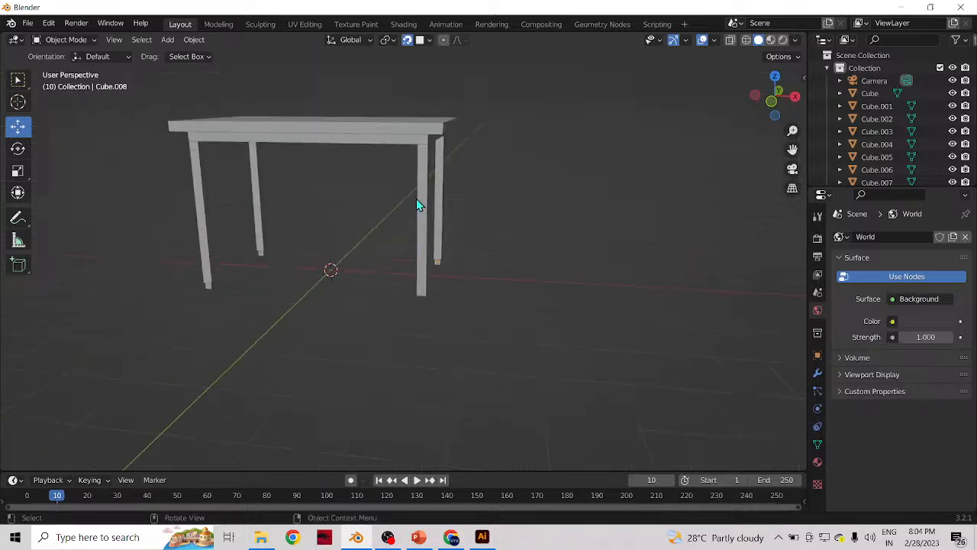
pyautogui.moveTo(390, 318); pyautogui.dragTo(419, 314, button='middle')
pyautogui.moveTo(294, 304); pyautogui.dragTo(294, 307, button='middle')
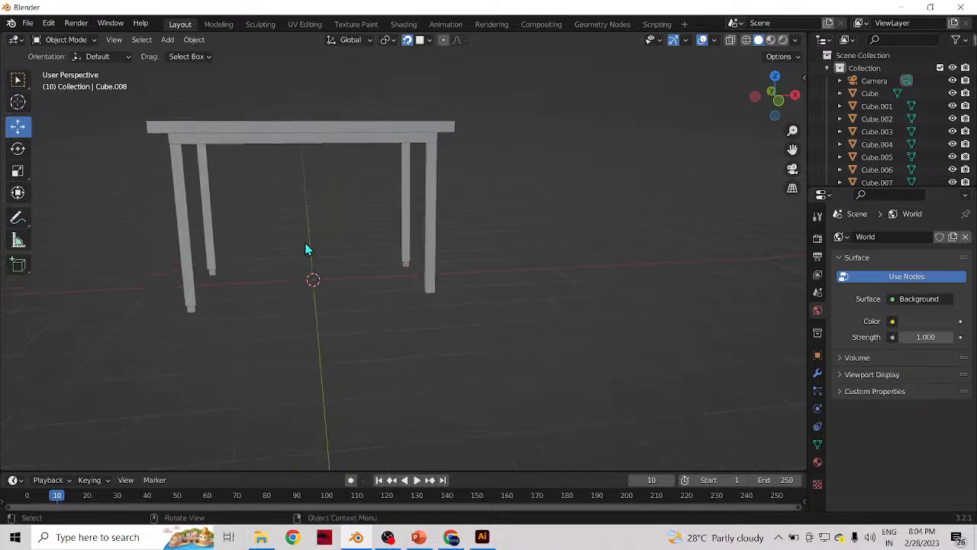
pyautogui.press('KP_1')
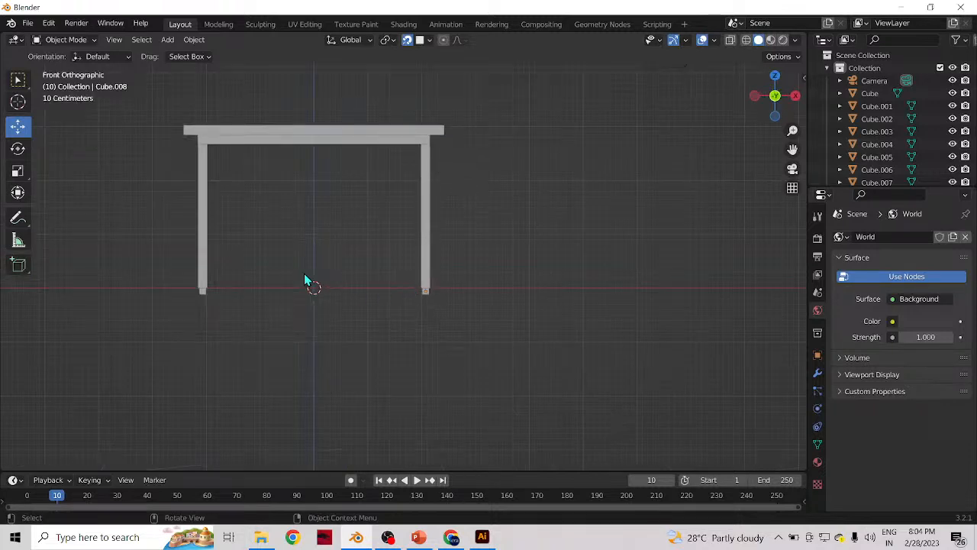
pyautogui.moveTo(410, 258); pyautogui.dragTo(427, 284, button='middle')
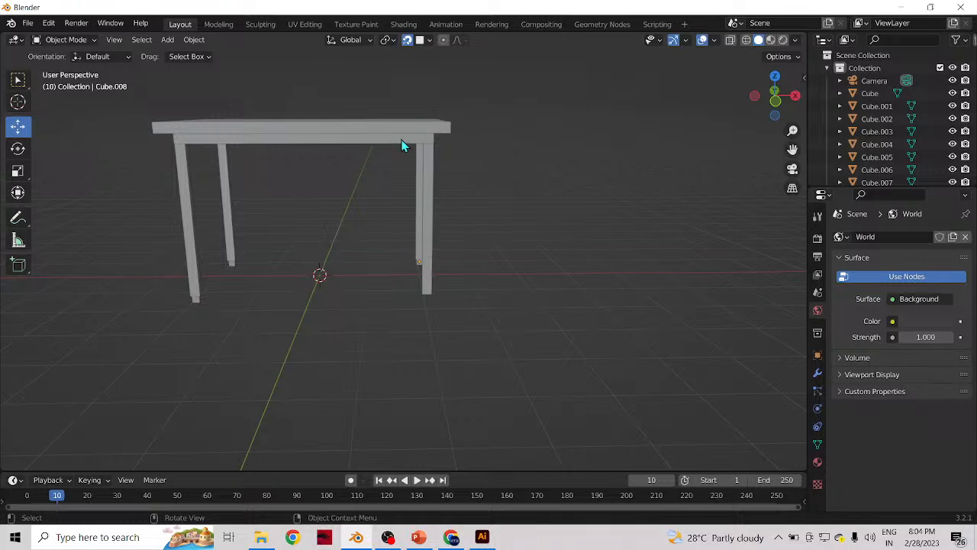
pyautogui.moveTo(443, 276); pyautogui.dragTo(463, 292, button='middle')
# - Duplicate the third foot block in the right view and place the copy about -2.41 m along global Y under the remaining leg
pyautogui.click(488, 277)
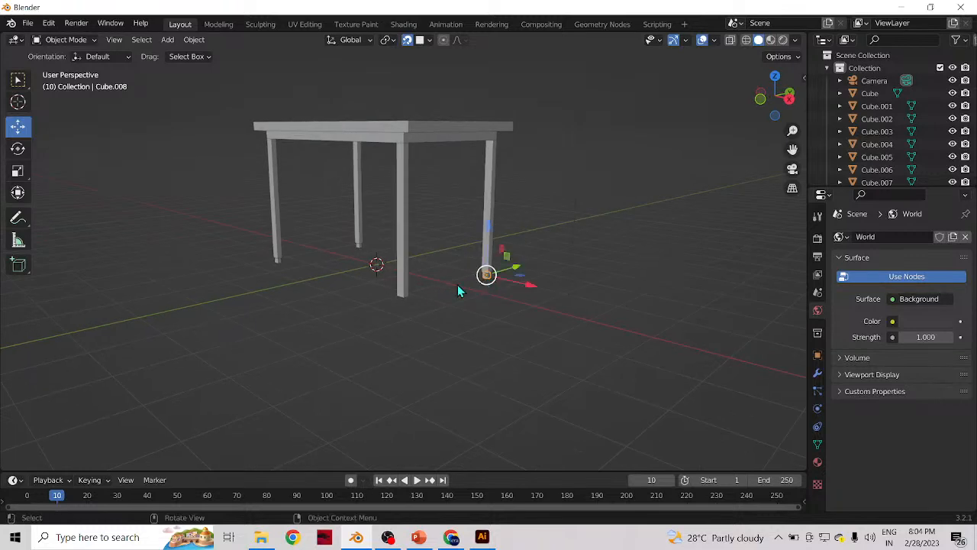
pyautogui.press('KP_3')
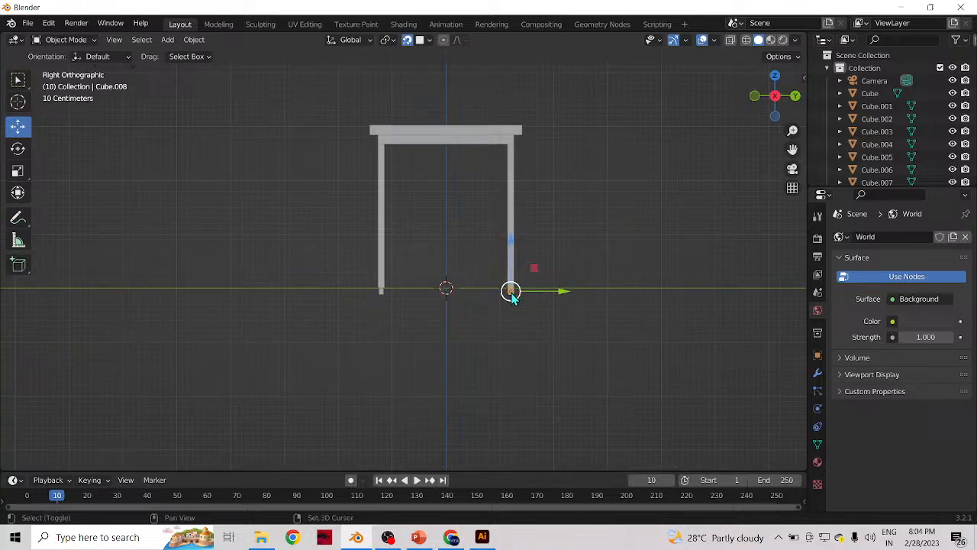
pyautogui.hotkey('shift', 'd')
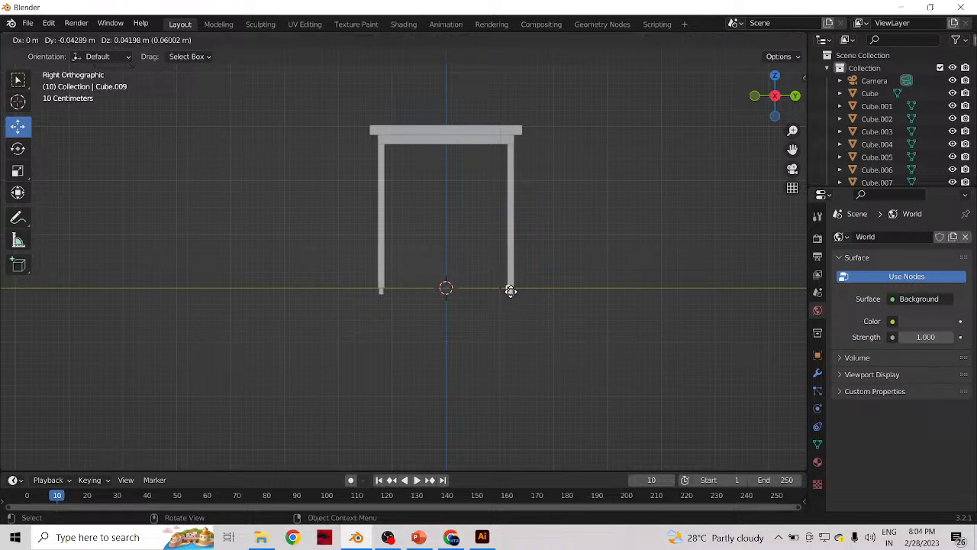
pyautogui.press('y')
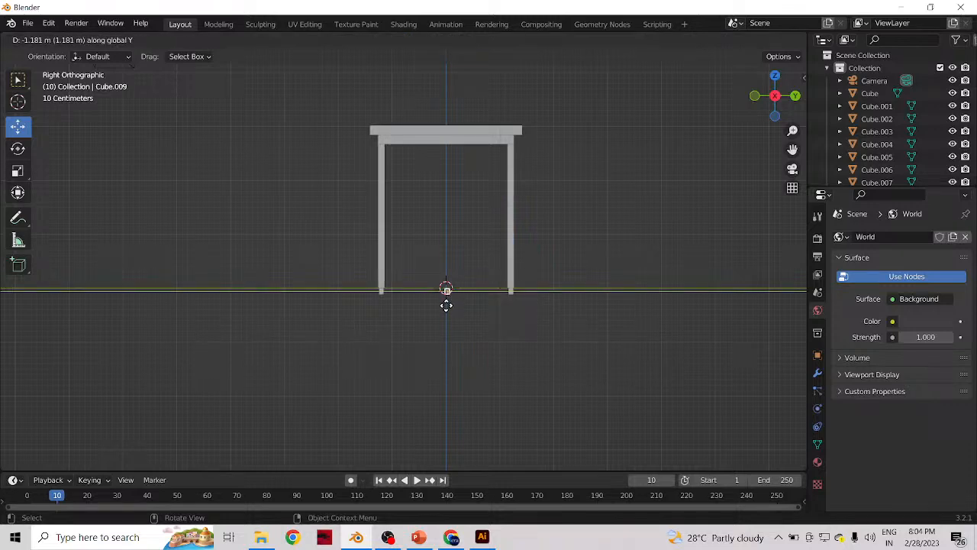
pyautogui.click(377, 305)
pyautogui.scroll(1, 353, 270)
pyautogui.scroll(8, 359, 282)
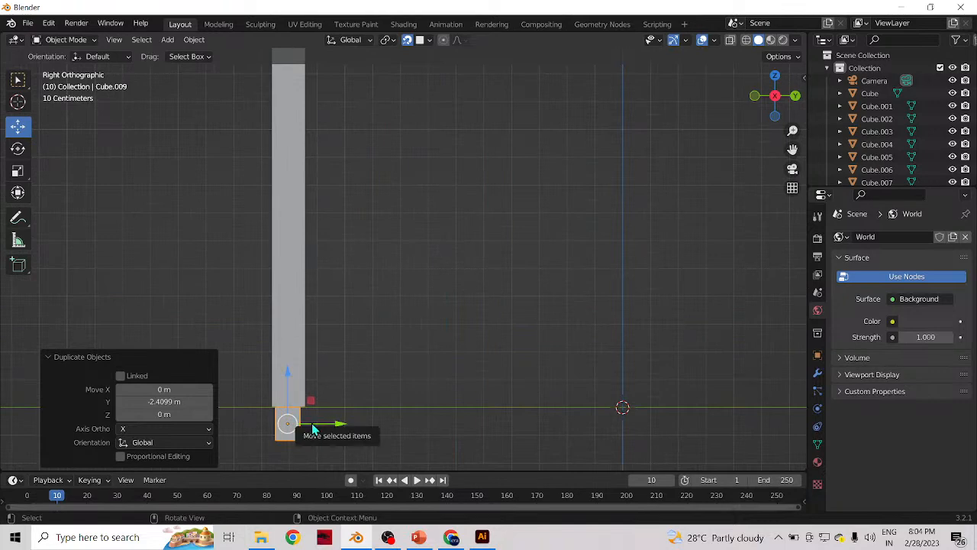
pyautogui.moveTo(216, 298); pyautogui.dragTo(400, 297, button='middle')
pyautogui.scroll(-8, 397, 316)
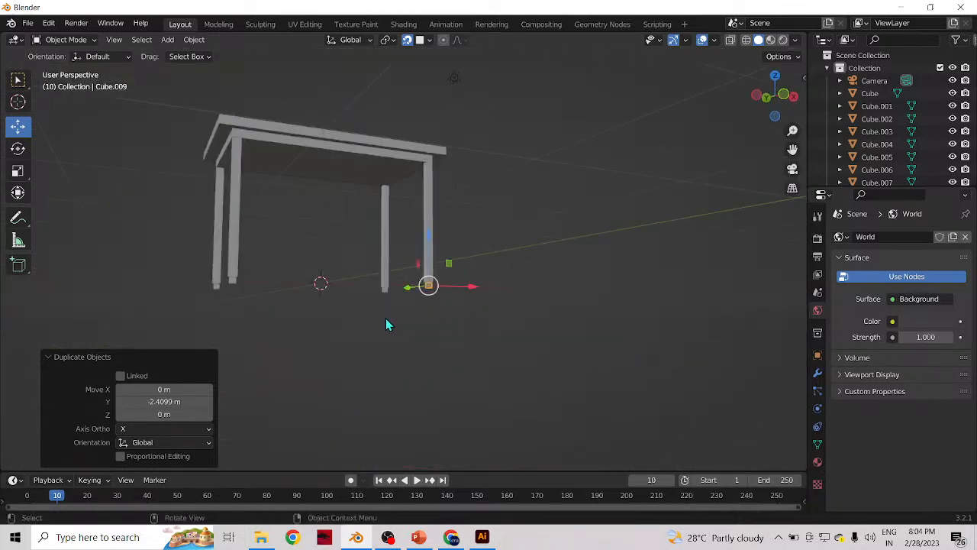
pyautogui.click(386, 322)
# - Try moving the overhanging top board and the slab beneath it individually to check that they are separate objects
pyautogui.moveTo(488, 331); pyautogui.dragTo(407, 352, button='middle')
pyautogui.click(264, 160)
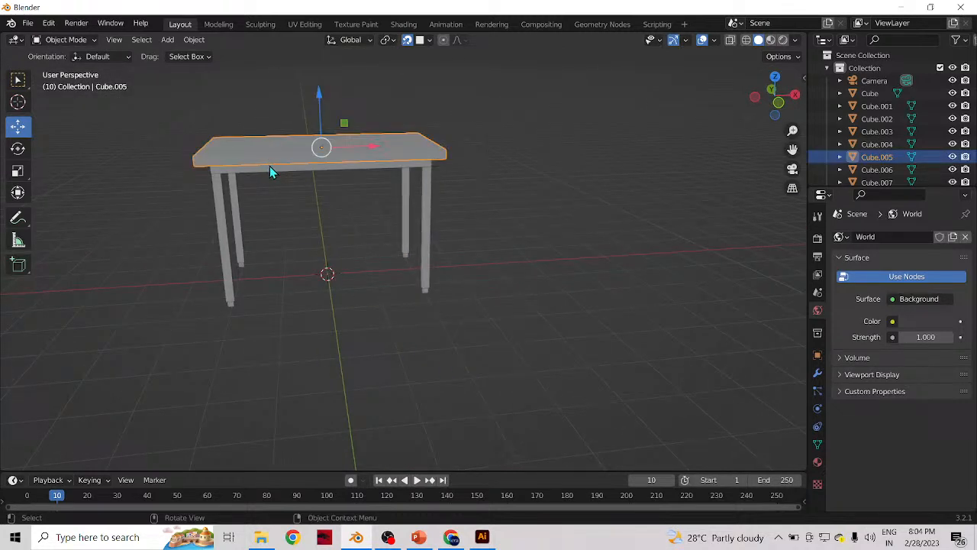
pyautogui.click(272, 173)
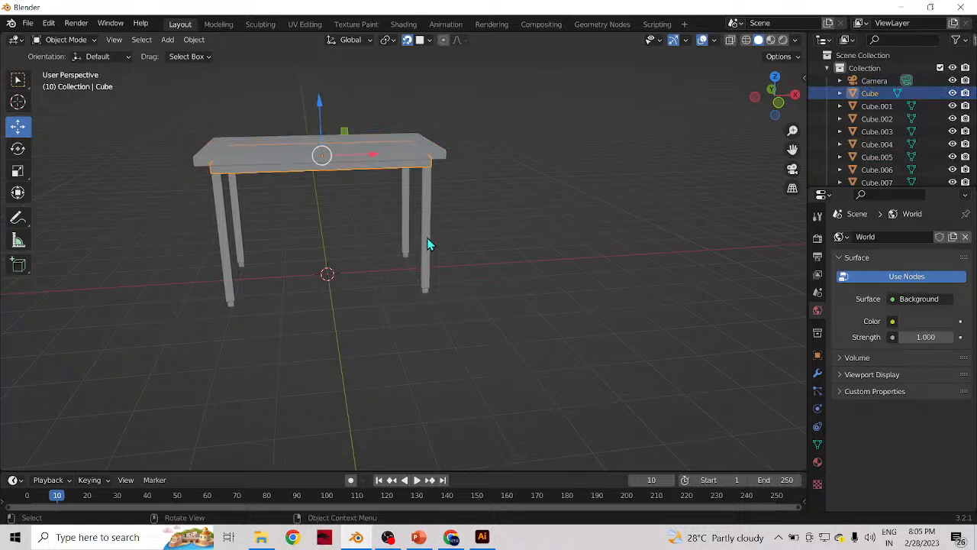
pyautogui.moveTo(794, 148); pyautogui.dragTo(970, 170)
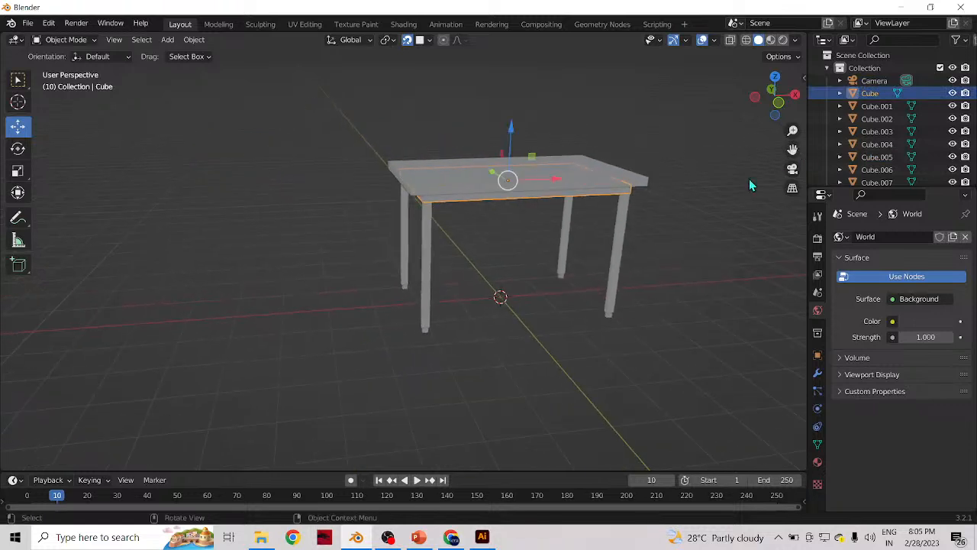
pyautogui.moveTo(464, 283); pyautogui.dragTo(397, 221, button='middle')
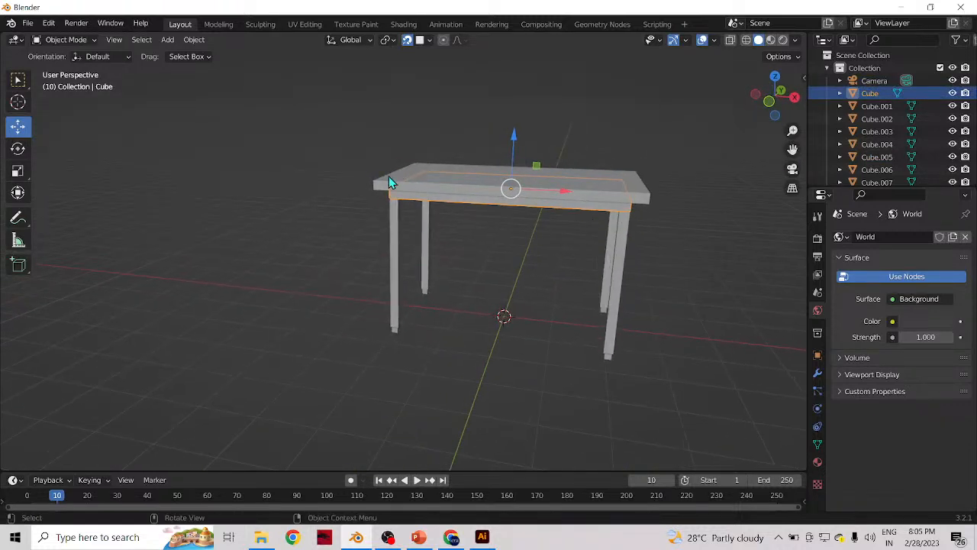
pyautogui.click(388, 177)
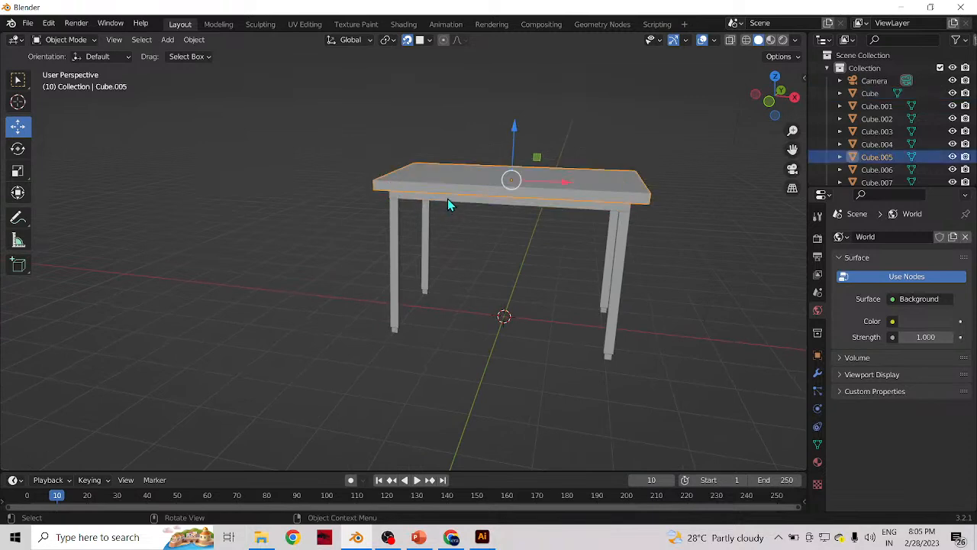
pyautogui.press('g')
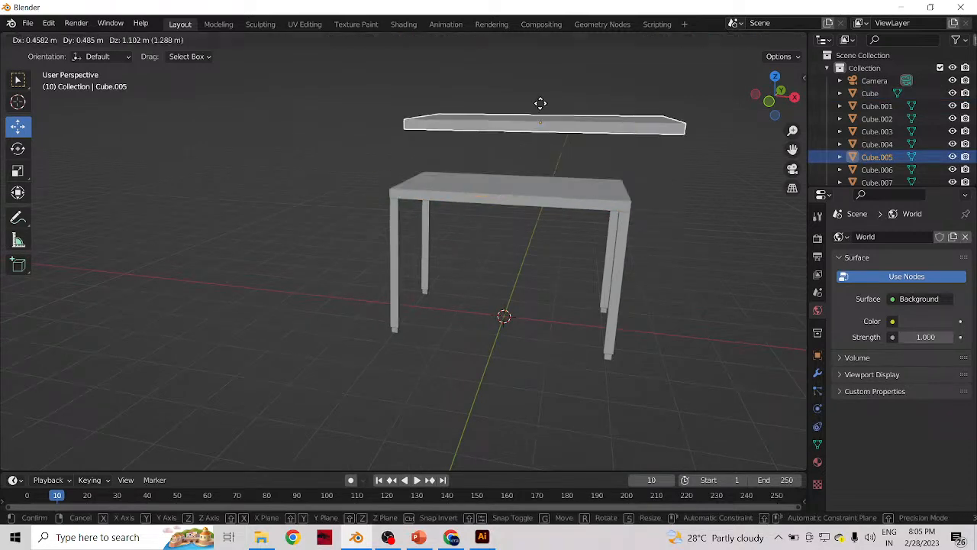
pyautogui.rightClick(492, 188)
pyautogui.click(491, 199)
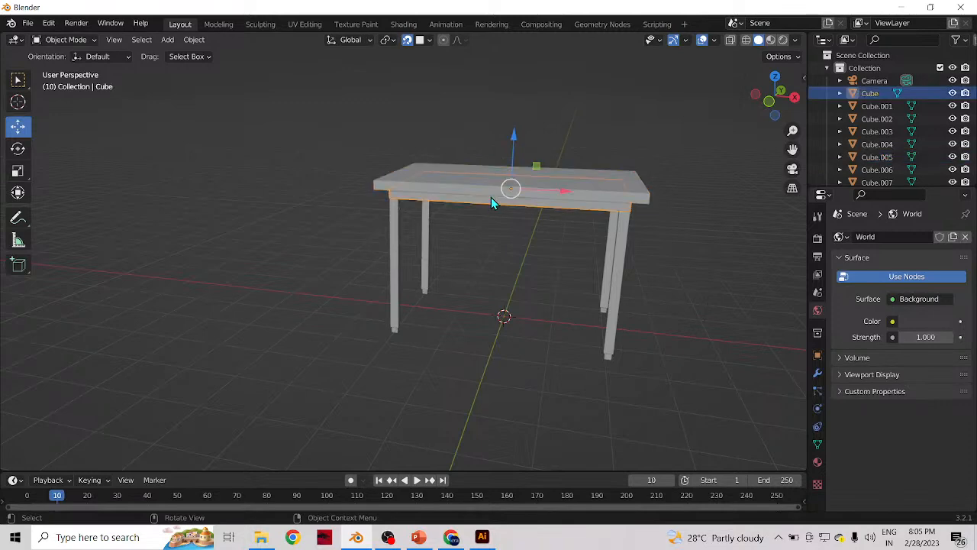
pyautogui.press('g')
pyautogui.rightClick(527, 131)
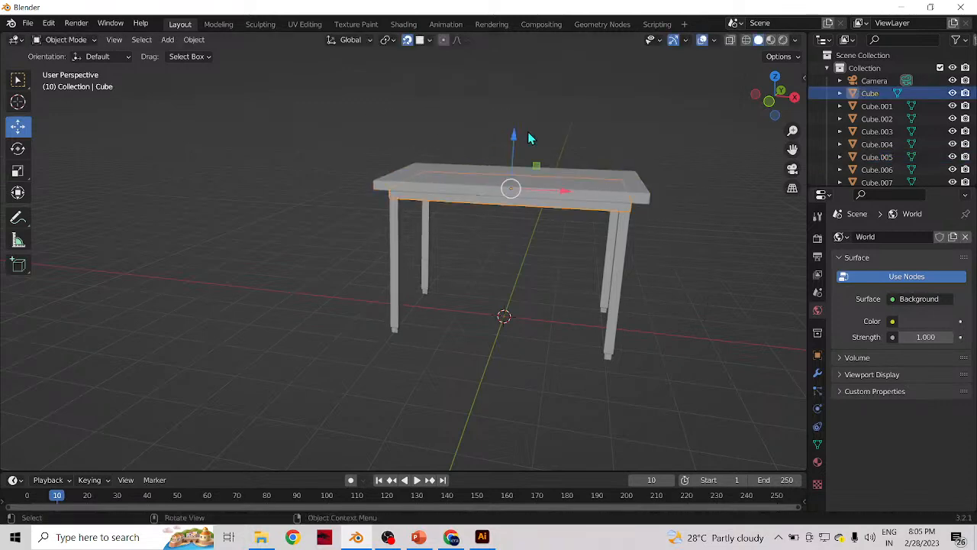
# - Try moving two of the legs and a foot block individually to check that each is a separate object
pyautogui.click(618, 243)
pyautogui.press('g')
pyautogui.rightClick(618, 243)
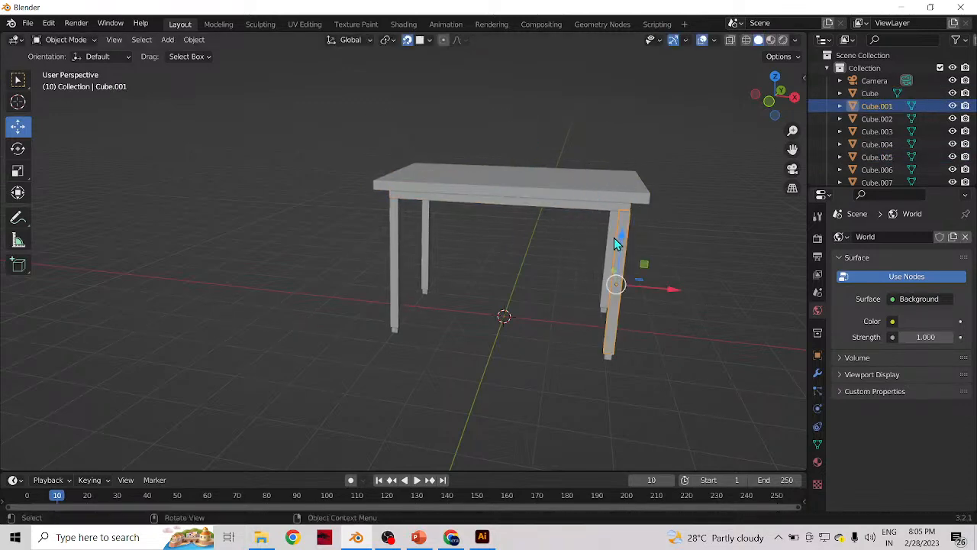
pyautogui.click(611, 239)
pyautogui.press('g')
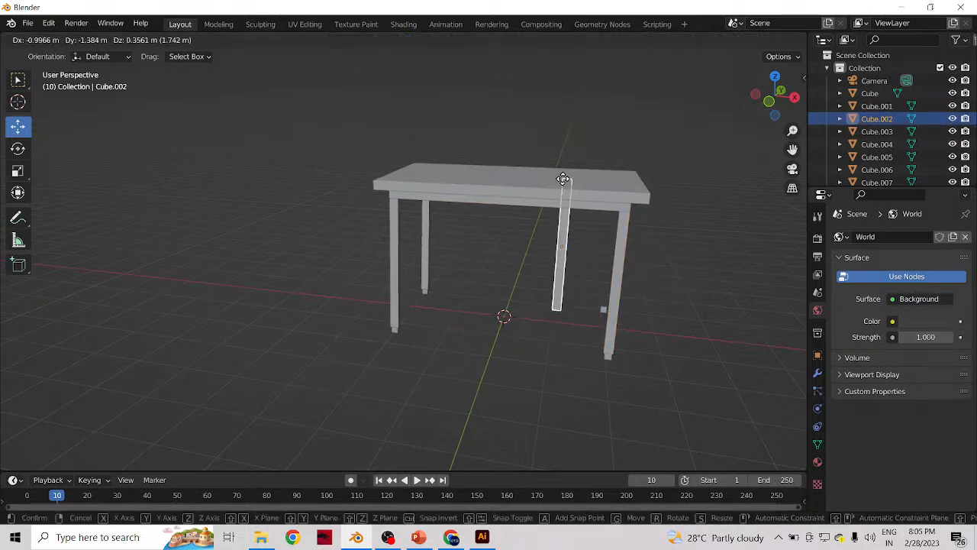
pyautogui.rightClick(563, 180)
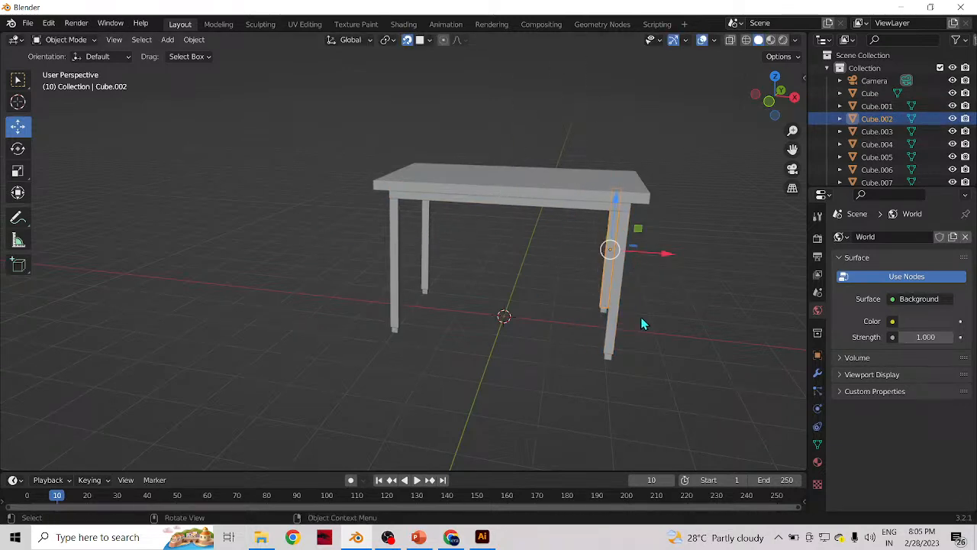
pyautogui.click(609, 359)
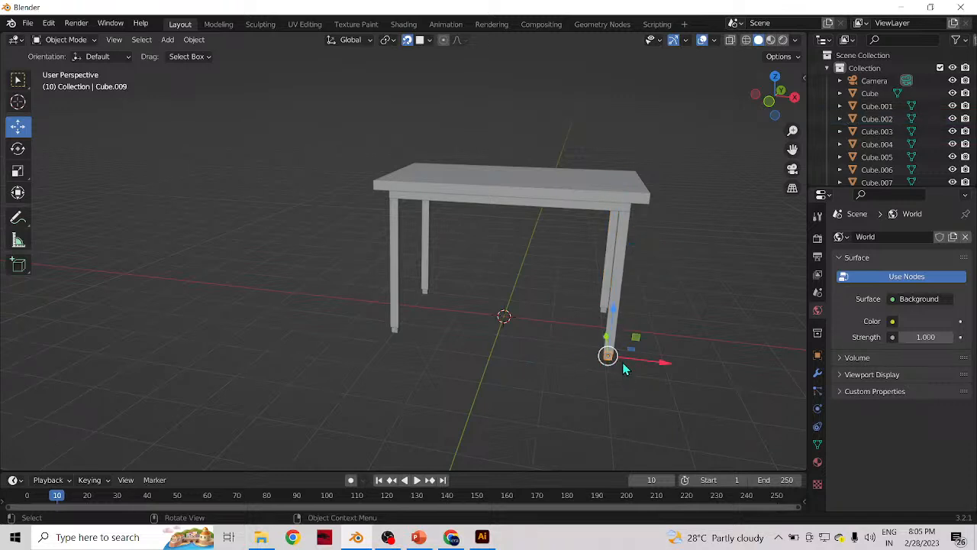
pyautogui.press('g')
pyautogui.rightClick(588, 351)
# - Check the table's separate parts by selecting the foot block, legs, slab and top board one at a time in front and perspective views
pyautogui.press('KP_1')
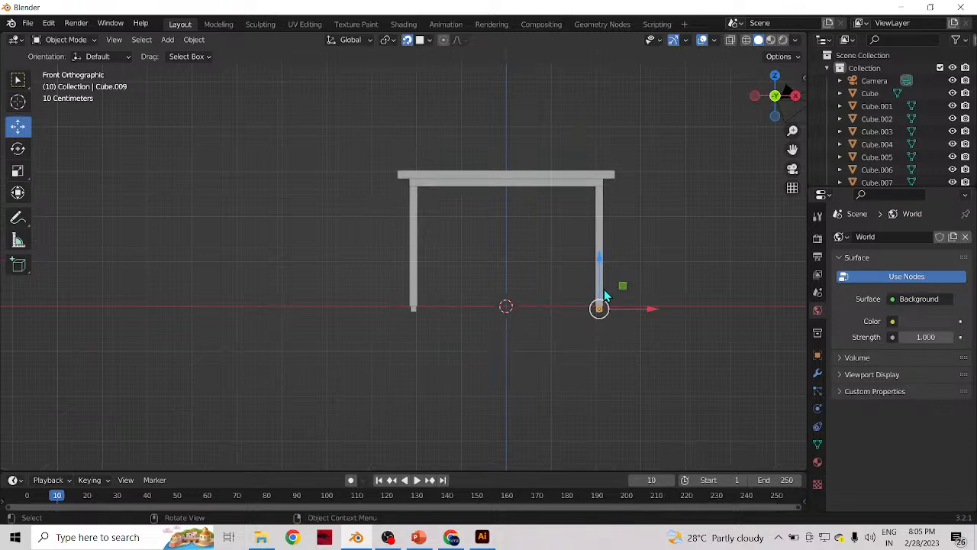
pyautogui.scroll(2, 677, 291)
pyautogui.moveTo(793, 149); pyautogui.dragTo(726, 183)
pyautogui.click(623, 313)
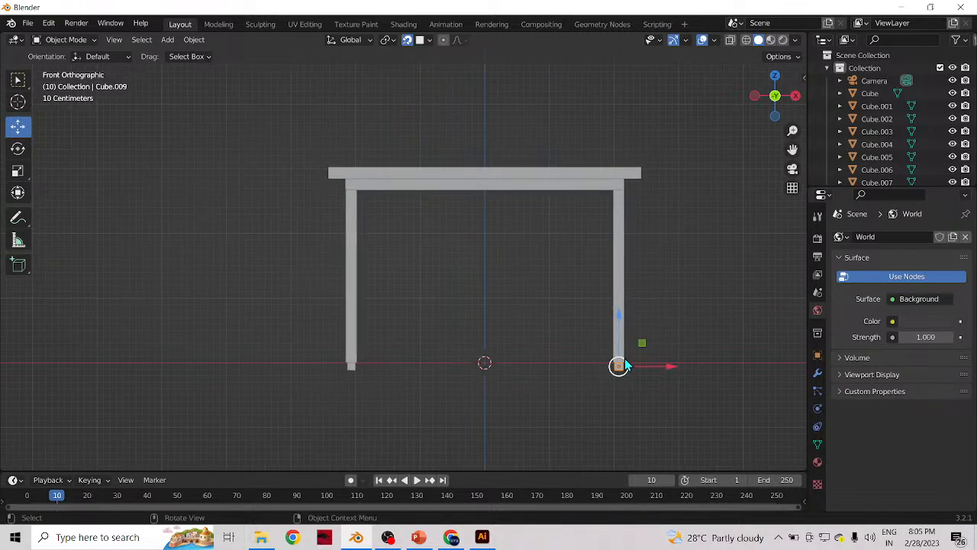
pyautogui.click(621, 280)
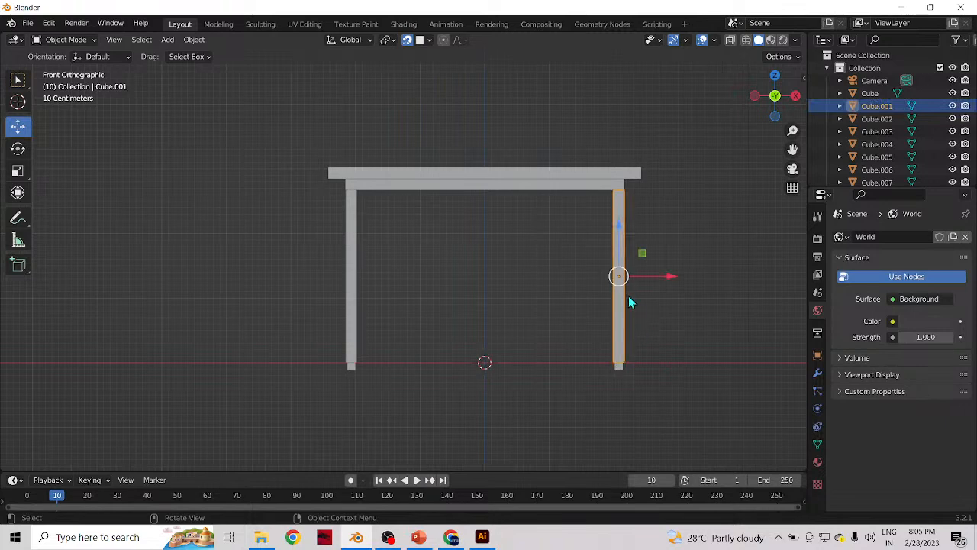
pyautogui.click(569, 183)
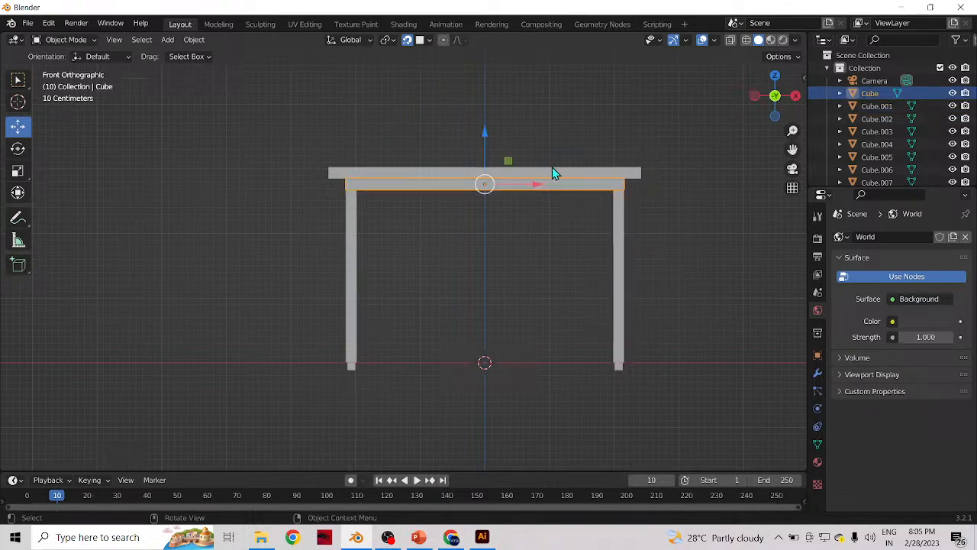
pyautogui.click(545, 170)
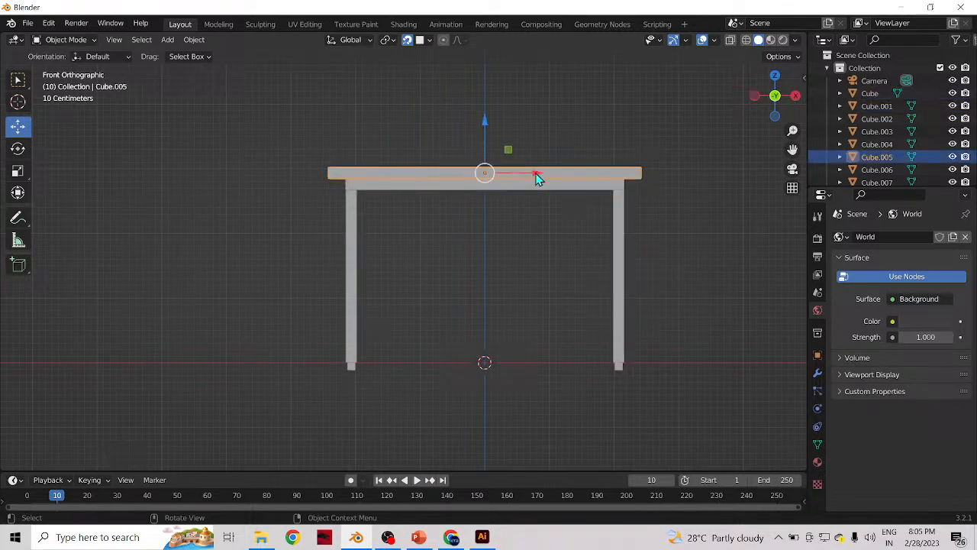
pyautogui.click(357, 187)
pyautogui.click(347, 219)
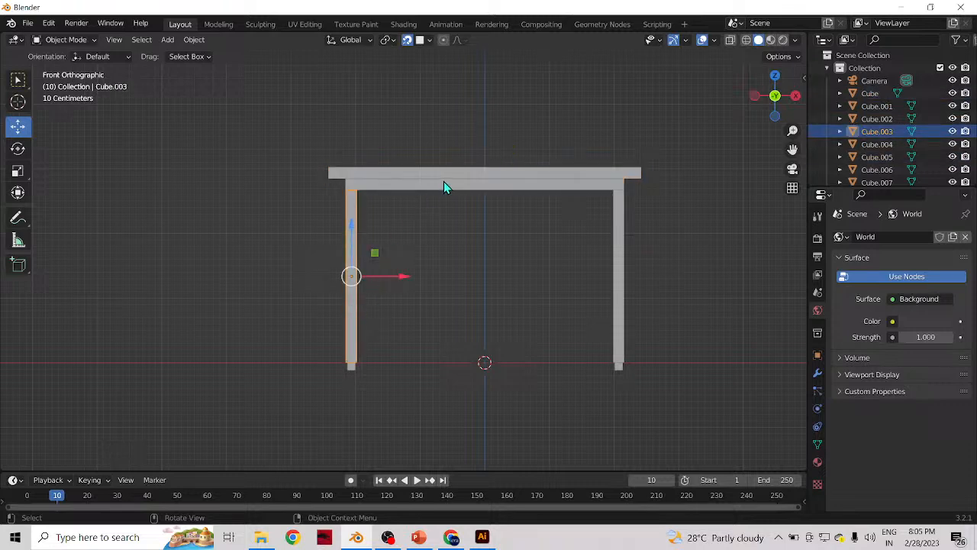
pyautogui.moveTo(444, 183); pyautogui.dragTo(447, 213, button='middle')
pyautogui.click(492, 206)
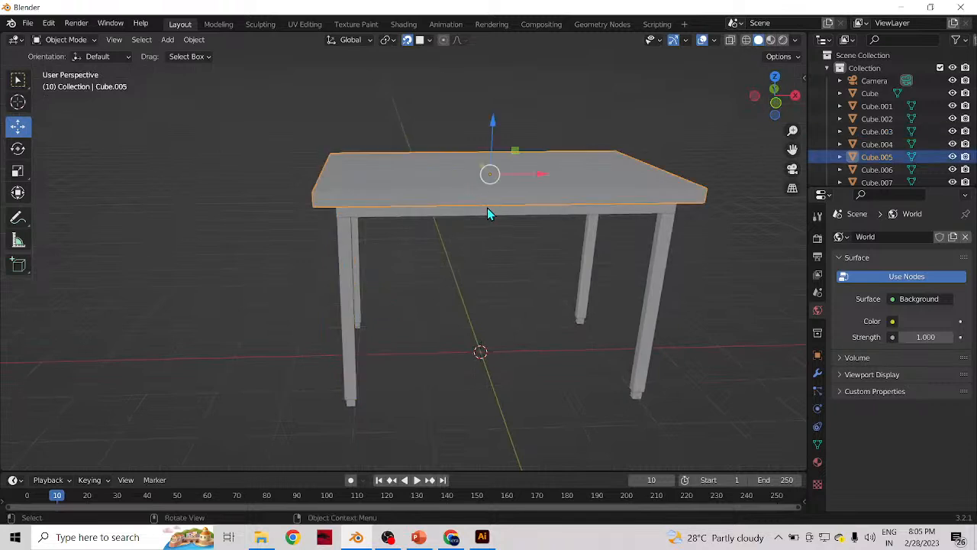
pyautogui.click(488, 214)
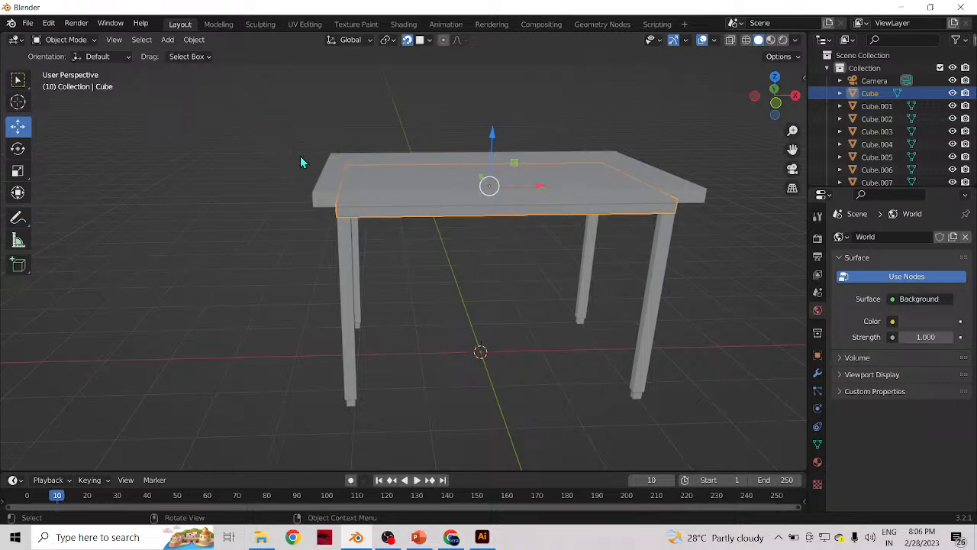
# - Select all parts of the table in the front view and join them into one object
pyautogui.press('KP_1')
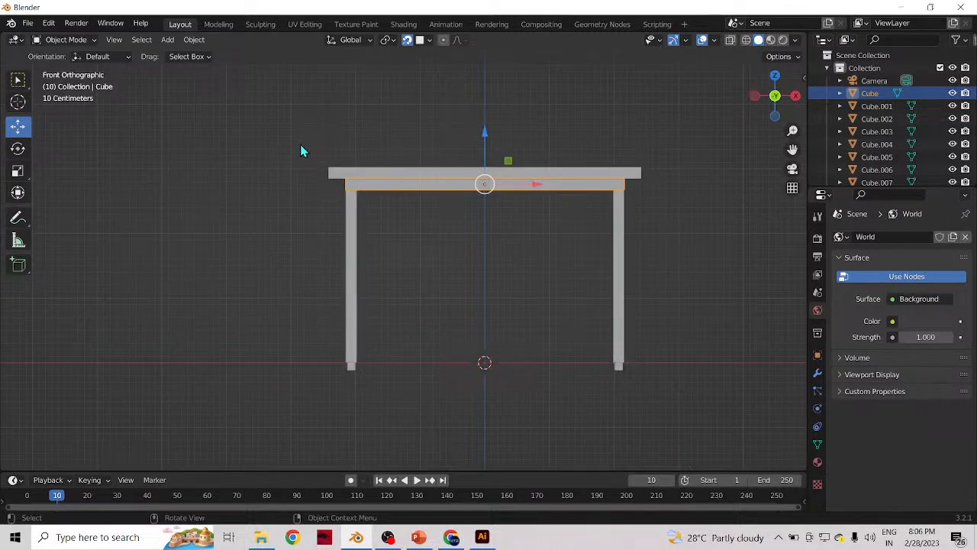
pyautogui.moveTo(278, 143); pyautogui.dragTo(668, 405)
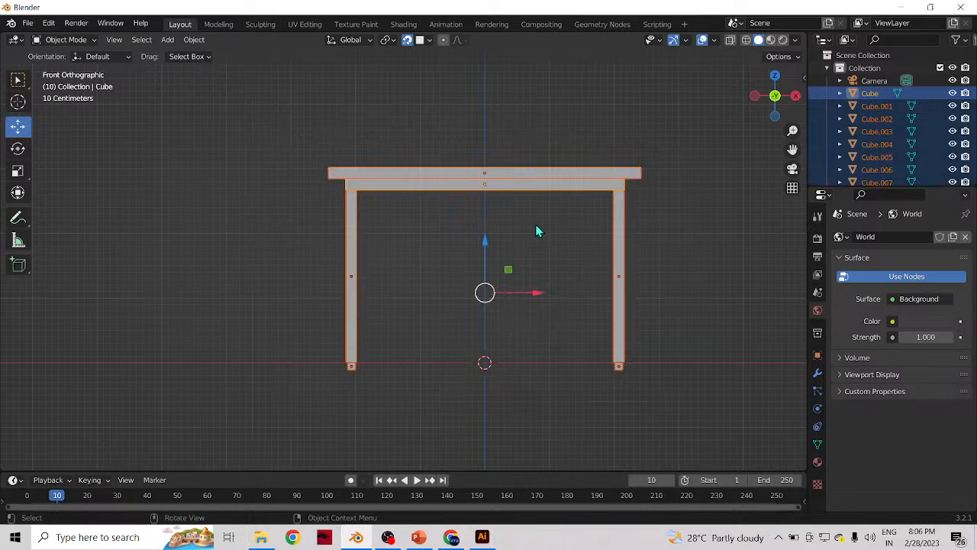
pyautogui.rightClick(490, 224)
pyautogui.moveTo(490, 224)
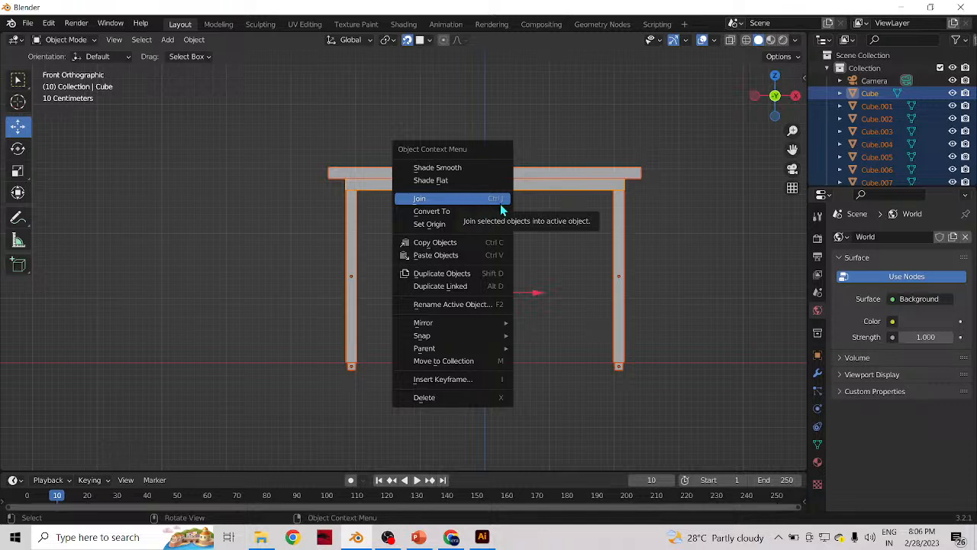
pyautogui.click(453, 200)
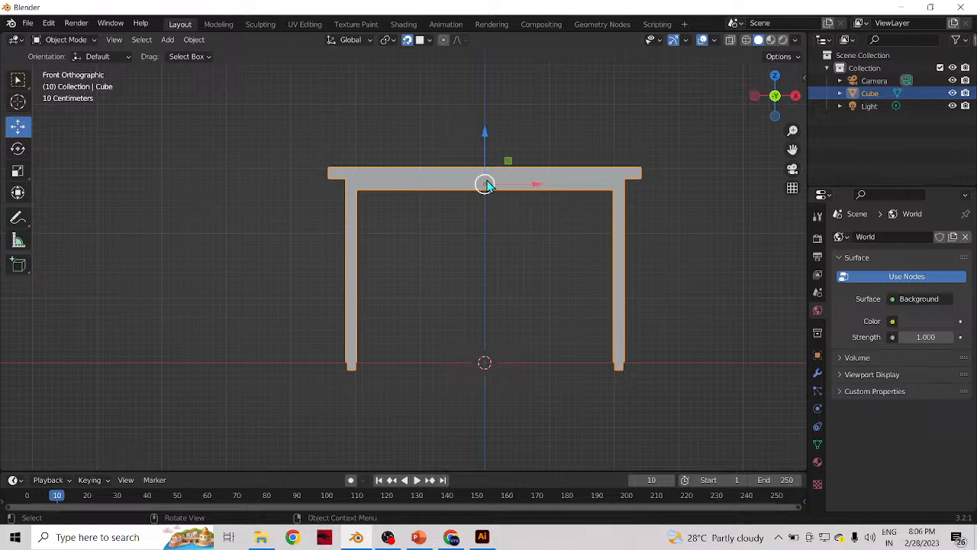
# - Try rotating the joined table freely in perspective to check that it turns as one piece
pyautogui.moveTo(469, 219); pyautogui.dragTo(470, 248, button='middle')
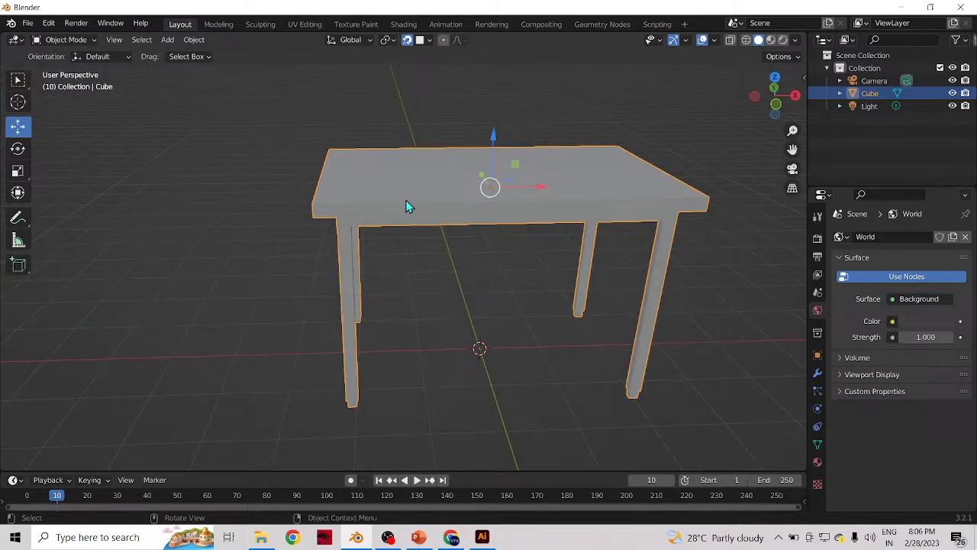
pyautogui.press('r')
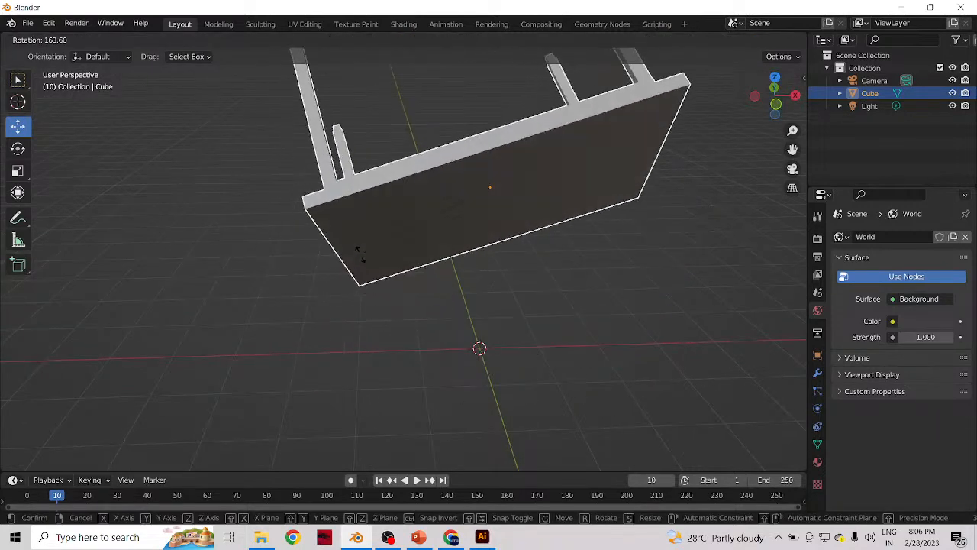
pyautogui.rightClick(501, 191)
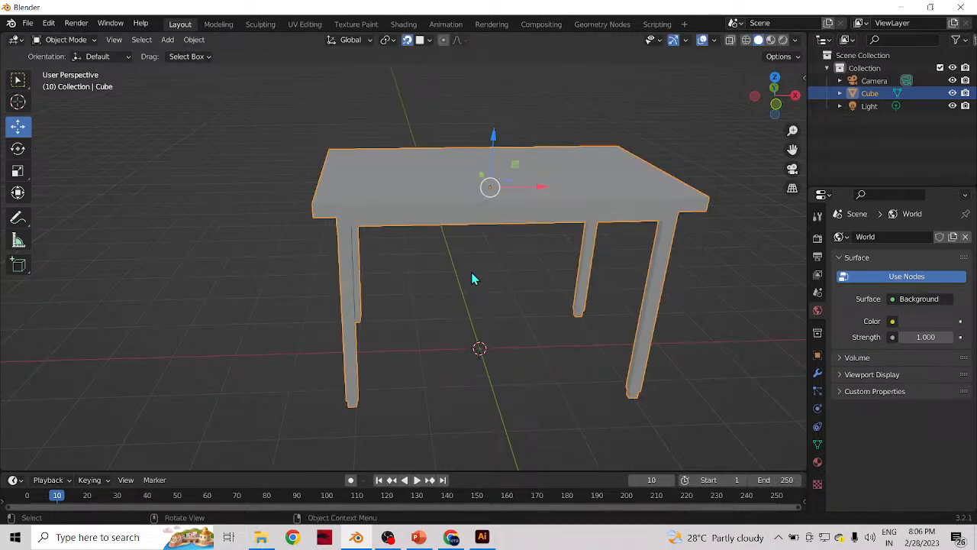
# - Set the joined table's origin to the 3D cursor
pyautogui.scroll(-2, 471, 275)
pyautogui.moveTo(440, 272); pyautogui.dragTo(453, 327, button='middle')
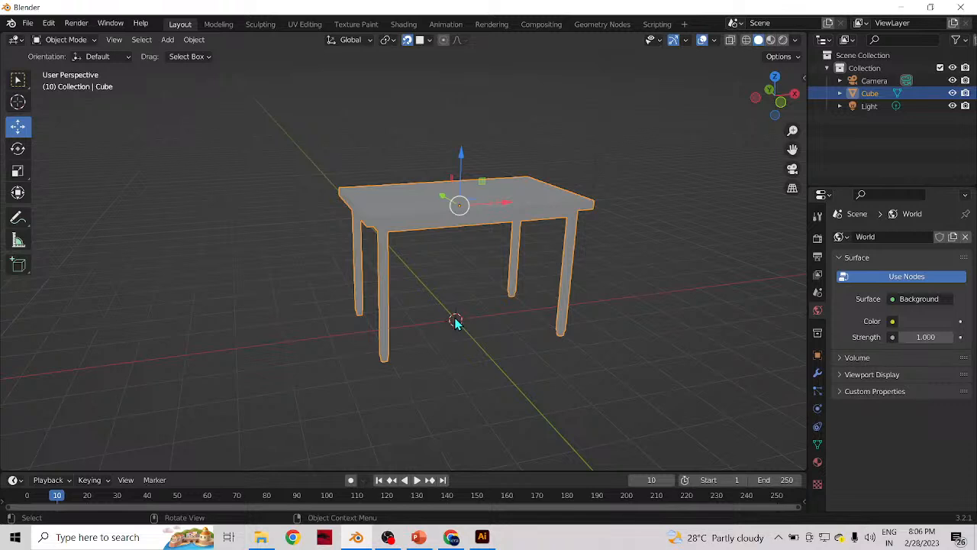
pyautogui.rightClick(454, 322)
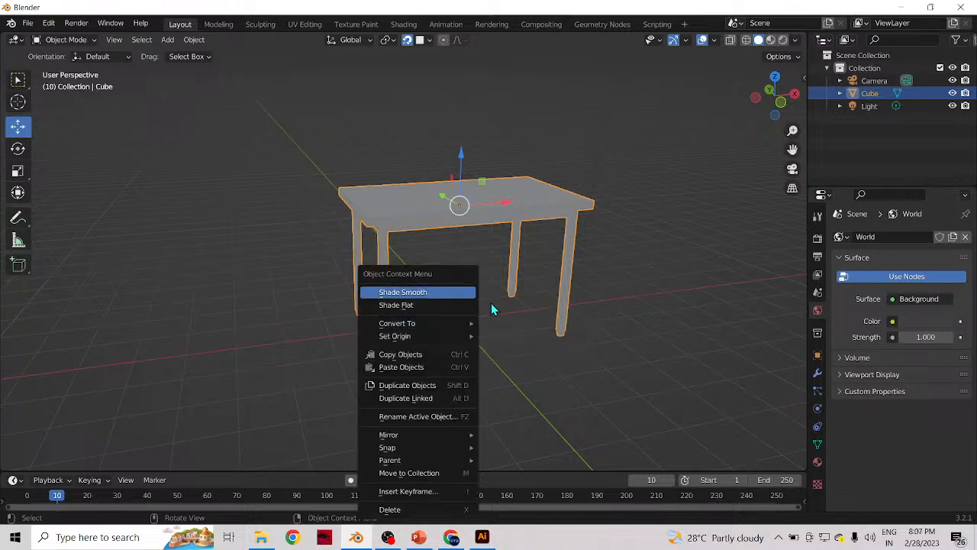
pyautogui.click(492, 319)
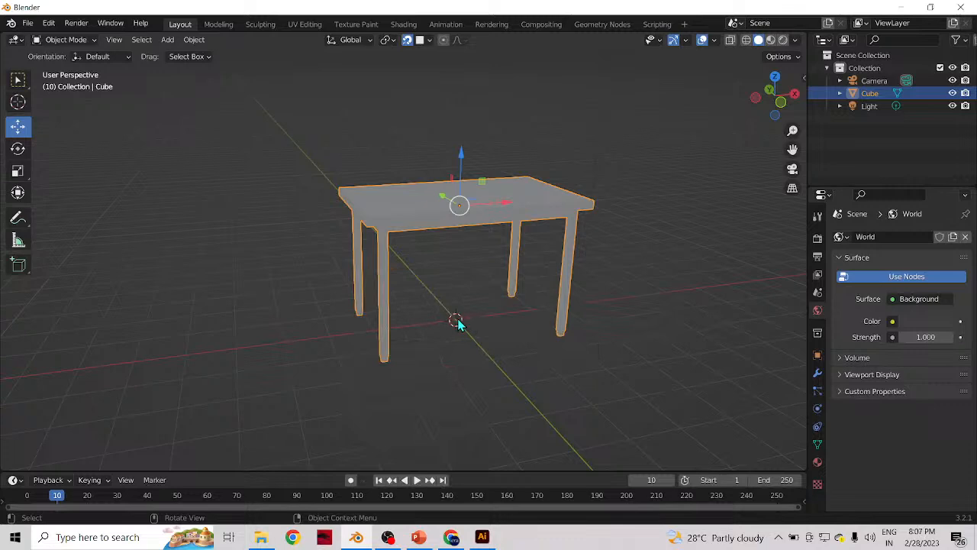
pyautogui.rightClick(456, 322)
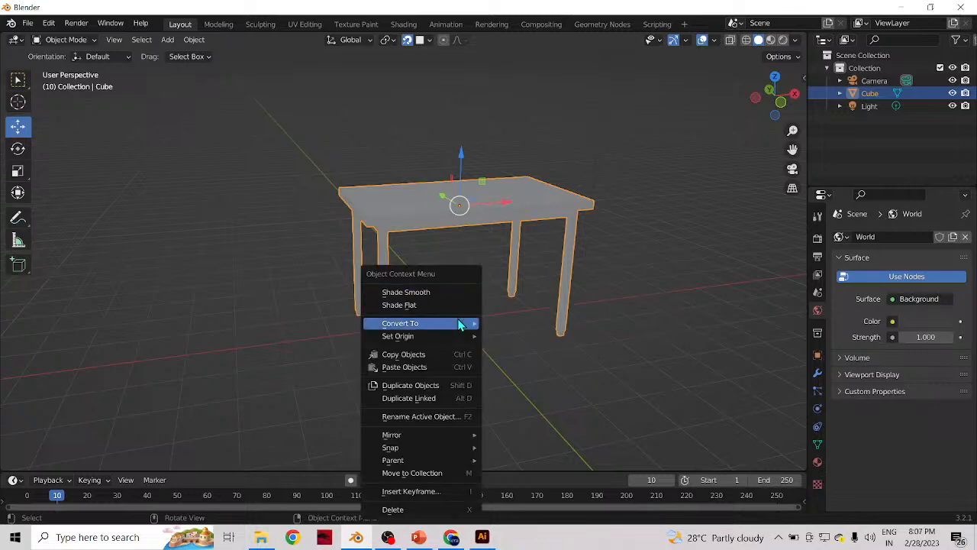
pyautogui.moveTo(461, 325)
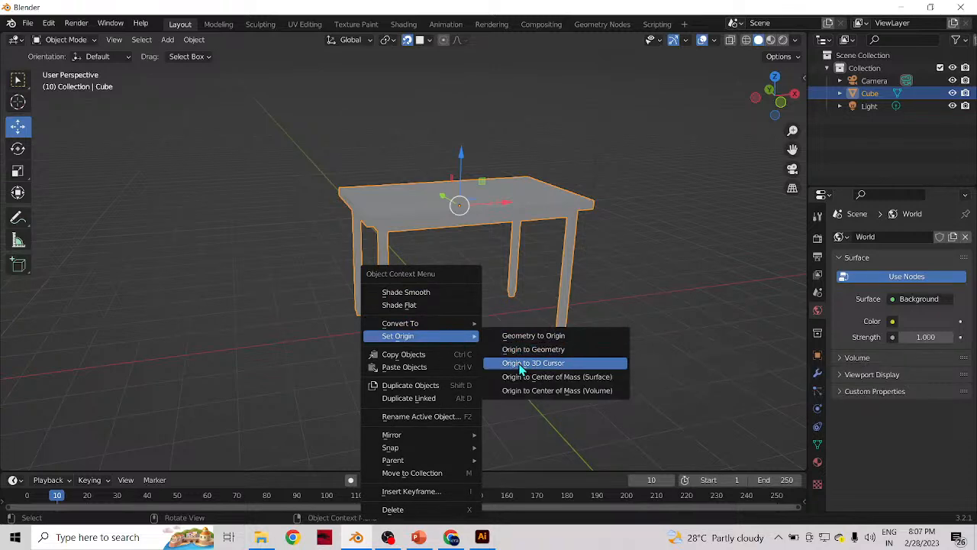
pyautogui.click(553, 364)
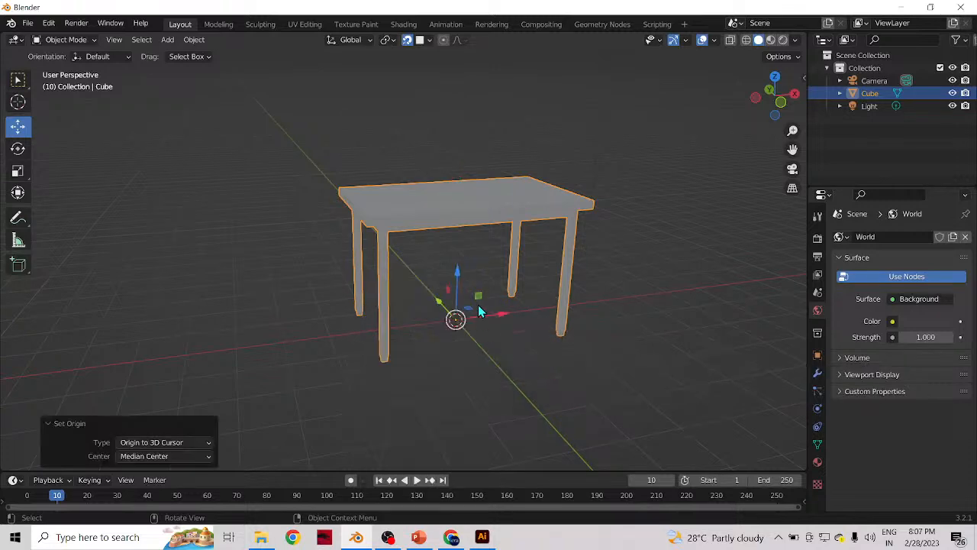
# - Try rotating the table around its origin at the 3D cursor, freely, along global X and in trackball mode
pyautogui.press('r')
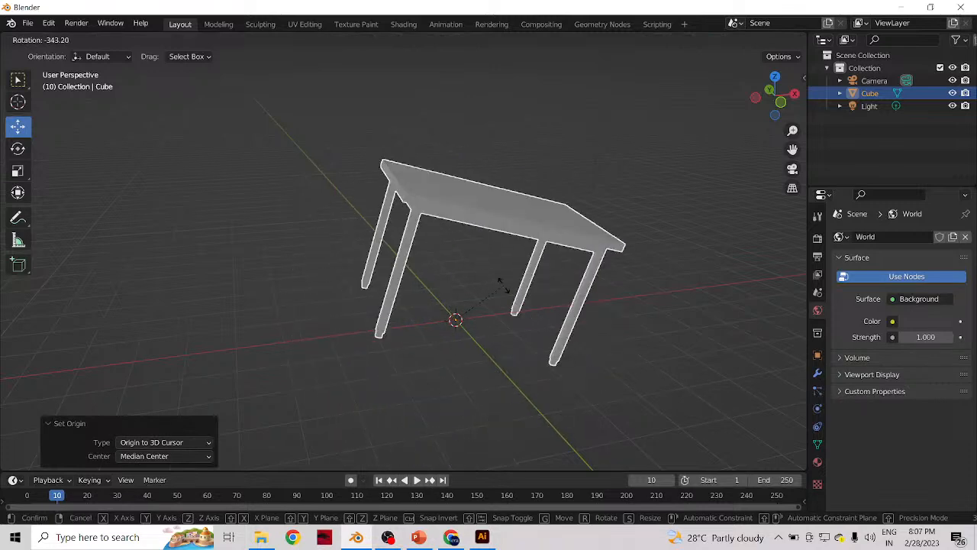
pyautogui.press('x')
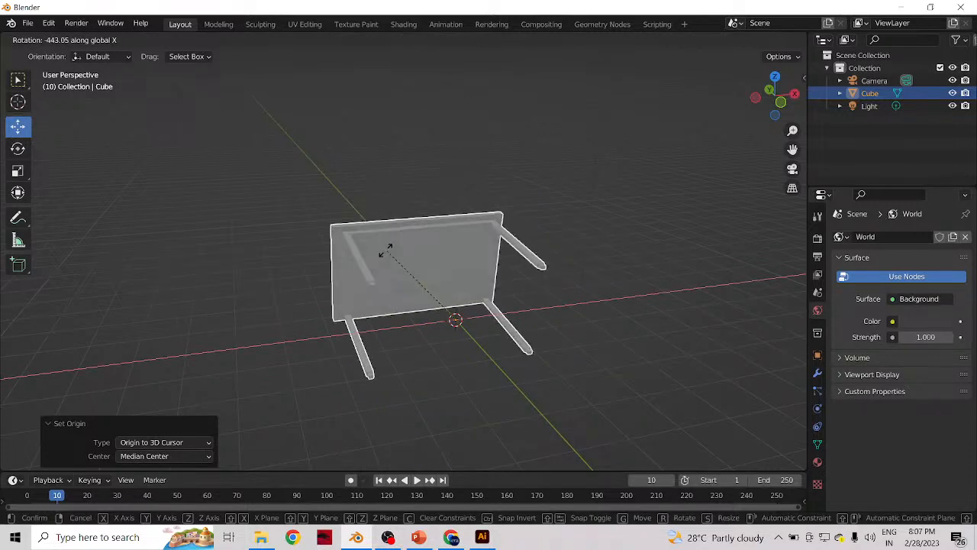
pyautogui.press('r')
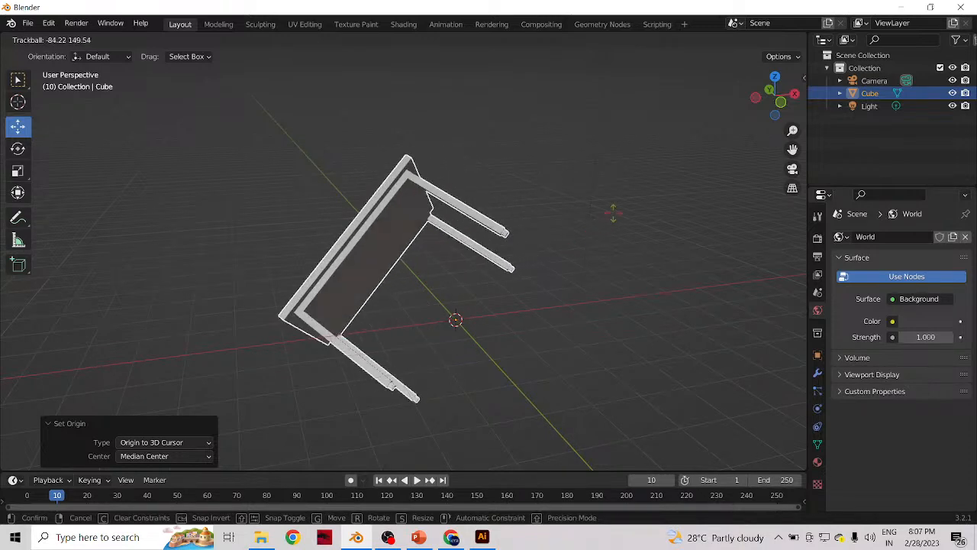
pyautogui.rightClick(651, 192)
pyautogui.scroll(-2, 529, 320)
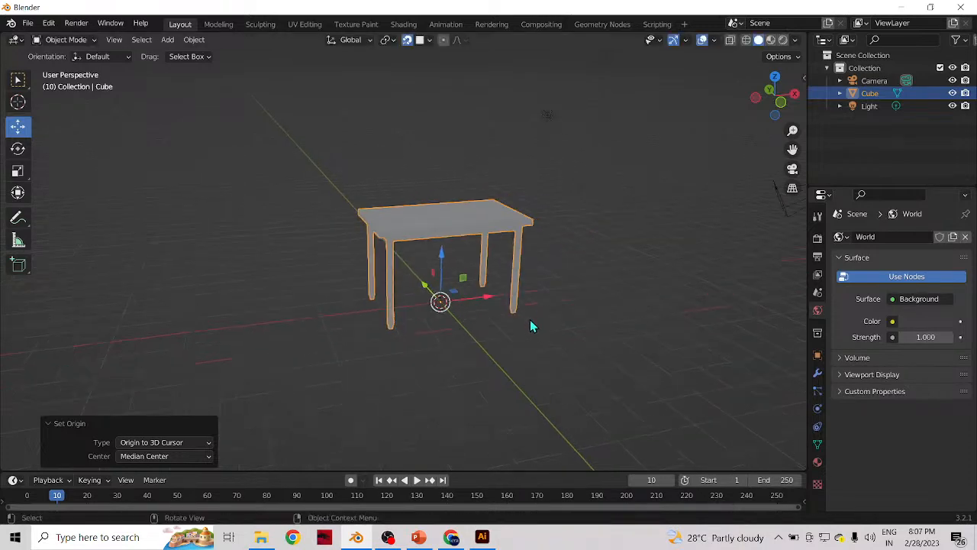
# - Set the joined table's origin to its geometry and view the table from a lower corner angle
pyautogui.click(529, 320)
pyautogui.moveTo(529, 320); pyautogui.dragTo(484, 229, button='middle')
pyautogui.click(484, 229)
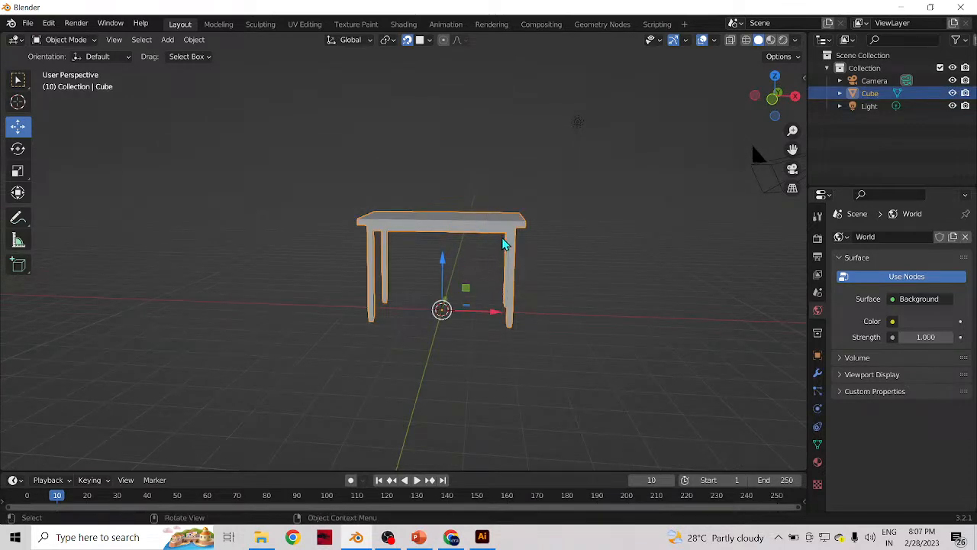
pyautogui.moveTo(452, 243); pyautogui.dragTo(447, 264, button='middle')
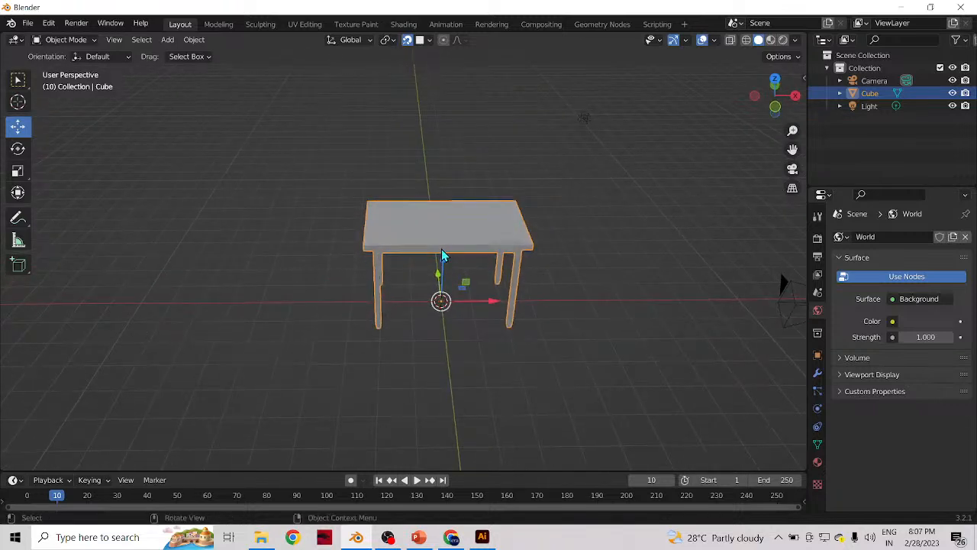
pyautogui.rightClick(446, 304)
pyautogui.moveTo(447, 303)
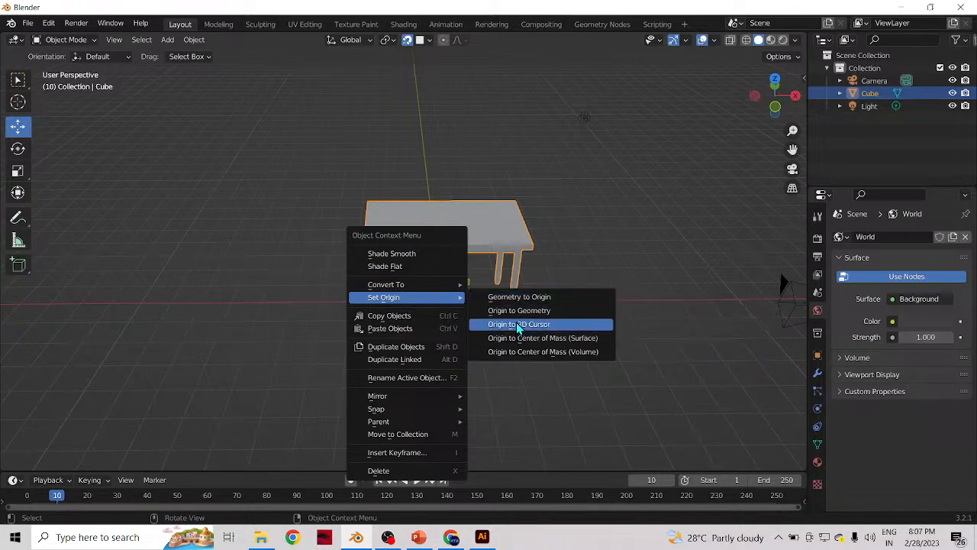
pyautogui.click(512, 317)
pyautogui.moveTo(515, 323); pyautogui.dragTo(463, 284, button='middle')
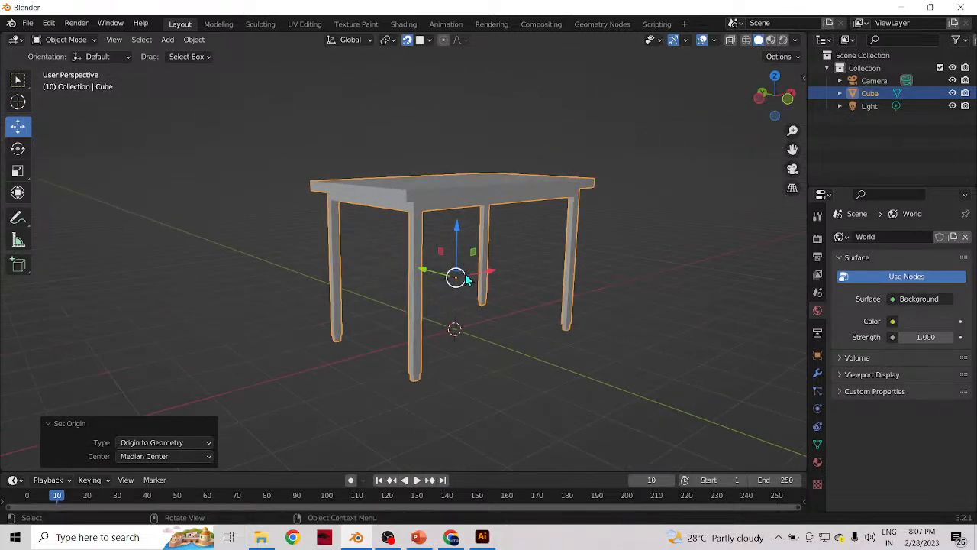
# - Deselect and reselect the table to check that it is picked as a single object
pyautogui.click(445, 201)
pyautogui.click(549, 213)
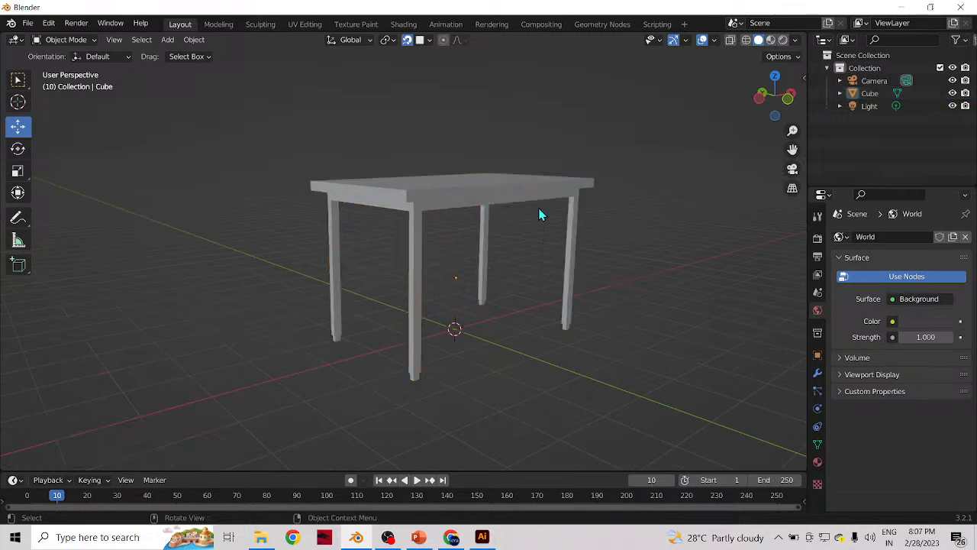
pyautogui.click(512, 195)
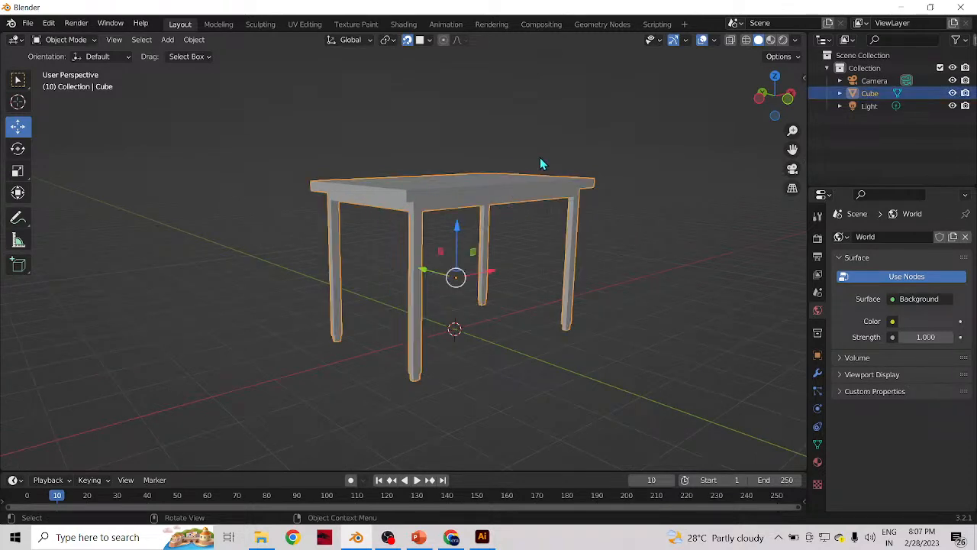
# - Try rotating the table freely and about the global X, Z and Y axes
pyautogui.moveTo(556, 190); pyautogui.dragTo(477, 272, button='middle')
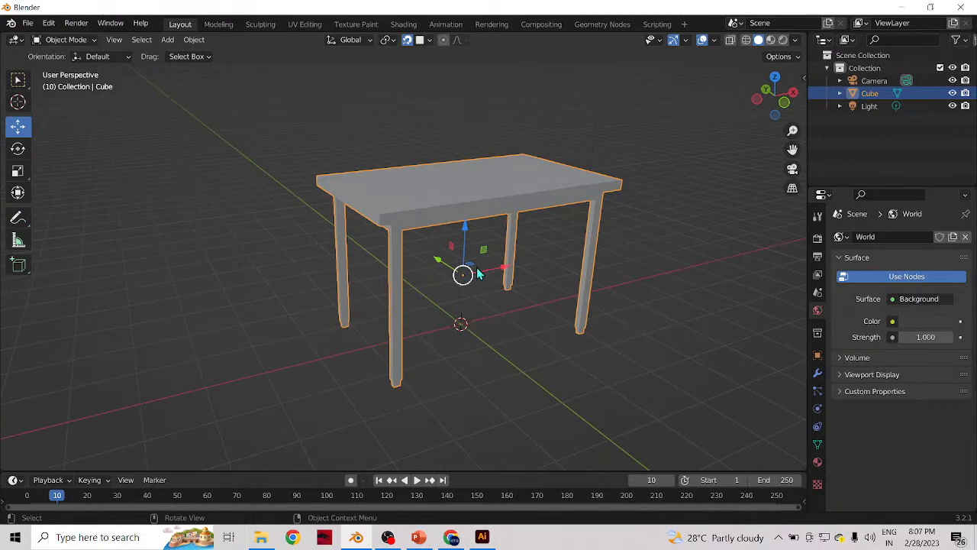
pyautogui.press('r')
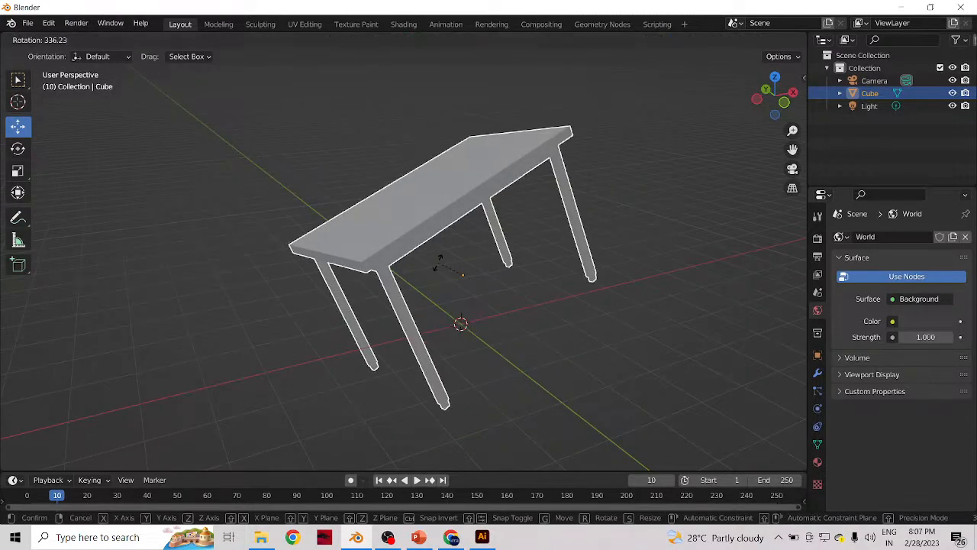
pyautogui.press('x')
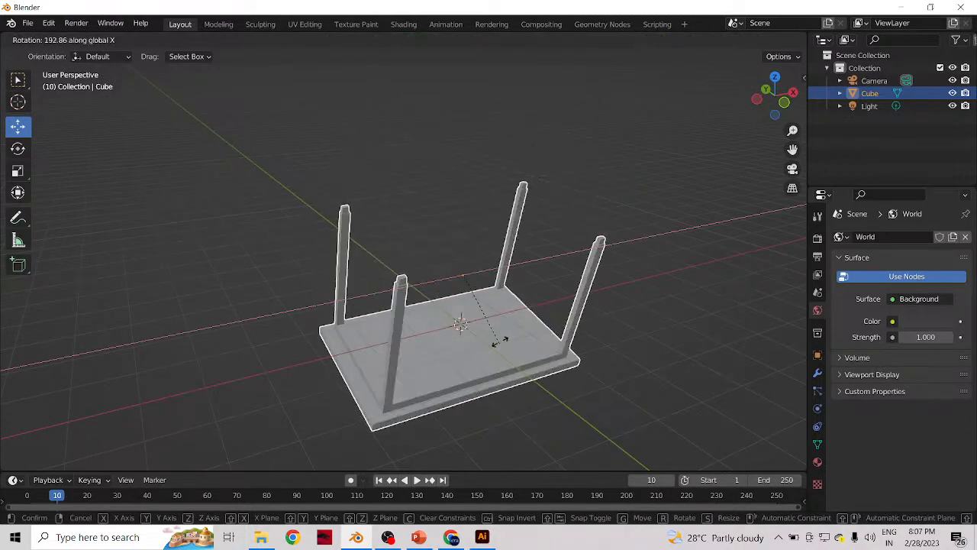
pyautogui.press('z')
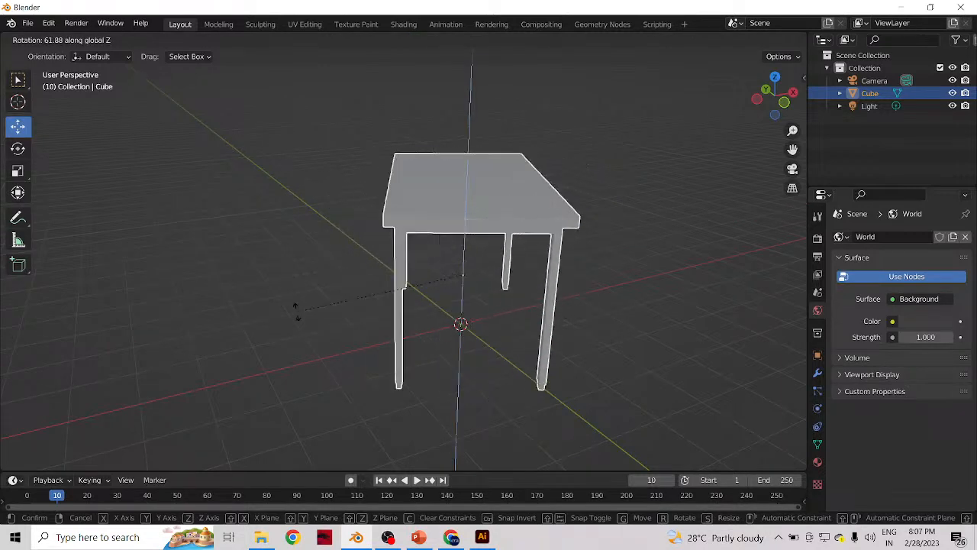
pyautogui.press('y')
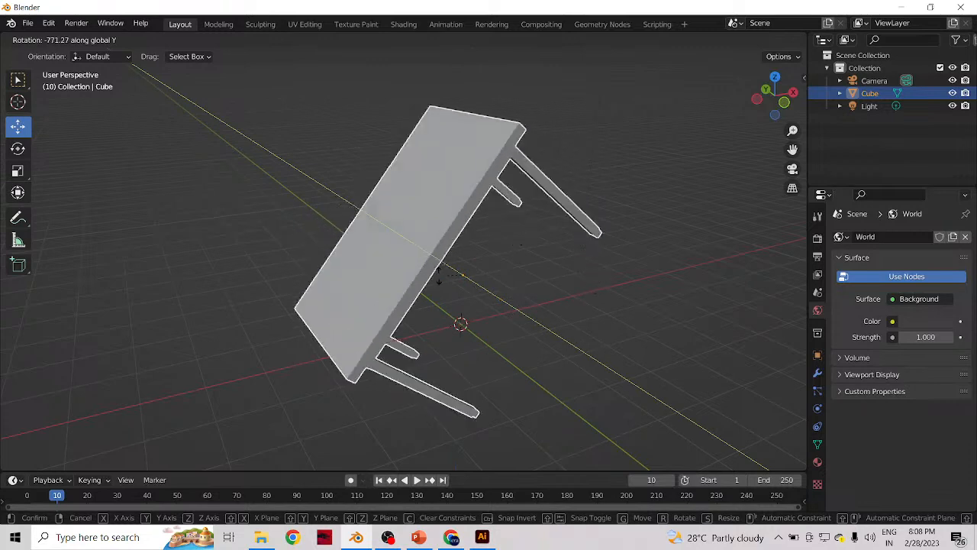
pyautogui.press('Escape')
pyautogui.moveTo(529, 308); pyautogui.dragTo(550, 305, button='middle')
pyautogui.click(550, 306)
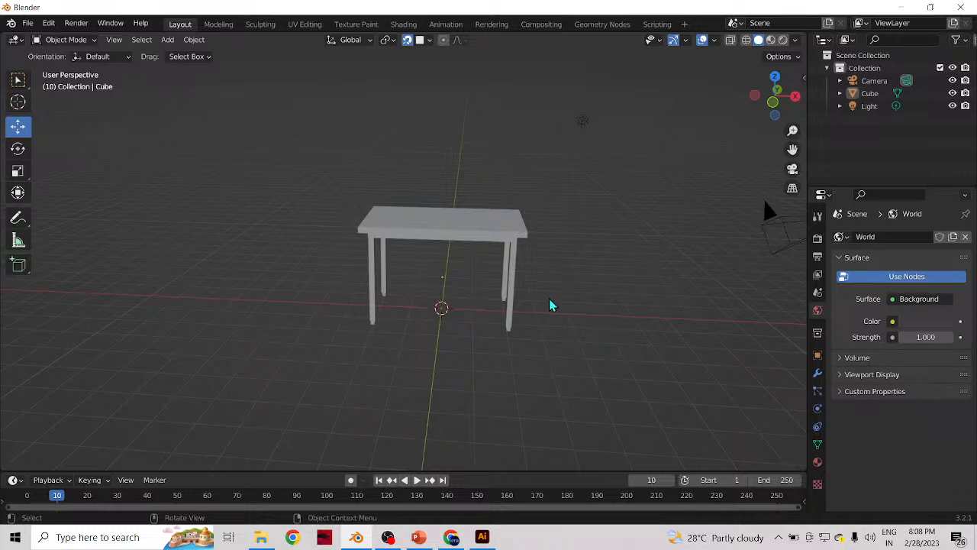
pyautogui.moveTo(793, 149)
pyautogui.mouseDown()
pyautogui.moveTo(782, 145)
pyautogui.moveTo(798, 157)
pyautogui.moveTo(788, 153)
pyautogui.mouseUp()
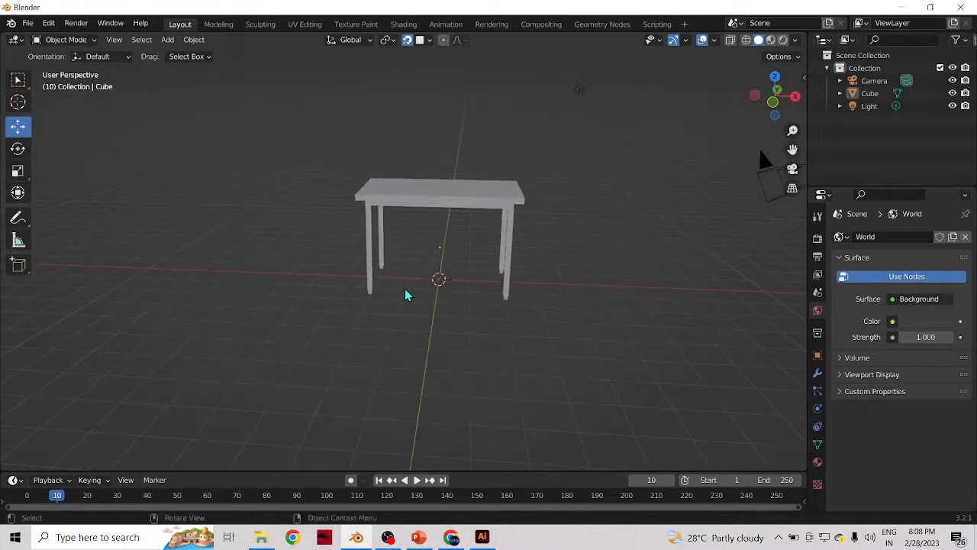
pyautogui.click(384, 208)
pyautogui.moveTo(384, 221); pyautogui.dragTo(416, 221, button='middle')
pyautogui.scroll(5, 433, 219)
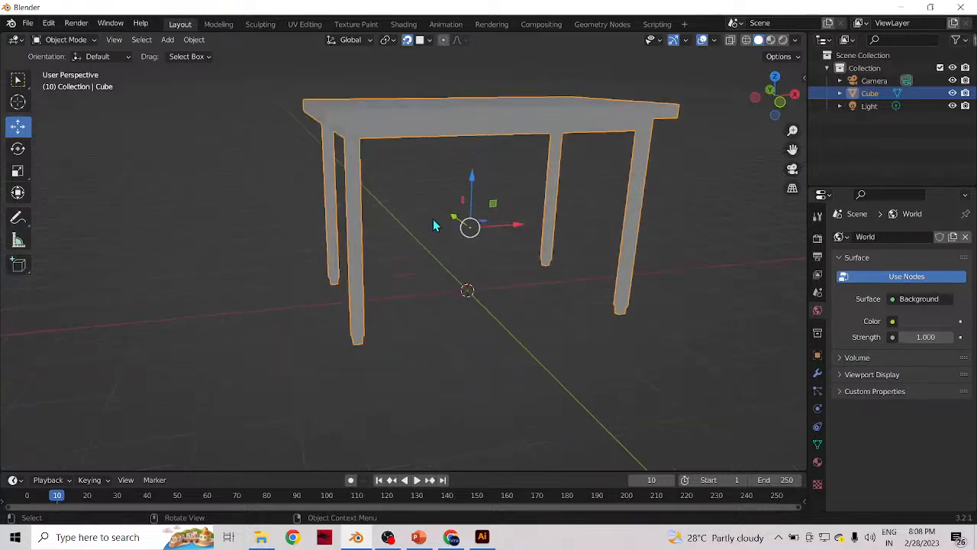
pyautogui.scroll(-5, 433, 229)
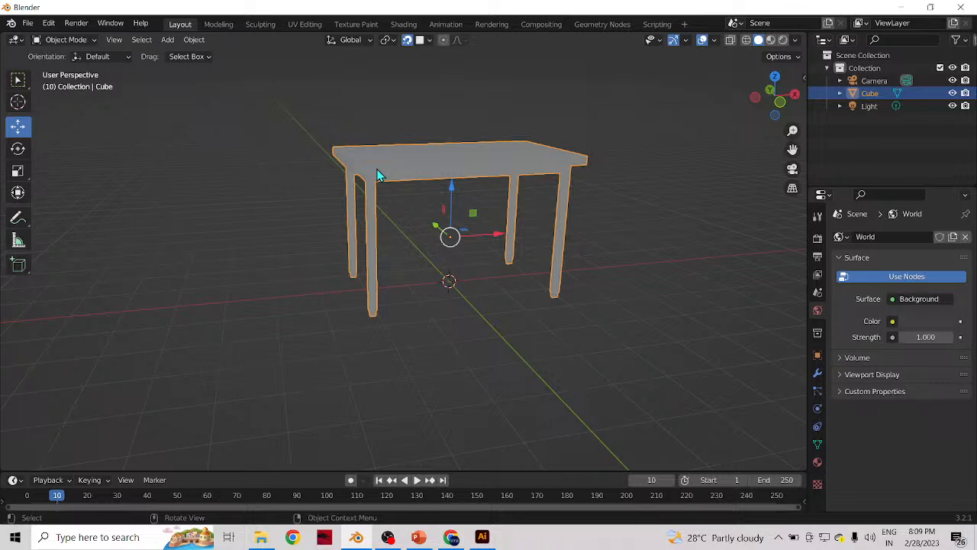
pyautogui.click(174, 198)
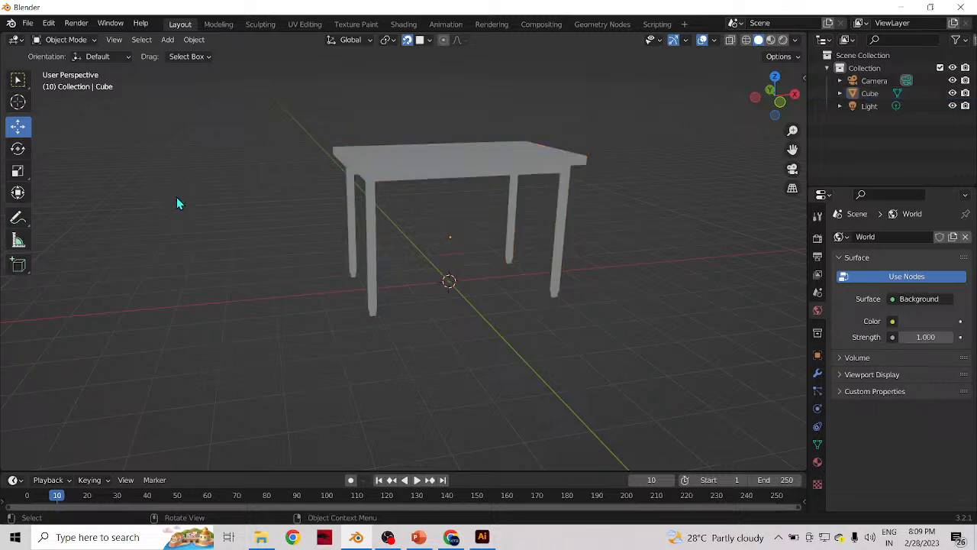
pyautogui.click(405, 177)
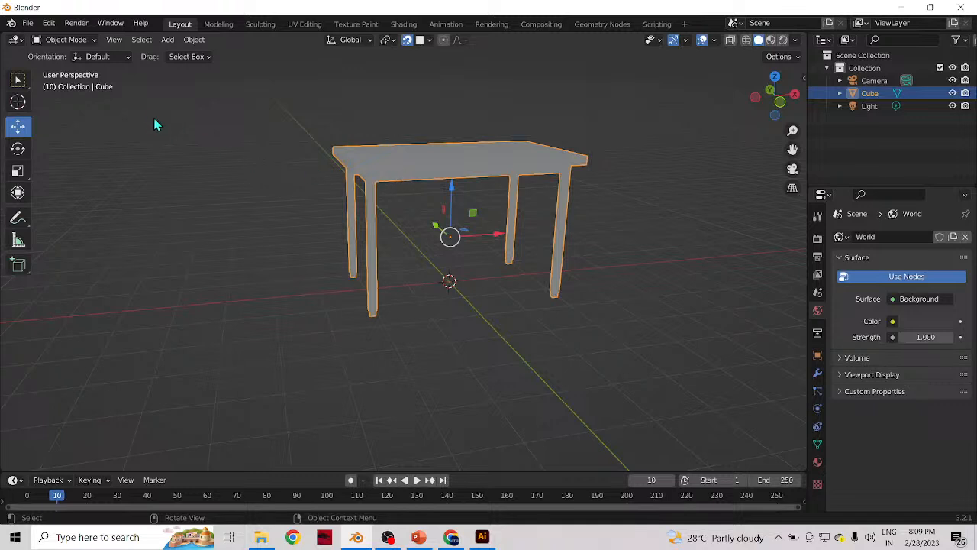
pyautogui.click(114, 39)
pyautogui.click(115, 40)
pyautogui.click(421, 364)
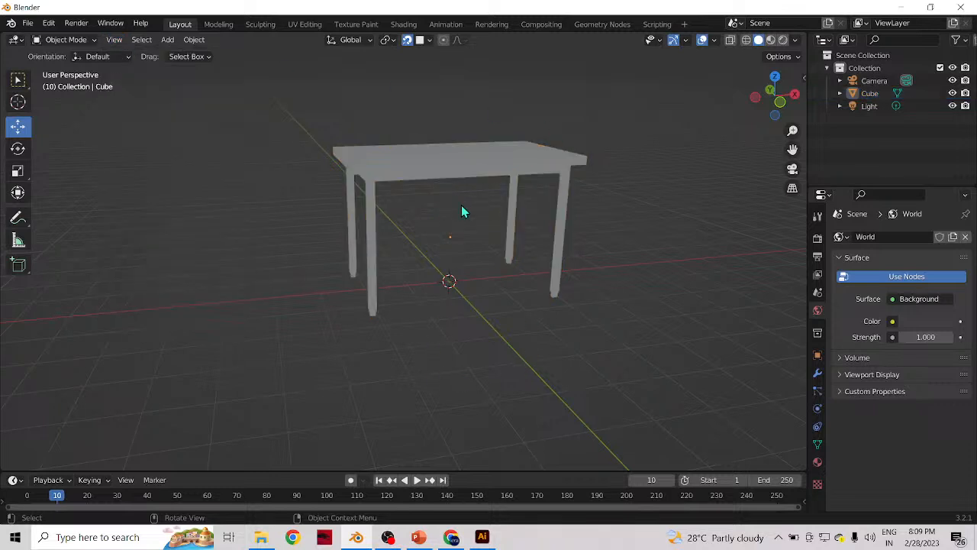
# - With the Select Box tool active, move the table away from the world origin towards the positive Y side
pyautogui.click(445, 178)
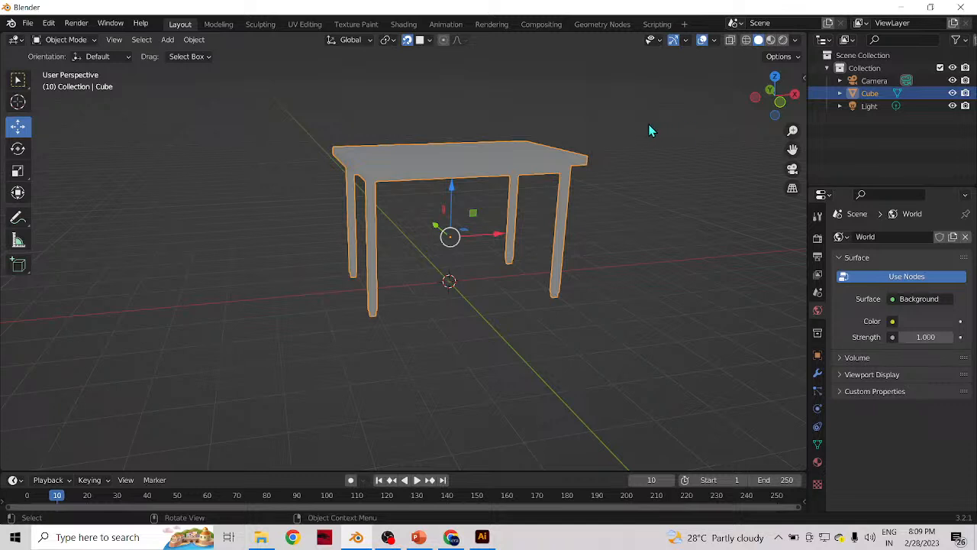
pyautogui.click(210, 58)
pyautogui.click(18, 80)
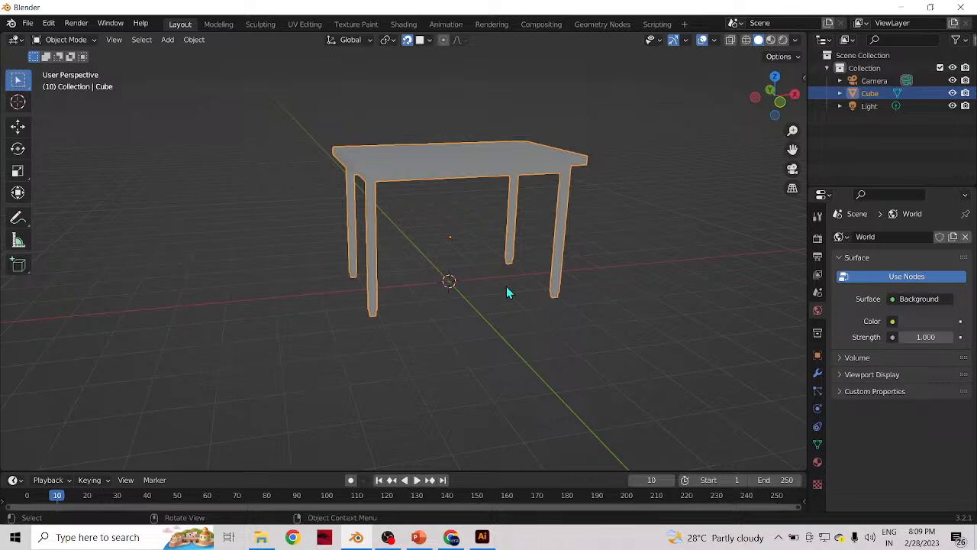
pyautogui.moveTo(390, 310); pyautogui.dragTo(317, 186, button='middle')
pyautogui.moveTo(418, 242); pyautogui.dragTo(408, 218, button='middle')
pyautogui.scroll(-5, 469, 238)
pyautogui.press('g')
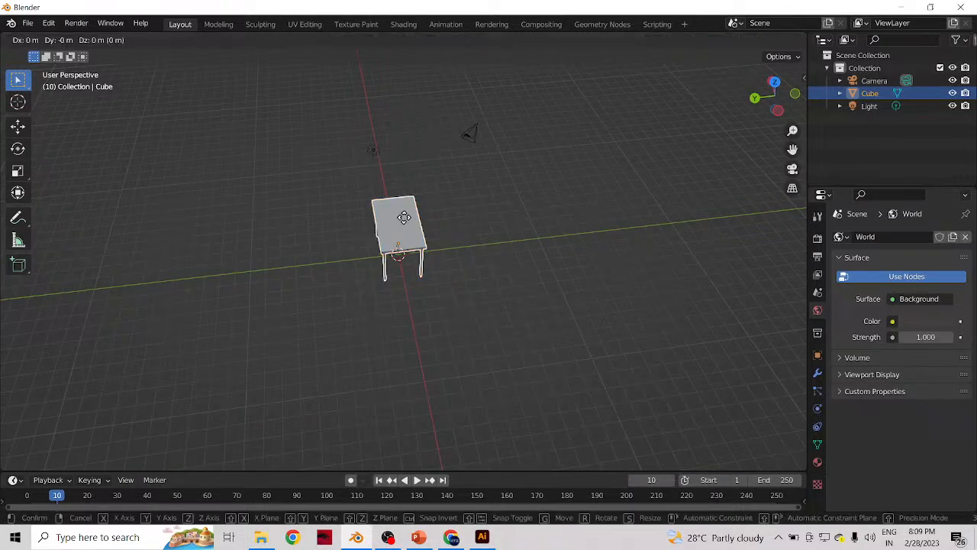
pyautogui.click(159, 244)
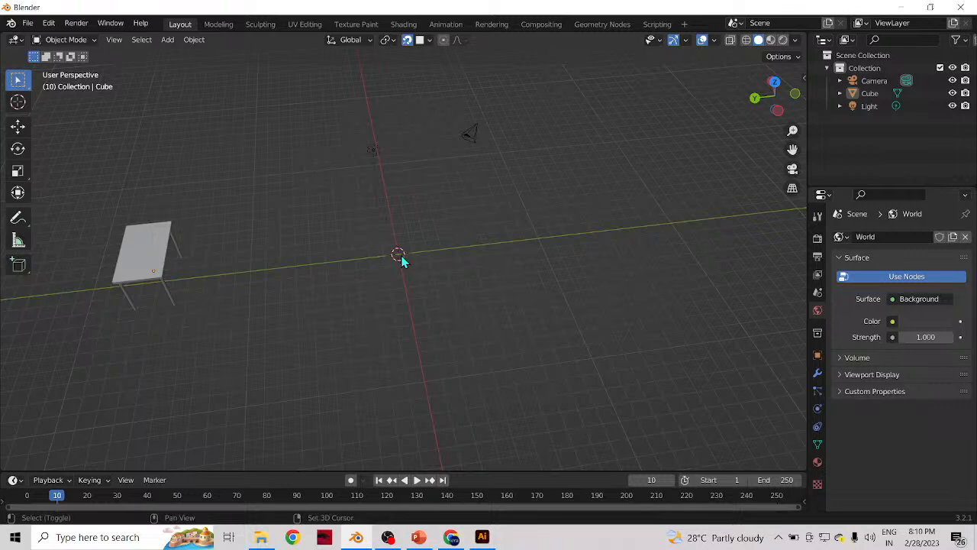
# - Add a cube mesh at the world origin and select it
pyautogui.hotkey('shift', 'a')
pyautogui.moveTo(403, 258)
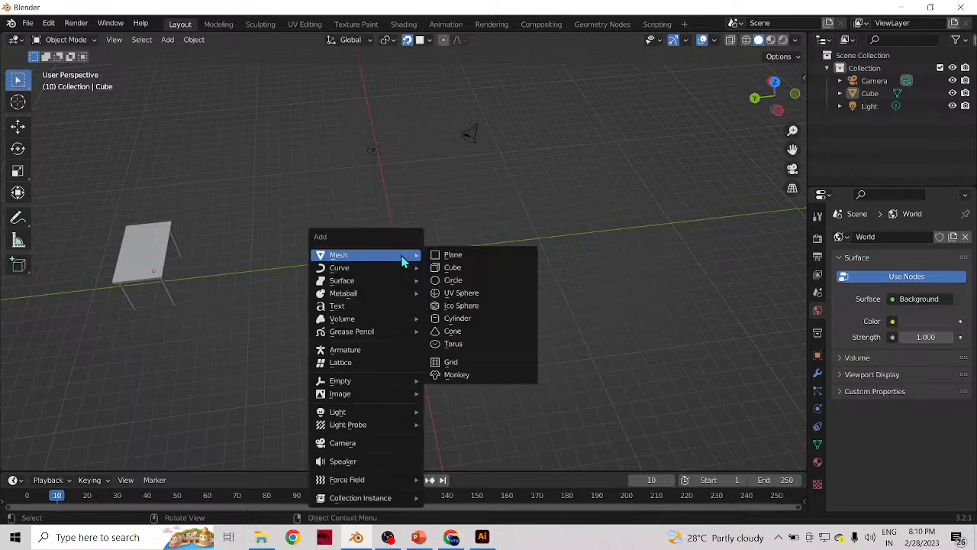
pyautogui.click(453, 268)
pyautogui.click(462, 270)
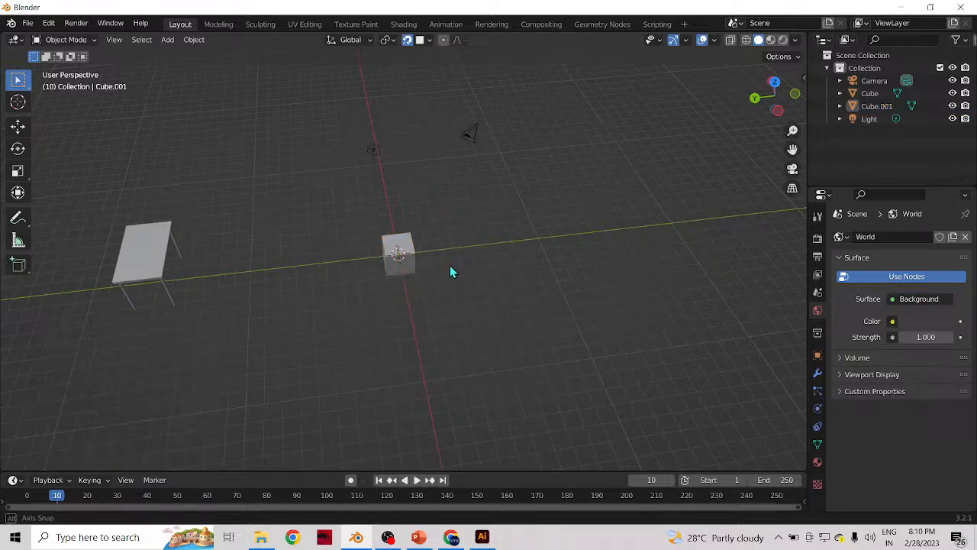
pyautogui.moveTo(454, 268); pyautogui.dragTo(381, 204, button='middle')
pyautogui.scroll(8, 408, 270)
pyautogui.click(424, 275)
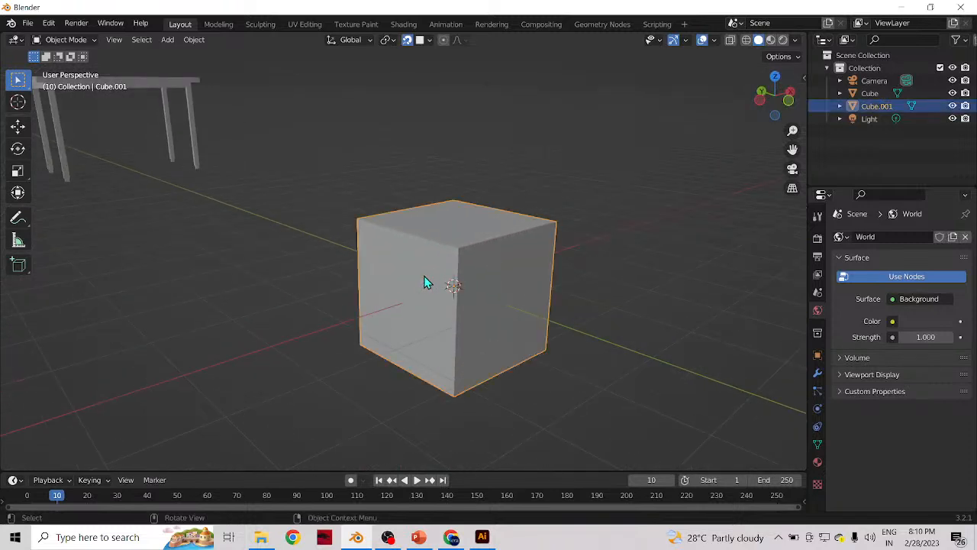
# - Enter Edit Mode on the new cube and clear its vertex selection
pyautogui.moveTo(405, 281); pyautogui.dragTo(584, 287, button='middle')
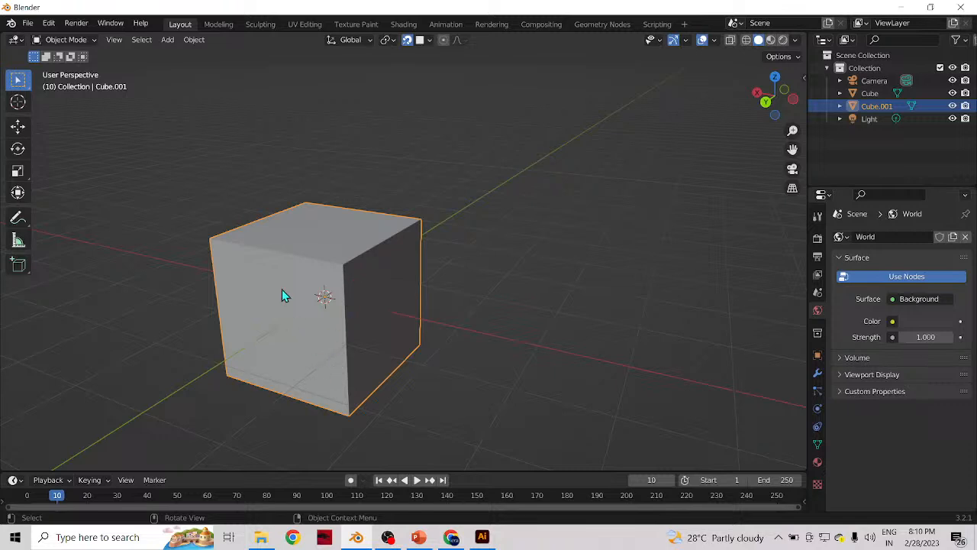
pyautogui.moveTo(402, 287); pyautogui.dragTo(592, 333, button='middle')
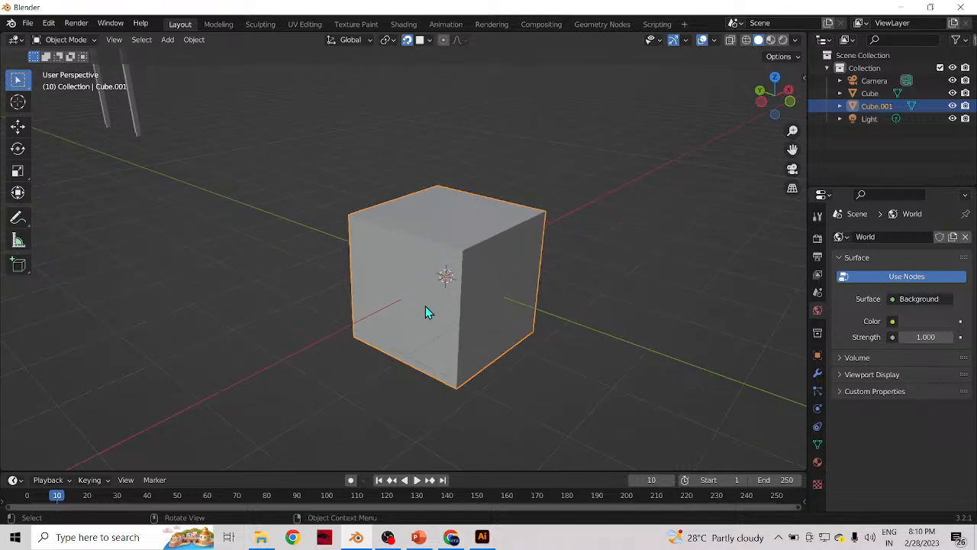
pyautogui.click(77, 44)
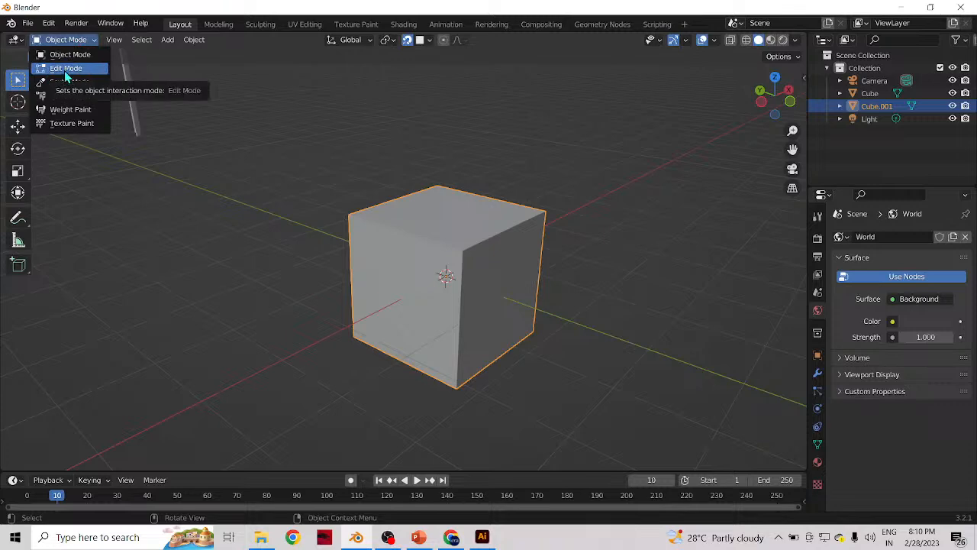
pyautogui.click(66, 76)
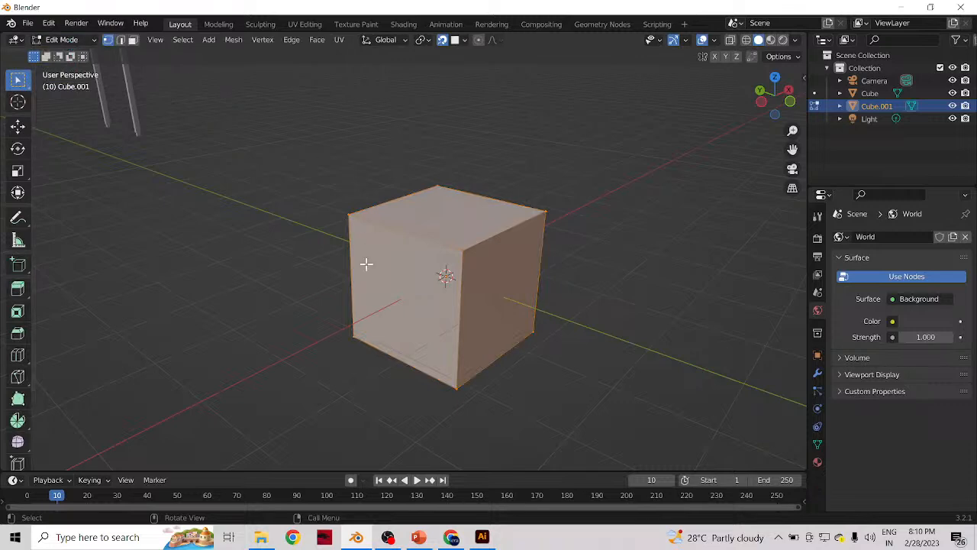
pyautogui.click(670, 275)
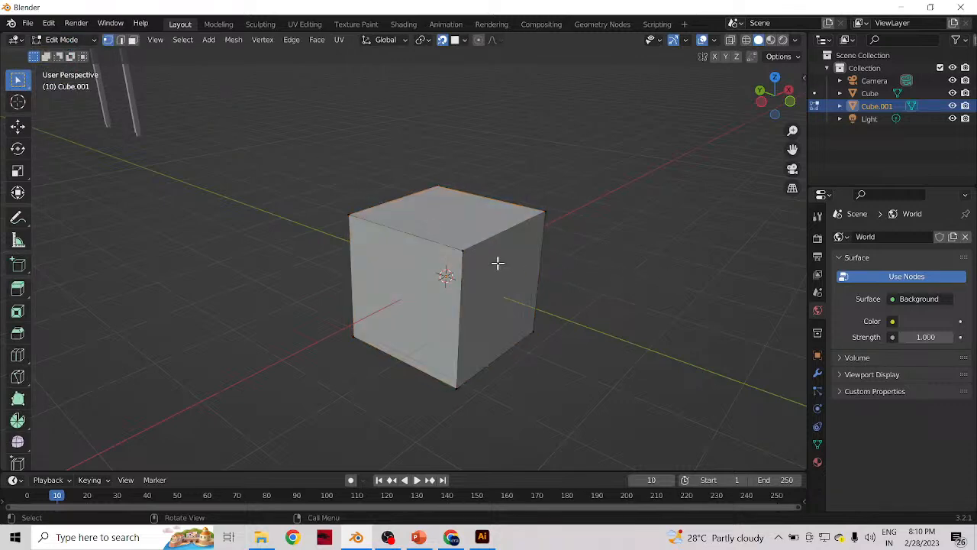
# - Examine the cube's corner vertices from the sides and from below
pyautogui.scroll(2, 485, 259)
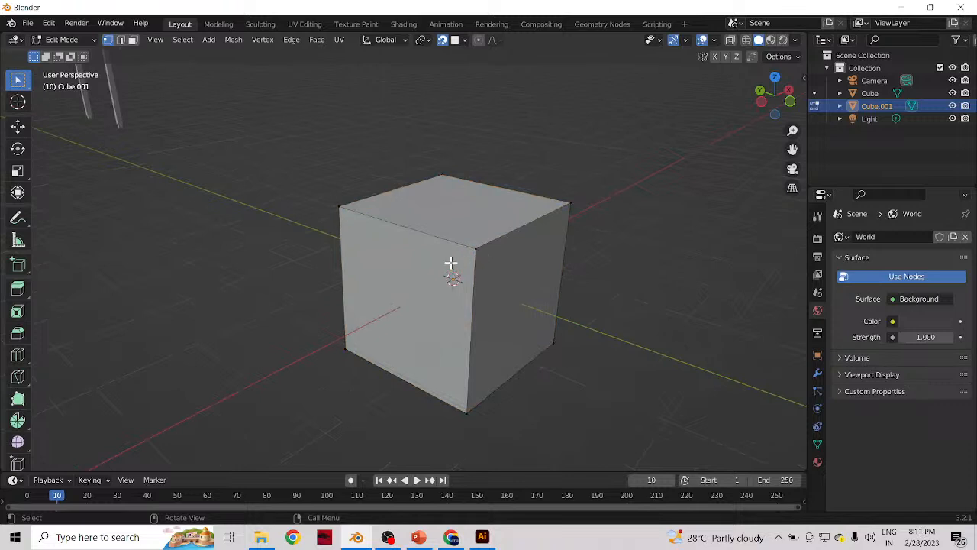
pyautogui.moveTo(581, 260); pyautogui.dragTo(413, 265, button='middle')
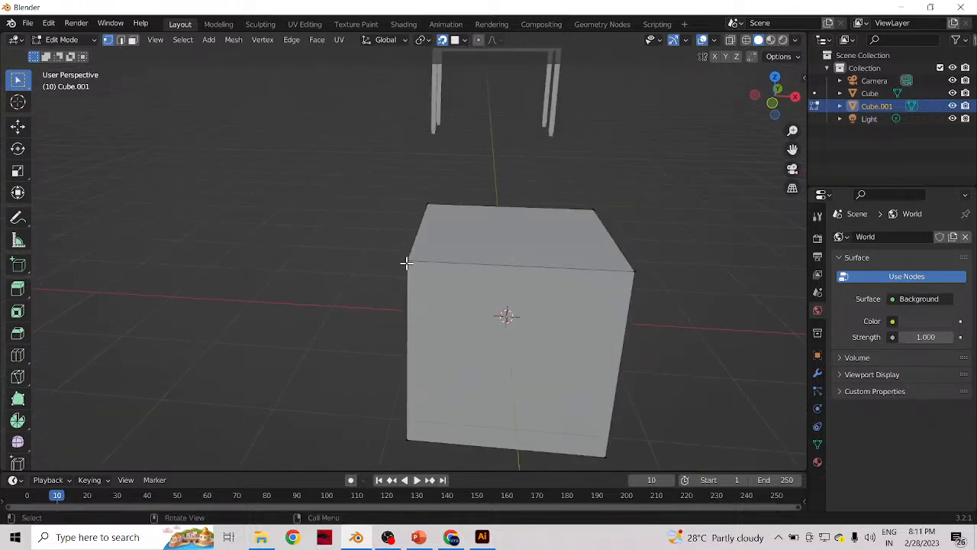
pyautogui.scroll(5, 384, 271)
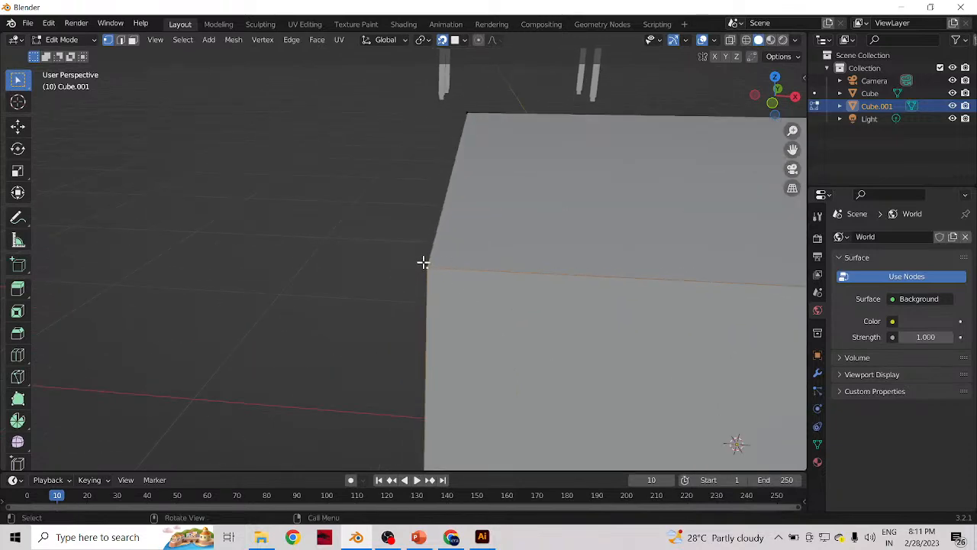
pyautogui.scroll(-5, 534, 305)
pyautogui.scroll(2, 576, 288)
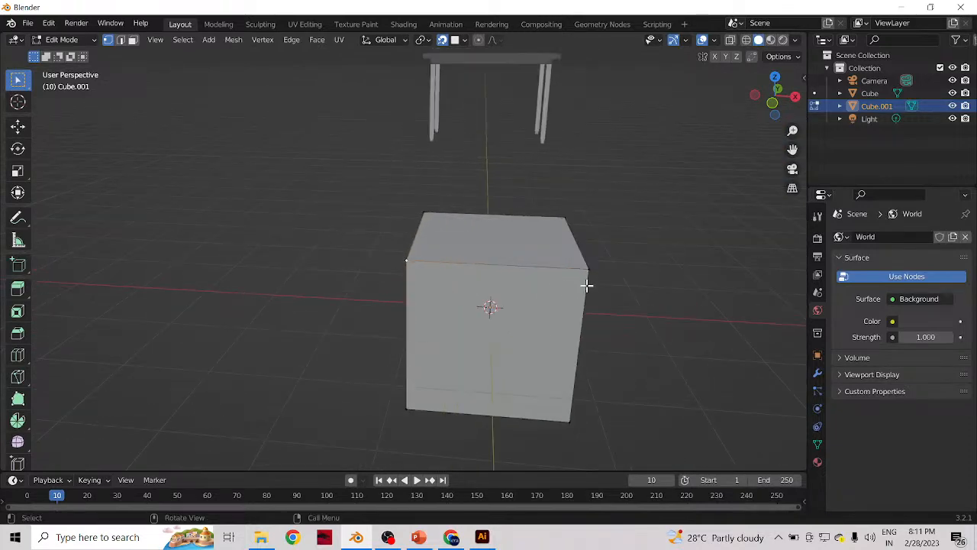
pyautogui.moveTo(591, 267); pyautogui.dragTo(499, 297, button='middle')
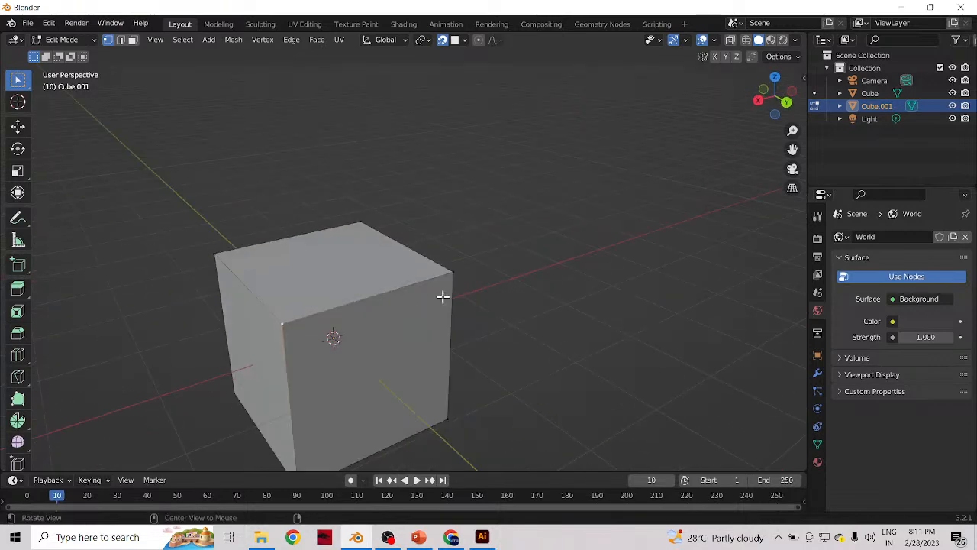
pyautogui.moveTo(452, 359); pyautogui.dragTo(439, 305, button='middle')
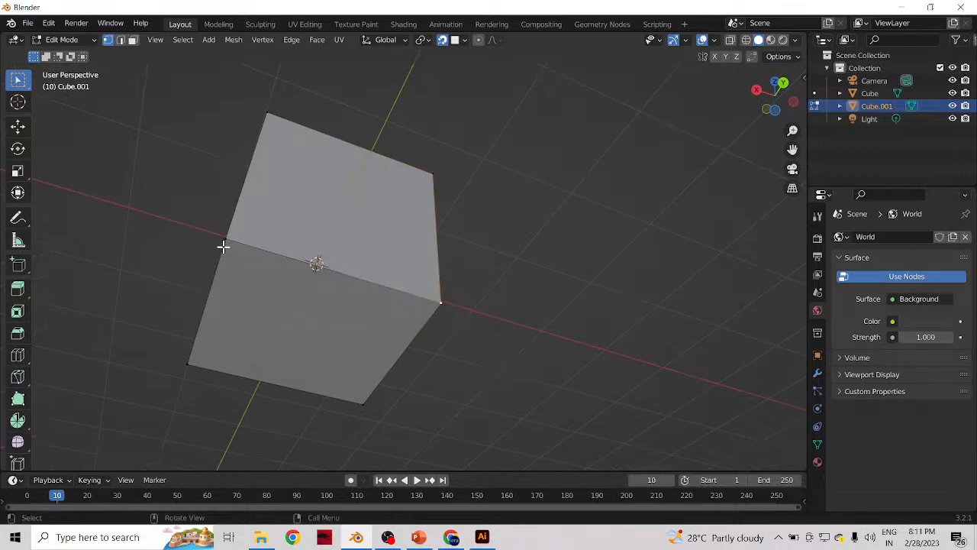
pyautogui.moveTo(229, 290); pyautogui.dragTo(391, 306, button='middle')
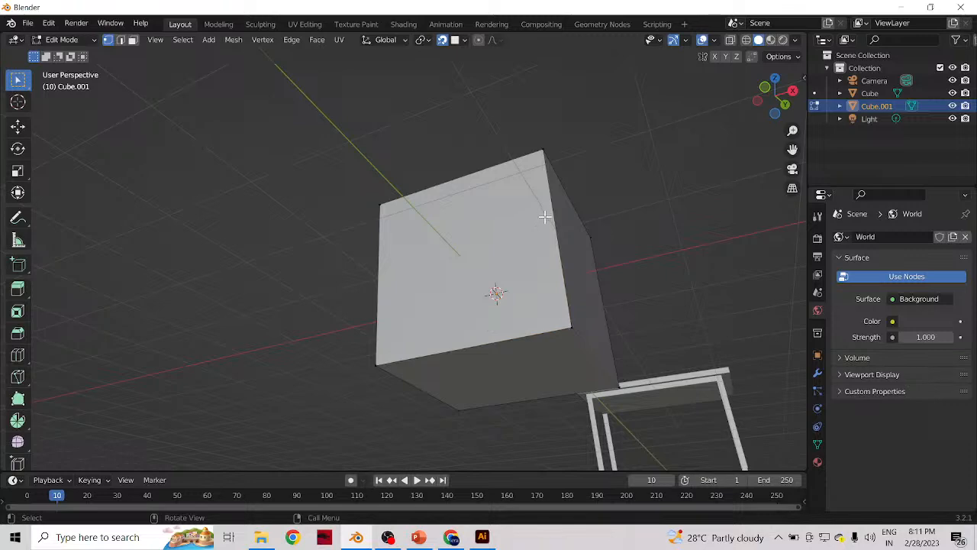
pyautogui.moveTo(544, 227); pyautogui.dragTo(643, 317, button='middle')
# - Box-select all of the cube's vertices
pyautogui.moveTo(332, 172); pyautogui.dragTo(583, 405)
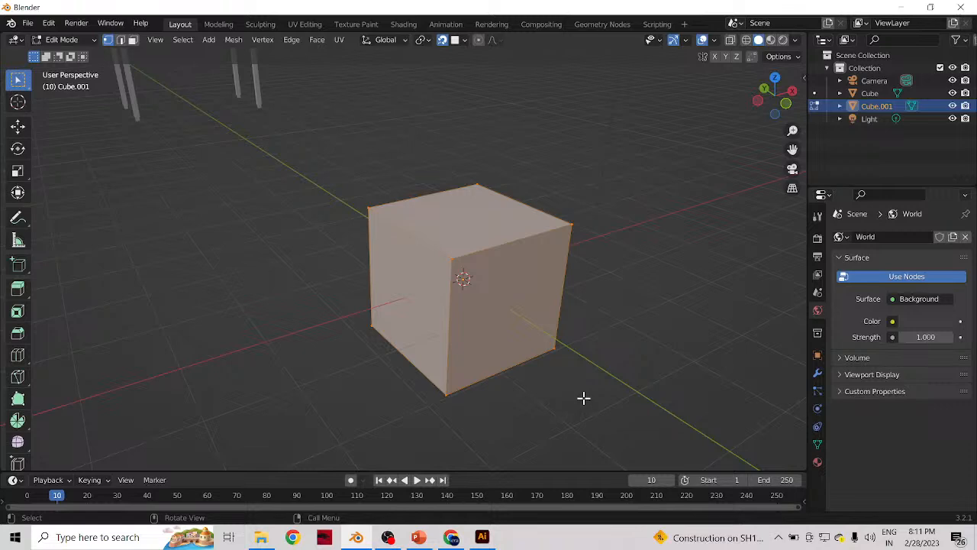
pyautogui.keyDown('alt'); pyautogui.moveTo(384, 373); pyautogui.dragTo(289, 280, button='middle'); pyautogui.keyUp('alt')
pyautogui.click(336, 274)
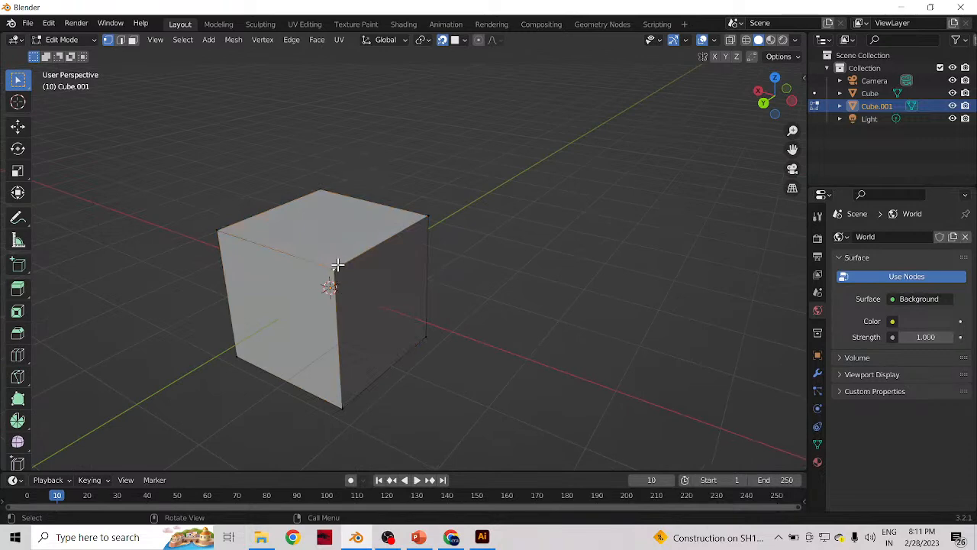
pyautogui.moveTo(173, 172); pyautogui.dragTo(446, 419)
pyautogui.moveTo(384, 378); pyautogui.dragTo(430, 386, button='middle')
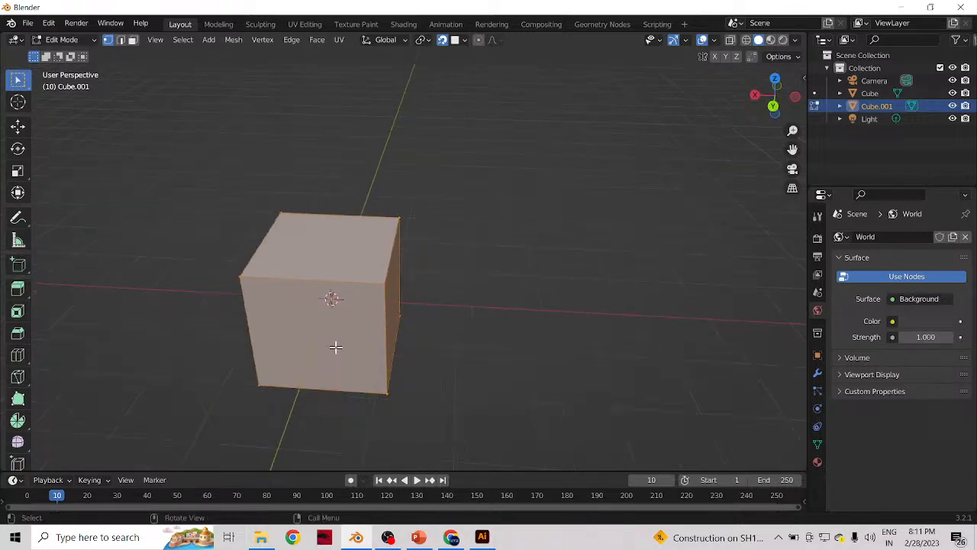
pyautogui.moveTo(792, 149); pyautogui.dragTo(928, 154)
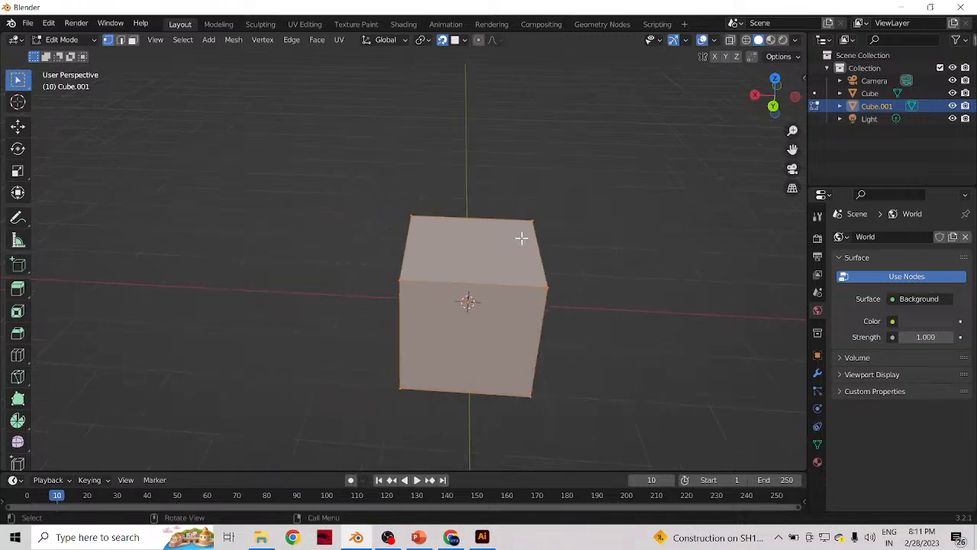
# - Select the four corner vertices of the cube's top face one by one into a single selection
pyautogui.click(543, 290)
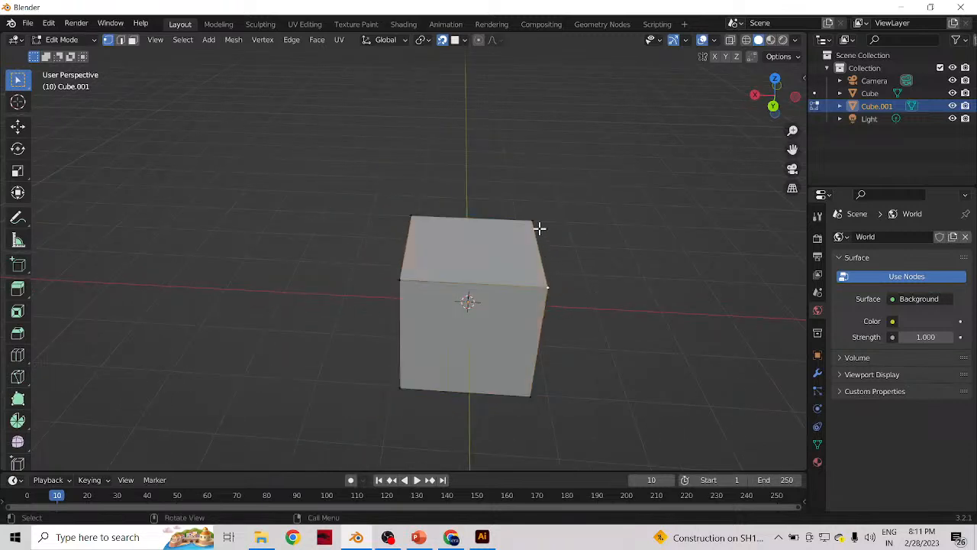
pyautogui.keyDown('shift'); pyautogui.click(533, 221); pyautogui.keyUp('shift')
pyautogui.keyDown('shift'); pyautogui.click(416, 217); pyautogui.keyUp('shift')
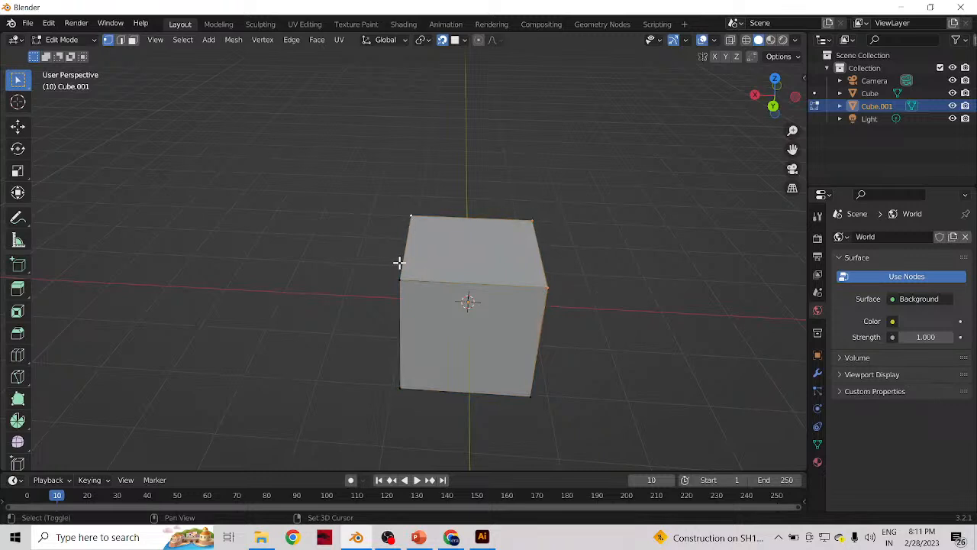
pyautogui.keyDown('shift'); pyautogui.click(402, 276); pyautogui.keyUp('shift')
# - Add the cube's four bottom corner vertices to the current vertex selection
pyautogui.moveTo(532, 344); pyautogui.dragTo(374, 288, button='middle')
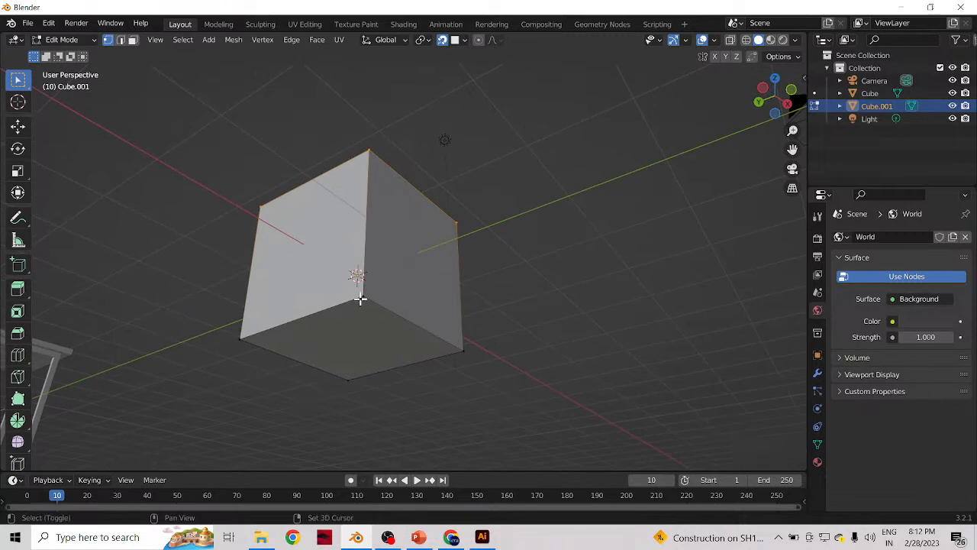
pyautogui.keyDown('shift'); pyautogui.click(459, 348); pyautogui.keyUp('shift')
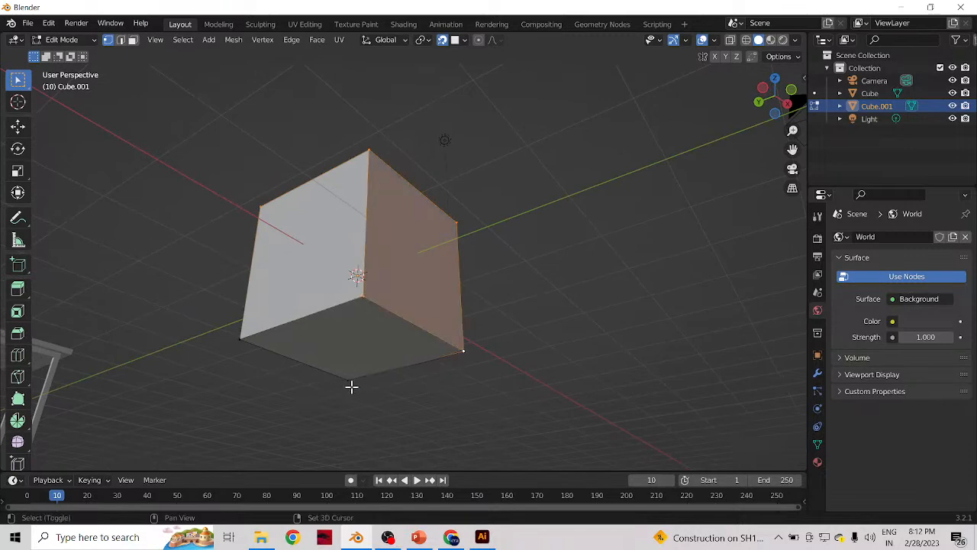
pyautogui.keyDown('shift'); pyautogui.click(243, 339); pyautogui.keyUp('shift')
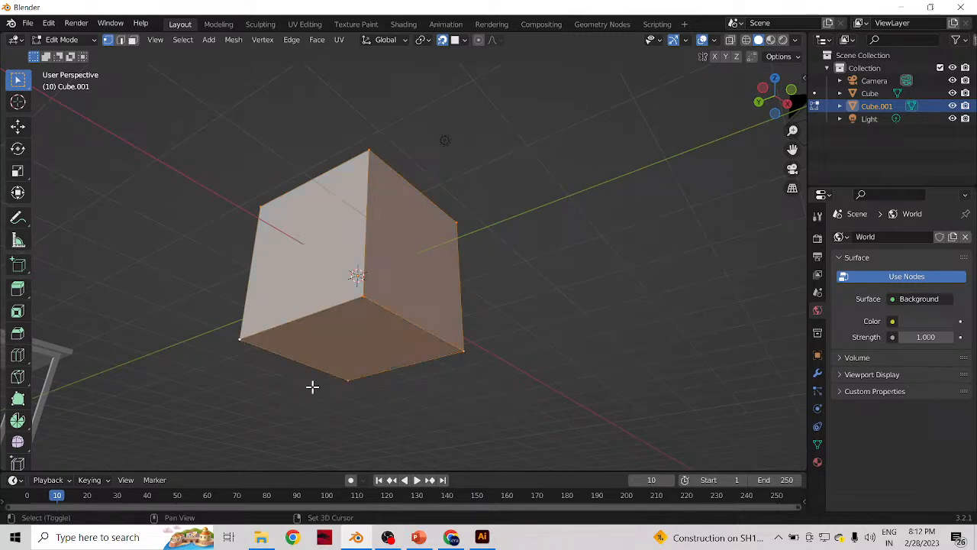
pyautogui.moveTo(263, 372); pyautogui.dragTo(527, 7, button='middle')
pyautogui.moveTo(526, 153); pyautogui.dragTo(163, 135, button='middle')
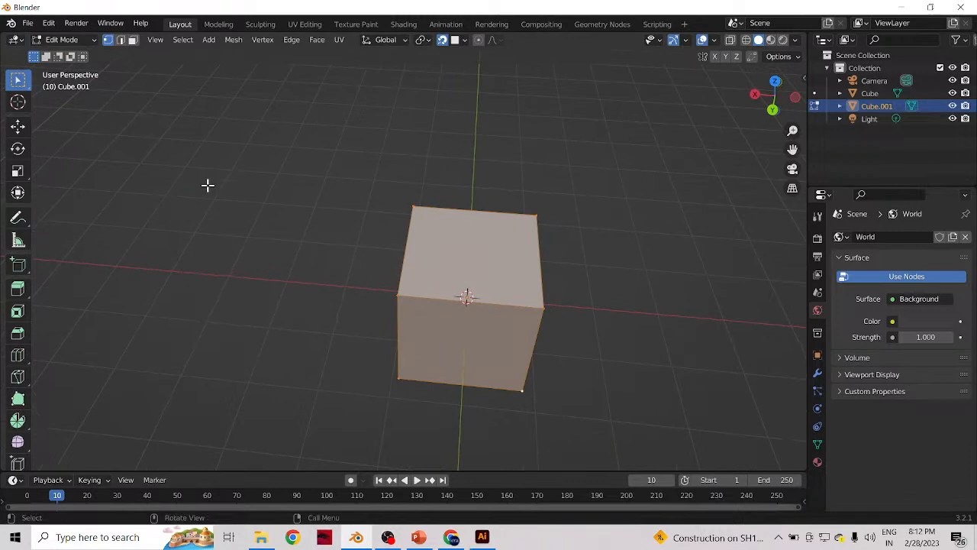
# - Select individual top-face corner vertices one at a time, keeping the selection behaviour on setting a new selection
pyautogui.click(398, 296)
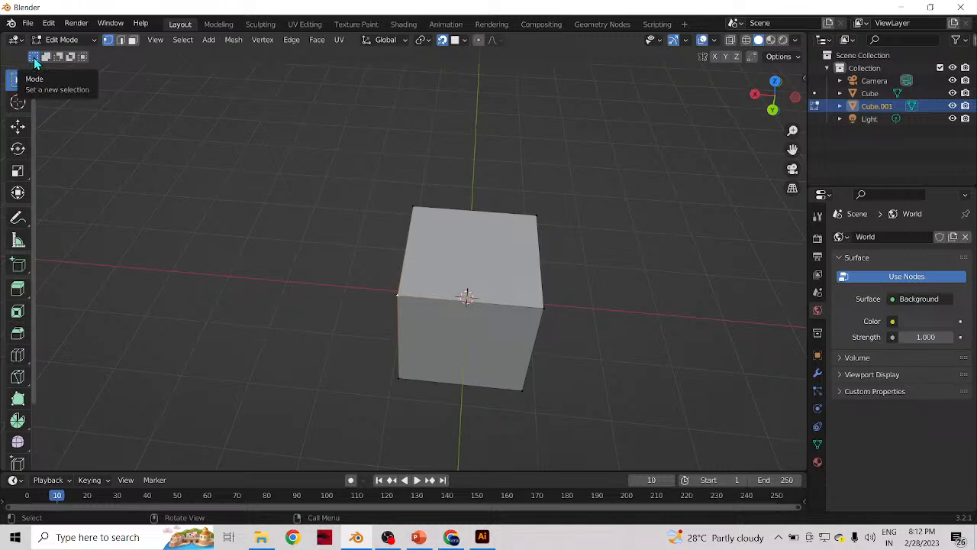
pyautogui.click(542, 307)
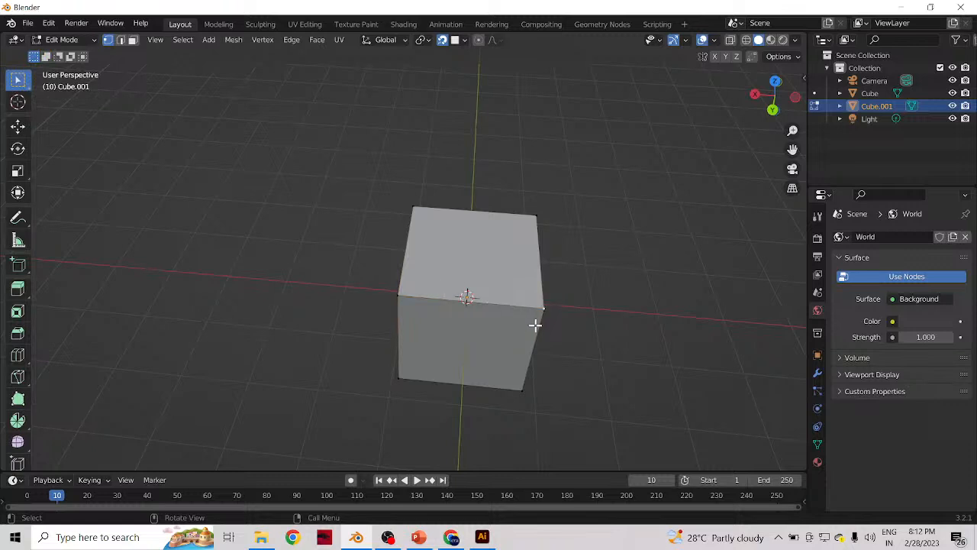
pyautogui.click(414, 207)
pyautogui.click(46, 57)
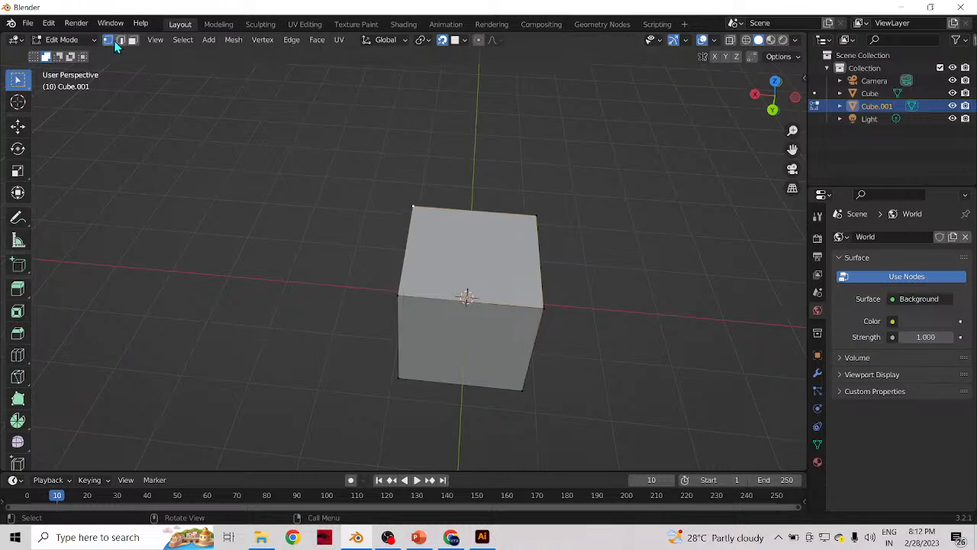
pyautogui.click(35, 58)
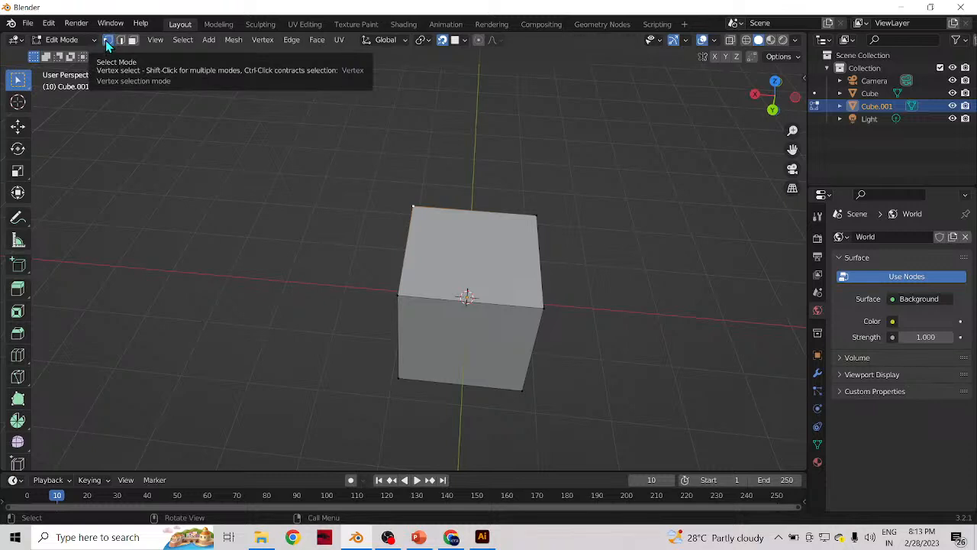
pyautogui.click(397, 294)
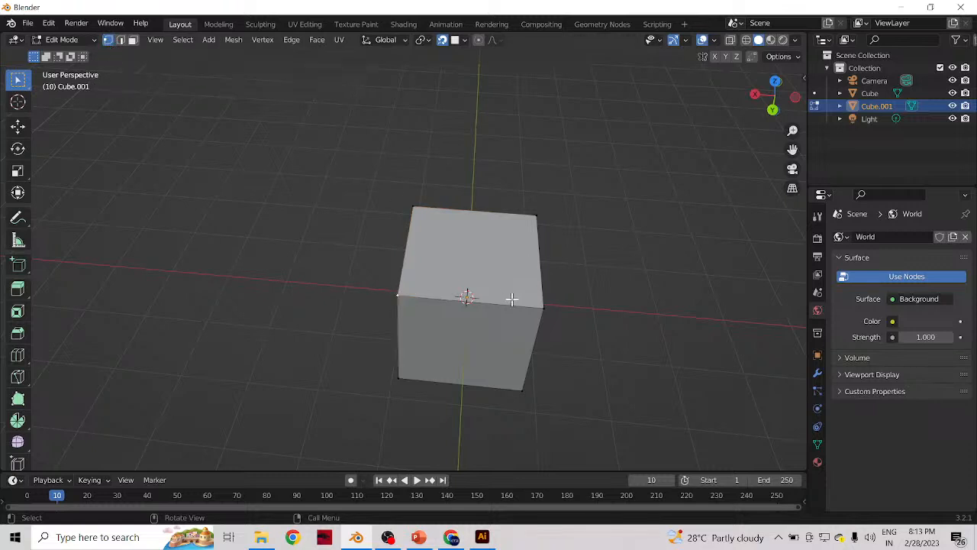
pyautogui.click(536, 217)
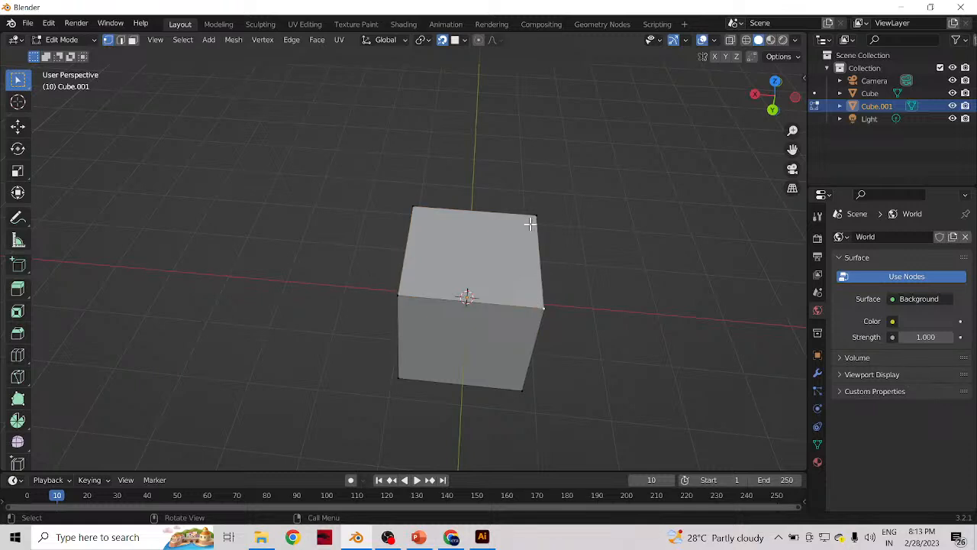
pyautogui.click(416, 208)
# - Switch to edge selection and select the four edges around the cube's top face
pyautogui.click(120, 40)
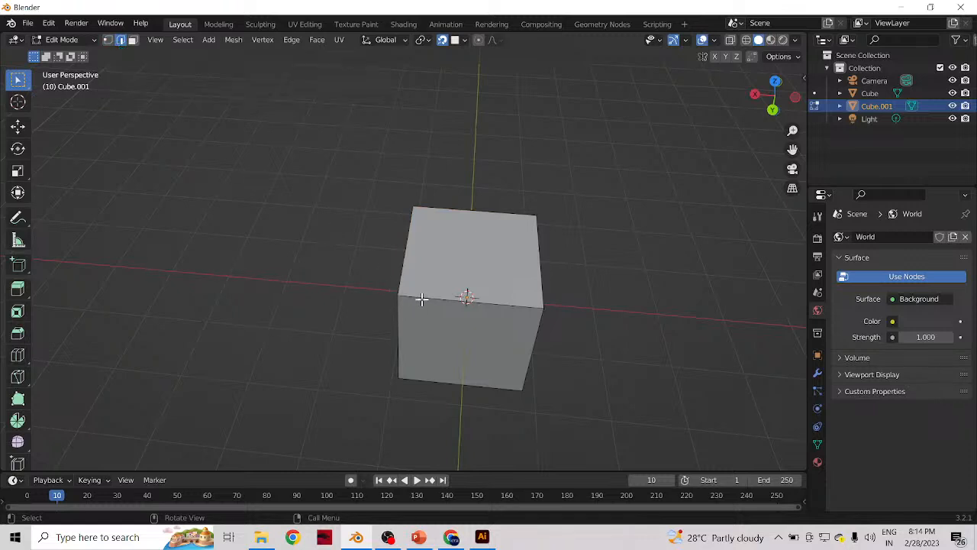
pyautogui.scroll(2, 422, 298)
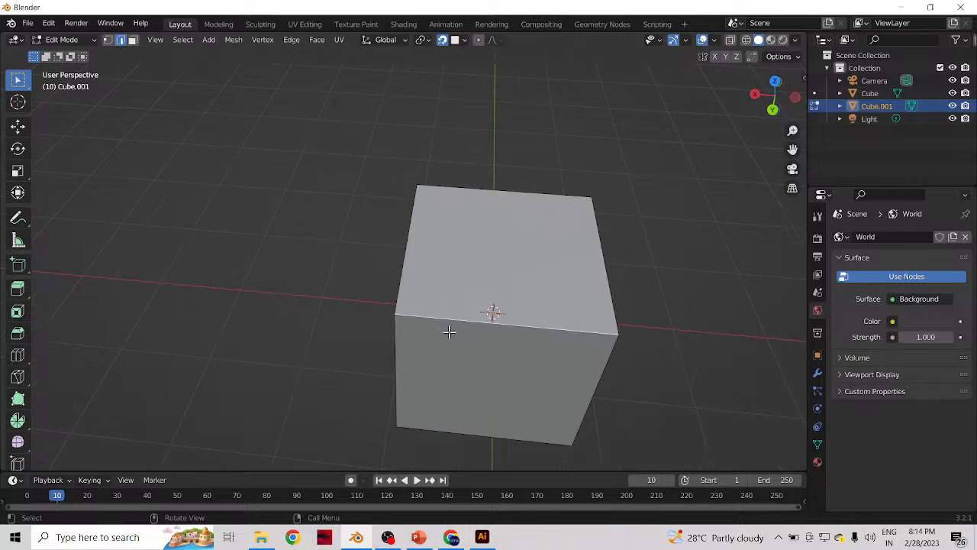
pyautogui.moveTo(589, 338); pyautogui.dragTo(352, 274, button='middle')
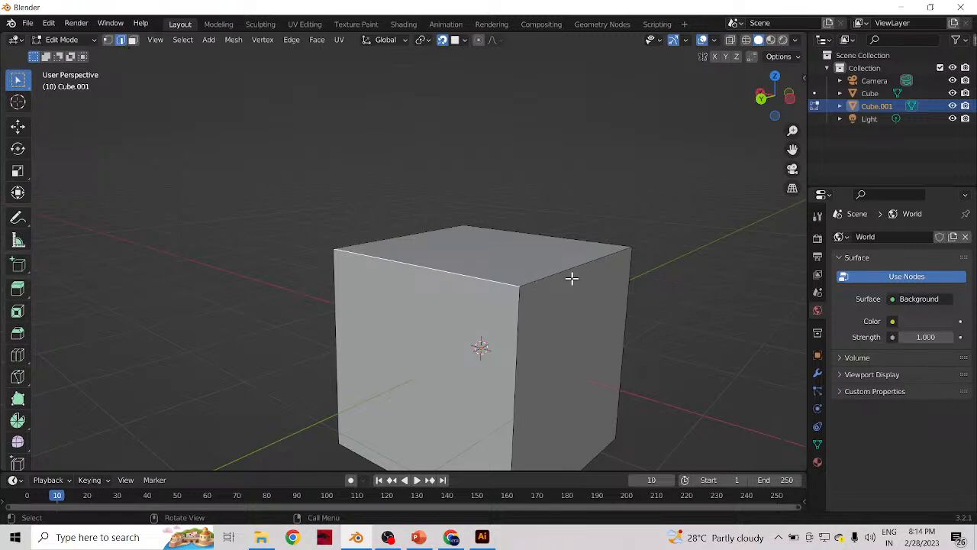
pyautogui.moveTo(589, 268); pyautogui.dragTo(358, 306, button='middle')
pyautogui.click(353, 243)
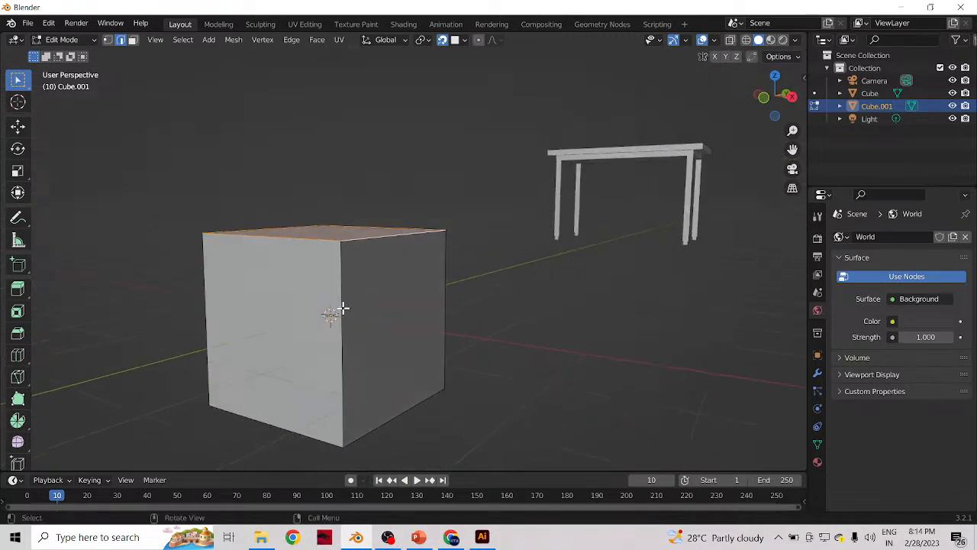
# - Add the cube's vertical and bottom edges to the selection until every edge is included
pyautogui.moveTo(412, 321); pyautogui.dragTo(478, 328, button='middle')
pyautogui.keyDown('shift'); pyautogui.click(493, 311); pyautogui.keyUp('shift')
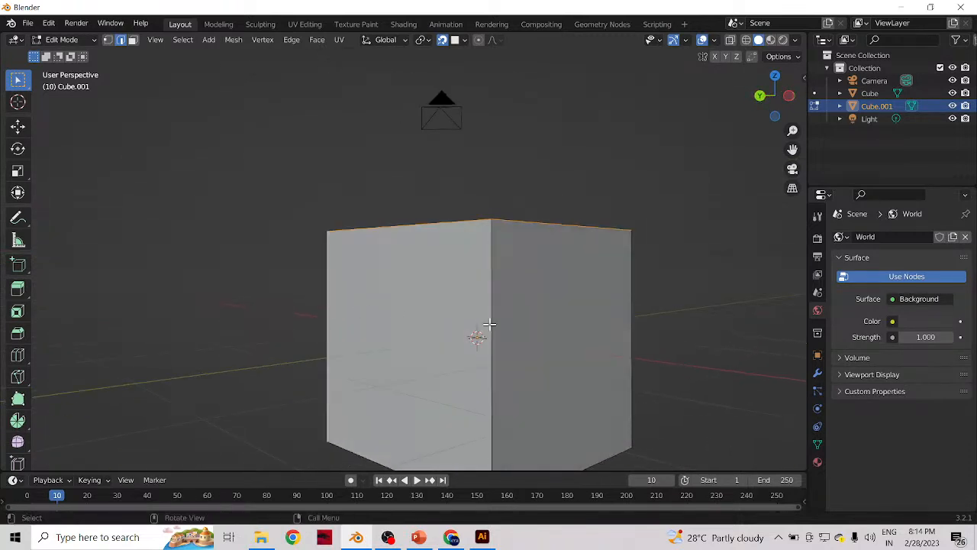
pyautogui.moveTo(557, 334); pyautogui.dragTo(358, 255, button='middle')
pyautogui.click(374, 209)
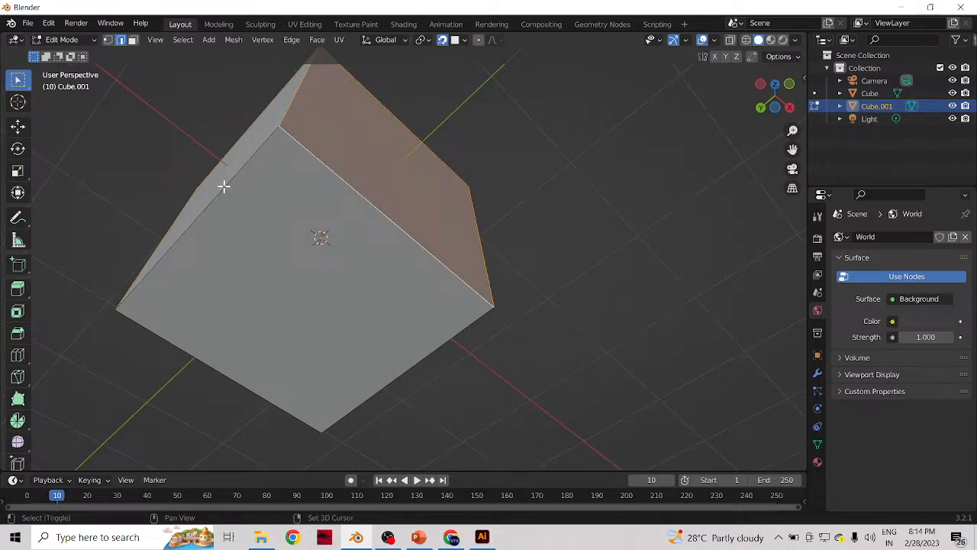
pyautogui.moveTo(229, 207); pyautogui.dragTo(569, 272, button='middle')
pyautogui.click(437, 299)
pyautogui.moveTo(472, 302); pyautogui.dragTo(466, 328, button='middle')
pyautogui.scroll(-3, 412, 306)
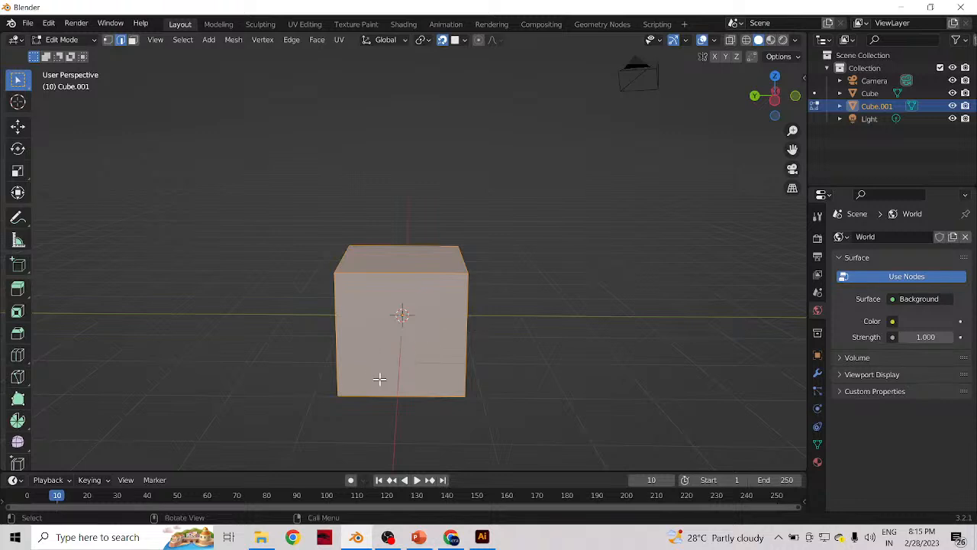
pyautogui.moveTo(389, 383); pyautogui.dragTo(175, 315, button='middle')
pyautogui.press('v')
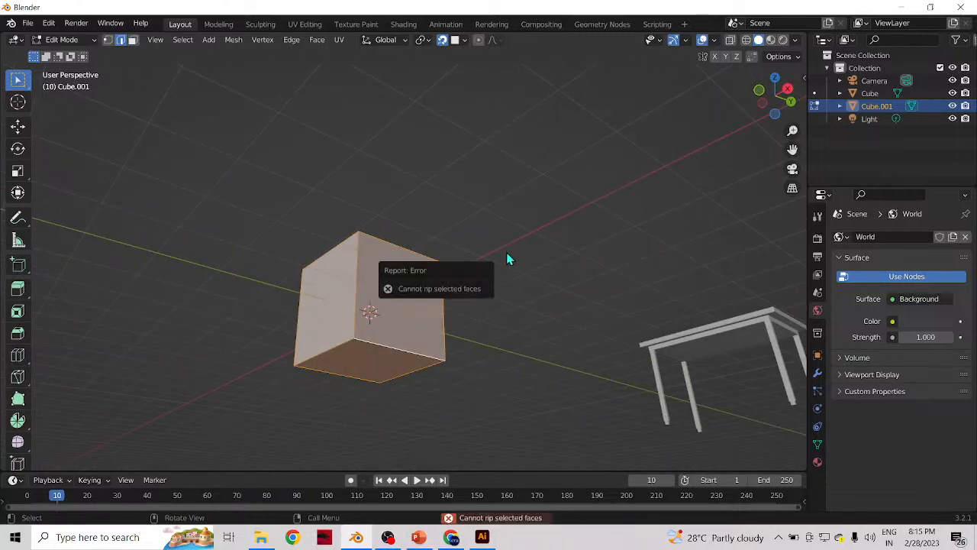
# - Switch to face selection and select a side face and the top face of the cube individually
pyautogui.click(132, 40)
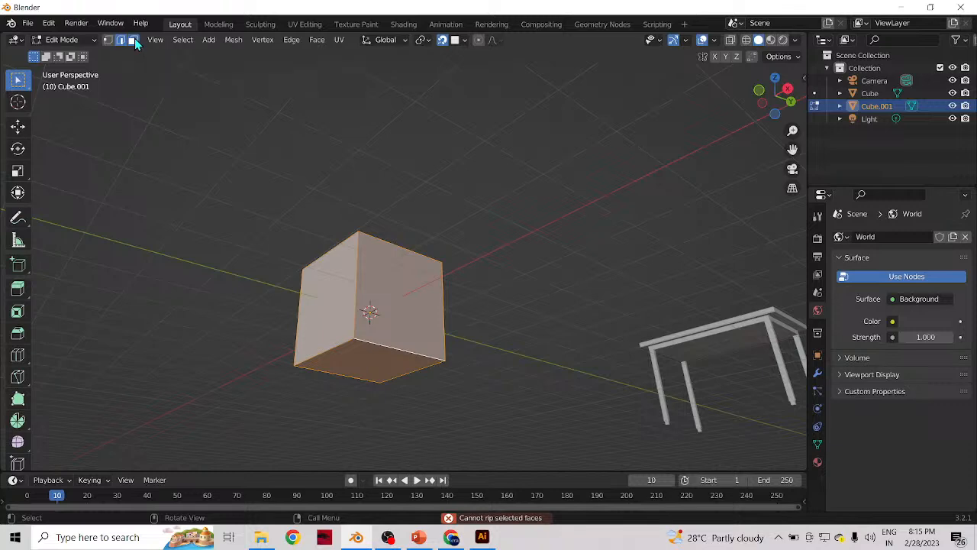
pyautogui.click(400, 290)
pyautogui.moveTo(498, 304); pyautogui.dragTo(489, 366, button='middle')
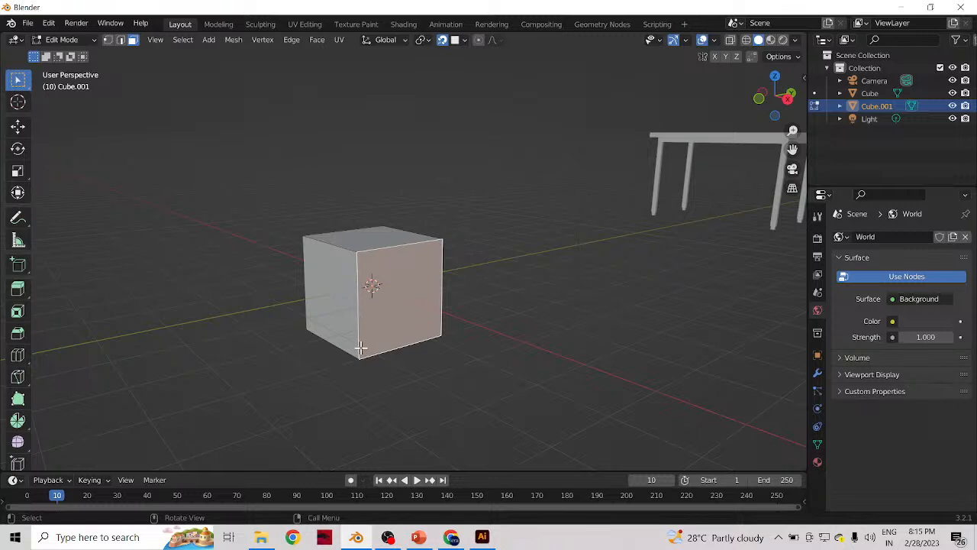
pyautogui.moveTo(406, 279)
pyautogui.mouseDown(button='middle')
pyautogui.moveTo(428, 275)
pyautogui.moveTo(397, 276)
pyautogui.moveTo(491, 270)
pyautogui.moveTo(408, 268)
pyautogui.mouseUp(button='middle')
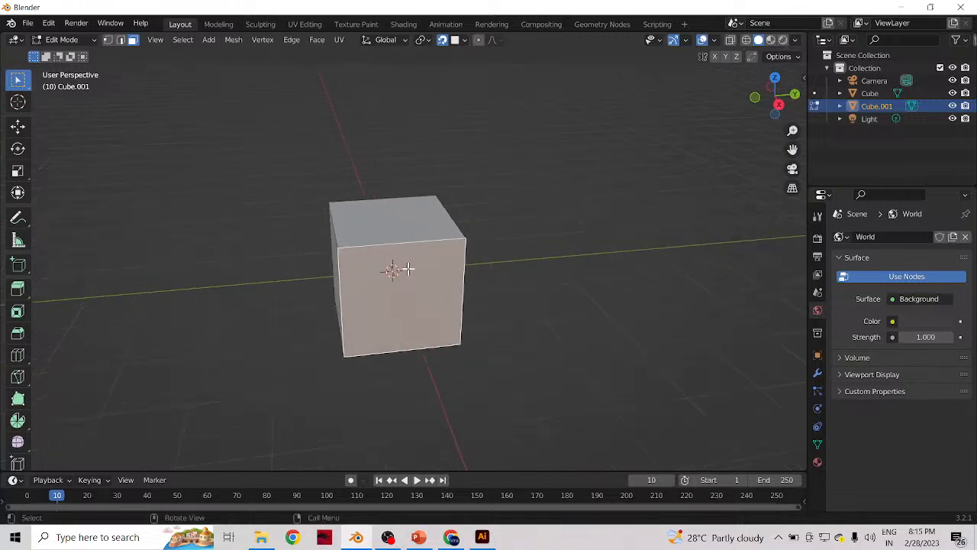
pyautogui.scroll(2, 408, 268)
pyautogui.hotkey('alt', 'a')
pyautogui.moveTo(403, 205); pyautogui.dragTo(578, 245, button='middle')
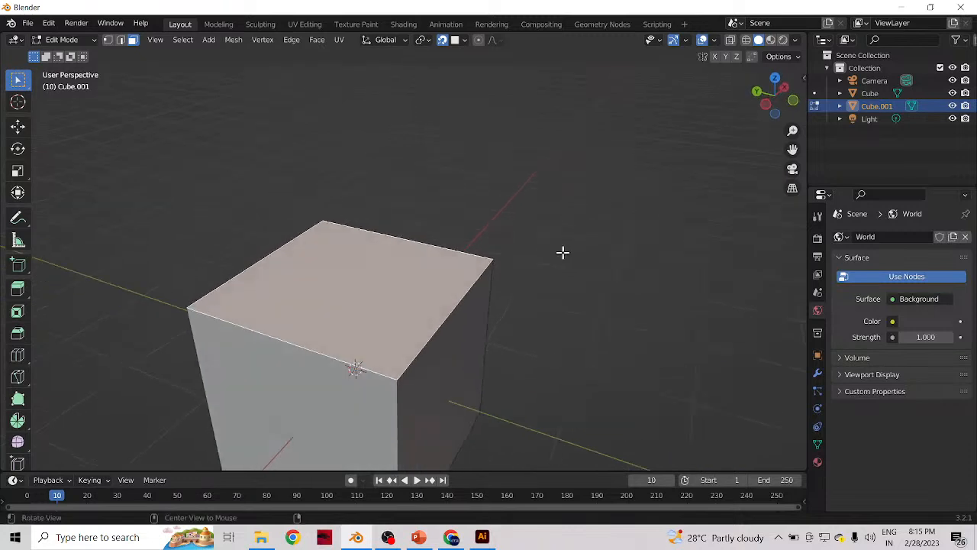
pyautogui.scroll(-2, 398, 367)
# - Select a side face of the cube and add its other side and bottom faces to the selection
pyautogui.click(352, 362)
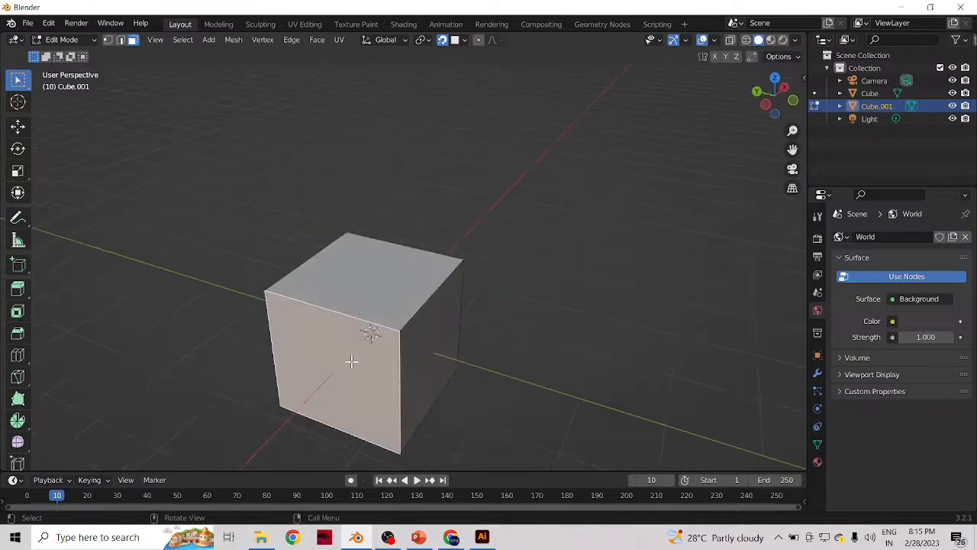
pyautogui.keyDown('shift'); pyautogui.click(433, 348); pyautogui.keyUp('shift')
pyautogui.moveTo(433, 347); pyautogui.dragTo(264, 338, button='middle')
pyautogui.keyDown('shift'); pyautogui.click(316, 319); pyautogui.keyUp('shift')
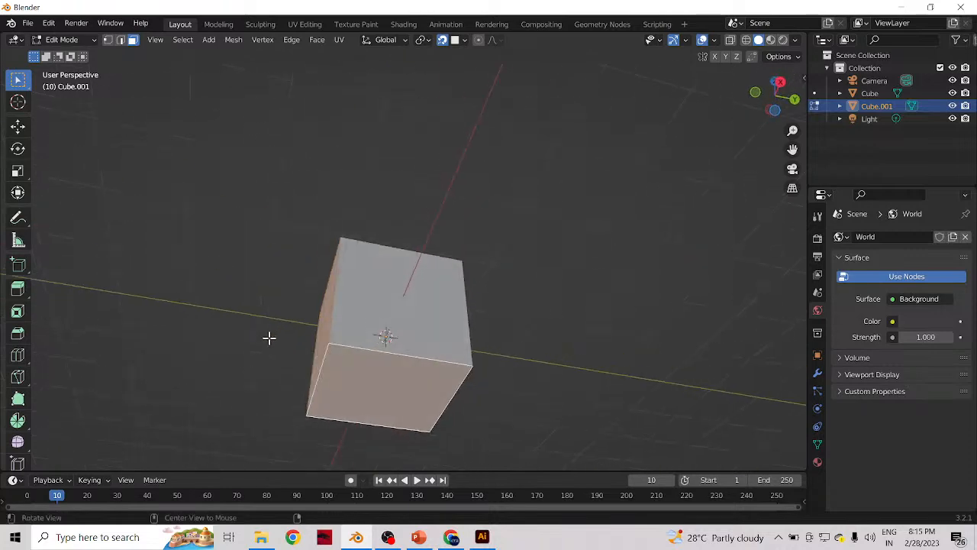
pyautogui.keyDown('shift'); pyautogui.click(372, 288); pyautogui.keyUp('shift')
# - Clear the face selection and switch the cube back to vertex selection
pyautogui.click(487, 305)
pyautogui.keyDown('alt'); pyautogui.scroll(-3, 422, 319); pyautogui.keyUp('alt')
pyautogui.keyDown('alt'); pyautogui.scroll(-1, 422, 319); pyautogui.keyUp('alt')
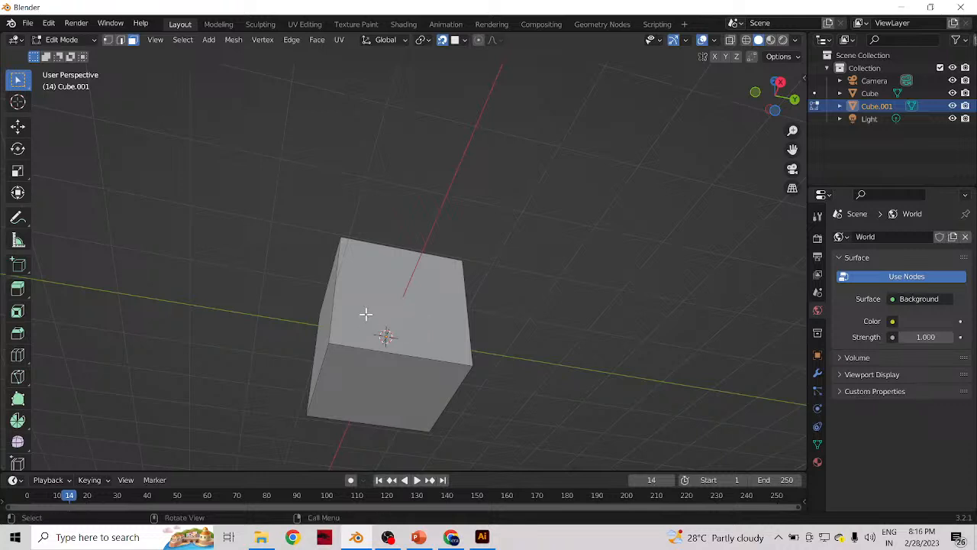
pyautogui.click(109, 39)
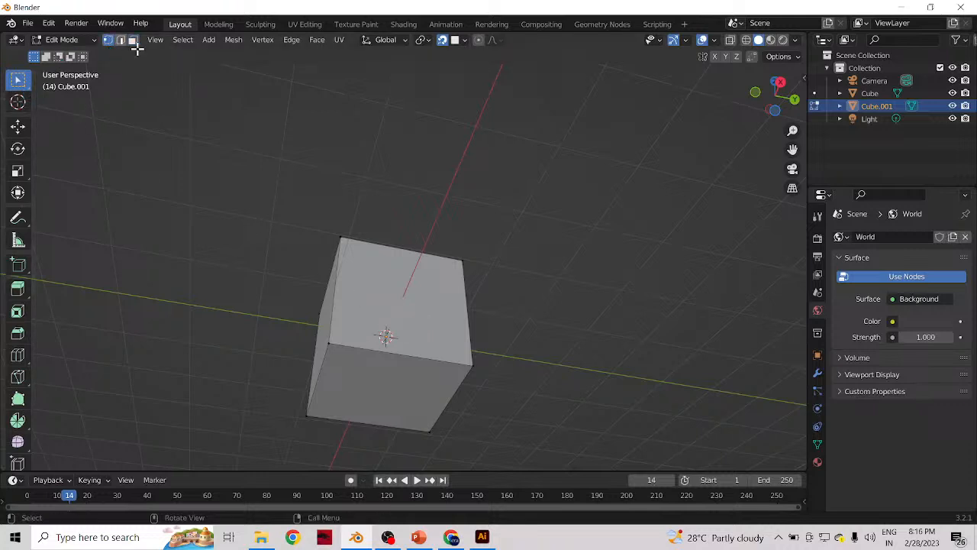
# - Try Vertex as the snap target and restore snapping to Face
pyautogui.click(465, 42)
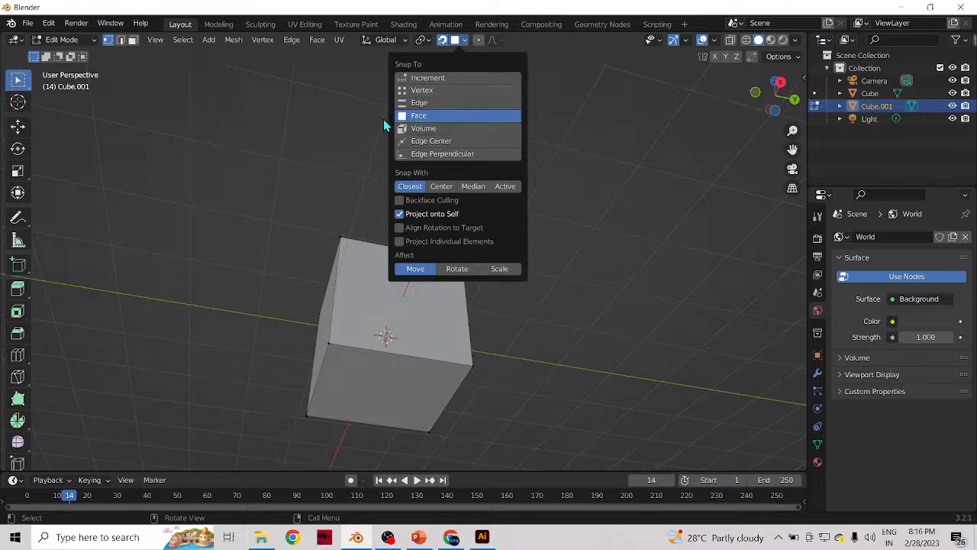
pyautogui.click(403, 92)
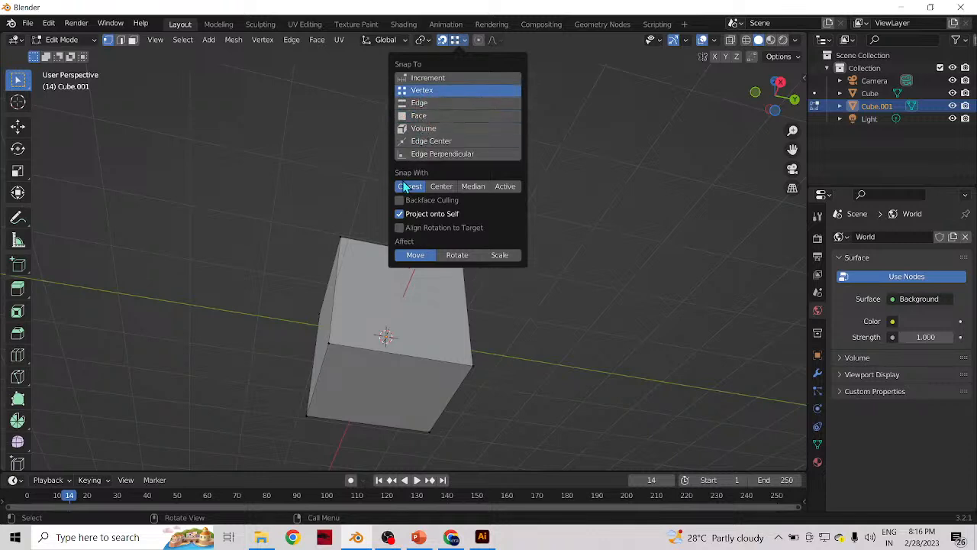
pyautogui.moveTo(367, 274); pyautogui.dragTo(376, 205, button='middle')
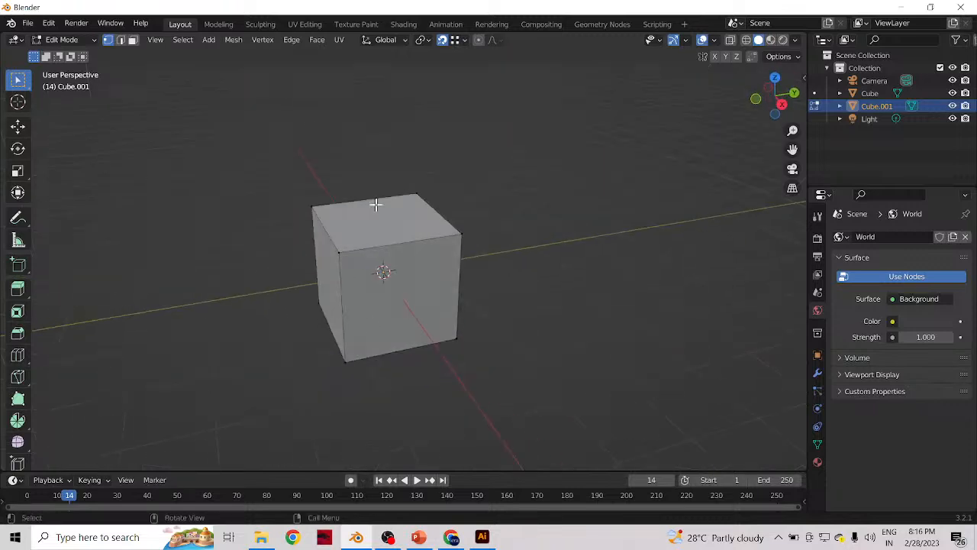
pyautogui.click(465, 42)
pyautogui.click(434, 116)
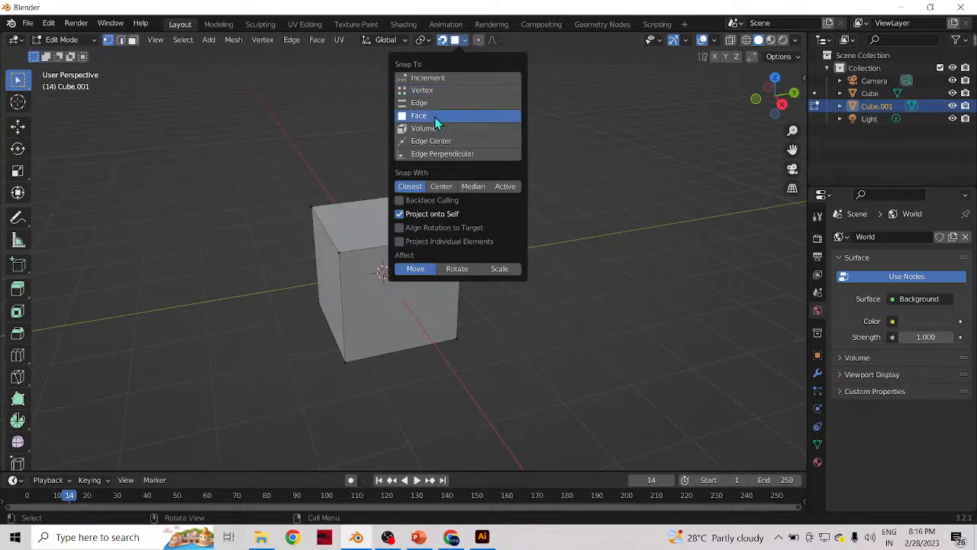
pyautogui.click(457, 42)
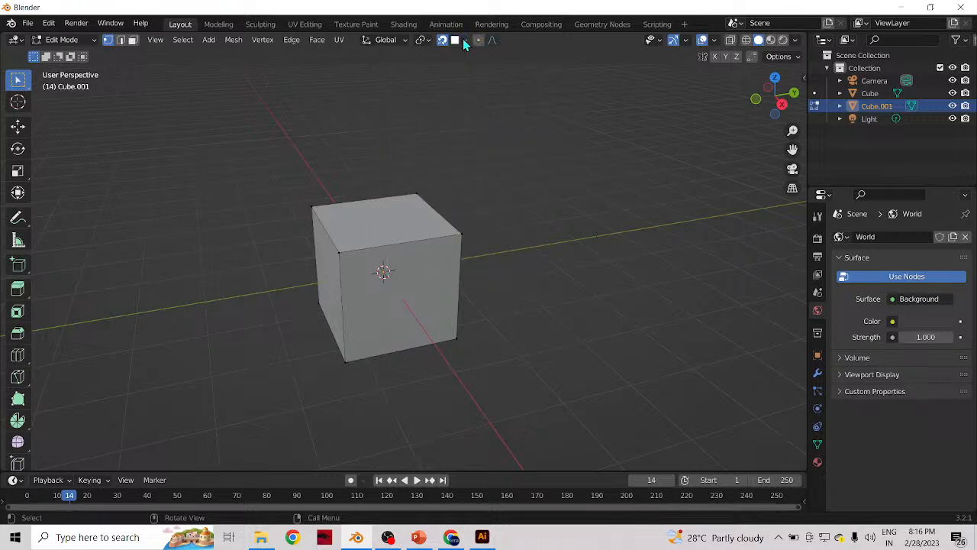
# - Move the timeline's current frame to 0
pyautogui.keyDown('alt'); pyautogui.scroll(-3, 397, 251); pyautogui.keyUp('alt')
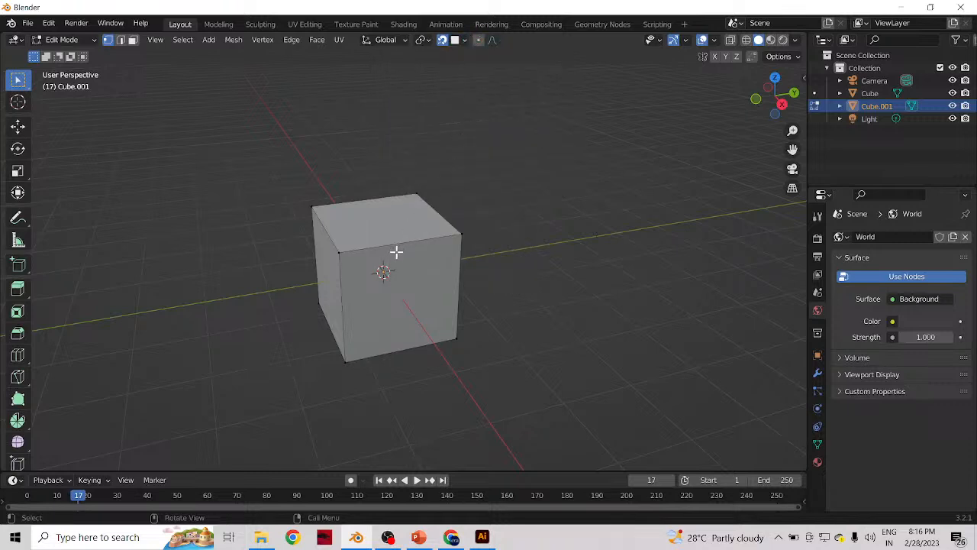
pyautogui.moveTo(79, 500); pyautogui.dragTo(12, 496)
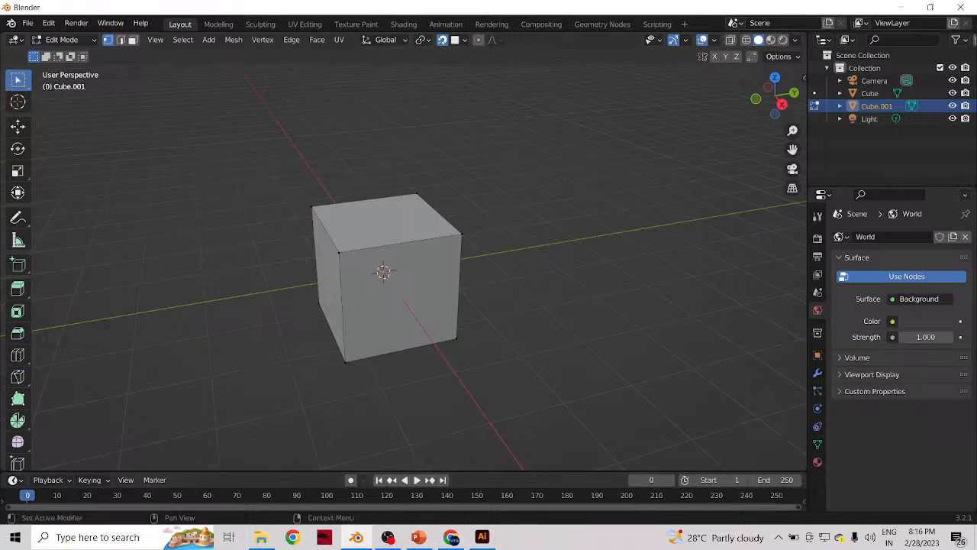
# - Leave Edit Mode on the new cube and switch to Object Mode
pyautogui.scroll(-6, 294, 306)
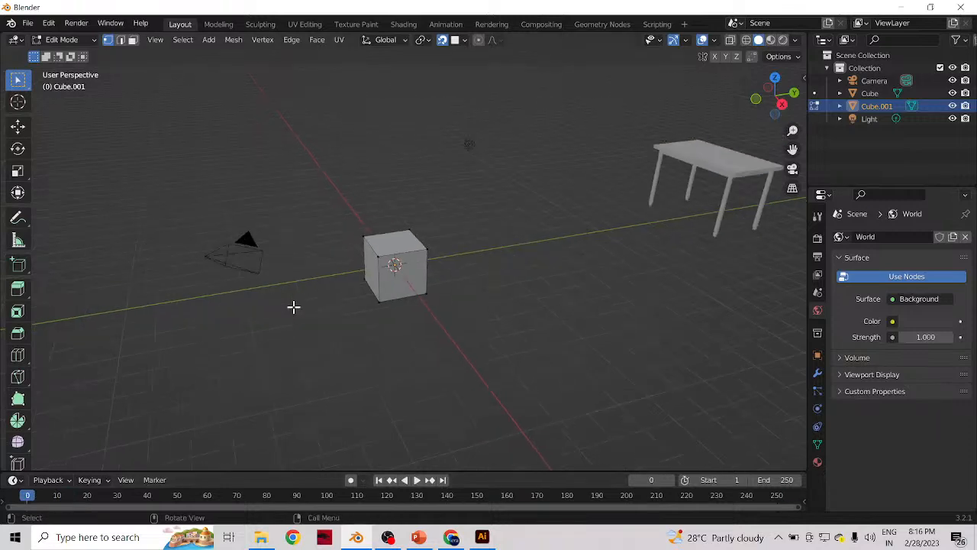
pyautogui.scroll(3, 381, 294)
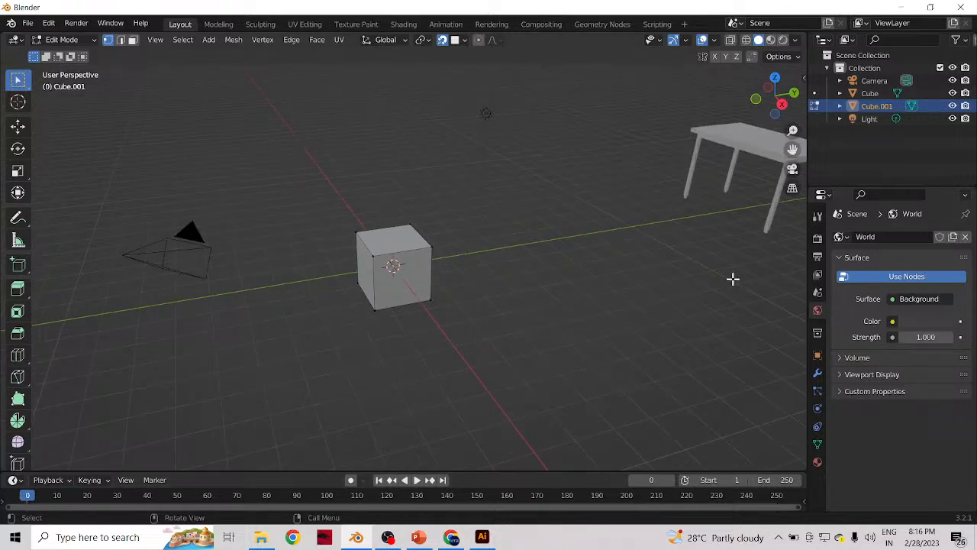
pyautogui.click(88, 42)
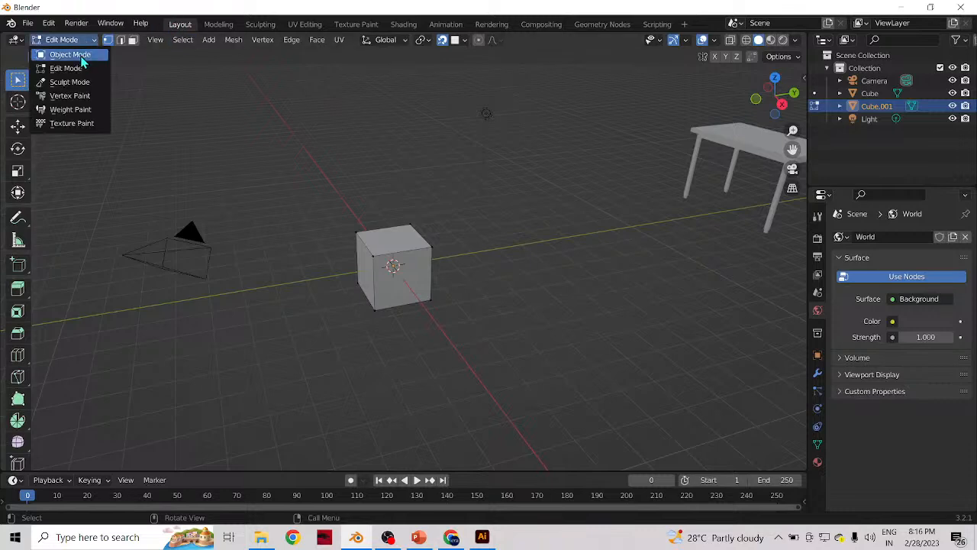
pyautogui.click(70, 54)
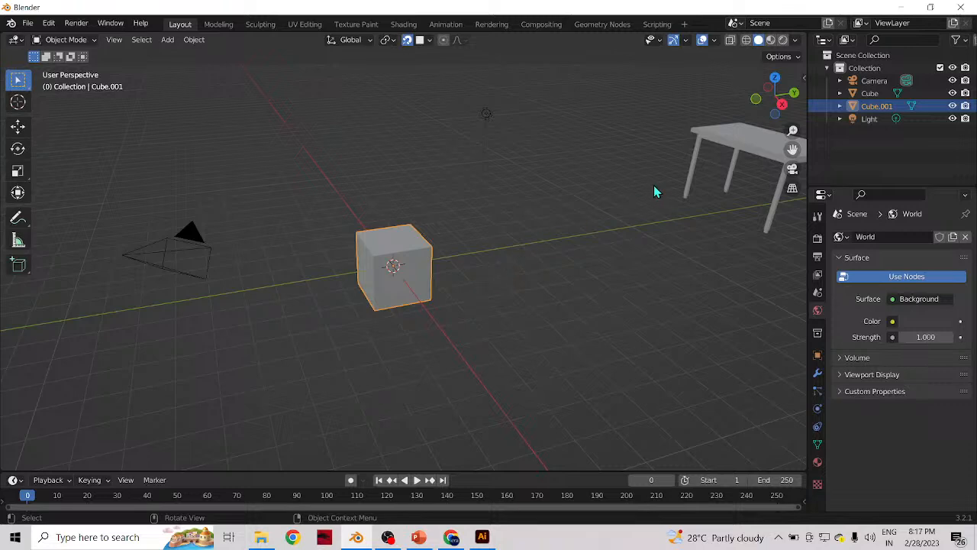
pyautogui.click(795, 40)
pyautogui.click(686, 40)
pyautogui.click(714, 40)
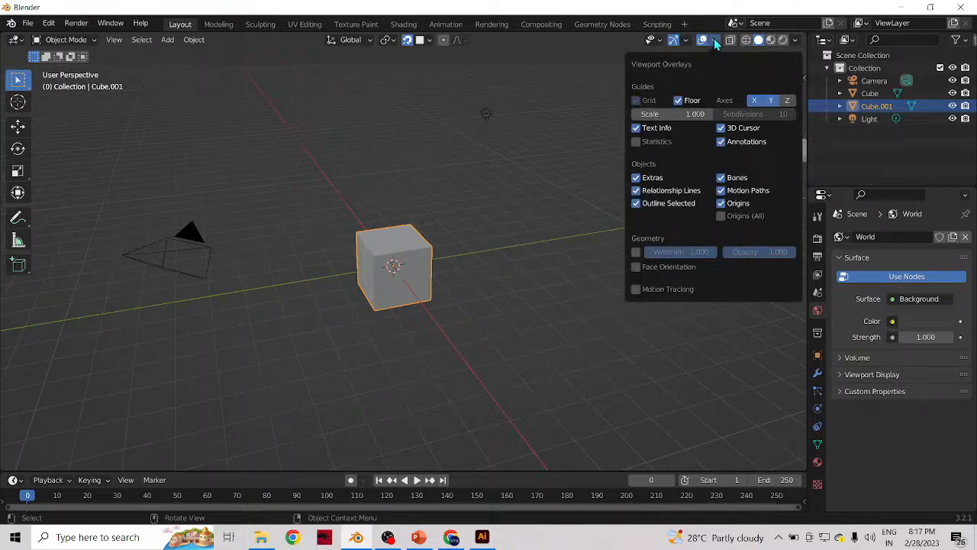
pyautogui.click(661, 41)
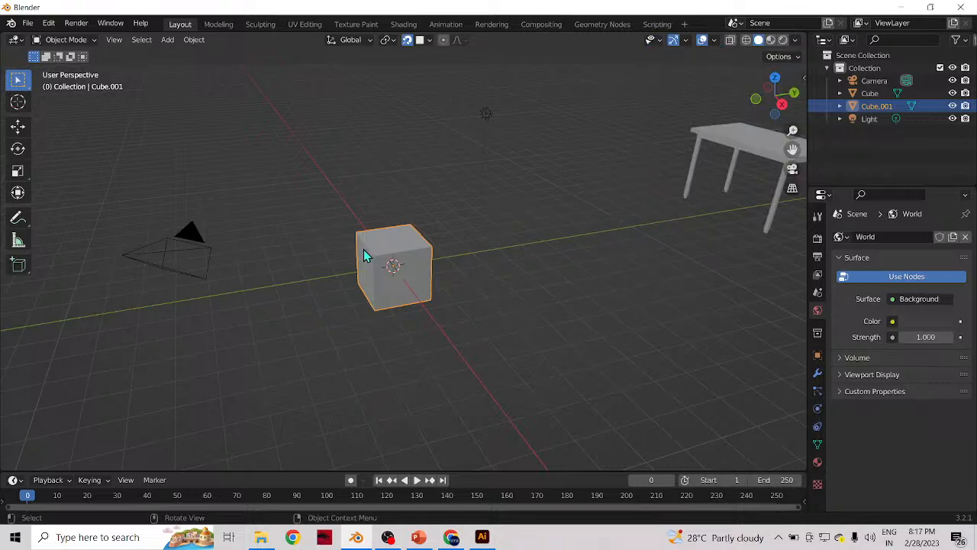
# - Select the small cube and move it in the negative direction along the global X axis, away from the origin
pyautogui.click(735, 147)
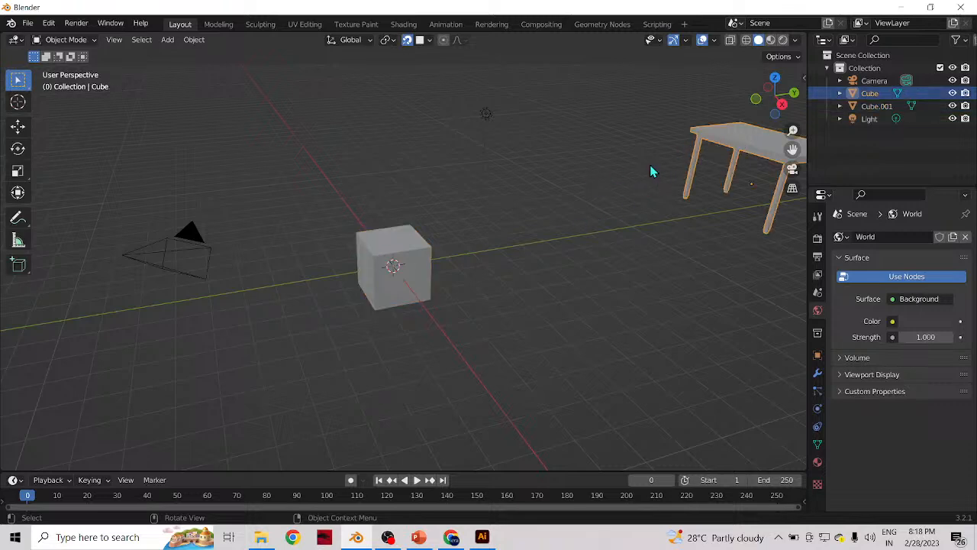
pyautogui.click(410, 260)
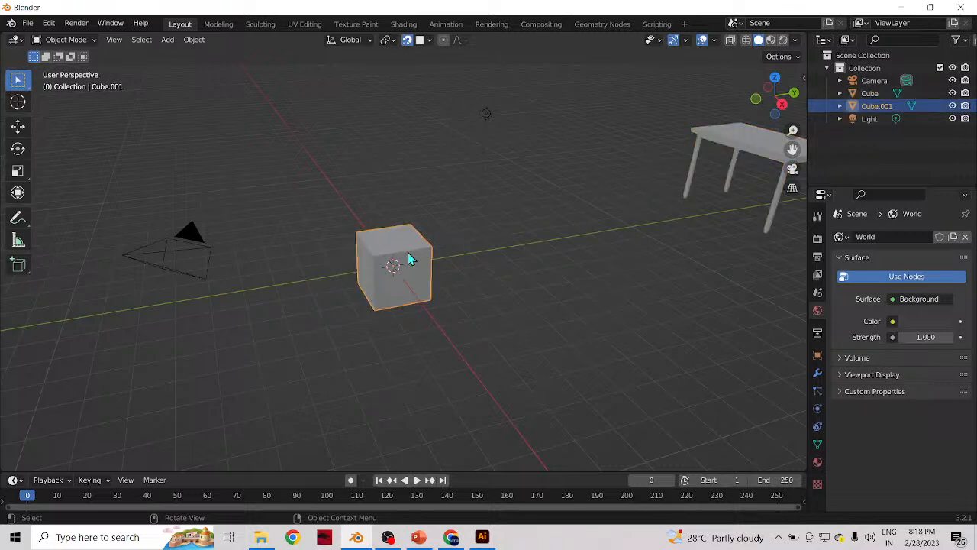
pyautogui.press('g')
pyautogui.press('x')
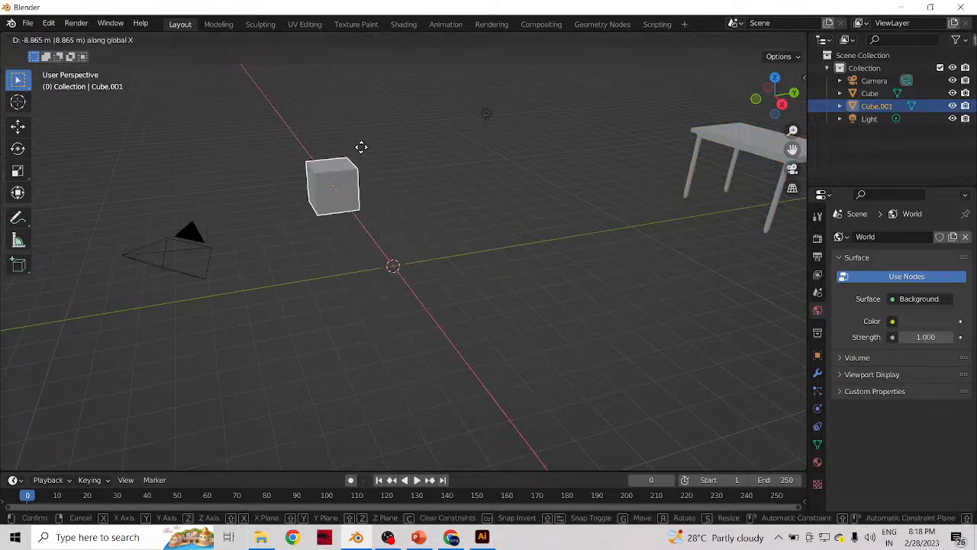
pyautogui.click(366, 153)
# - Move the table about -16.1 m along the global Y axis, over to the origin
pyautogui.click(734, 142)
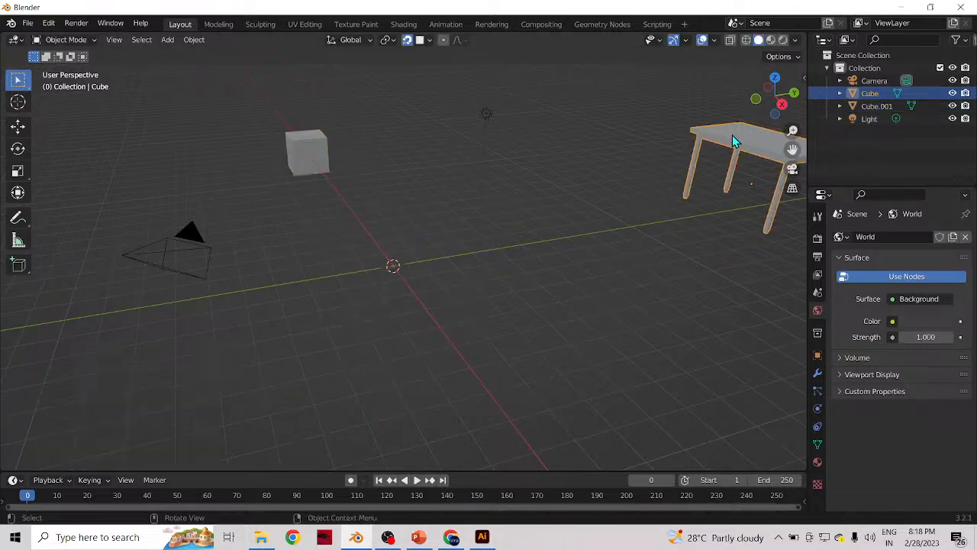
pyautogui.press('g')
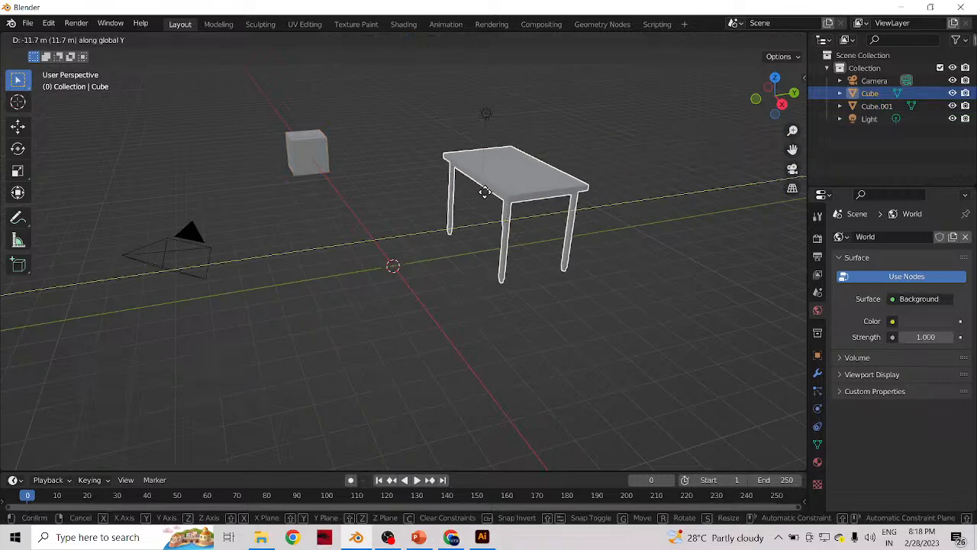
pyautogui.press('y')
pyautogui.click(377, 245)
# - Working from the top view, shift the table about 0.29 m along the Y axis to centre it on the origin
pyautogui.moveTo(387, 300); pyautogui.dragTo(644, 283, button='middle')
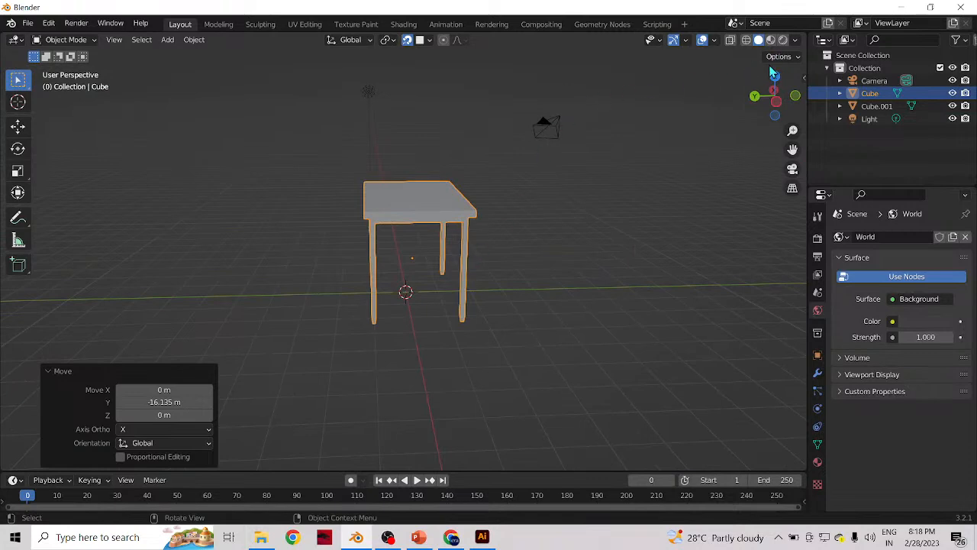
pyautogui.press('KP_7')
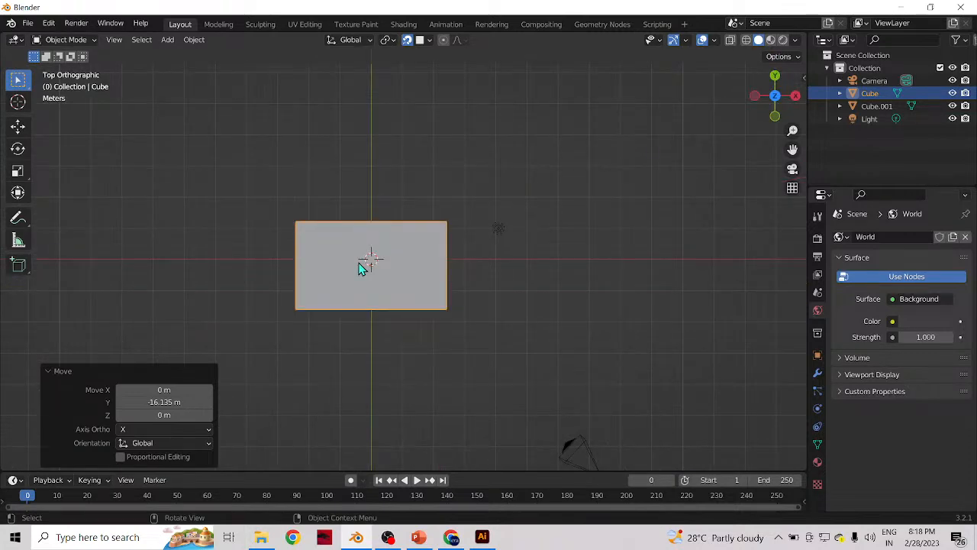
pyautogui.press('g')
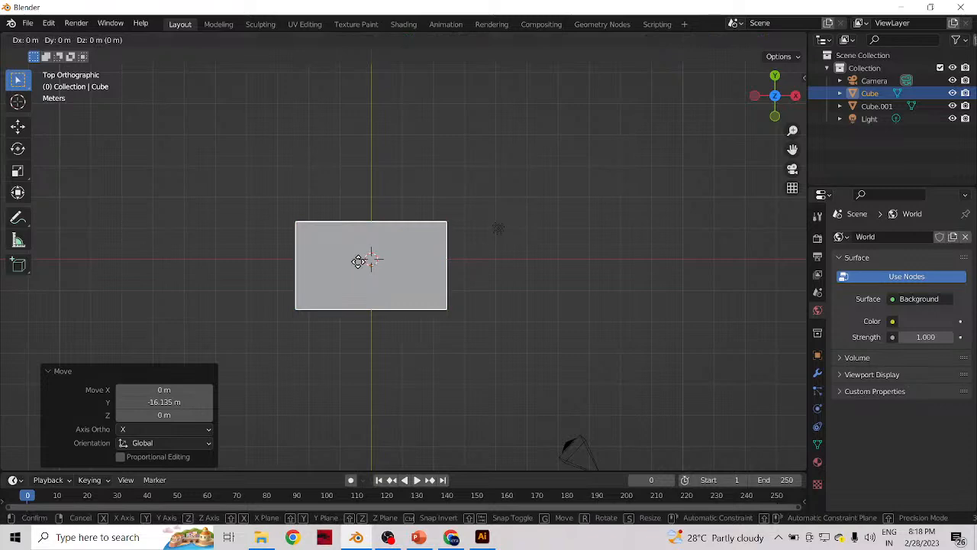
pyautogui.press('y')
pyautogui.click(362, 260)
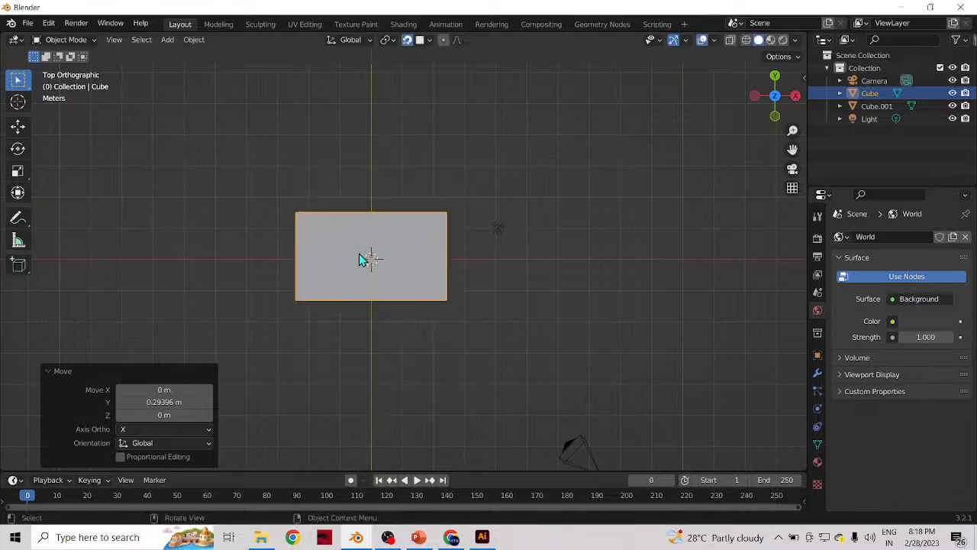
# - Examine the table's top and legs in perspective from several angles and distances
pyautogui.moveTo(489, 299); pyautogui.dragTo(489, 191, button='middle')
pyautogui.scroll(5, 412, 221)
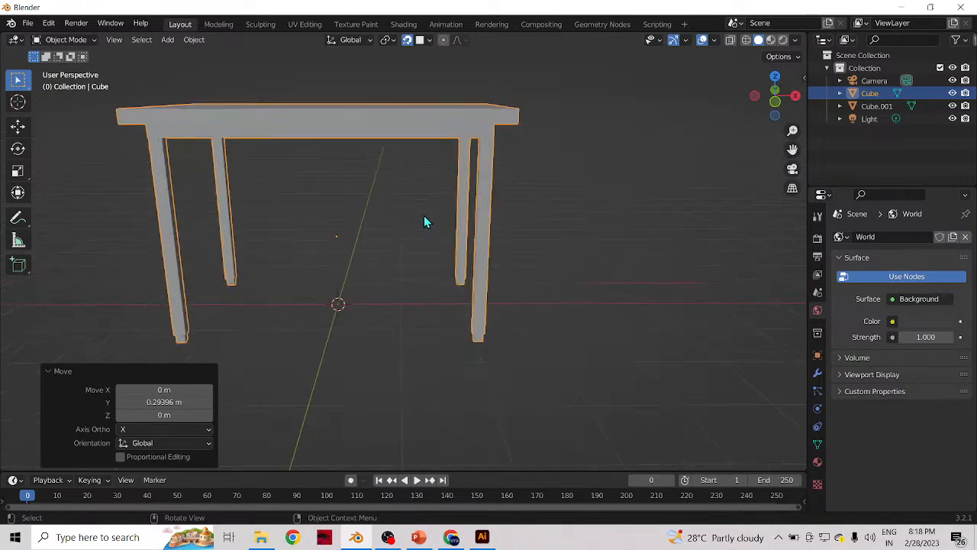
pyautogui.moveTo(793, 150); pyautogui.dragTo(758, 170)
pyautogui.moveTo(758, 169); pyautogui.dragTo(493, 229, button='middle')
pyautogui.scroll(-1, 561, 226)
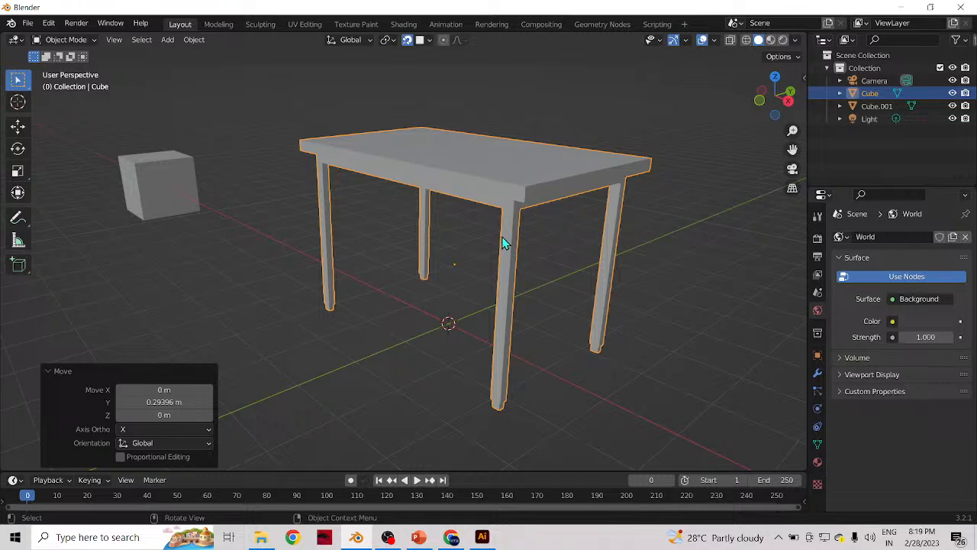
pyautogui.moveTo(506, 240); pyautogui.dragTo(459, 222, button='middle')
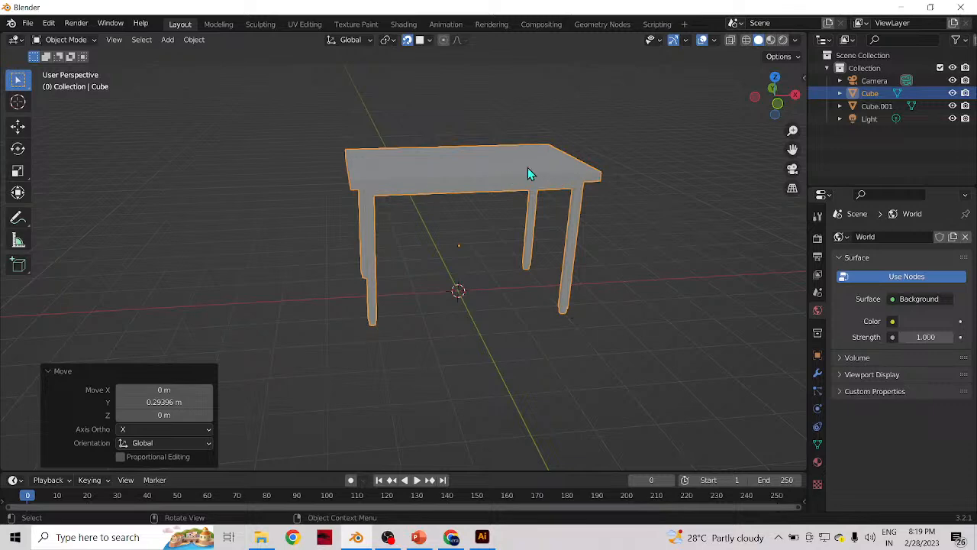
pyautogui.scroll(2, 411, 183)
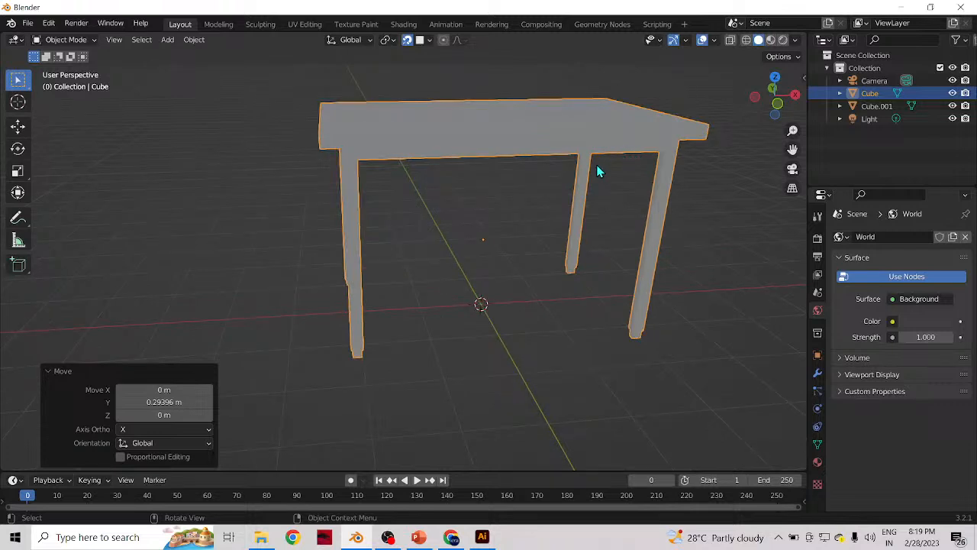
pyautogui.moveTo(446, 188)
pyautogui.mouseDown(button='middle')
pyautogui.moveTo(419, 173)
pyautogui.moveTo(463, 204)
pyautogui.moveTo(452, 205)
pyautogui.mouseUp(button='middle')
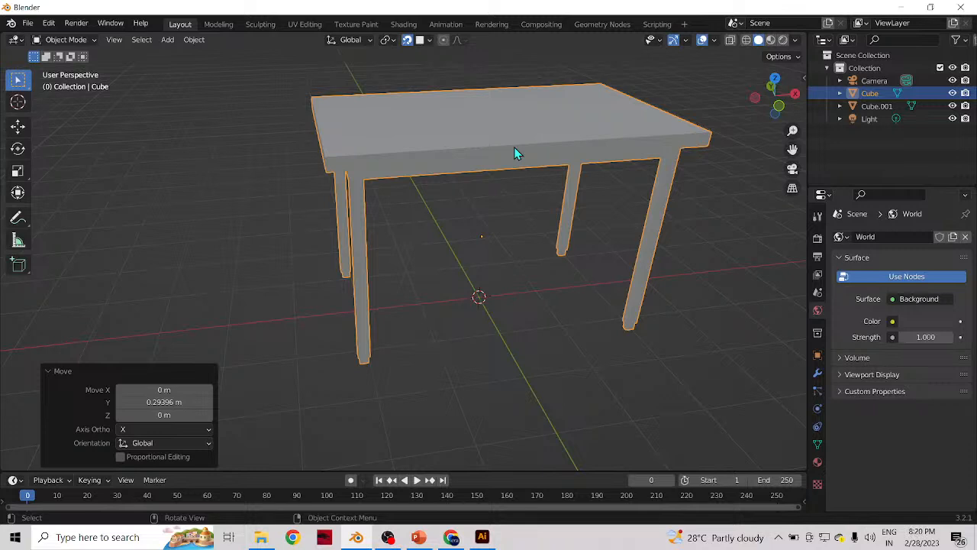
# - Display the scene in Wireframe shading and inspect the table's structure from several sides
pyautogui.press('z')
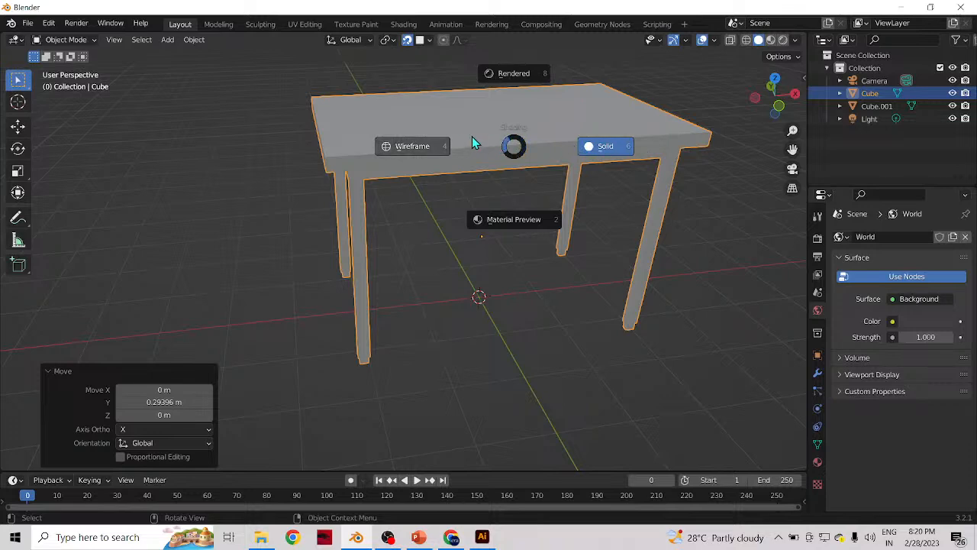
pyautogui.click(423, 151)
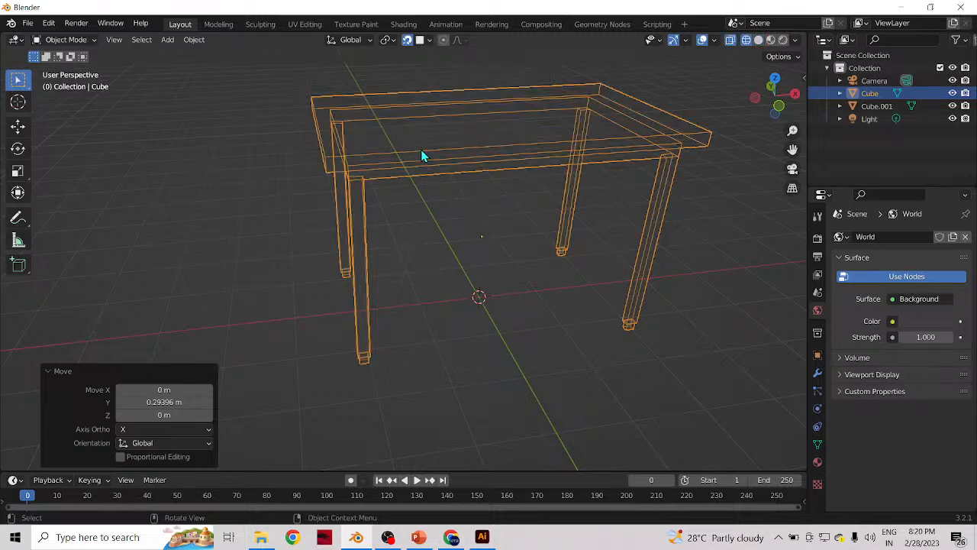
pyautogui.moveTo(475, 261); pyautogui.dragTo(673, 246, button='middle')
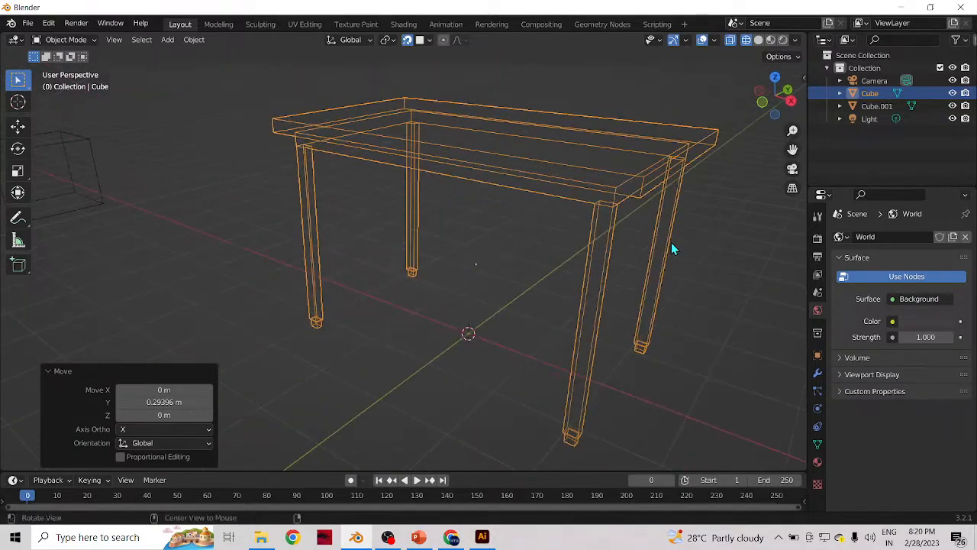
pyautogui.moveTo(450, 255); pyautogui.dragTo(192, 197, button='middle')
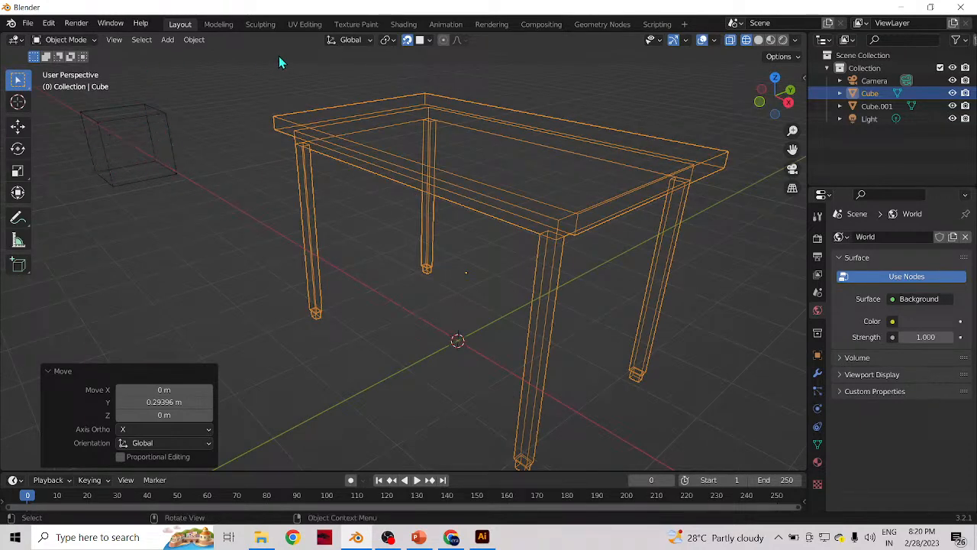
pyautogui.moveTo(399, 200); pyautogui.dragTo(519, 203, button='middle')
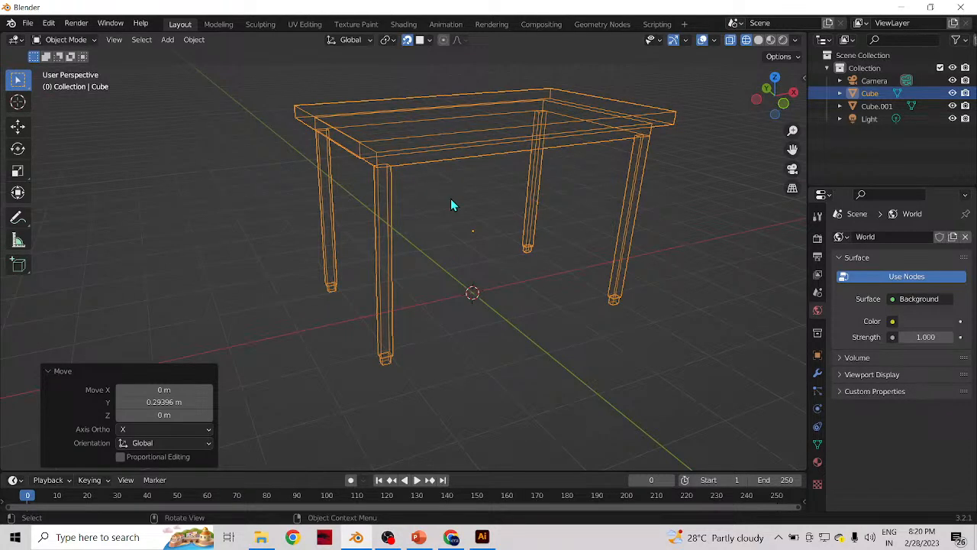
# - Preview the table in Rendered shading from above and return to Solid shading
pyautogui.press('z')
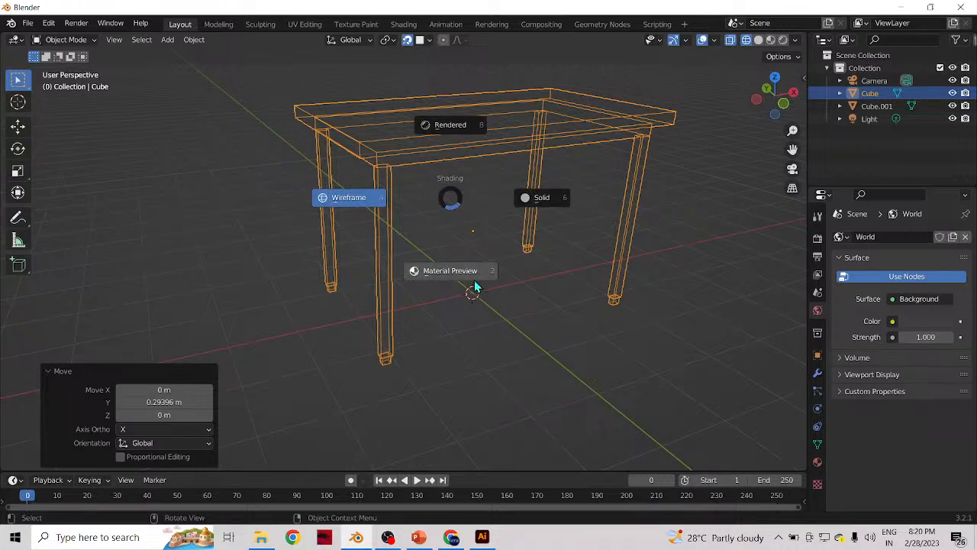
pyautogui.click(461, 127)
pyautogui.scroll(-1, 463, 305)
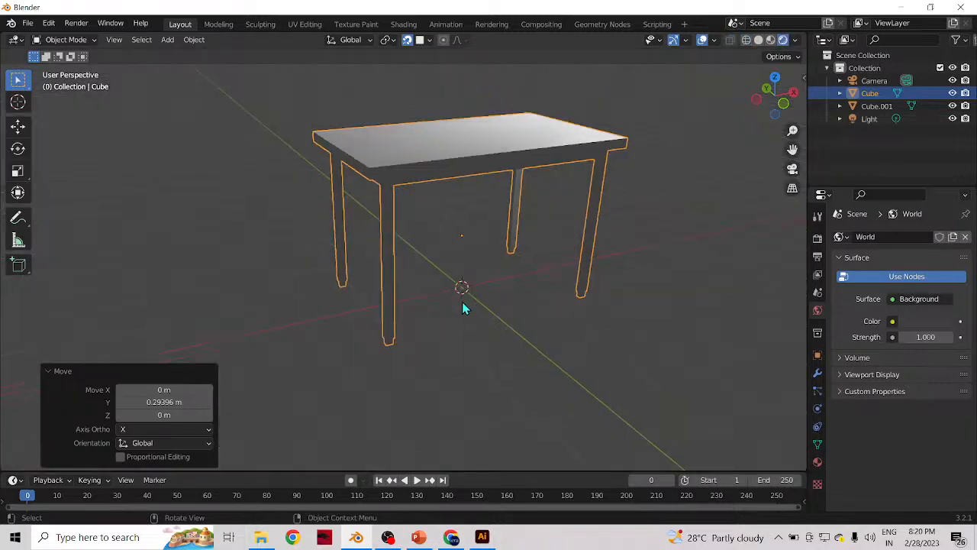
pyautogui.moveTo(496, 274); pyautogui.dragTo(429, 203, button='middle')
pyautogui.scroll(3, 429, 205)
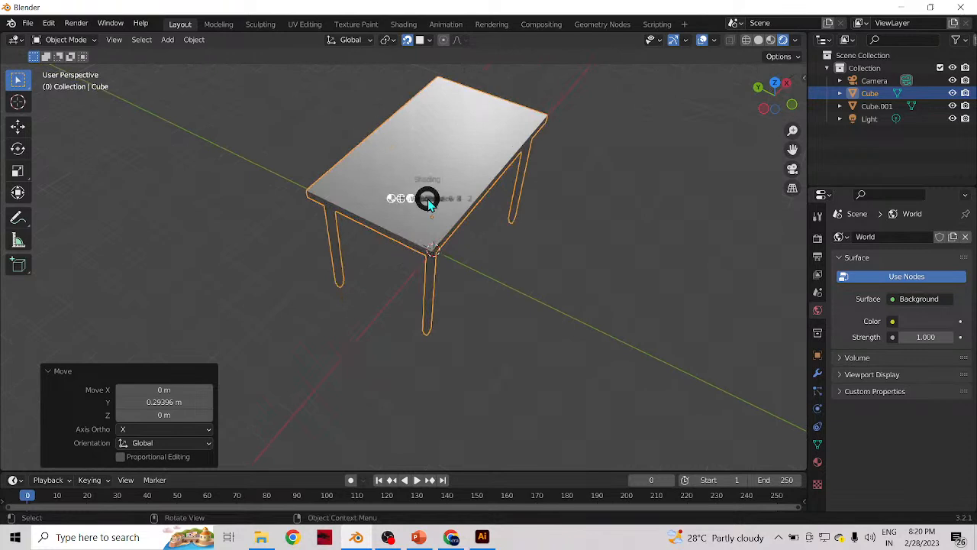
pyautogui.press('z')
pyautogui.click(518, 203)
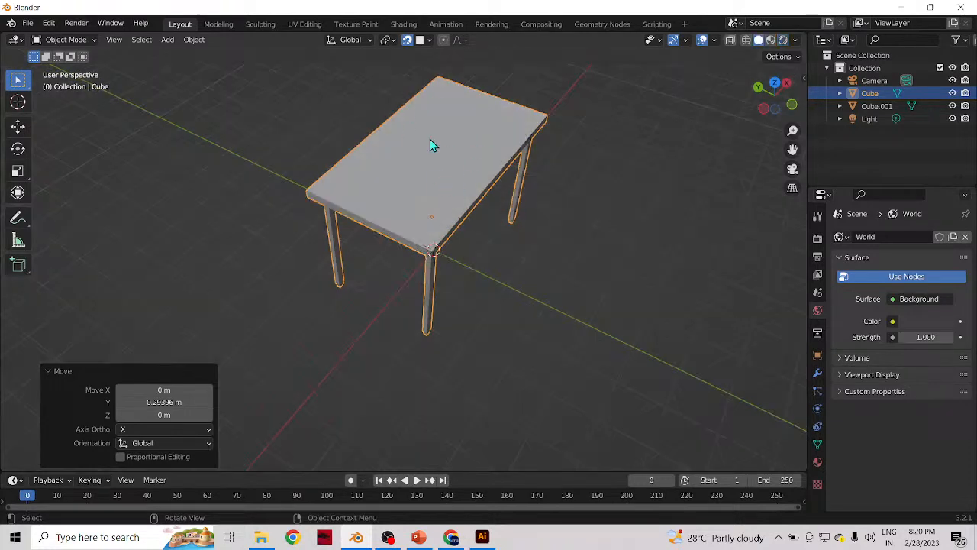
# - Show the table in Wireframe shading once more and switch back to Solid
pyautogui.press('z')
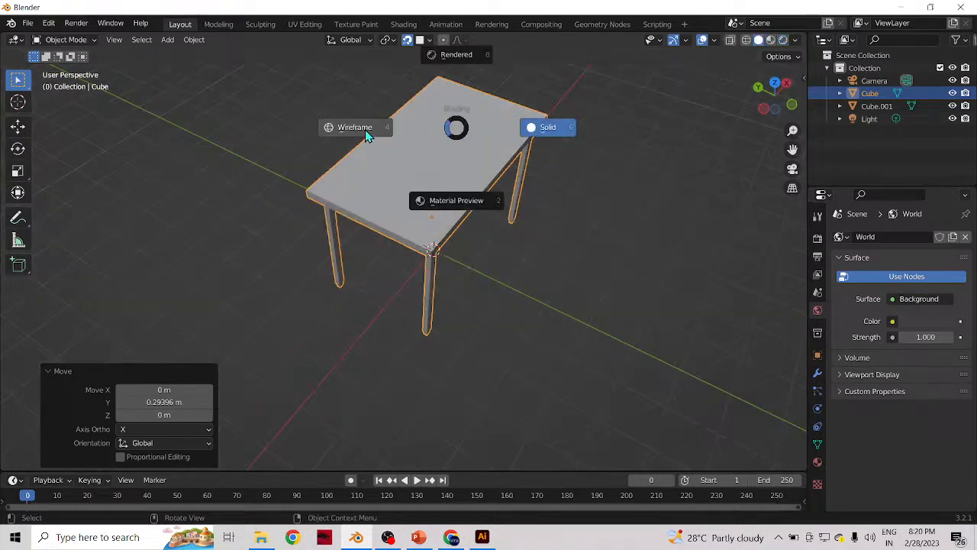
pyautogui.click(367, 122)
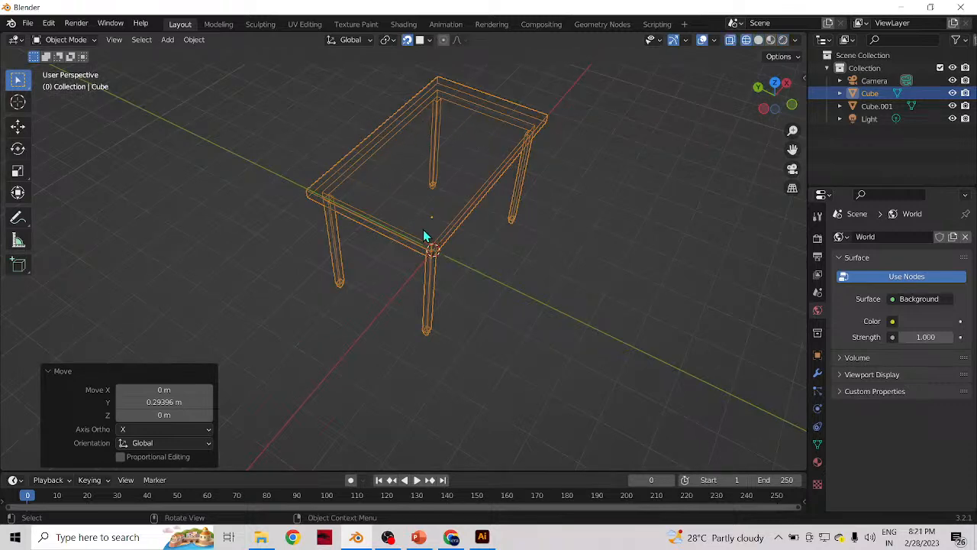
pyautogui.press('z')
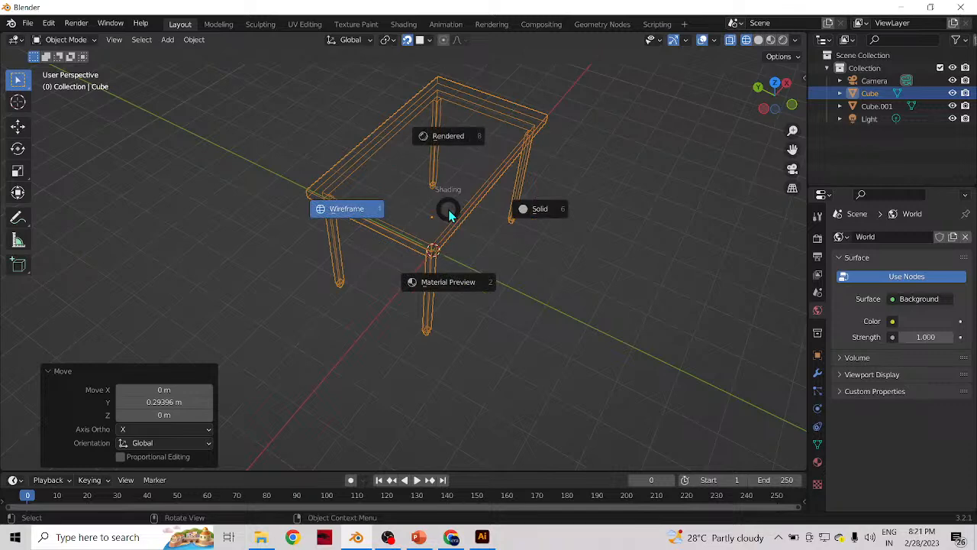
pyautogui.click(540, 210)
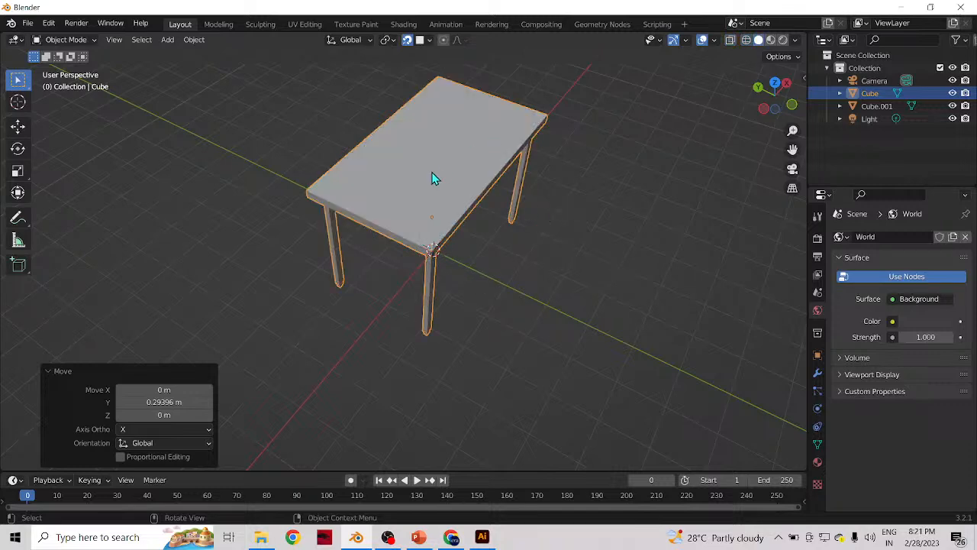
# - Display the table in Rendered shading and view it from a wider distance
pyautogui.moveTo(455, 172); pyautogui.dragTo(401, 155, button='middle')
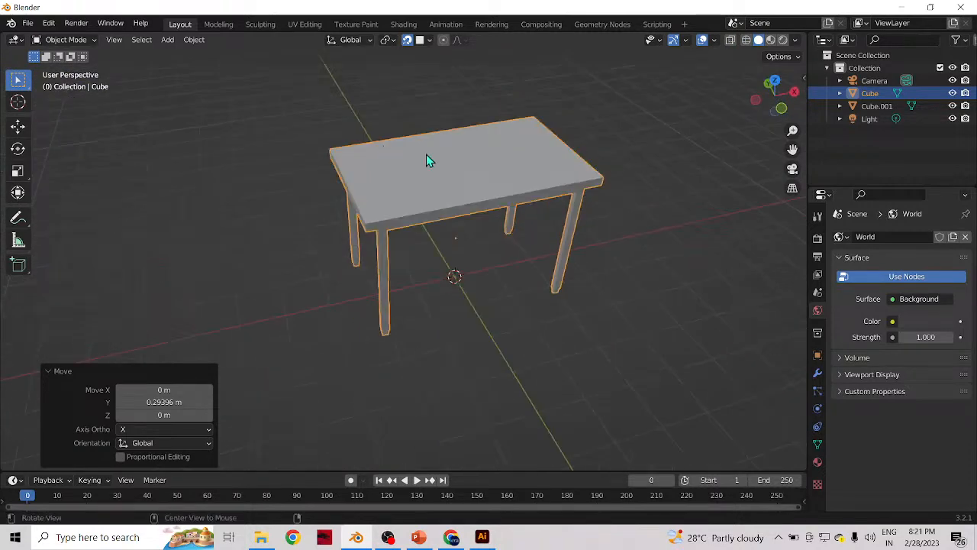
pyautogui.press('z')
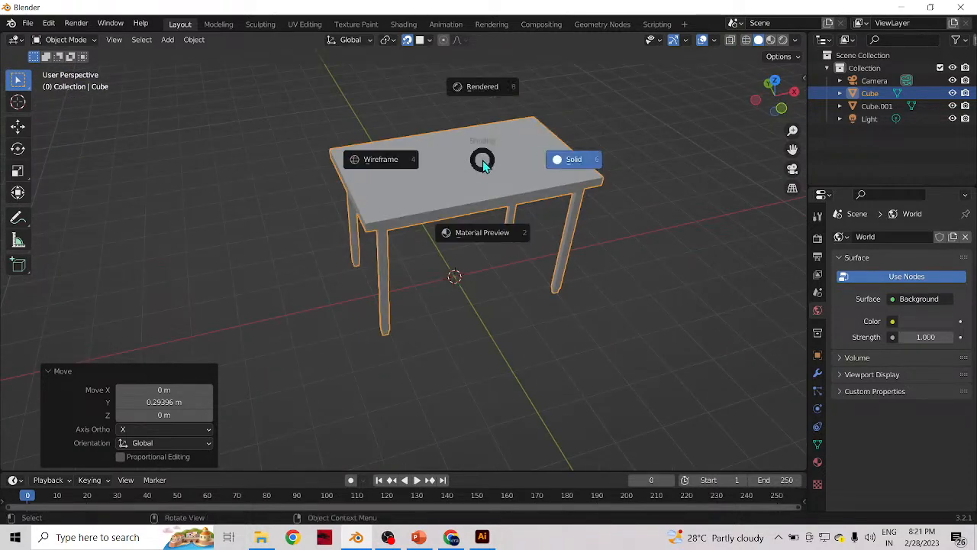
pyautogui.click(479, 84)
pyautogui.scroll(-3, 553, 158)
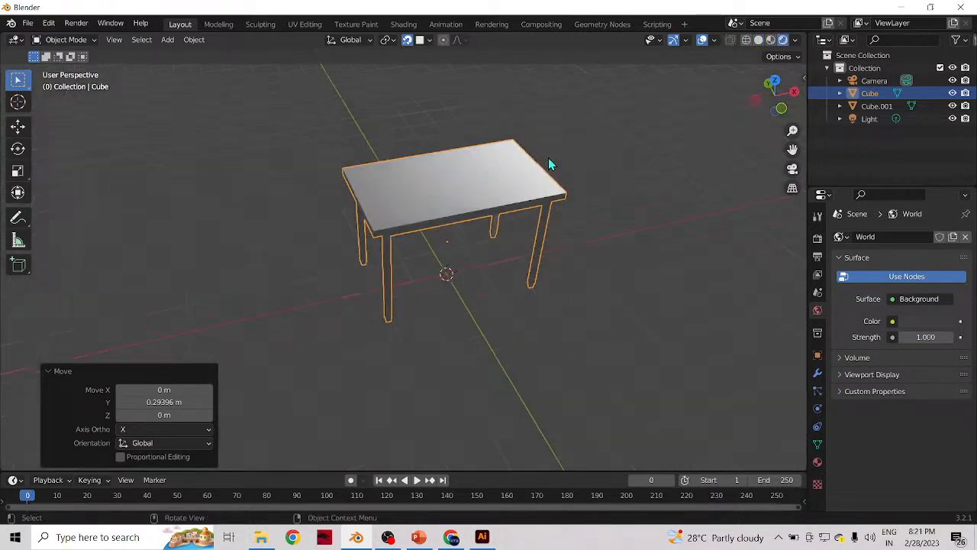
# - Move the light about -3.21 m in X, 0.86 m in Y and -0.25 m in Z, above the table
pyautogui.click(562, 82)
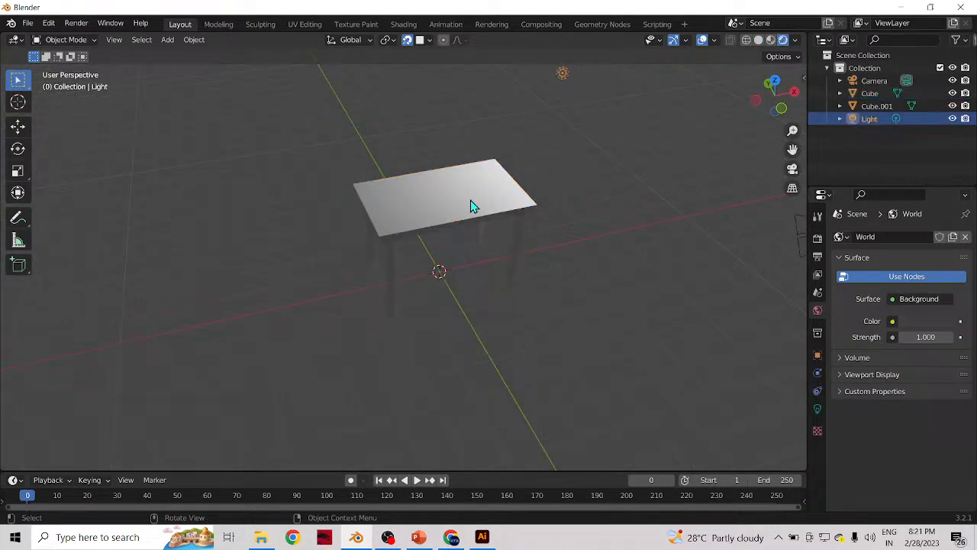
pyautogui.press('g')
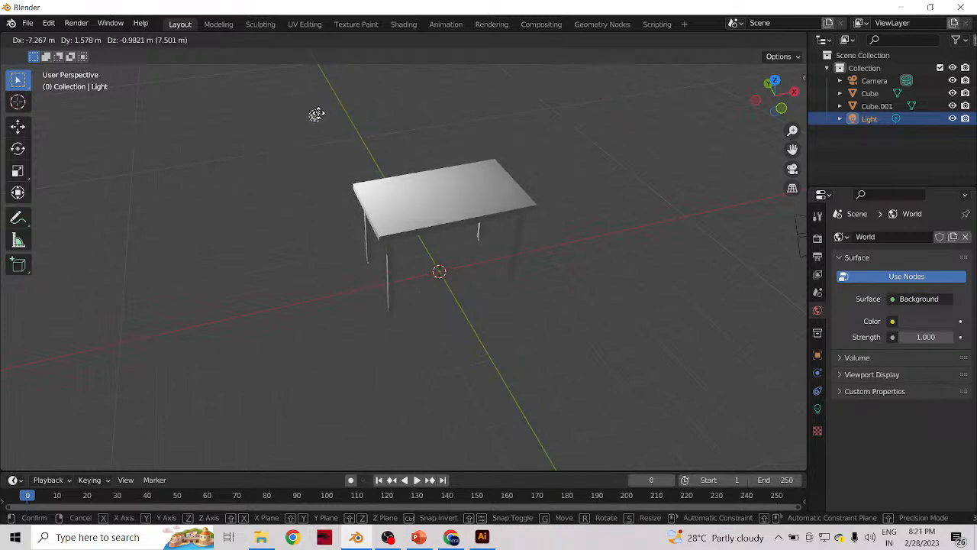
pyautogui.click(454, 83)
pyautogui.moveTo(465, 157); pyautogui.dragTo(437, 195, button='middle')
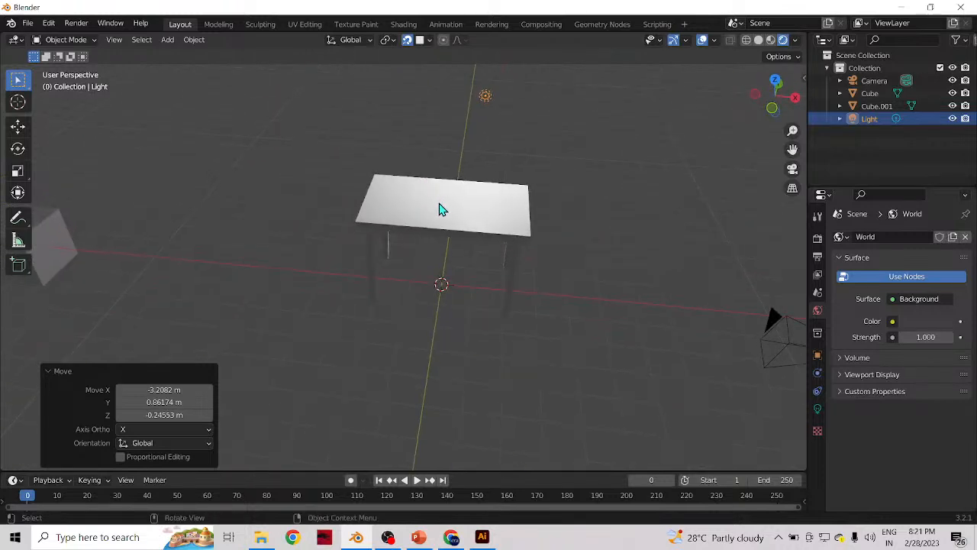
# - Switch the viewport to Material Preview shading and examine the table from several sides
pyautogui.press('z')
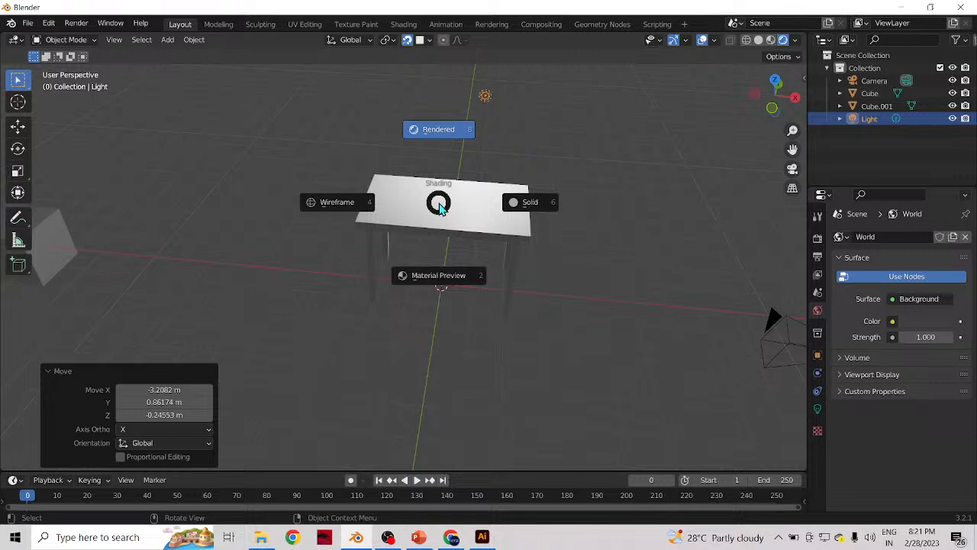
pyautogui.click(433, 286)
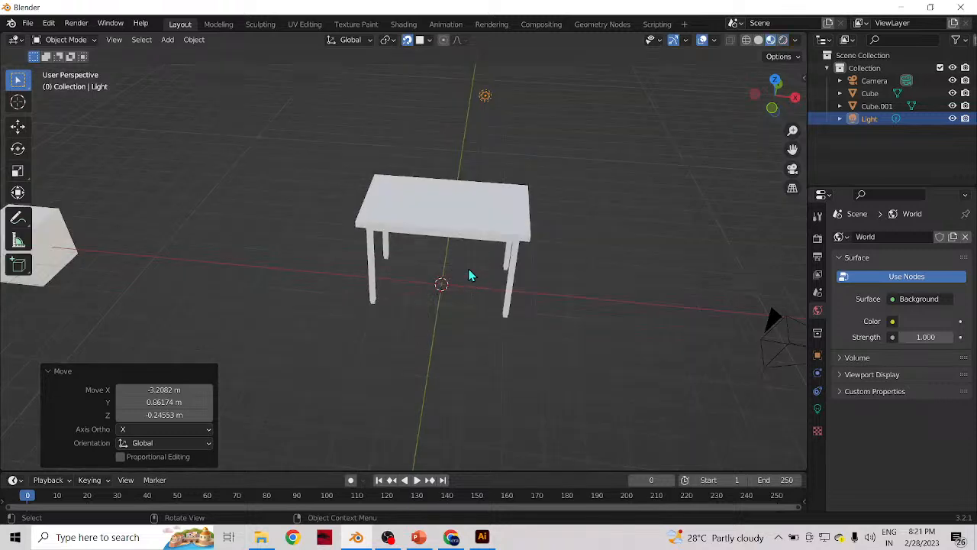
pyautogui.moveTo(481, 236); pyautogui.dragTo(426, 160, button='middle')
pyautogui.scroll(5, 473, 240)
pyautogui.scroll(-2, 407, 199)
pyautogui.moveTo(425, 204); pyautogui.dragTo(528, 163, button='middle')
pyautogui.moveTo(797, 145); pyautogui.dragTo(733, 249)
pyautogui.moveTo(487, 235); pyautogui.dragTo(469, 291, button='middle')
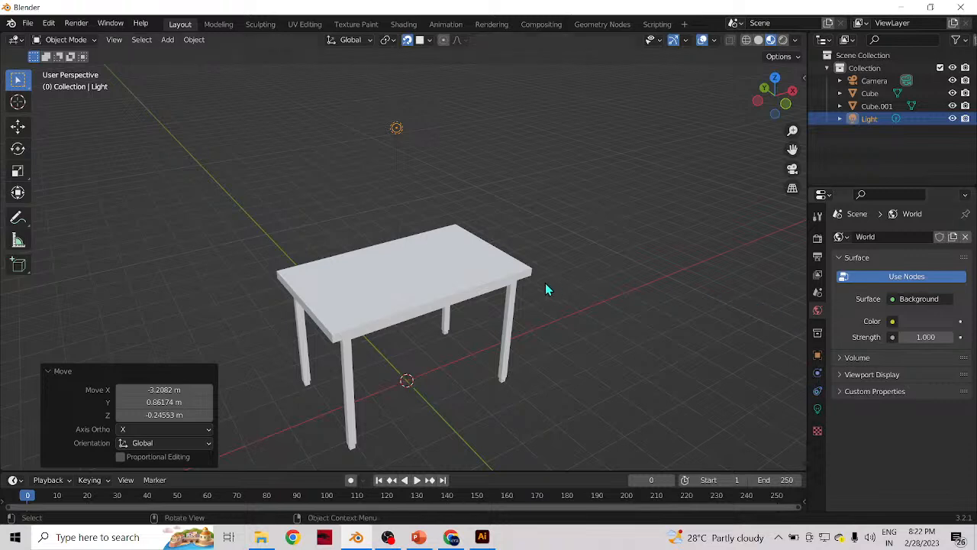
# - Look through the light's texture, data, constraint and object properties
pyautogui.click(817, 432)
pyautogui.click(818, 410)
pyautogui.click(818, 391)
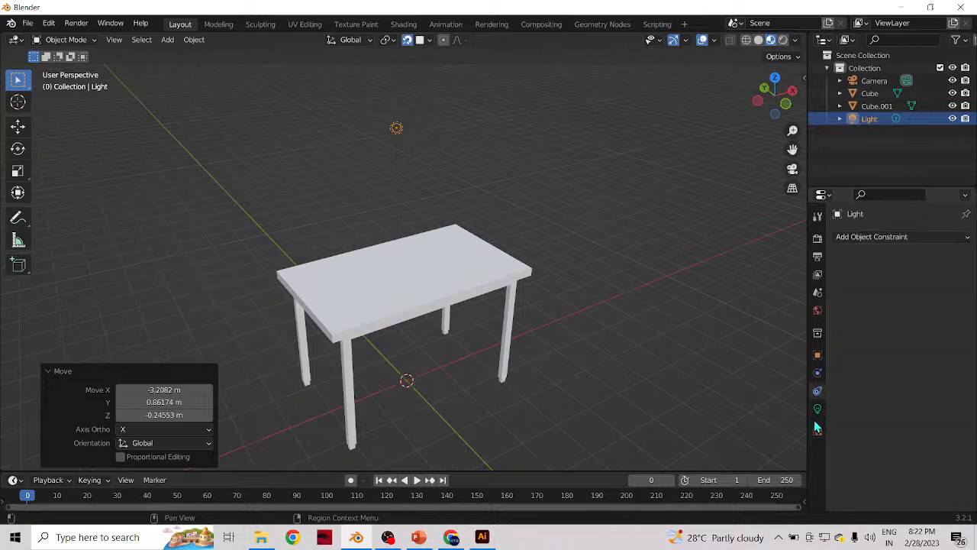
pyautogui.click(818, 354)
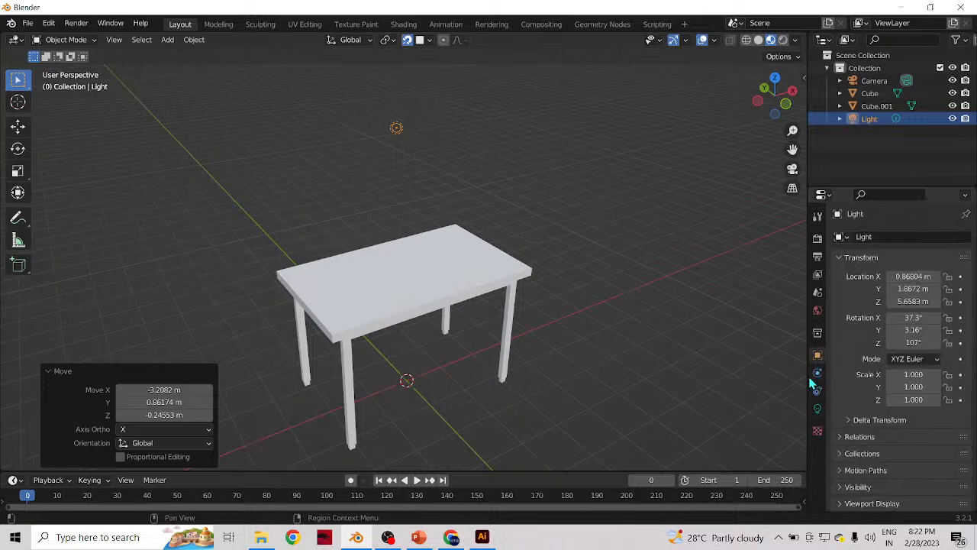
# - Show the scene in Solid shading, select the table and return to Material Preview
pyautogui.press('z')
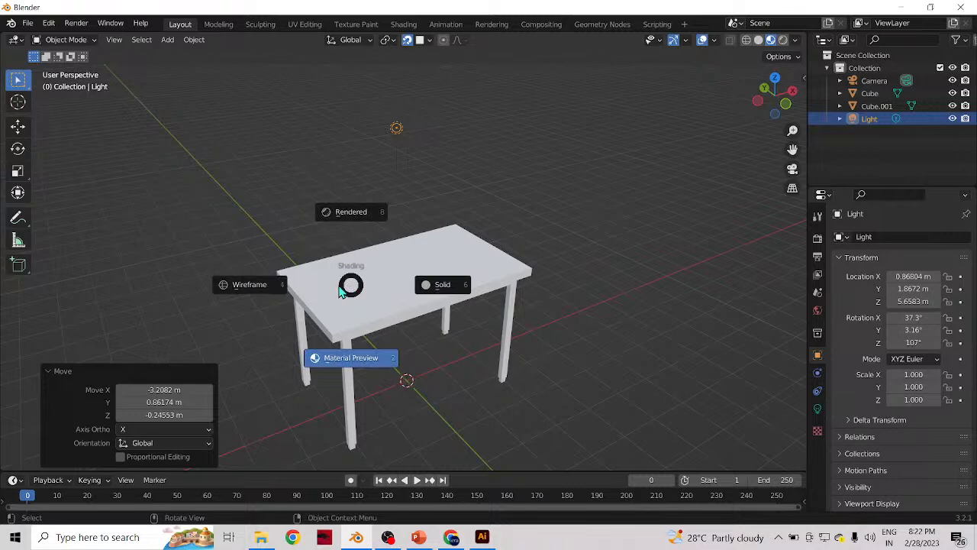
pyautogui.click(440, 282)
pyautogui.click(389, 282)
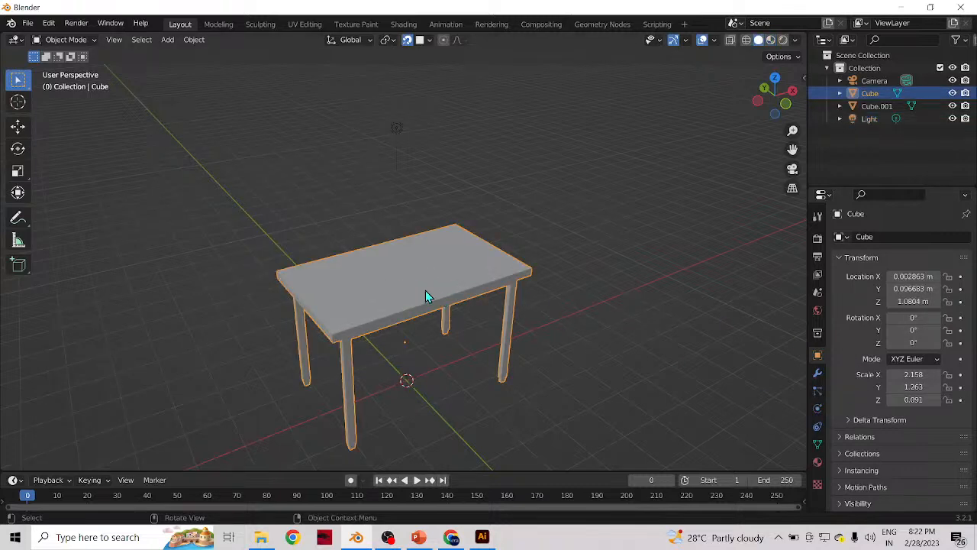
pyautogui.press('z')
pyautogui.click(429, 359)
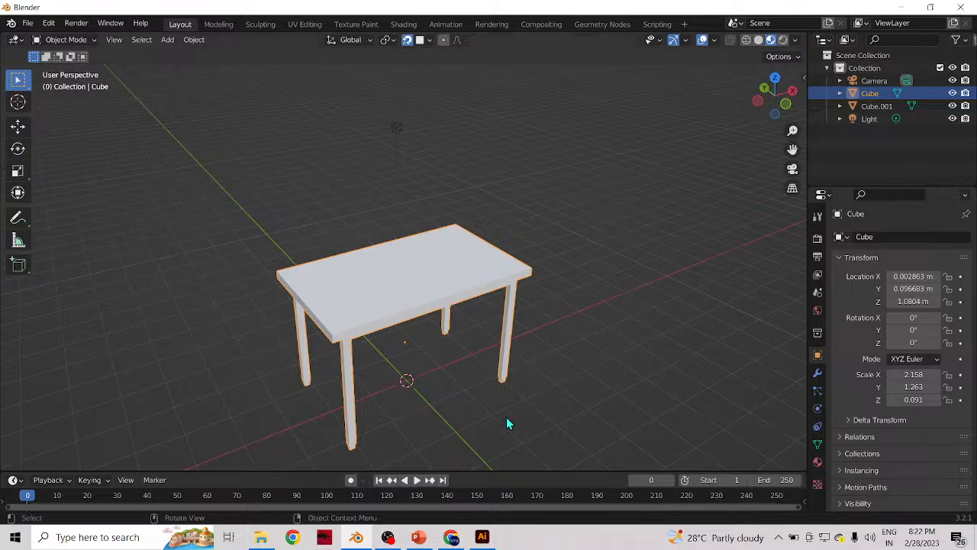
# - Select the table and the light in turn, clearing the selection at the end
pyautogui.click(581, 324)
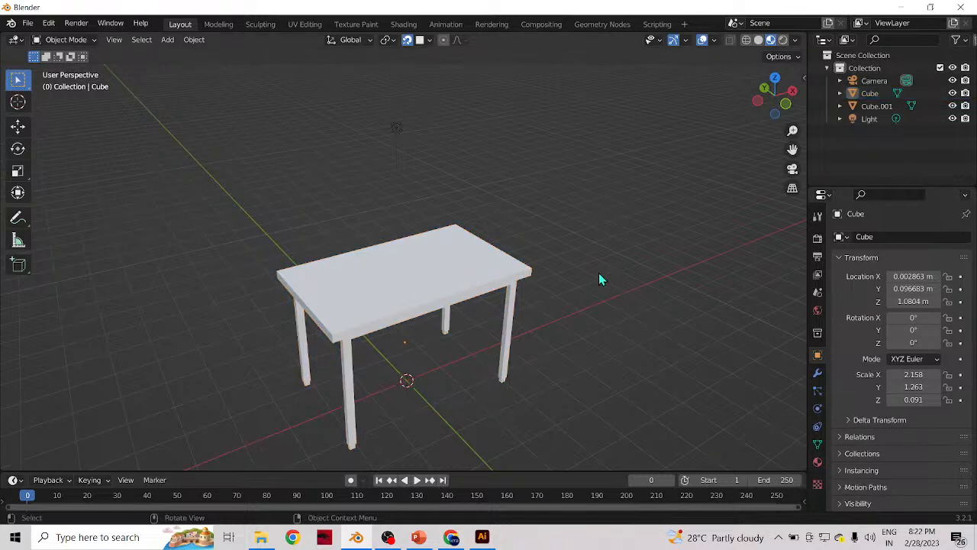
pyautogui.click(444, 274)
pyautogui.click(558, 260)
pyautogui.click(438, 289)
pyautogui.click(396, 128)
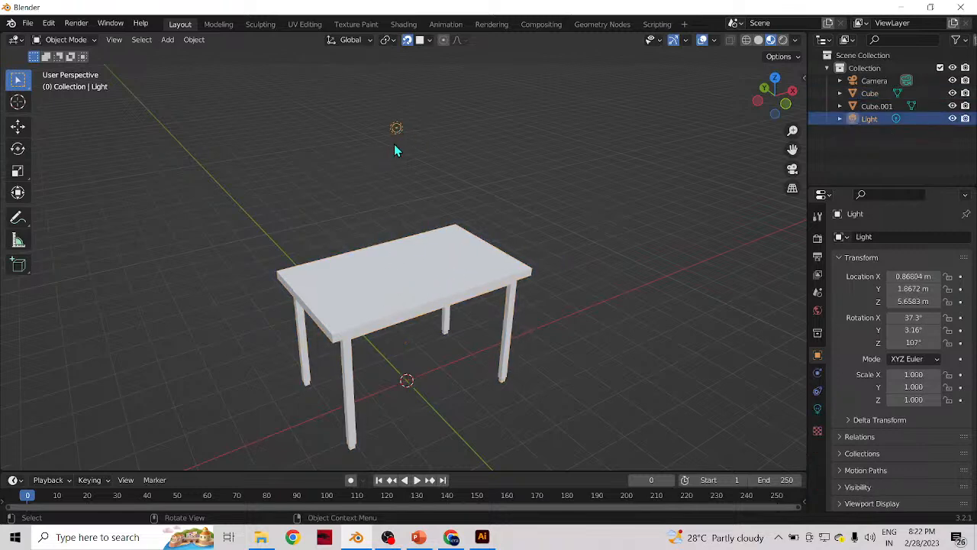
pyautogui.click(558, 223)
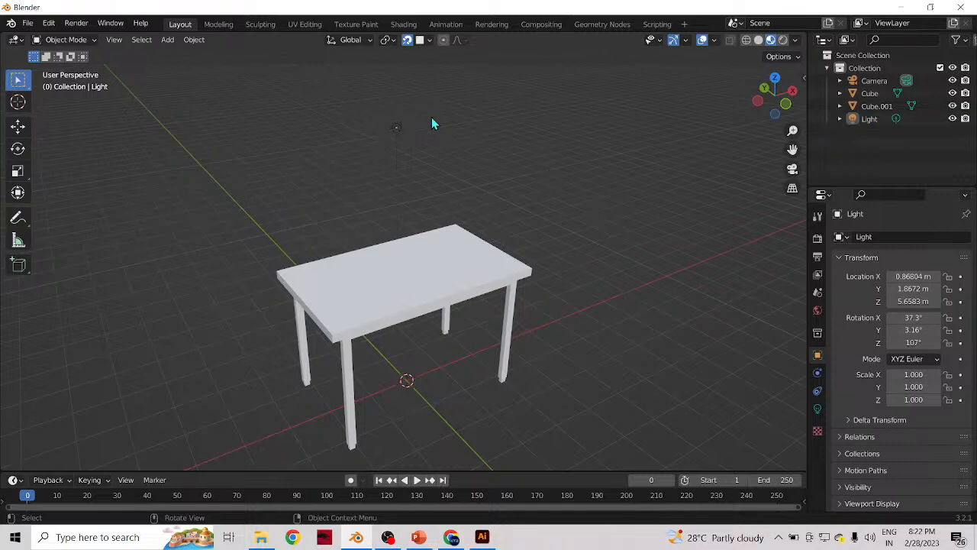
# - Select the table and add a new material to it
pyautogui.click(390, 300)
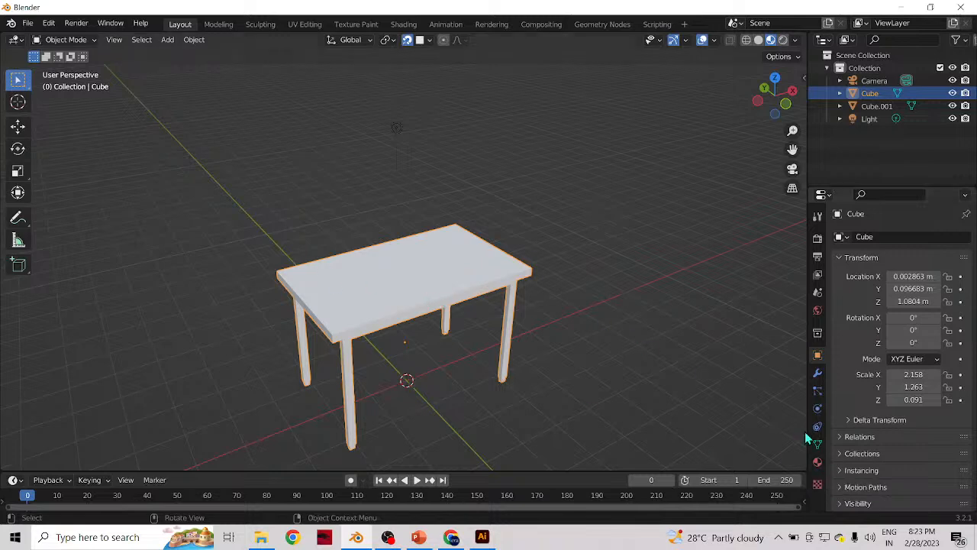
pyautogui.click(816, 464)
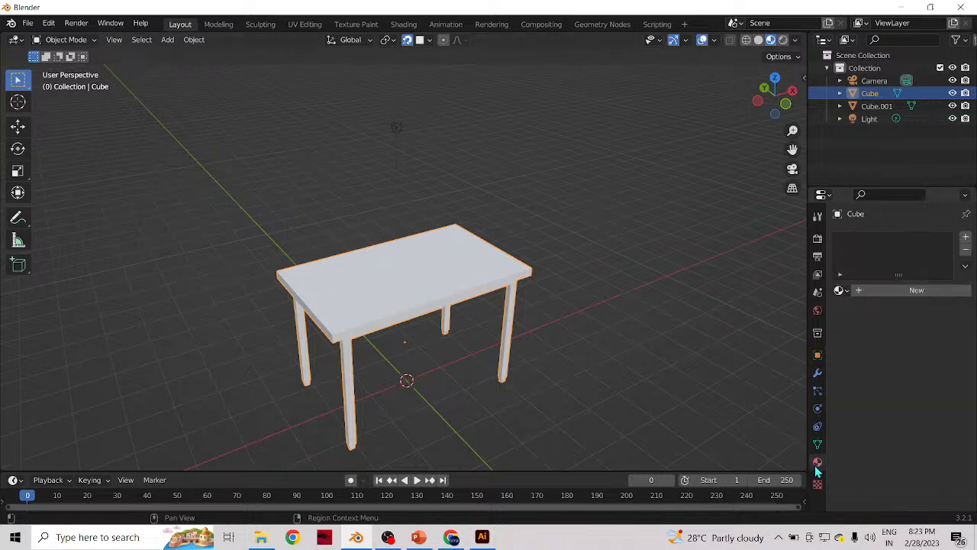
pyautogui.click(840, 93)
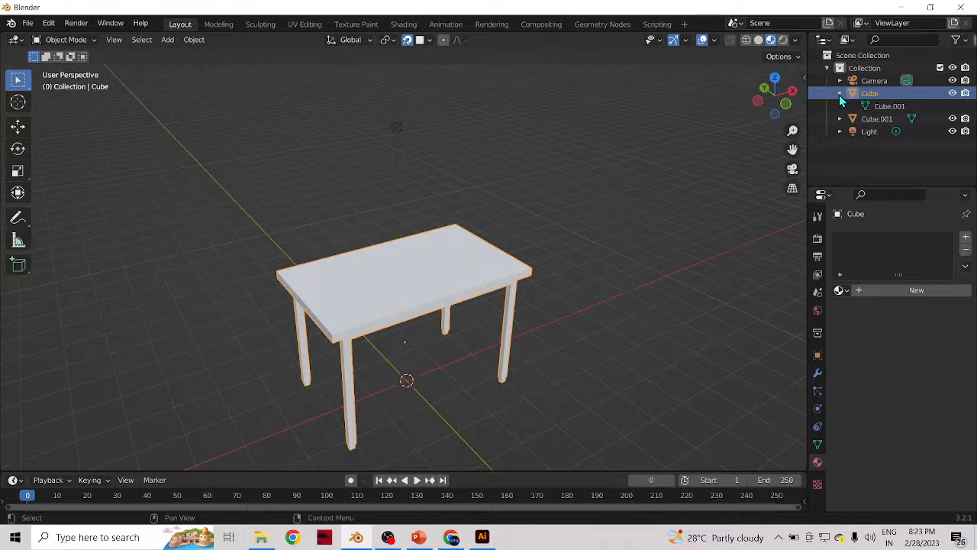
pyautogui.click(839, 95)
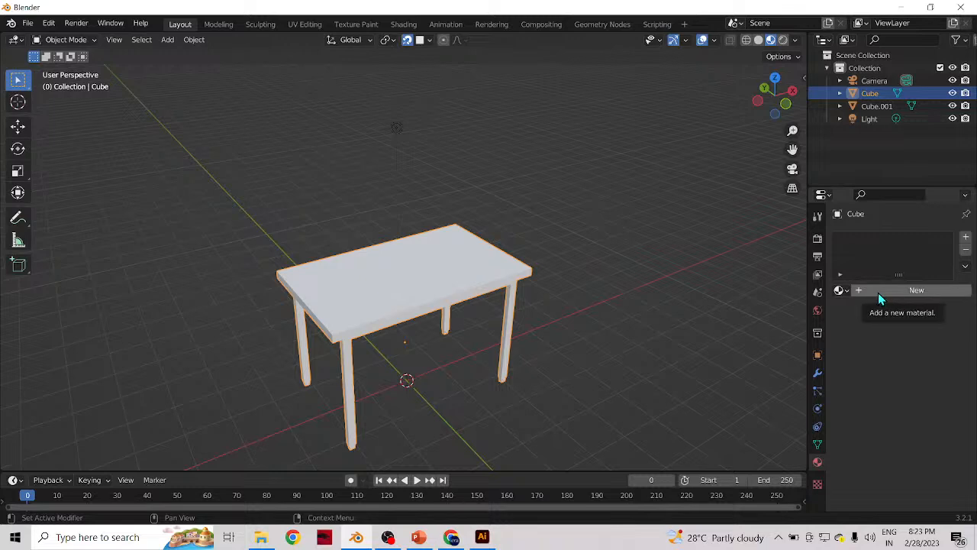
pyautogui.click(925, 290)
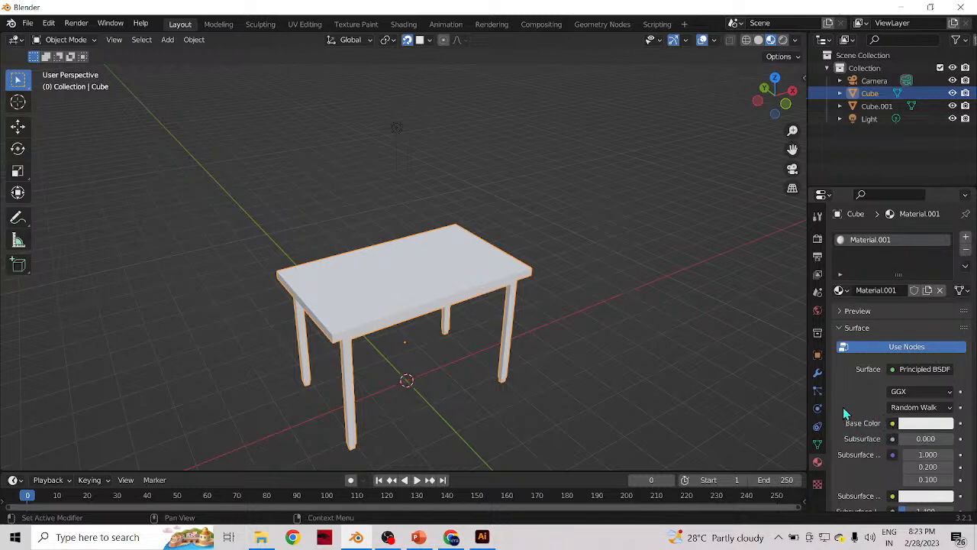
# - Set the Base Color of the table's material to a saturated deep pink, trying a light purple first
pyautogui.click(929, 425)
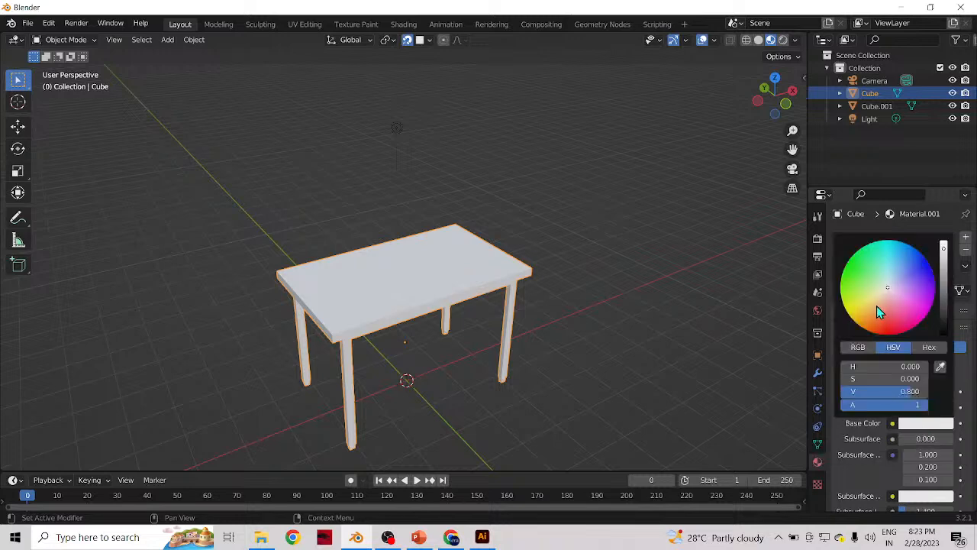
pyautogui.click(887, 289)
pyautogui.moveTo(886, 289); pyautogui.dragTo(915, 319)
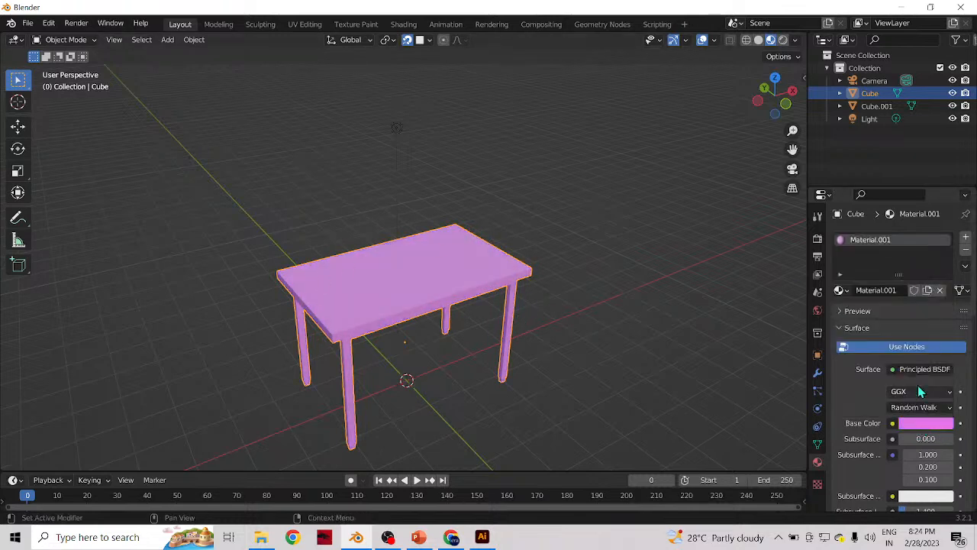
pyautogui.click(913, 428)
pyautogui.moveTo(899, 303); pyautogui.dragTo(908, 331)
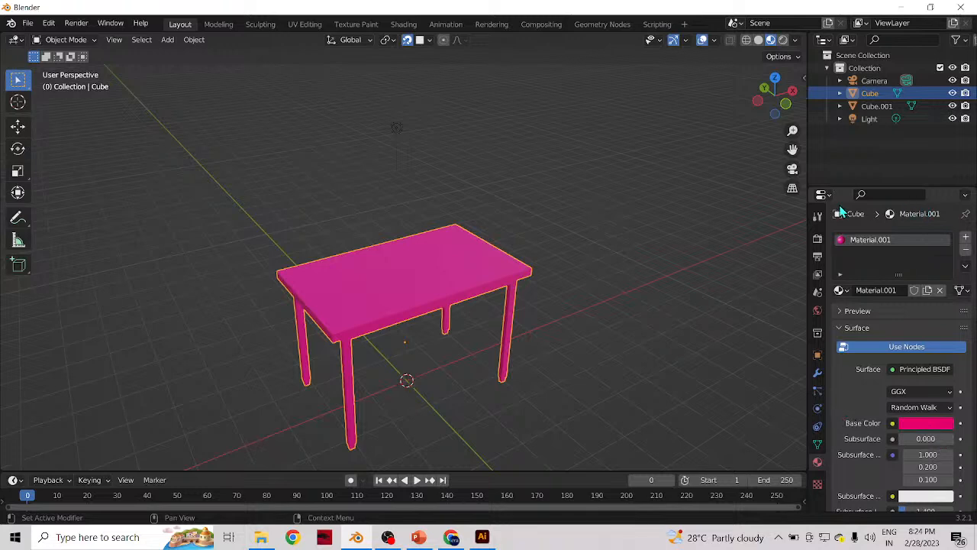
# - Switch the viewport to Rendered shading to preview the pink table under the light
pyautogui.moveTo(473, 316); pyautogui.dragTo(447, 319, button='middle')
pyautogui.press('z')
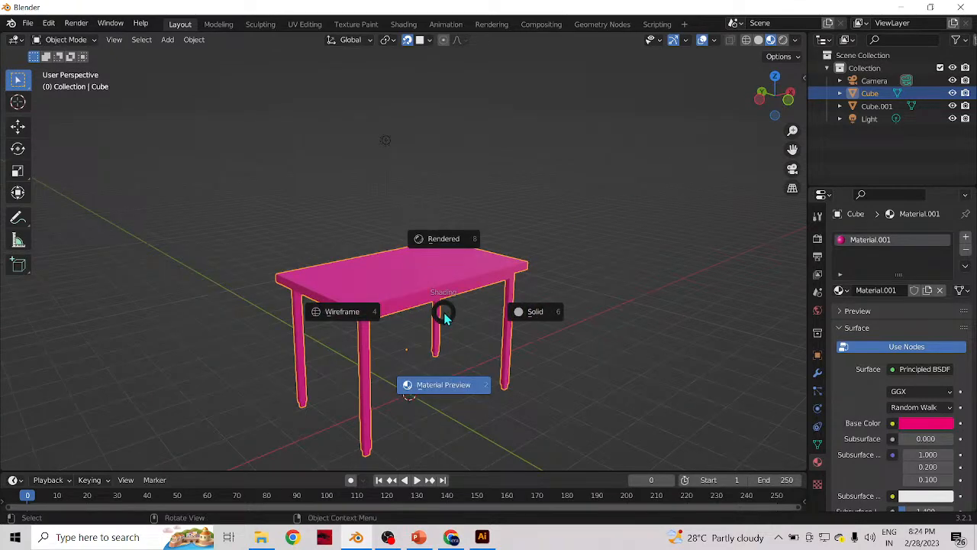
pyautogui.click(441, 238)
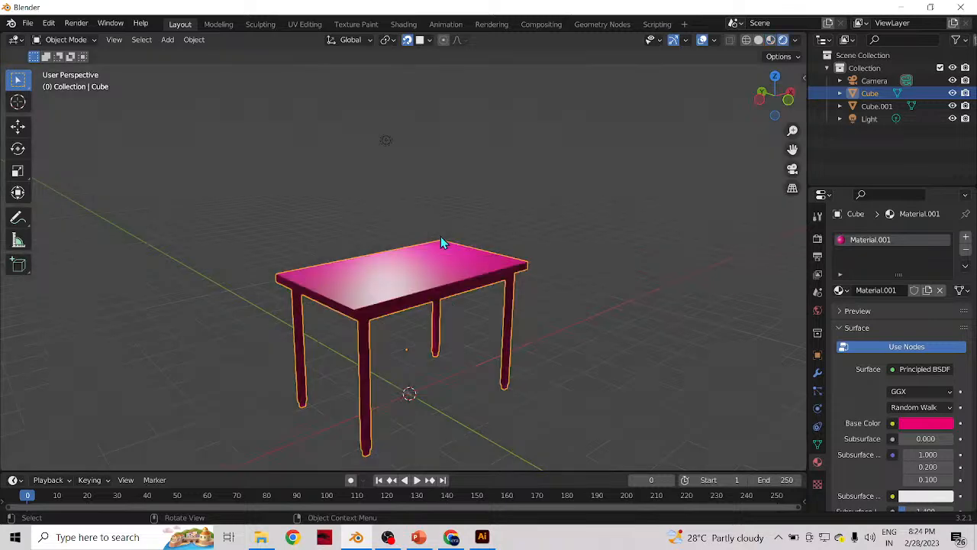
# - Move the light about -3.67 m in X, -1.66 m in Y and -3.78 m in Z, down beside a table leg
pyautogui.moveTo(481, 336)
pyautogui.mouseDown(button='middle')
pyautogui.moveTo(368, 410)
pyautogui.moveTo(305, 328)
pyautogui.moveTo(473, 292)
pyautogui.moveTo(591, 293)
pyautogui.moveTo(607, 269)
pyautogui.moveTo(414, 252)
pyautogui.moveTo(273, 385)
pyautogui.moveTo(450, 395)
pyautogui.moveTo(489, 384)
pyautogui.mouseUp(button='middle')
pyautogui.click(385, 120)
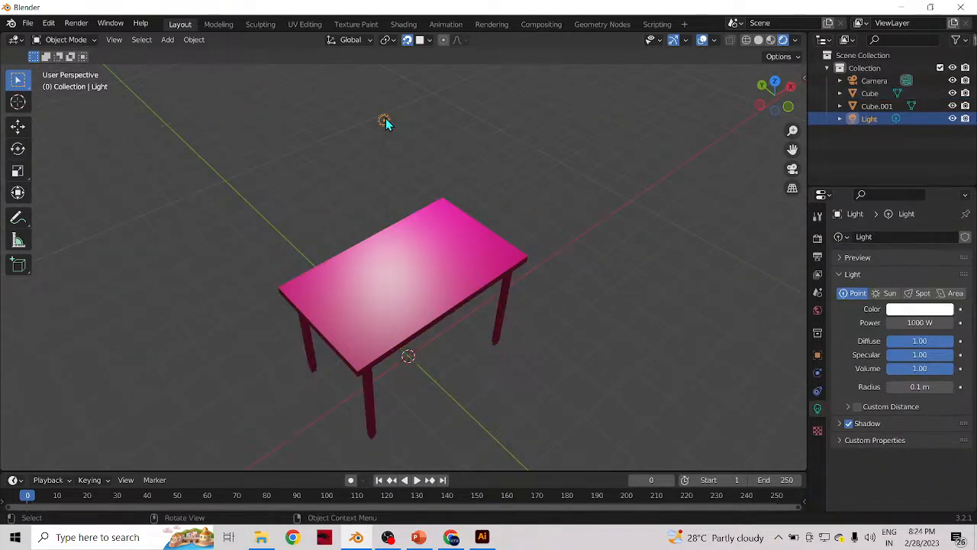
pyautogui.press('g')
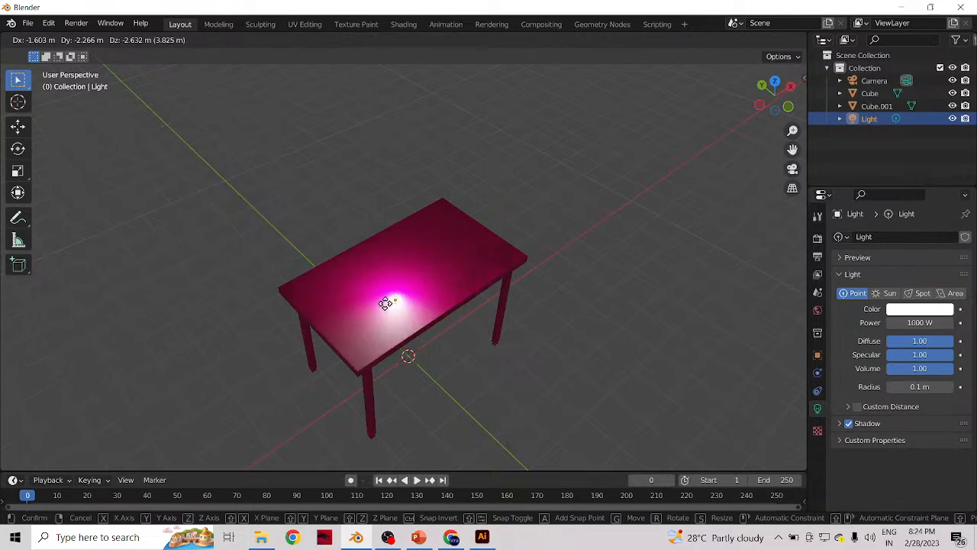
pyautogui.click(303, 365)
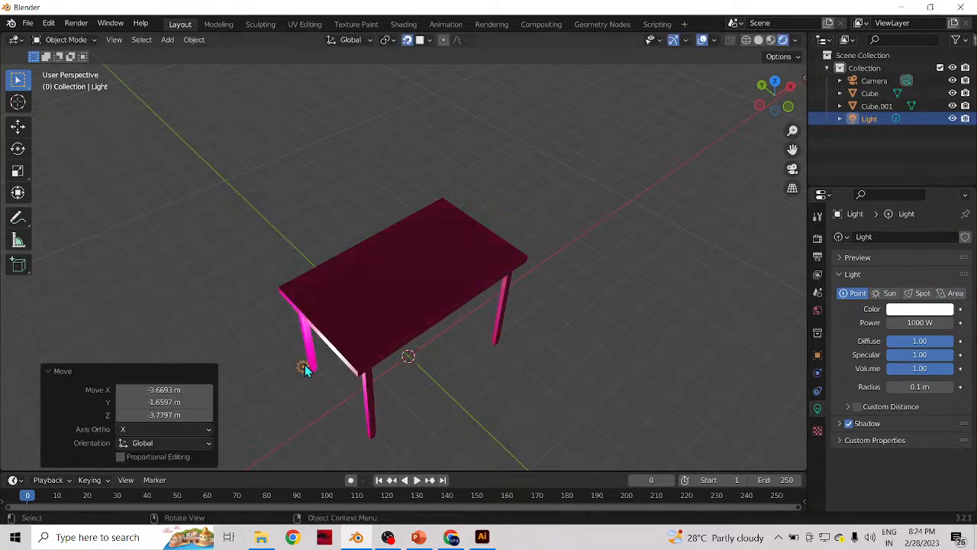
# - Raise the light to a corner of the tabletop, moving it about 1.06 m in X, 1.72 m in Y and 1.47 m in Z
pyautogui.moveTo(430, 378); pyautogui.dragTo(525, 328, button='middle')
pyautogui.press('g')
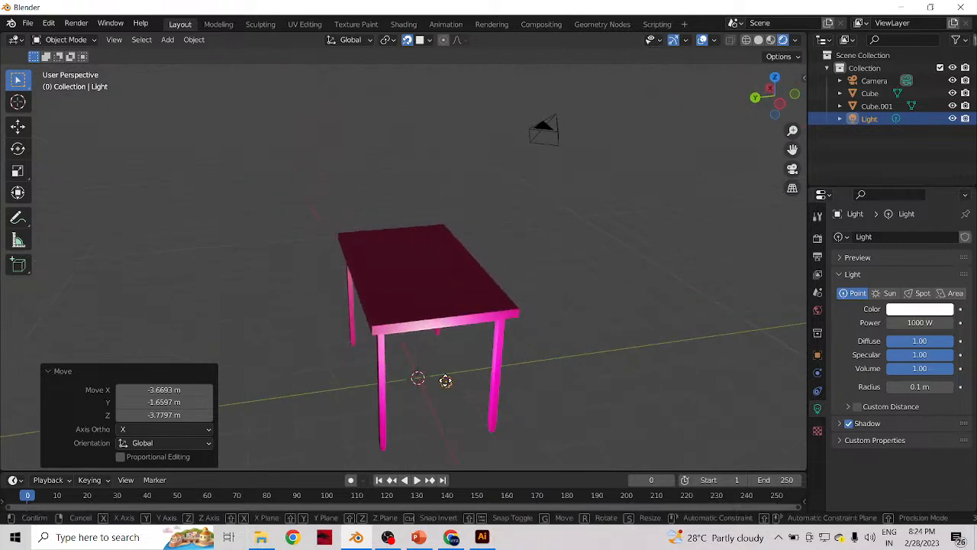
pyautogui.click(343, 299)
# - Move the light above the tabletop, about -0.02 m in X, -1.85 m in Y and 1.5 m in Z, and select the table
pyautogui.moveTo(342, 298); pyautogui.dragTo(652, 366, button='middle')
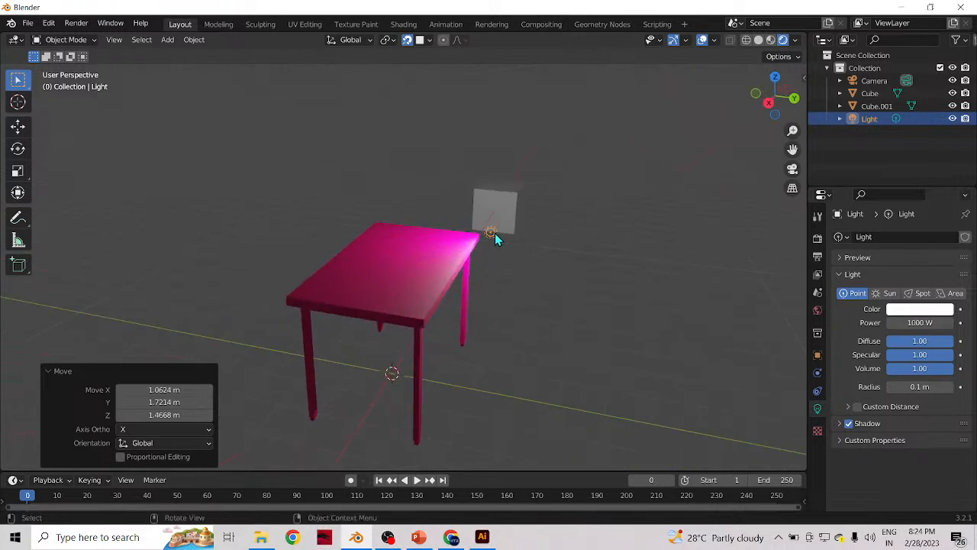
pyautogui.press('g')
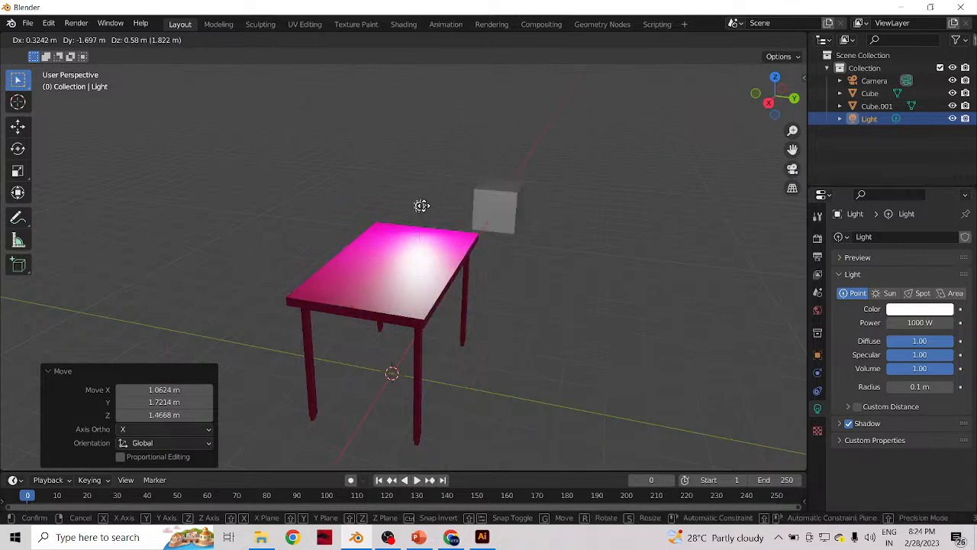
pyautogui.click(421, 165)
pyautogui.moveTo(421, 165); pyautogui.dragTo(381, 229, button='middle')
pyautogui.moveTo(404, 319); pyautogui.dragTo(251, 302, button='middle')
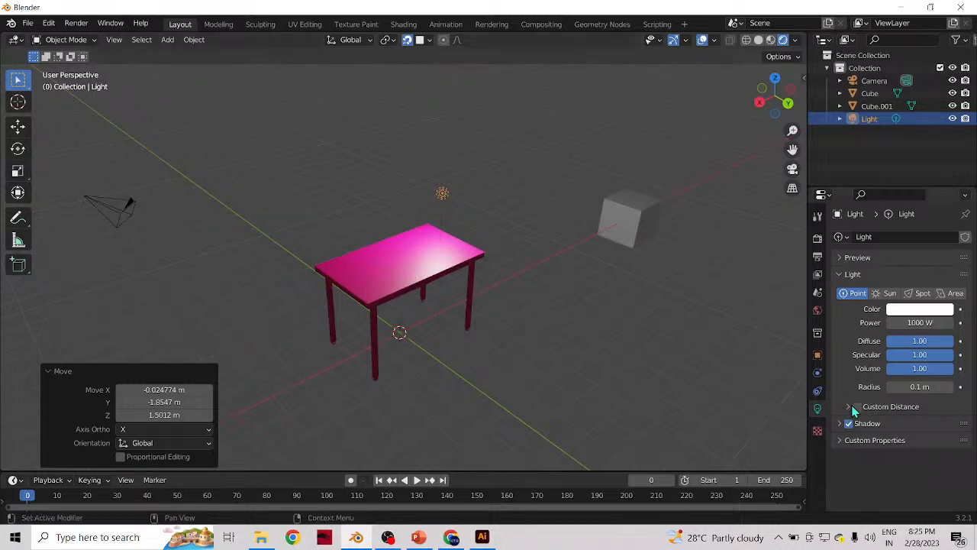
pyautogui.click(406, 285)
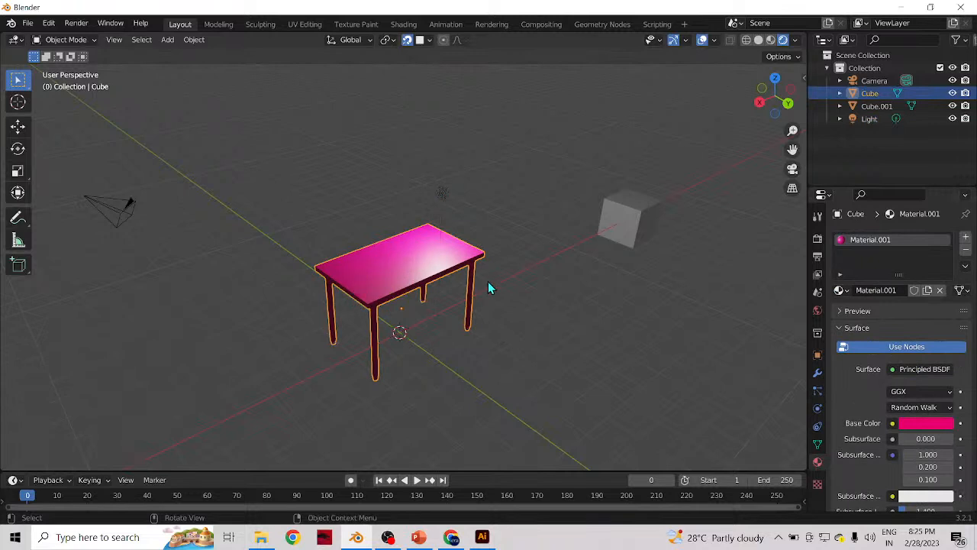
# - Give the cube beside the table a new material with a blue base color
pyautogui.click(628, 223)
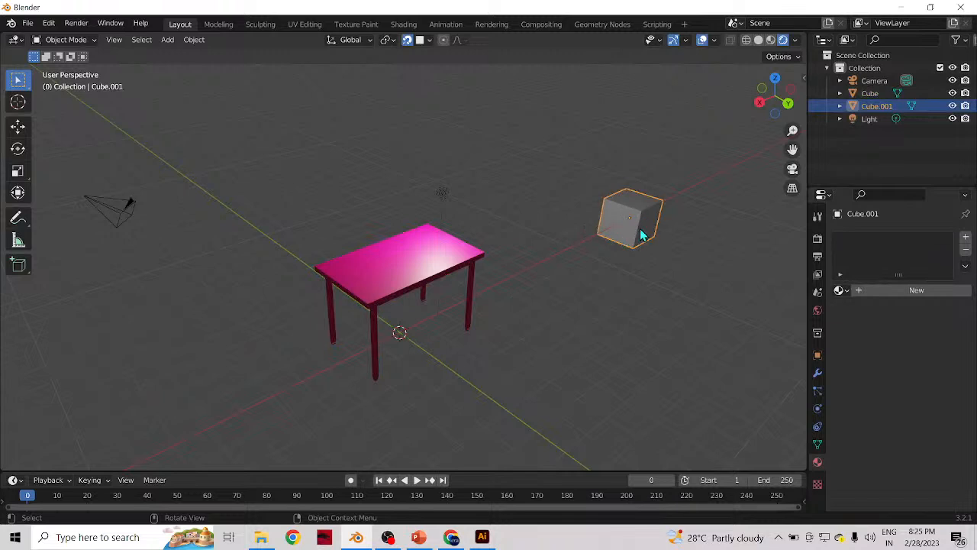
pyautogui.click(876, 291)
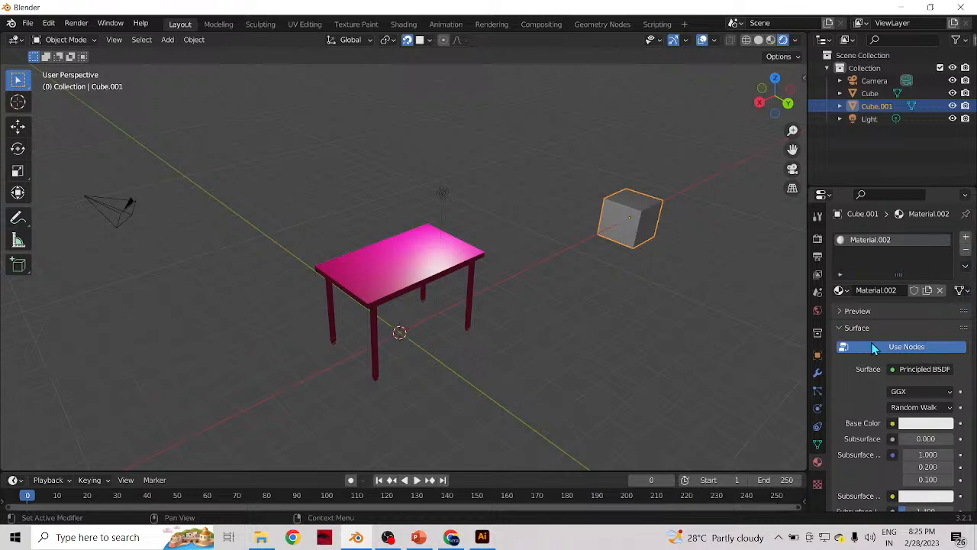
pyautogui.click(924, 427)
pyautogui.moveTo(893, 295); pyautogui.dragTo(928, 262)
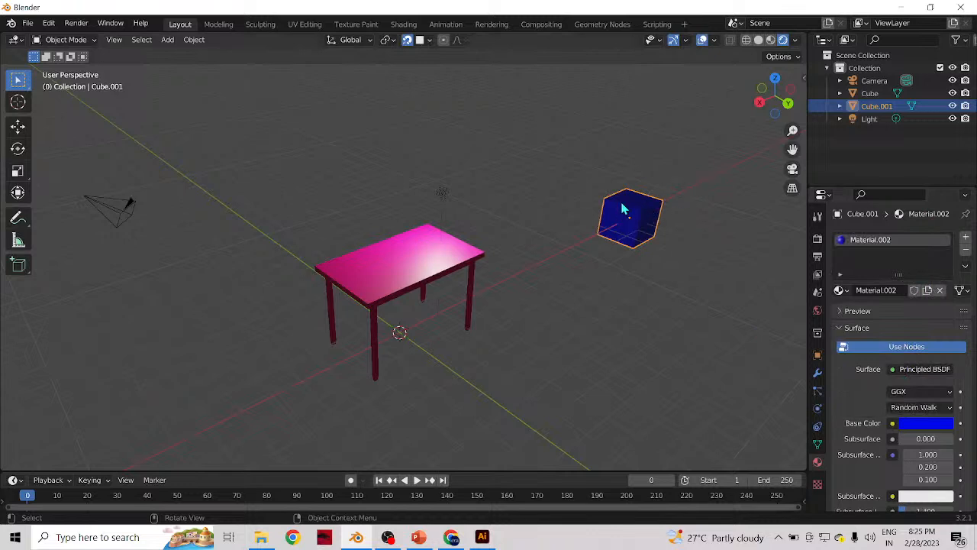
pyautogui.scroll(-2, 856, 412)
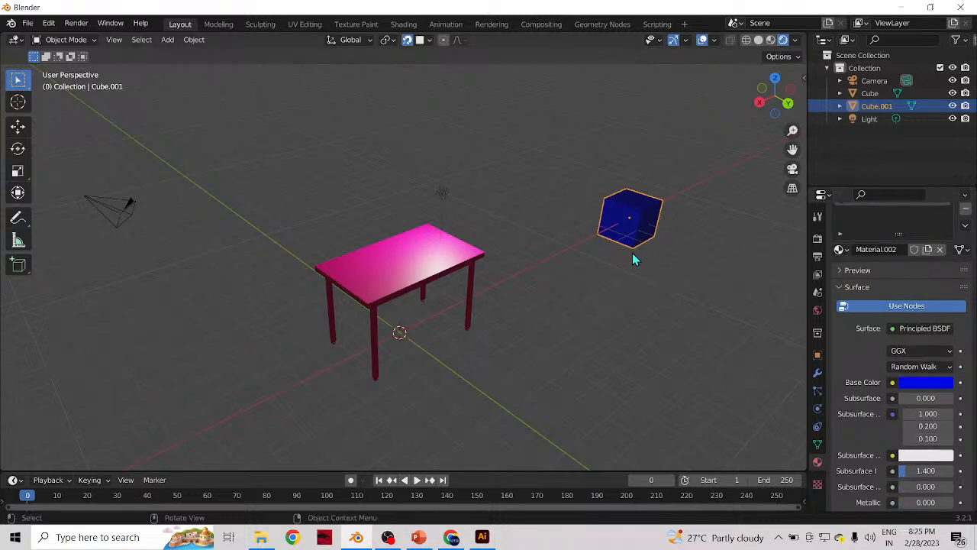
pyautogui.scroll(-3, 632, 252)
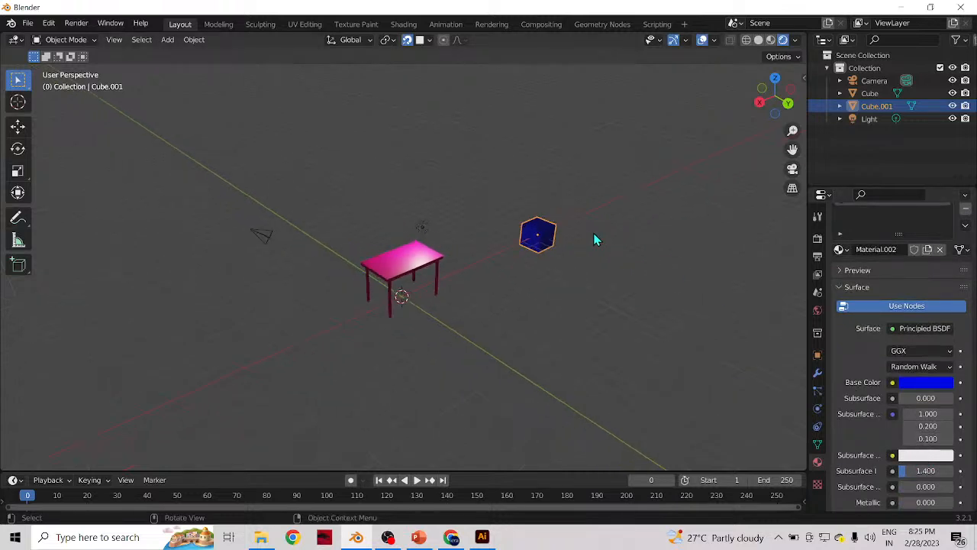
pyautogui.scroll(4, 541, 230)
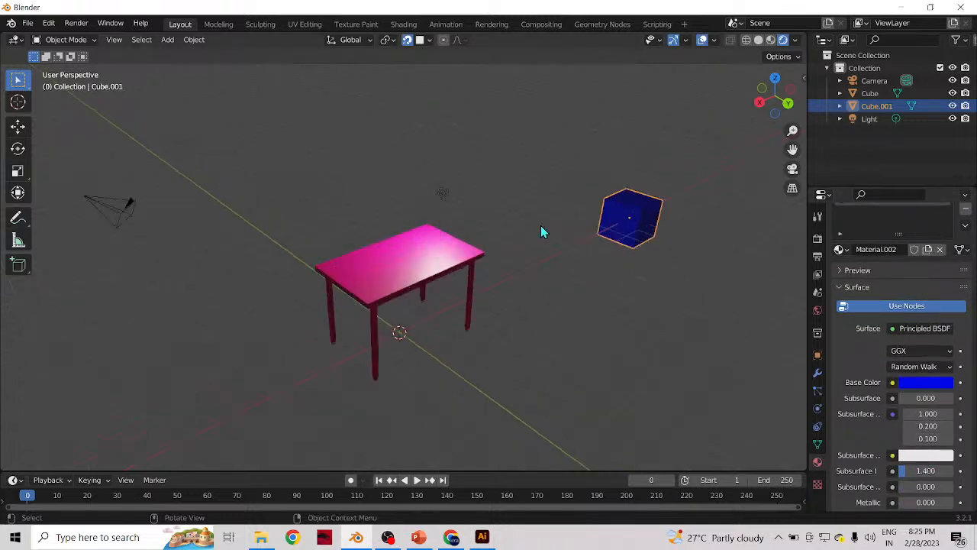
# - Select the table and view it in Wireframe shading from another side
pyautogui.click(368, 282)
pyautogui.press('z')
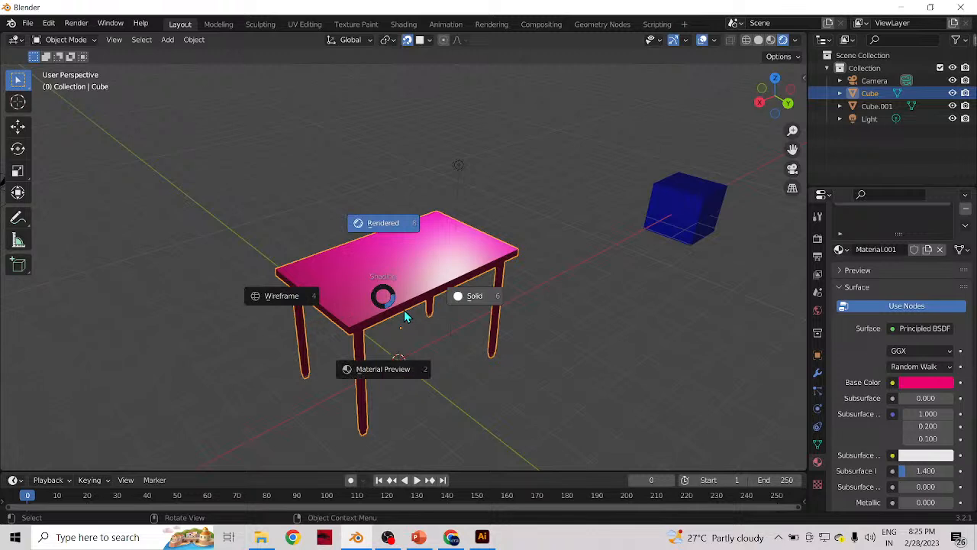
pyautogui.click(385, 296)
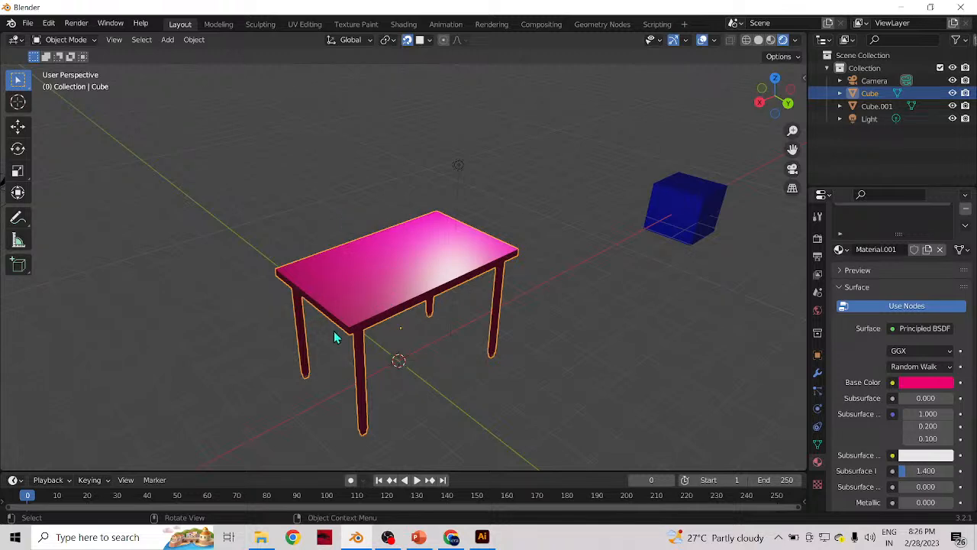
pyautogui.click(746, 40)
pyautogui.moveTo(539, 238)
pyautogui.mouseDown(button='middle')
pyautogui.moveTo(471, 246)
pyautogui.moveTo(458, 185)
pyautogui.moveTo(541, 211)
pyautogui.moveTo(617, 216)
pyautogui.moveTo(718, 193)
pyautogui.moveTo(740, 212)
pyautogui.moveTo(558, 254)
pyautogui.moveTo(445, 260)
pyautogui.moveTo(443, 216)
pyautogui.moveTo(367, 236)
pyautogui.moveTo(377, 207)
pyautogui.moveTo(626, 240)
pyautogui.moveTo(613, 259)
pyautogui.mouseUp(button='middle')
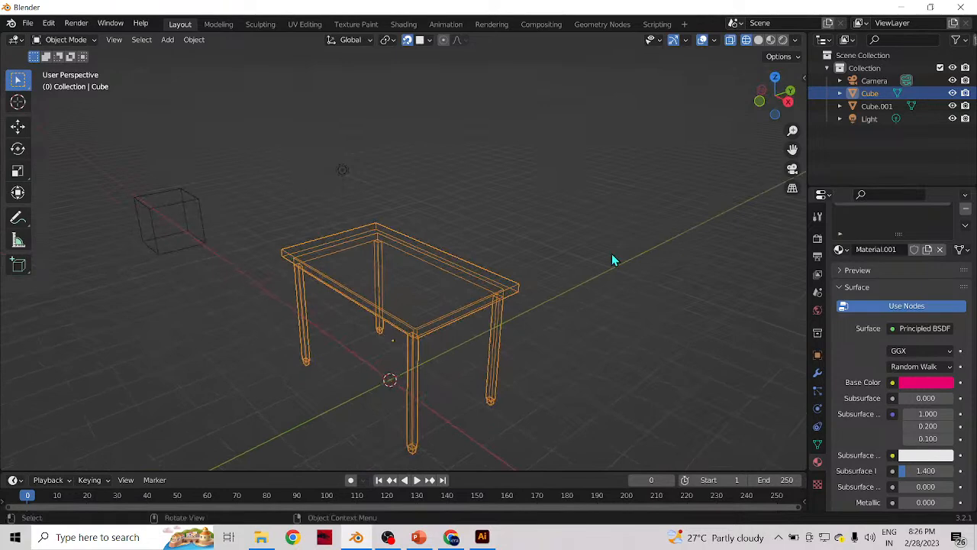
# - Switch the viewport to Solid shading and view the table from several sides
pyautogui.click(759, 40)
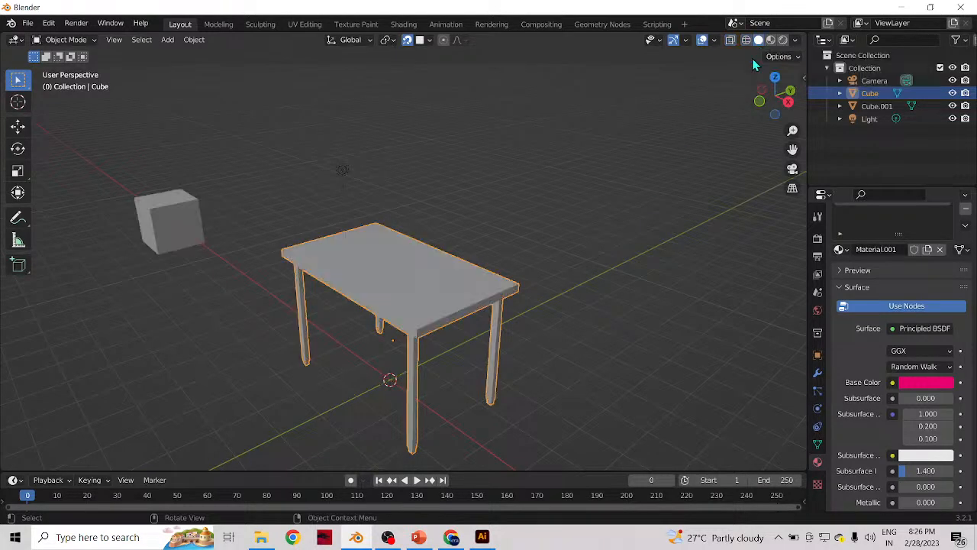
pyautogui.moveTo(452, 304); pyautogui.dragTo(415, 305, button='middle')
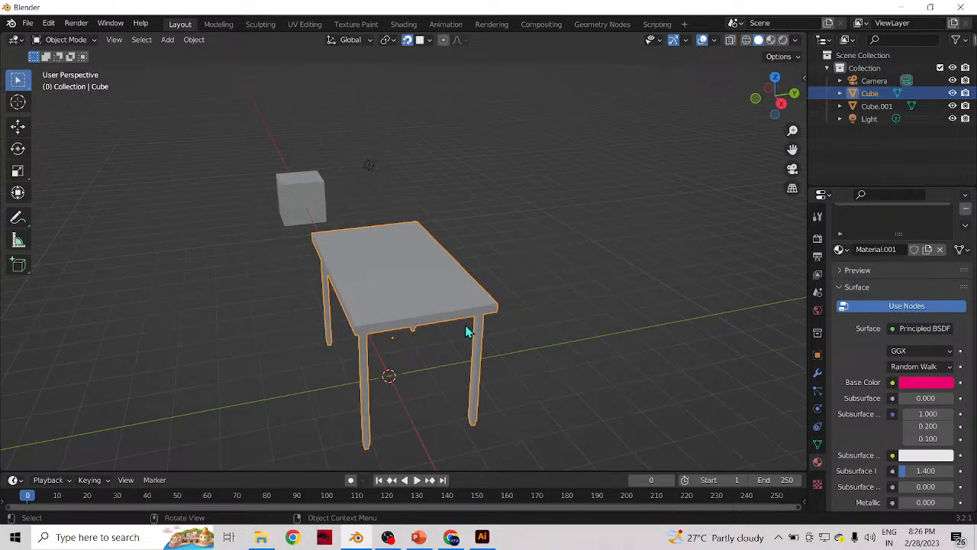
pyautogui.moveTo(466, 317); pyautogui.dragTo(343, 313, button='middle')
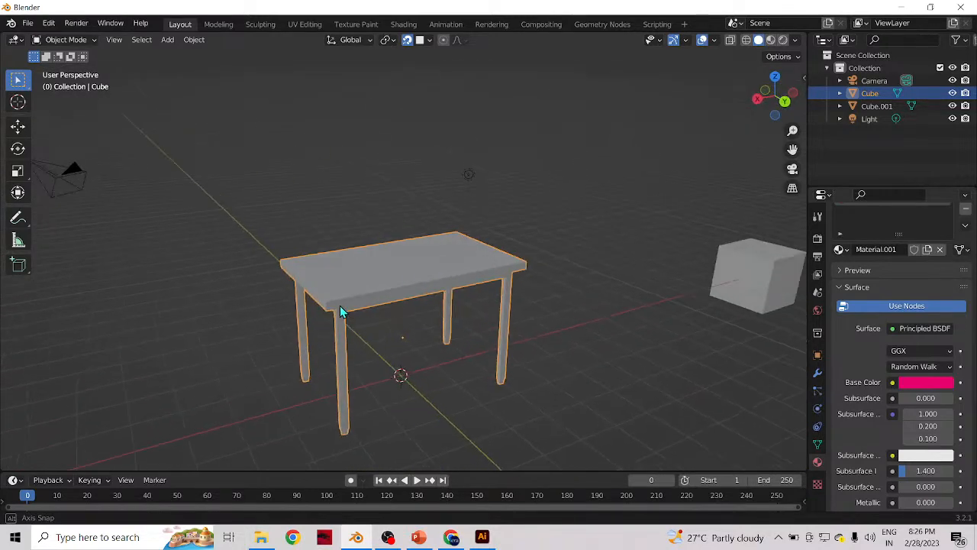
# - Switch the viewport to Material Preview shading and look at the table and cube colors from different angles
pyautogui.click(770, 42)
pyautogui.moveTo(508, 258); pyautogui.dragTo(279, 263, button='middle')
pyautogui.moveTo(286, 223); pyautogui.dragTo(458, 275, button='middle')
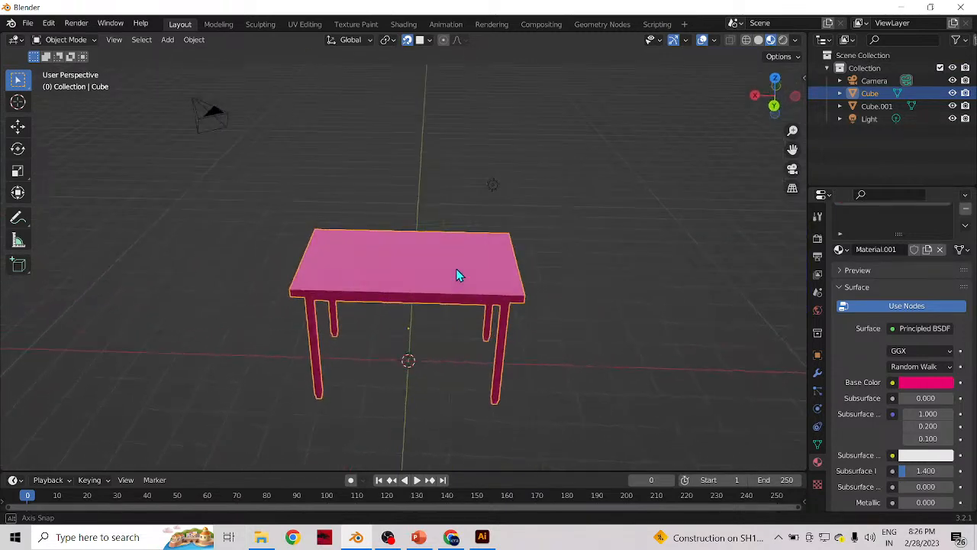
pyautogui.moveTo(388, 275); pyautogui.dragTo(673, 81, button='middle')
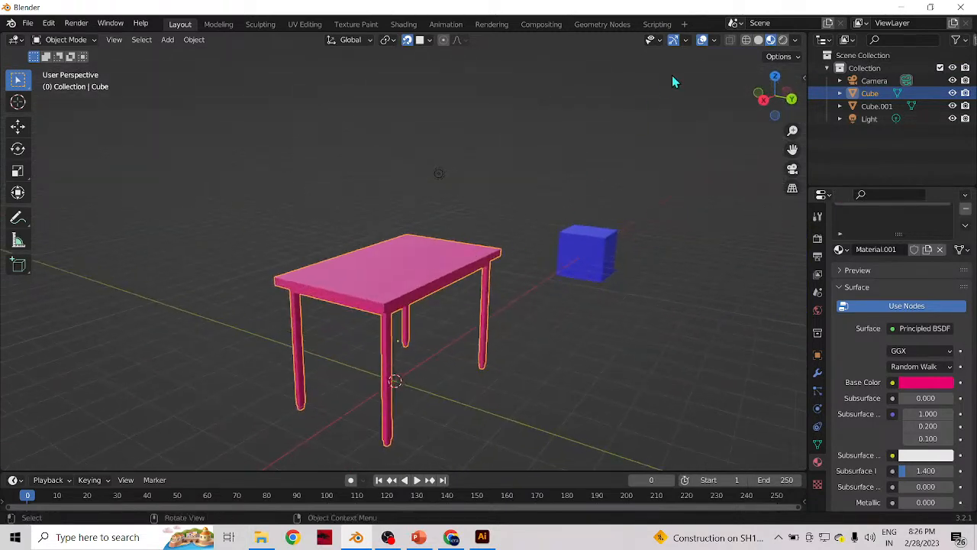
# - Compare the table in Rendered shading with its Material Preview appearance
pyautogui.click(783, 40)
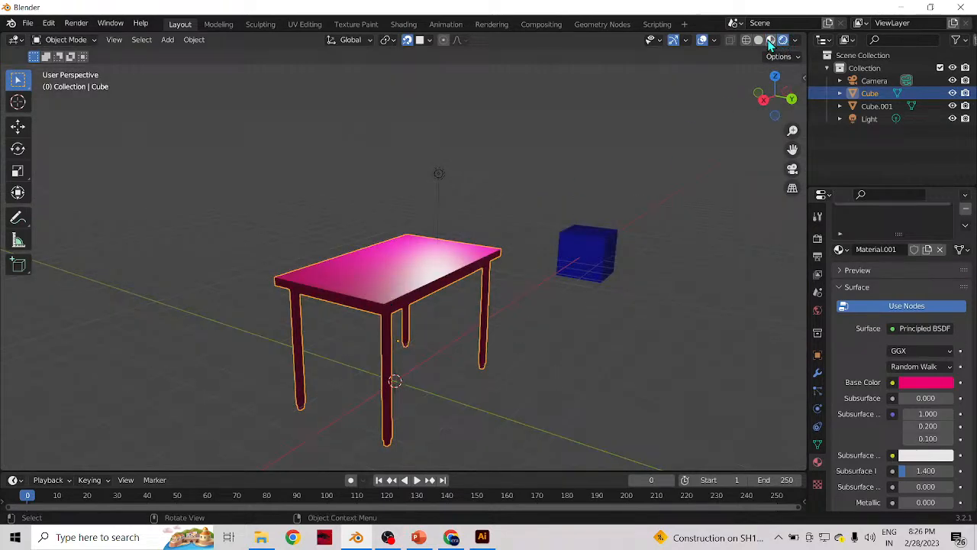
pyautogui.click(770, 40)
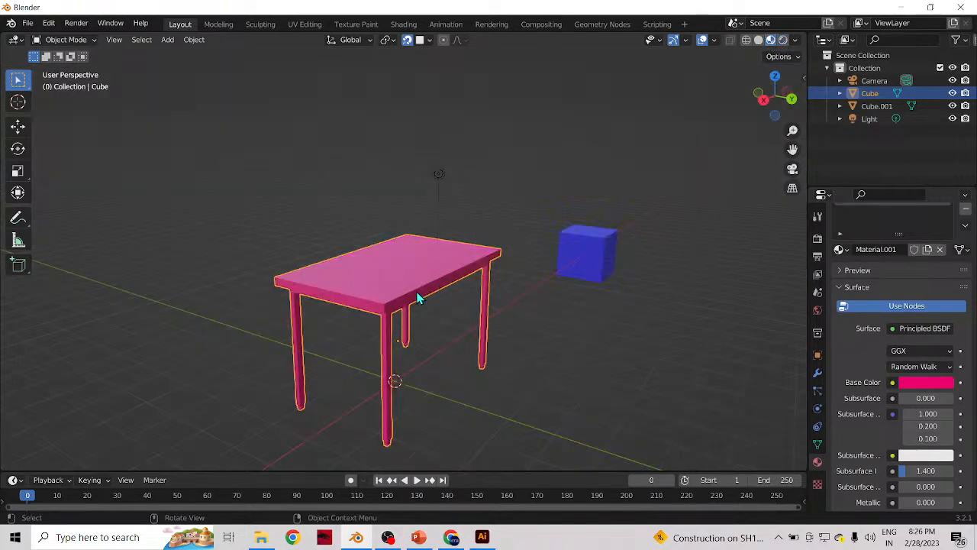
pyautogui.moveTo(419, 298); pyautogui.dragTo(400, 301, button='middle')
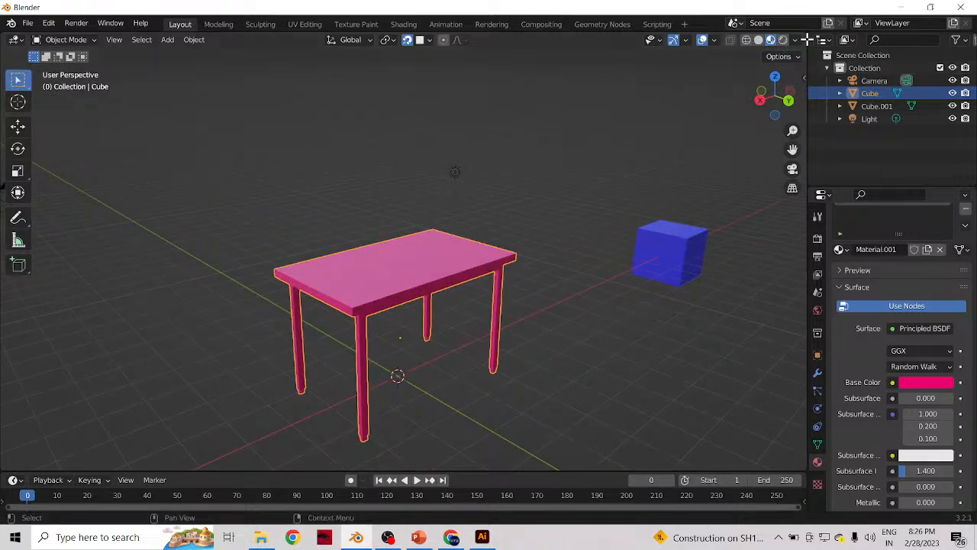
# - Set the viewport to Rendered shading and examine the lit table from above and from the side
pyautogui.click(783, 40)
pyautogui.moveTo(731, 175)
pyautogui.mouseDown(button='middle')
pyautogui.moveTo(497, 281)
pyautogui.moveTo(534, 277)
pyautogui.moveTo(412, 314)
pyautogui.mouseUp(button='middle')
pyautogui.moveTo(380, 285); pyautogui.dragTo(619, 264, button='middle')
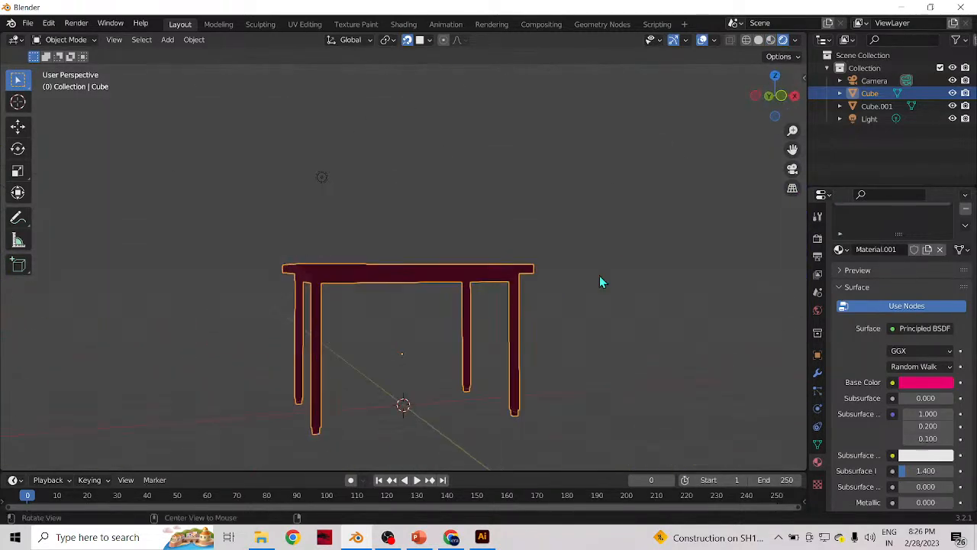
# - Turn Scene Lights off and back on for the Rendered viewport to compare the lighting on the tabletop
pyautogui.click(795, 40)
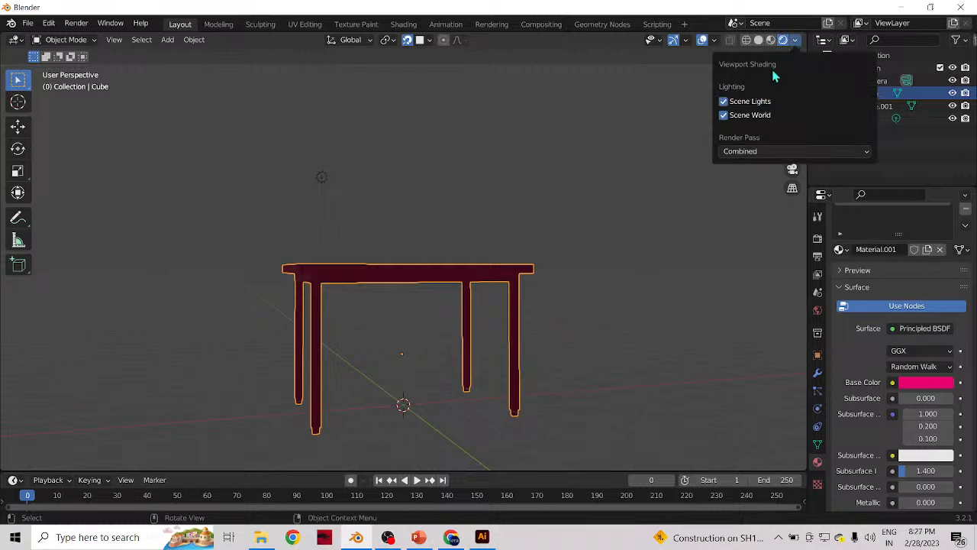
pyautogui.click(725, 102)
pyautogui.moveTo(535, 220)
pyautogui.mouseDown(button='middle')
pyautogui.moveTo(474, 340)
pyautogui.moveTo(500, 343)
pyautogui.mouseUp(button='middle')
pyautogui.click(794, 40)
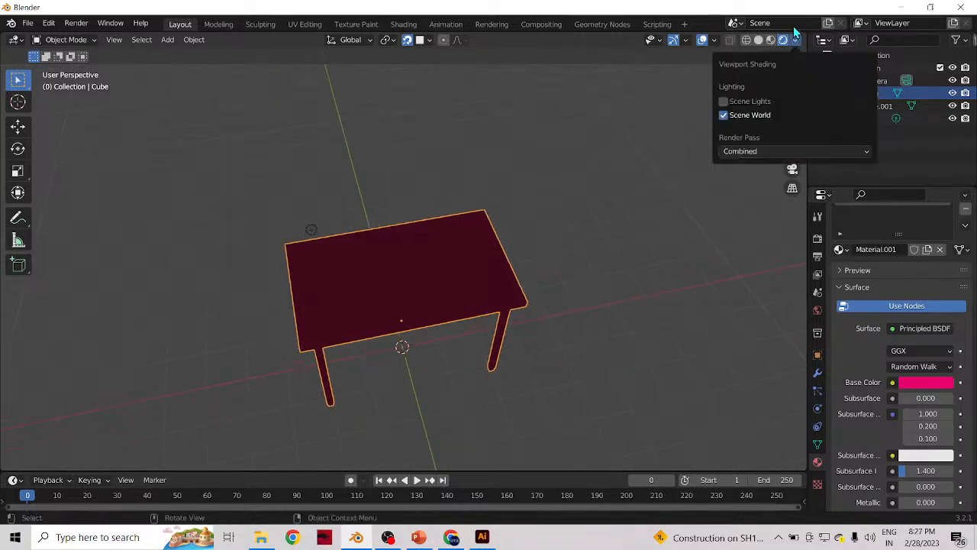
pyautogui.click(724, 105)
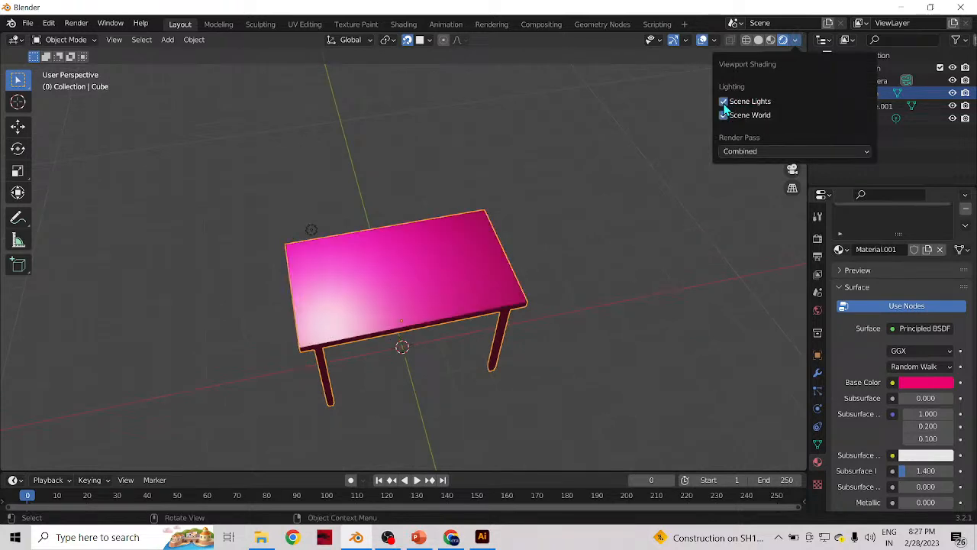
pyautogui.click(724, 104)
pyautogui.click(724, 105)
# - Toggle Scene World off and back on for the Rendered viewport to compare its effect on the table
pyautogui.click(724, 116)
pyautogui.click(724, 116)
pyautogui.click(724, 116)
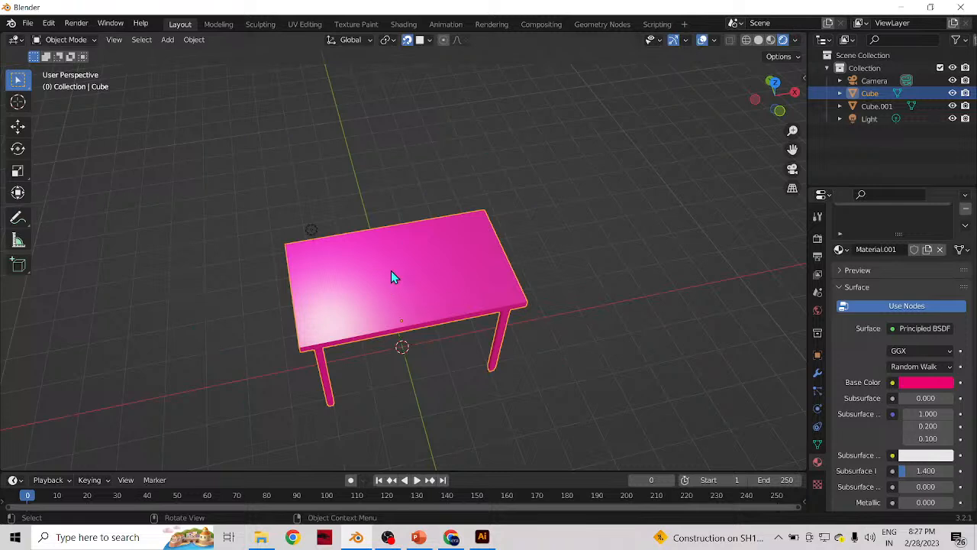
pyautogui.click(794, 42)
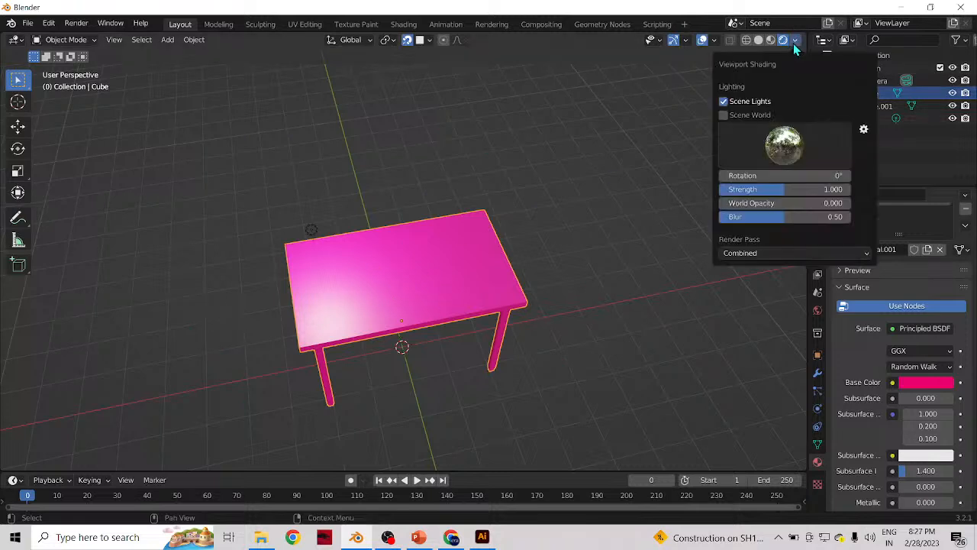
pyautogui.click(723, 115)
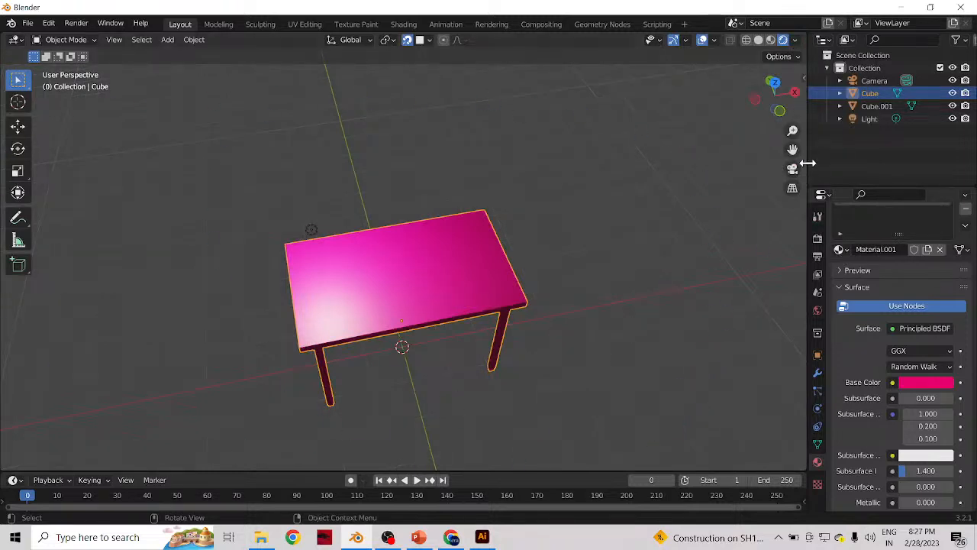
pyautogui.click(795, 40)
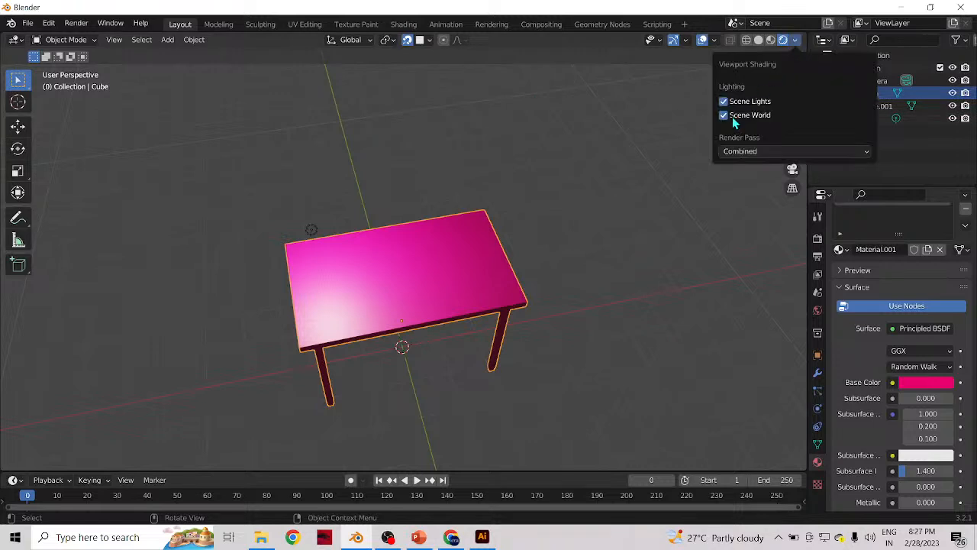
pyautogui.click(724, 115)
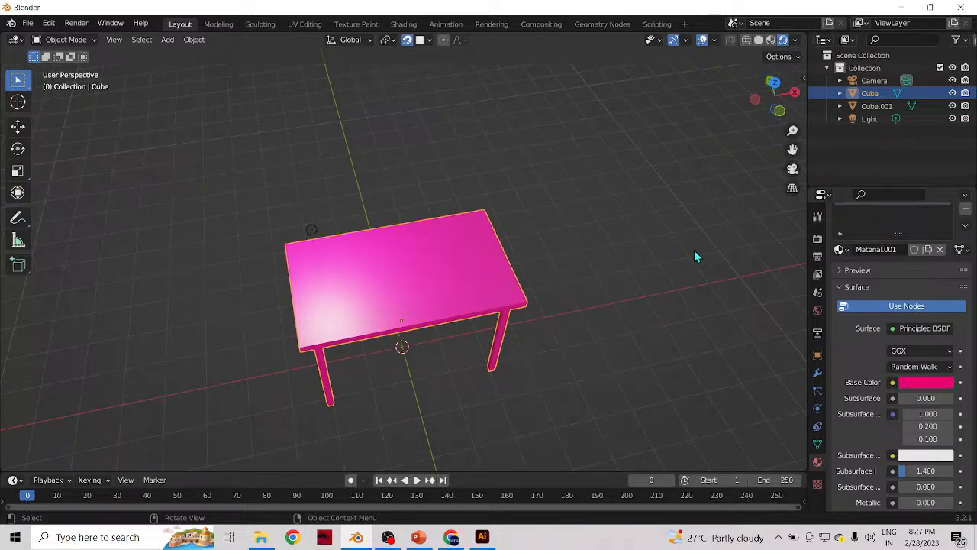
pyautogui.click(795, 39)
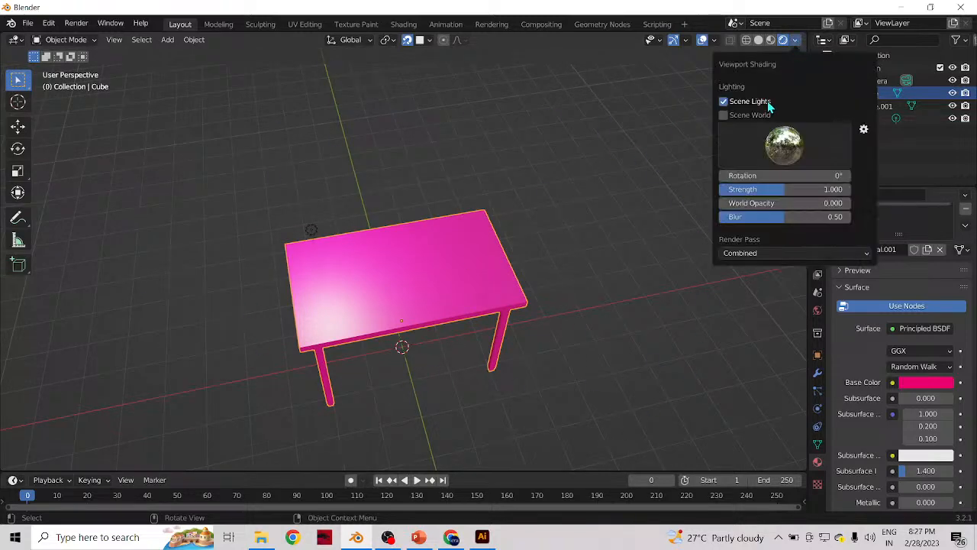
pyautogui.click(724, 115)
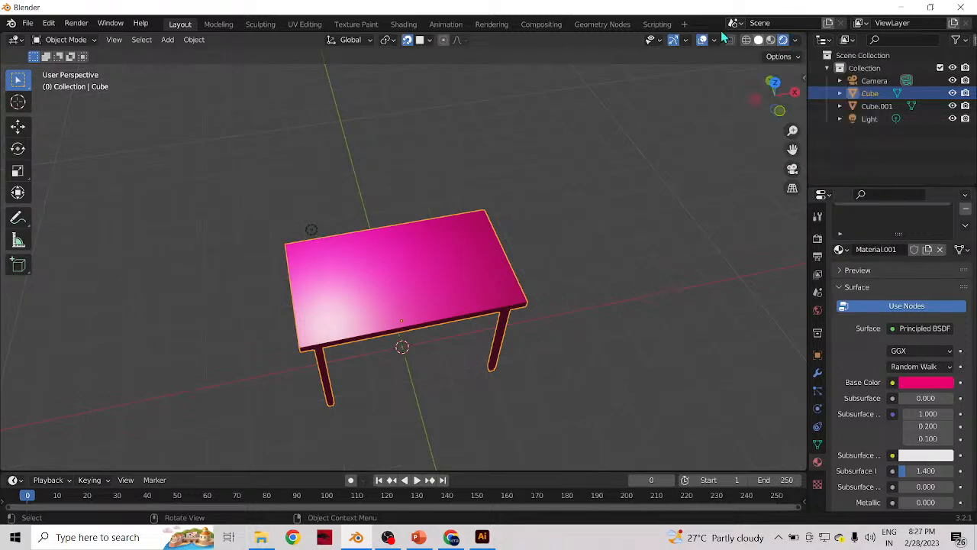
# - Open the Shading workspace and view the table against the environment background and in Rendered shading
pyautogui.click(404, 25)
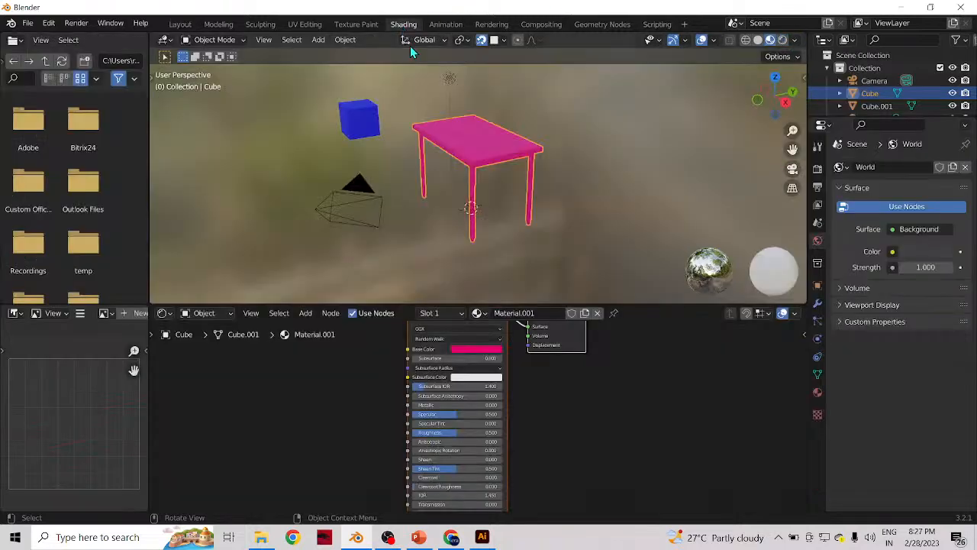
pyautogui.click(782, 272)
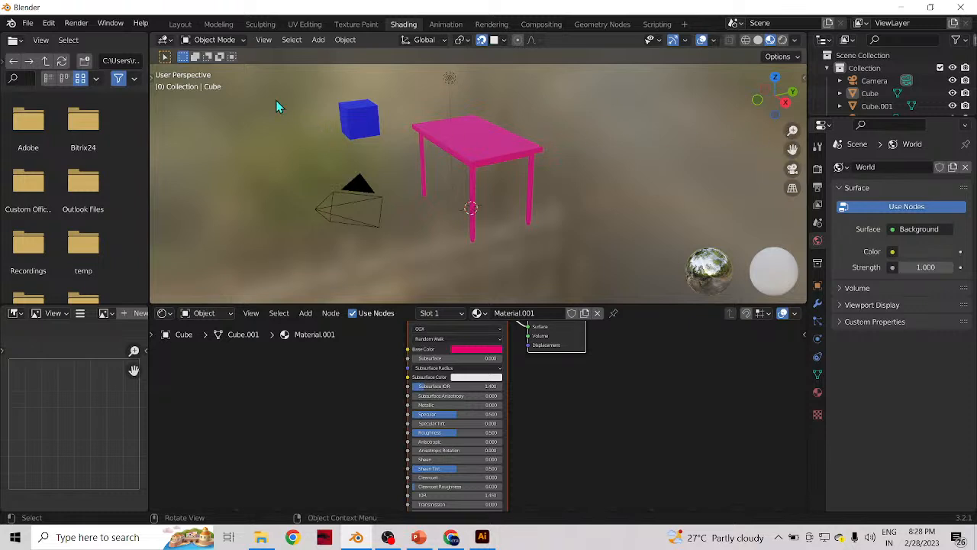
pyautogui.click(457, 149)
pyautogui.moveTo(501, 173); pyautogui.dragTo(570, 248, button='middle')
pyautogui.scroll(-4, 436, 235)
pyautogui.scroll(6, 436, 234)
pyautogui.click(726, 269)
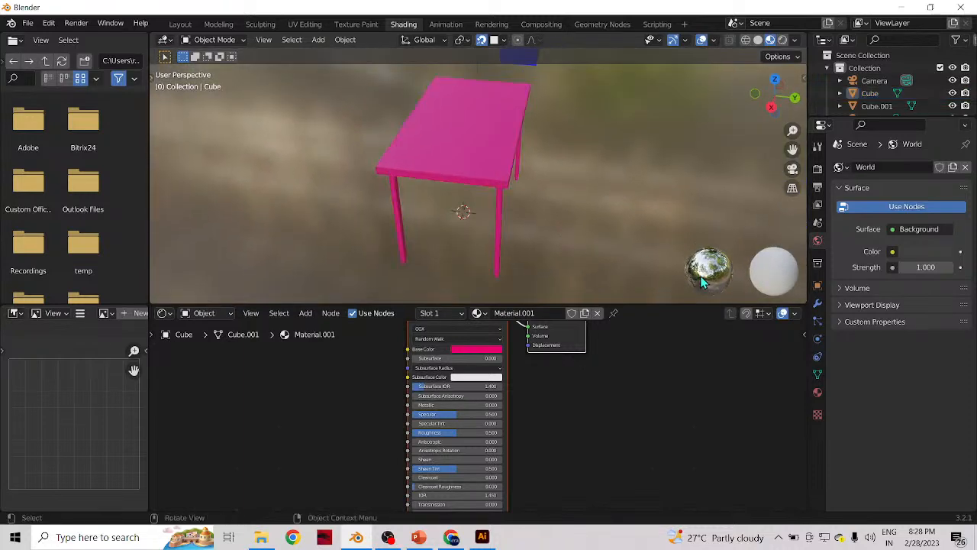
pyautogui.click(782, 40)
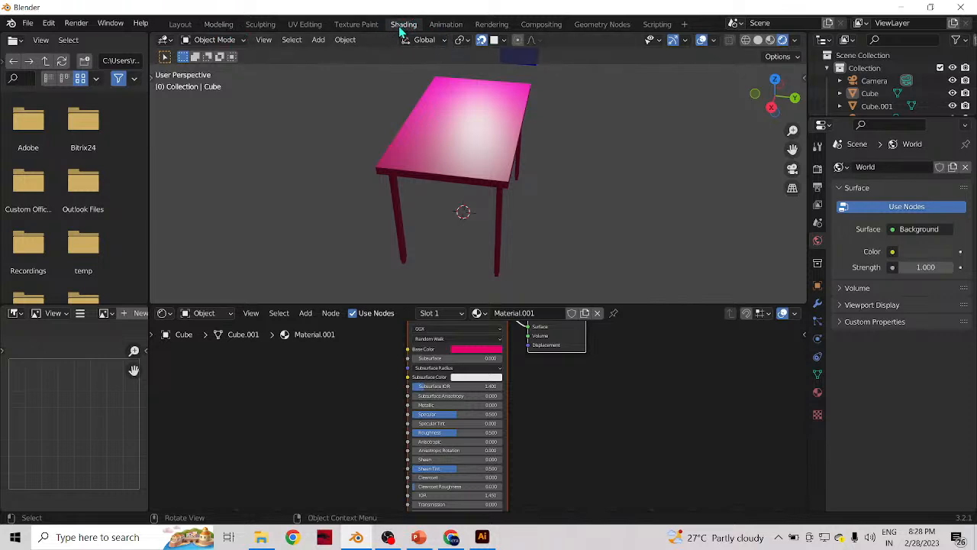
# - Return to the Layout workspace and preview the Environment render pass on the table, restoring the Combined pass
pyautogui.click(188, 24)
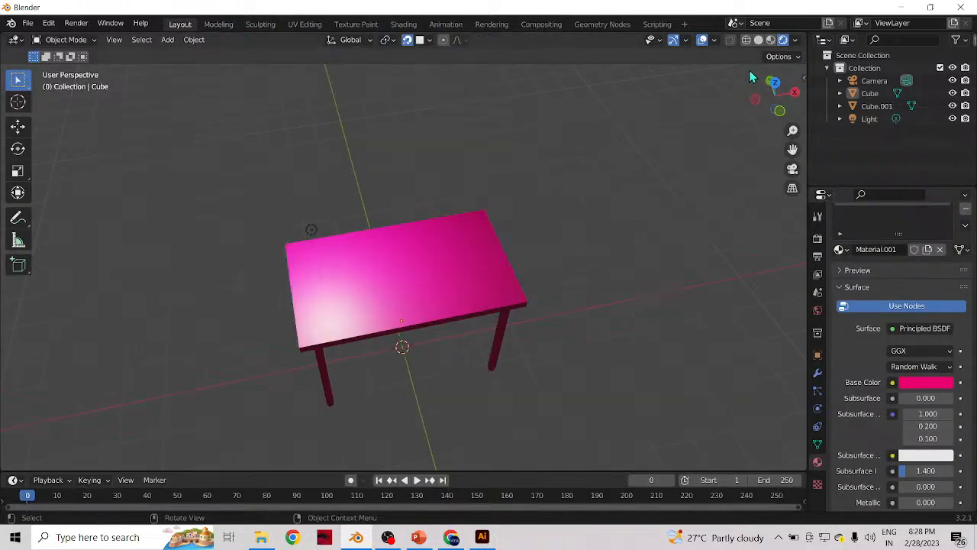
pyautogui.click(797, 41)
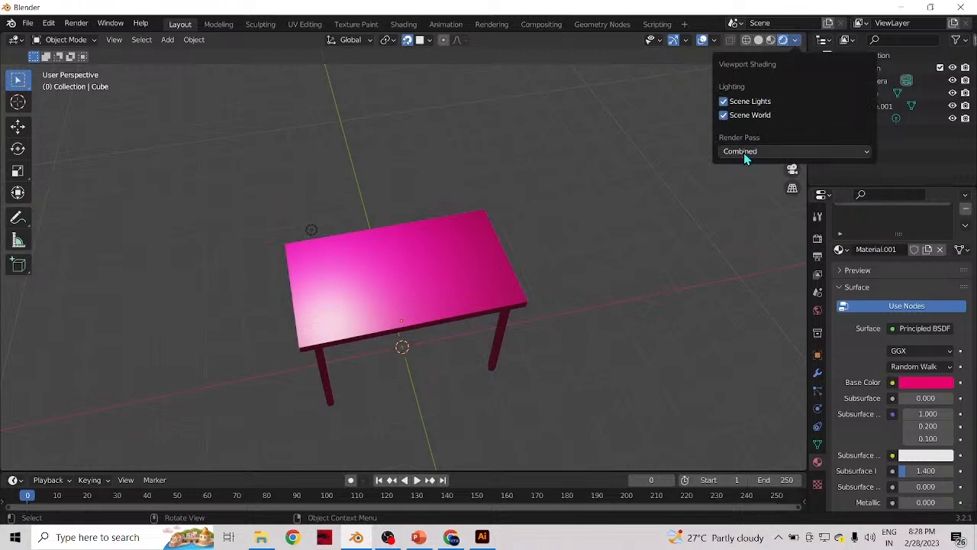
pyautogui.click(744, 152)
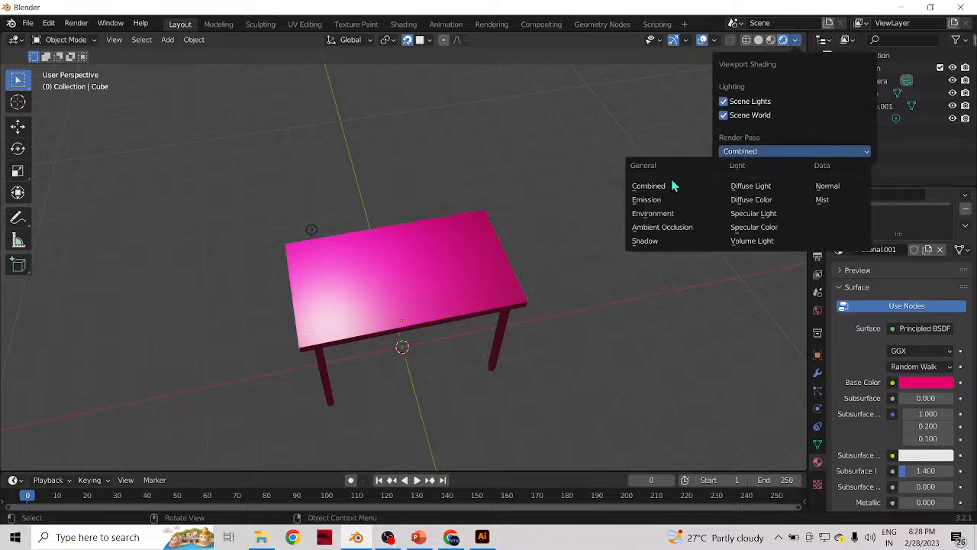
pyautogui.click(639, 214)
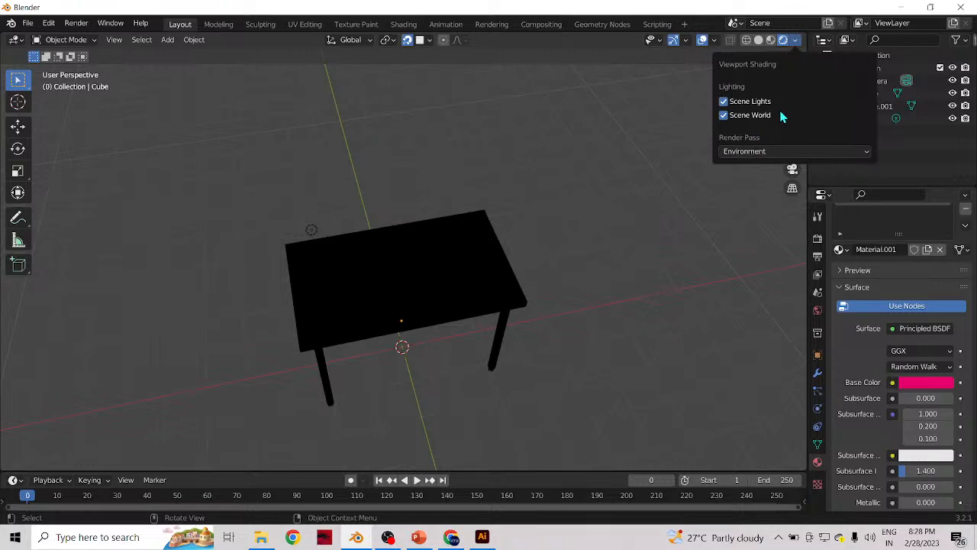
pyautogui.click(759, 152)
pyautogui.click(677, 185)
# - View the table through the Emission, Environment, Ambient Occlusion and Shadow render passes in turn
pyautogui.click(753, 153)
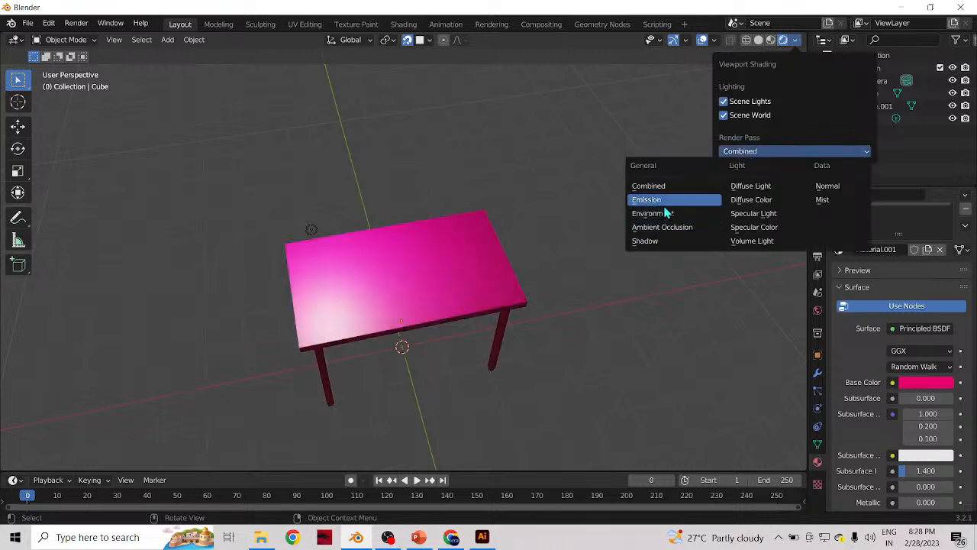
pyautogui.click(647, 200)
pyautogui.click(742, 151)
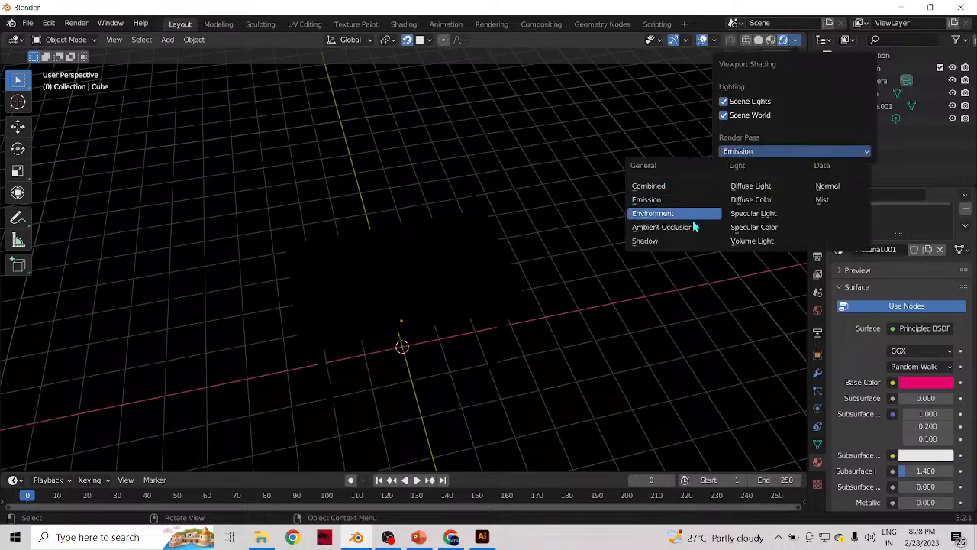
pyautogui.click(691, 214)
pyautogui.click(754, 151)
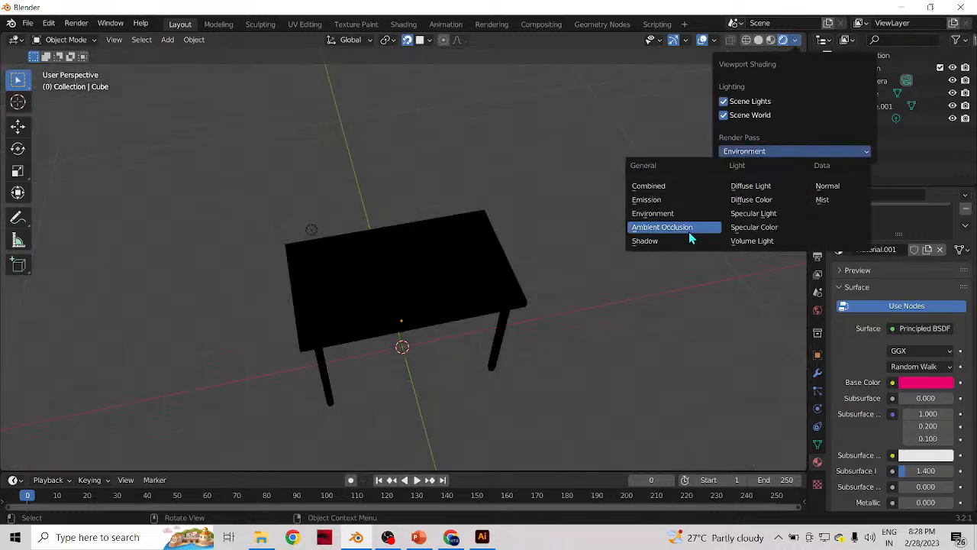
pyautogui.click(689, 228)
pyautogui.click(759, 153)
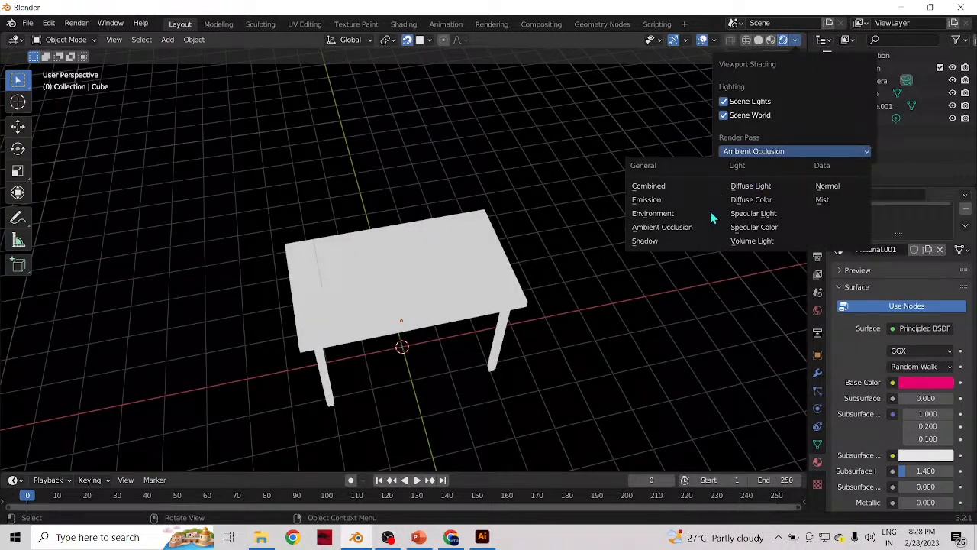
pyautogui.click(657, 242)
# - View the table through the Diffuse Light, Diffuse Color, Specular Light, Specular Color and Volume Light render passes
pyautogui.click(737, 152)
pyautogui.click(745, 192)
pyautogui.click(737, 154)
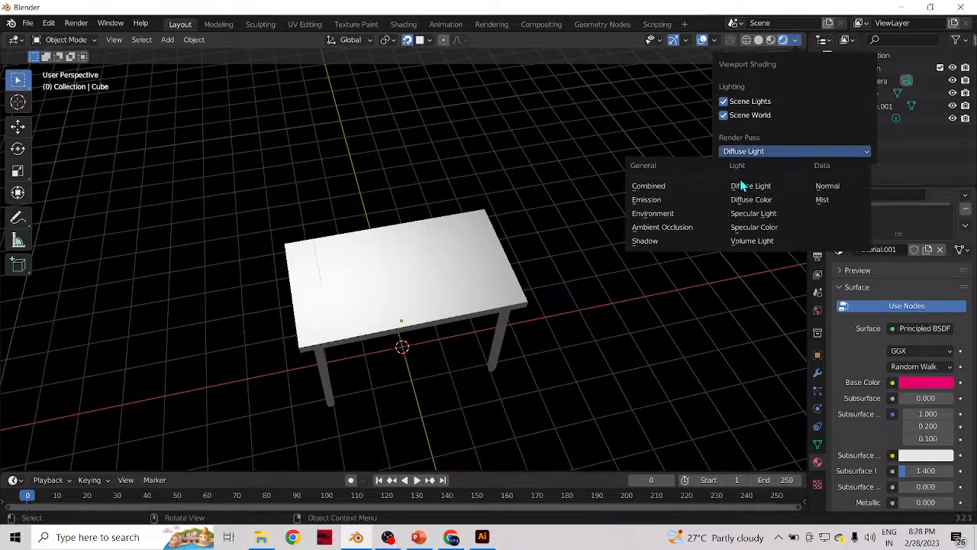
pyautogui.click(741, 202)
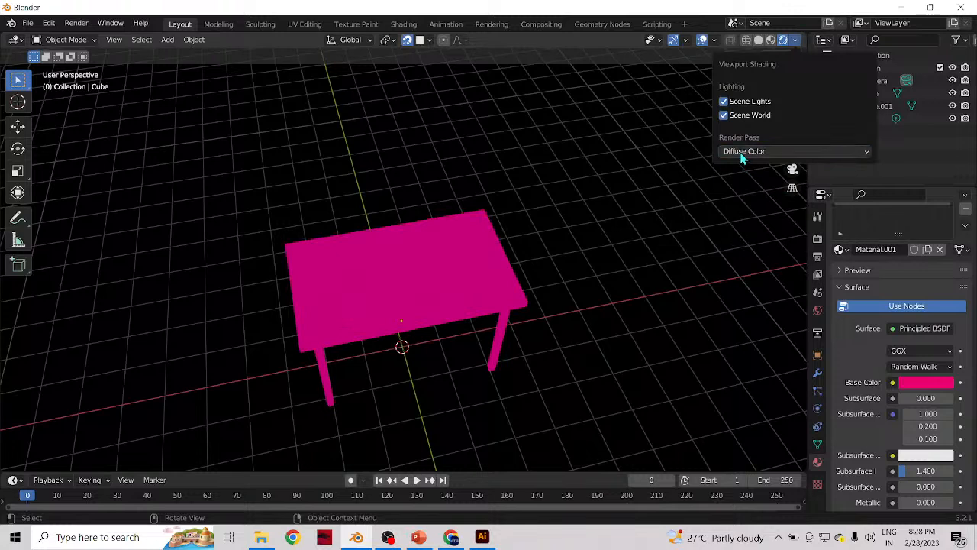
pyautogui.click(741, 154)
pyautogui.click(740, 213)
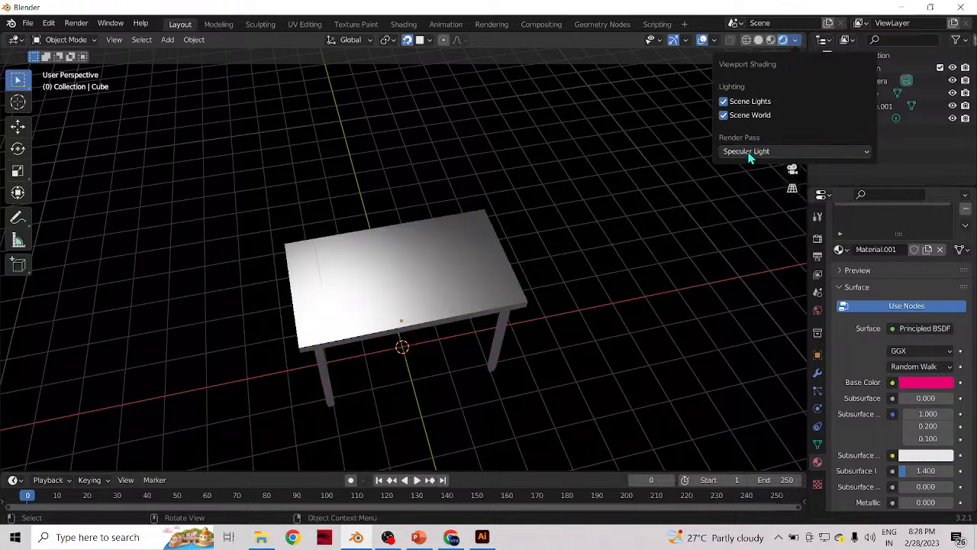
pyautogui.click(749, 153)
pyautogui.click(756, 226)
pyautogui.click(750, 151)
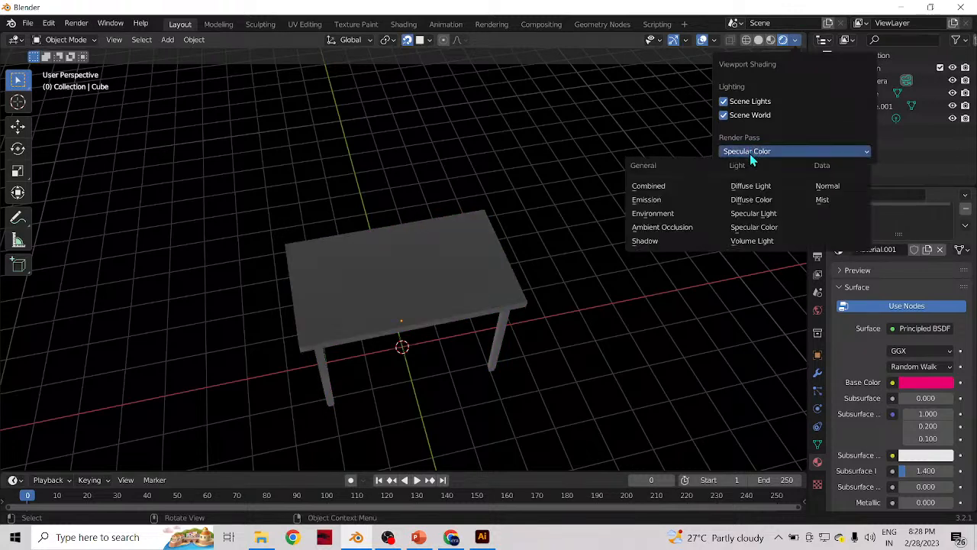
pyautogui.click(748, 239)
# - View the table through the Normal and Mist data passes and set the render pass back to Combined
pyautogui.click(742, 150)
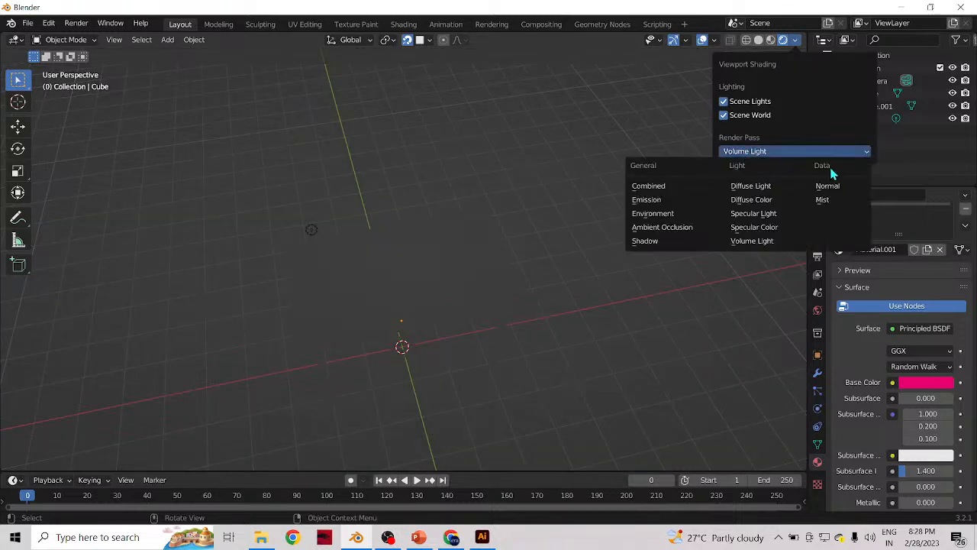
pyautogui.click(828, 184)
pyautogui.click(738, 152)
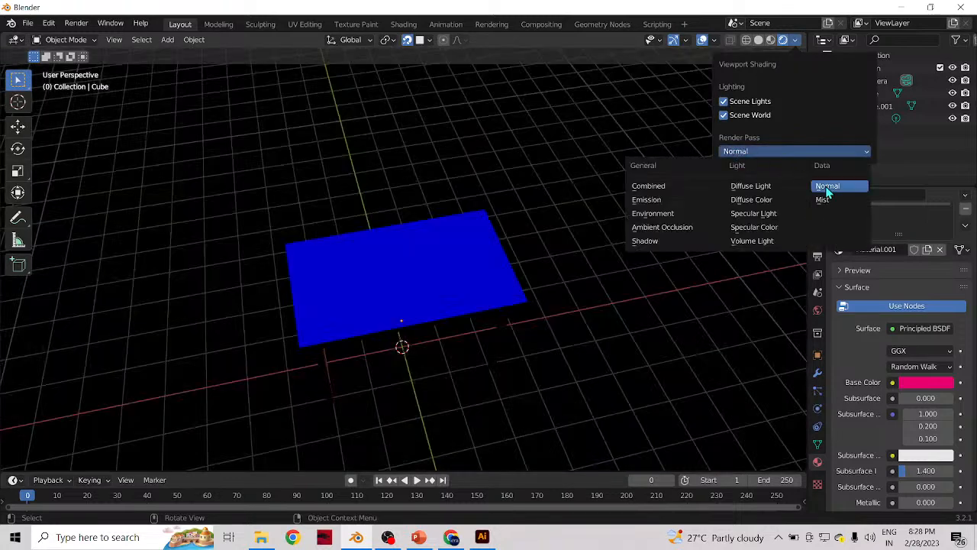
pyautogui.click(823, 199)
pyautogui.click(738, 151)
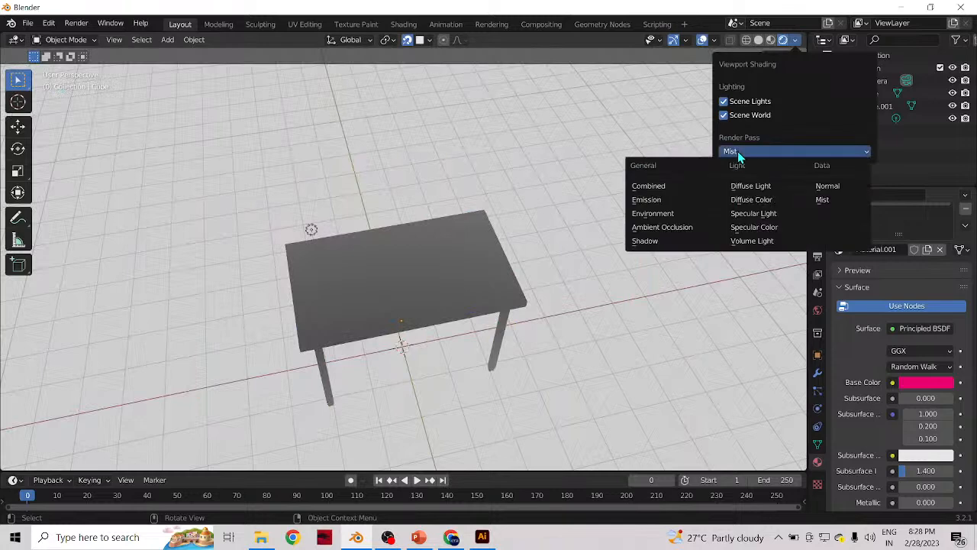
pyautogui.click(658, 186)
# - Select the table and the point light above it one after the other, clearing the selection after each
pyautogui.moveTo(580, 282)
pyautogui.mouseDown(button='middle')
pyautogui.moveTo(460, 219)
pyautogui.moveTo(672, 251)
pyautogui.moveTo(662, 283)
pyautogui.mouseUp(button='middle')
pyautogui.scroll(-2, 416, 327)
pyautogui.moveTo(368, 303); pyautogui.dragTo(530, 265, button='middle')
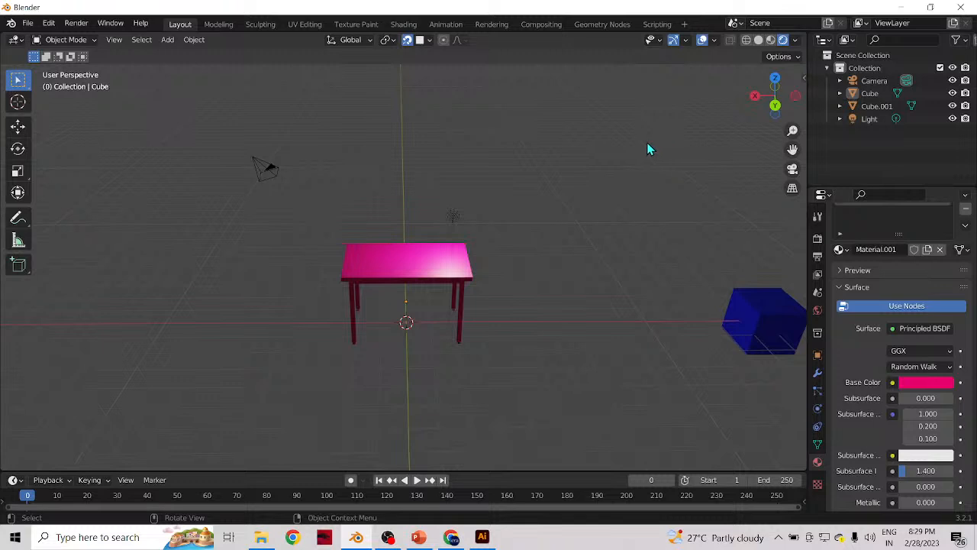
pyautogui.click(403, 283)
pyautogui.click(489, 280)
pyautogui.click(452, 218)
pyautogui.click(537, 255)
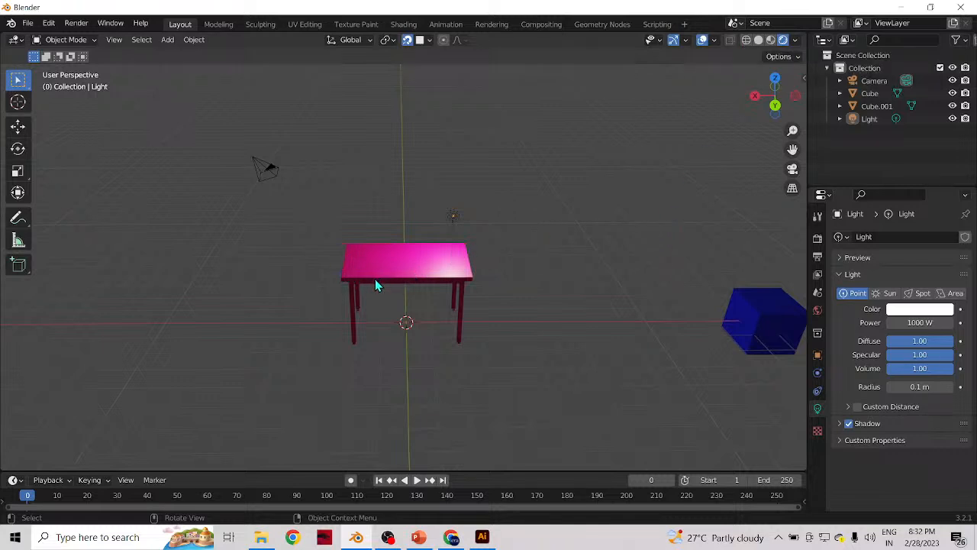
# - Select the table and compare it in Solid, Wireframe, Rendered and Material Preview shading
pyautogui.moveTo(370, 286); pyautogui.dragTo(428, 278, button='middle')
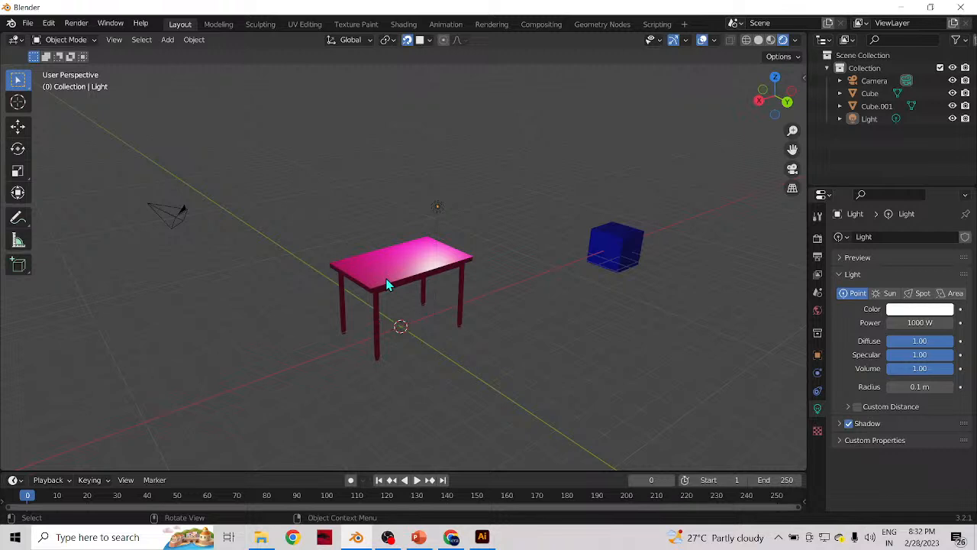
pyautogui.click(426, 280)
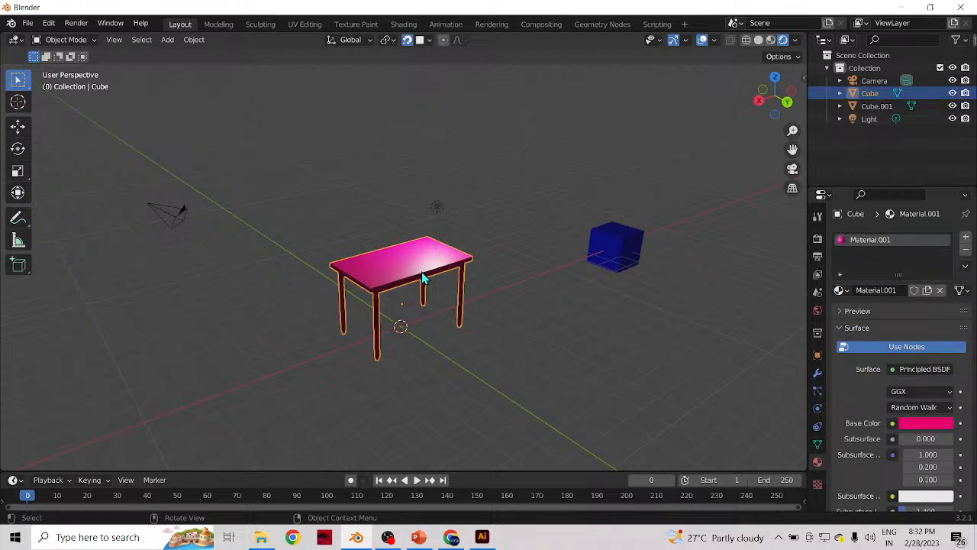
pyautogui.press('z')
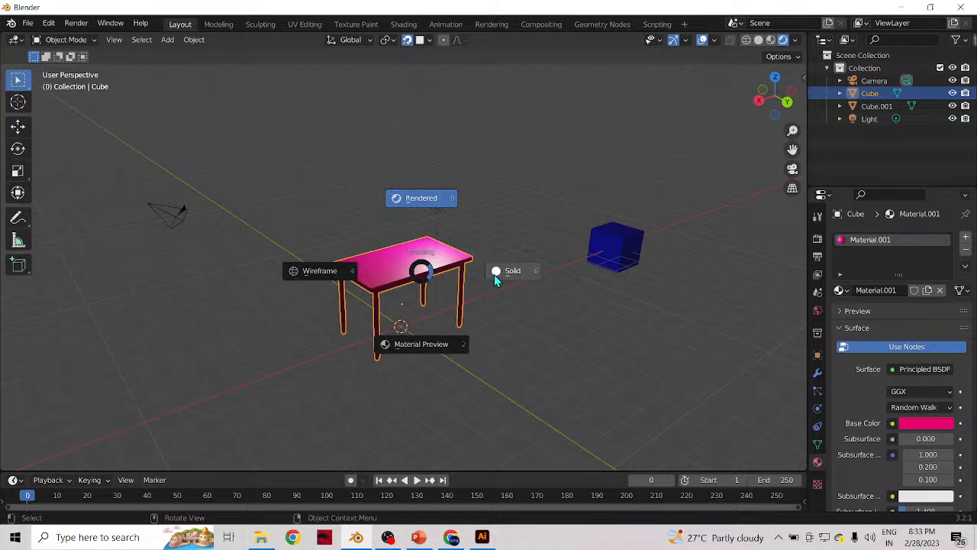
pyautogui.click(519, 276)
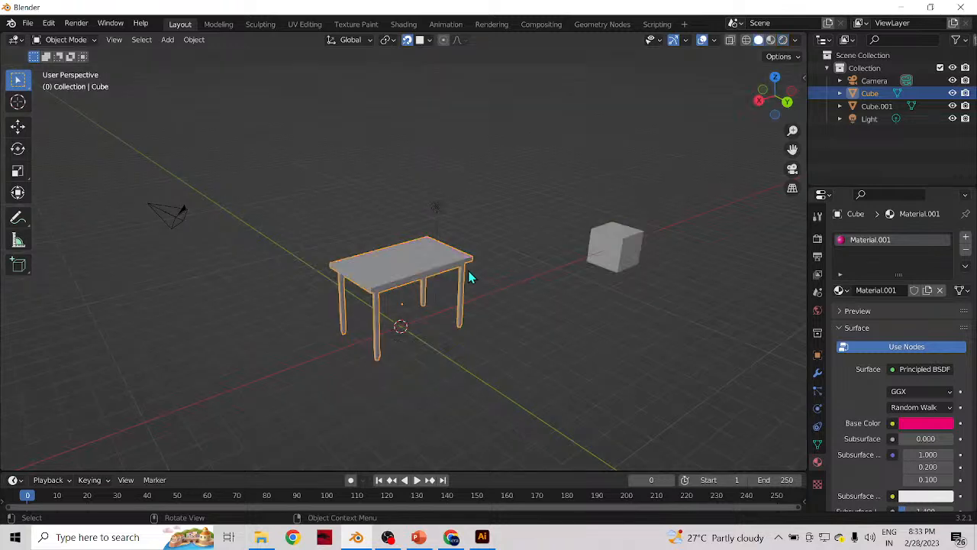
pyautogui.press('z')
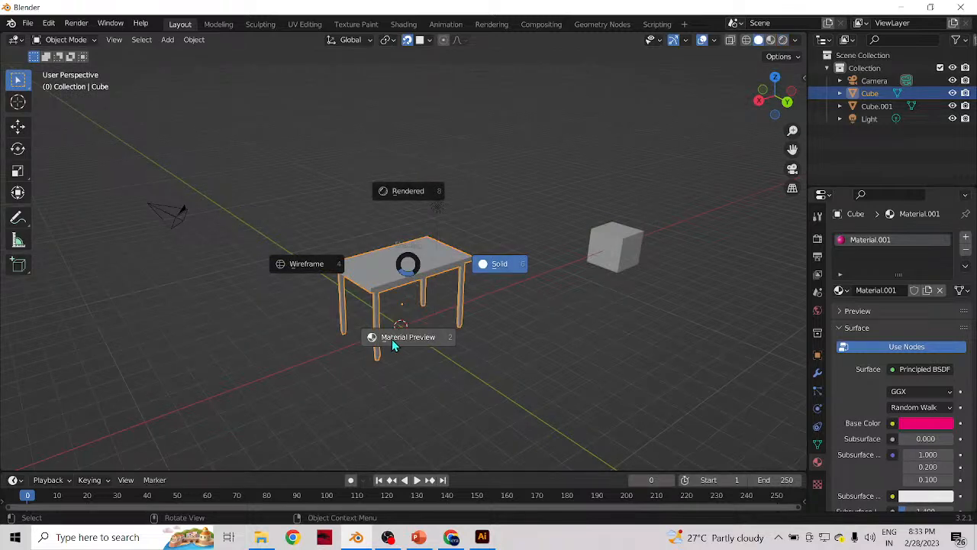
pyautogui.click(313, 266)
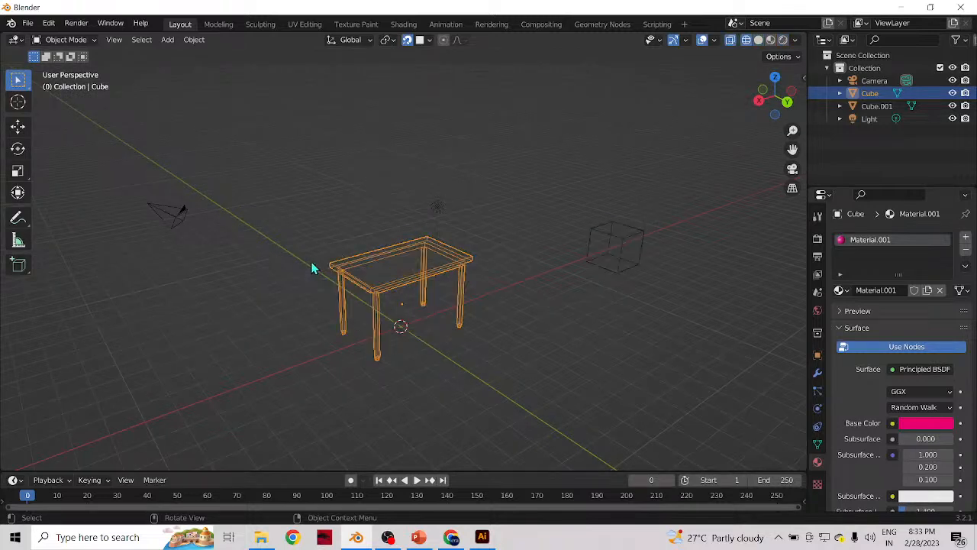
pyautogui.press('z')
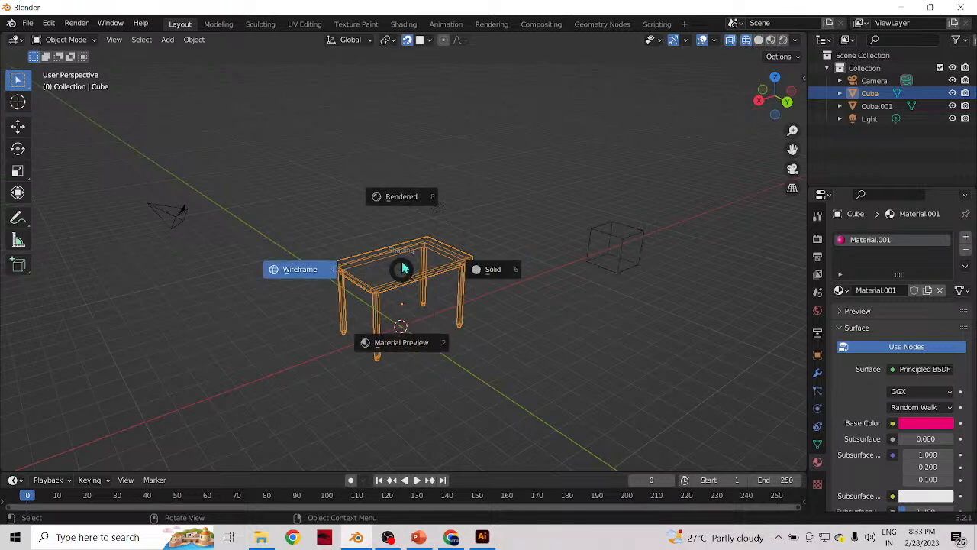
pyautogui.click(401, 201)
pyautogui.press('z')
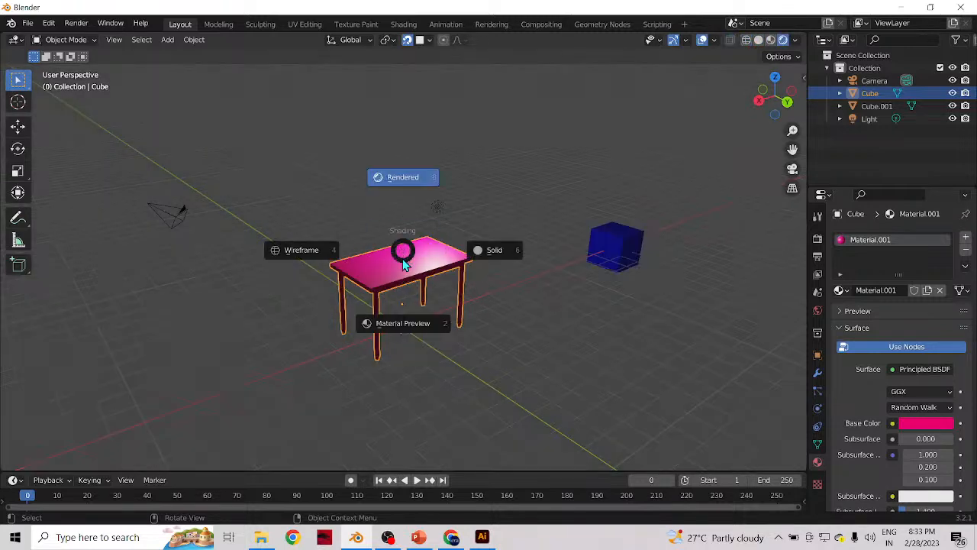
pyautogui.click(400, 333)
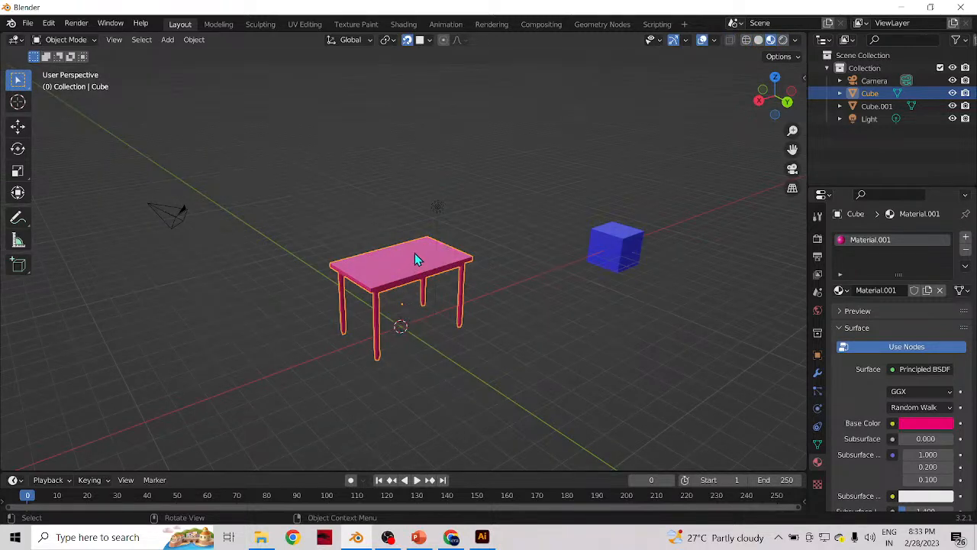
# - Switch the viewport to Wireframe and back to Solid shading, and inspect the table from another side
pyautogui.click(746, 39)
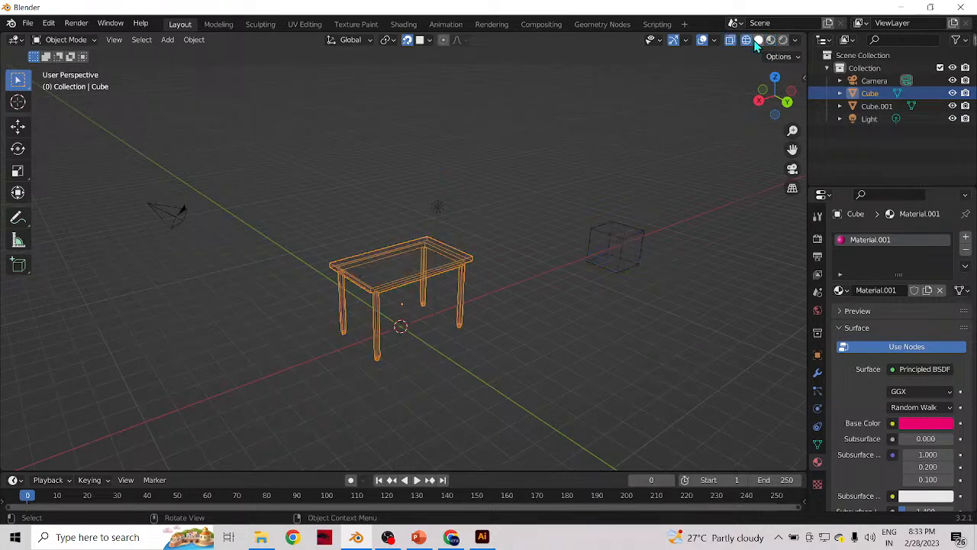
pyautogui.click(758, 39)
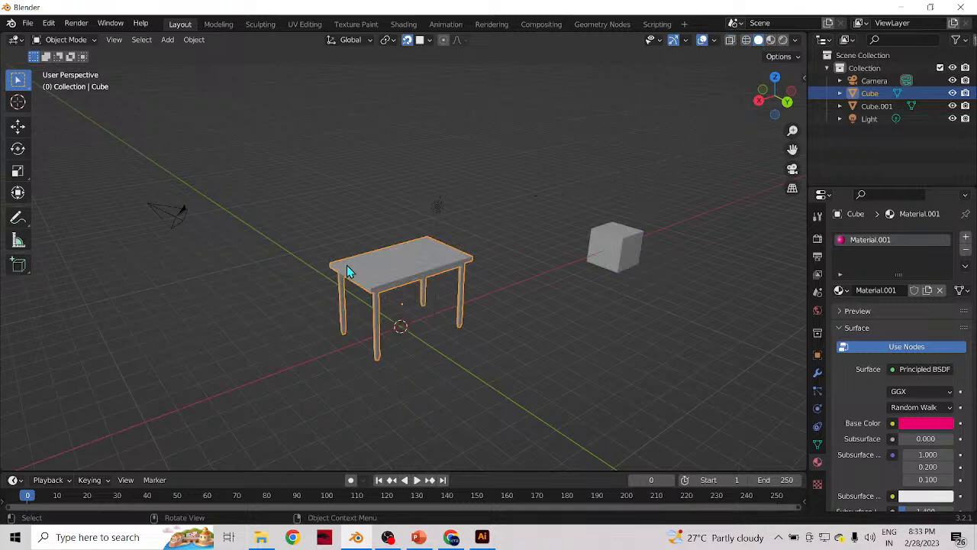
pyautogui.scroll(2, 346, 259)
pyautogui.scroll(2, 349, 262)
pyautogui.scroll(-3, 349, 262)
pyautogui.moveTo(349, 262); pyautogui.dragTo(524, 313, button='middle')
# - Review the available transform orientations, keeping Global as the active one
pyautogui.click(368, 41)
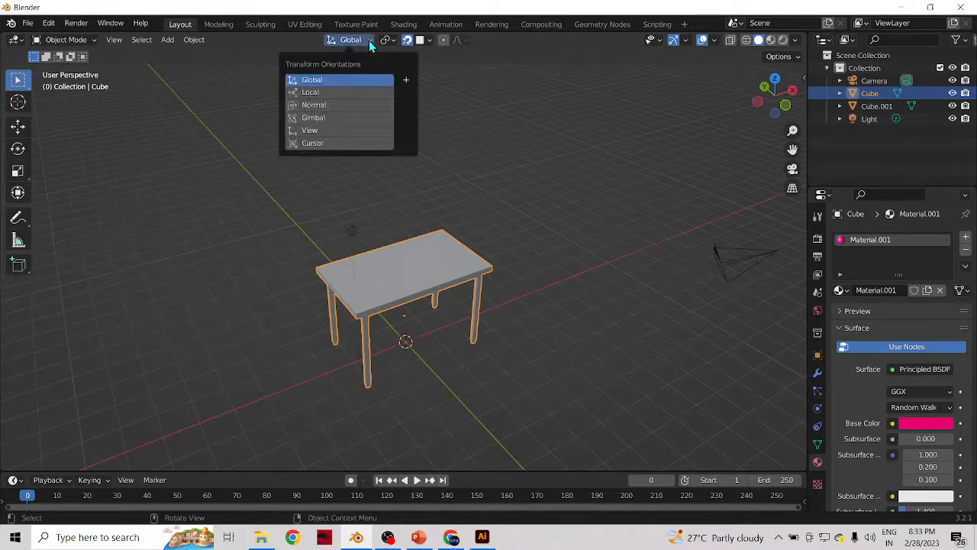
pyautogui.click(368, 72)
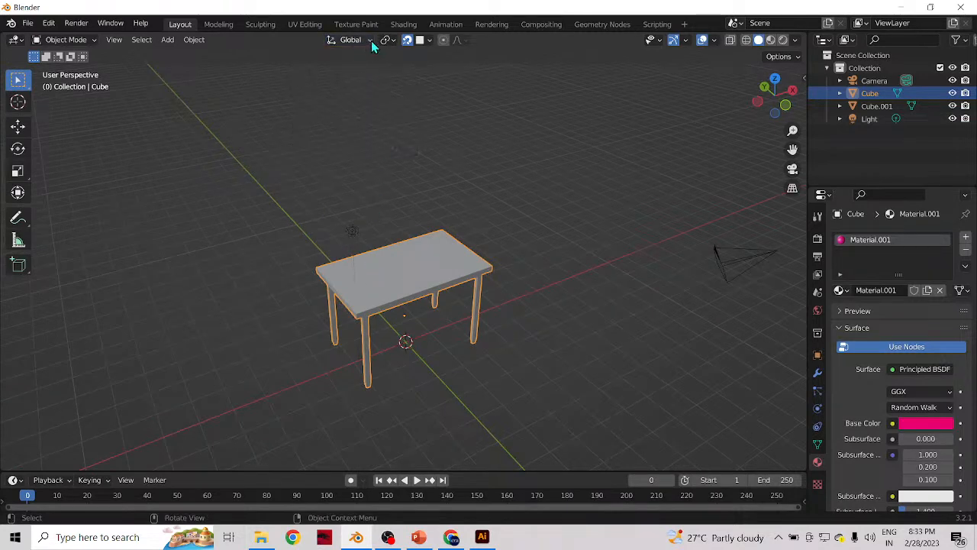
pyautogui.click(370, 40)
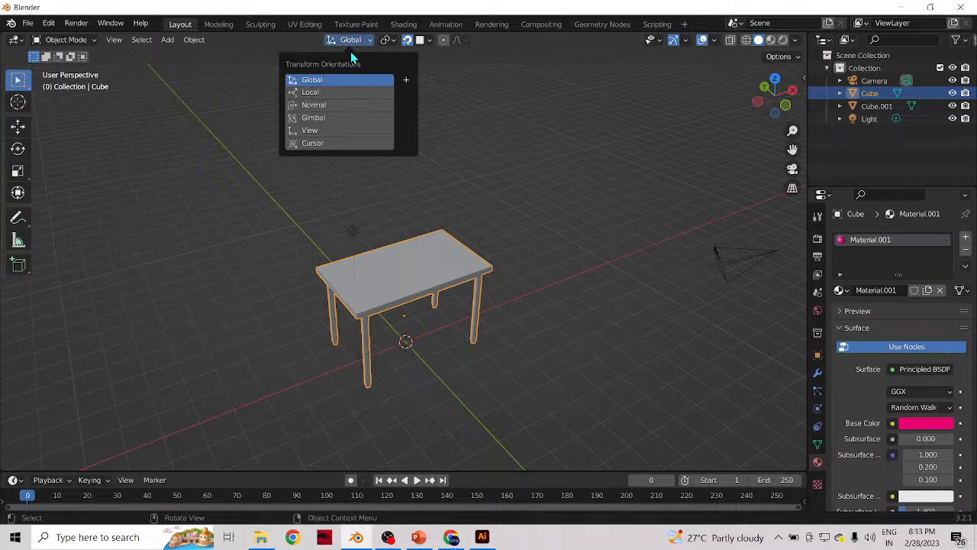
pyautogui.click(364, 41)
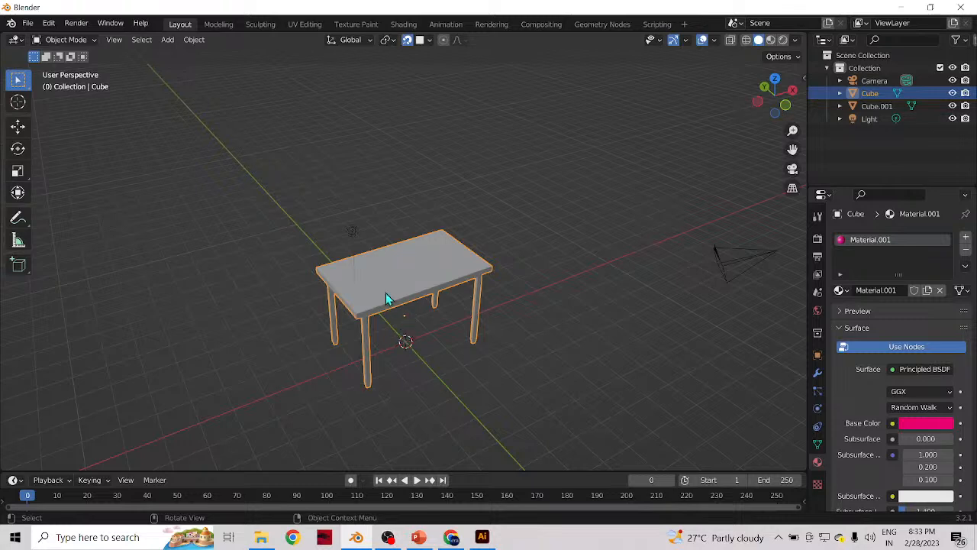
# - Select the cube, try to move it, cancel the move and reselect the table
pyautogui.scroll(-4, 458, 336)
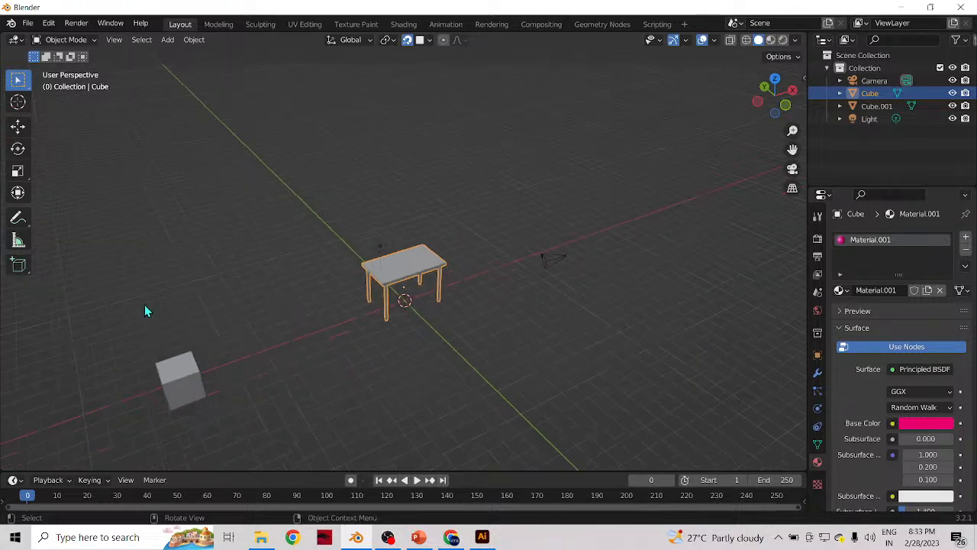
pyautogui.click(170, 377)
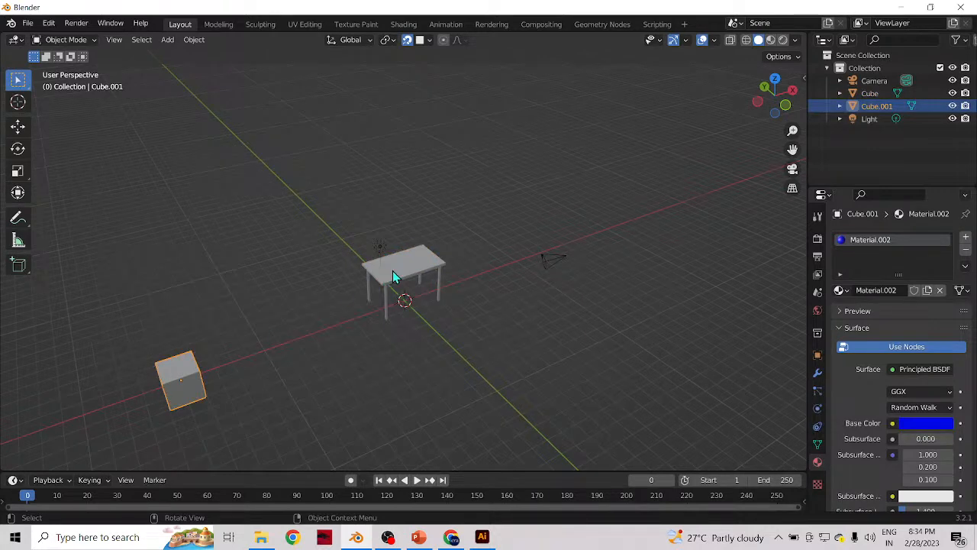
pyautogui.press('g')
pyautogui.press('Escape')
pyautogui.click(412, 268)
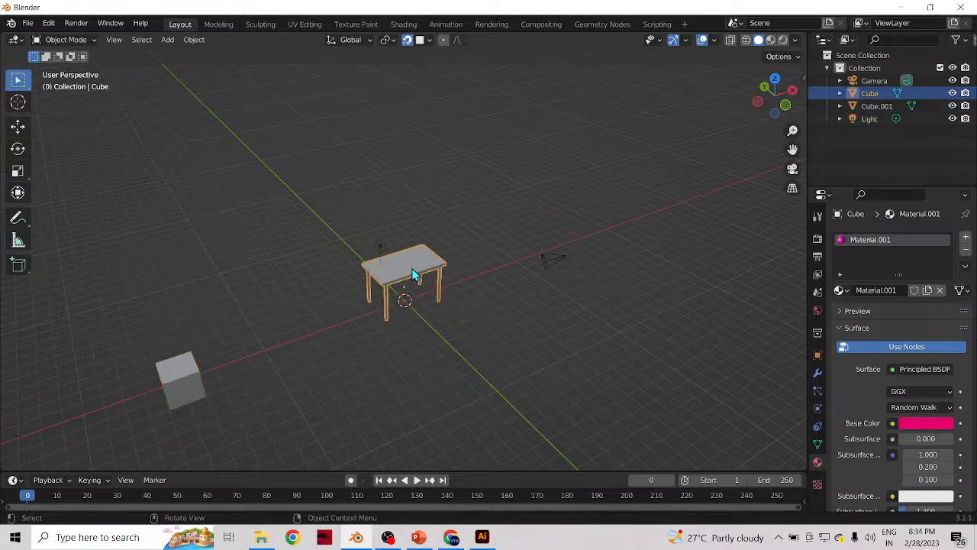
# - Move the table about 12.071 m along the global Y axis, away from the 3D cursor
pyautogui.press('g')
pyautogui.press('y')
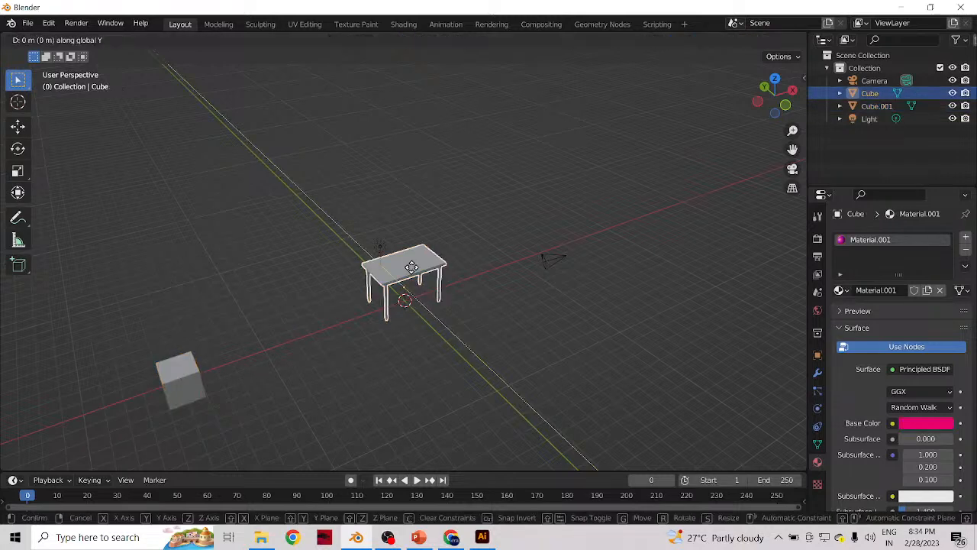
pyautogui.click(326, 233)
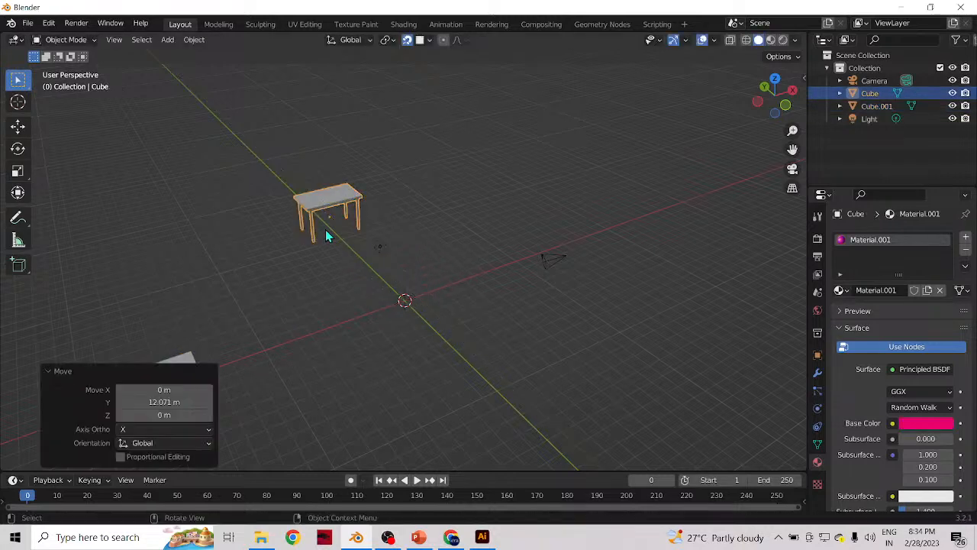
# - Select the blue cube and apply Set Origin with Geometry to Origin
pyautogui.click(180, 365)
pyautogui.rightClick(183, 369)
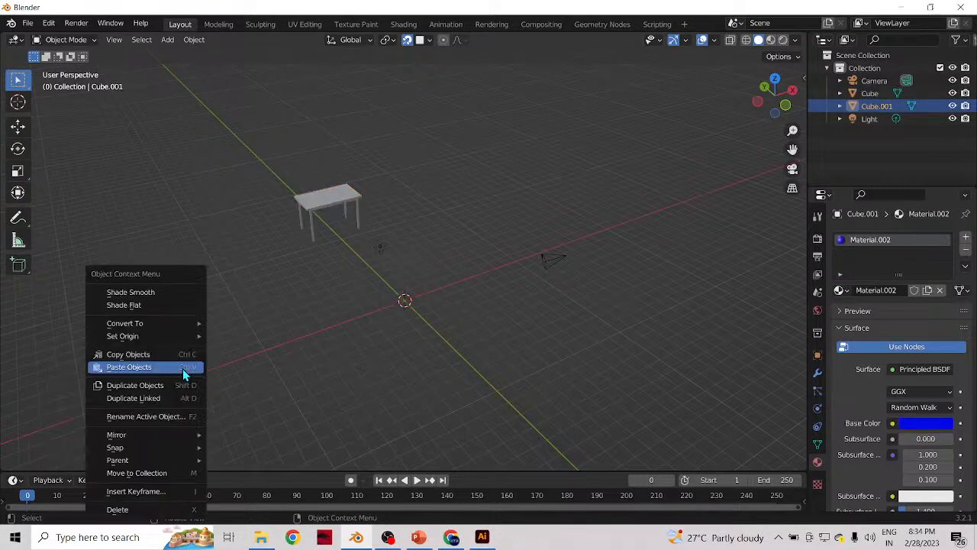
pyautogui.moveTo(173, 342)
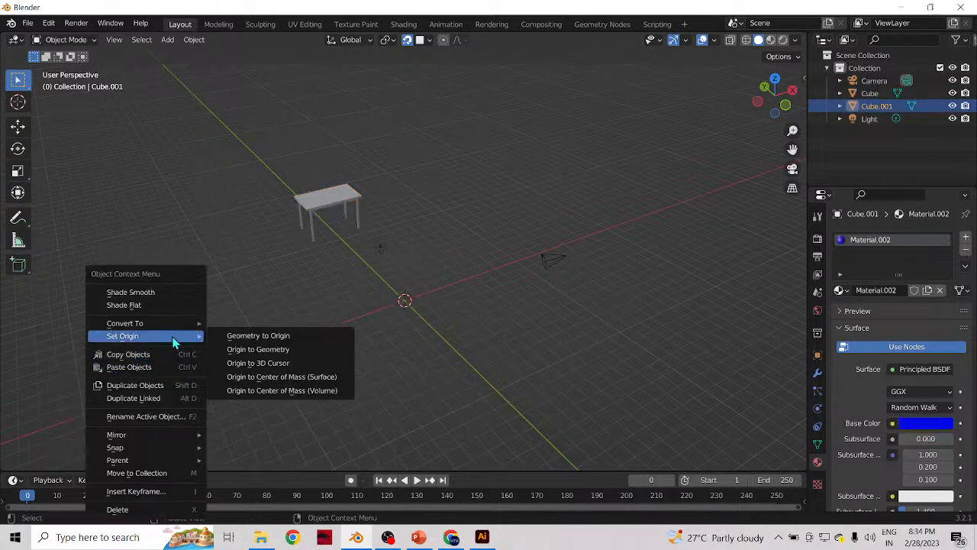
pyautogui.click(244, 336)
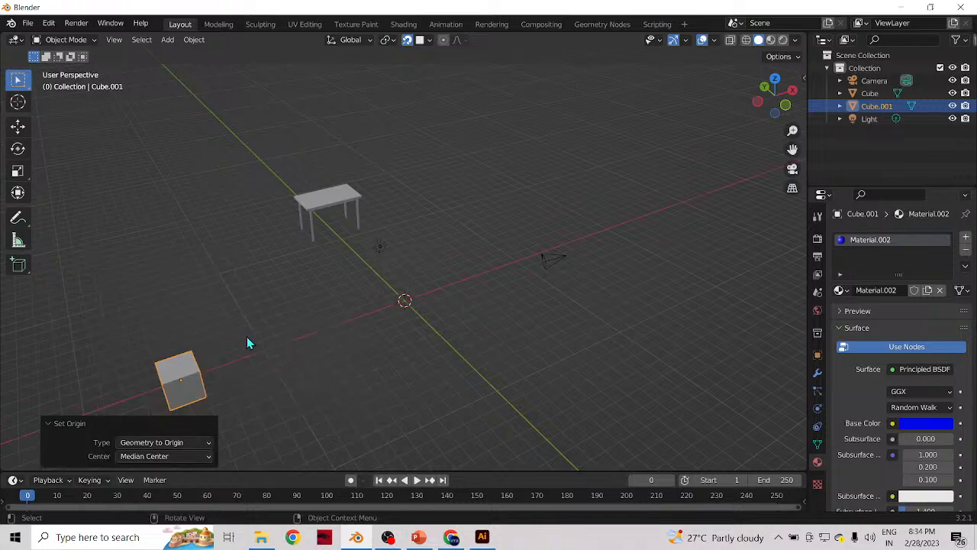
# - Snap the cube to the 3D cursor with Selection to Cursor
pyautogui.rightClick(175, 368)
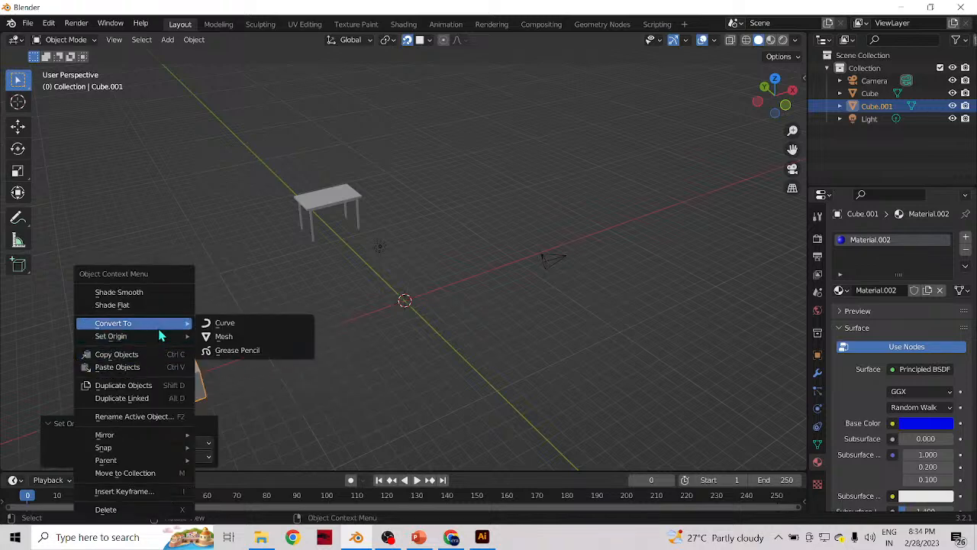
pyautogui.moveTo(157, 447)
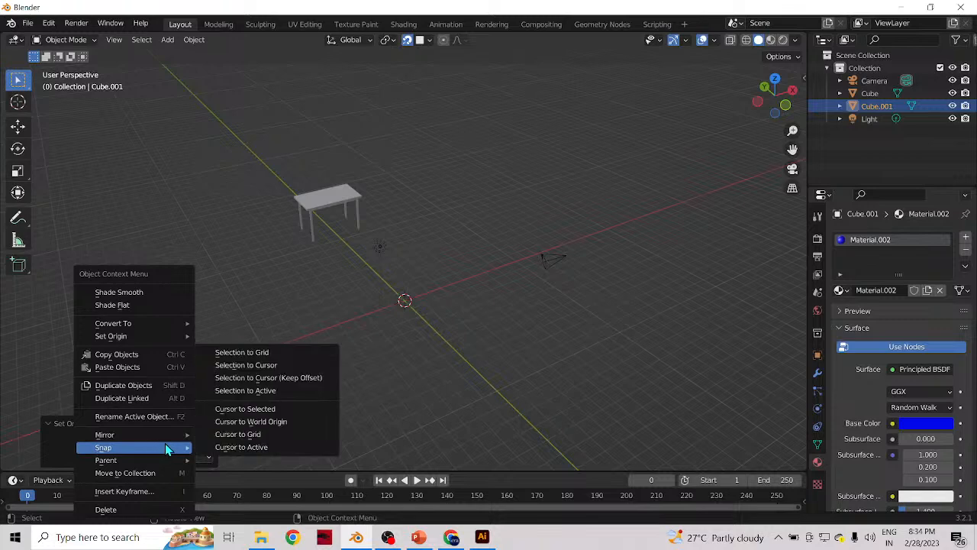
pyautogui.click(254, 367)
pyautogui.scroll(5, 414, 324)
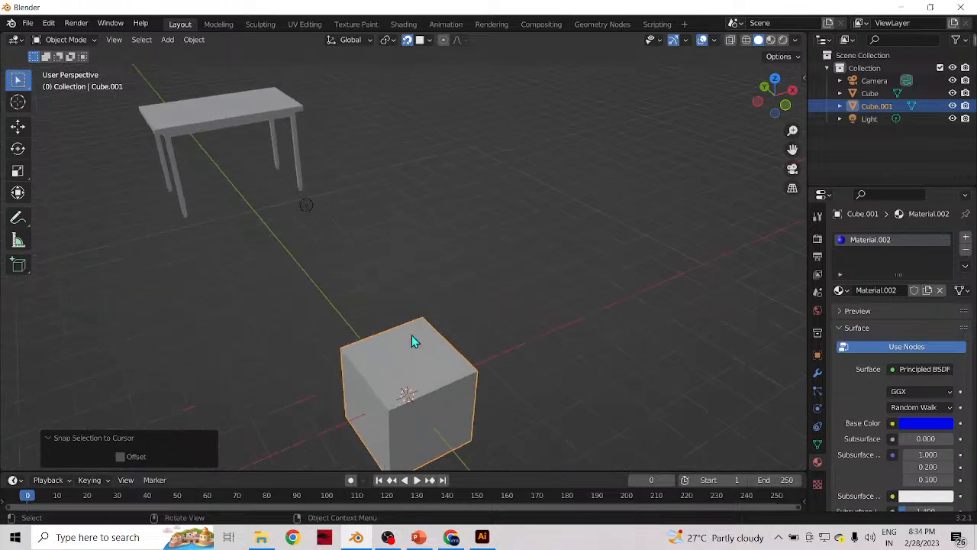
pyautogui.moveTo(449, 372)
pyautogui.mouseDown(button='middle')
pyautogui.moveTo(417, 292)
pyautogui.moveTo(459, 386)
pyautogui.mouseUp(button='middle')
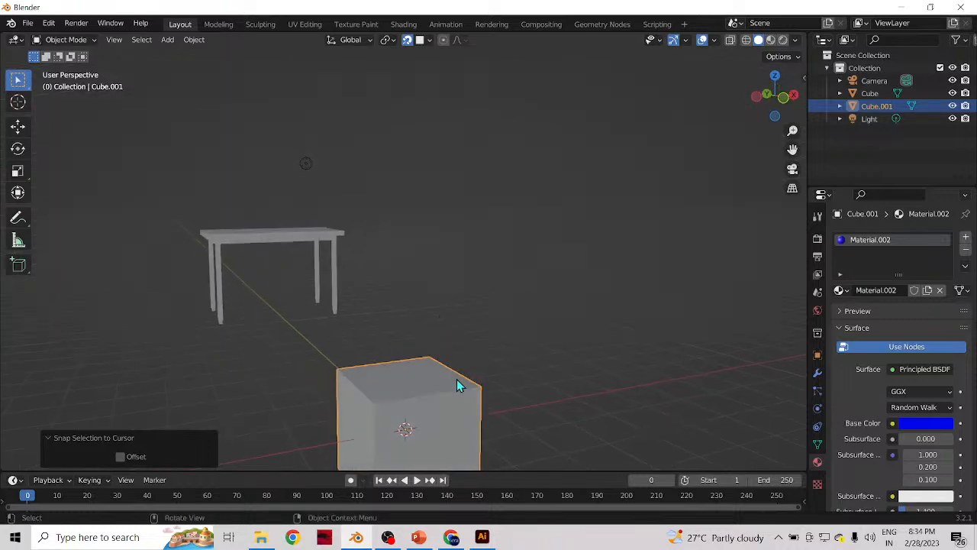
pyautogui.moveTo(793, 150); pyautogui.dragTo(808, 27)
pyautogui.moveTo(467, 391); pyautogui.dragTo(389, 270, button='middle')
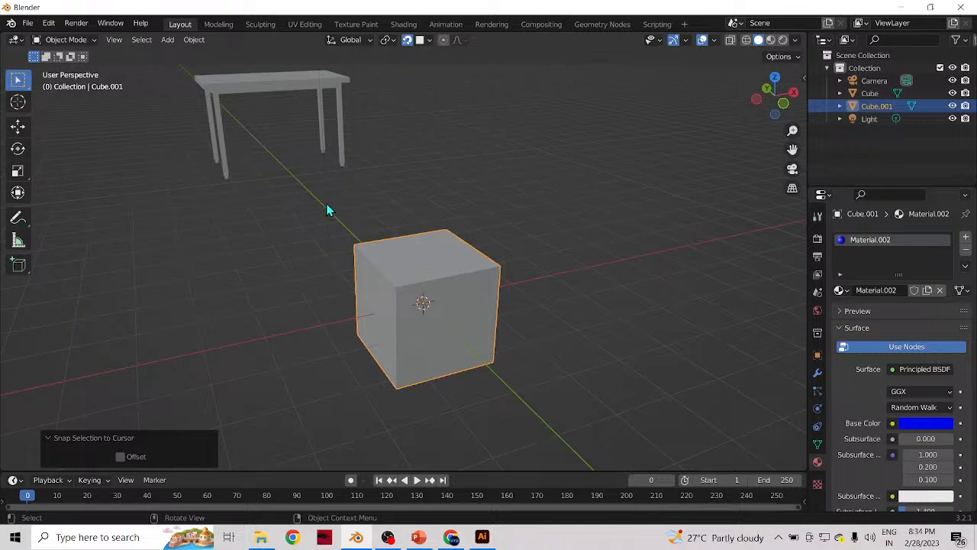
# - Activate the Move tool for the cube and set the transform orientation to Local
pyautogui.moveTo(397, 283); pyautogui.dragTo(617, 277, button='middle')
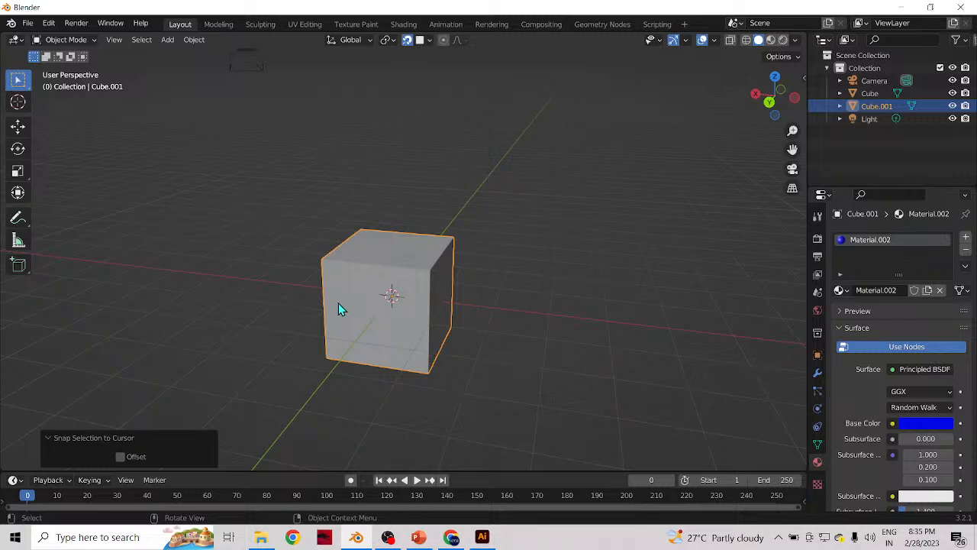
pyautogui.moveTo(332, 313); pyautogui.dragTo(350, 287, button='middle')
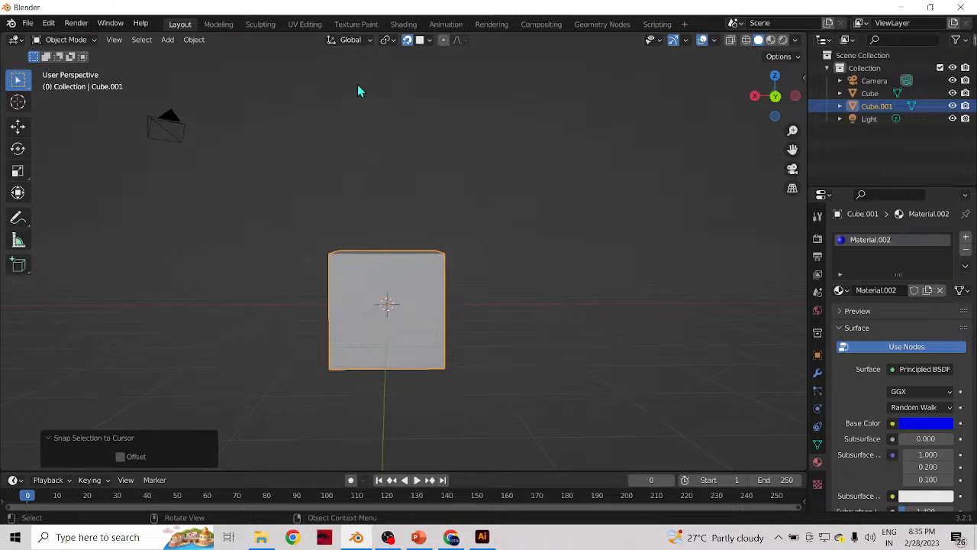
pyautogui.click(18, 126)
pyautogui.moveTo(380, 315)
pyautogui.mouseDown(button='middle')
pyautogui.moveTo(342, 355)
pyautogui.moveTo(381, 359)
pyautogui.moveTo(434, 332)
pyautogui.moveTo(399, 360)
pyautogui.moveTo(389, 305)
pyautogui.mouseUp(button='middle')
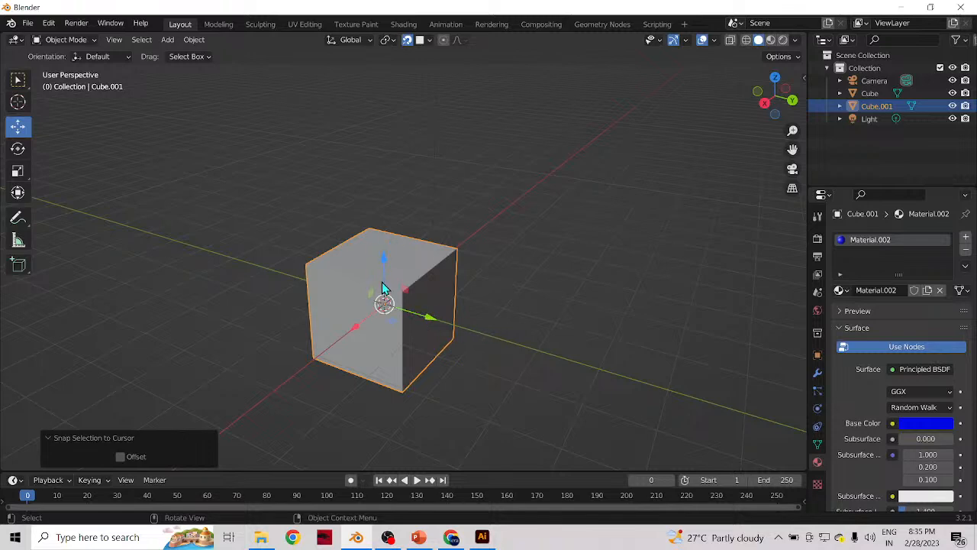
pyautogui.click(364, 39)
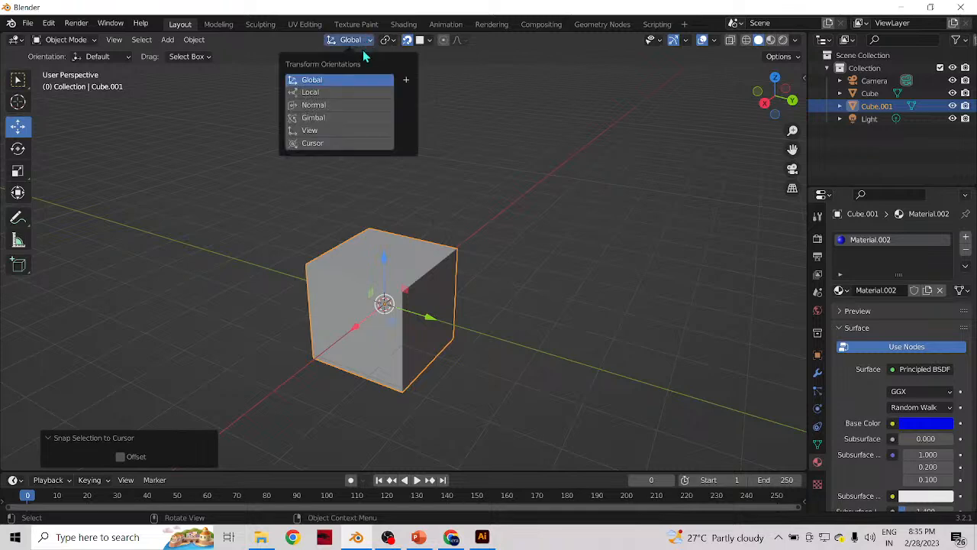
pyautogui.click(332, 92)
pyautogui.click(491, 344)
pyautogui.click(392, 308)
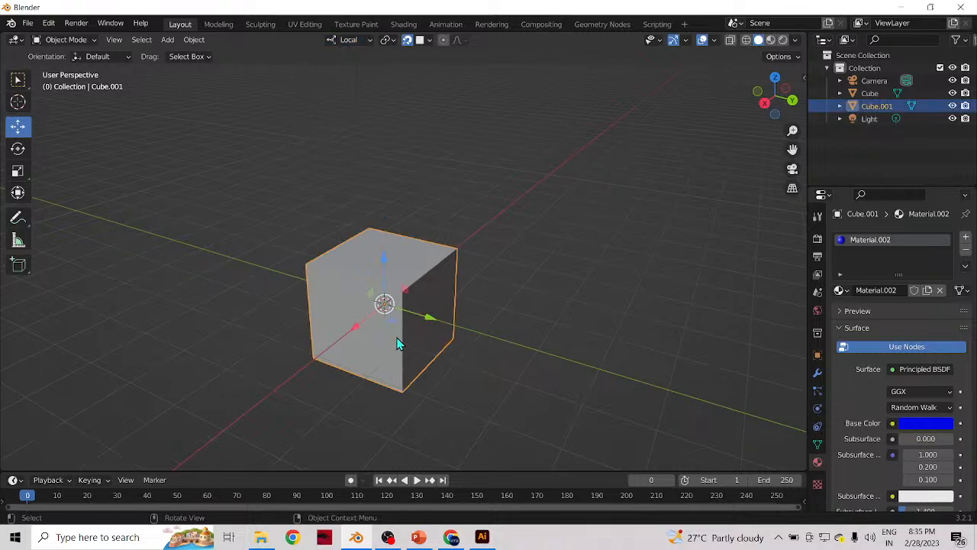
# - Rotate the cube freely in the view by about -57.1°
pyautogui.press('r')
pyautogui.press('Escape')
pyautogui.press('r')
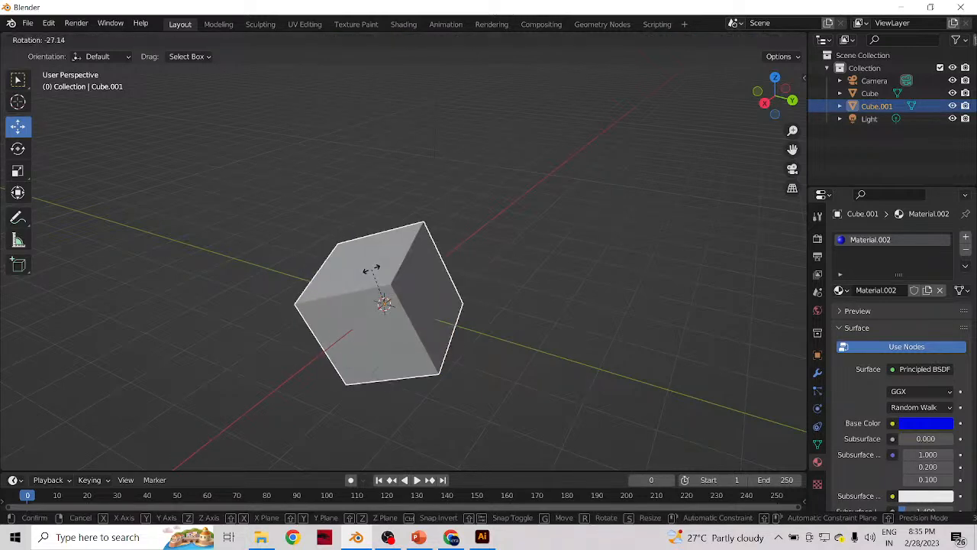
pyautogui.click(336, 269)
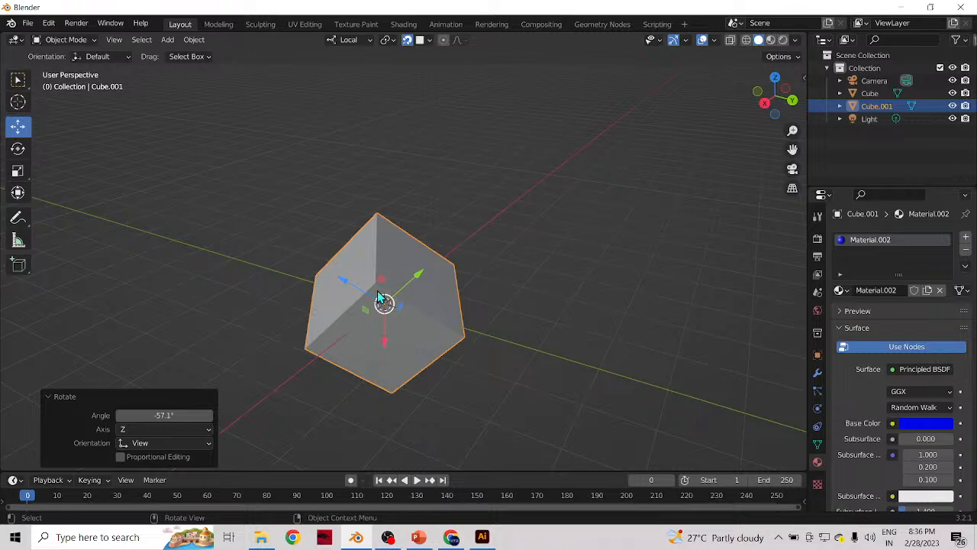
# - Switch the transform orientation between Local and Global to compare the cube's move axes, ending on Global
pyautogui.click(359, 39)
pyautogui.click(342, 80)
pyautogui.click(366, 41)
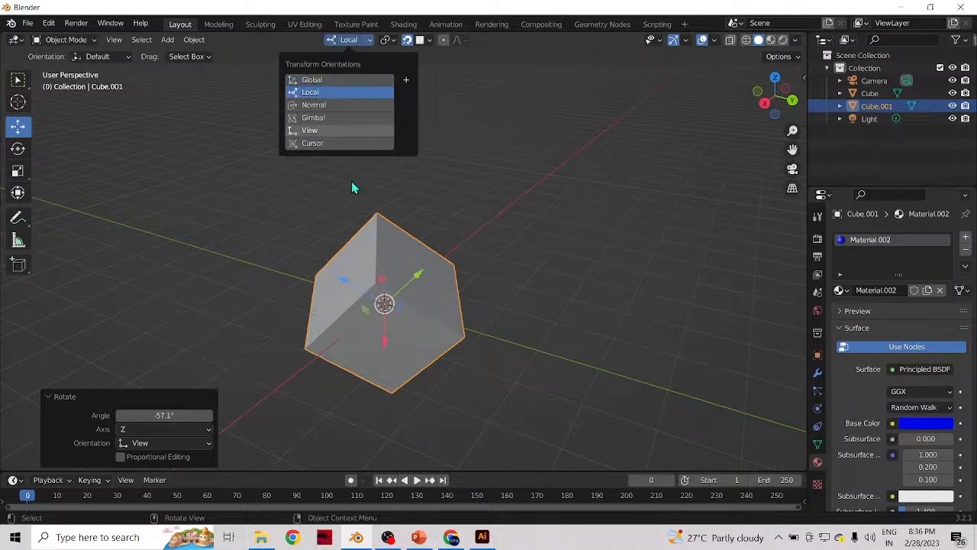
pyautogui.click(334, 94)
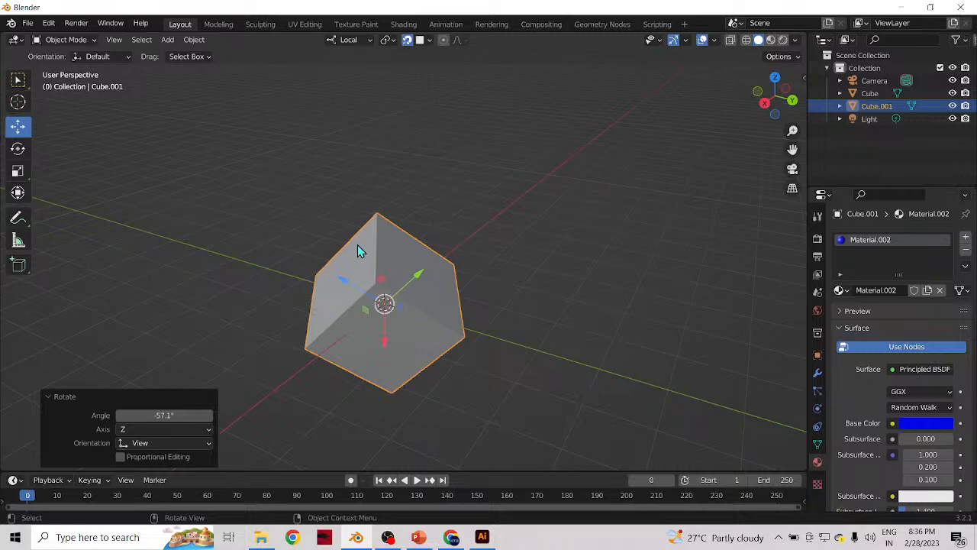
pyautogui.click(364, 39)
pyautogui.click(335, 76)
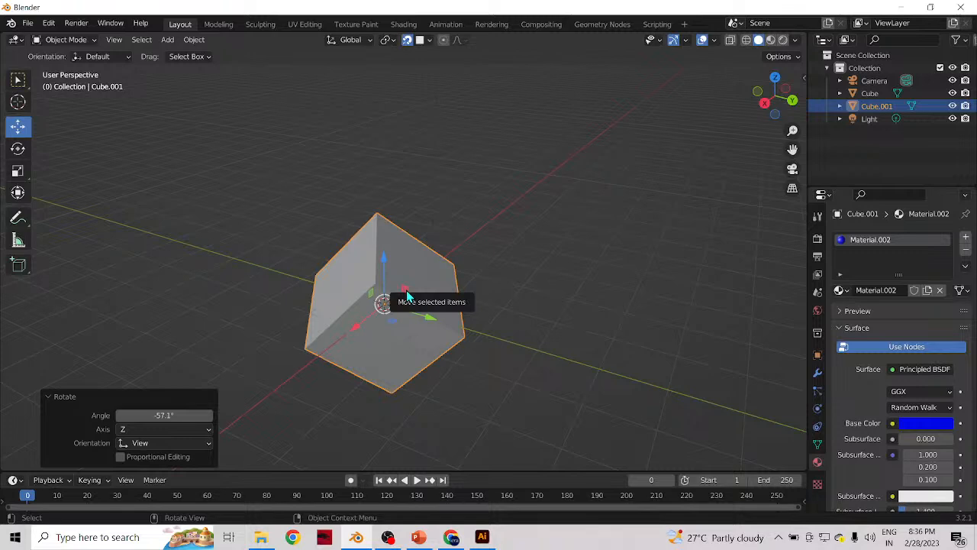
# - Review the orientation options, keep Global, and rotate the cube freely in the view by about 150°
pyautogui.click(352, 40)
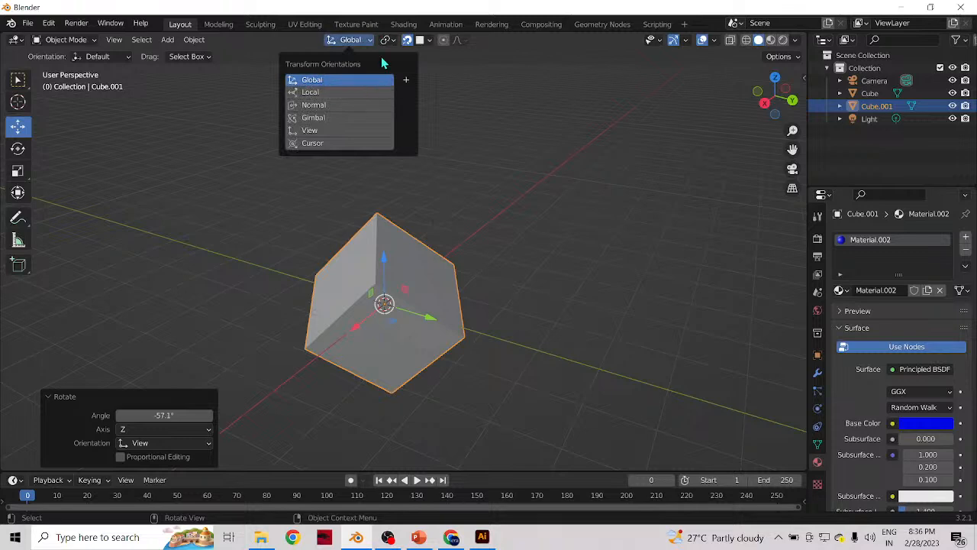
pyautogui.click(359, 42)
pyautogui.click(354, 42)
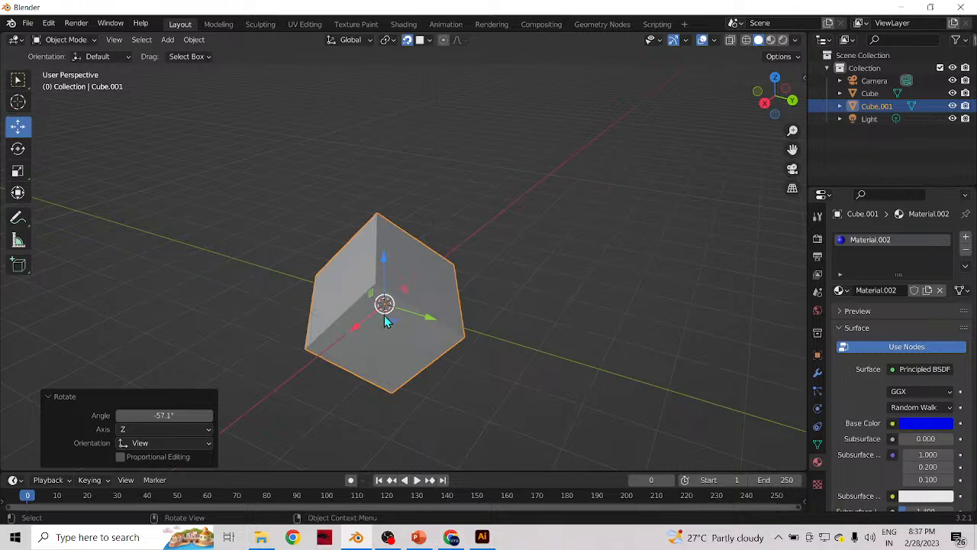
pyautogui.click(353, 40)
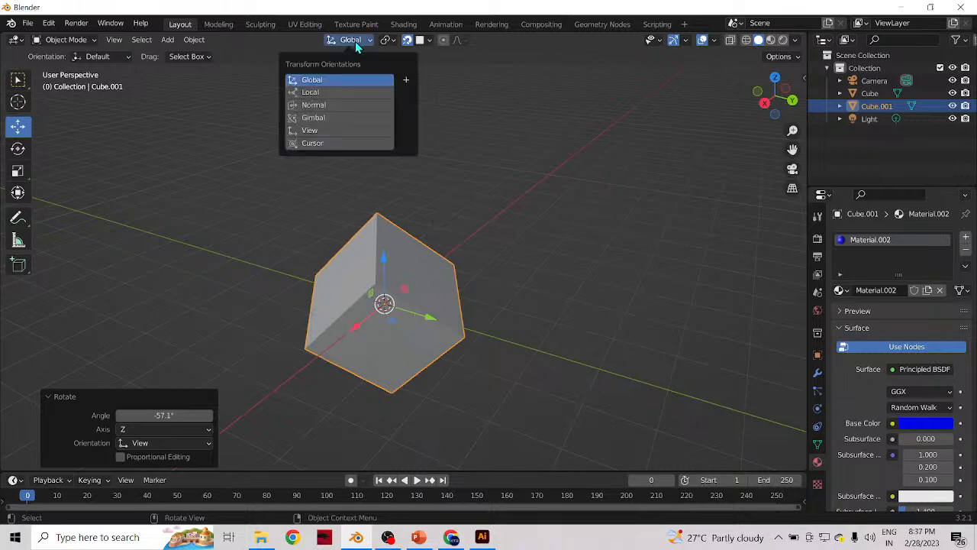
pyautogui.click(335, 80)
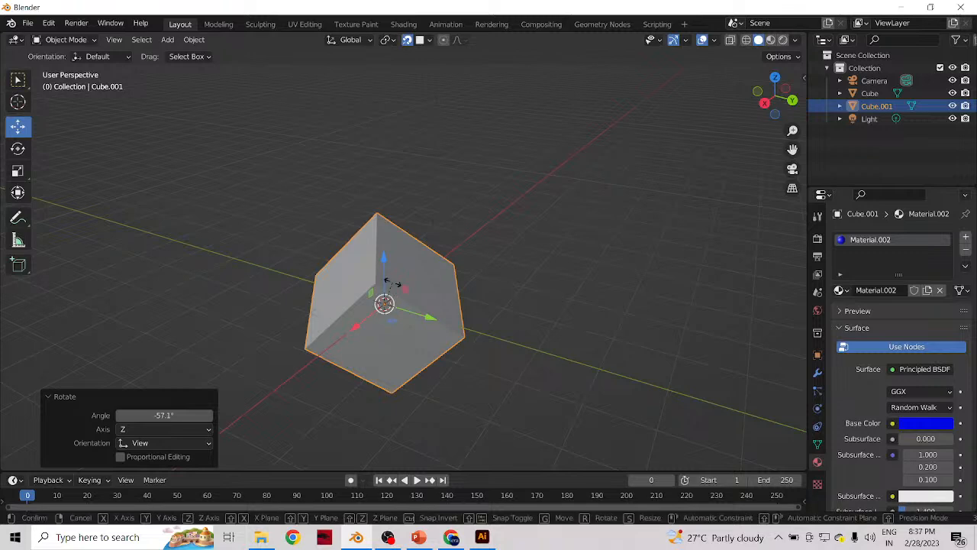
pyautogui.press('r')
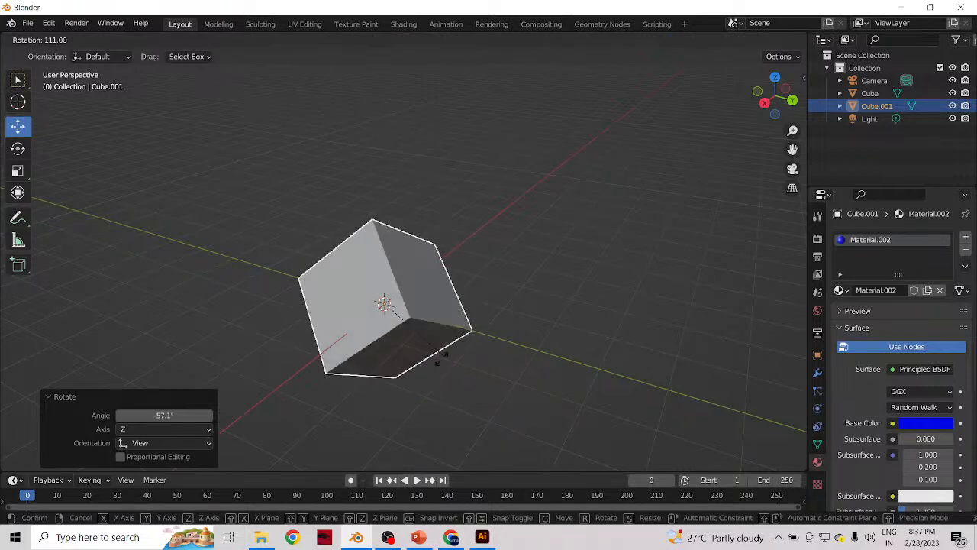
pyautogui.click(420, 350)
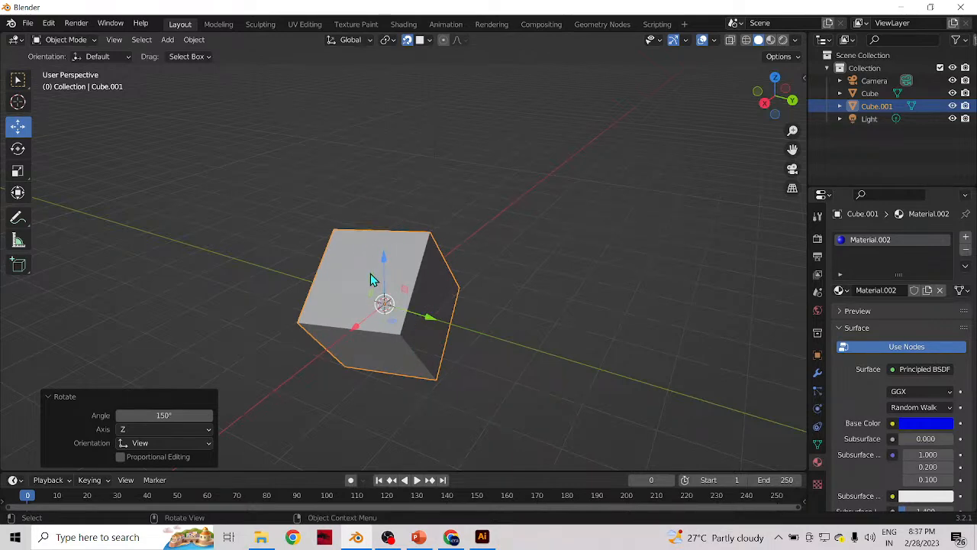
# - Switch the transform orientation to Local and examine the rotated cube's axes from another side
pyautogui.click(353, 40)
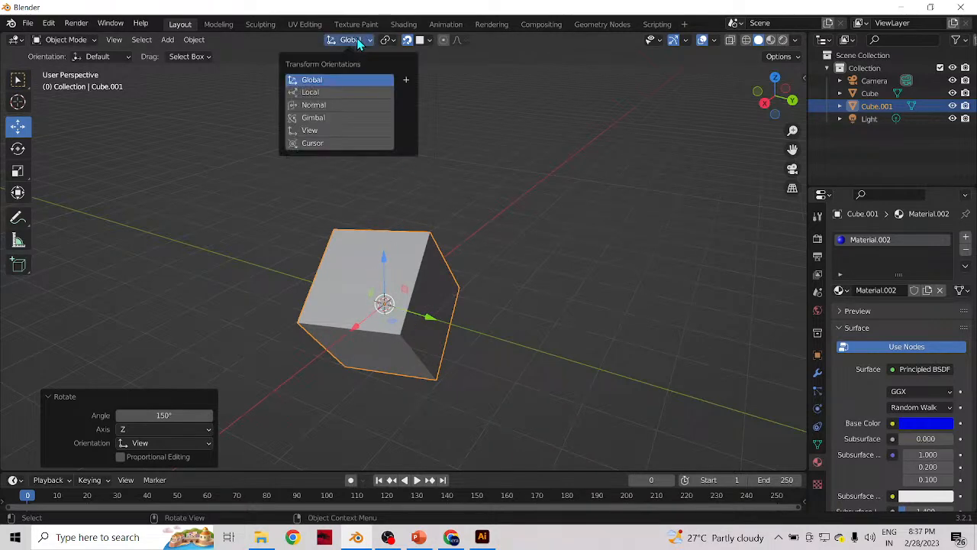
pyautogui.click(326, 92)
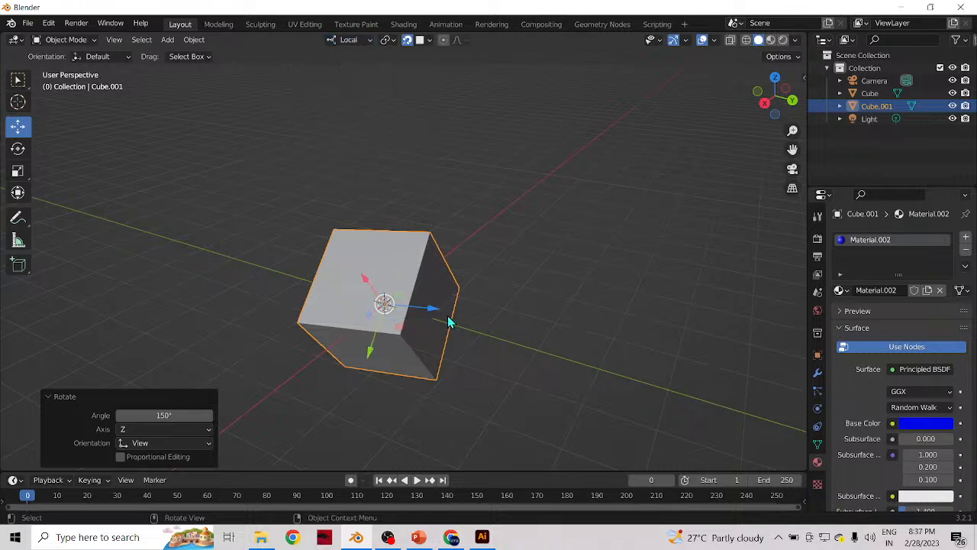
pyautogui.moveTo(389, 320); pyautogui.dragTo(447, 320, button='middle')
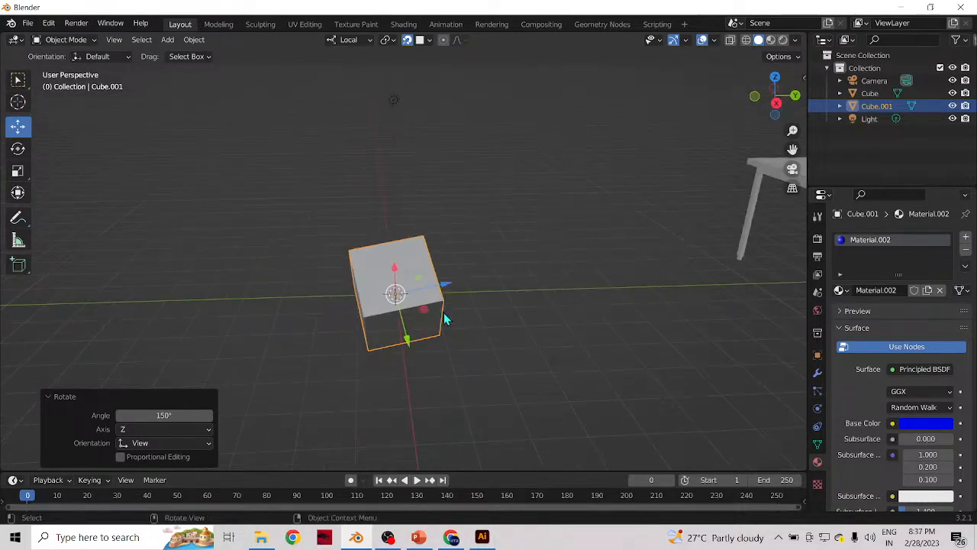
pyautogui.scroll(2, 376, 298)
# - Return the transform orientation to Global and advance the timeline to frame 2
pyautogui.click(353, 40)
pyautogui.click(345, 80)
pyautogui.click(363, 42)
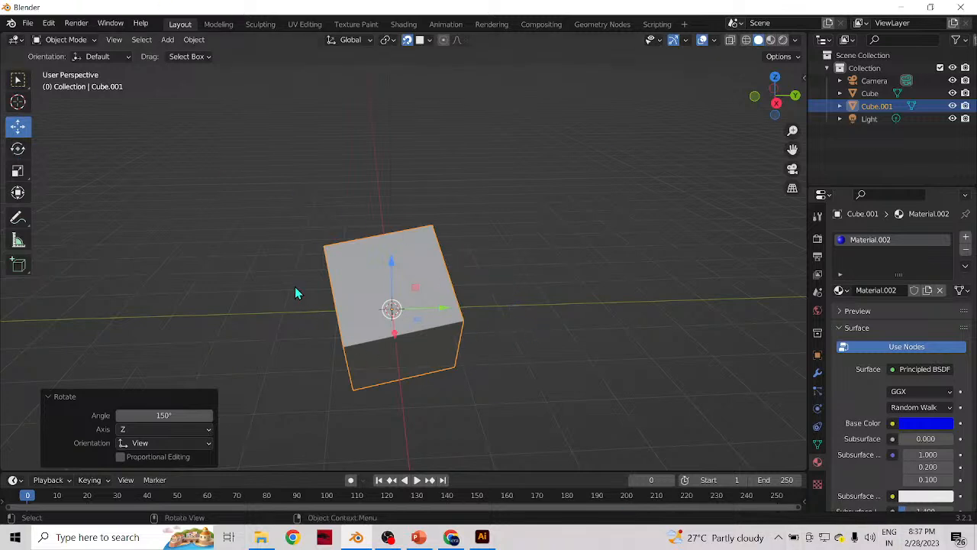
pyautogui.press('Right')
pyautogui.press('Right')
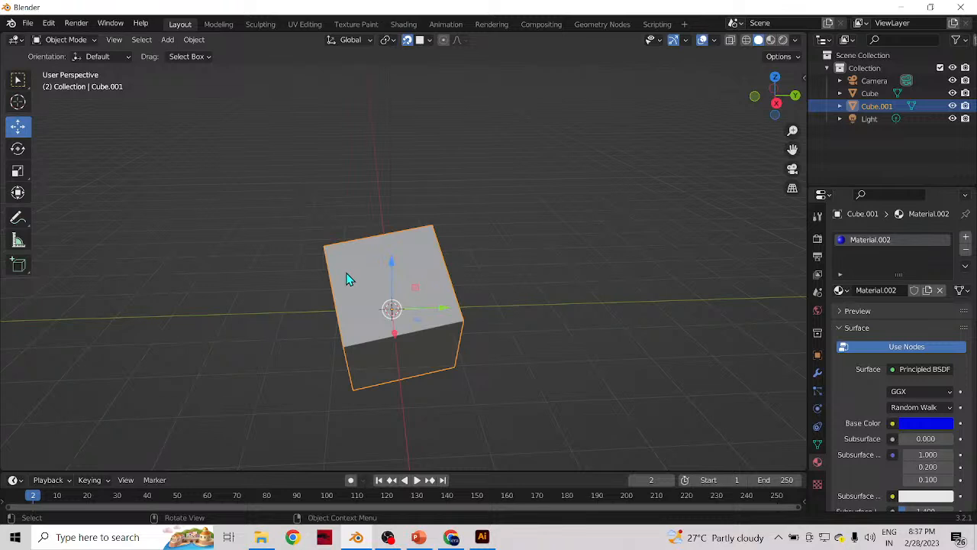
# - Move the table along the global Y axis closer to the cube, and select the cube again
pyautogui.scroll(-5, 478, 309)
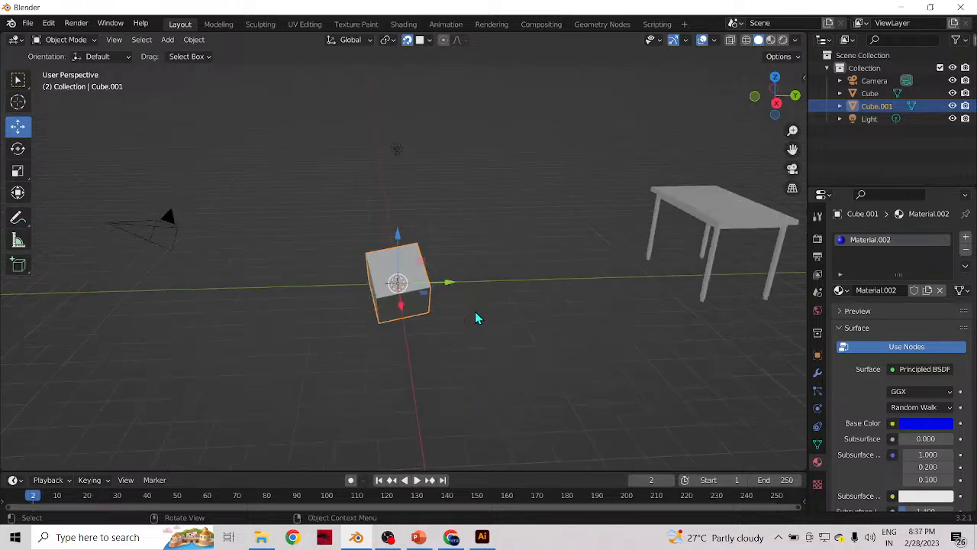
pyautogui.click(715, 229)
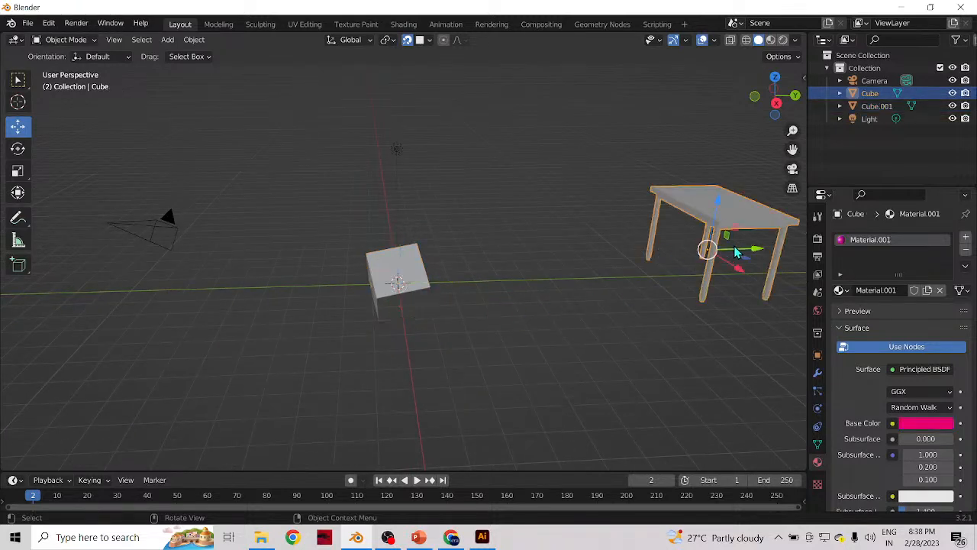
pyautogui.moveTo(753, 251); pyautogui.dragTo(552, 247)
pyautogui.click(646, 238)
pyautogui.click(572, 233)
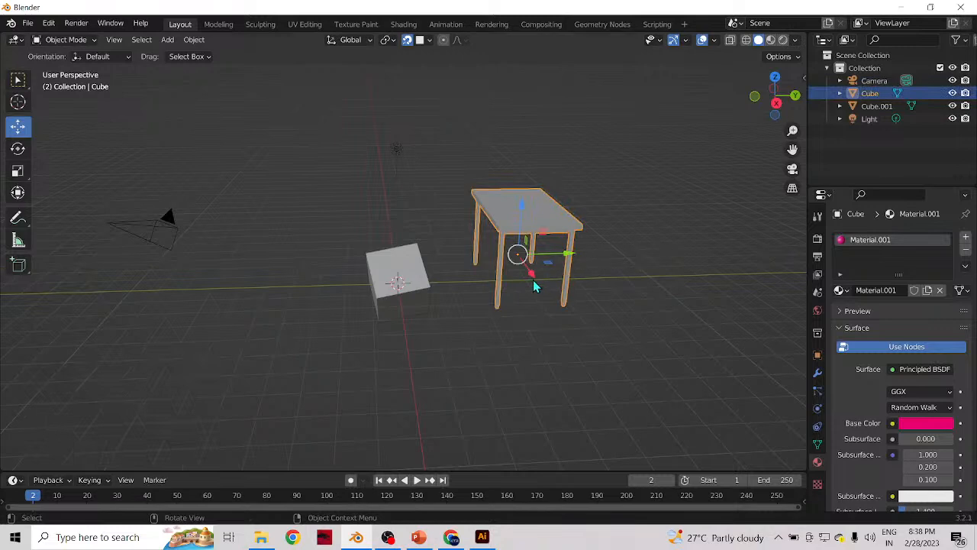
pyautogui.click(425, 278)
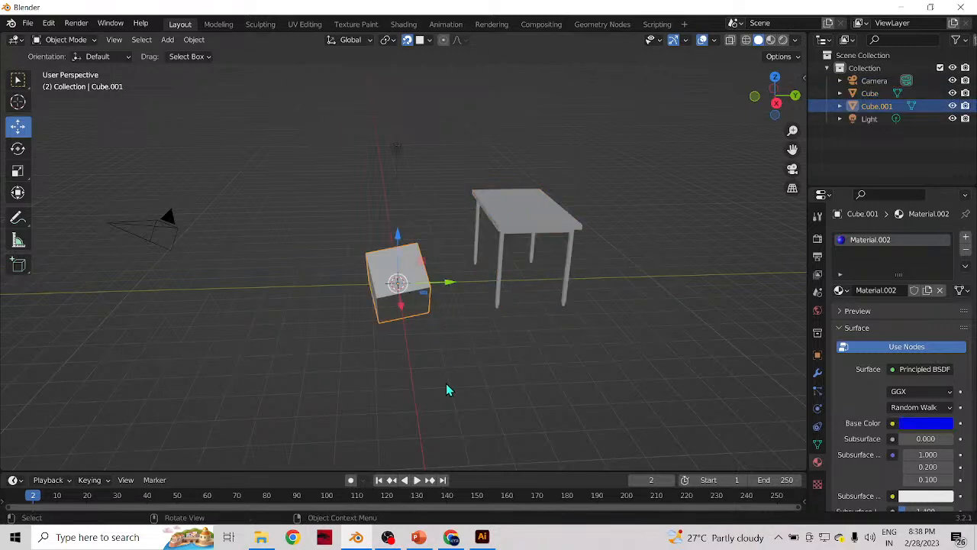
# - Switch to Chrome and search Google Images for "chair" in a new browser tab
pyautogui.click(451, 537)
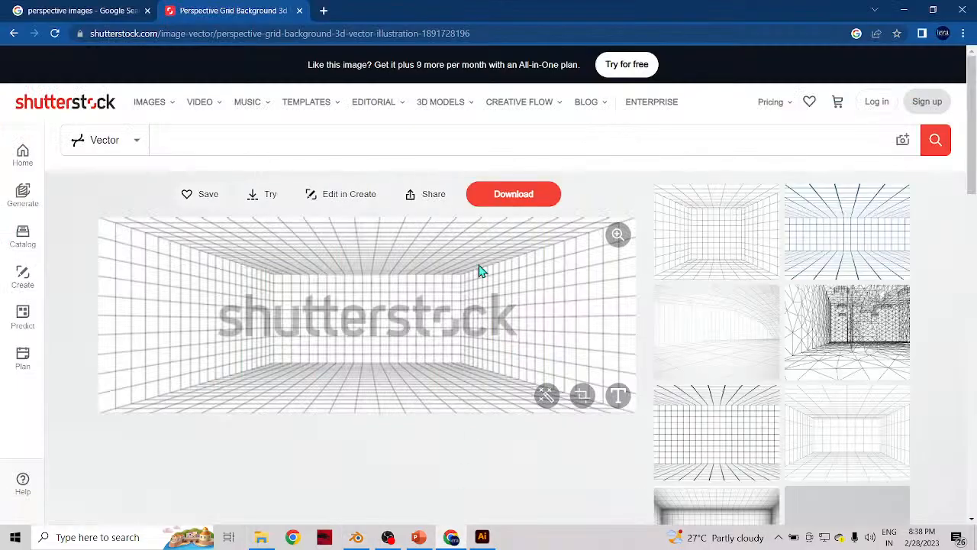
pyautogui.click(324, 10)
pyautogui.write('chair')
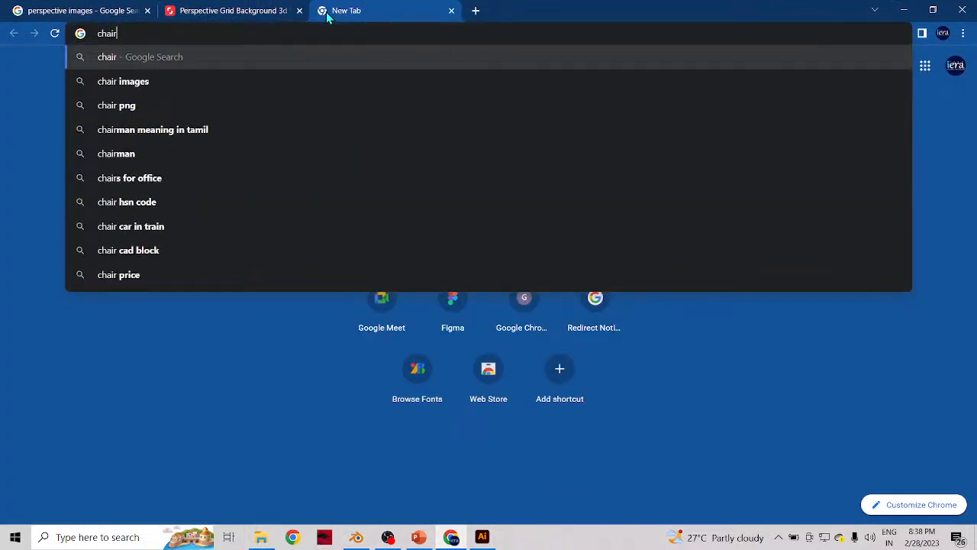
pyautogui.press('Return')
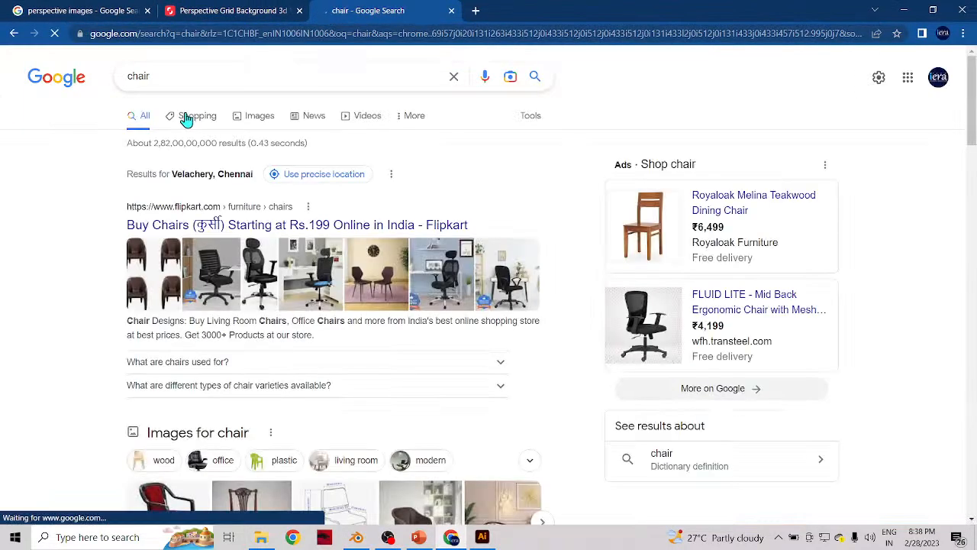
pyautogui.click(246, 117)
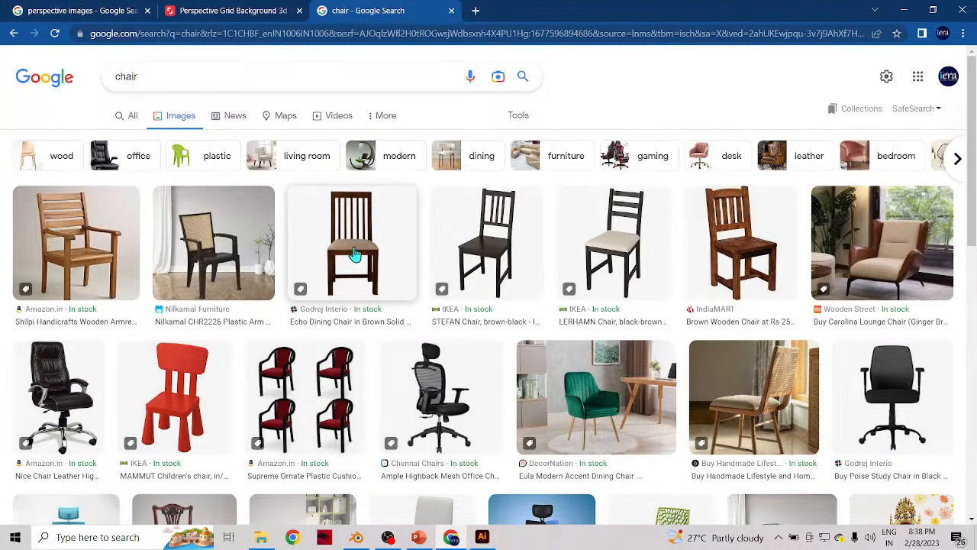
# - Open the IKEA STEFAN brown-black chair result in a separate tab and view it
pyautogui.rightClick(490, 229)
pyautogui.click(510, 239)
pyautogui.hotkey('ctrl', 'Tab')
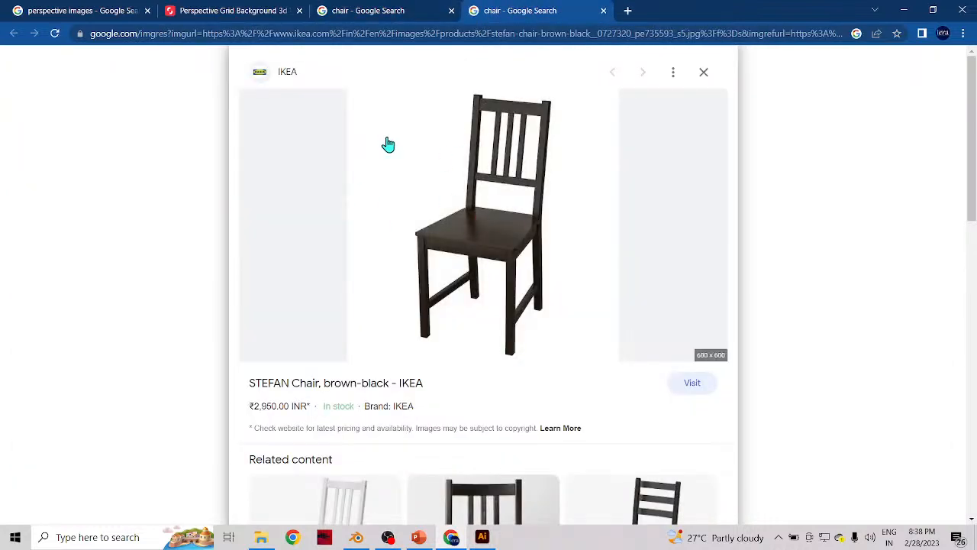
# - Return to the chair image results and examine the different chair designs
pyautogui.click(378, 13)
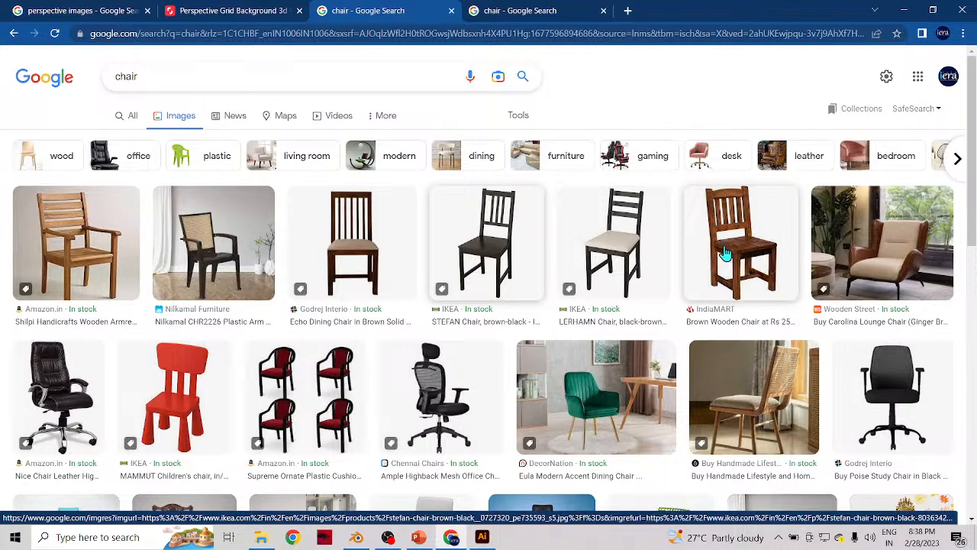
pyautogui.scroll(-1, 736, 285)
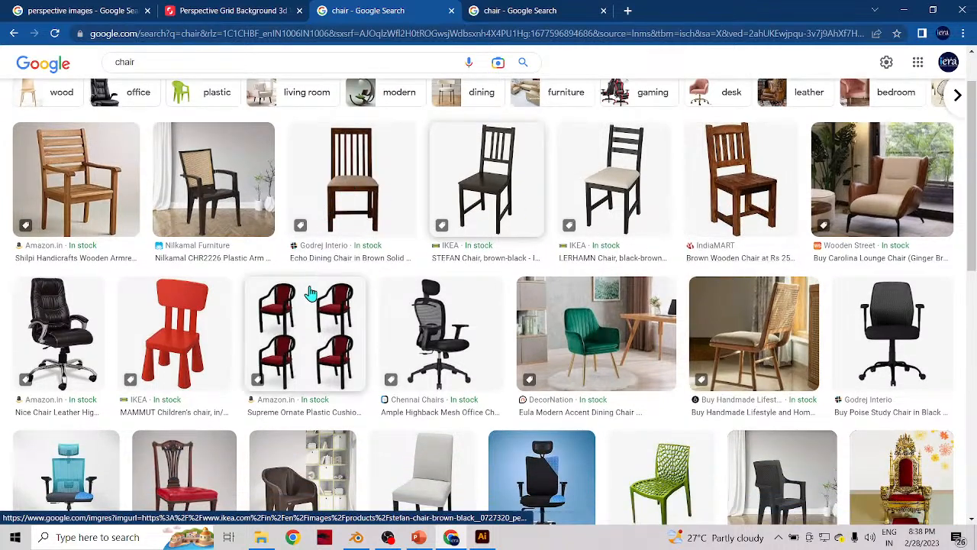
pyautogui.scroll(1, 268, 254)
pyautogui.scroll(-2, 255, 290)
pyautogui.scroll(-2, 246, 397)
pyautogui.scroll(-1, 246, 402)
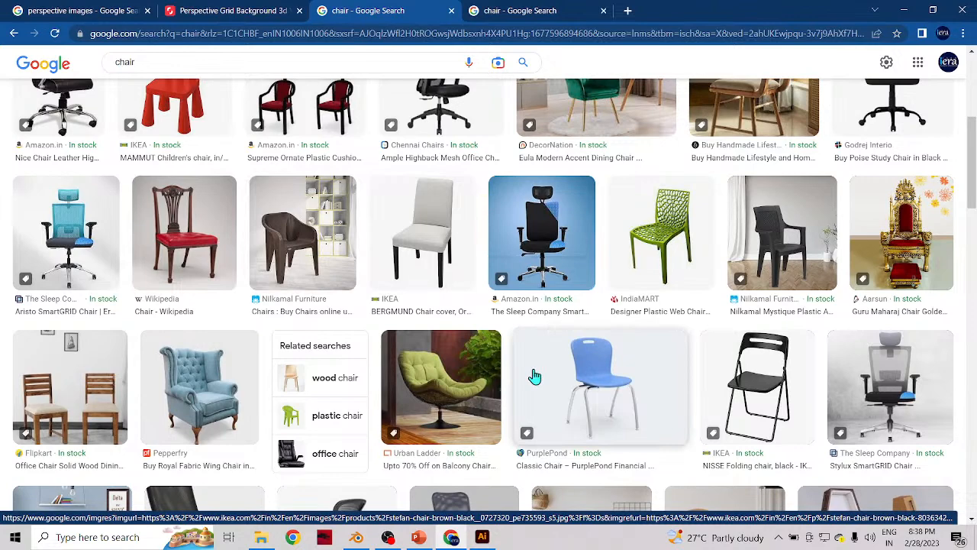
pyautogui.scroll(-2, 535, 377)
pyautogui.scroll(-1, 119, 300)
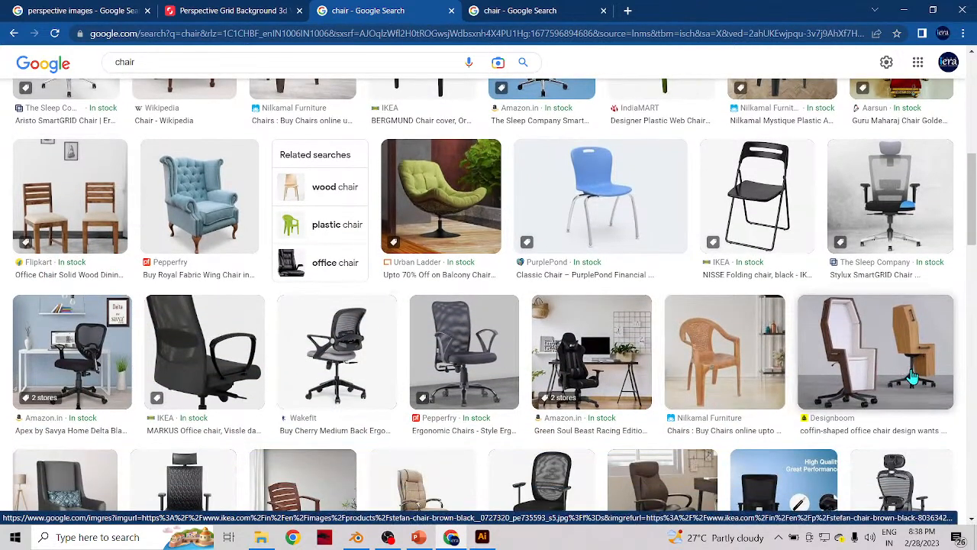
pyautogui.scroll(-2, 371, 375)
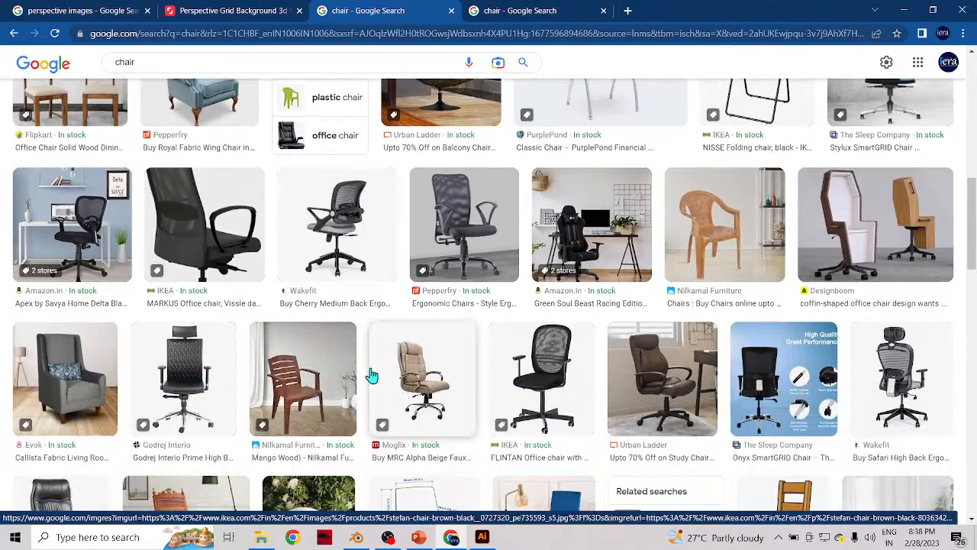
pyautogui.scroll(5, 374, 370)
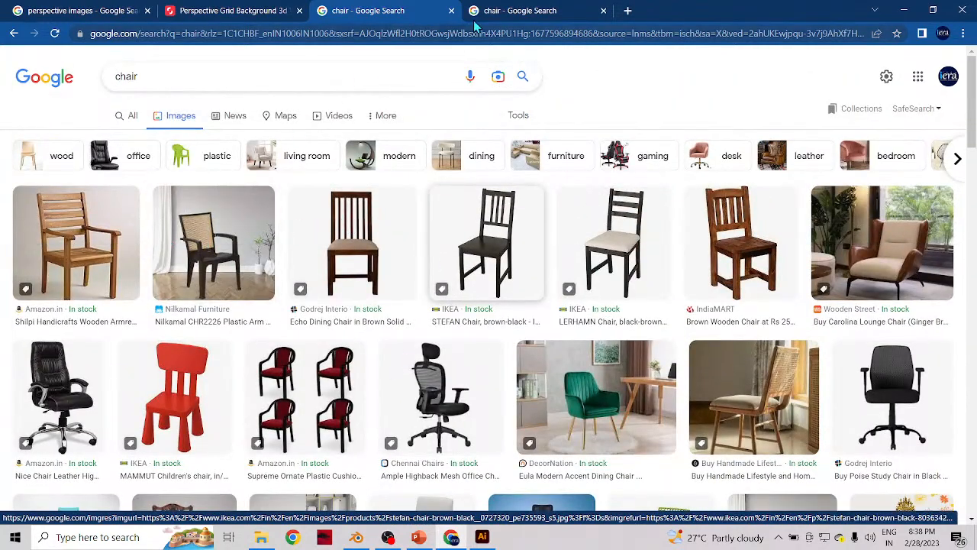
# - Go back to the STEFAN chair preview and review the options available for its image
pyautogui.click(496, 11)
pyautogui.rightClick(462, 211)
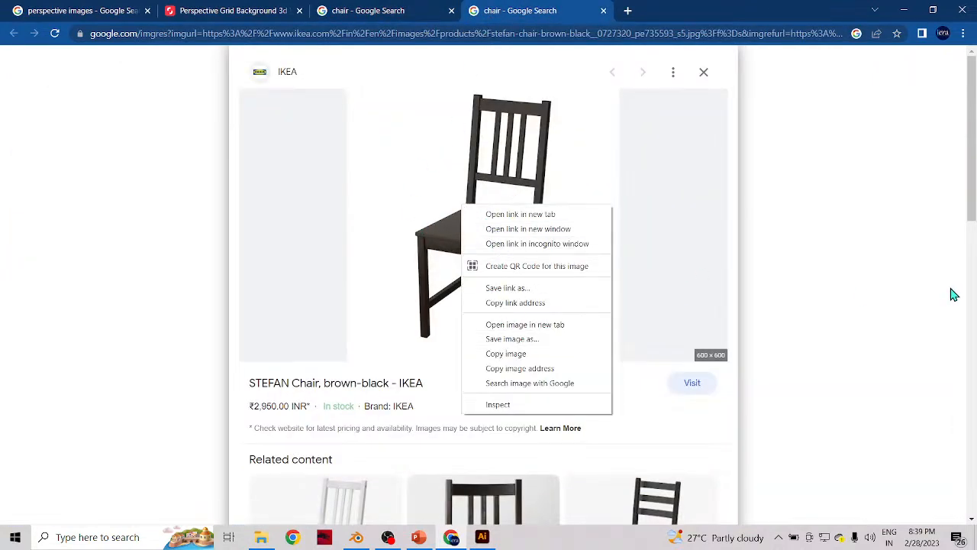
pyautogui.click(876, 287)
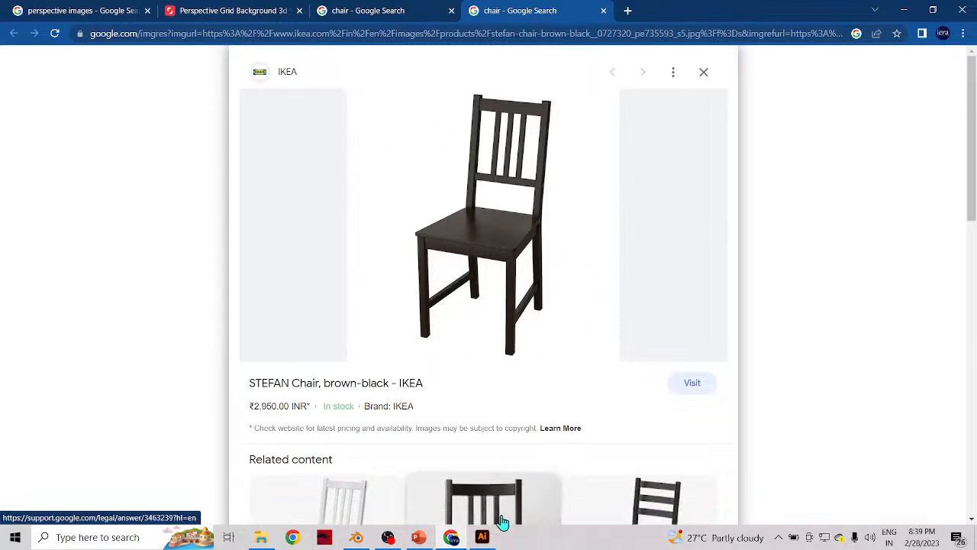
# - Switch to Blender and delete the selected cube beside the table
pyautogui.click(356, 537)
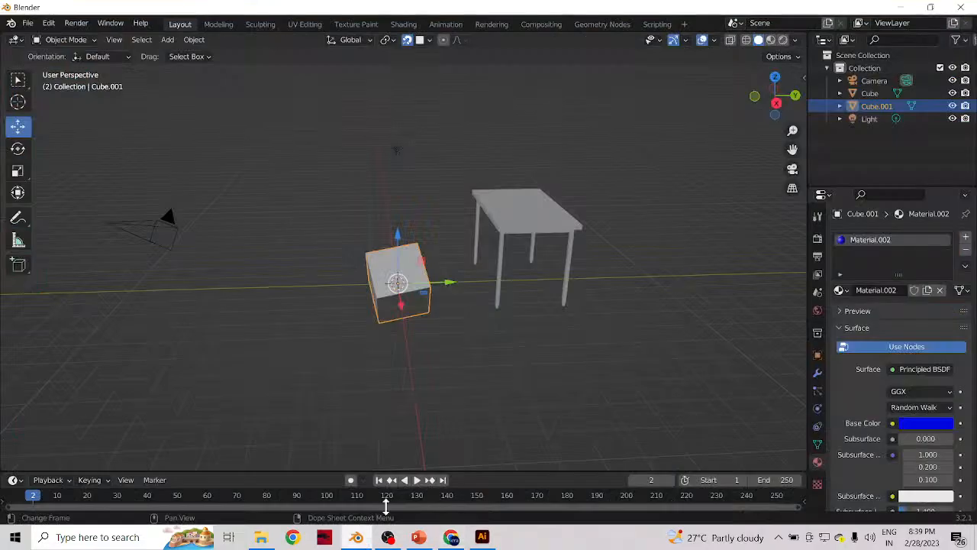
pyautogui.press('x')
pyautogui.click(431, 277)
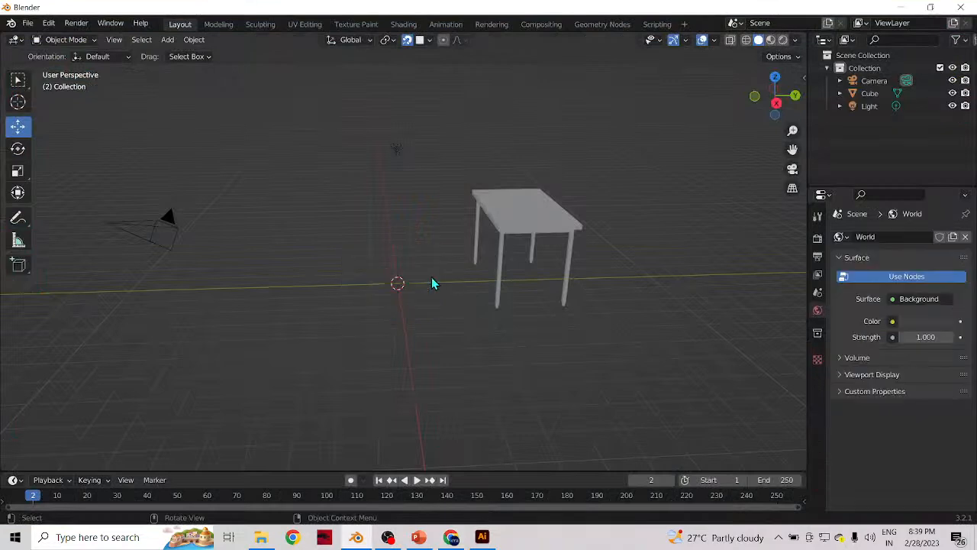
# - Snap the table to the 3D cursor at the world origin using Selection to Cursor, keeping the table selected
pyautogui.click(532, 222)
pyautogui.rightClick(516, 241)
pyautogui.moveTo(514, 239)
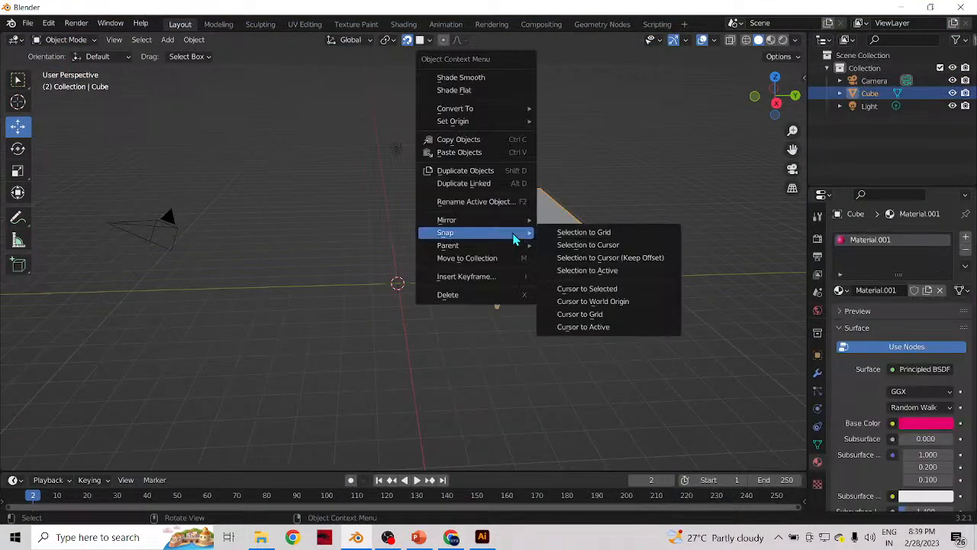
pyautogui.click(591, 246)
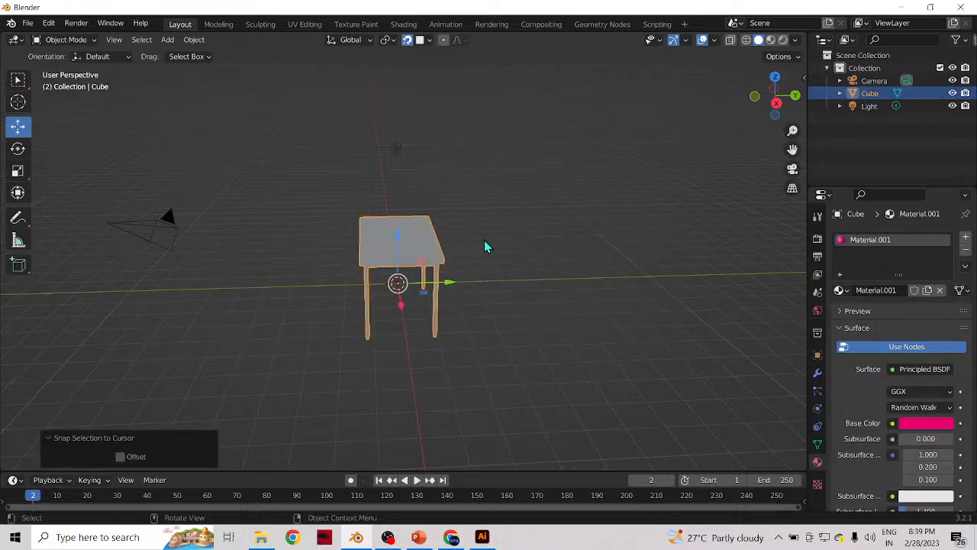
pyautogui.click(393, 281)
pyautogui.click(379, 257)
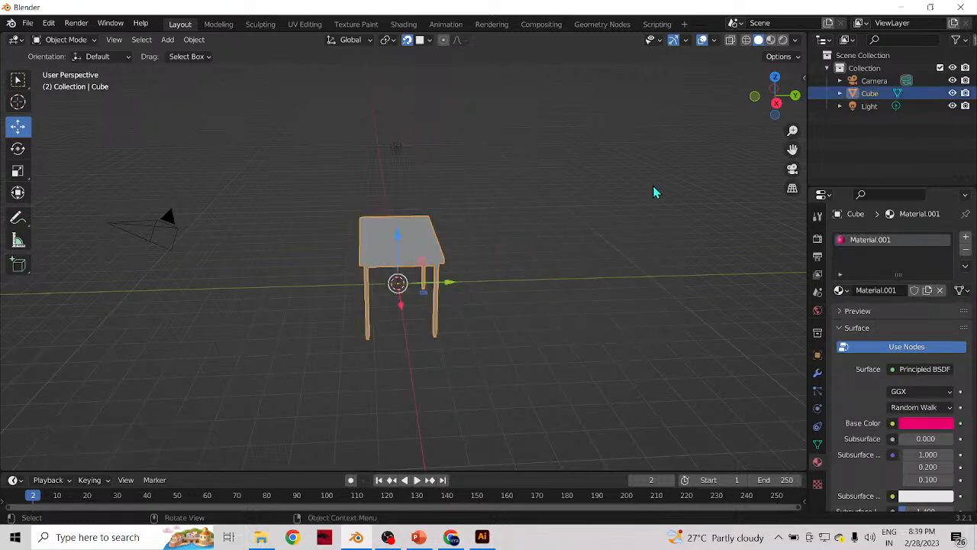
# - Set the viewport to Rendered shading, show the table in front orthographic view, and deselect it
pyautogui.click(784, 41)
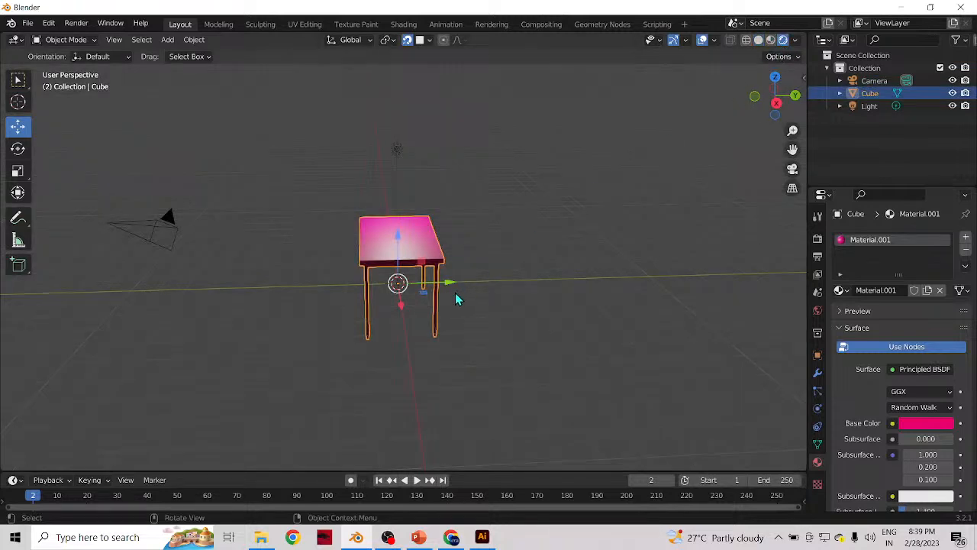
pyautogui.press('KP_1')
pyautogui.scroll(5, 406, 264)
pyautogui.scroll(1, 508, 289)
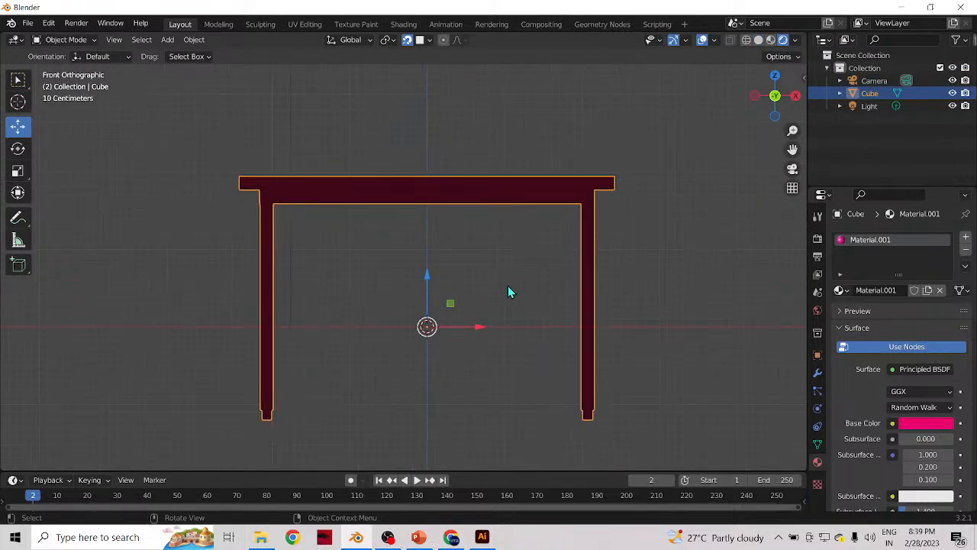
pyautogui.click(695, 307)
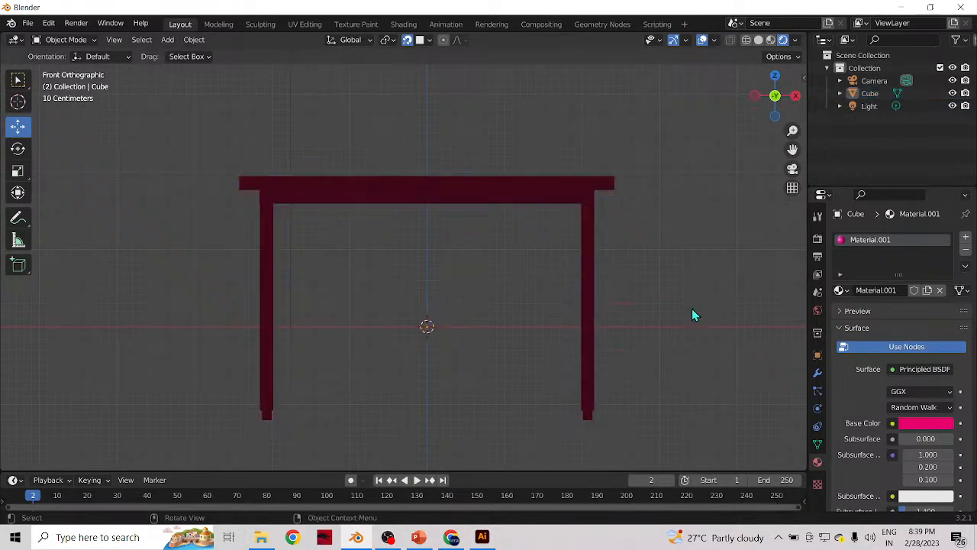
# - Capture the area around the table's front view, about 1016x615, with Lightshot and copy it to the clipboard
pyautogui.press('Print')
pyautogui.moveTo(176, 125); pyautogui.dragTo(696, 435)
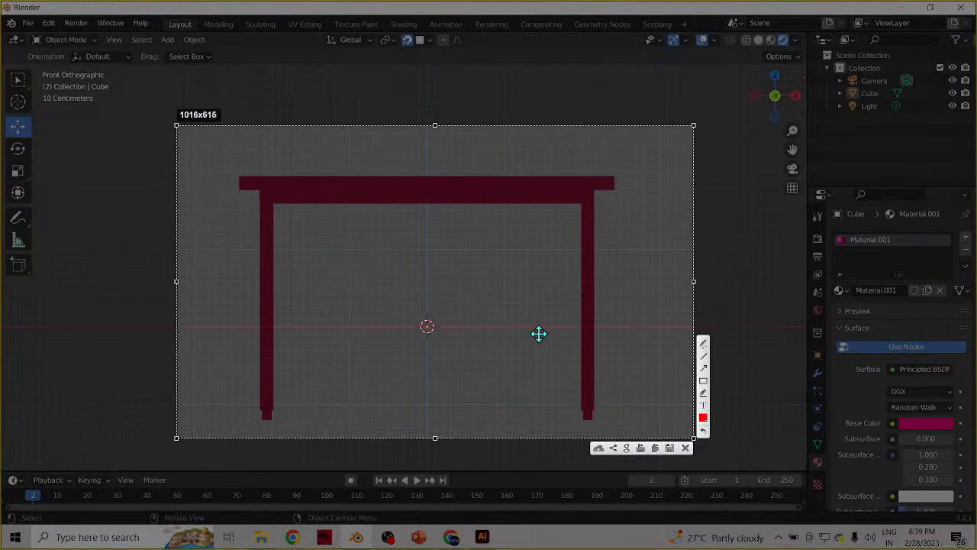
pyautogui.hotkey('ctrl', 'c')
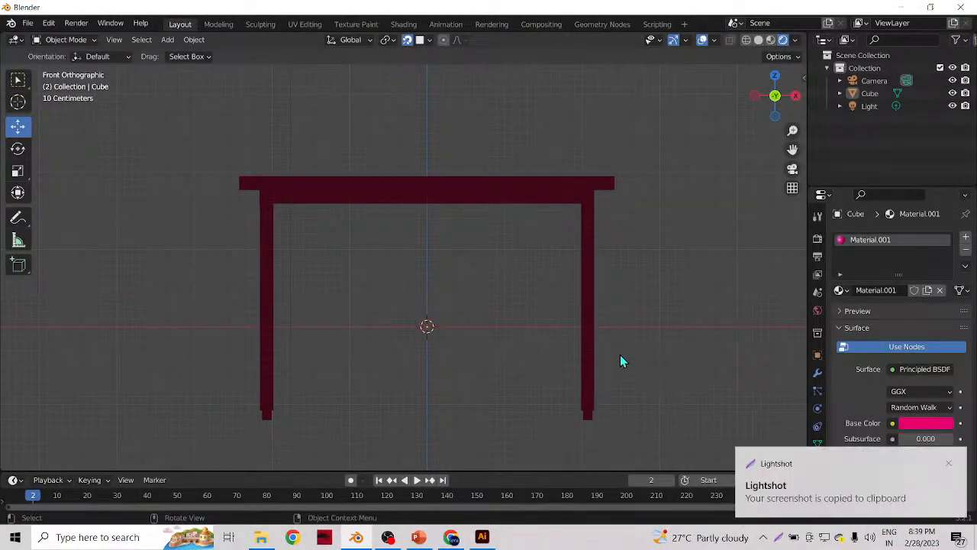
# - Show the table in top orthographic view and copy a screenshot of the tabletop area, about 987x528
pyautogui.press('KP_7')
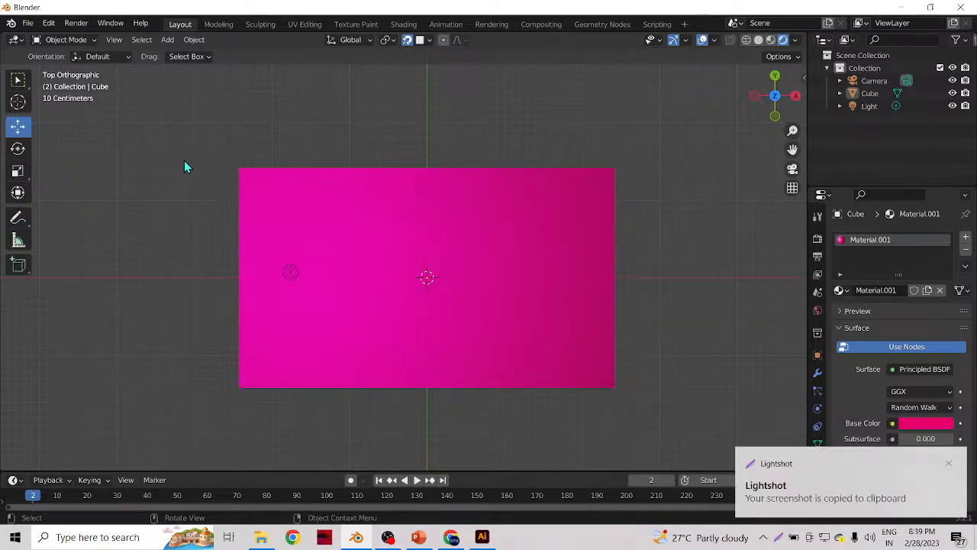
pyautogui.press('Print')
pyautogui.moveTo(178, 157); pyautogui.dragTo(680, 425)
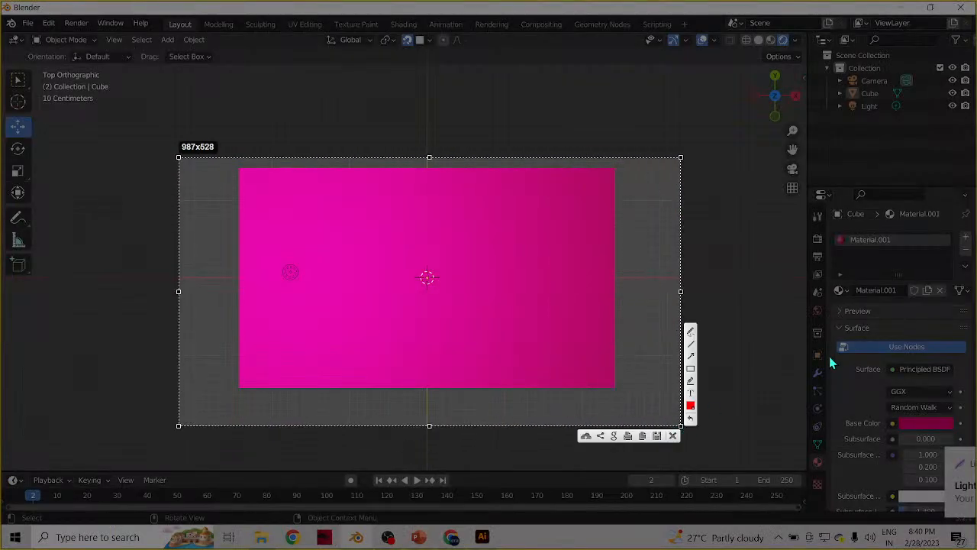
pyautogui.hotkey('ctrl', 'c')
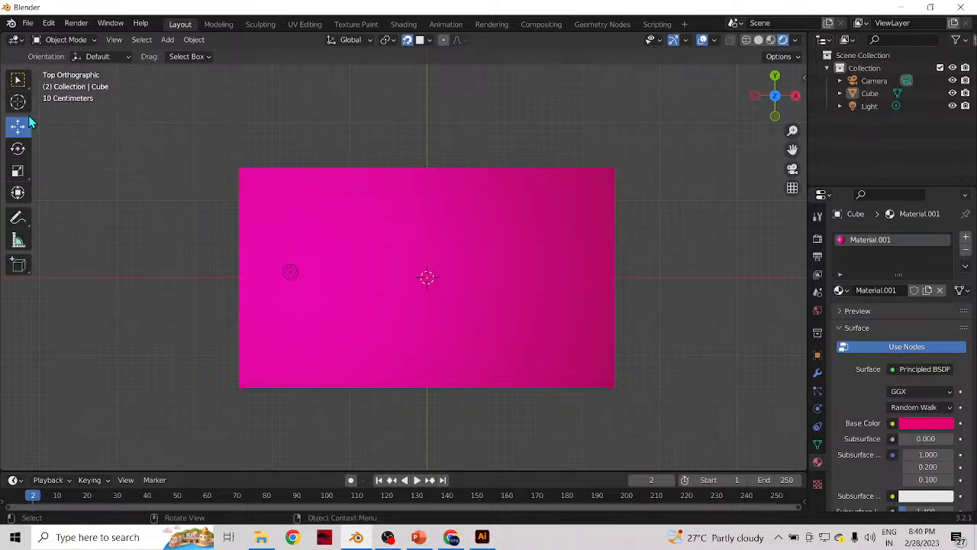
# - Copy a wider screenshot of the top view, about 1337x765, including the view name and grid scale text
pyautogui.press('Print')
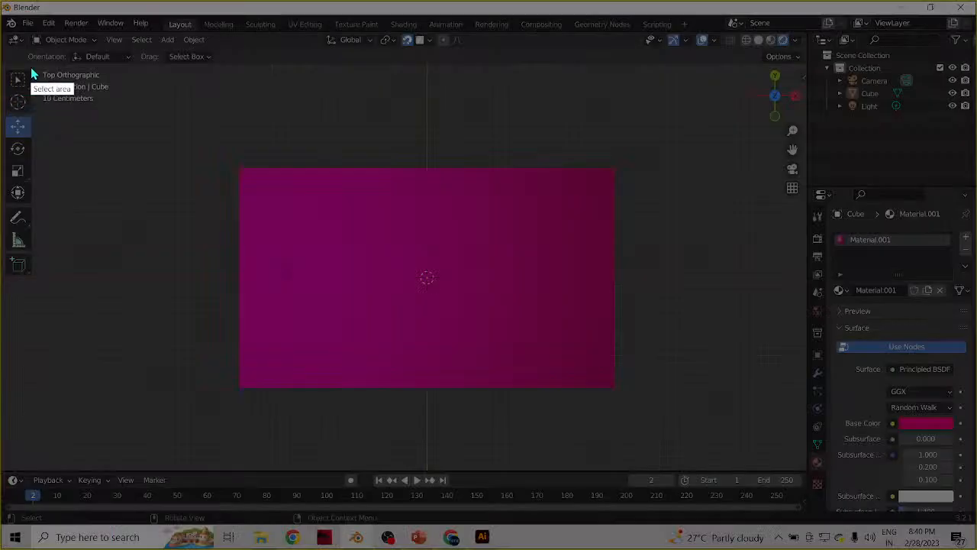
pyautogui.moveTo(31, 63); pyautogui.dragTo(711, 452)
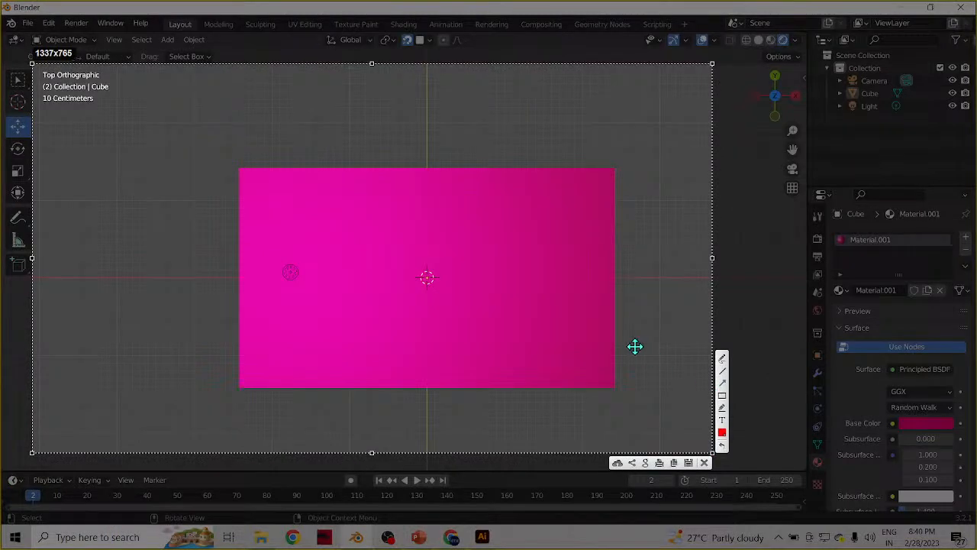
pyautogui.hotkey('ctrl', 'c')
# - Examine the rendered table in perspective from several sides, dismissing the e-mail notifications
pyautogui.moveTo(659, 344); pyautogui.dragTo(604, 239, button='middle')
pyautogui.scroll(-3, 578, 341)
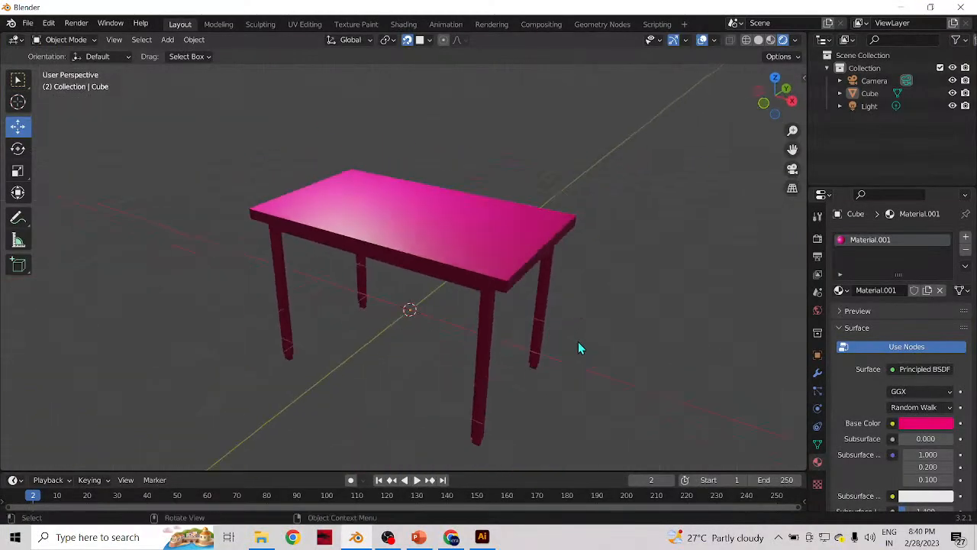
pyautogui.moveTo(503, 306); pyautogui.dragTo(329, 311, button='middle')
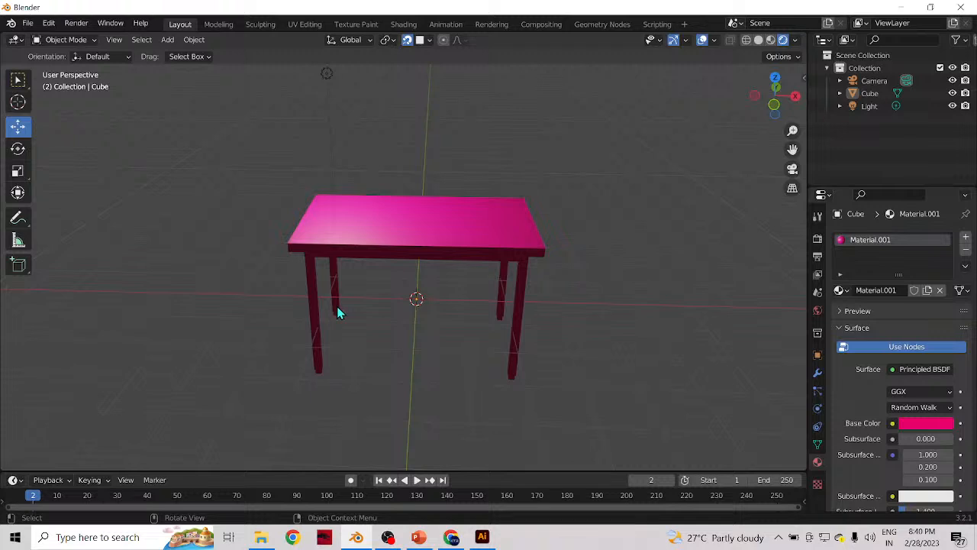
pyautogui.click(507, 257)
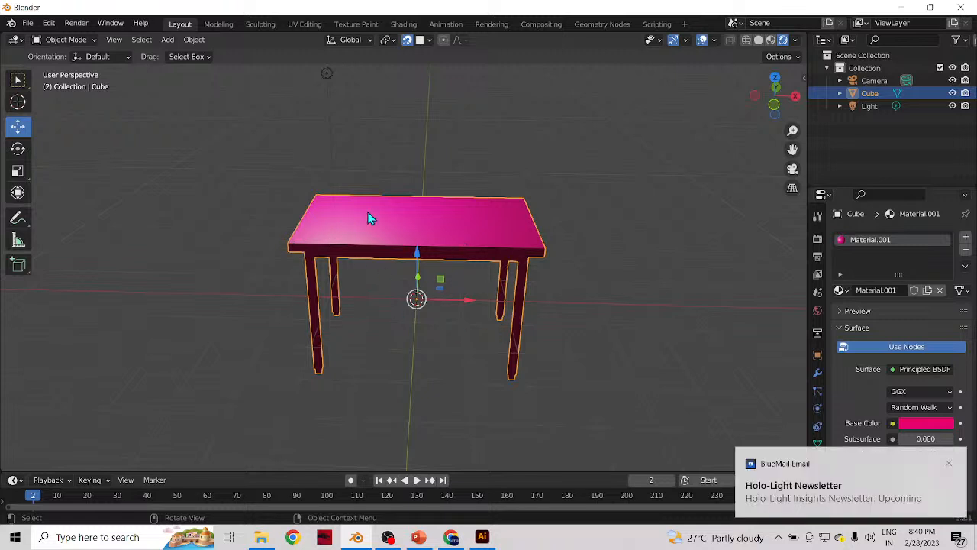
pyautogui.click(949, 464)
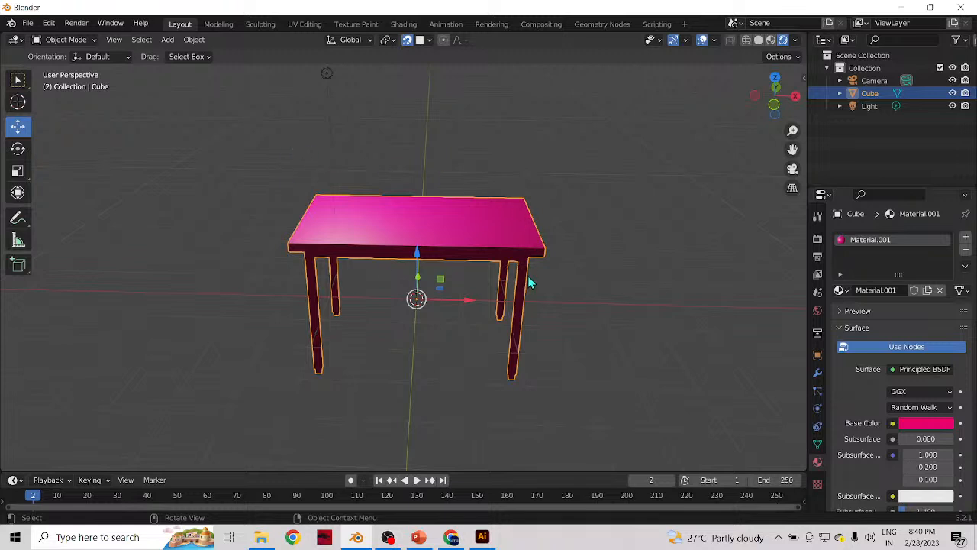
pyautogui.click(572, 297)
pyautogui.moveTo(613, 263); pyautogui.dragTo(628, 290, button='middle')
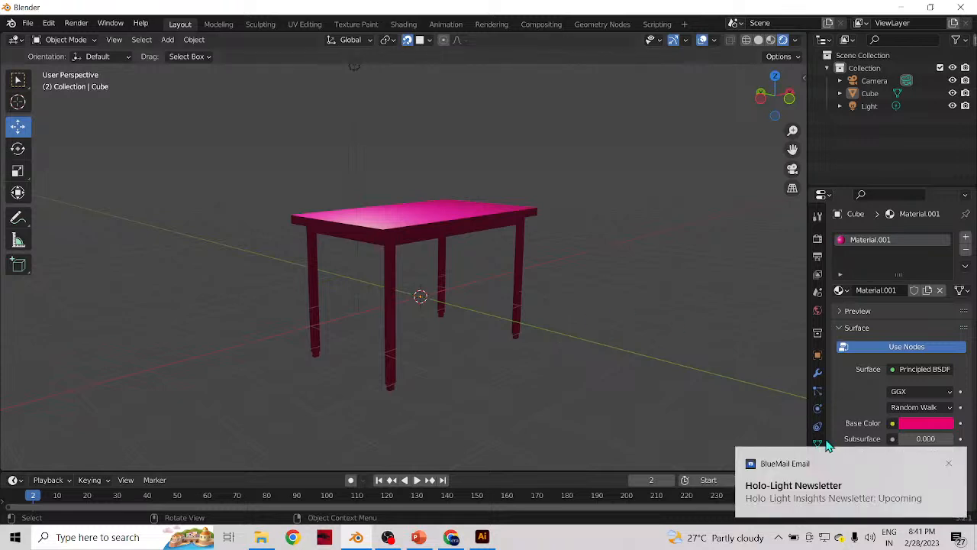
pyautogui.click(949, 463)
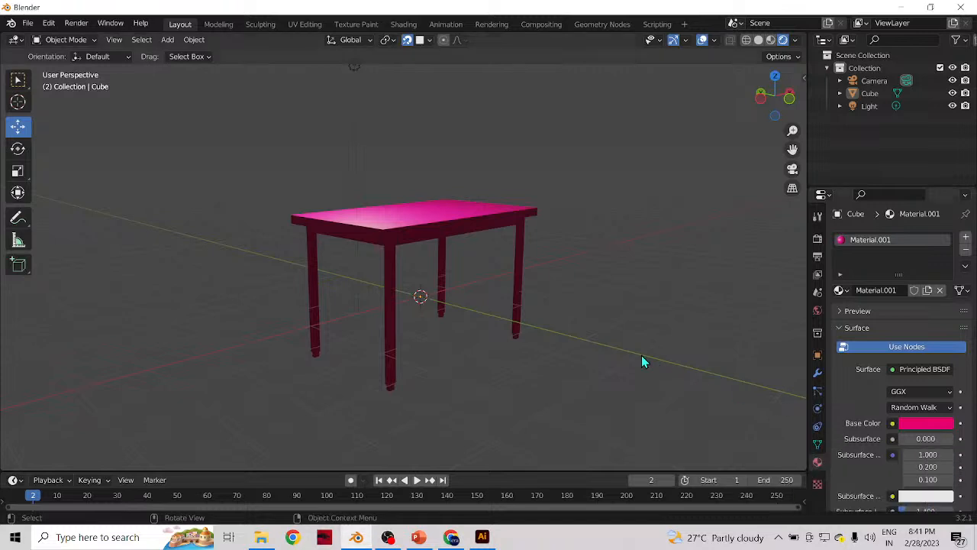